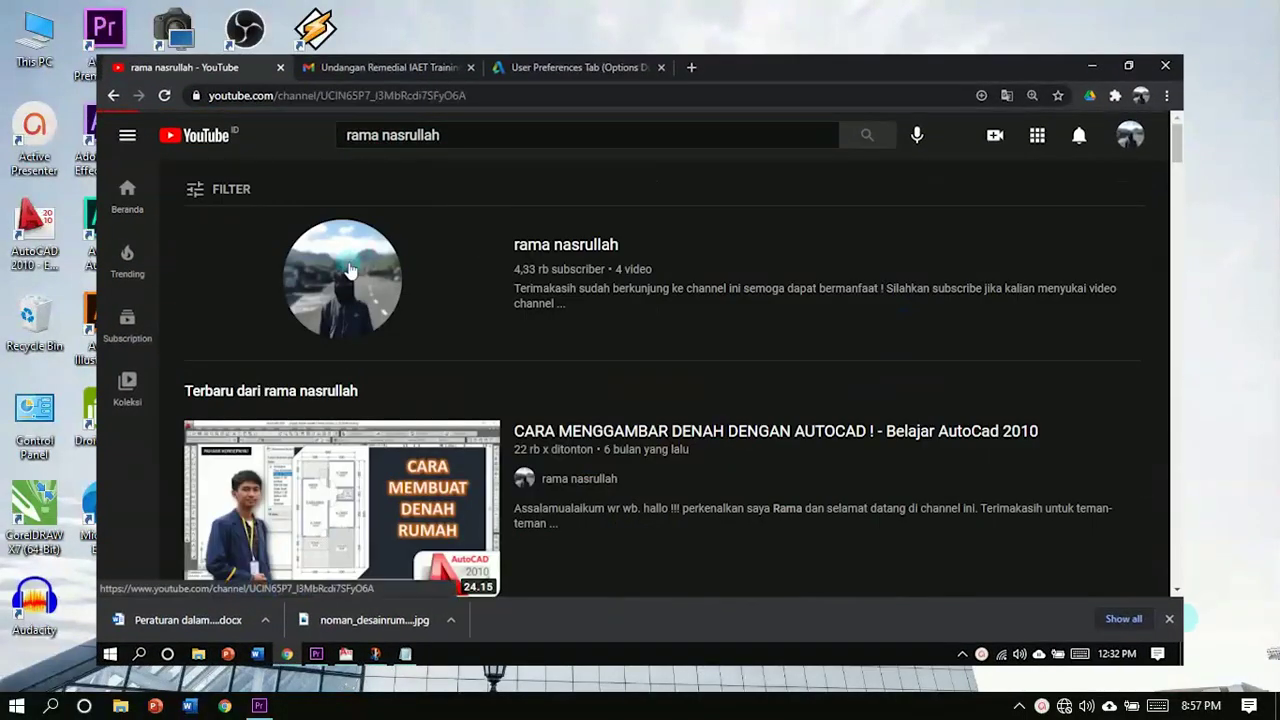
Step: Open the creator's channel page from the YouTube search results and look through it
{"action": "left_click", "coordinate": [350, 270]}
{"action": "scroll", "coordinate": [1080, 340], "scroll_direction": "down", "scroll_amount": 5}
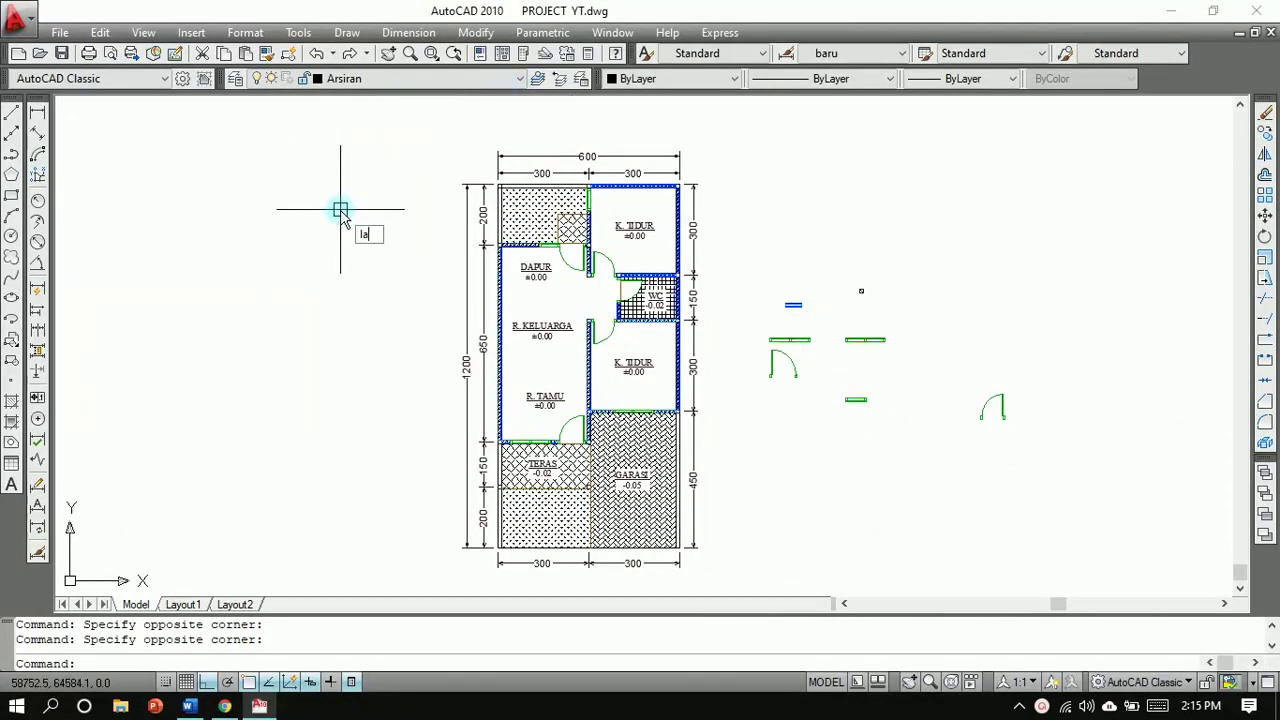
Step: In AutoCAD's layer manager, create a new layer named "garis muka tanah"
{"action": "key", "text": "Return"}
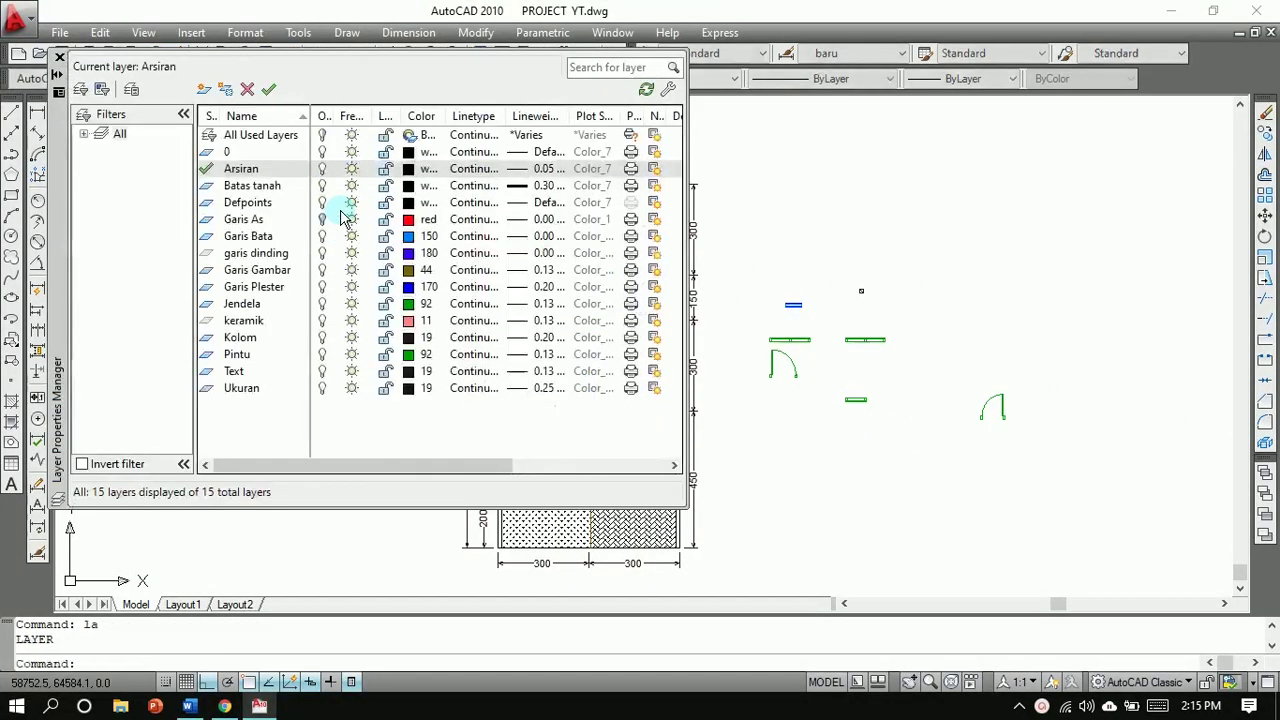
{"action": "left_click", "coordinate": [205, 90]}
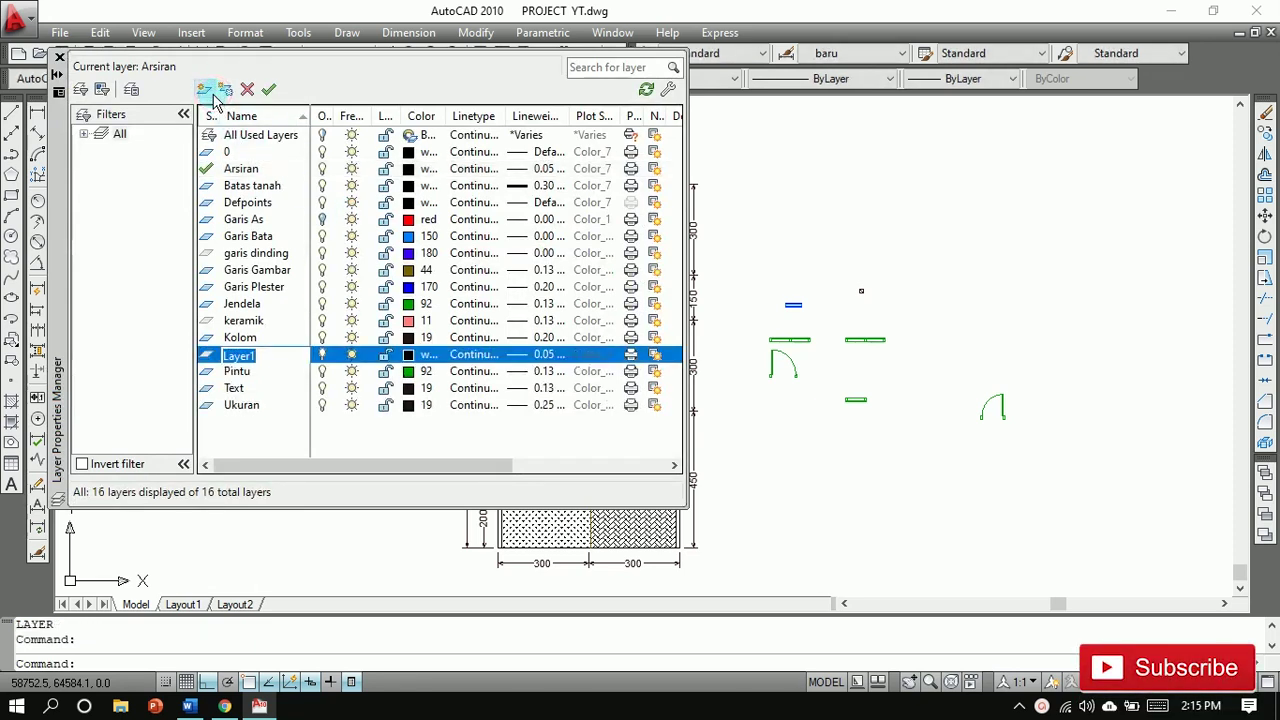
{"action": "type", "text": "ga"}
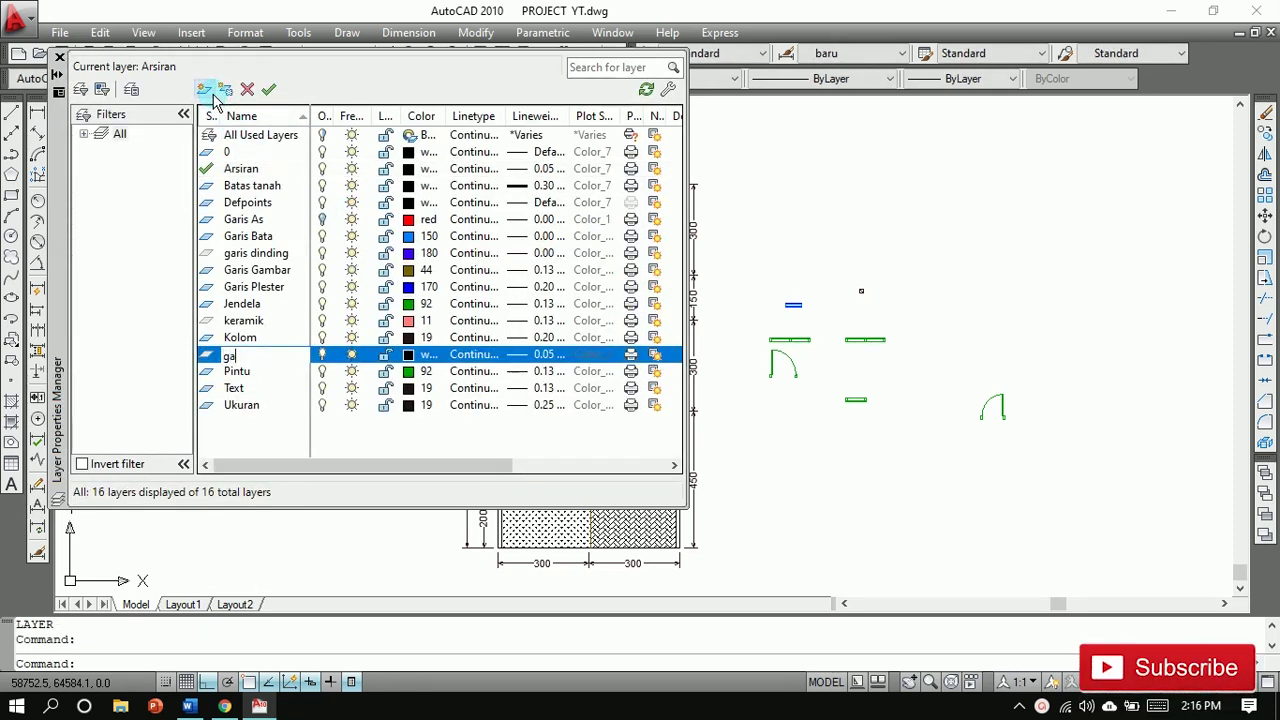
{"action": "type", "text": "ris muka tanah"}
{"action": "key", "text": "Return"}
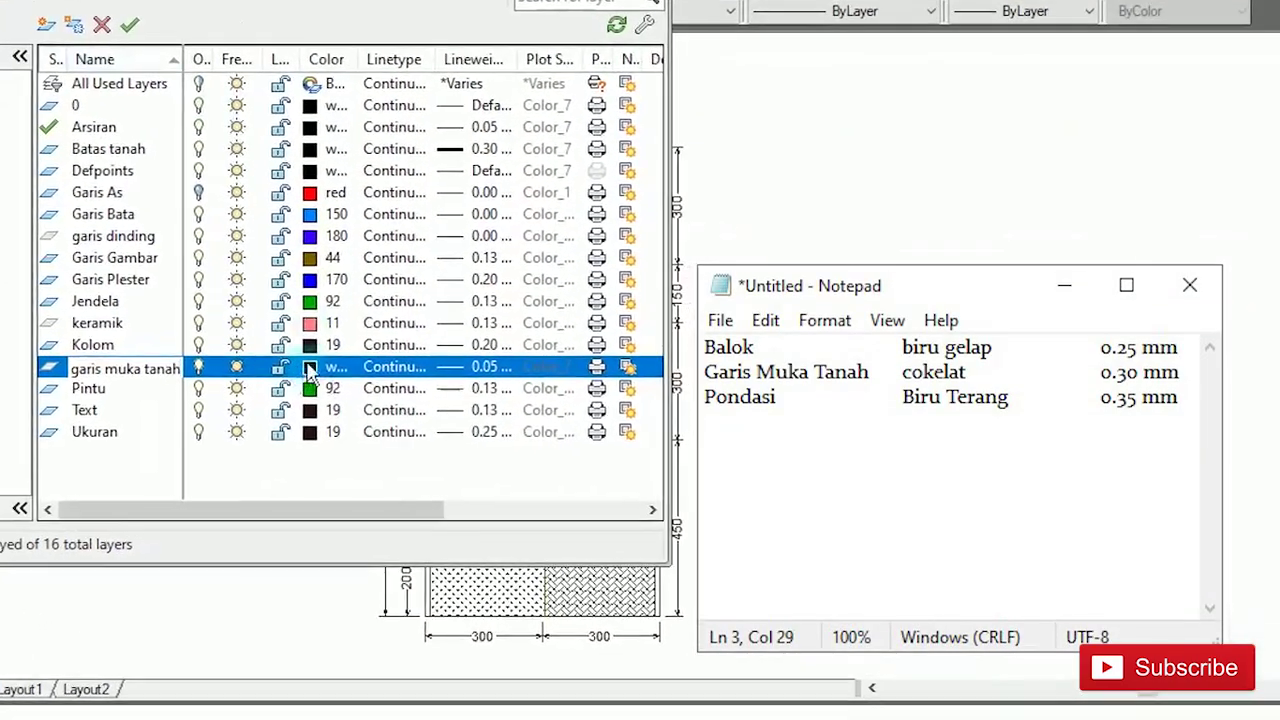
Step: Set the garis muka tanah layer's color to 42 and its lineweight to 0.30 mm
{"action": "left_click", "coordinate": [300, 368]}
{"action": "left_click", "coordinate": [457, 243]}
{"action": "left_click", "coordinate": [586, 560]}
{"action": "left_click", "coordinate": [478, 279]}
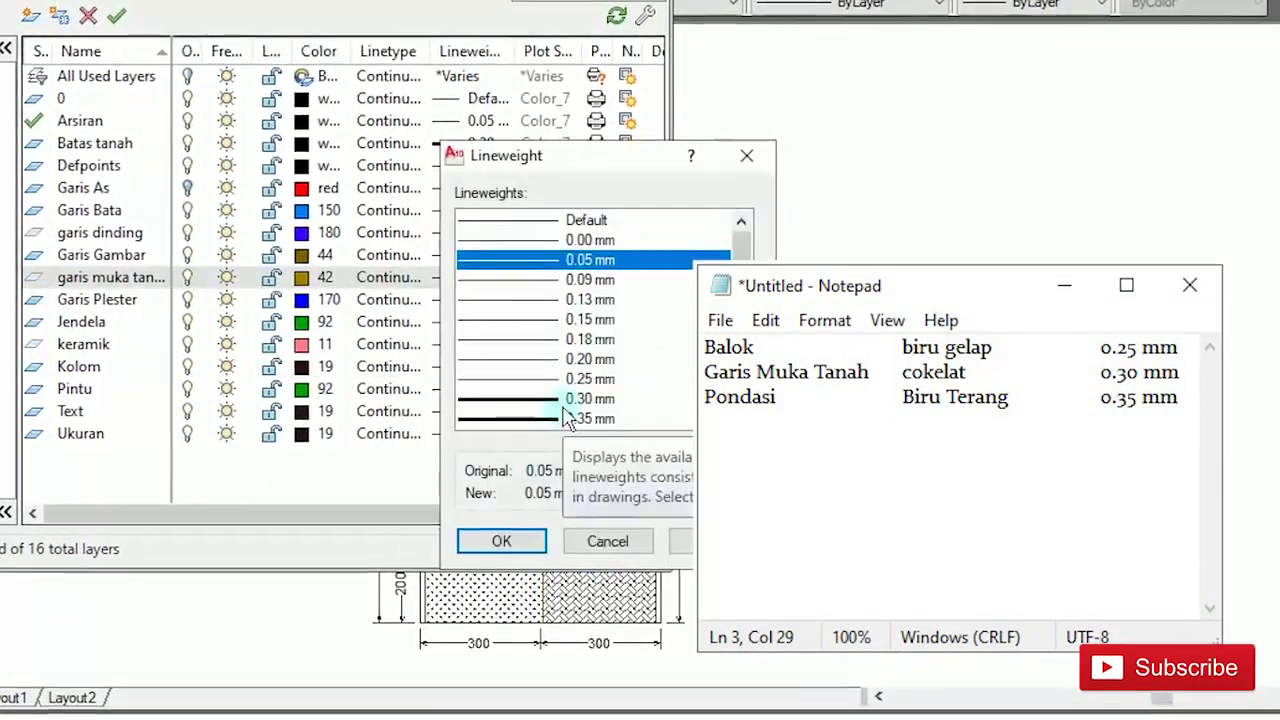
{"action": "left_click", "coordinate": [589, 399]}
{"action": "left_click", "coordinate": [501, 541]}
Step: Create a layer named "pondasi" with color 120 and a 0.35 mm lineweight
{"action": "left_click", "coordinate": [30, 15]}
{"action": "type", "text": "pondasi"}
{"action": "left_click", "coordinate": [296, 389]}
{"action": "left_click", "coordinate": [597, 277]}
{"action": "left_click", "coordinate": [574, 566]}
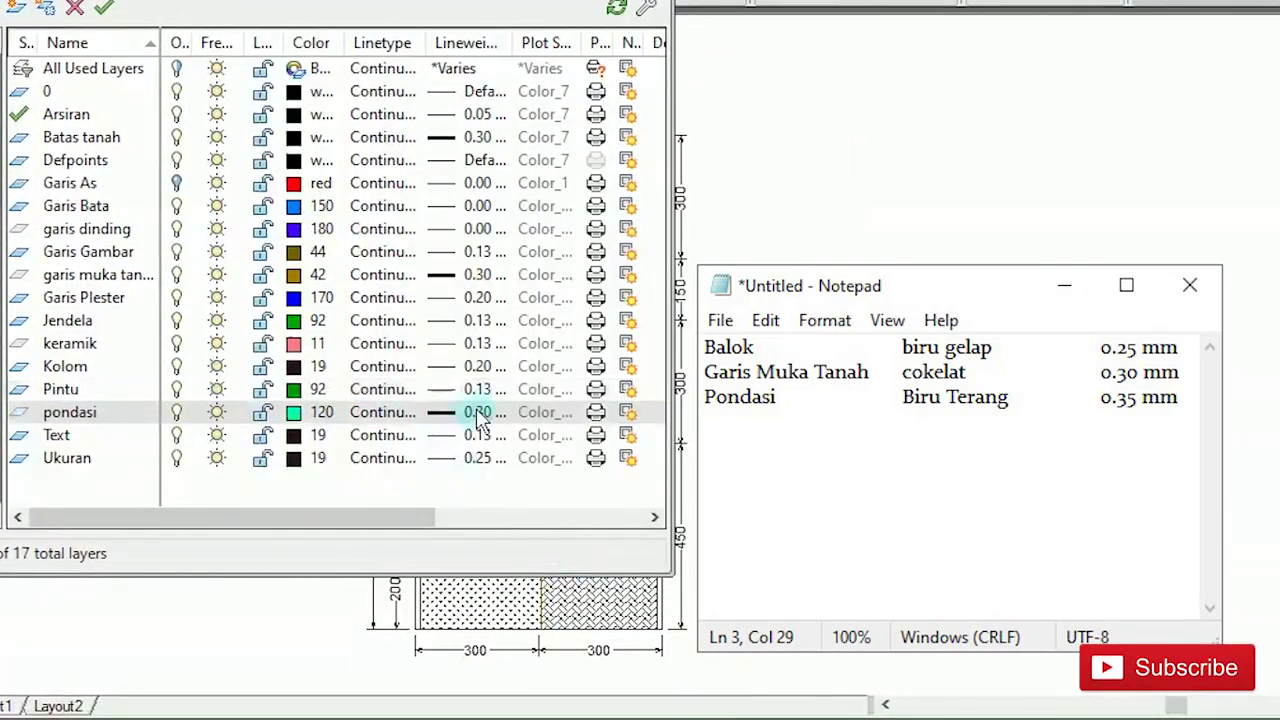
{"action": "left_click", "coordinate": [478, 415]}
{"action": "left_click", "coordinate": [570, 405]}
{"action": "left_click", "coordinate": [500, 545]}
Step: Create a layer named "balok" with color 156 and a 0.25 mm lineweight, and close the layer manager
{"action": "left_click", "coordinate": [17, 8]}
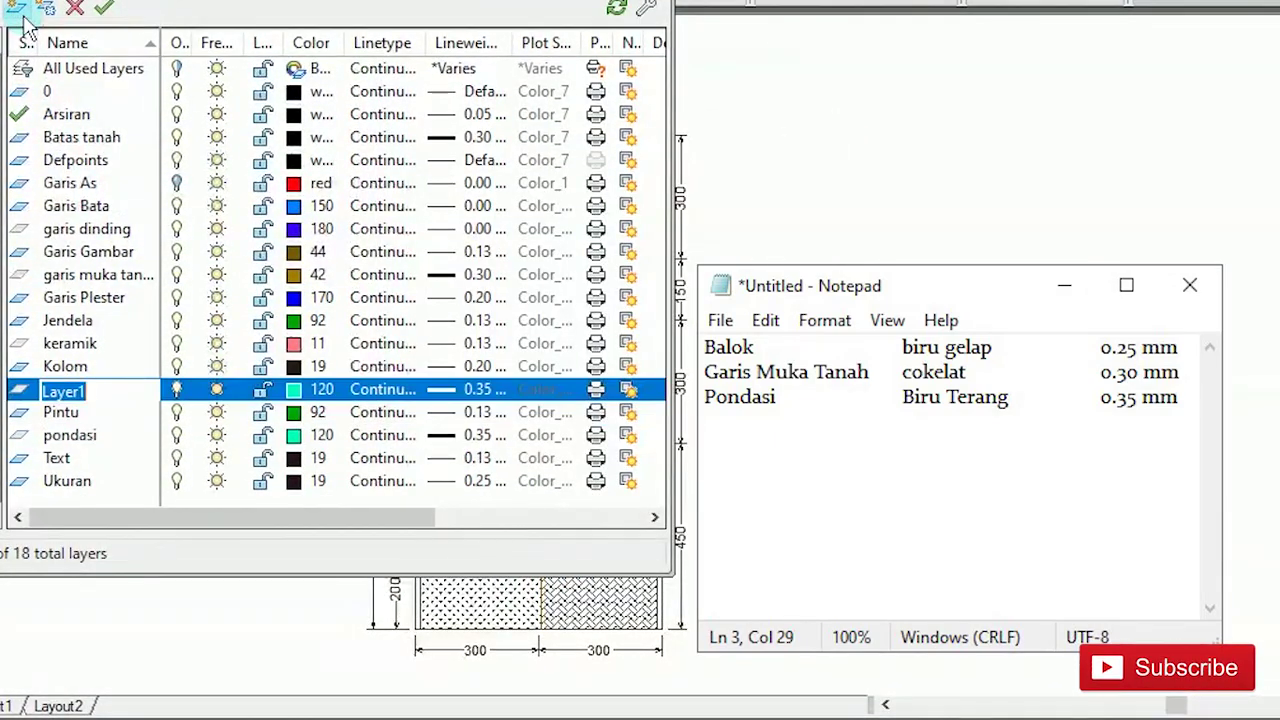
{"action": "type", "text": "balok"}
{"action": "left_click", "coordinate": [294, 389]}
{"action": "left_click", "coordinate": [651, 251]}
{"action": "left_click", "coordinate": [651, 234]}
{"action": "left_click", "coordinate": [577, 565]}
{"action": "left_click", "coordinate": [480, 143]}
{"action": "left_click", "coordinate": [543, 374]}
{"action": "left_click", "coordinate": [503, 537]}
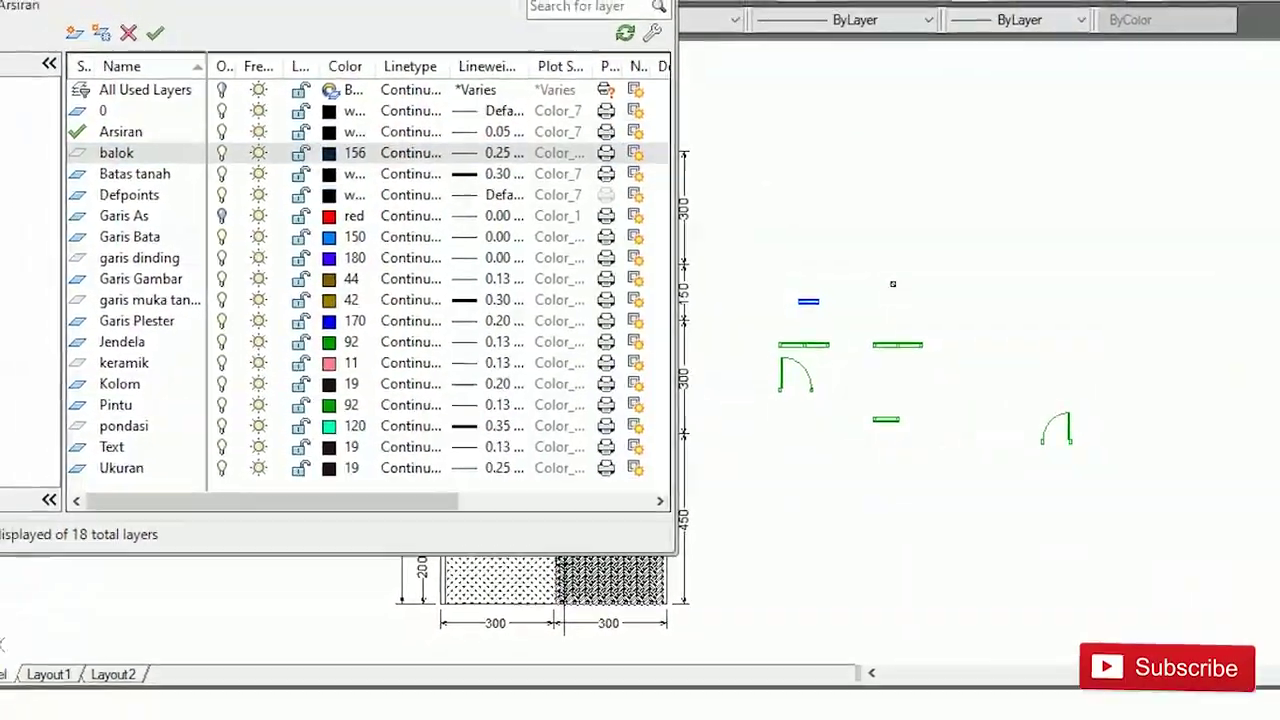
{"action": "left_click", "coordinate": [130, 110]}
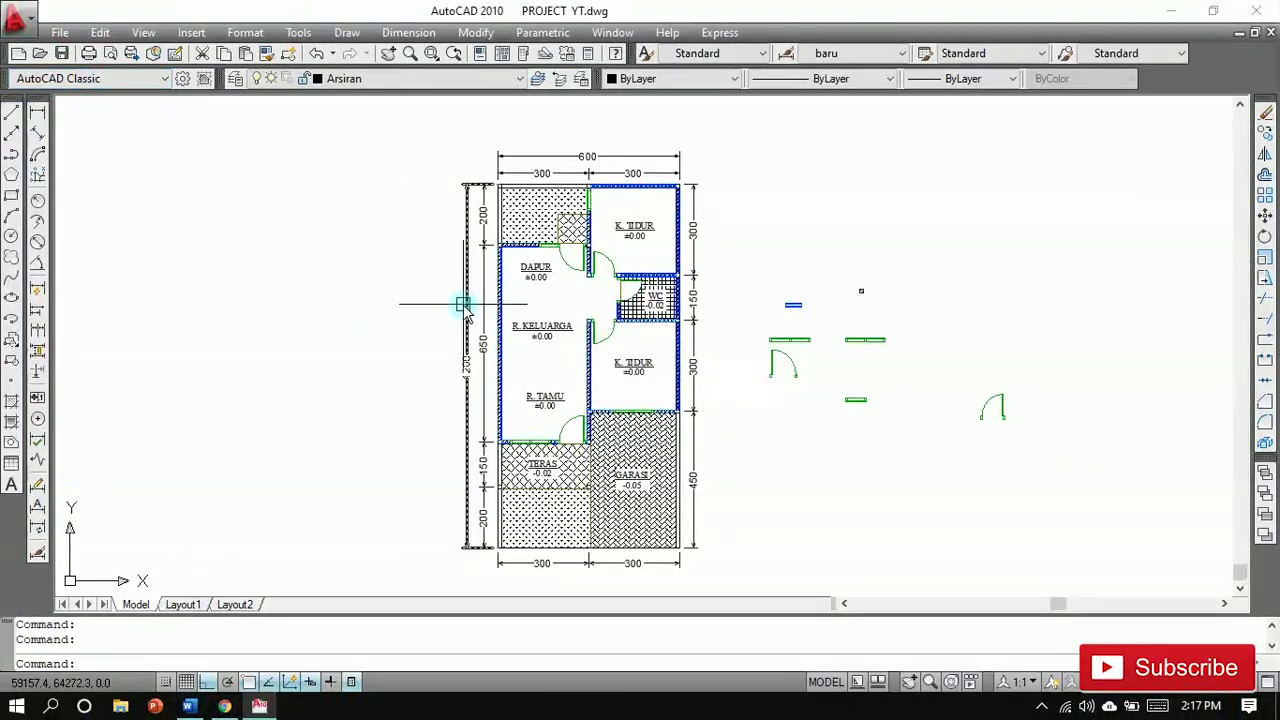
{"action": "middle_click_drag", "start_coordinate": [814, 230], "coordinate": [634, 206]}
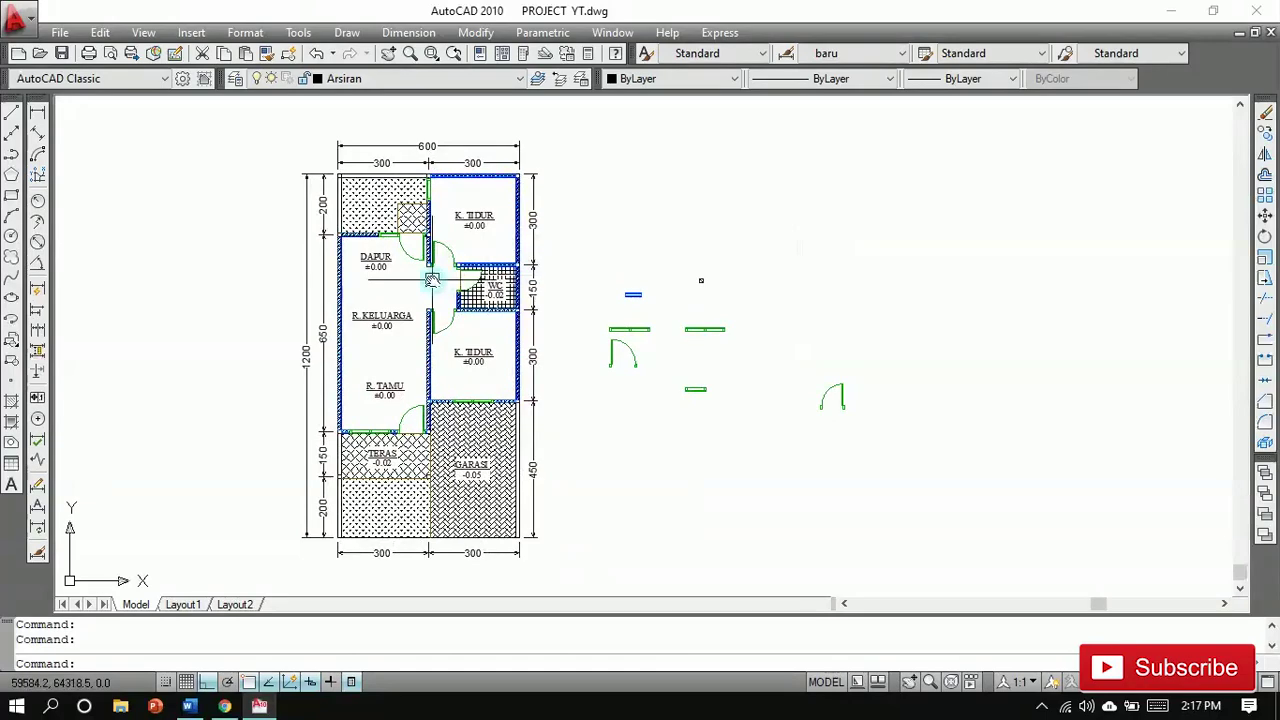
{"action": "scroll", "coordinate": [523, 238], "scroll_direction": "up", "scroll_amount": 2}
{"action": "middle_click_drag", "start_coordinate": [600, 243], "coordinate": [613, 253]}
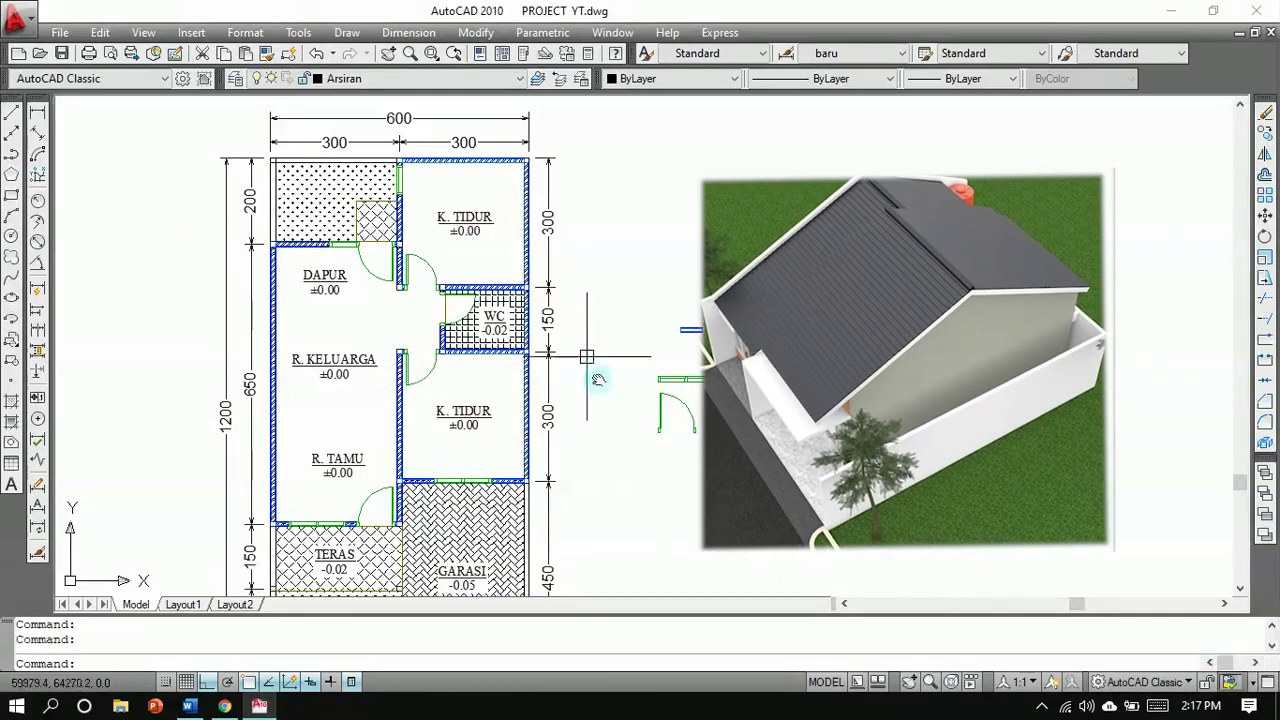
{"action": "left_click", "coordinate": [385, 122]}
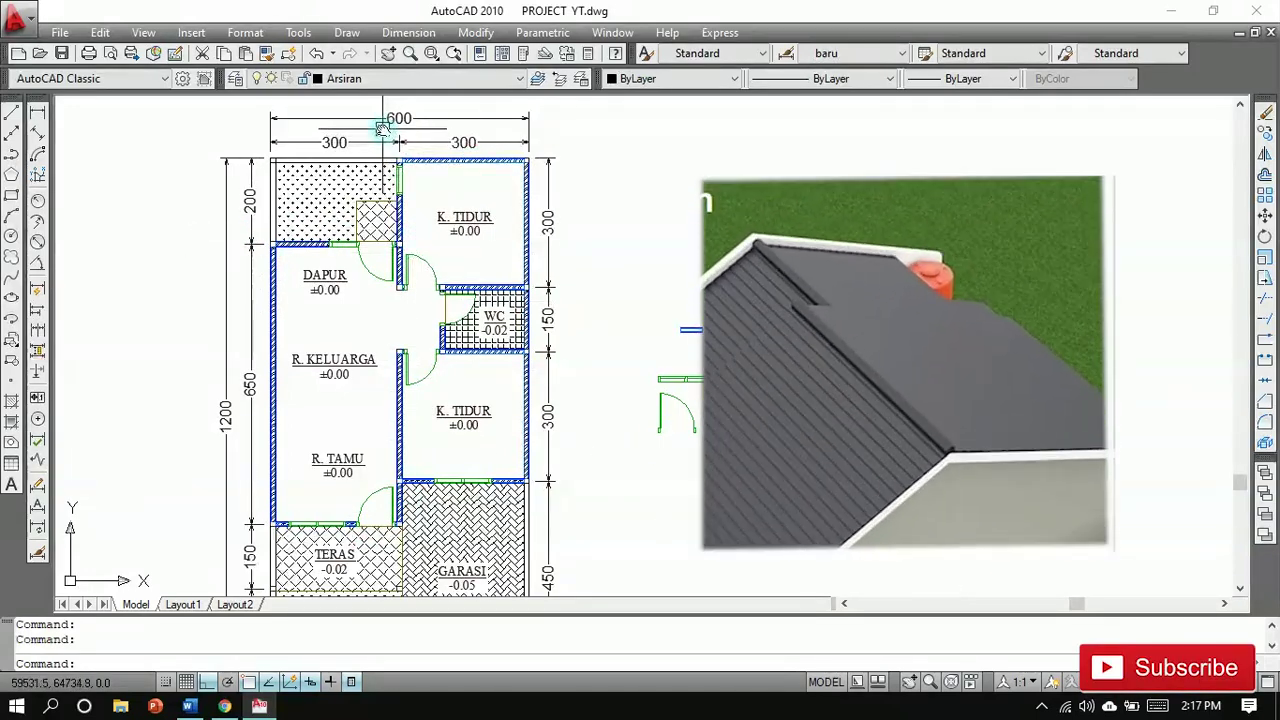
{"action": "key", "text": "Escape"}
{"action": "left_click", "coordinate": [609, 291]}
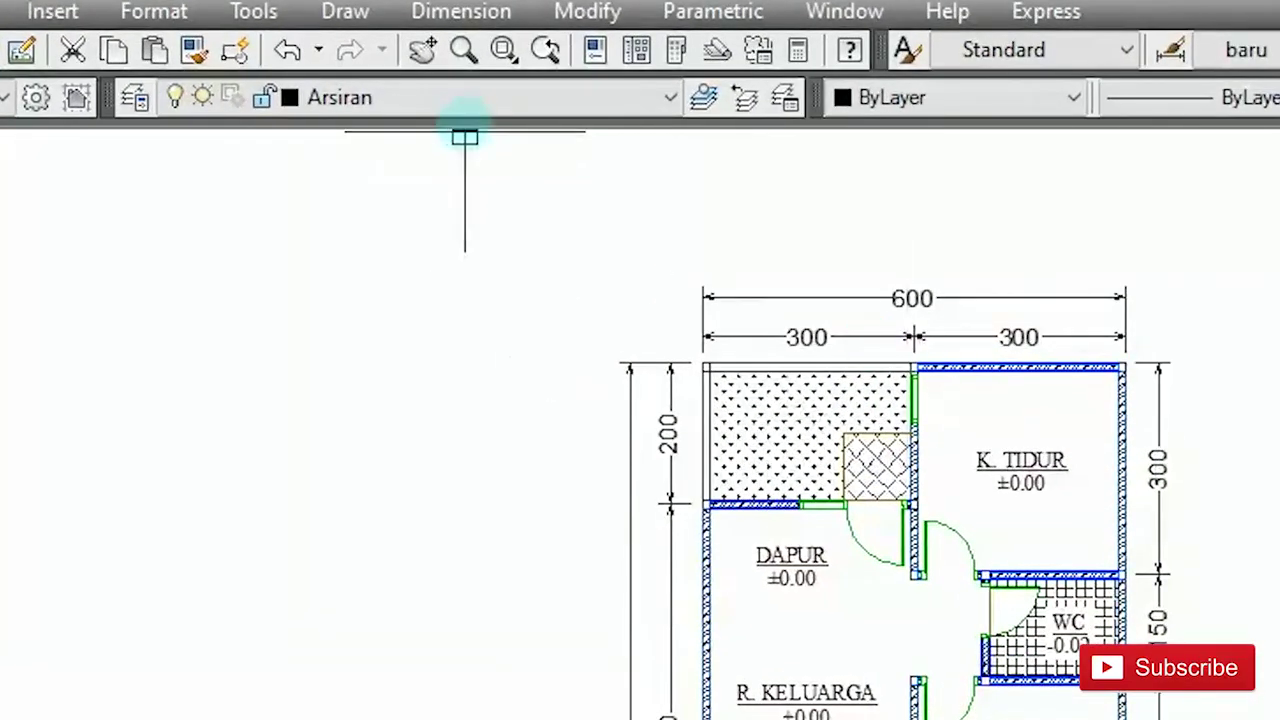
Step: Turn on the Garis As layer so the axis lines display in the floor plan
{"action": "left_click", "coordinate": [466, 104]}
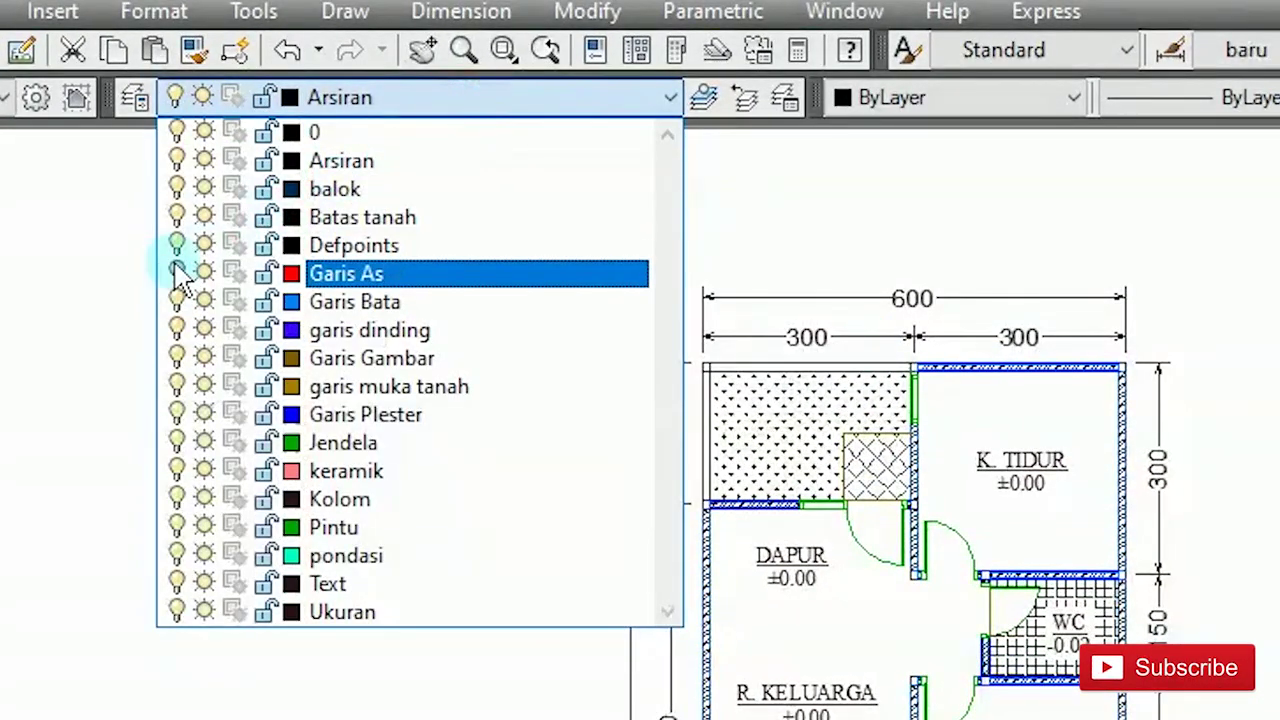
{"action": "left_click", "coordinate": [175, 265]}
{"action": "left_click", "coordinate": [466, 102]}
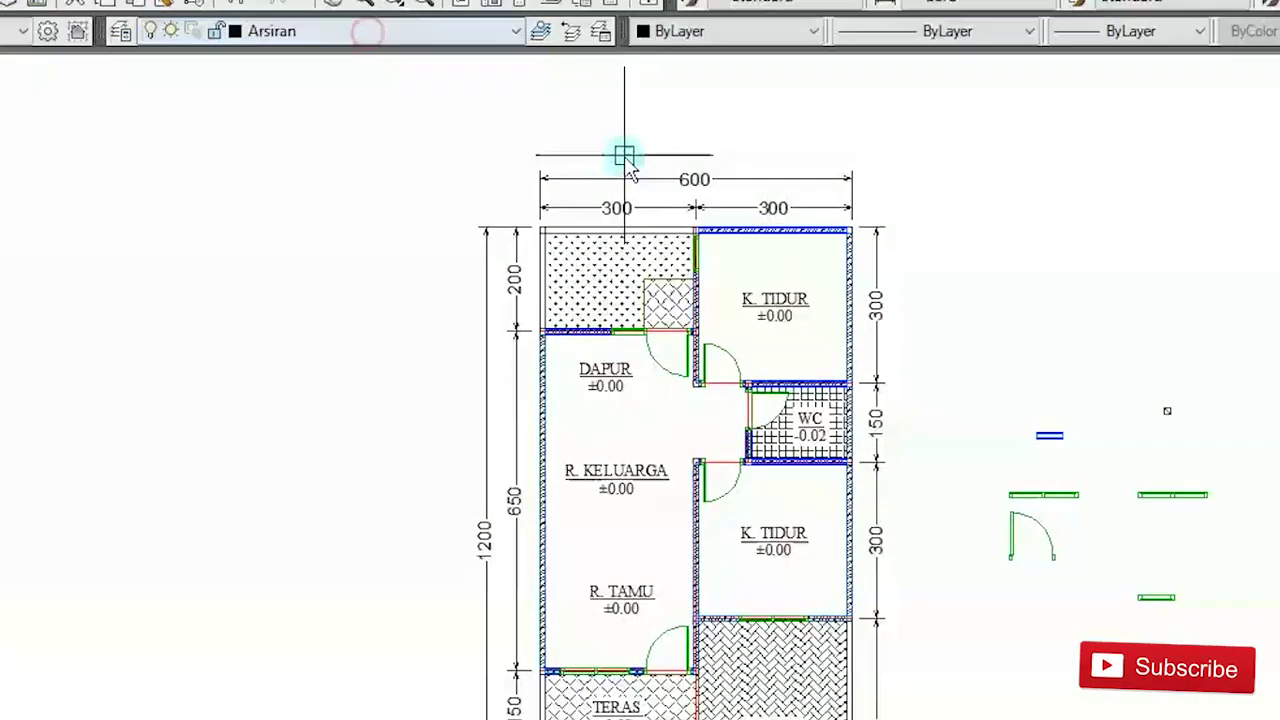
Step: Offset the axis line of the DAPUR rear wall by 50 toward the backyard
{"action": "key", "text": "Return"}
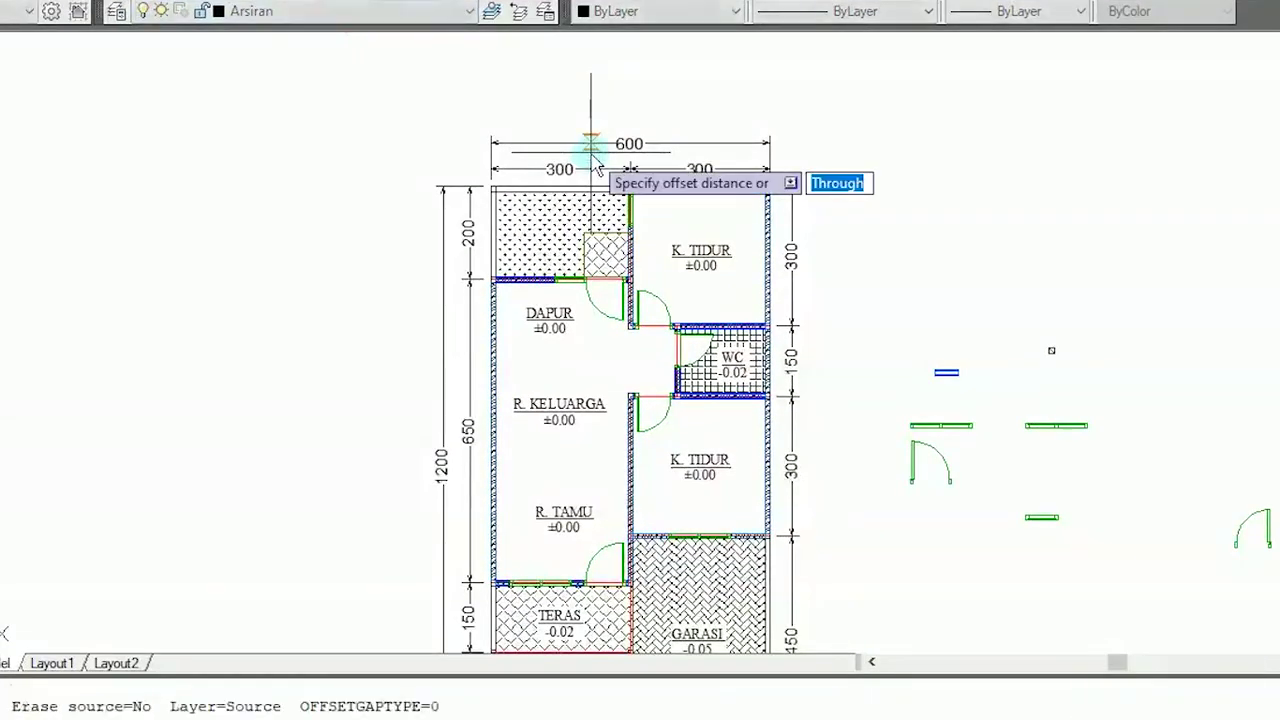
{"action": "key", "text": "Return"}
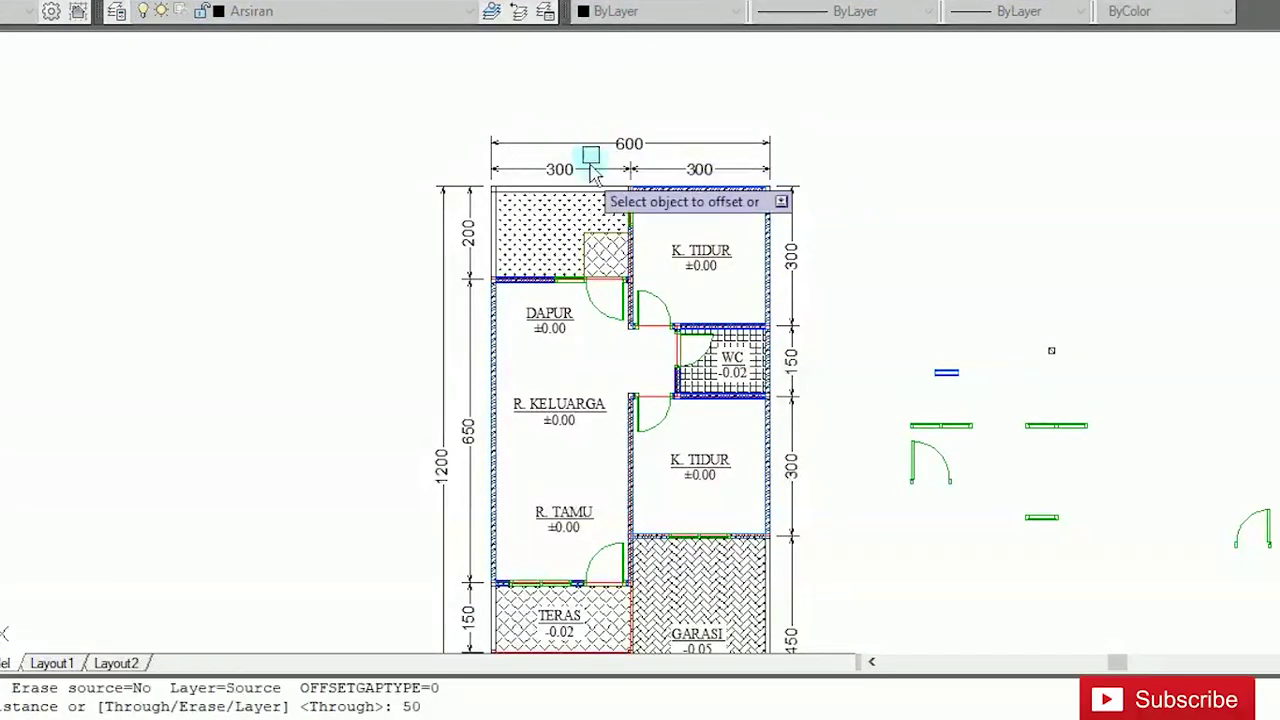
{"action": "scroll", "coordinate": [598, 280], "scroll_direction": "up", "scroll_amount": 5}
{"action": "left_click", "coordinate": [598, 280]}
{"action": "left_click", "coordinate": [588, 242]}
Step: Offset the axis line between the WC and the rear K. TIDUR by 50 into the bedroom
{"action": "scroll", "coordinate": [625, 300], "scroll_direction": "down", "scroll_amount": 2}
{"action": "middle_click_drag", "start_coordinate": [674, 429], "coordinate": [686, 244]}
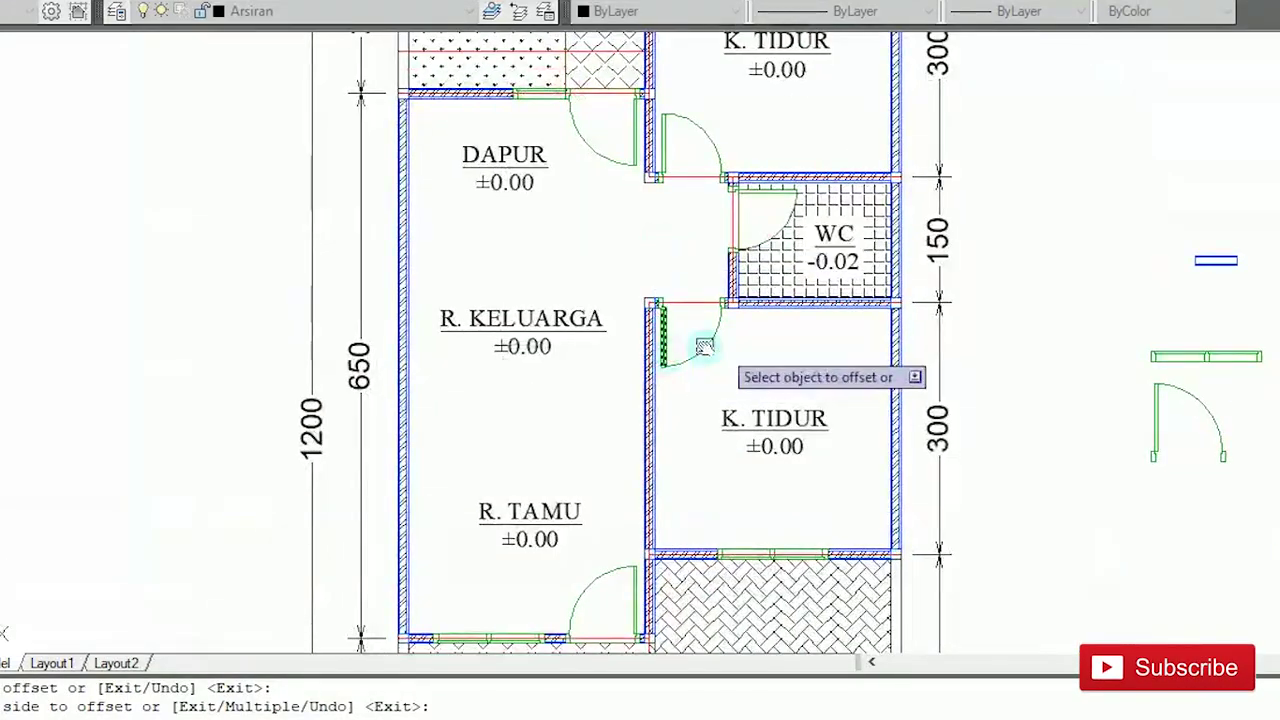
{"action": "scroll", "coordinate": [700, 171], "scroll_direction": "up", "scroll_amount": 2}
{"action": "left_click", "coordinate": [693, 181]}
{"action": "left_click", "coordinate": [746, 95]}
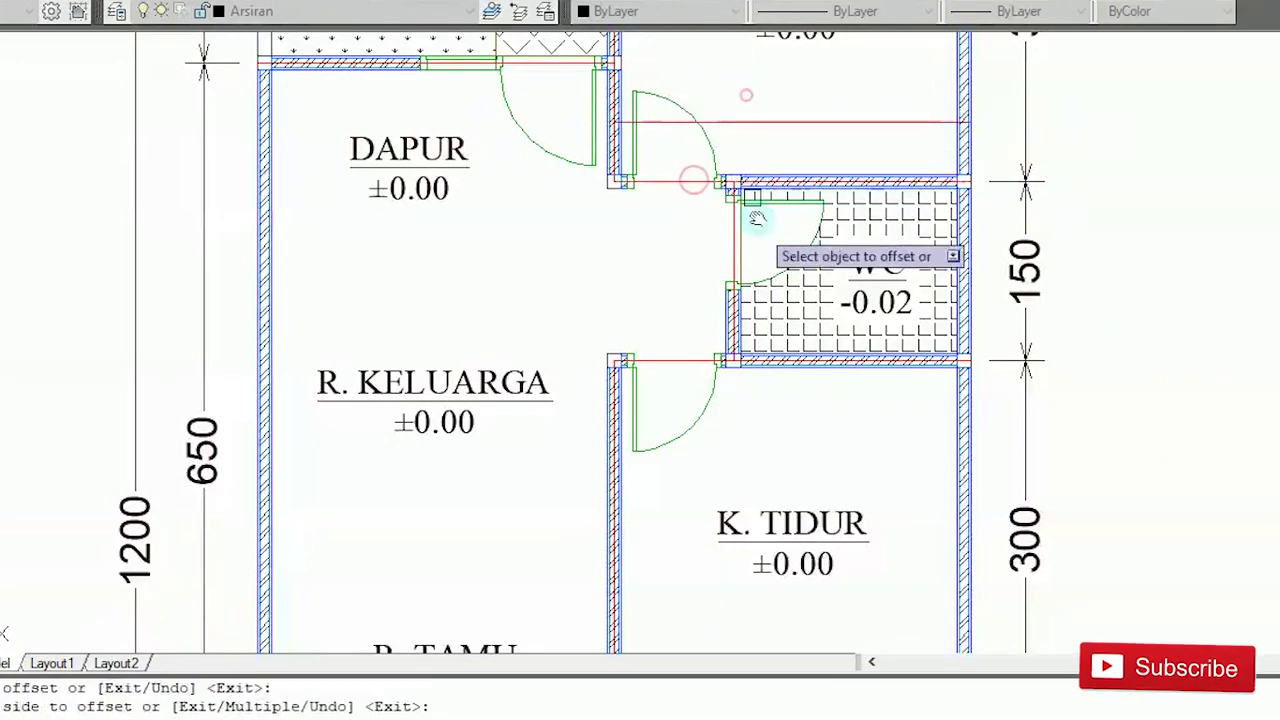
Step: Offset the axis line of the front K. TIDUR's front wall by 50 toward the GARASI
{"action": "scroll", "coordinate": [755, 328], "scroll_direction": "down", "scroll_amount": 4}
{"action": "middle_click_drag", "start_coordinate": [755, 328], "coordinate": [782, 235]}
{"action": "scroll", "coordinate": [768, 387], "scroll_direction": "up", "scroll_amount": 3}
{"action": "scroll", "coordinate": [766, 389], "scroll_direction": "up", "scroll_amount": 3}
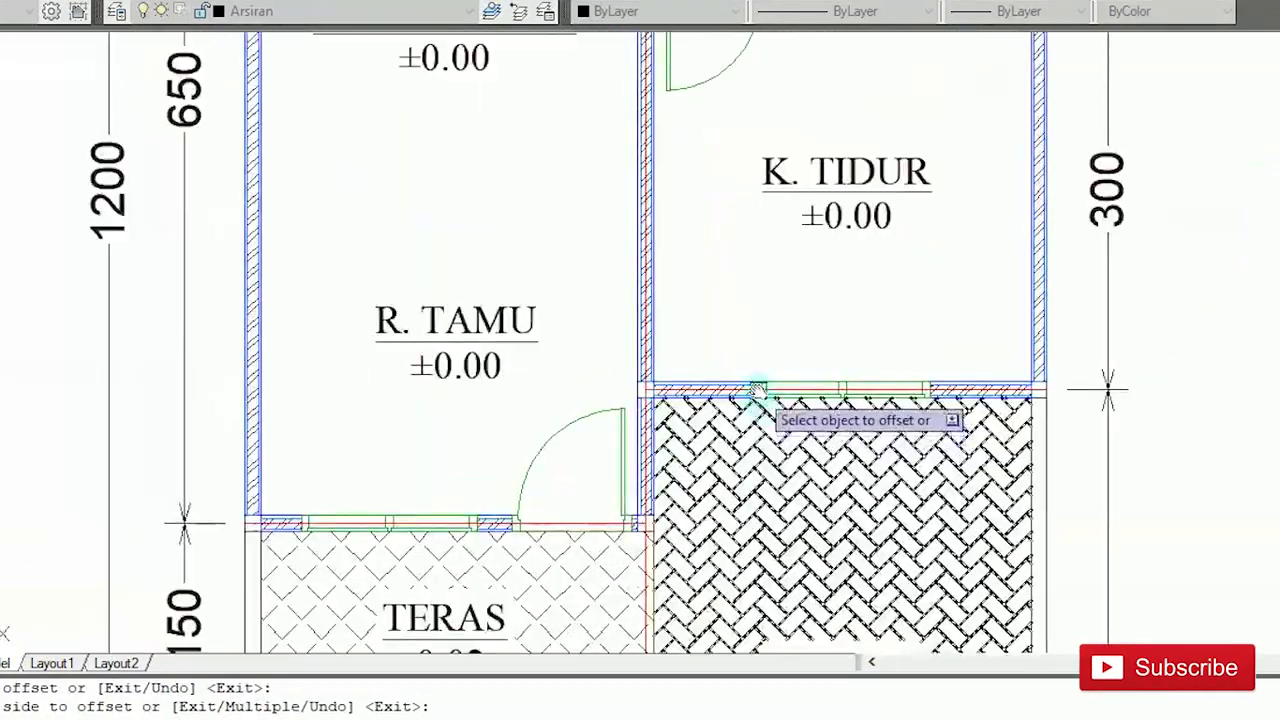
{"action": "left_click", "coordinate": [766, 387]}
{"action": "left_click", "coordinate": [770, 450]}
Step: Offset the axis line of the R. TAMU front wall by 50 toward the TERAS
{"action": "scroll", "coordinate": [768, 458], "scroll_direction": "down", "scroll_amount": 1}
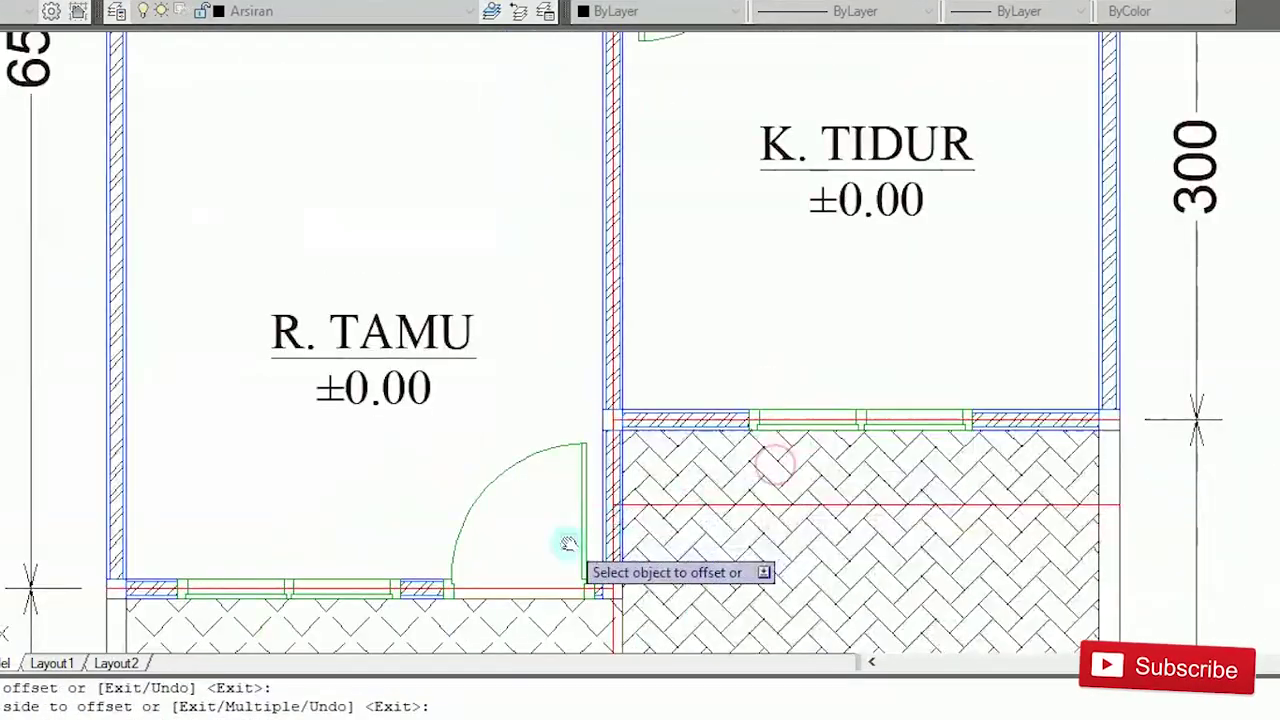
{"action": "middle_click_drag", "start_coordinate": [525, 578], "coordinate": [531, 411]}
{"action": "left_click", "coordinate": [528, 420]}
{"action": "left_click", "coordinate": [550, 485]}
Step: Offset the plan's central vertical axis lines by 50 toward the bedroom side, at both the front and rear K. TIDUR
{"action": "scroll", "coordinate": [646, 432], "scroll_direction": "up", "scroll_amount": 2}
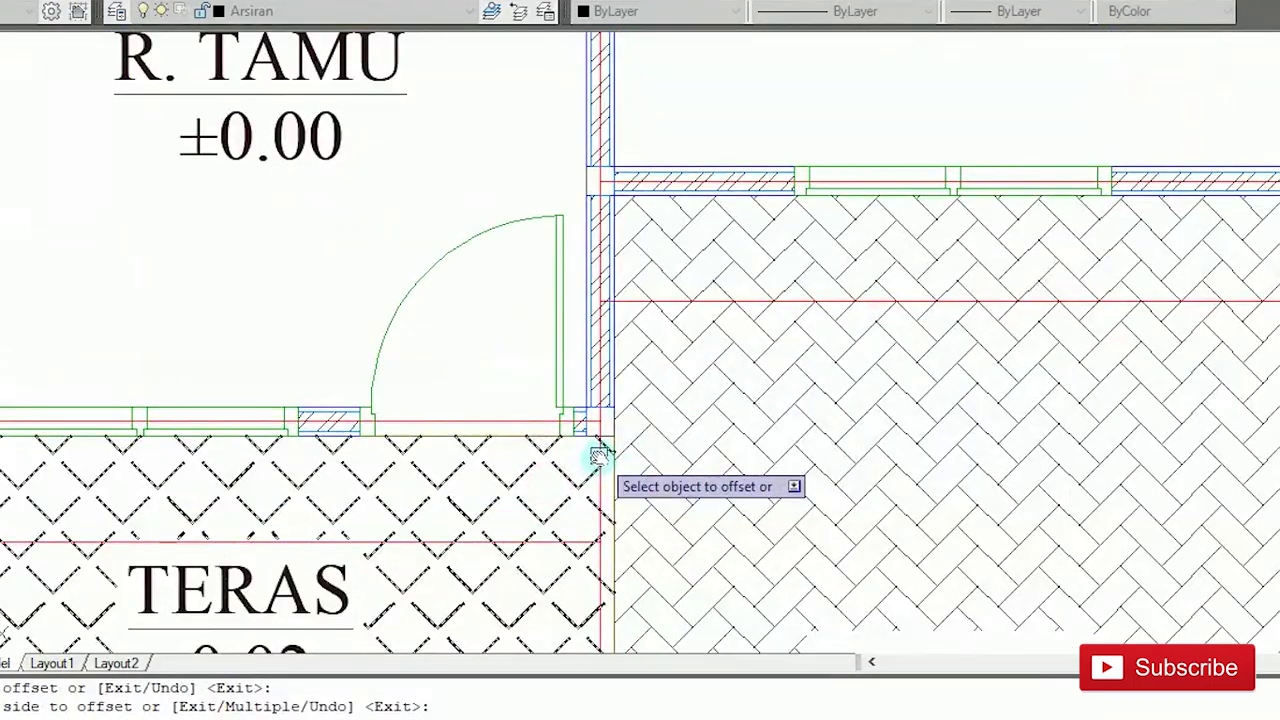
{"action": "scroll", "coordinate": [600, 452], "scroll_direction": "up", "scroll_amount": 4}
{"action": "left_click", "coordinate": [597, 455]}
{"action": "left_click", "coordinate": [707, 446]}
{"action": "scroll", "coordinate": [710, 428], "scroll_direction": "down", "scroll_amount": 9}
{"action": "middle_click_drag", "start_coordinate": [707, 428], "coordinate": [734, 591]}
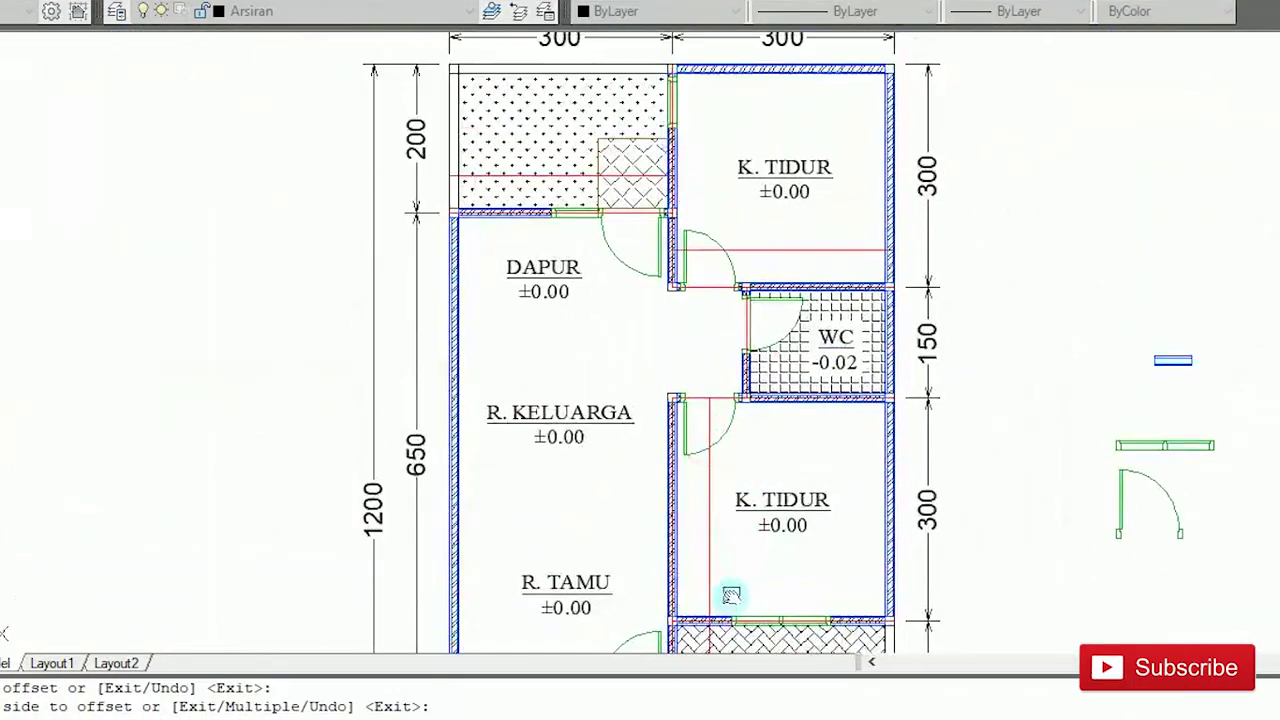
{"action": "scroll", "coordinate": [663, 229], "scroll_direction": "up", "scroll_amount": 8}
{"action": "scroll", "coordinate": [909, 209], "scroll_direction": "down", "scroll_amount": 8}
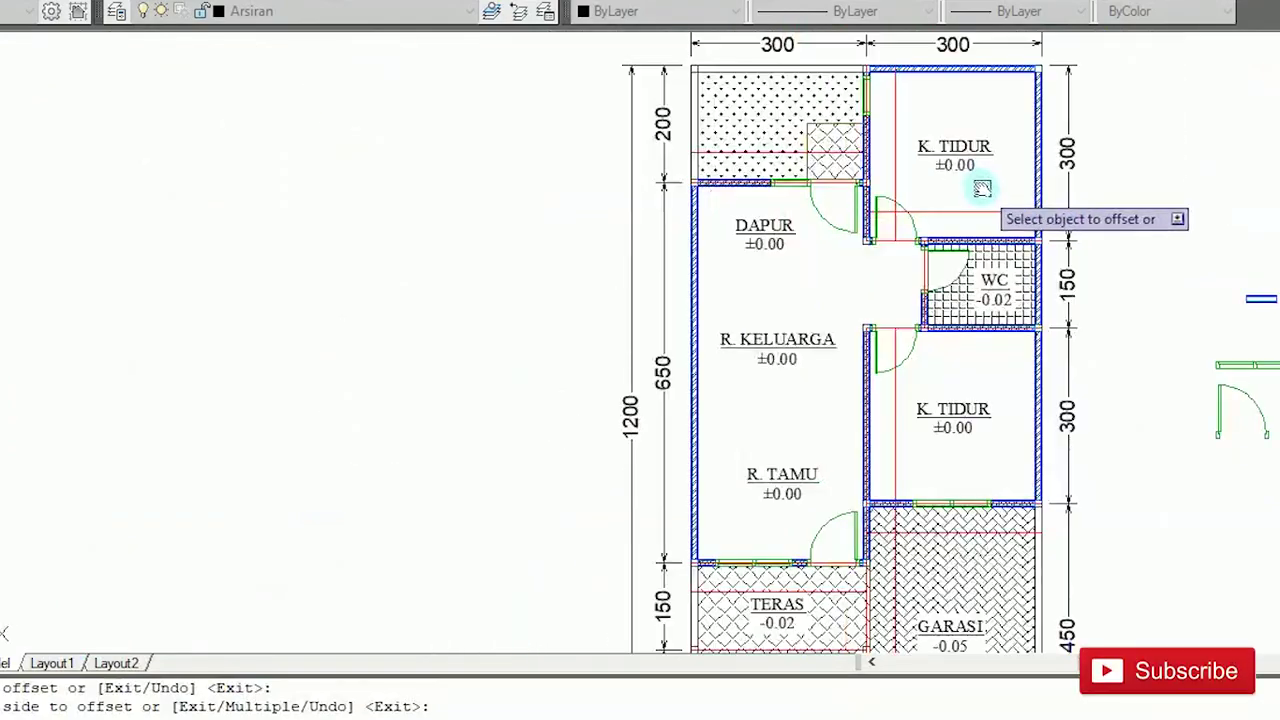
{"action": "key", "text": "Escape"}
Step: Draw a vertical line between the midpoints of the offset lines behind the DAPUR and in the TERAS
{"action": "middle_click_drag", "start_coordinate": [1020, 188], "coordinate": [735, 168]}
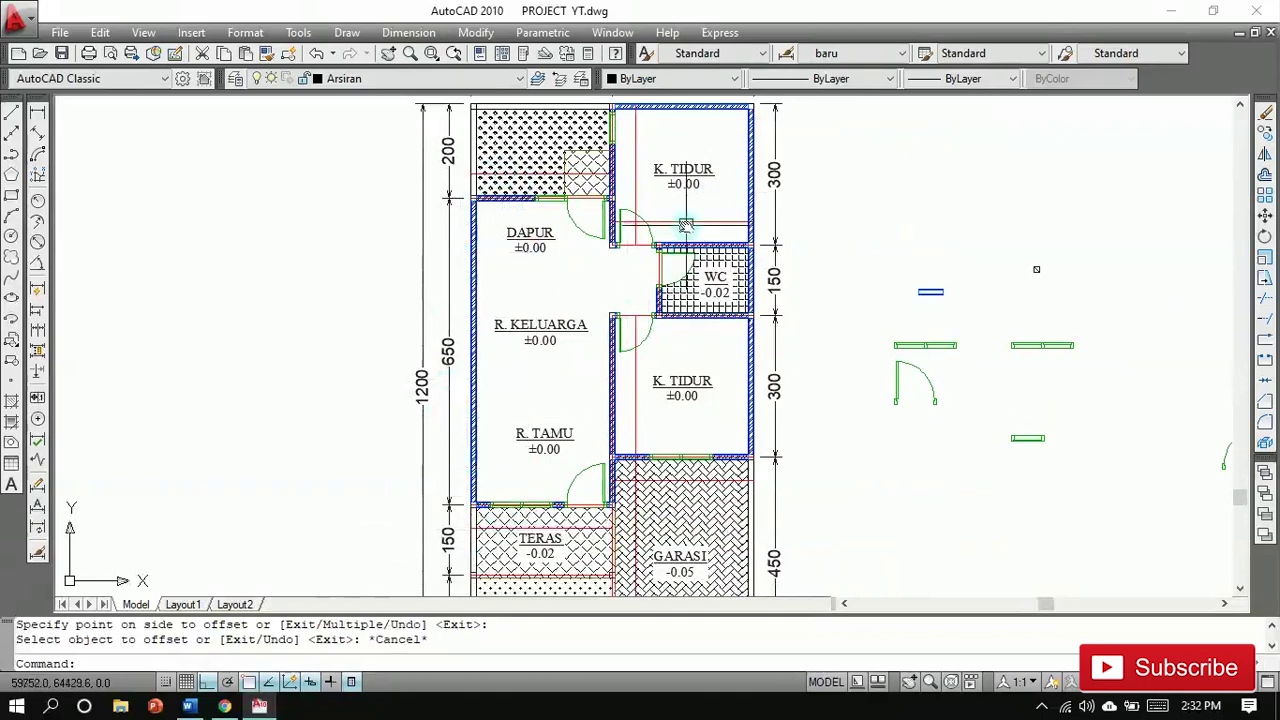
{"action": "middle_click_drag", "start_coordinate": [786, 241], "coordinate": [779, 320]}
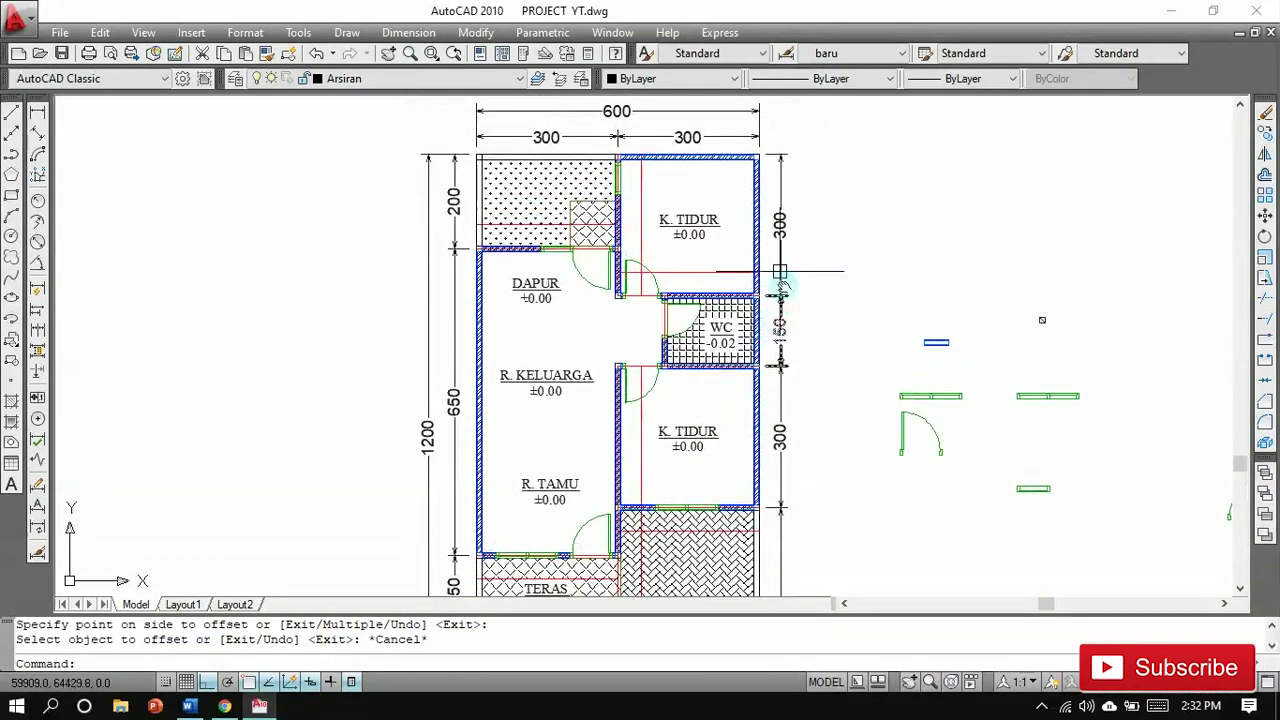
{"action": "scroll", "coordinate": [842, 354], "scroll_direction": "up", "scroll_amount": 1}
{"action": "middle_click_drag", "start_coordinate": [842, 354], "coordinate": [722, 288]}
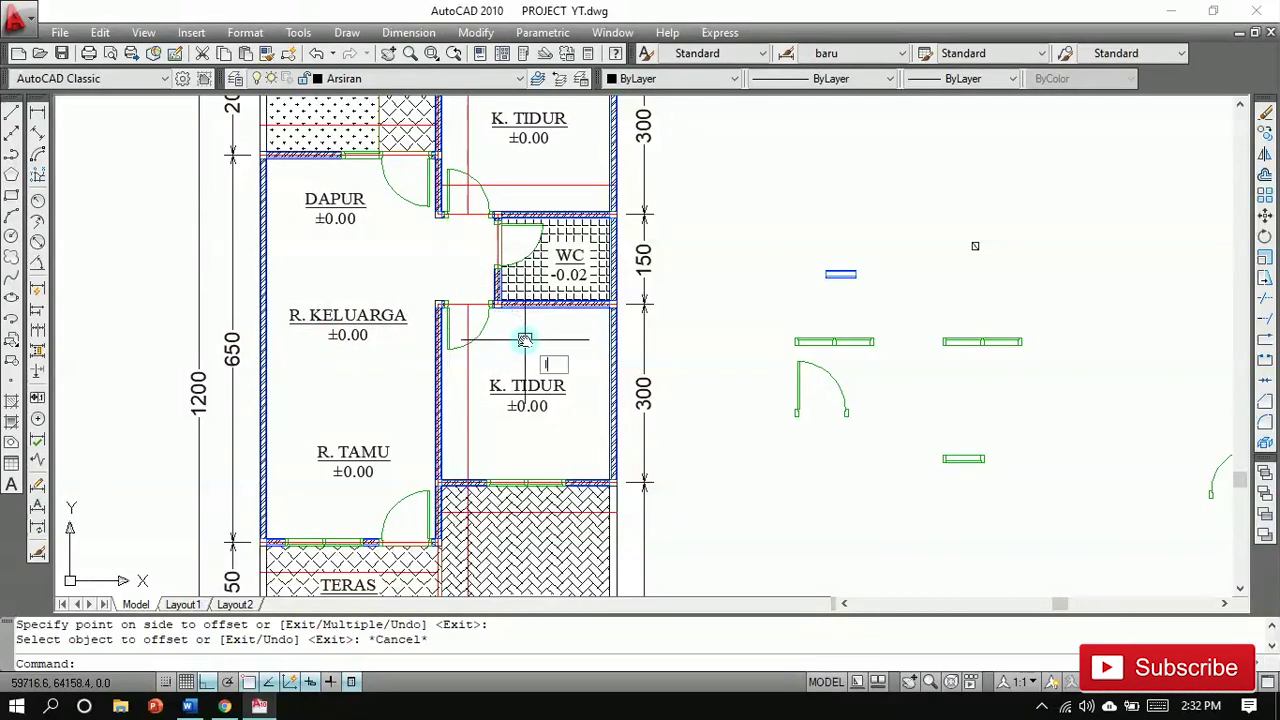
{"action": "type", "text": "l"}
{"action": "key", "text": "Return"}
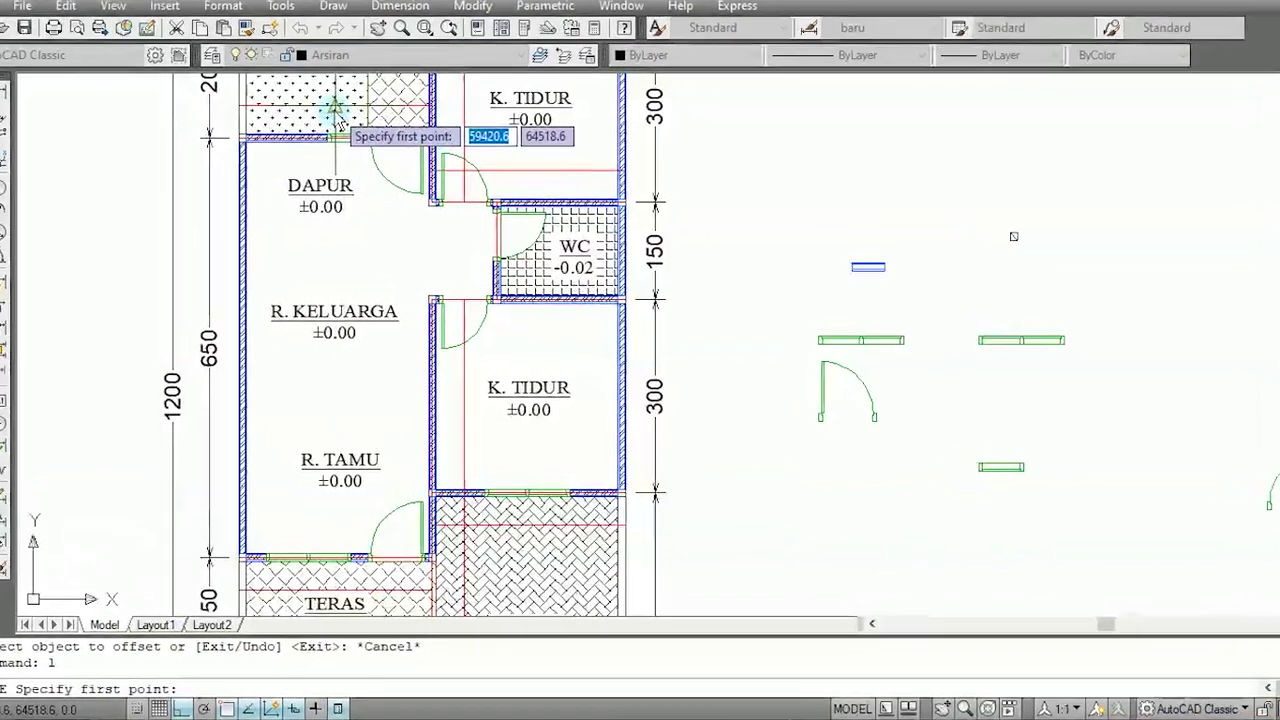
{"action": "left_click", "coordinate": [336, 118]}
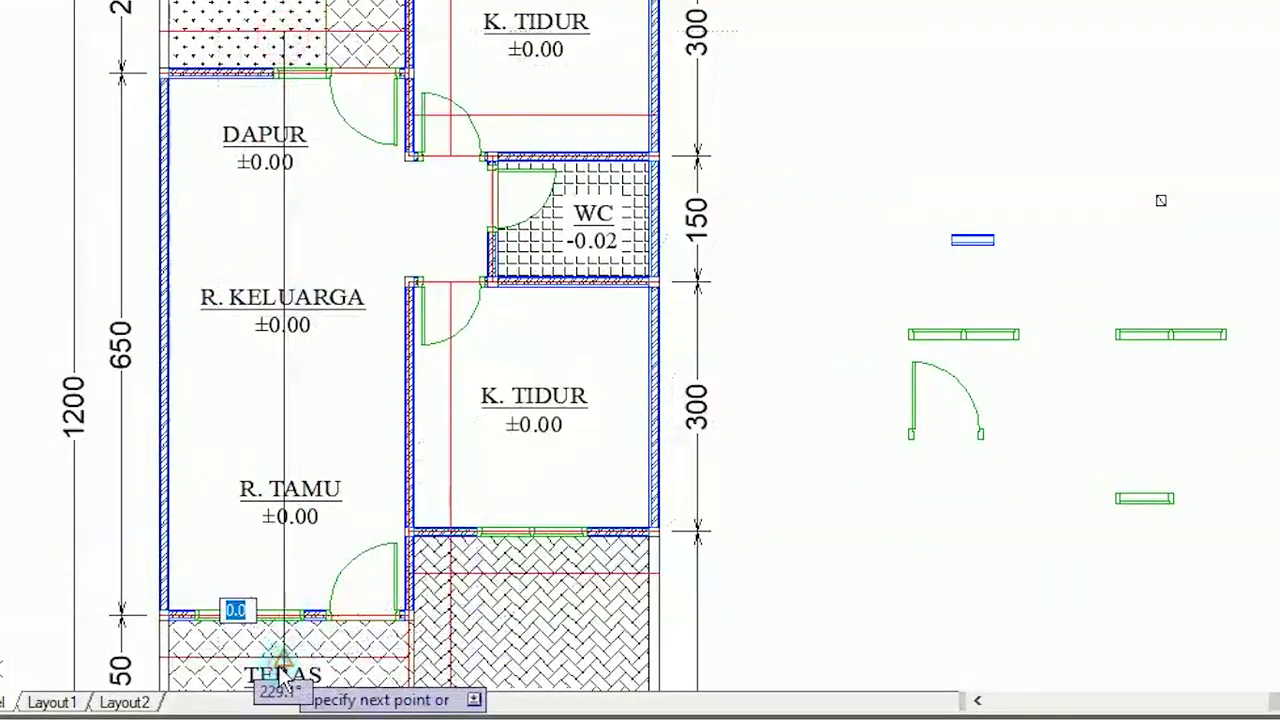
{"action": "left_click", "coordinate": [283, 678]}
{"action": "key", "text": "Return"}
Step: Draw a vertical line between the midpoints of the offset lines in the rear K. TIDUR and the GARASI
{"action": "key", "text": "Return"}
{"action": "left_click", "coordinate": [535, 122]}
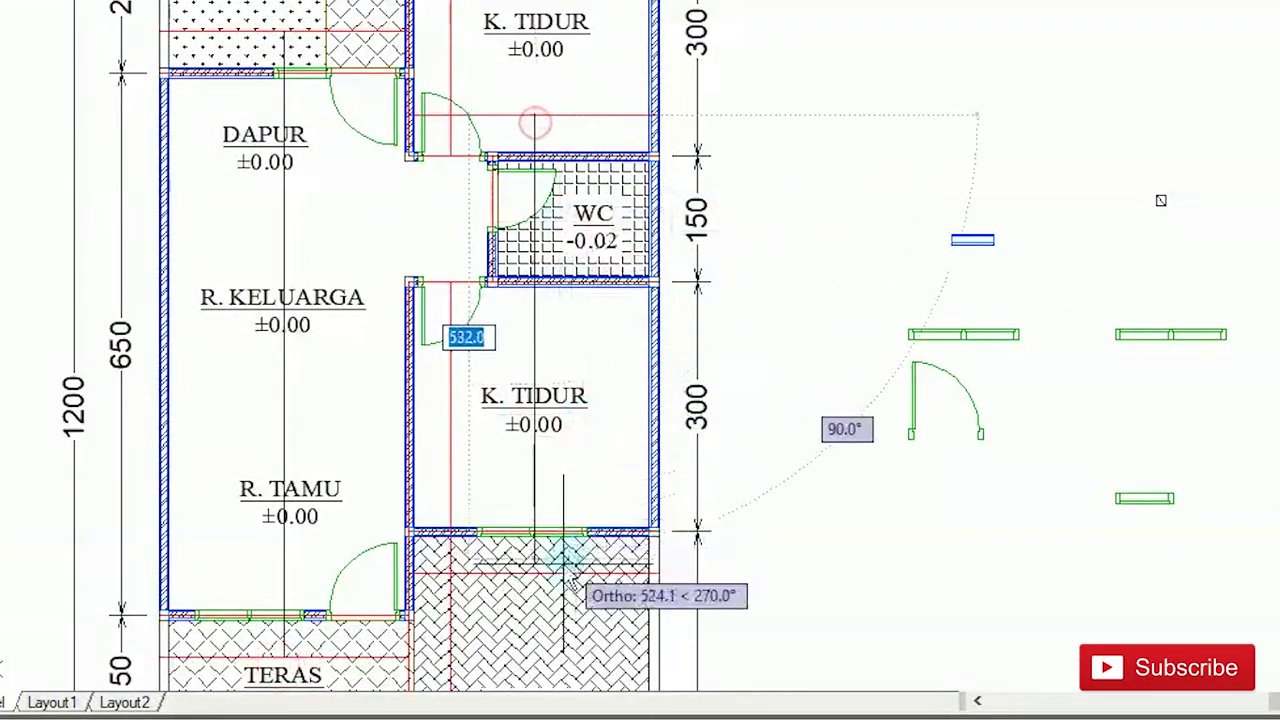
{"action": "left_click", "coordinate": [535, 572]}
{"action": "key", "text": "Return"}
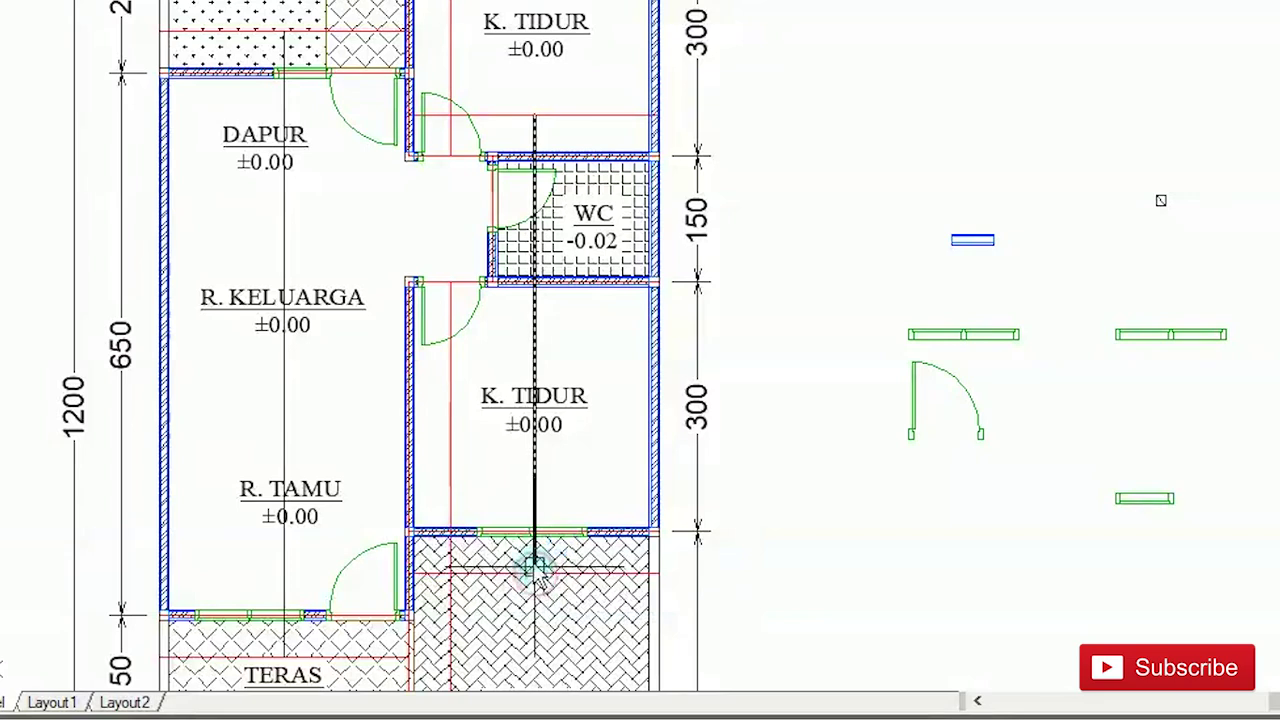
{"action": "left_click", "coordinate": [535, 392]}
{"action": "left_click", "coordinate": [285, 372]}
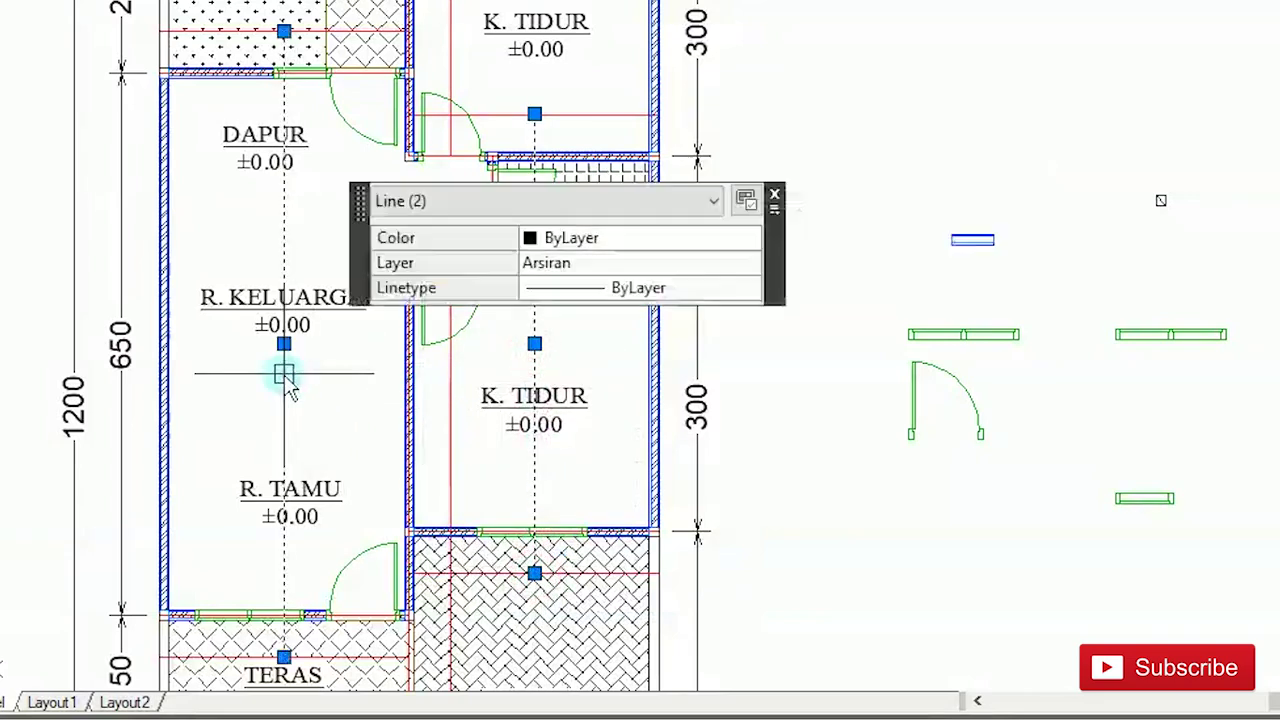
{"action": "key", "text": "Escape"}
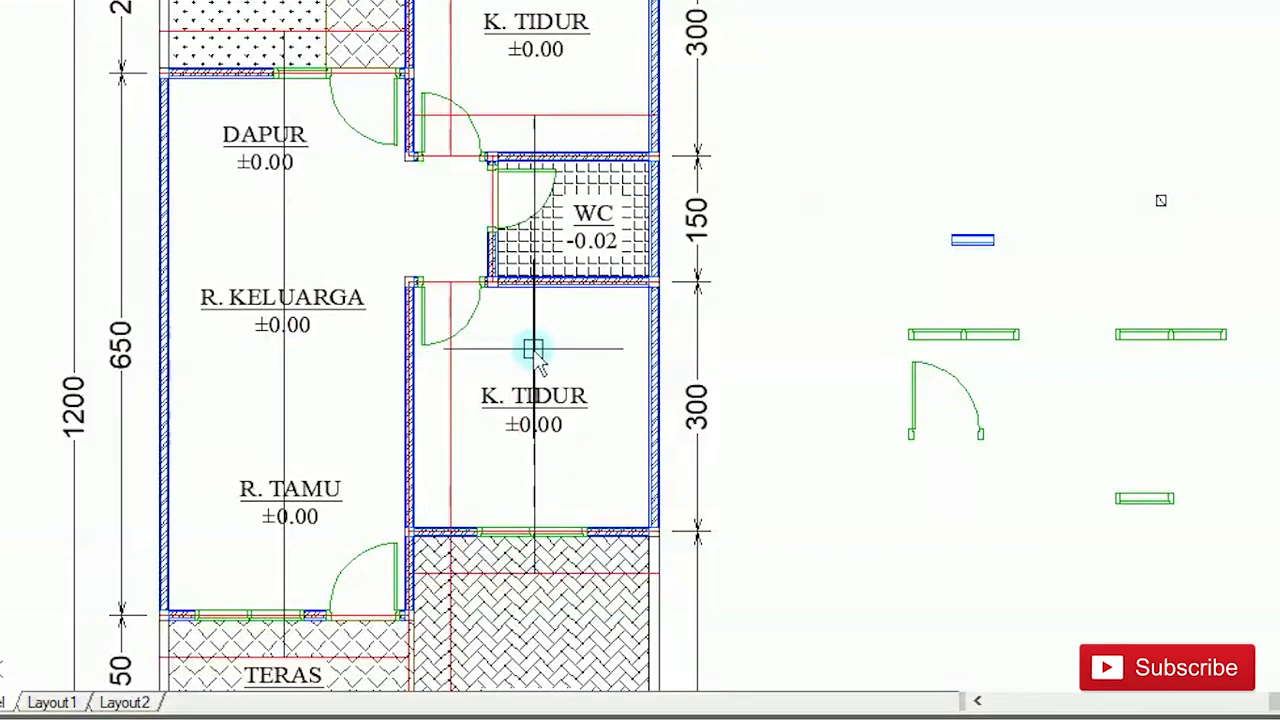
Step: Draw a horizontal line from the midpoint of the vertical line in the K. TIDUR to the R. KELUARGA outer wall
{"action": "key", "text": "Return"}
{"action": "left_click", "coordinate": [532, 346]}
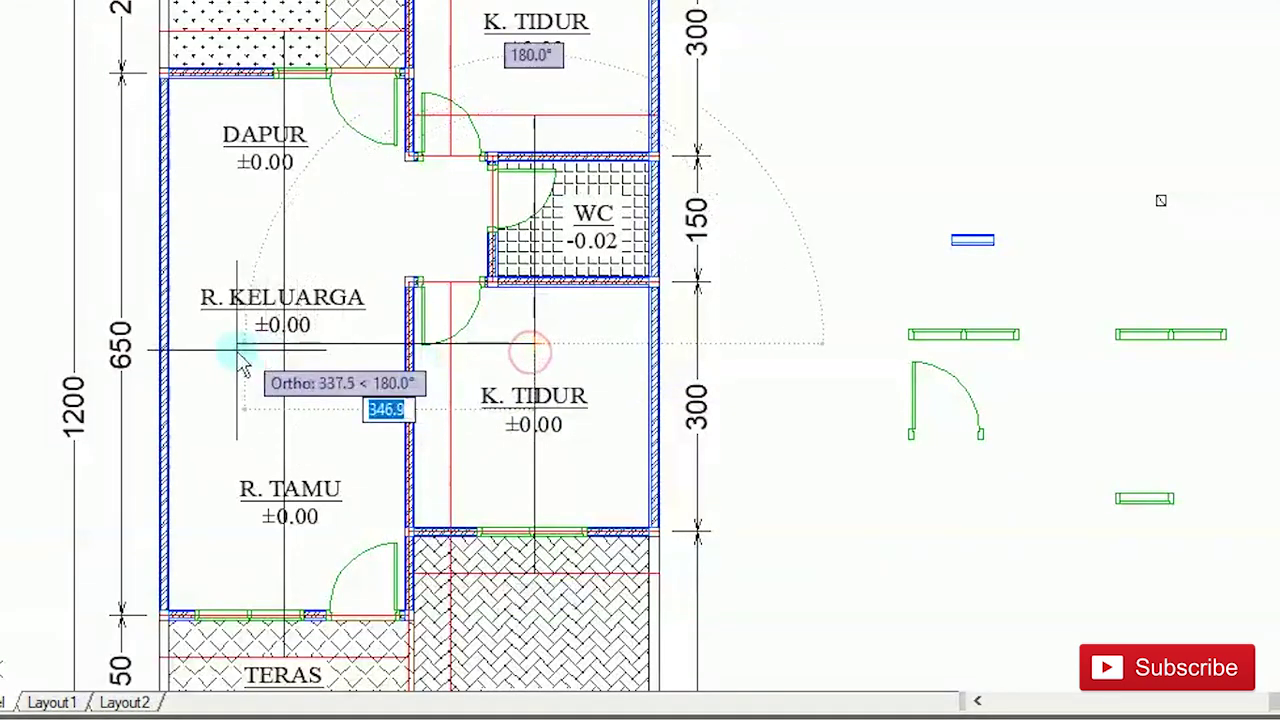
{"action": "left_click", "coordinate": [156, 346]}
{"action": "key", "text": "Return"}
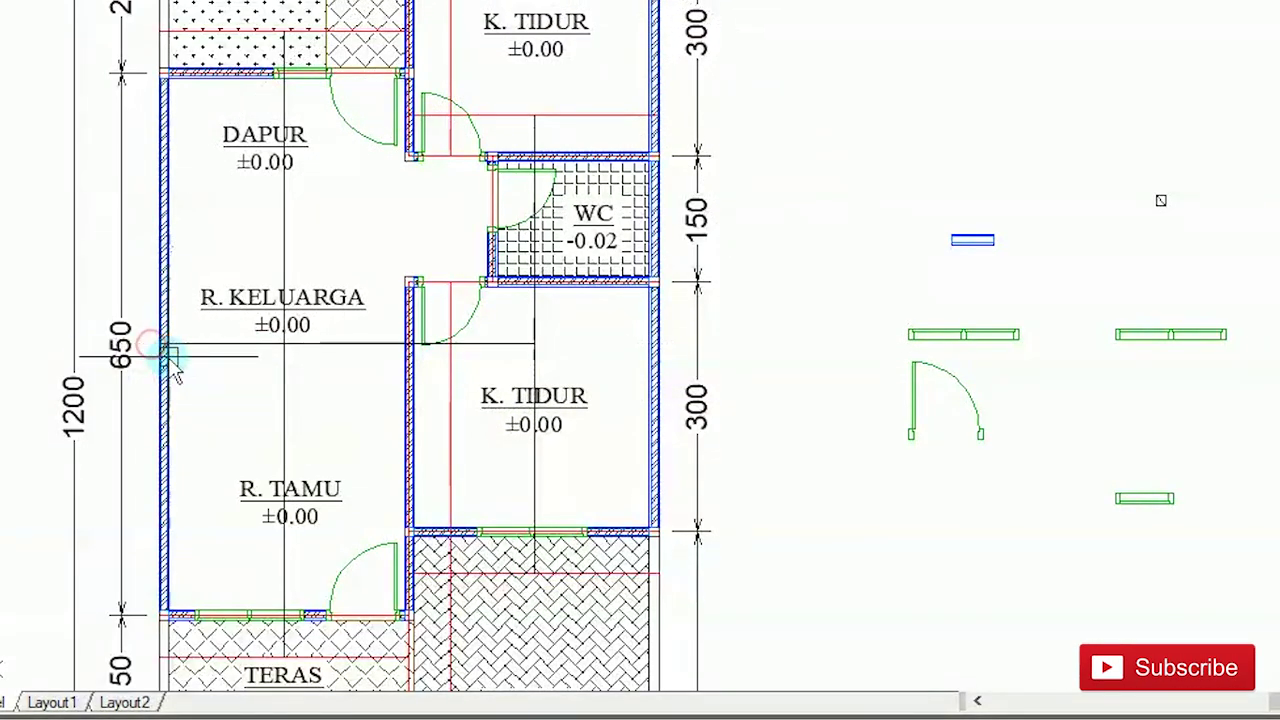
Step: Stretch the K. TIDUR end of the horizontal line to the opposite outer wall so it spans the house's full width
{"action": "left_click", "coordinate": [481, 347]}
{"action": "left_click", "coordinate": [534, 344]}
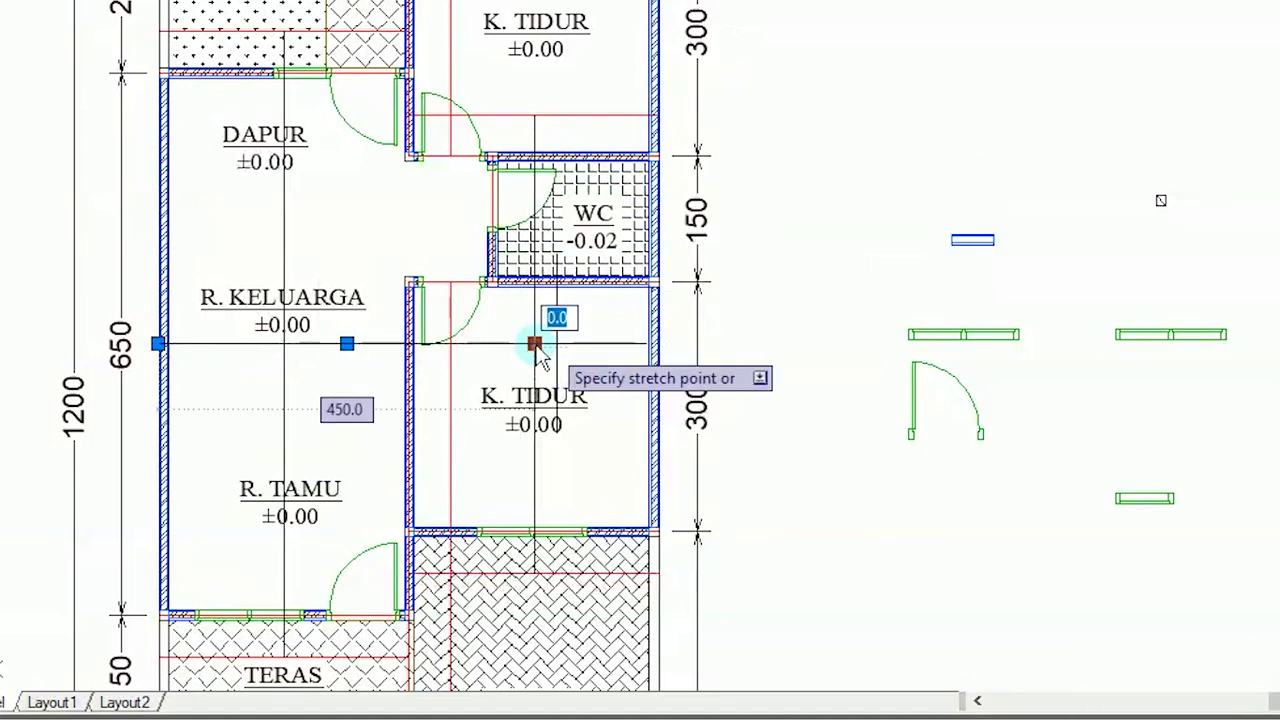
{"action": "left_click", "coordinate": [658, 344]}
{"action": "key", "text": "Escape"}
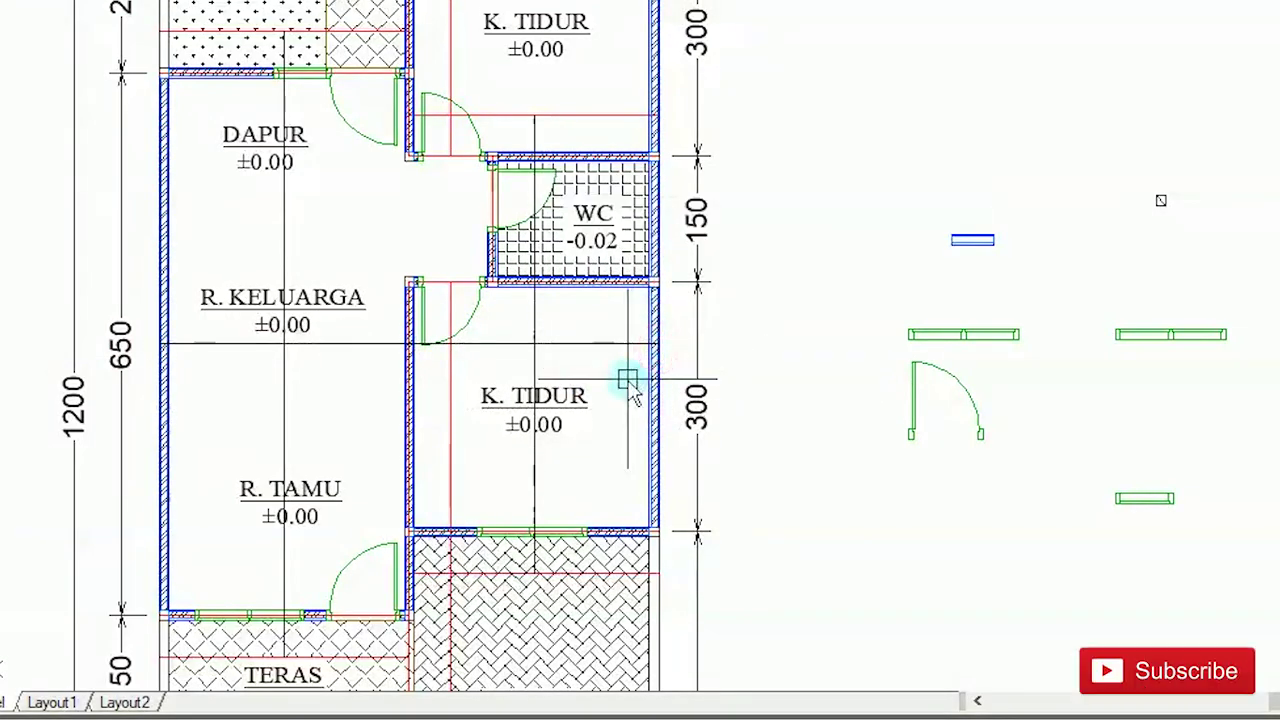
Step: Fillet the offset lines behind the DAPUR and in the TERAS with the vertical offset lines into sharp corners
{"action": "scroll", "coordinate": [627, 381], "scroll_direction": "down", "scroll_amount": 2}
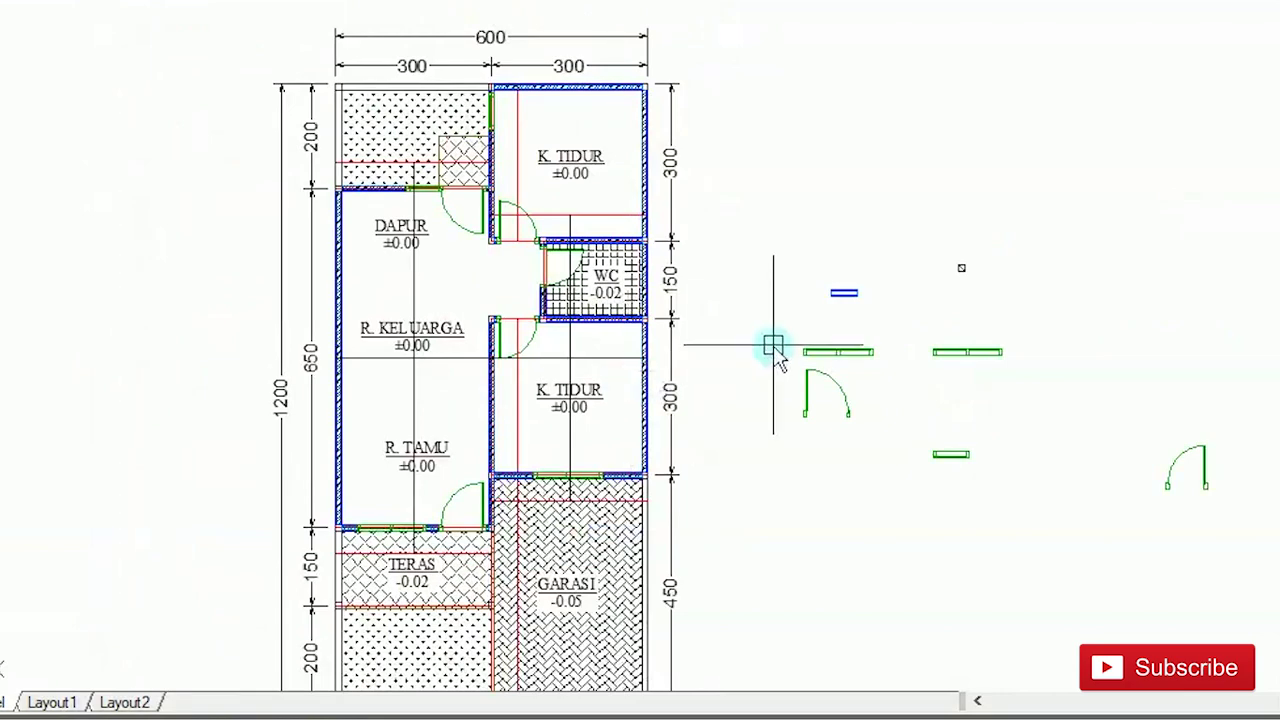
{"action": "middle_click_drag", "start_coordinate": [771, 349], "coordinate": [841, 306]}
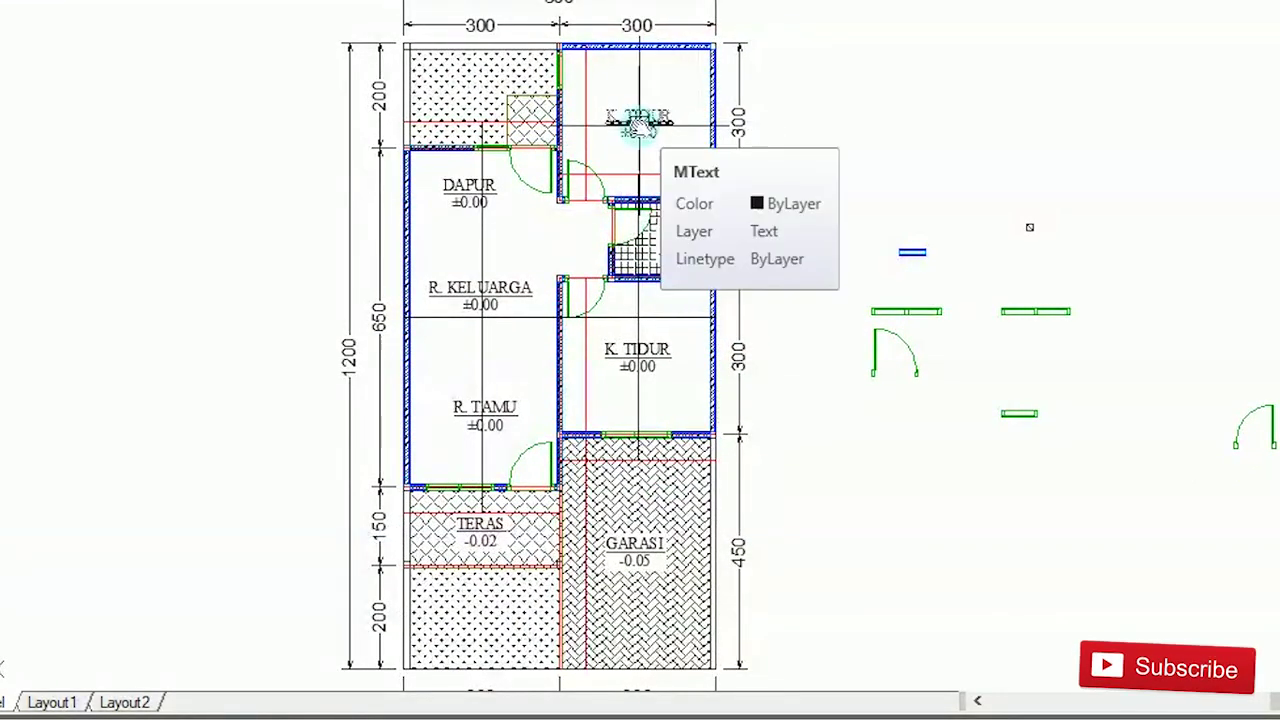
{"action": "scroll", "coordinate": [618, 142], "scroll_direction": "up", "scroll_amount": 3}
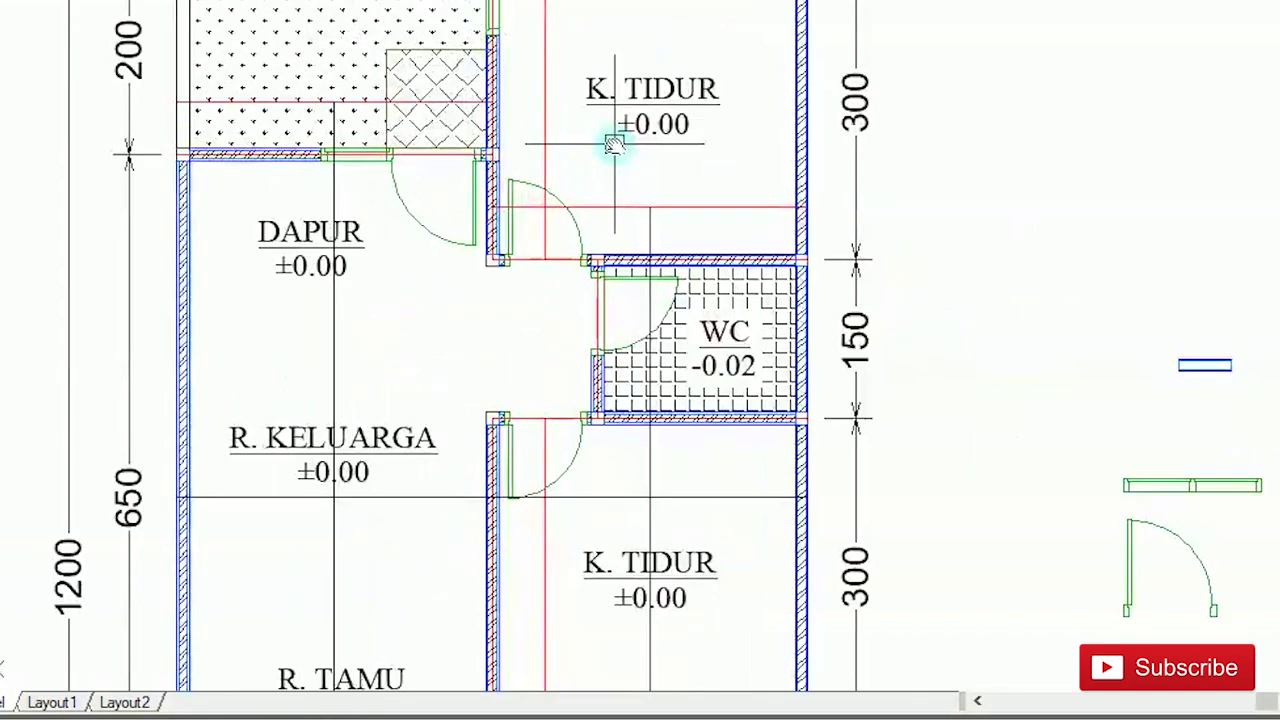
{"action": "scroll", "coordinate": [450, 100], "scroll_direction": "up", "scroll_amount": 3}
{"action": "left_click", "coordinate": [480, 109]}
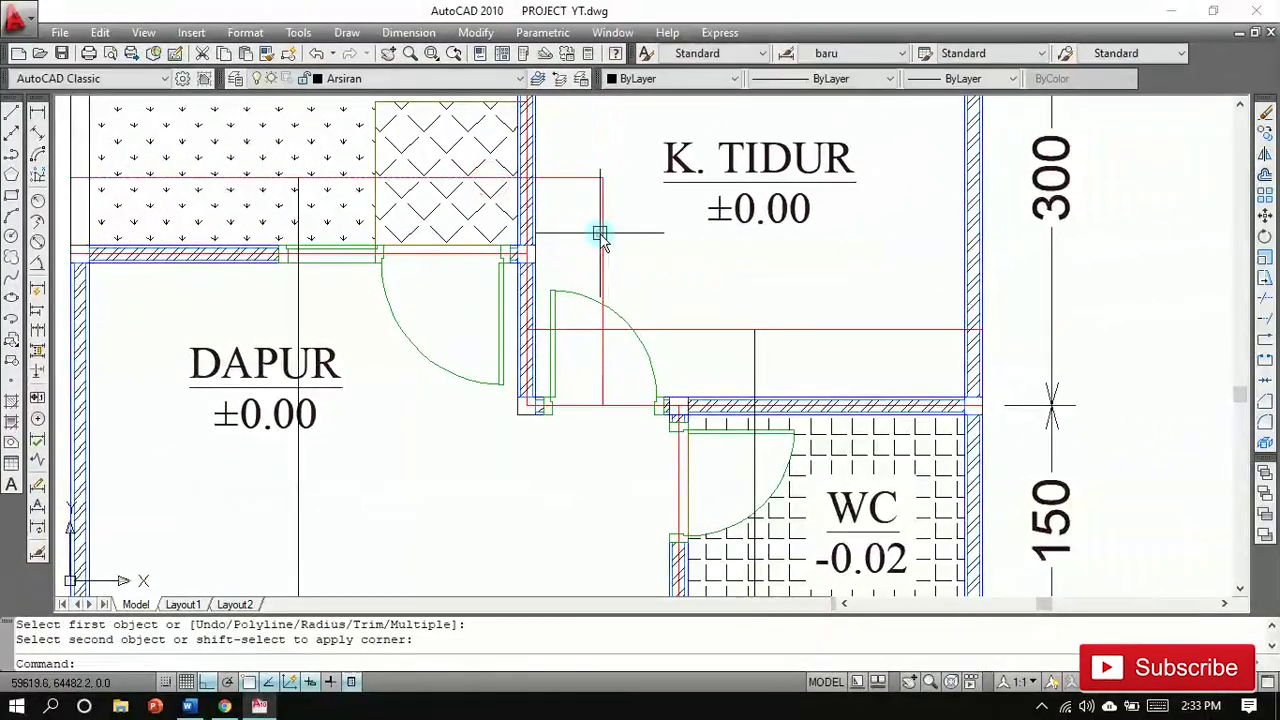
{"action": "scroll", "coordinate": [605, 230], "scroll_direction": "down", "scroll_amount": 5}
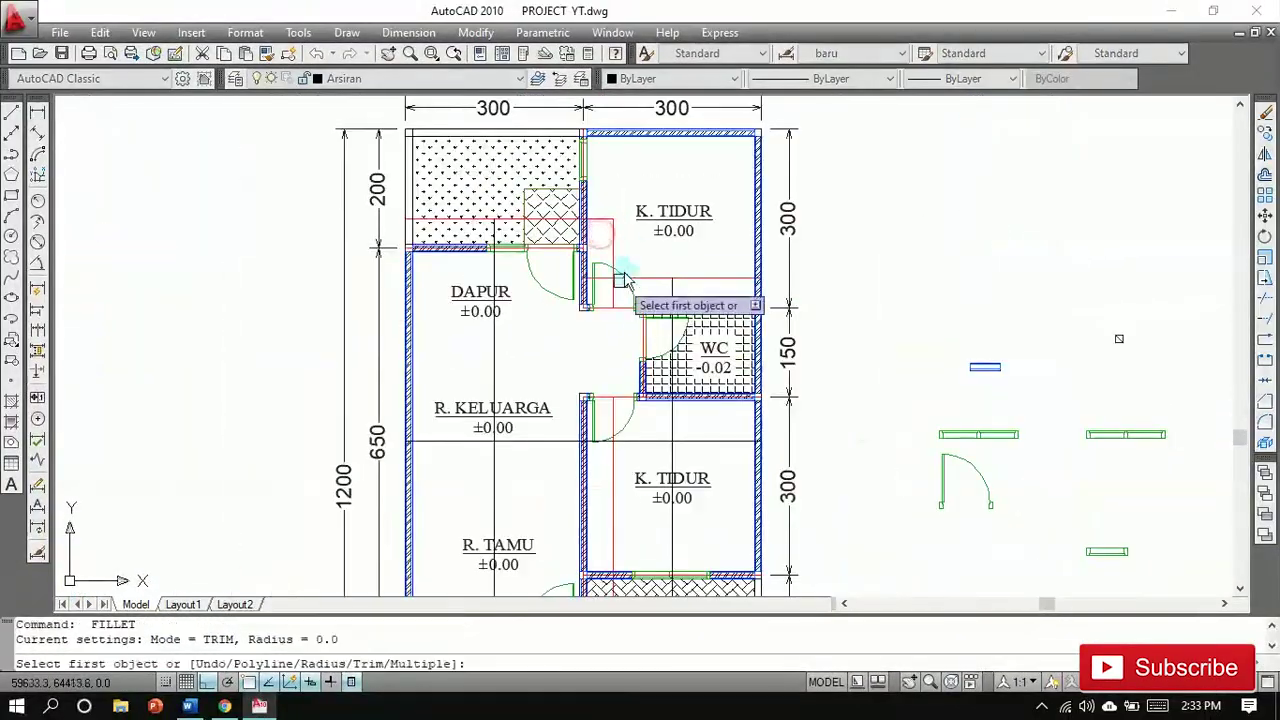
{"action": "middle_click_drag", "start_coordinate": [614, 291], "coordinate": [650, 189]}
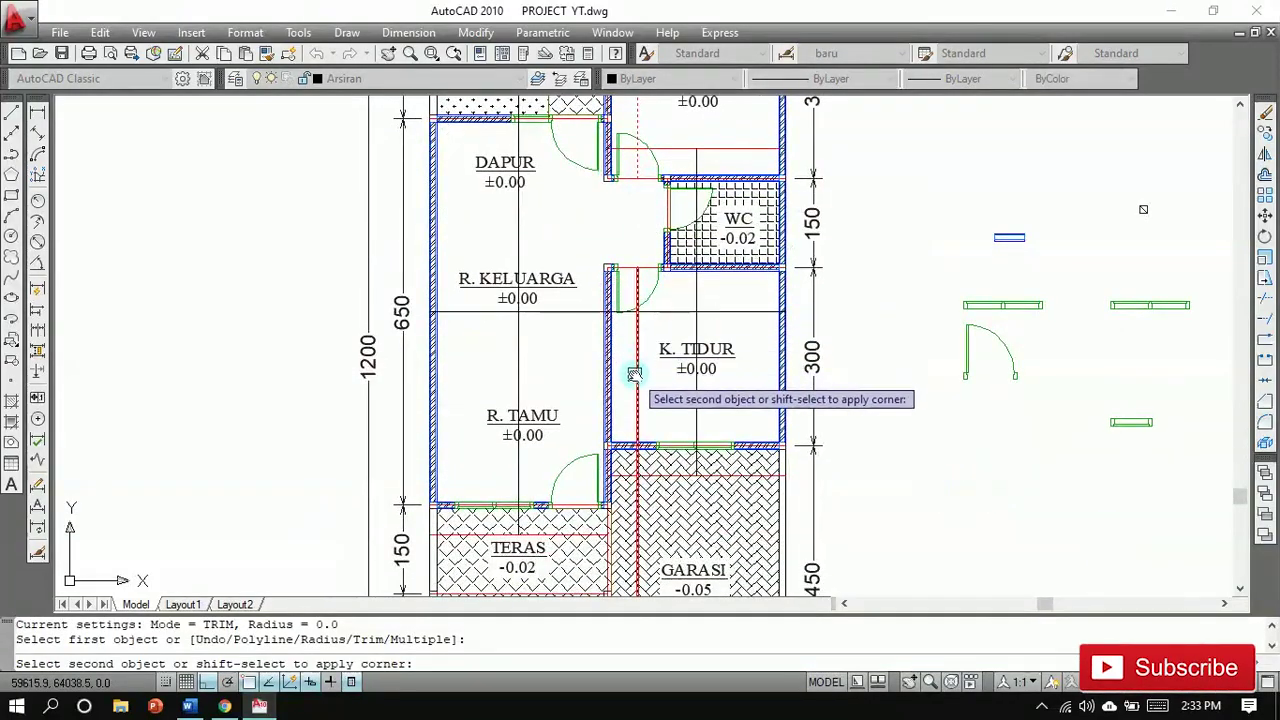
{"action": "left_click", "coordinate": [590, 538]}
{"action": "scroll", "coordinate": [578, 540], "scroll_direction": "up", "scroll_amount": 5}
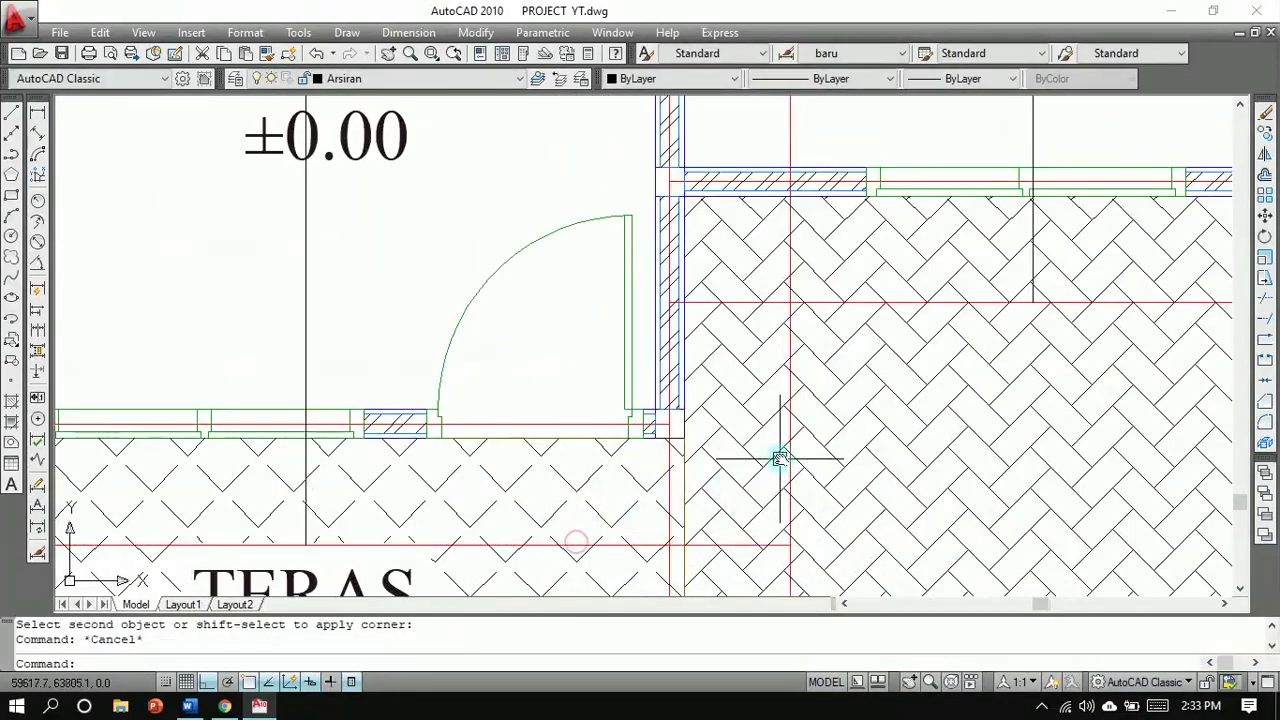
Step: Erase the leftover vertical offset line running through the GARASI
{"action": "scroll", "coordinate": [780, 459], "scroll_direction": "down", "scroll_amount": 5}
{"action": "scroll", "coordinate": [786, 495], "scroll_direction": "up", "scroll_amount": 4}
{"action": "type", "text": "e"}
{"action": "key", "text": "Return"}
{"action": "scroll", "coordinate": [770, 485], "scroll_direction": "up", "scroll_amount": 2}
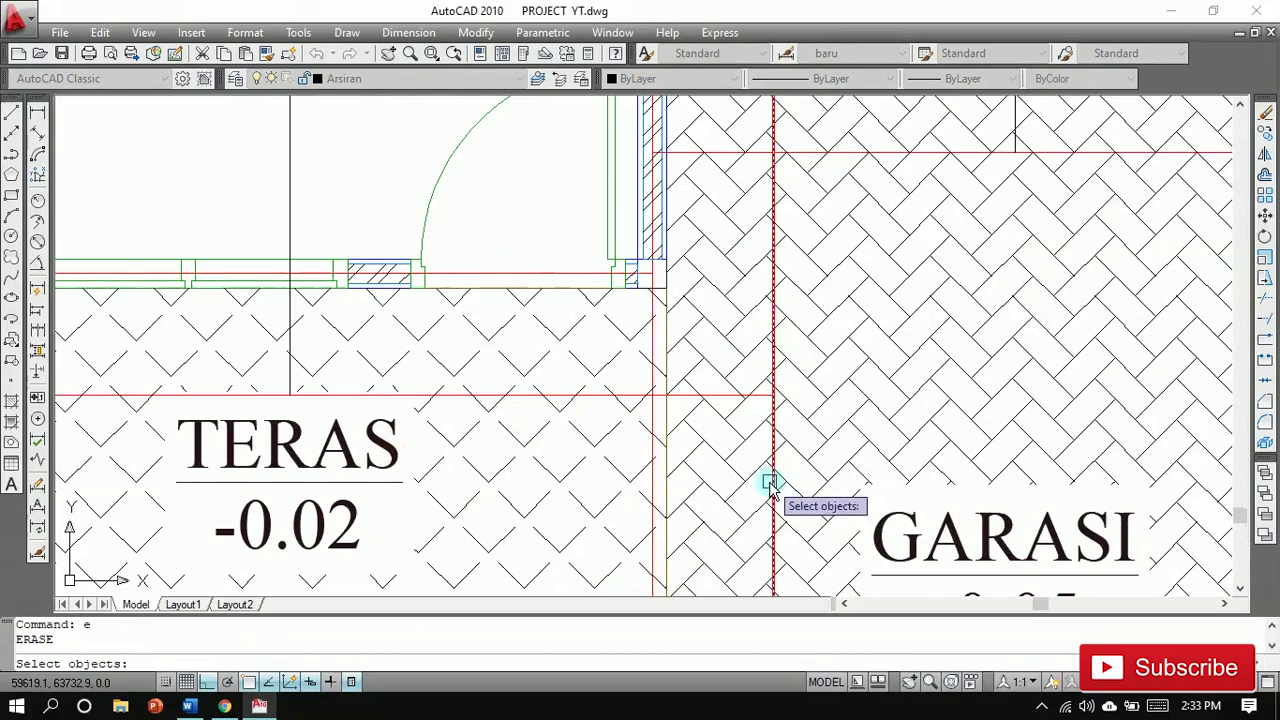
{"action": "left_click", "coordinate": [770, 485]}
{"action": "key", "text": "Return"}
Step: Draw a vertical line along the central wall face between the offset lines in the rear K. TIDUR and the GARASI
{"action": "scroll", "coordinate": [771, 475], "scroll_direction": "down", "scroll_amount": 5}
{"action": "scroll", "coordinate": [820, 388], "scroll_direction": "up", "scroll_amount": 2}
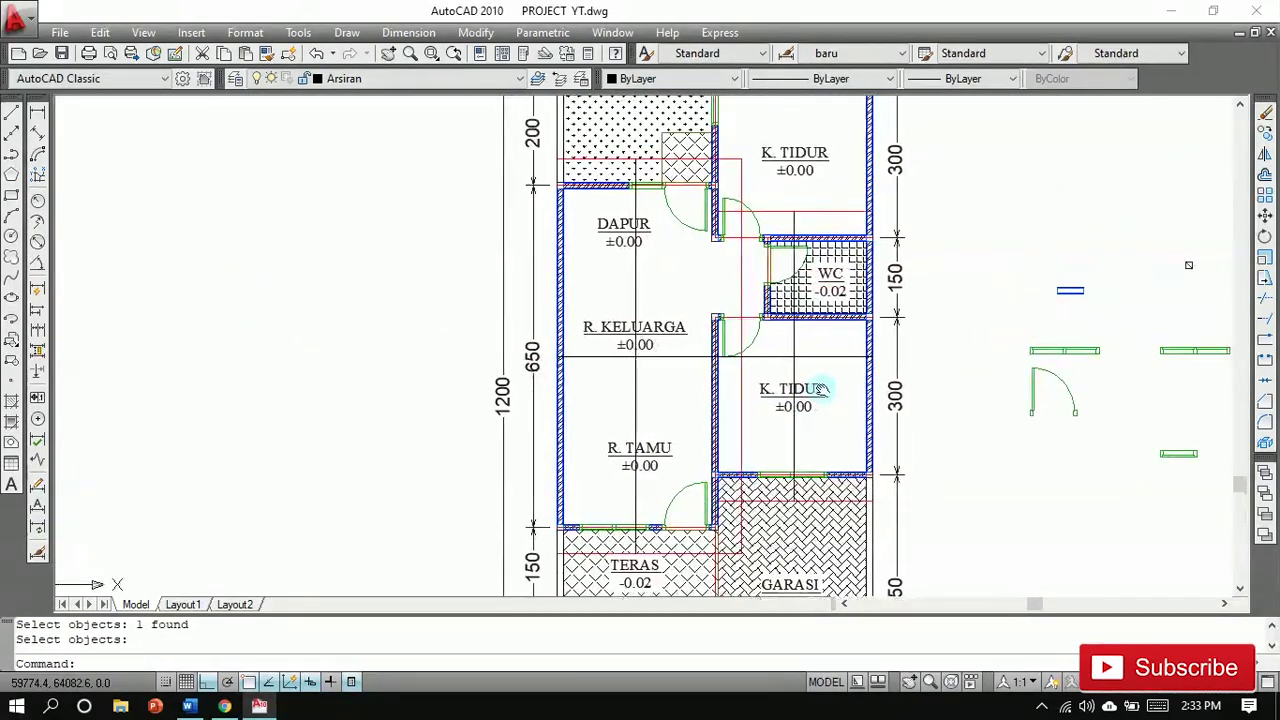
{"action": "middle_click_drag", "start_coordinate": [748, 311], "coordinate": [687, 358]}
{"action": "scroll", "coordinate": [698, 299], "scroll_direction": "up", "scroll_amount": 3}
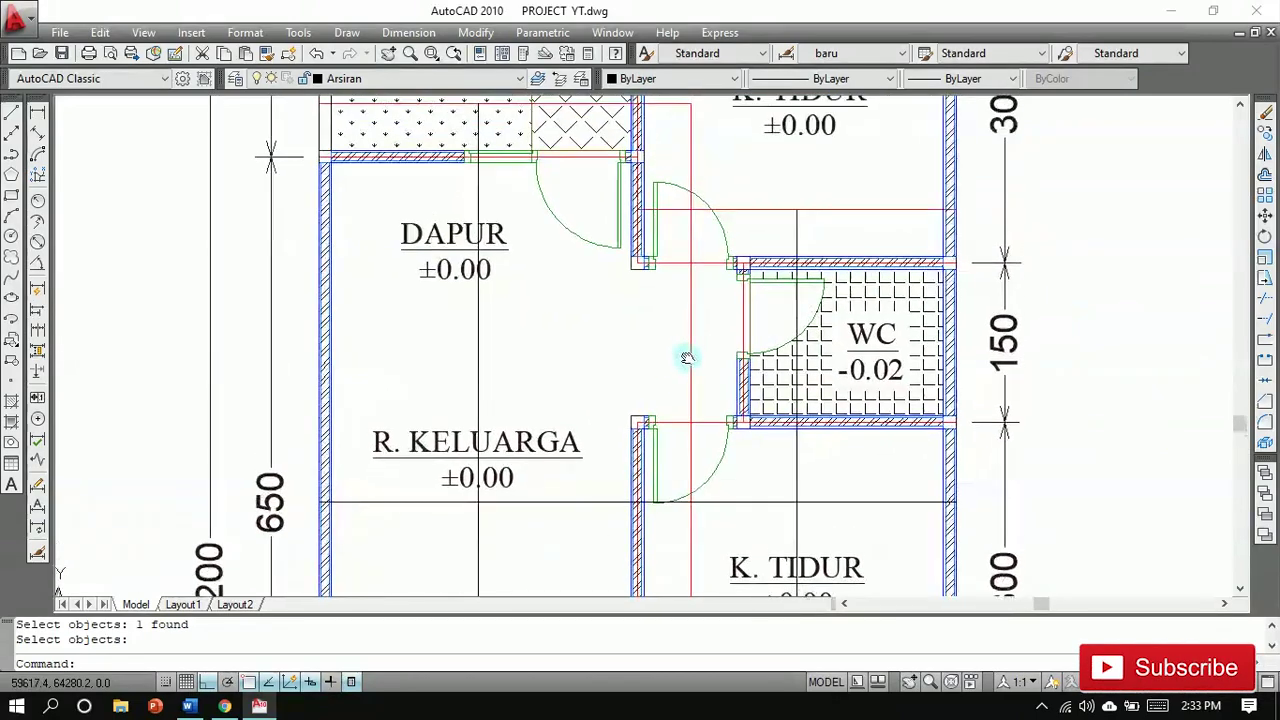
{"action": "type", "text": "l"}
{"action": "key", "text": "Return"}
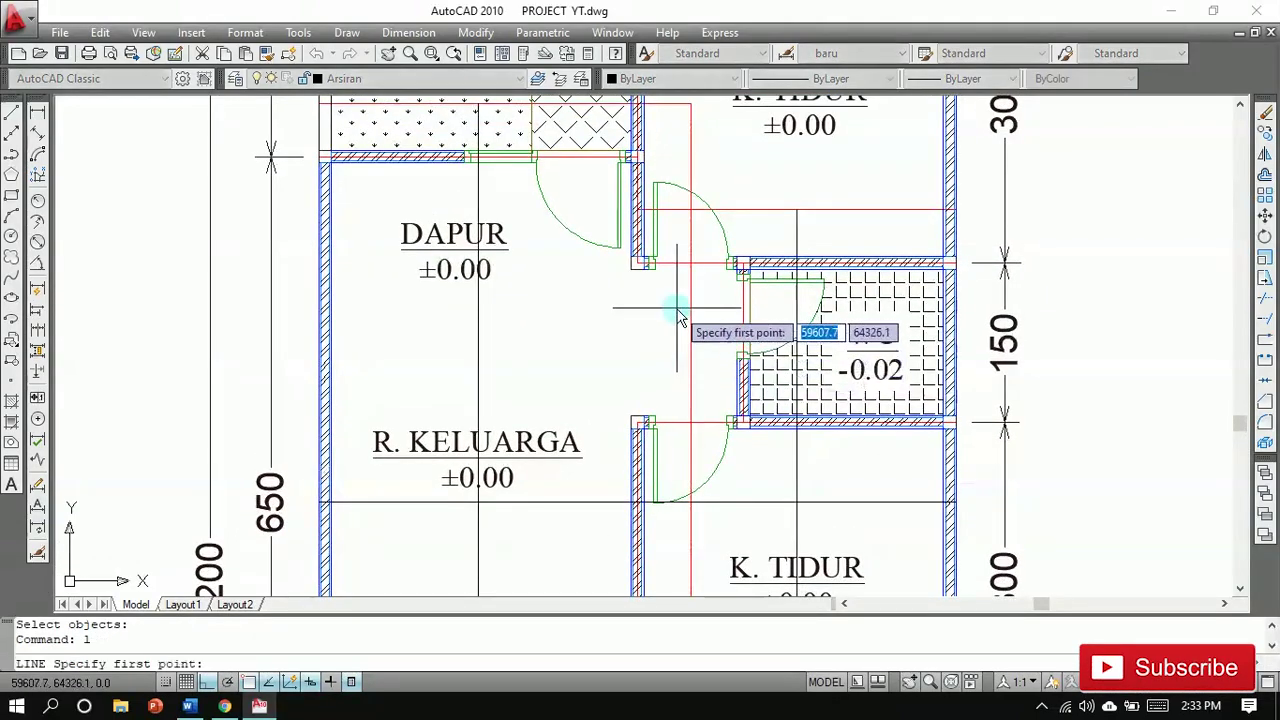
{"action": "scroll", "coordinate": [605, 180], "scroll_direction": "up", "scroll_amount": 3}
{"action": "left_click", "coordinate": [641, 192]}
{"action": "scroll", "coordinate": [645, 198], "scroll_direction": "down", "scroll_amount": 5}
{"action": "scroll", "coordinate": [649, 354], "scroll_direction": "up", "scroll_amount": 6}
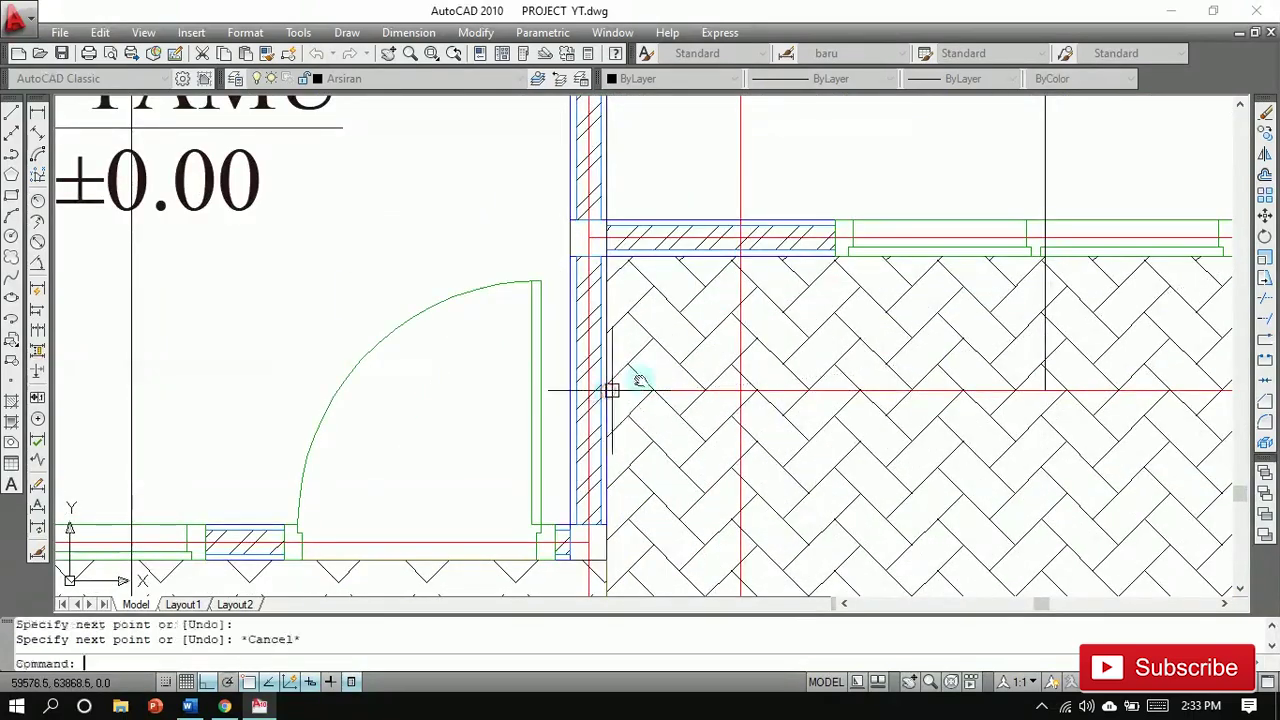
{"action": "key", "text": "Escape"}
Step: Erase the two vertical midpoint lines running through the R. KELUARGA and the K. TIDUR
{"action": "scroll", "coordinate": [882, 340], "scroll_direction": "down", "scroll_amount": 4}
{"action": "middle_click_drag", "start_coordinate": [934, 296], "coordinate": [698, 557]}
{"action": "scroll", "coordinate": [698, 557], "scroll_direction": "down", "scroll_amount": 1}
{"action": "type", "text": "e"}
{"action": "key", "text": "Return"}
{"action": "left_click", "coordinate": [686, 336]}
{"action": "right_click", "coordinate": [686, 335]}
{"action": "right_click", "coordinate": [406, 240]}
{"action": "left_click", "coordinate": [404, 237]}
{"action": "right_click", "coordinate": [404, 240]}
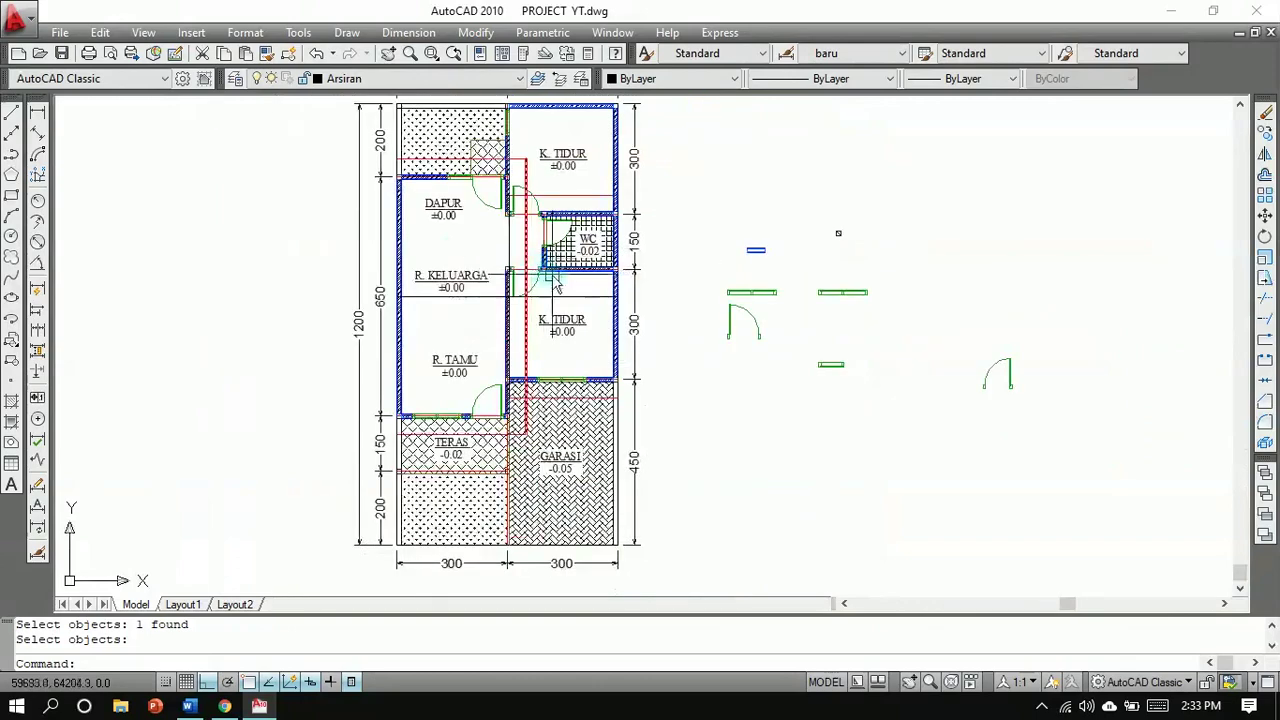
Step: Load the DASHED linetype from acad.lin into the drawing
{"action": "scroll", "coordinate": [734, 236], "scroll_direction": "up", "scroll_amount": 1}
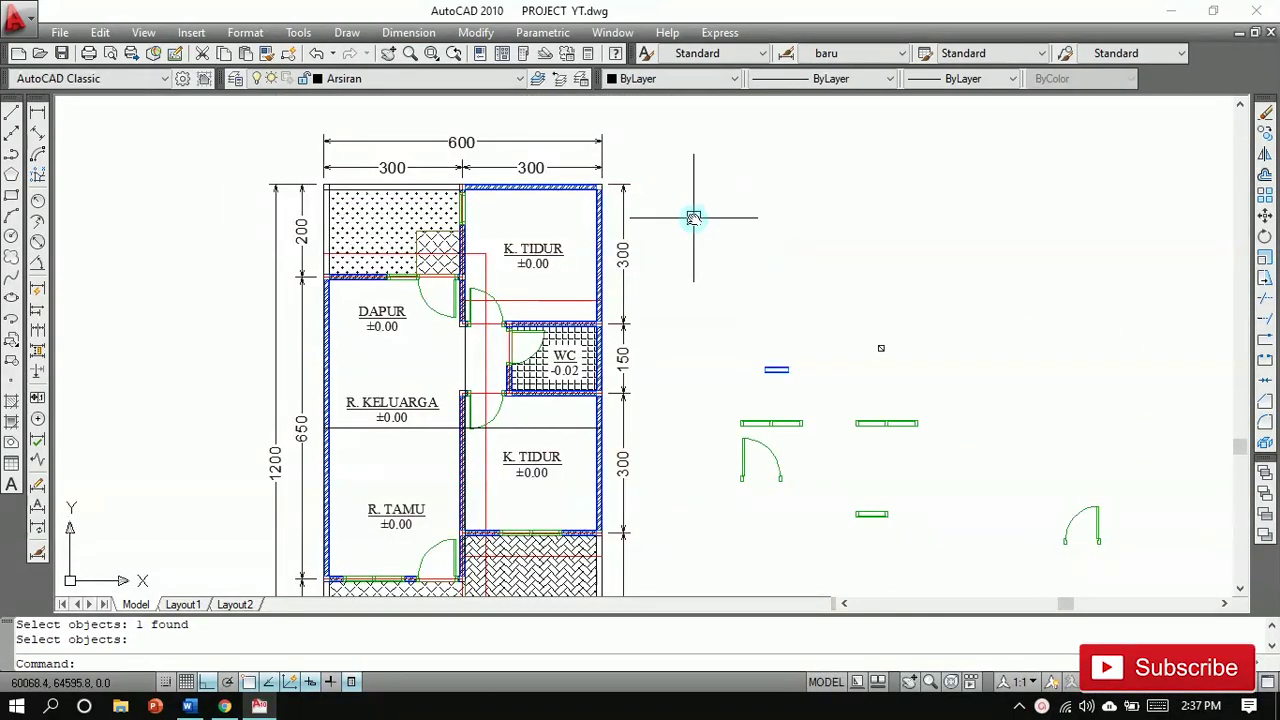
{"action": "middle_click_drag", "start_coordinate": [702, 268], "coordinate": [674, 217]}
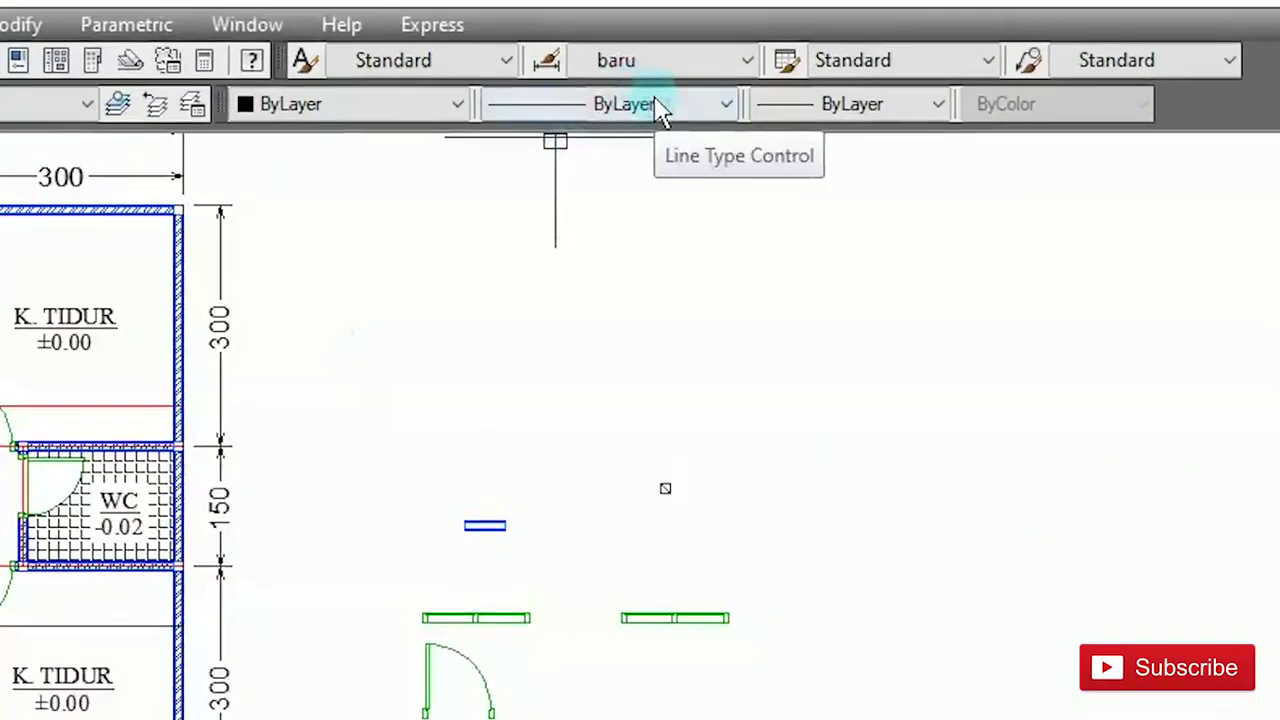
{"action": "left_click", "coordinate": [660, 110]}
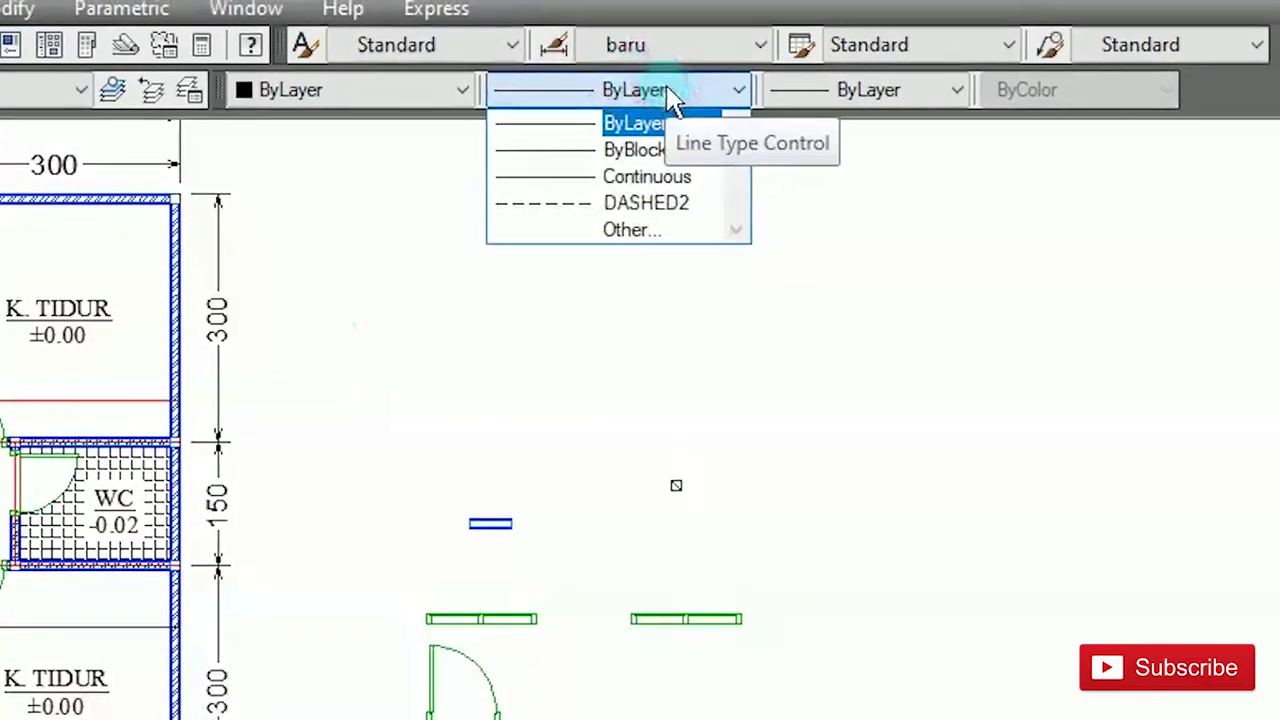
{"action": "left_click", "coordinate": [634, 245]}
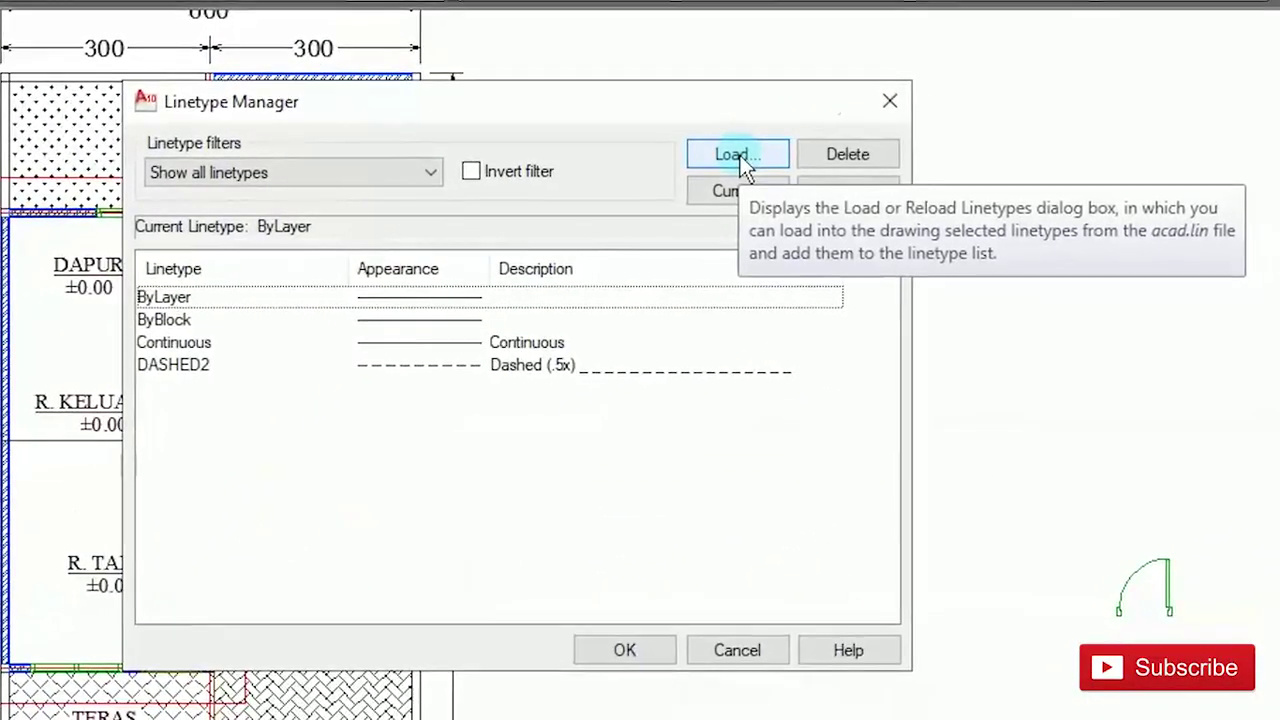
{"action": "left_click", "coordinate": [738, 156]}
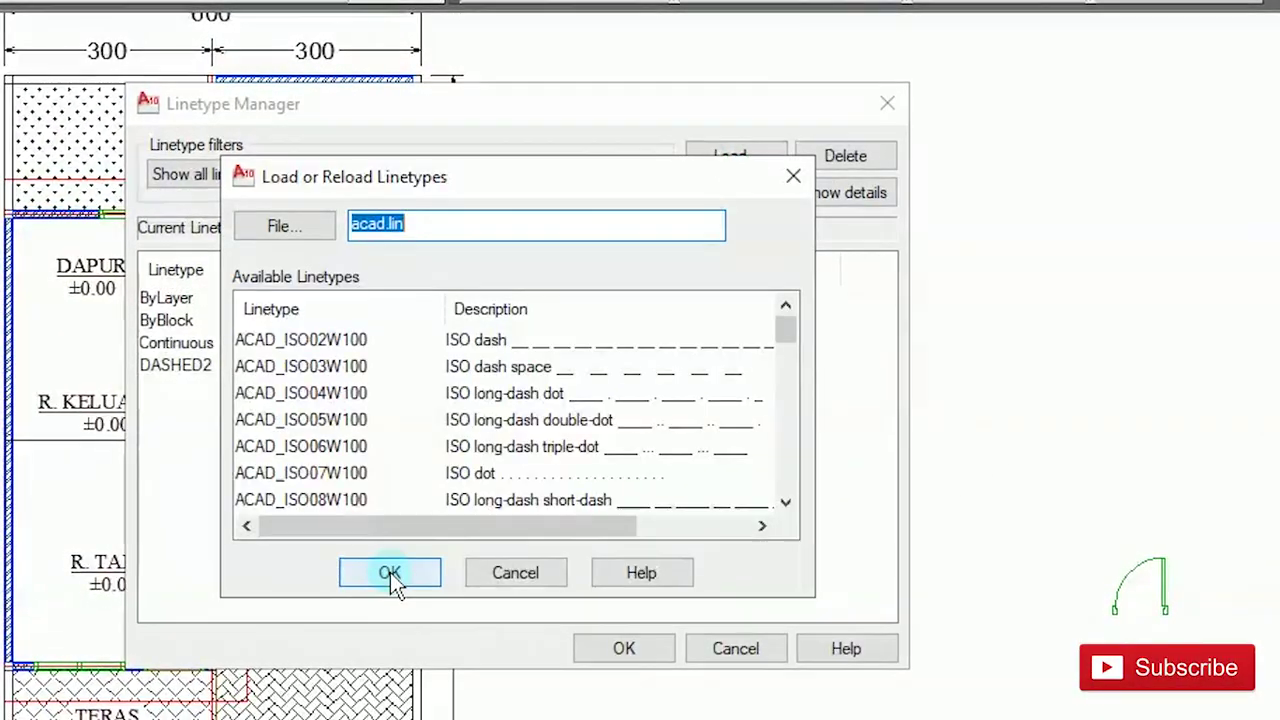
{"action": "scroll", "coordinate": [310, 455], "scroll_direction": "down", "scroll_amount": 7}
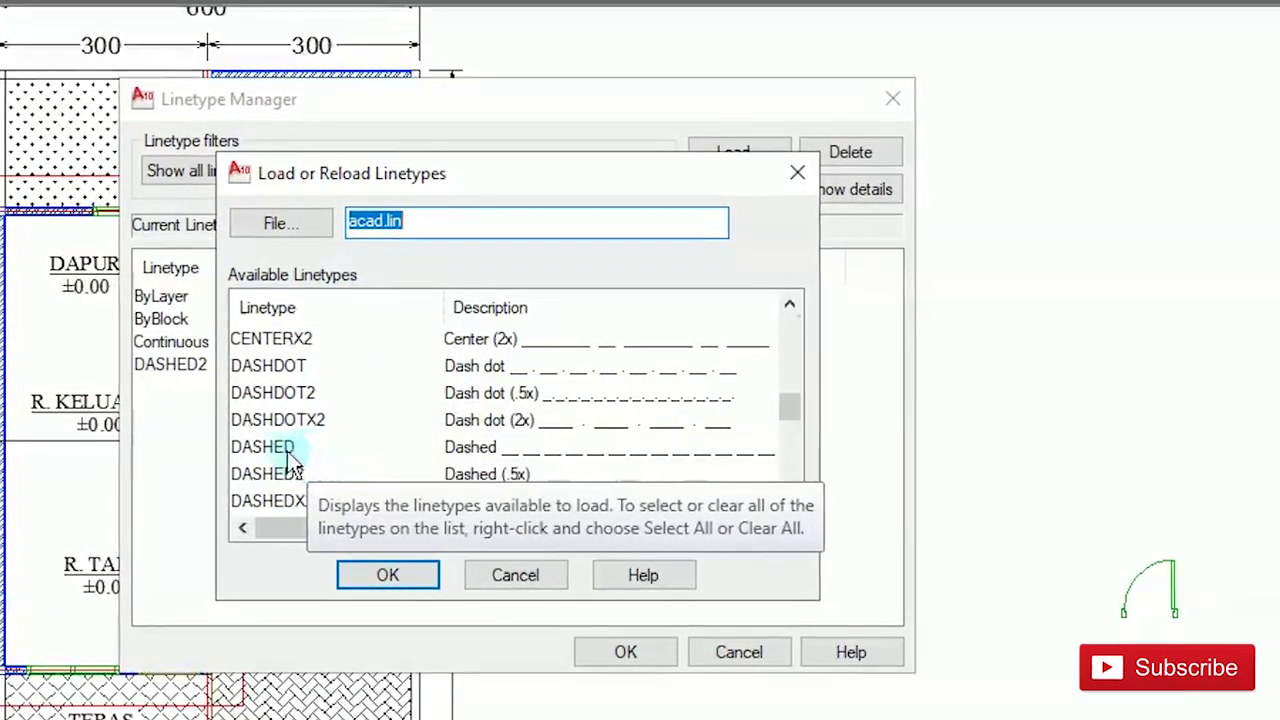
{"action": "left_click", "coordinate": [287, 447]}
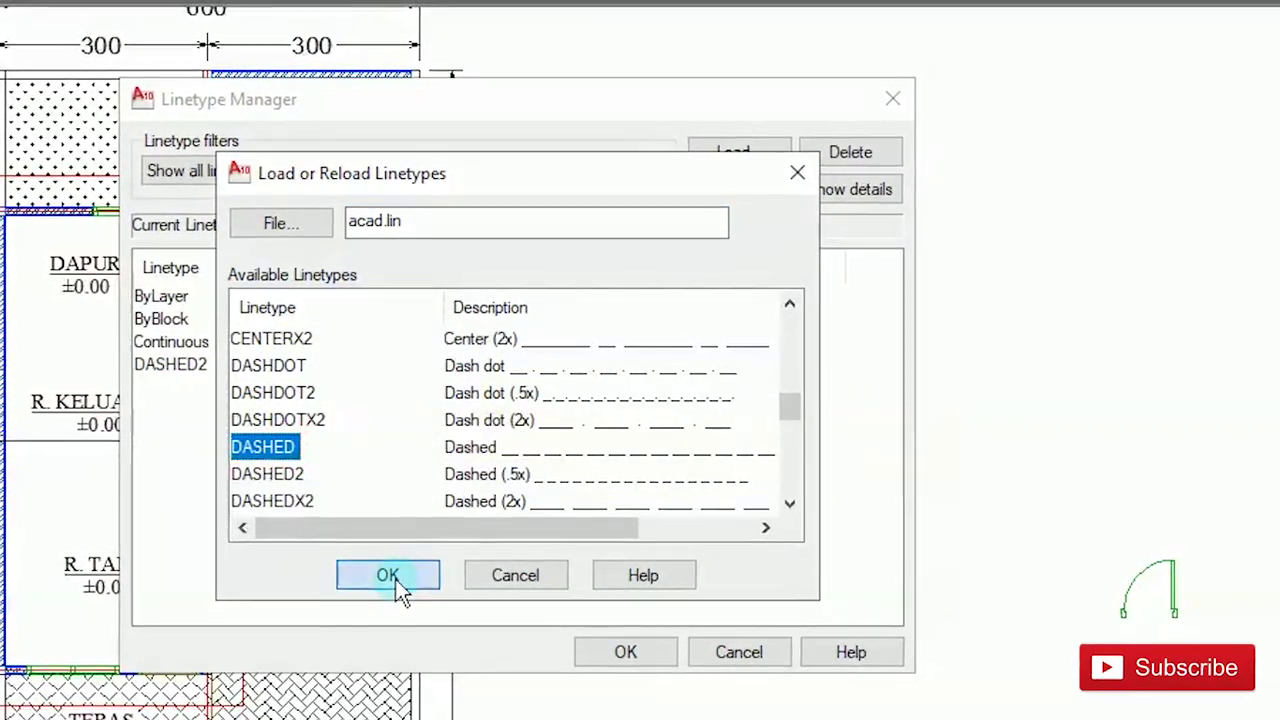
{"action": "left_click", "coordinate": [395, 580]}
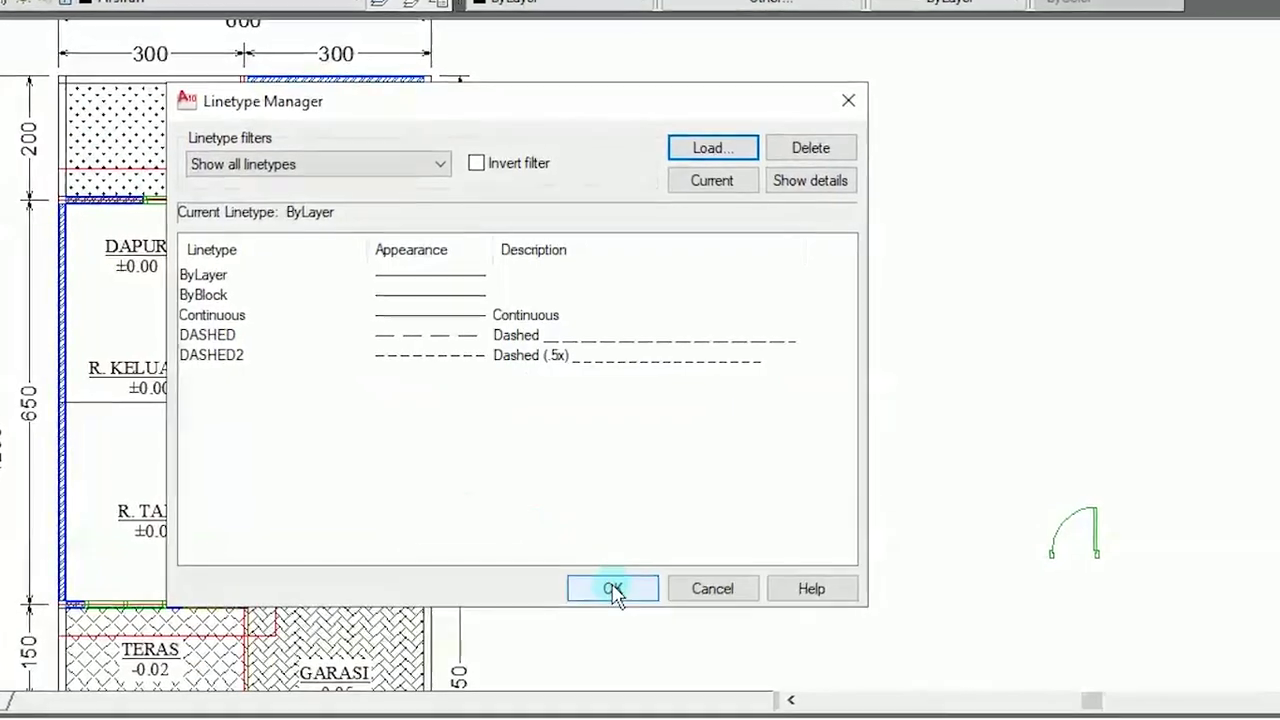
{"action": "left_click", "coordinate": [615, 591]}
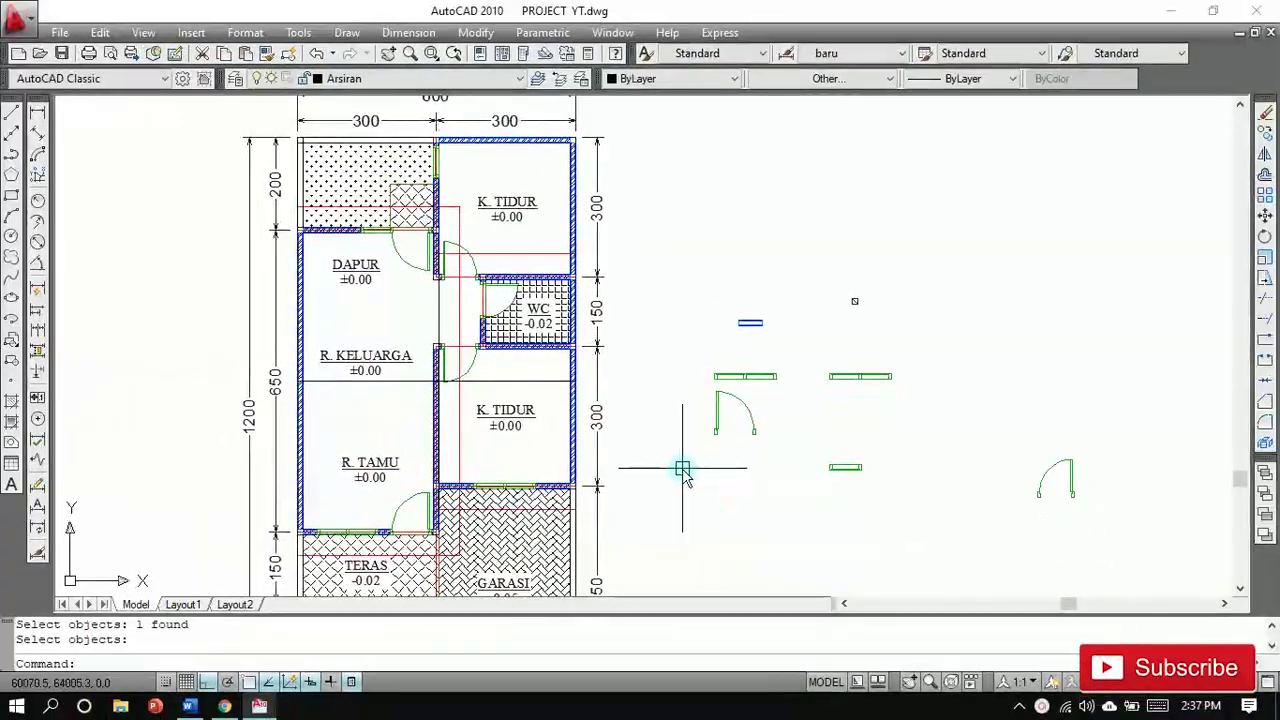
Step: Assign the DASHED linetype to the horizontal overhang line behind the DAPUR
{"action": "scroll", "coordinate": [493, 243], "scroll_direction": "up", "scroll_amount": 3}
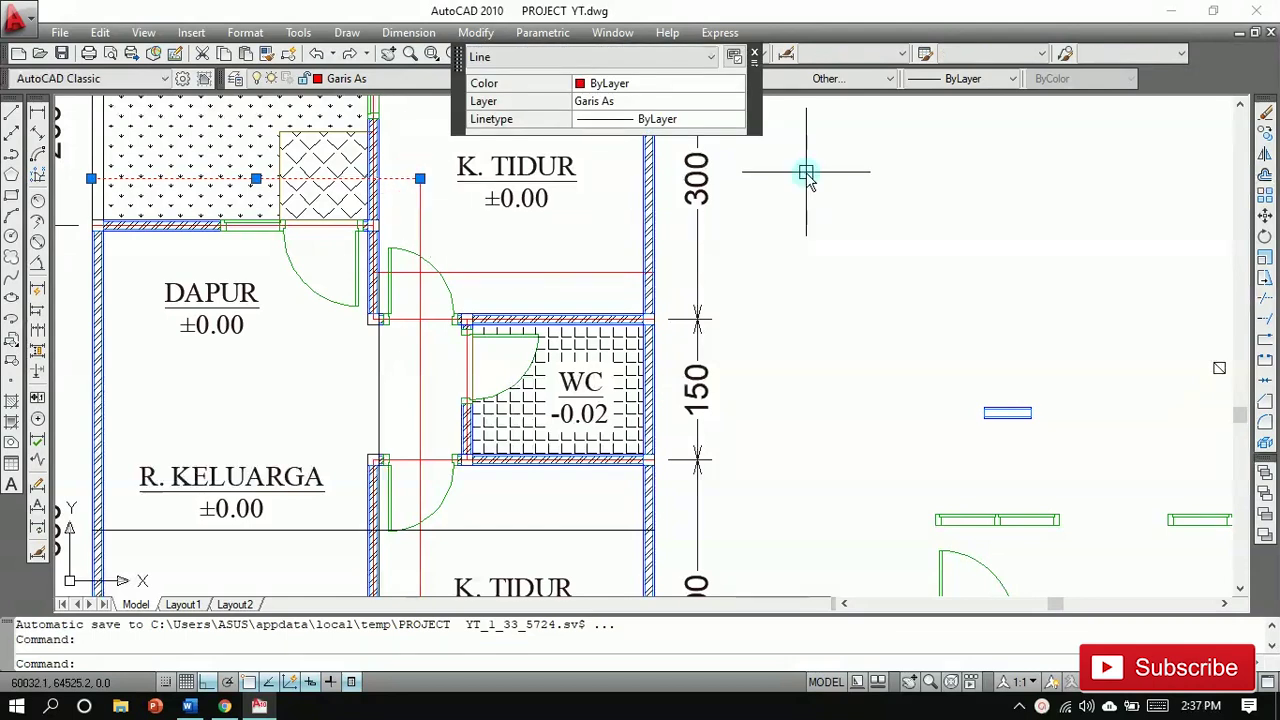
{"action": "left_click", "coordinate": [835, 80]}
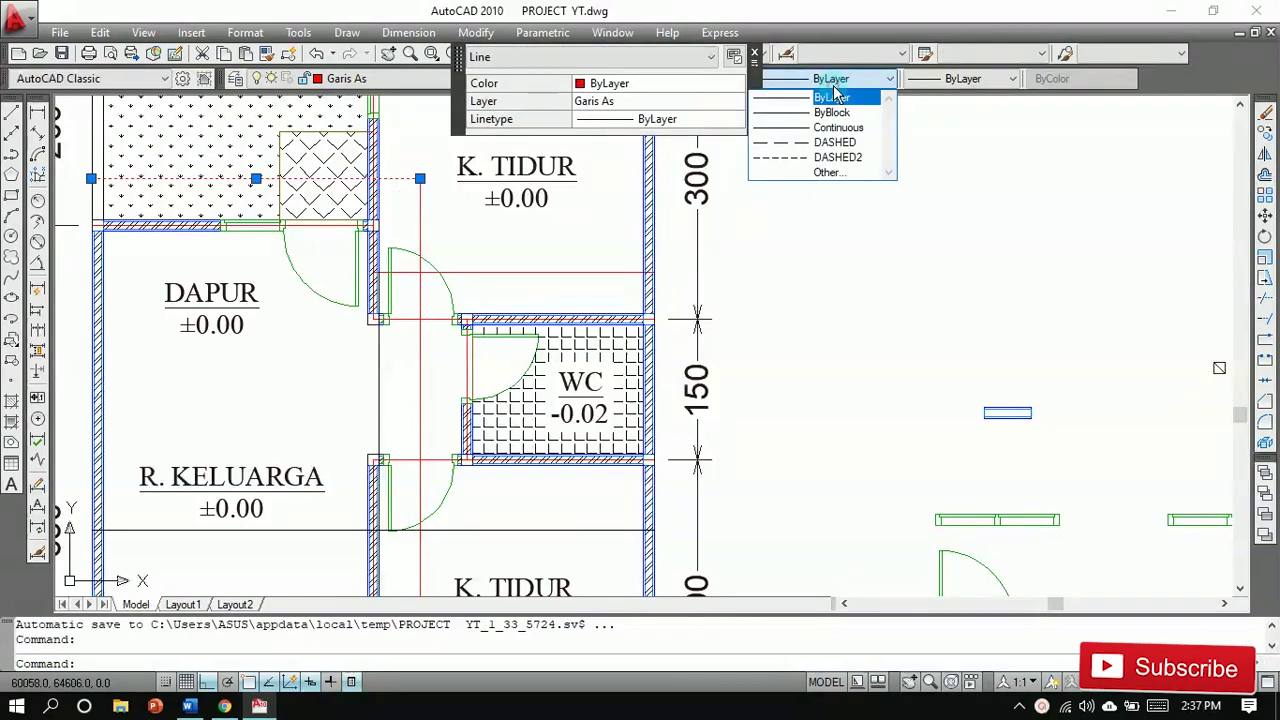
{"action": "left_click", "coordinate": [830, 143]}
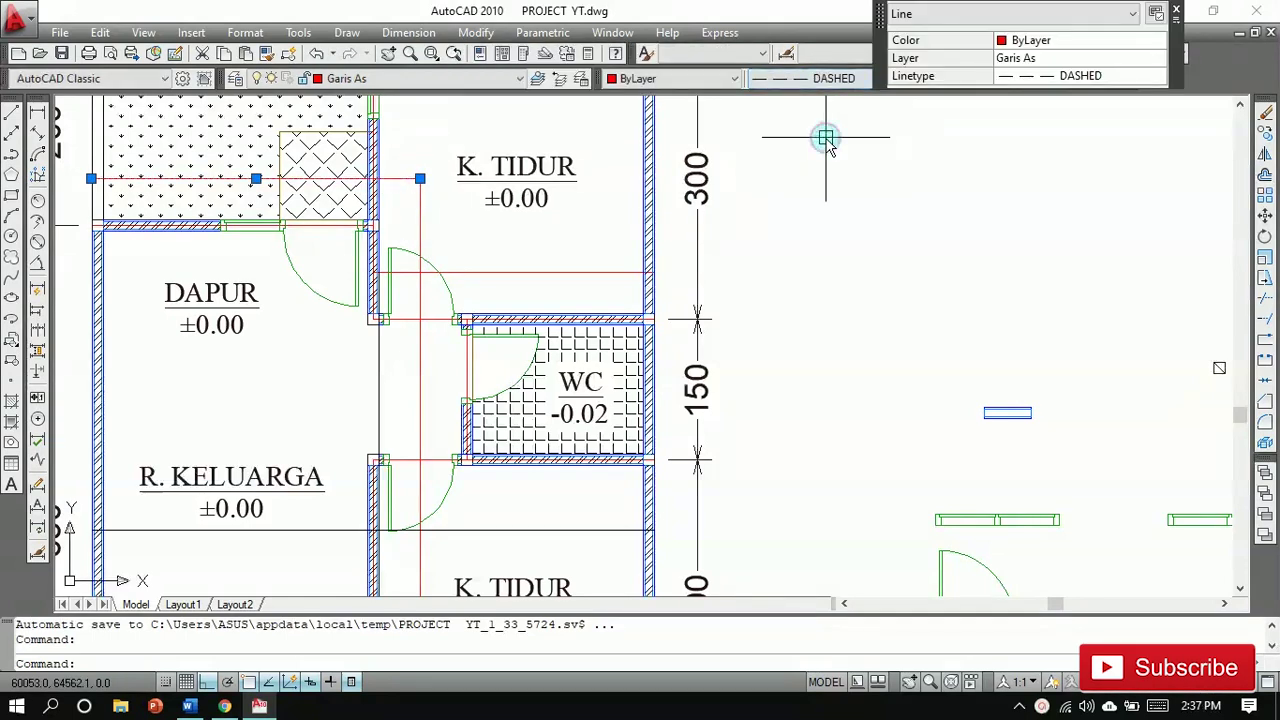
{"action": "key", "text": "Escape"}
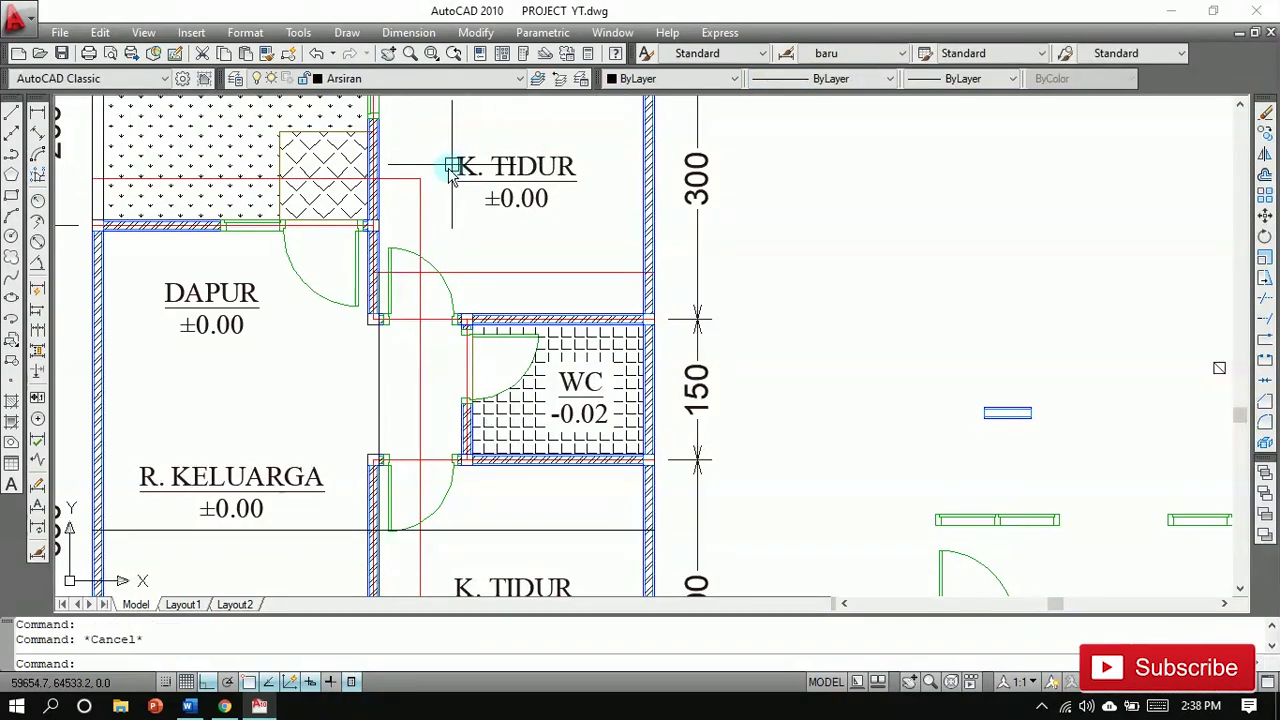
Step: Set the linetype scale of the overhang line behind the DAPUR to 30 in its properties
{"action": "scroll", "coordinate": [467, 165], "scroll_direction": "down", "scroll_amount": 4}
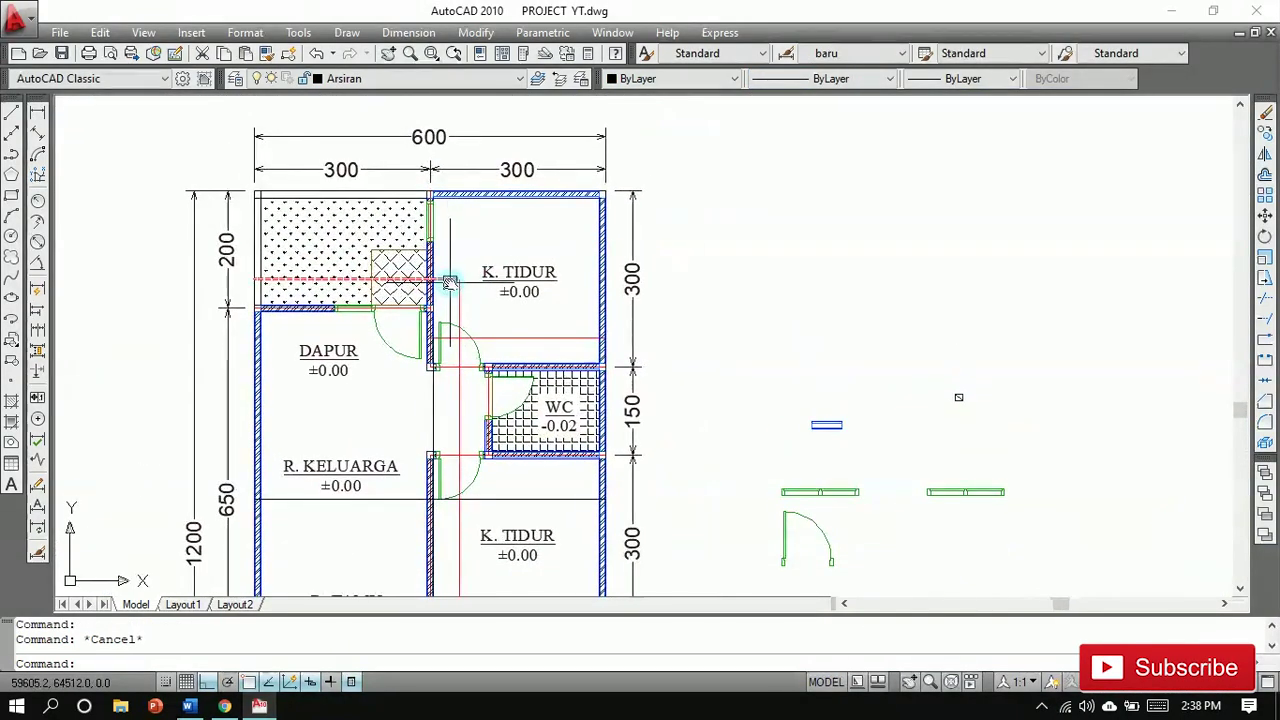
{"action": "scroll", "coordinate": [449, 283], "scroll_direction": "up", "scroll_amount": 2}
{"action": "double_click", "coordinate": [449, 283]}
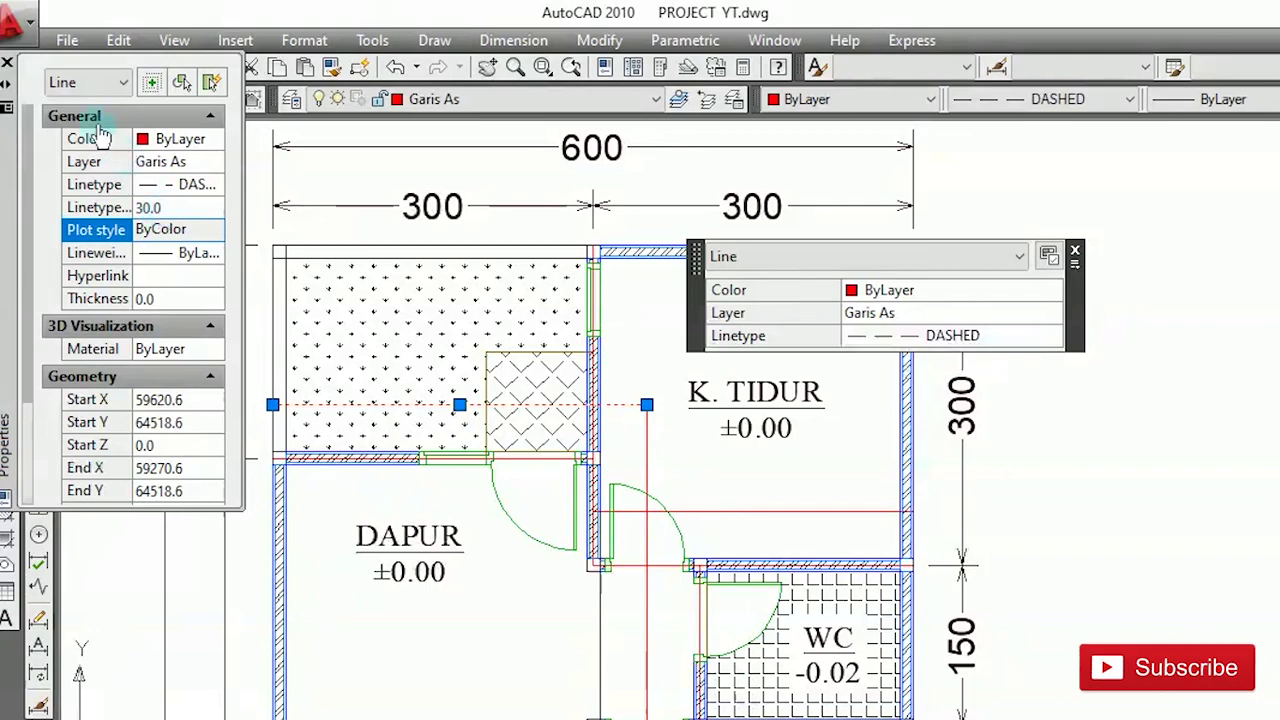
{"action": "left_click", "coordinate": [8, 63]}
{"action": "key", "text": "Escape"}
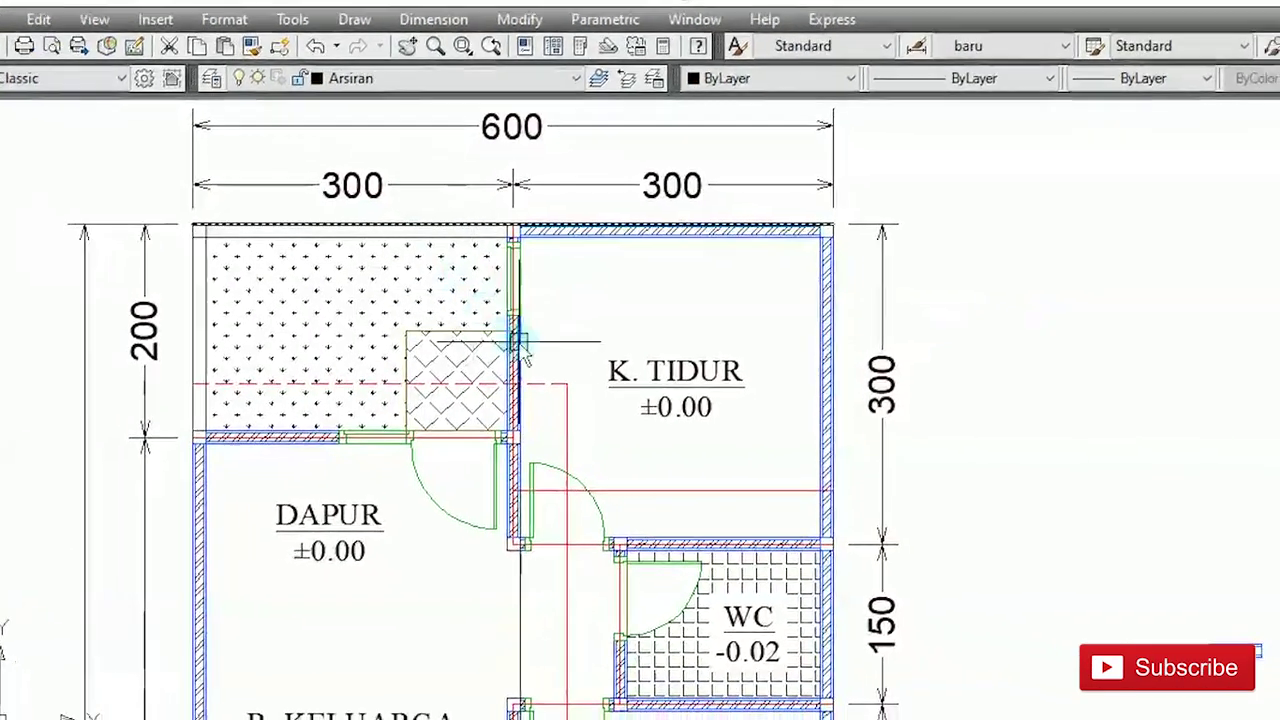
Step: Move the horizontal overhang line behind the DAPUR to the Arsiran layer
{"action": "left_click", "coordinate": [473, 367]}
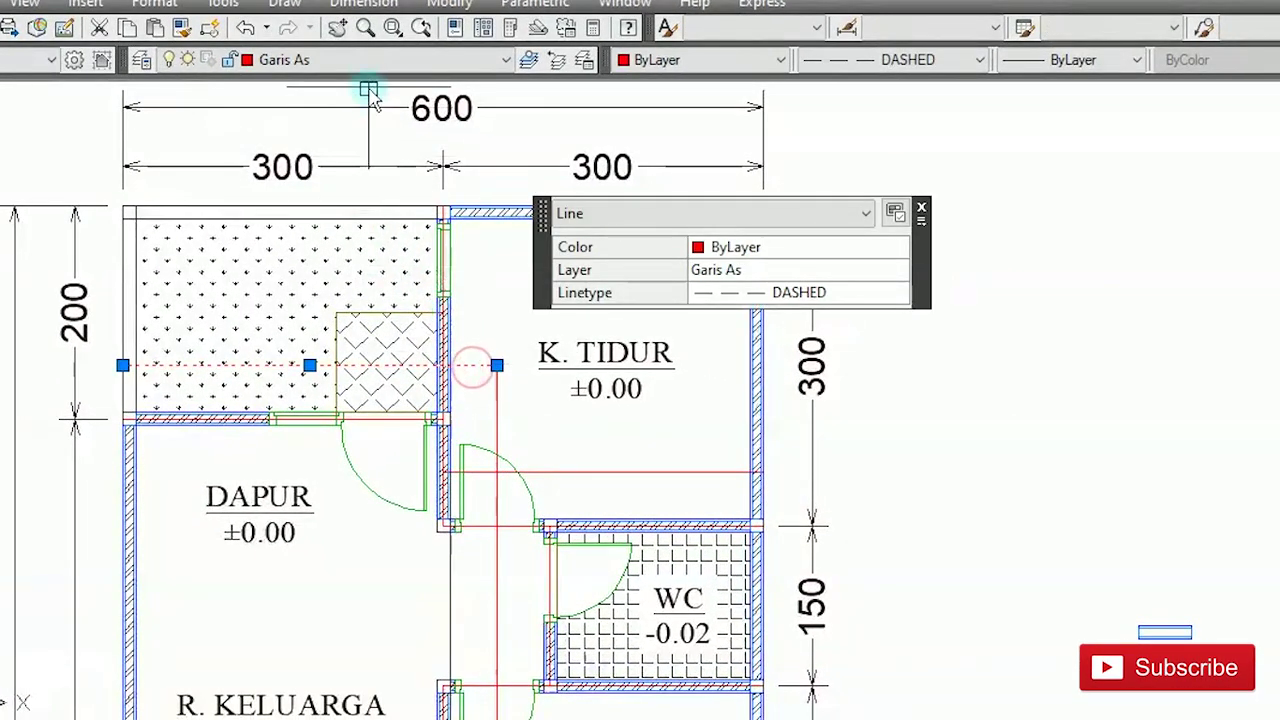
{"action": "left_click", "coordinate": [369, 66]}
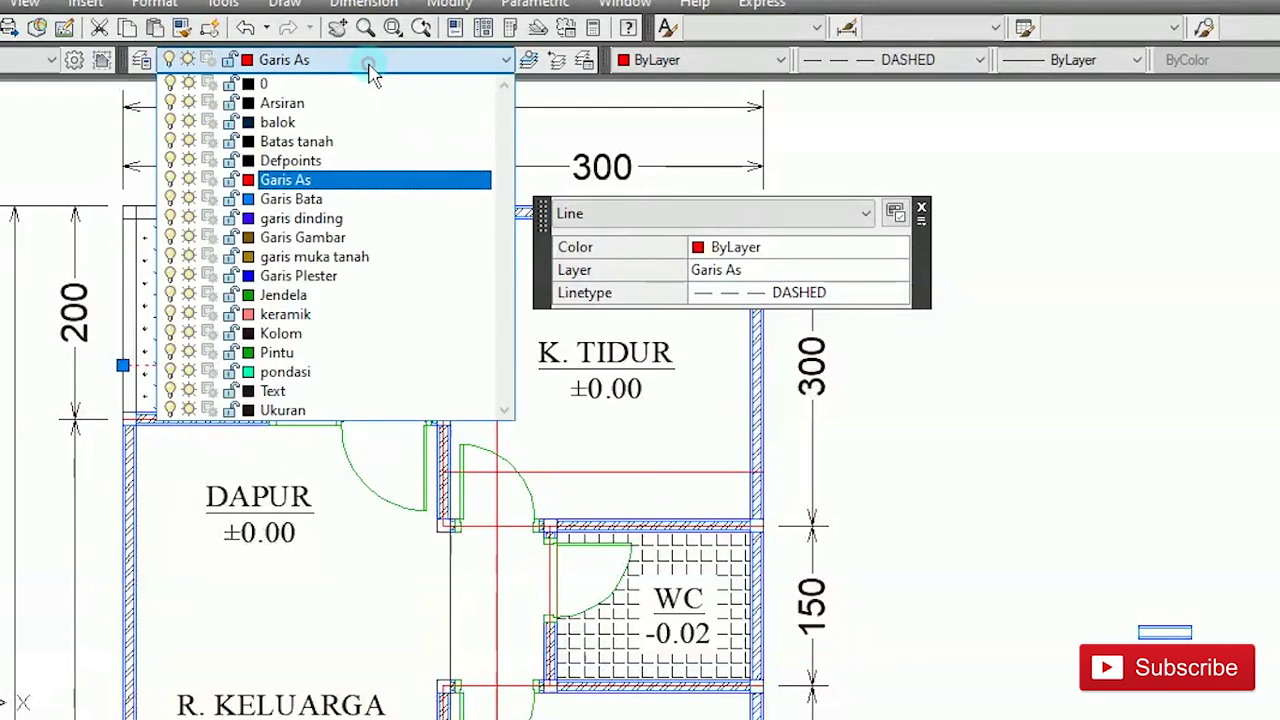
{"action": "left_click", "coordinate": [337, 108]}
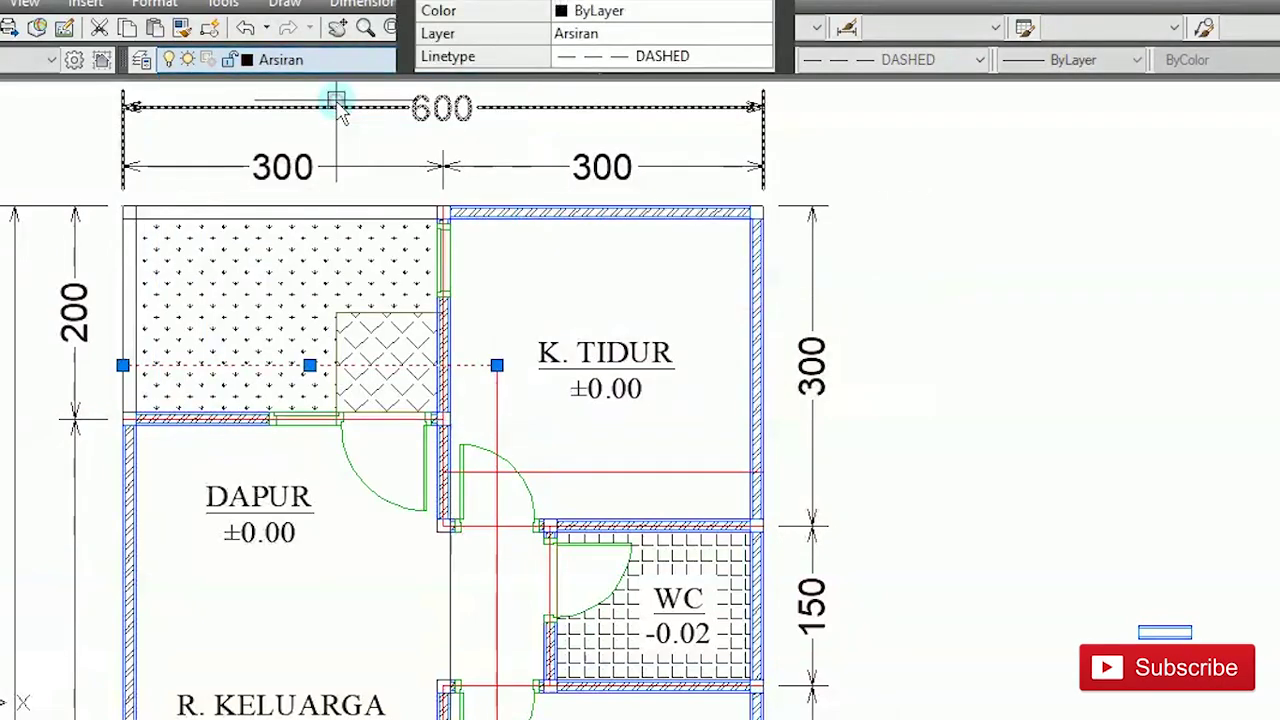
{"action": "key", "text": "Escape"}
Step: Match the dashed overhang line's properties onto the long vertical roof line, the upper K. TIDUR line and the vertical line beside R. KELUARGA
{"action": "type", "text": "ma"}
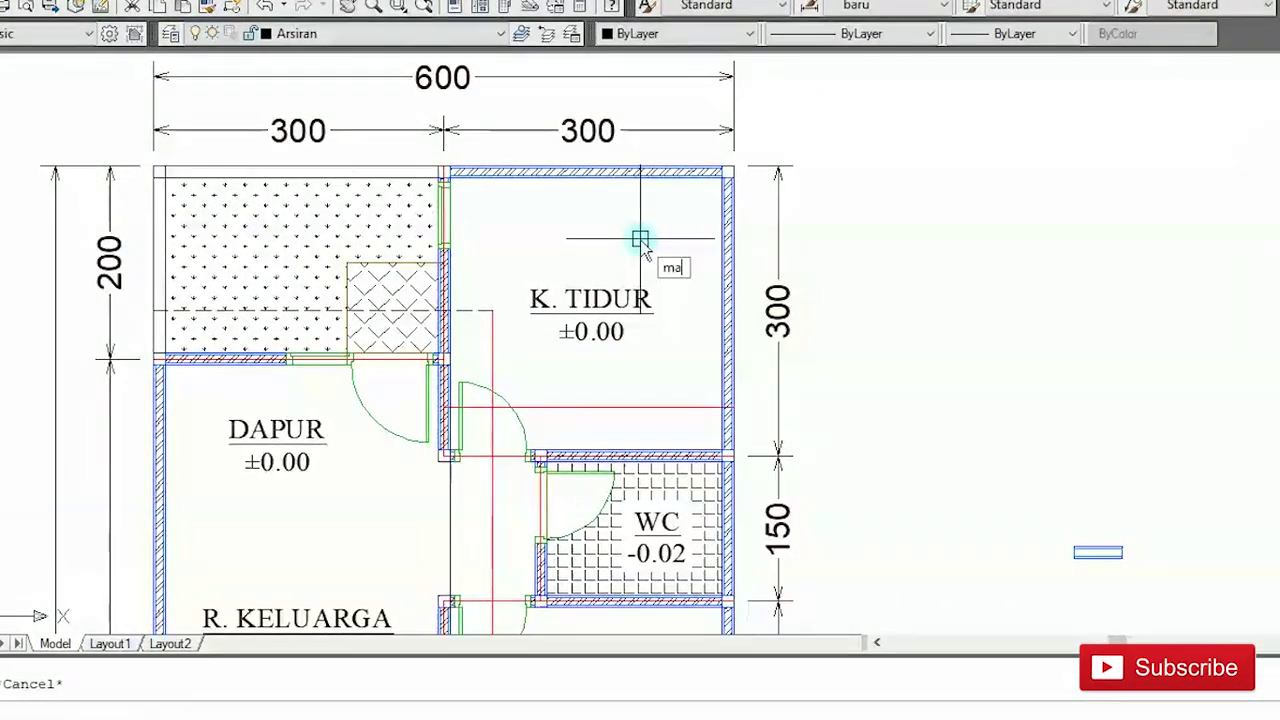
{"action": "key", "text": "Return"}
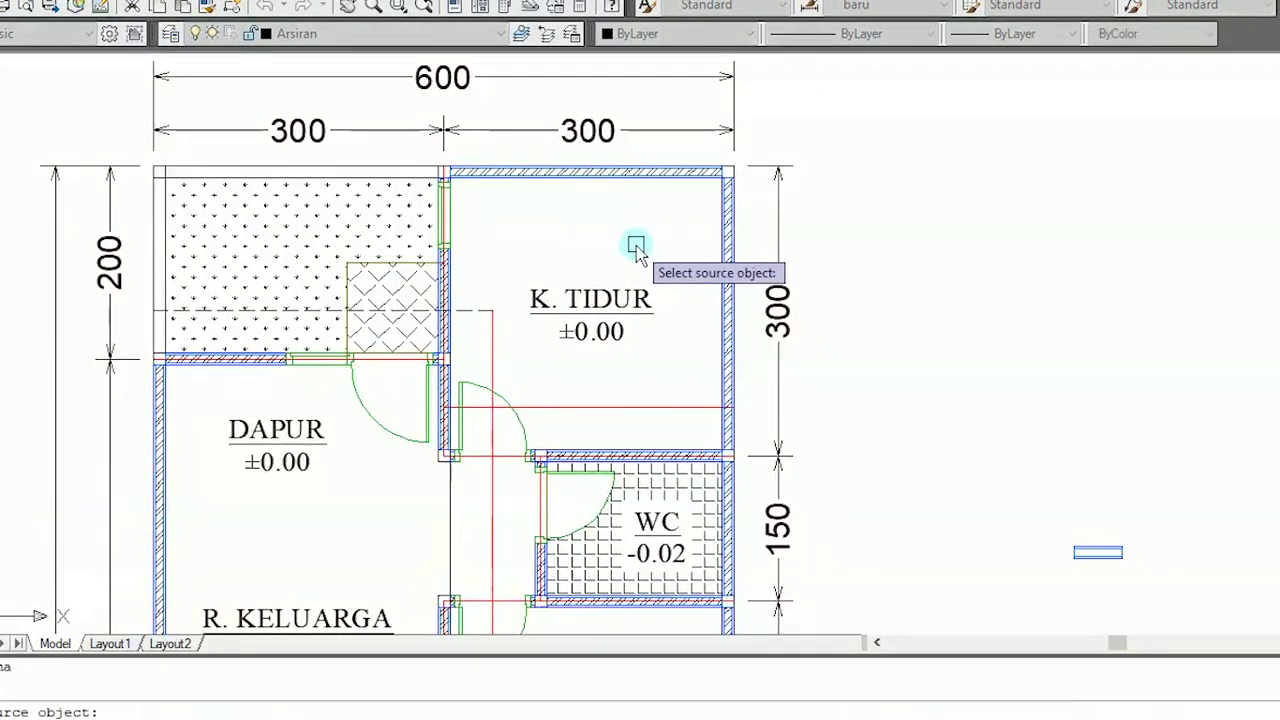
{"action": "left_click", "coordinate": [472, 307]}
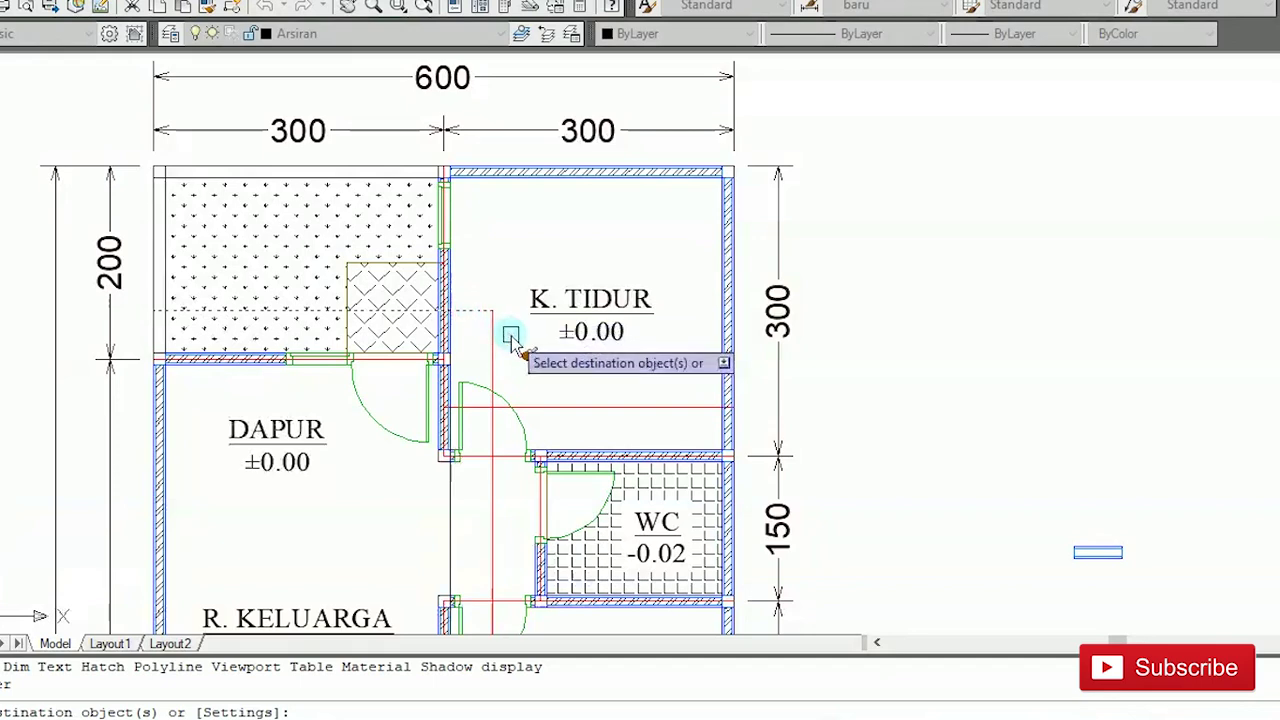
{"action": "left_click", "coordinate": [494, 338]}
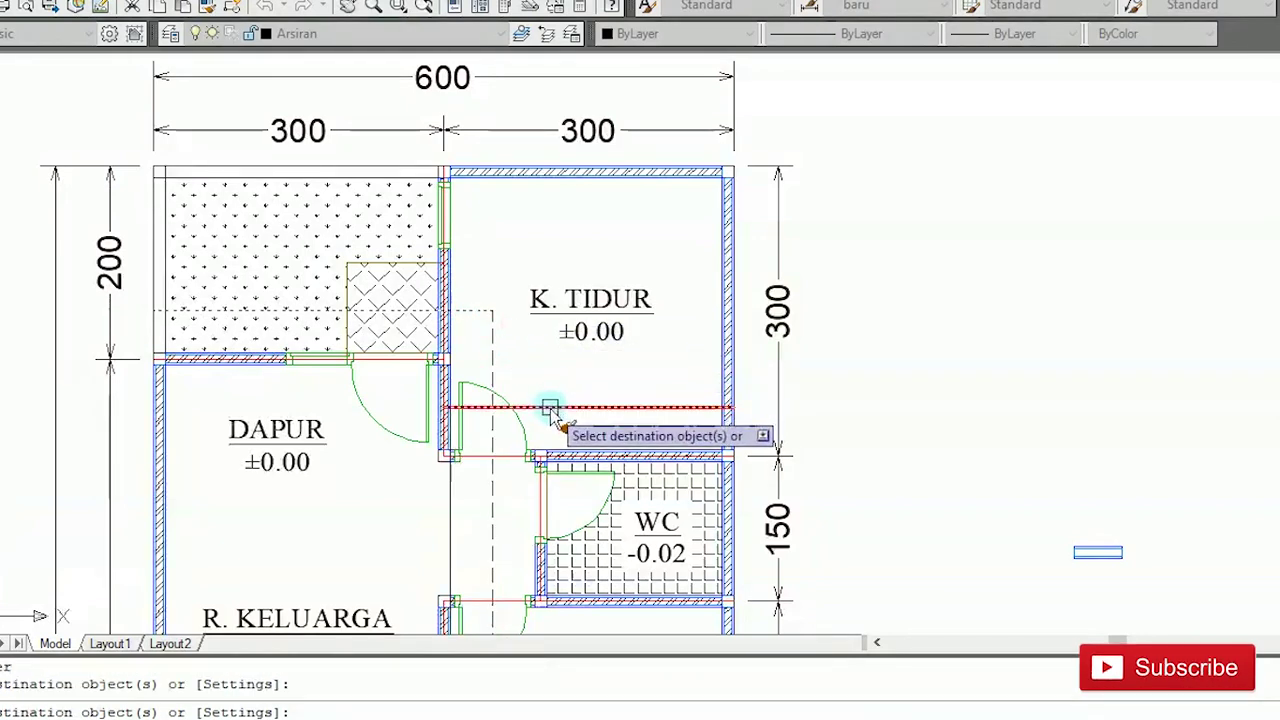
{"action": "middle_click_drag", "start_coordinate": [550, 408], "coordinate": [589, 210]}
{"action": "left_click", "coordinate": [489, 298]}
{"action": "middle_click_drag", "start_coordinate": [610, 414], "coordinate": [652, 288]}
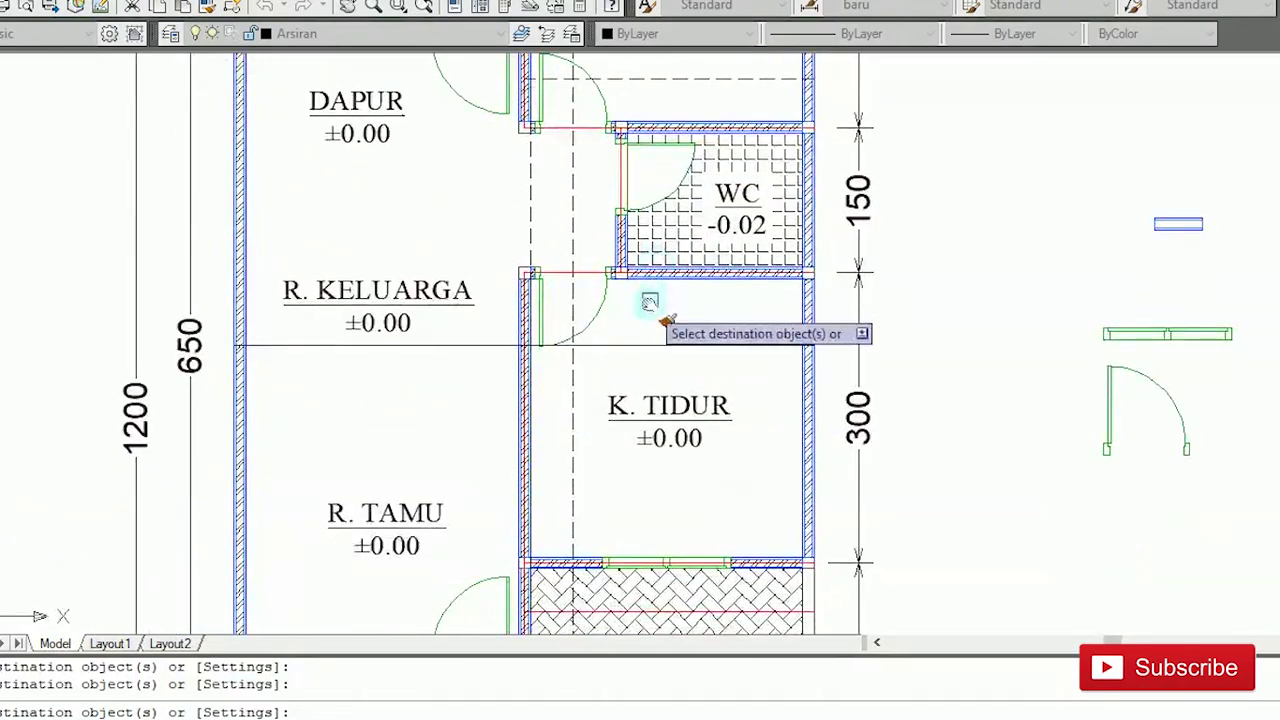
Step: Match the same dashed properties onto the ridge line through R. KELUARGA and the overhang lines across the GARASI and TERAS
{"action": "left_click", "coordinate": [650, 343]}
{"action": "scroll", "coordinate": [672, 367], "scroll_direction": "down", "scroll_amount": 2}
{"action": "middle_click_drag", "start_coordinate": [675, 416], "coordinate": [696, 295]}
{"action": "scroll", "coordinate": [683, 410], "scroll_direction": "up", "scroll_amount": 3}
{"action": "scroll", "coordinate": [683, 400], "scroll_direction": "down", "scroll_amount": 3}
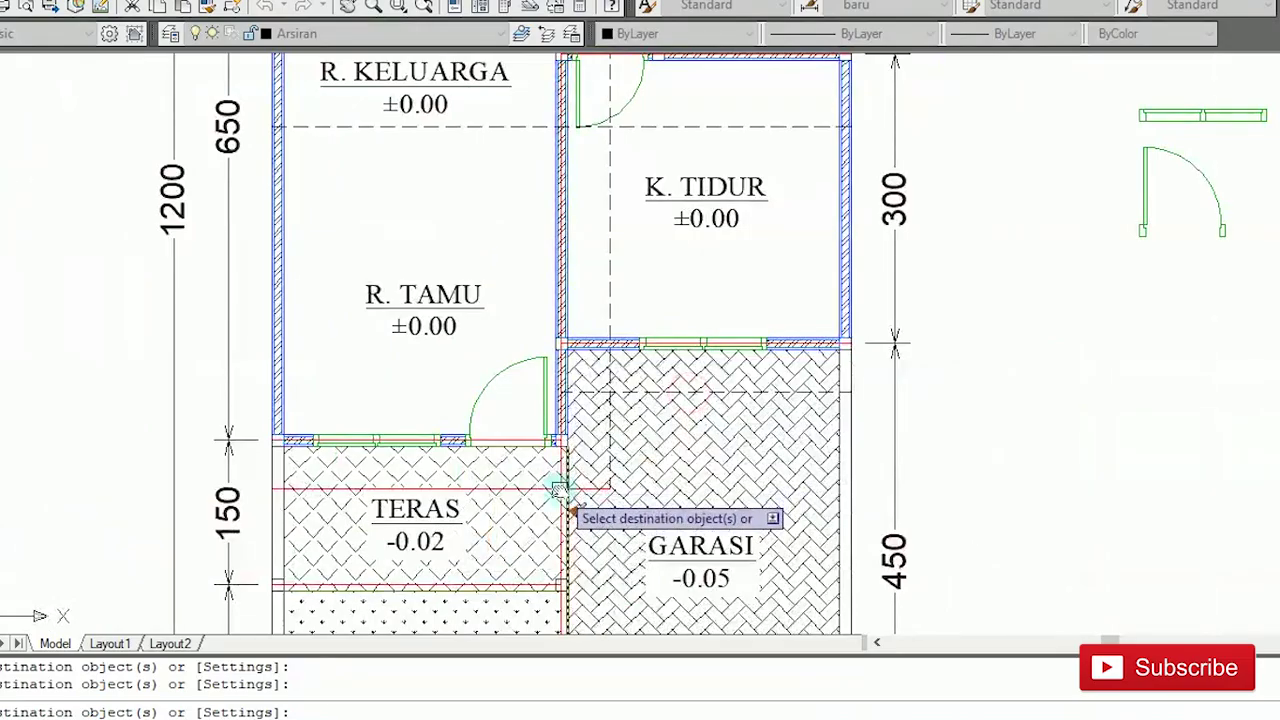
{"action": "scroll", "coordinate": [580, 505], "scroll_direction": "up", "scroll_amount": 4}
{"action": "left_click", "coordinate": [612, 486]}
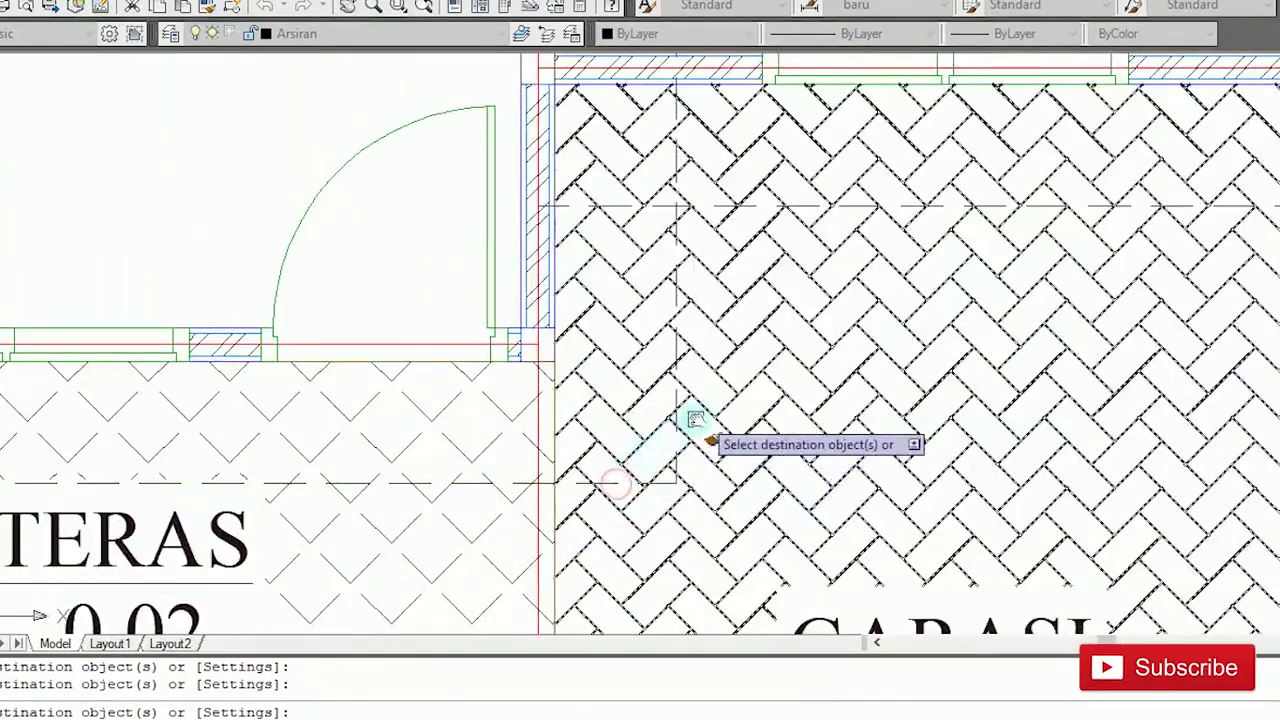
{"action": "scroll", "coordinate": [691, 417], "scroll_direction": "down", "scroll_amount": 4}
{"action": "key", "text": "Escape"}
{"action": "scroll", "coordinate": [840, 325], "scroll_direction": "down", "scroll_amount": 3}
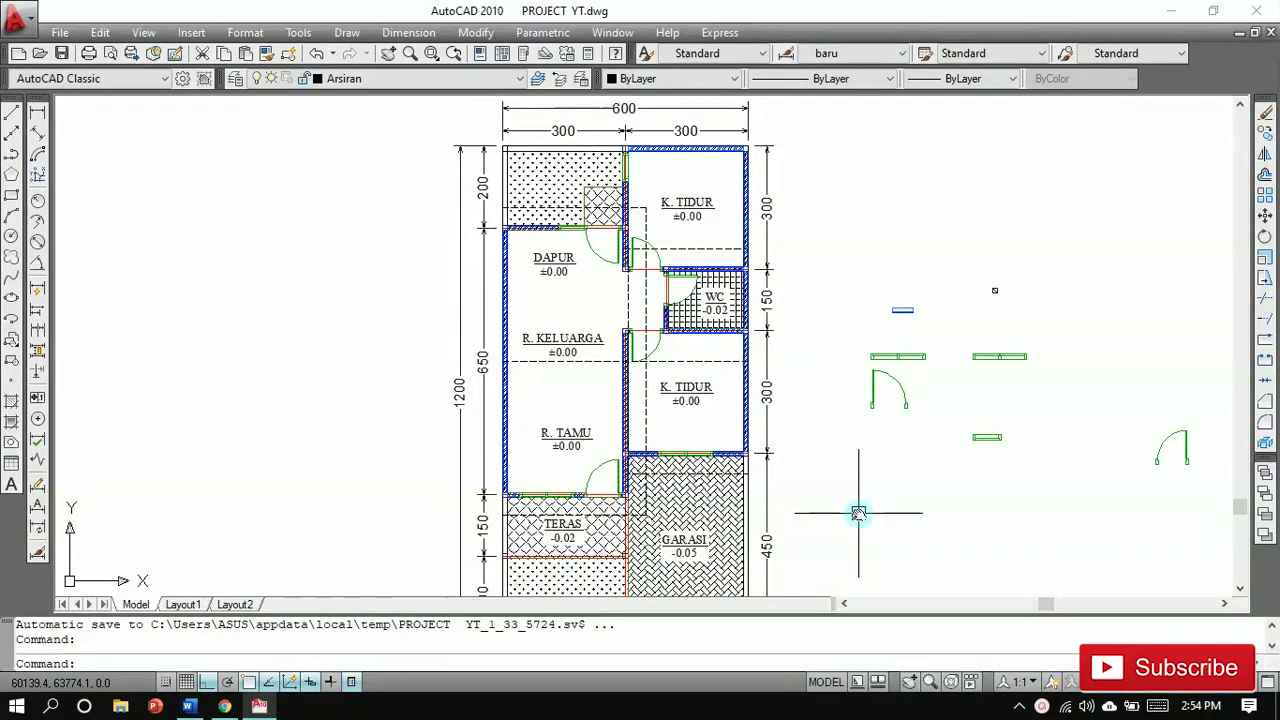
{"action": "middle_click_drag", "start_coordinate": [845, 465], "coordinate": [861, 477]}
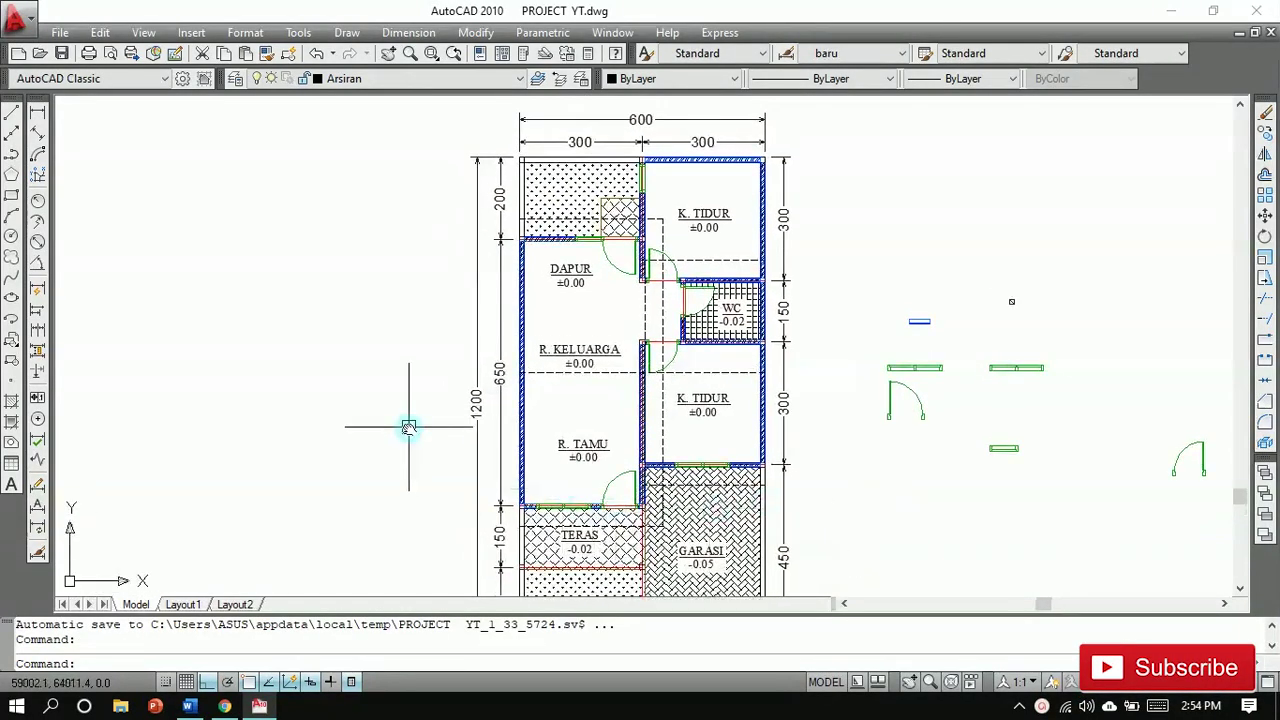
{"action": "scroll", "coordinate": [772, 410], "scroll_direction": "down", "scroll_amount": 2}
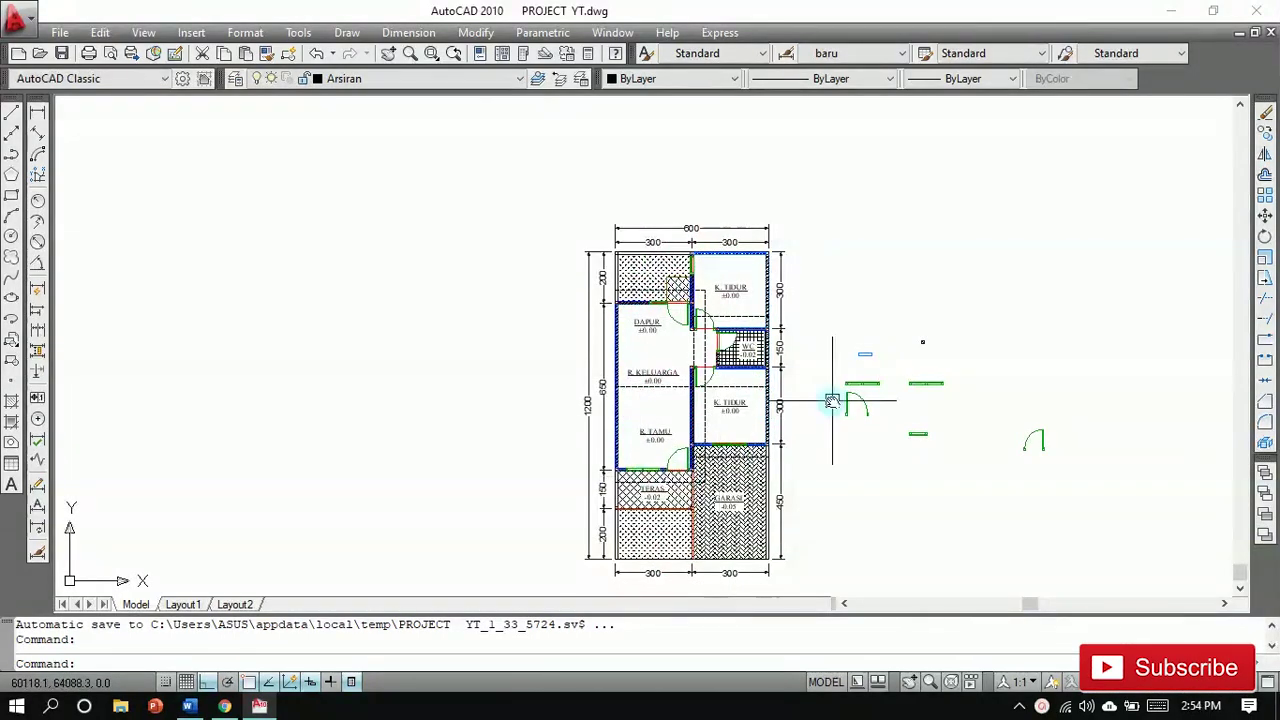
{"action": "scroll", "coordinate": [837, 404], "scroll_direction": "up", "scroll_amount": 2}
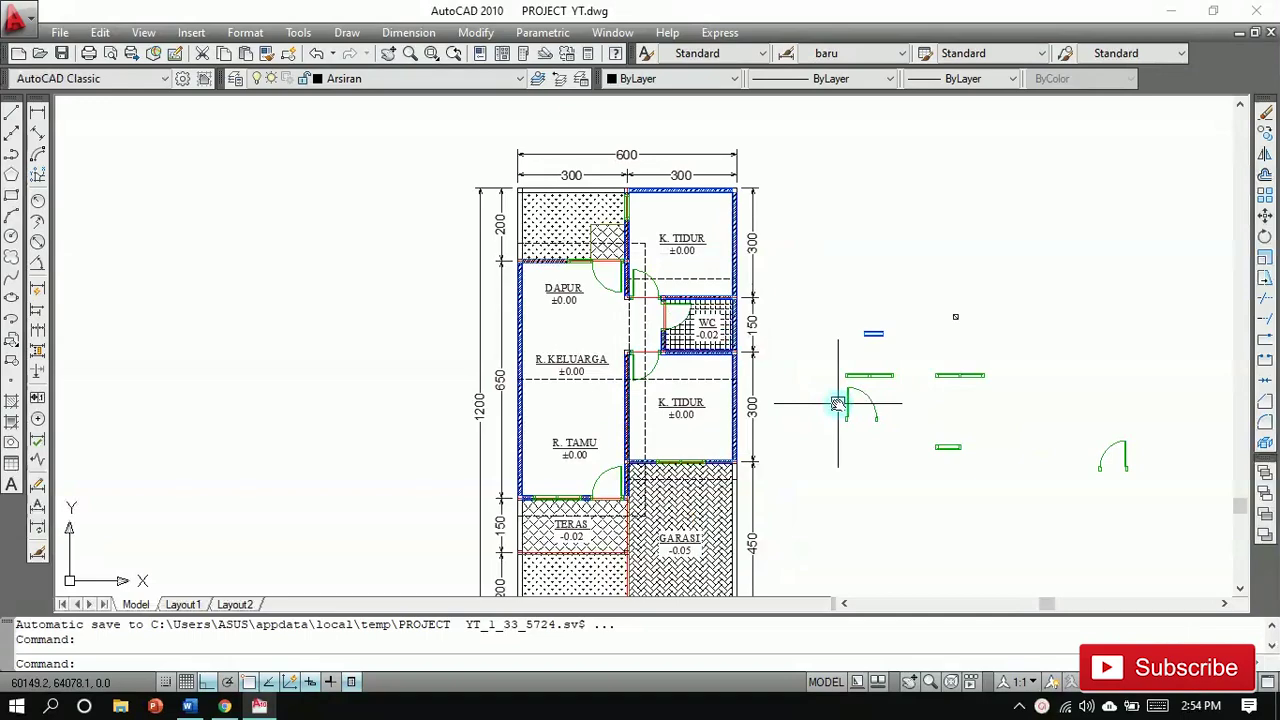
{"action": "middle_click_drag", "start_coordinate": [837, 404], "coordinate": [807, 374]}
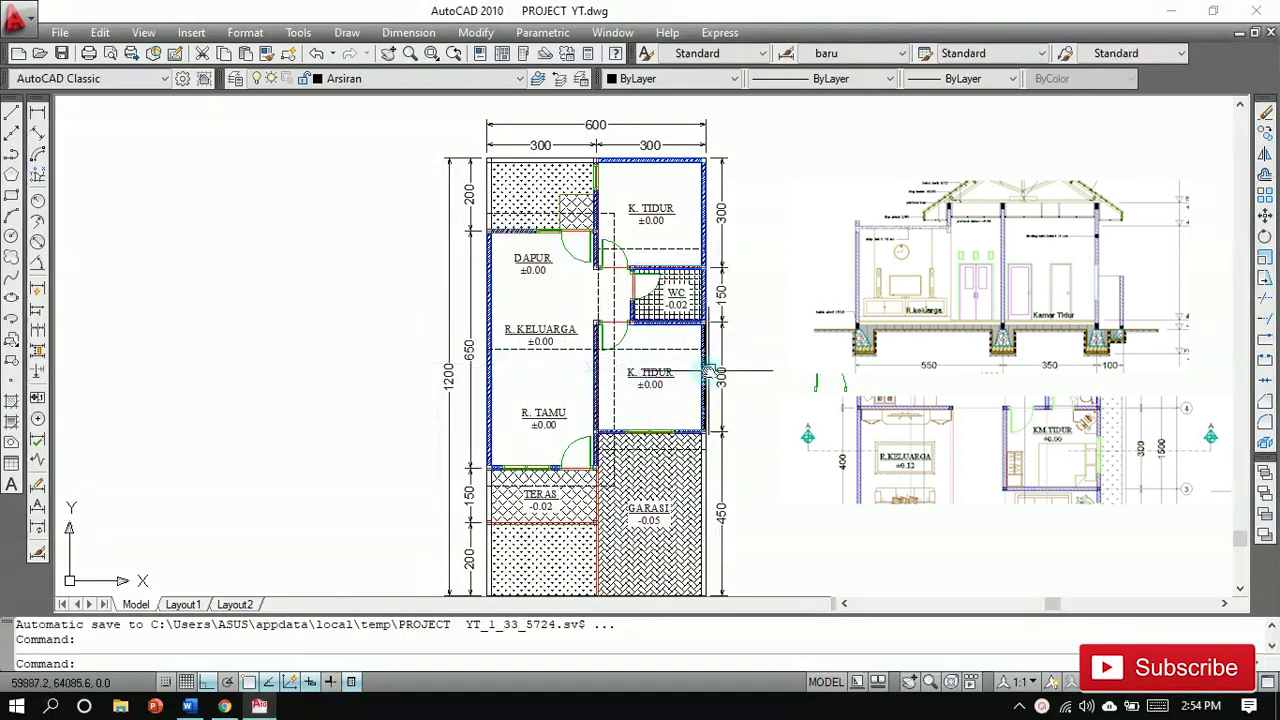
Step: Draw a horizontal section line across the whole house through R. KELUARGA and the lower K. TIDUR, extending past the dimensions on both sides
{"action": "scroll", "coordinate": [755, 373], "scroll_direction": "up", "scroll_amount": 3}
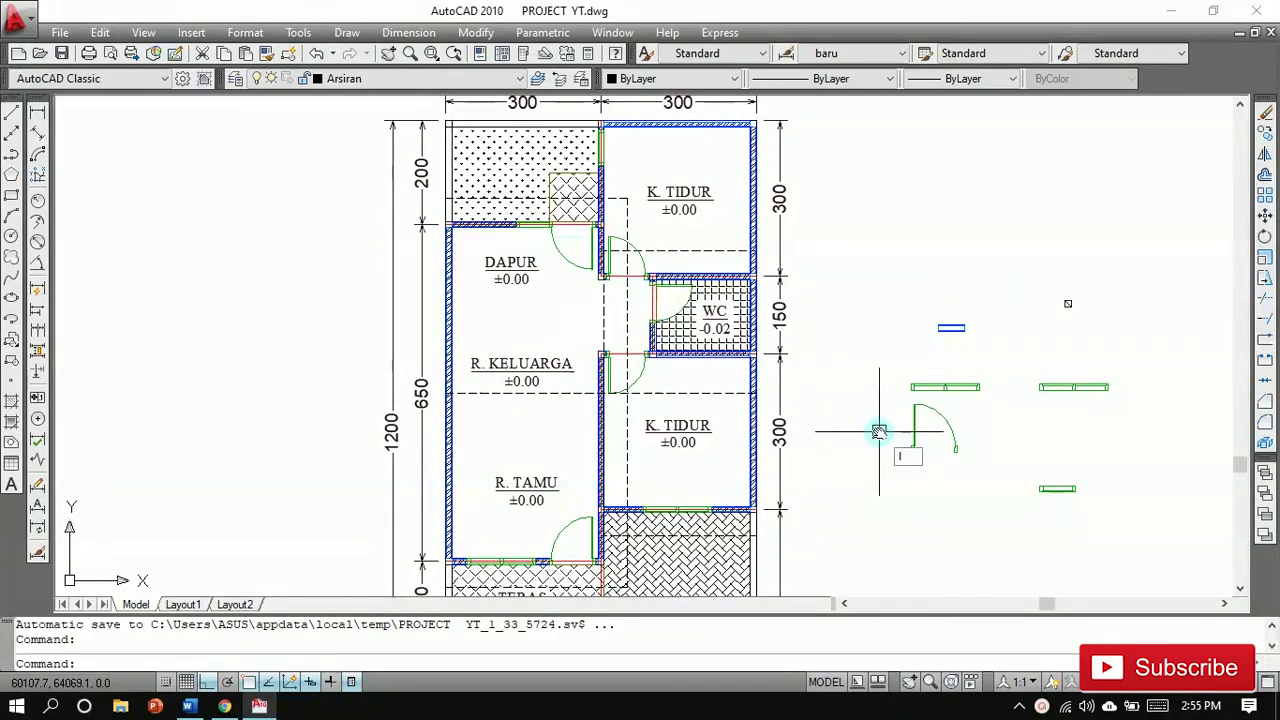
{"action": "type", "text": "l"}
{"action": "key", "text": "Return"}
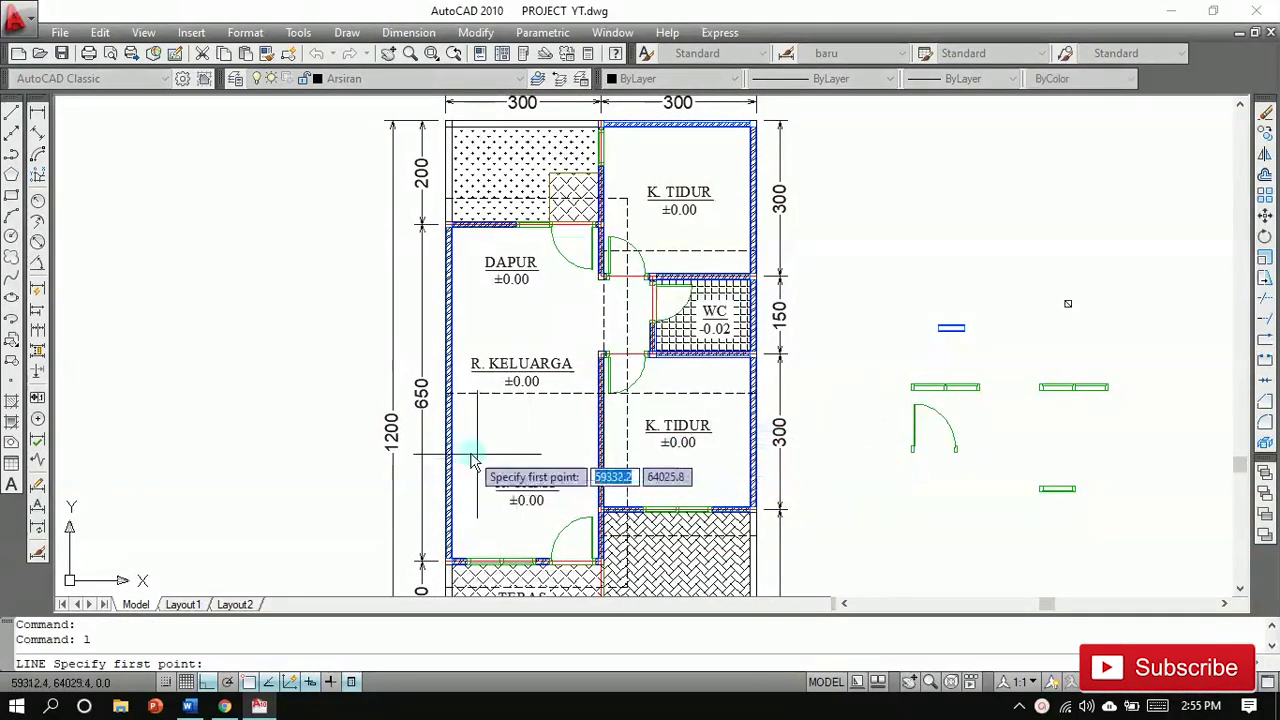
{"action": "left_click", "coordinate": [360, 430]}
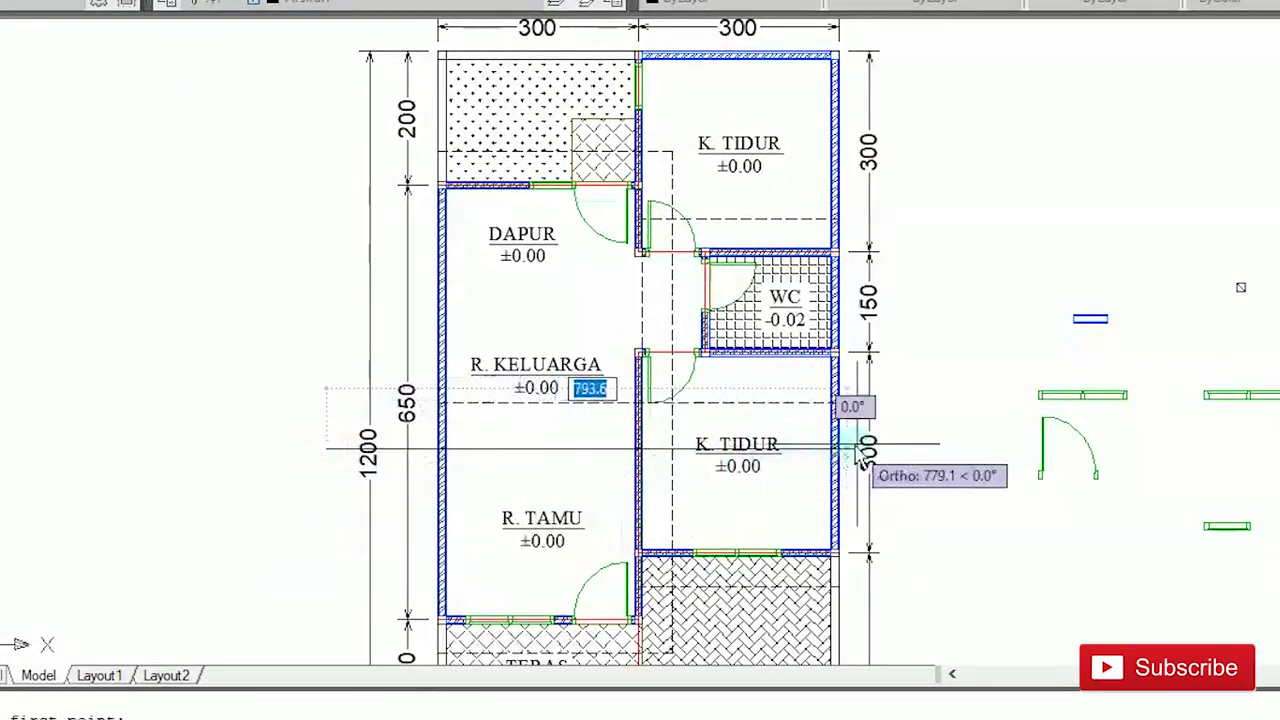
{"action": "left_click", "coordinate": [915, 456]}
{"action": "key", "text": "Escape"}
Step: Add a vertical tick upward from the section line's left end and a short slanted arrow stroke from its top with ortho off
{"action": "key", "text": "Return"}
{"action": "left_click", "coordinate": [326, 449]}
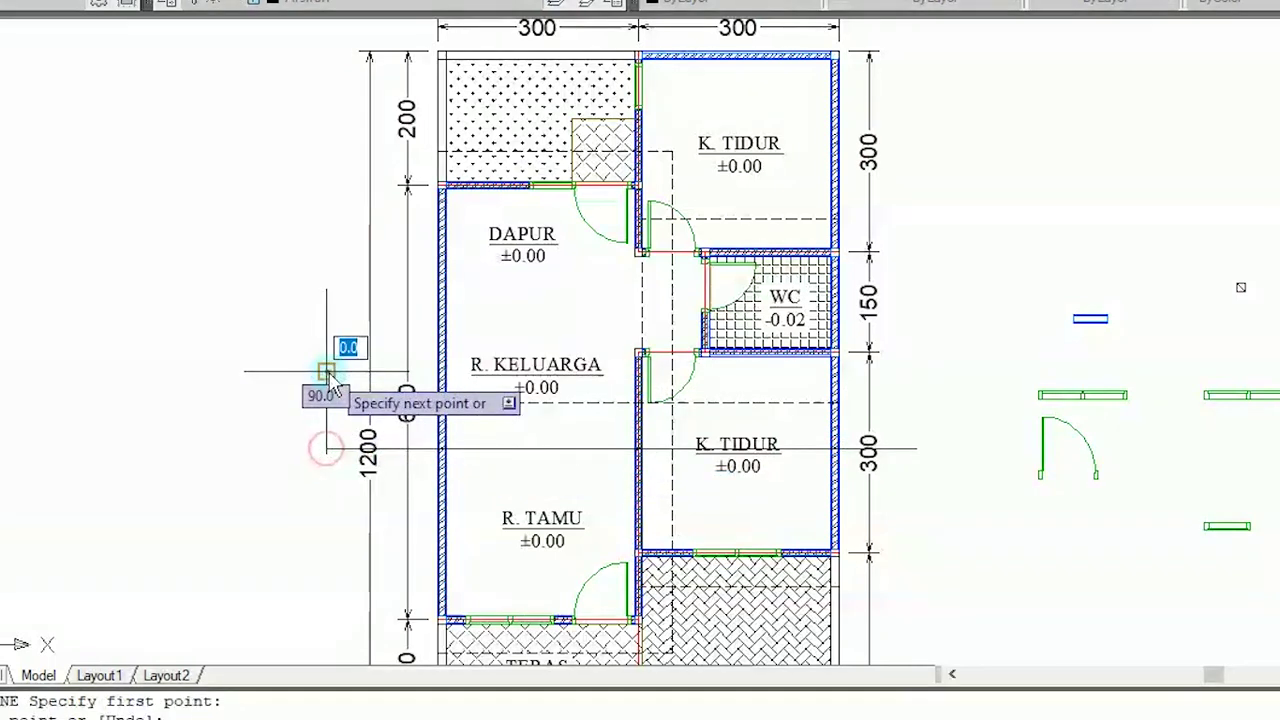
{"action": "key", "text": "Escape"}
{"action": "key", "text": "Return"}
{"action": "left_click", "coordinate": [325, 370]}
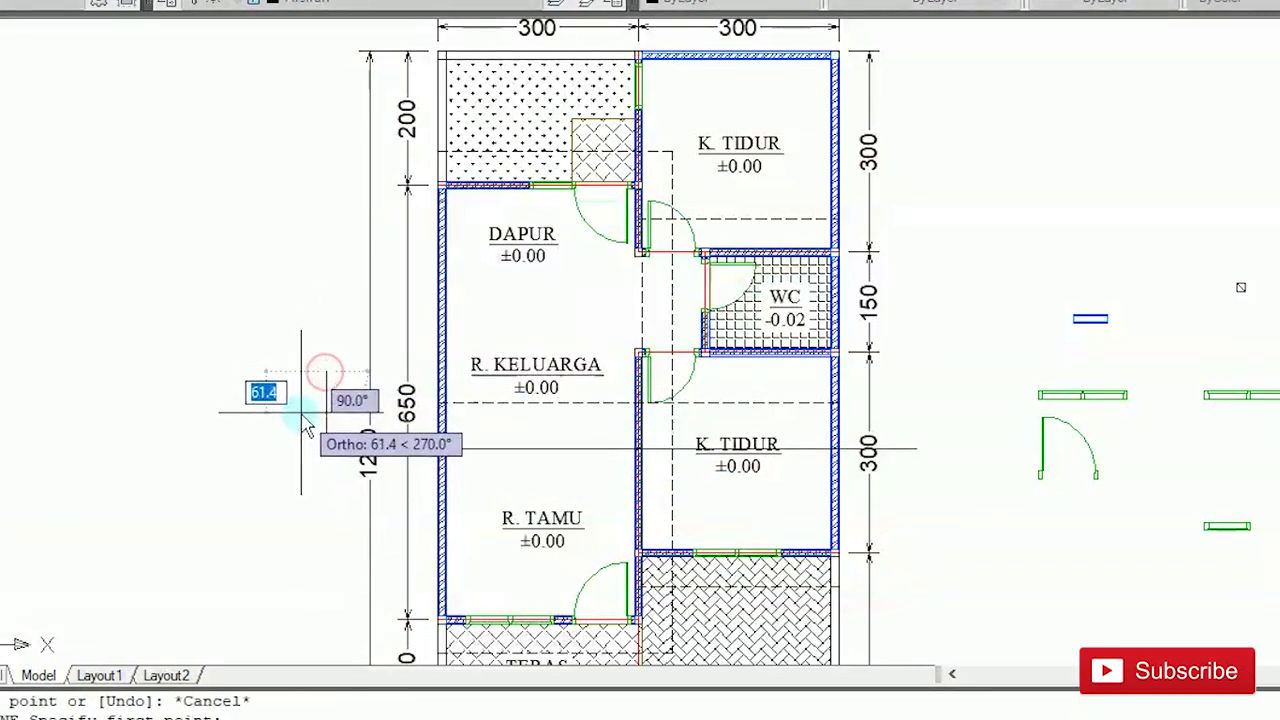
{"action": "left_click", "coordinate": [301, 414]}
{"action": "key", "text": "Escape"}
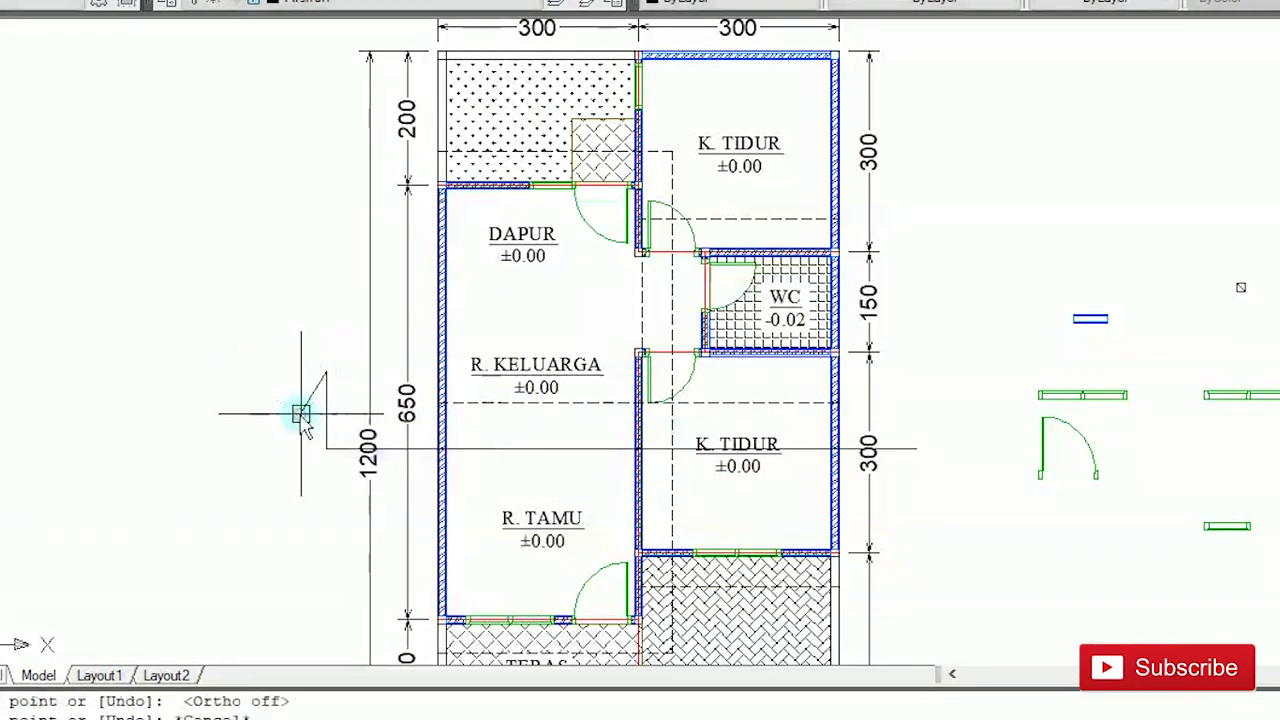
Step: Mirror the tick and arrow stroke onto the section line's other end, keeping the source objects
{"action": "key", "text": "Return"}
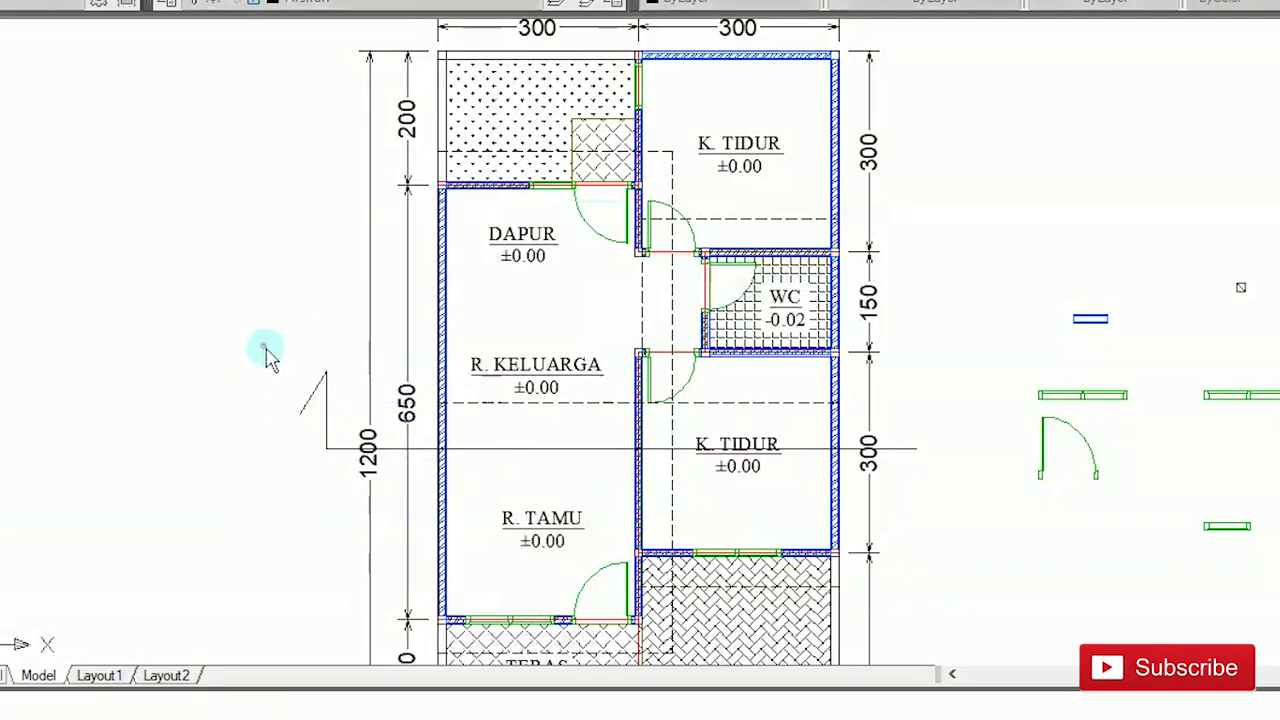
{"action": "left_click", "coordinate": [263, 339]}
{"action": "left_click", "coordinate": [344, 486]}
{"action": "key", "text": "Return"}
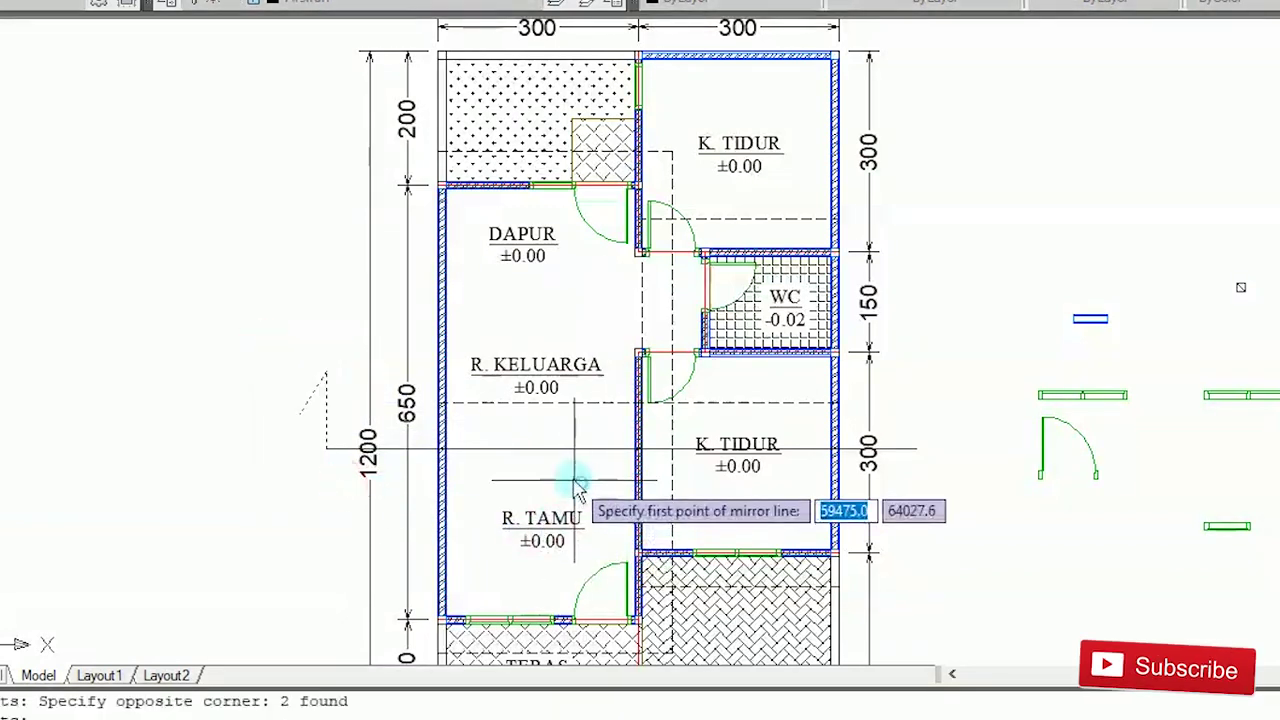
{"action": "left_click", "coordinate": [621, 313]}
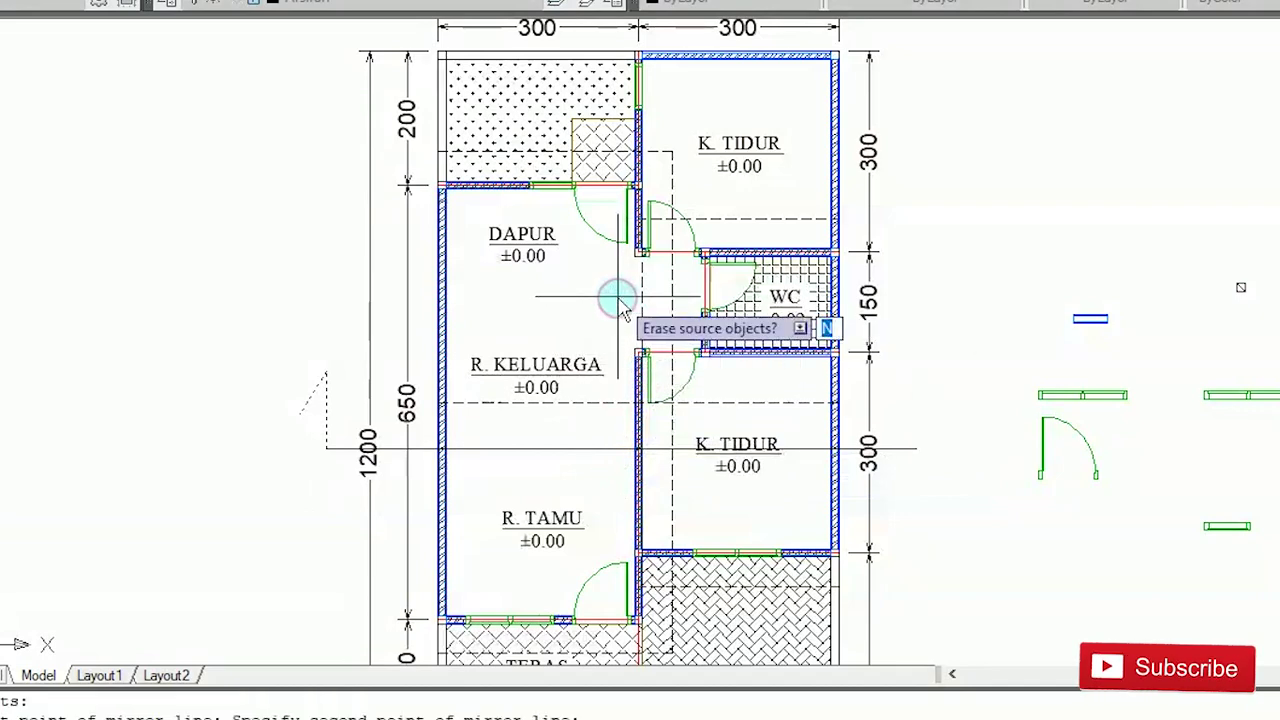
{"action": "key", "text": "Return"}
{"action": "scroll", "coordinate": [1043, 300], "scroll_direction": "down", "scroll_amount": 3}
{"action": "middle_click_drag", "start_coordinate": [1037, 294], "coordinate": [1013, 272]}
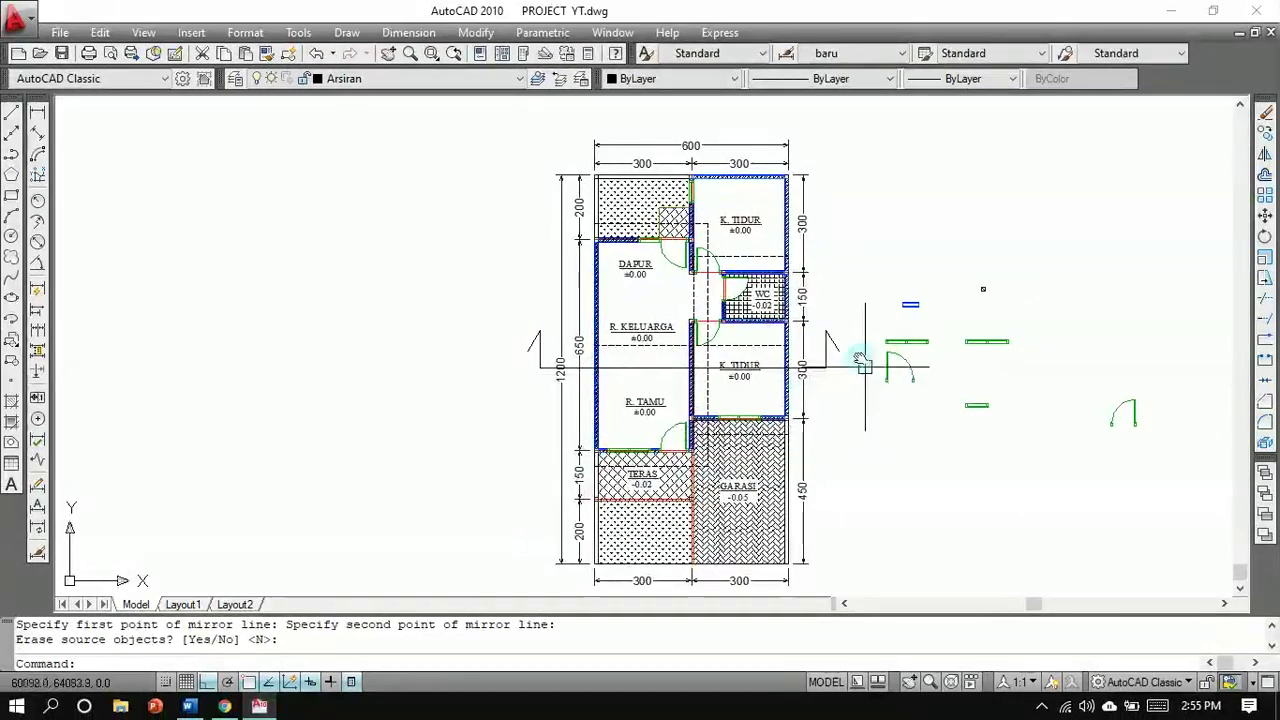
{"action": "scroll", "coordinate": [862, 362], "scroll_direction": "up", "scroll_amount": 2}
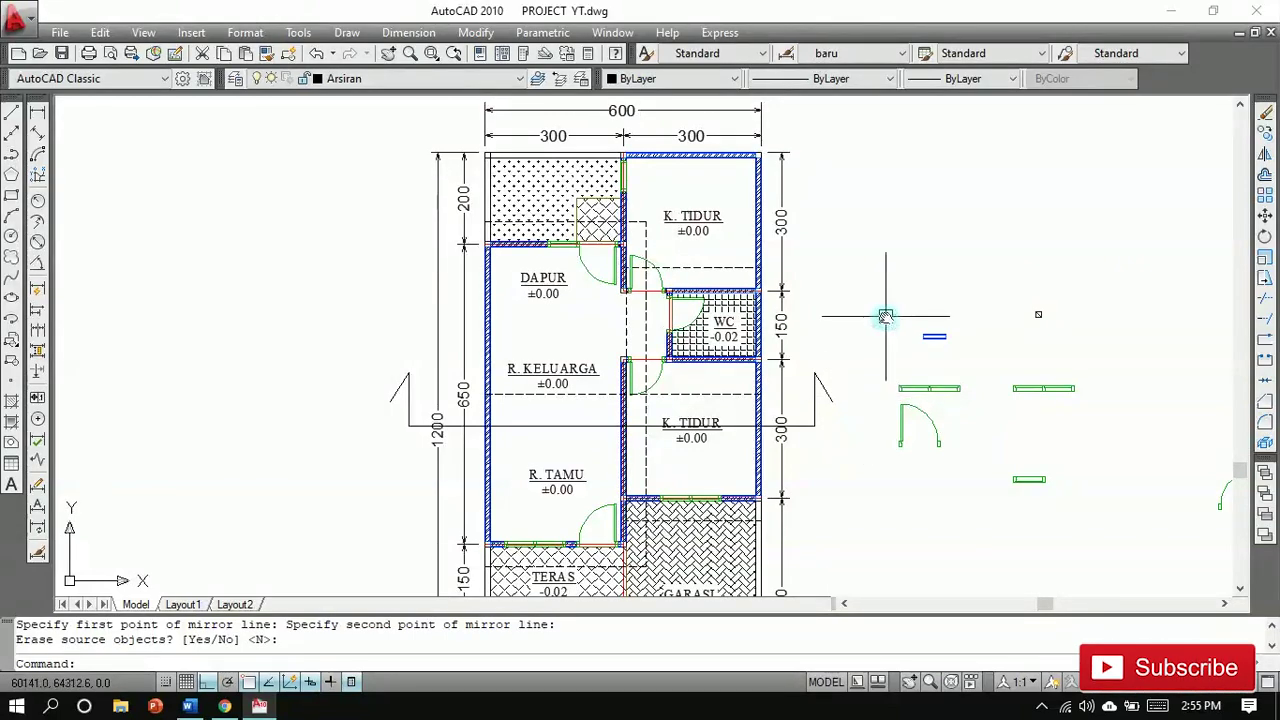
{"action": "middle_click_drag", "start_coordinate": [887, 317], "coordinate": [812, 292]}
{"action": "type", "text": "xl"}
{"action": "key", "text": "Return"}
{"action": "key", "text": "Escape"}
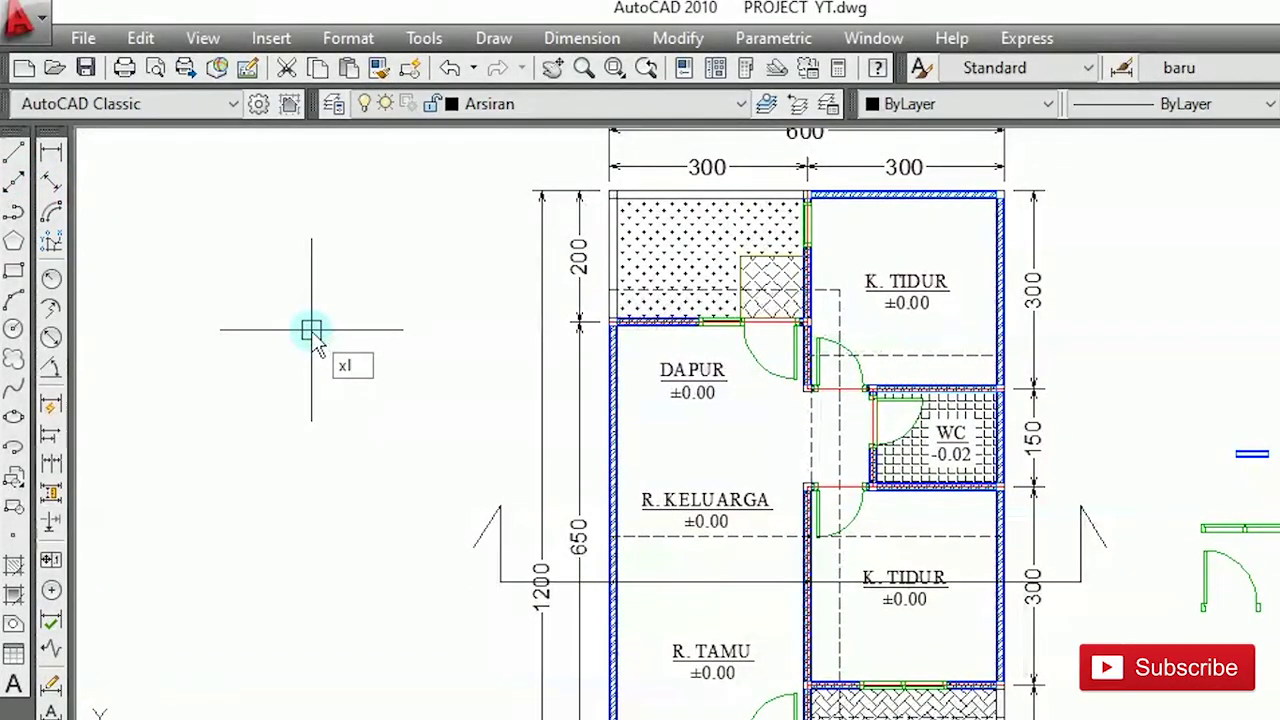
Step: Draw a vertical construction line through the point where the section line meets the outer face of the R. KELUARGA wall
{"action": "type", "text": "xl"}
{"action": "key", "text": "Return"}
{"action": "scroll", "coordinate": [519, 473], "scroll_direction": "up", "scroll_amount": 5}
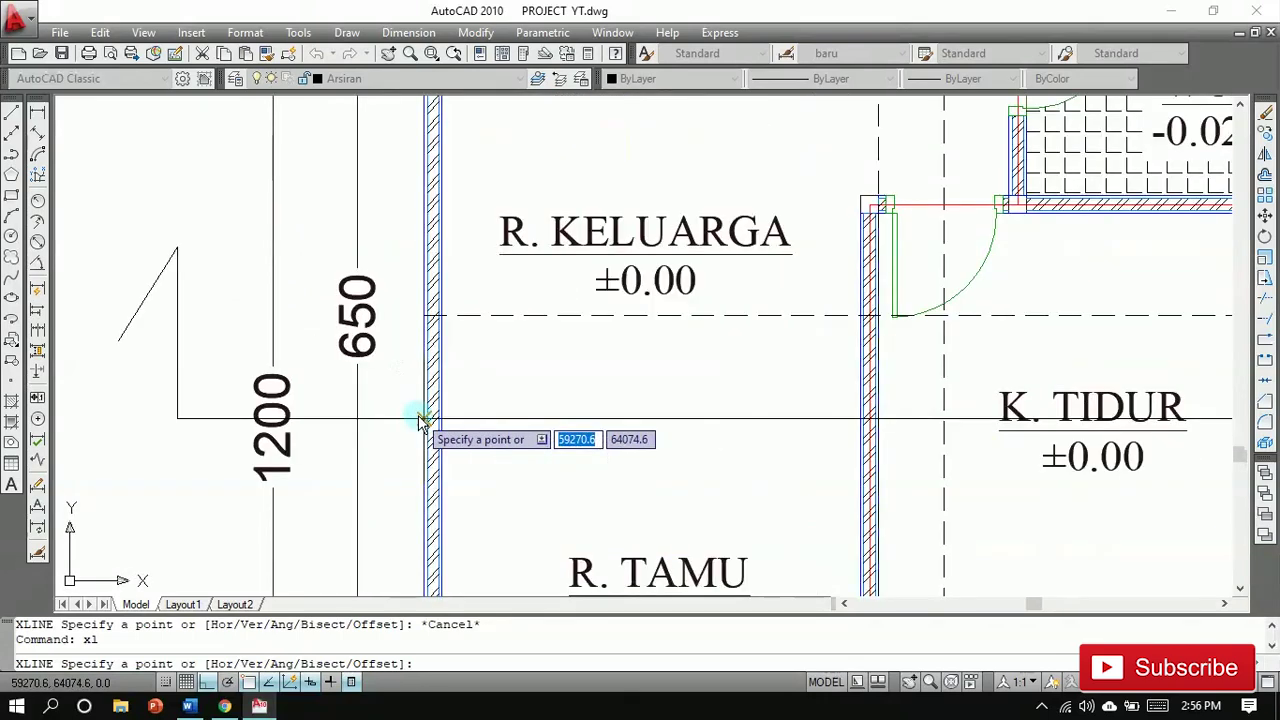
{"action": "left_click", "coordinate": [420, 420]}
{"action": "left_click", "coordinate": [420, 364]}
{"action": "key", "text": "Escape"}
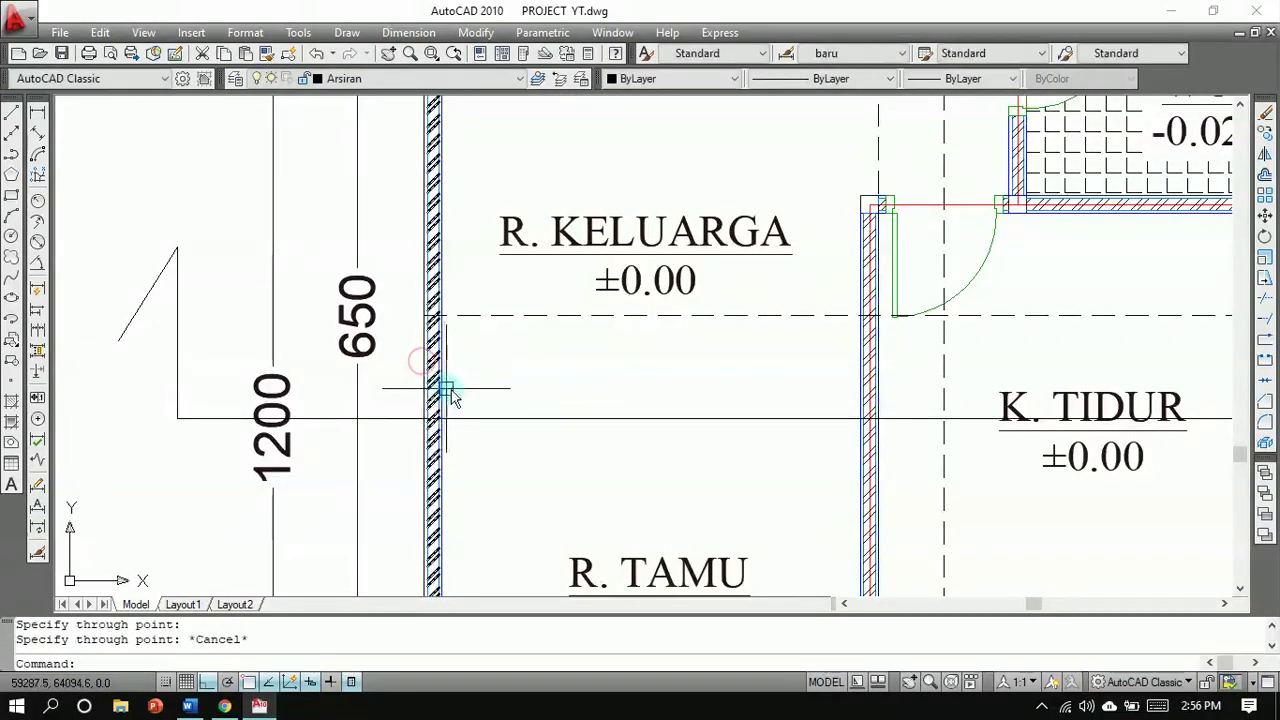
Step: Undo the last copy and copy the vertical construction line from the outer face to the inner face of the R. KELUARGA wall
{"action": "key", "text": "ctrl+z"}
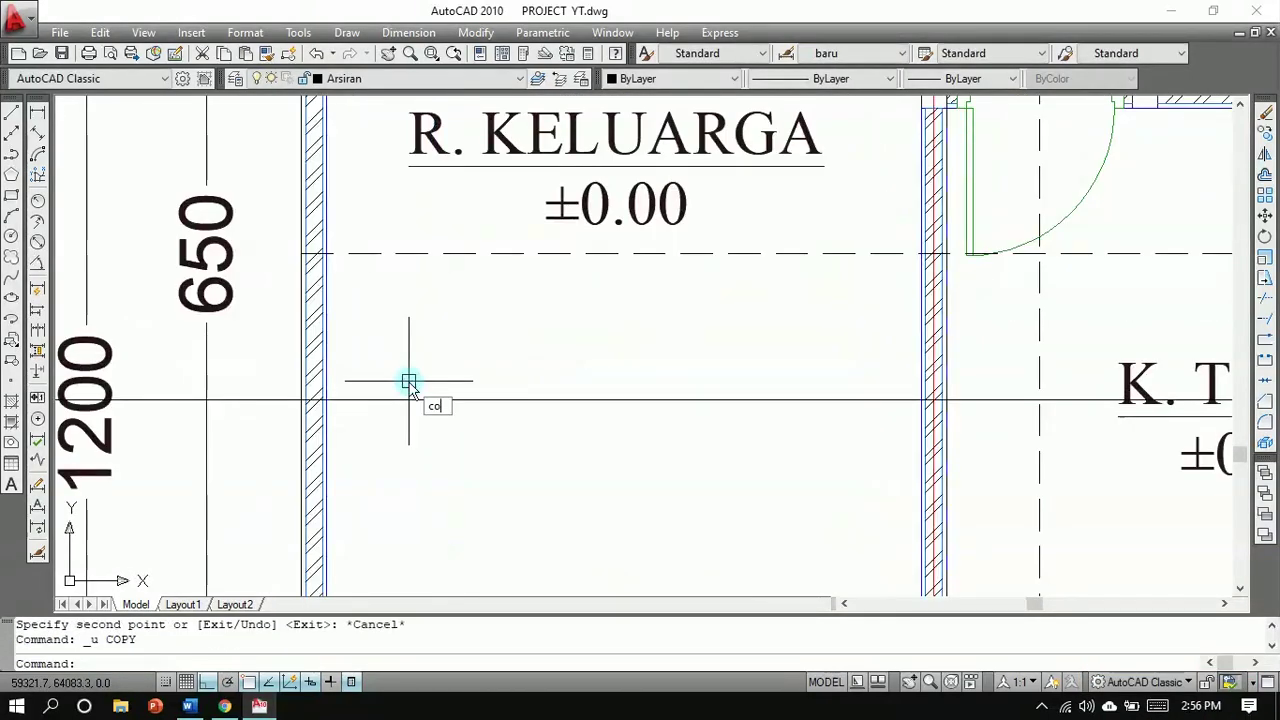
{"action": "key", "text": "Return"}
{"action": "scroll", "coordinate": [296, 372], "scroll_direction": "up", "scroll_amount": 2}
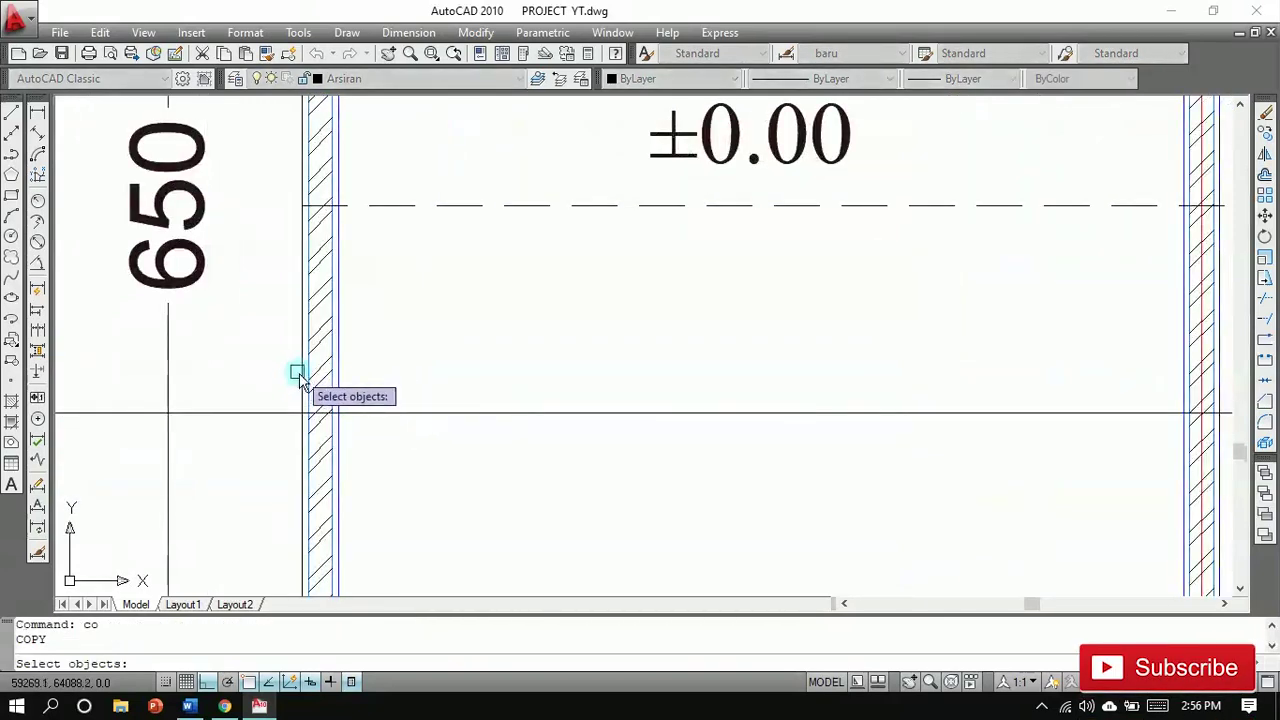
{"action": "key", "text": "Return"}
{"action": "left_click", "coordinate": [297, 412]}
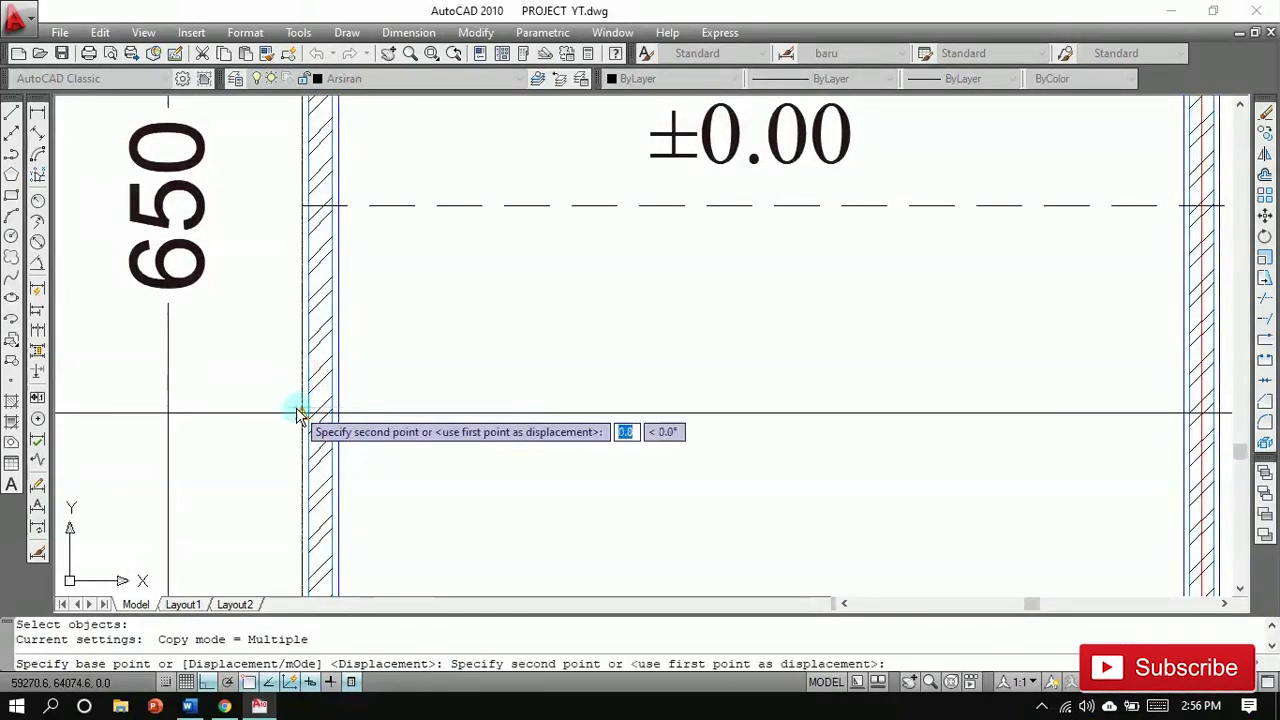
{"action": "left_click", "coordinate": [390, 418]}
Step: Copy the vertical construction line to both faces of the R. KELUARGA–K. TIDUR partition wall and both faces of K. TIDUR's outer wall
{"action": "scroll", "coordinate": [400, 423], "scroll_direction": "down", "scroll_amount": 3}
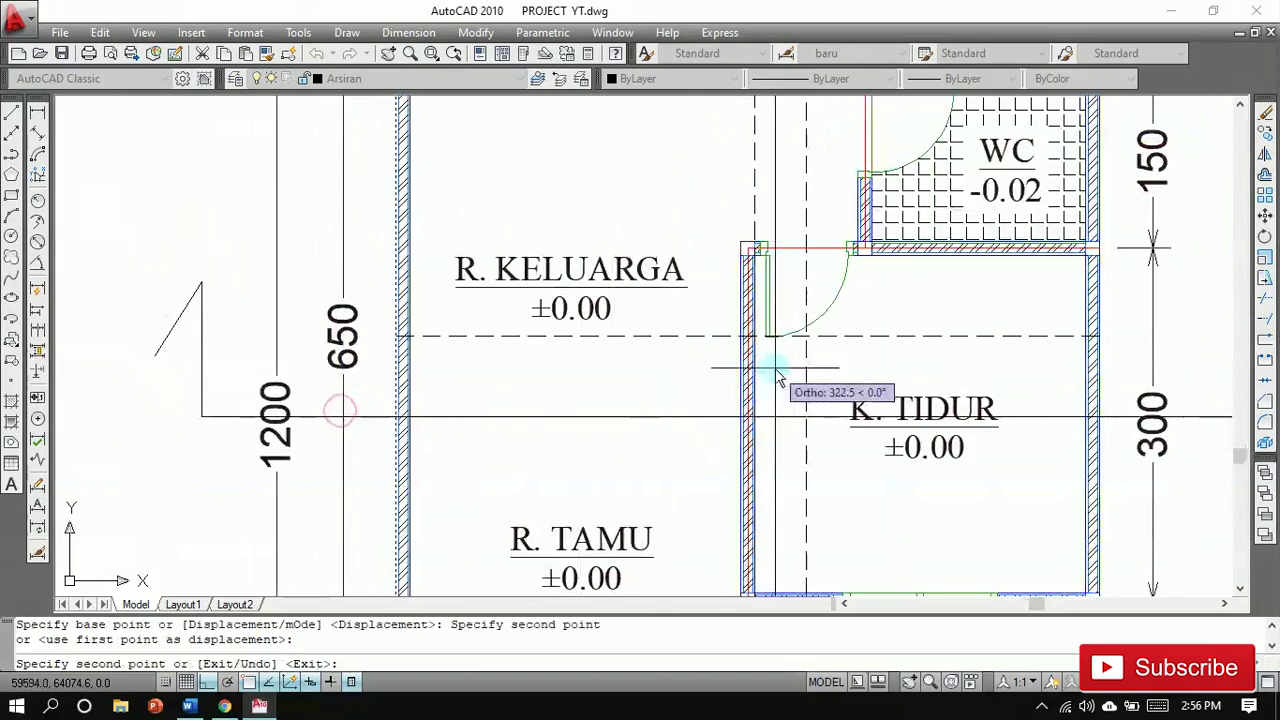
{"action": "scroll", "coordinate": [735, 440], "scroll_direction": "up", "scroll_amount": 3}
{"action": "left_click", "coordinate": [708, 450]}
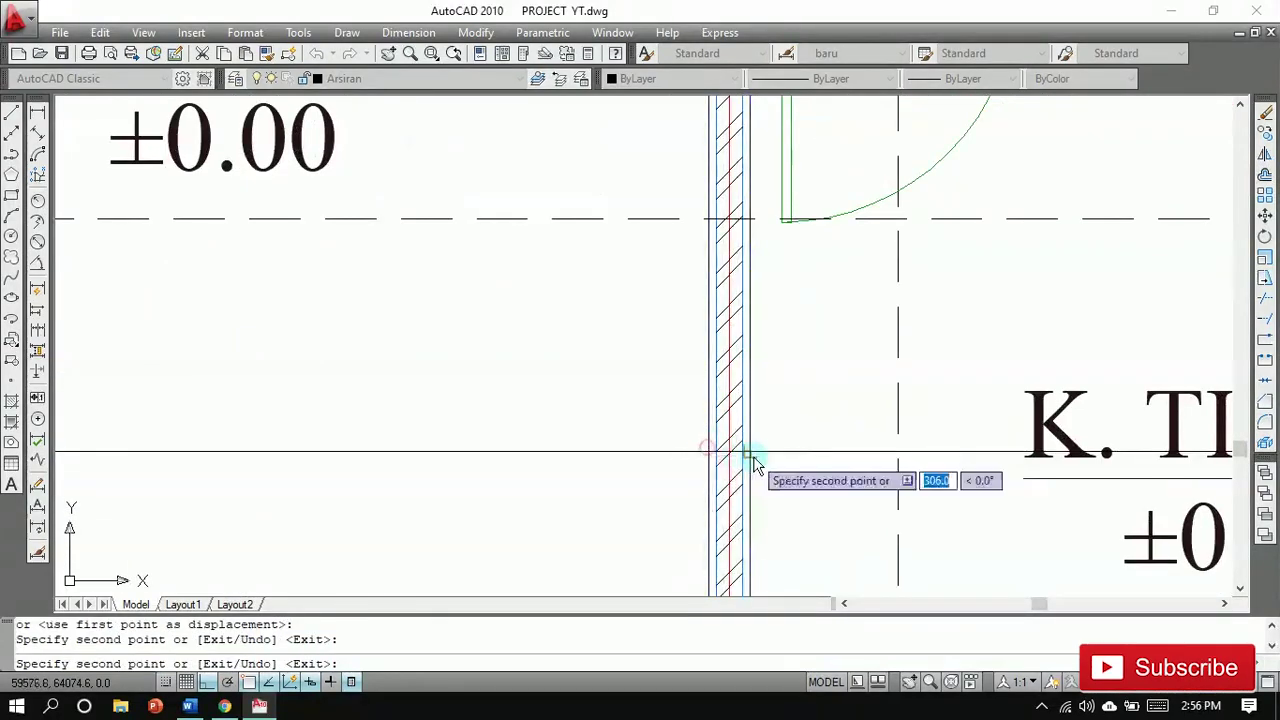
{"action": "scroll", "coordinate": [752, 458], "scroll_direction": "down", "scroll_amount": 3}
{"action": "scroll", "coordinate": [357, 357], "scroll_direction": "up", "scroll_amount": 2}
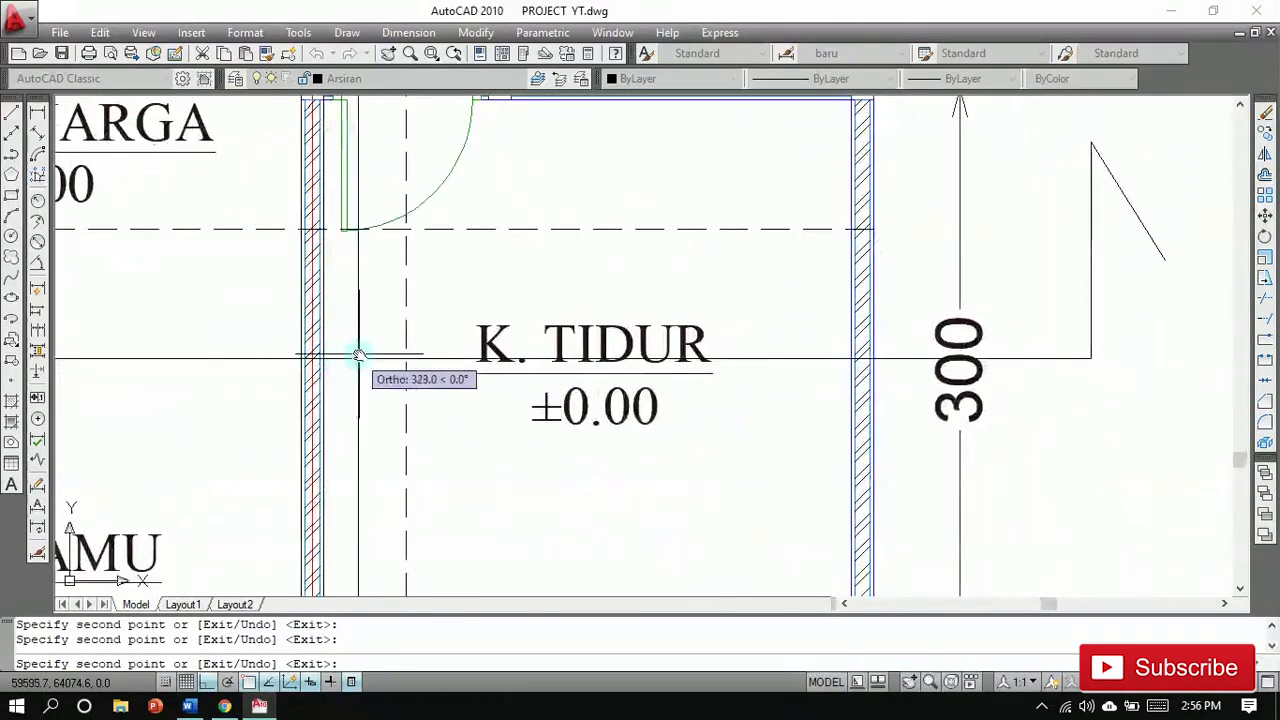
{"action": "scroll", "coordinate": [860, 350], "scroll_direction": "up", "scroll_amount": 2}
{"action": "scroll", "coordinate": [860, 350], "scroll_direction": "up", "scroll_amount": 2}
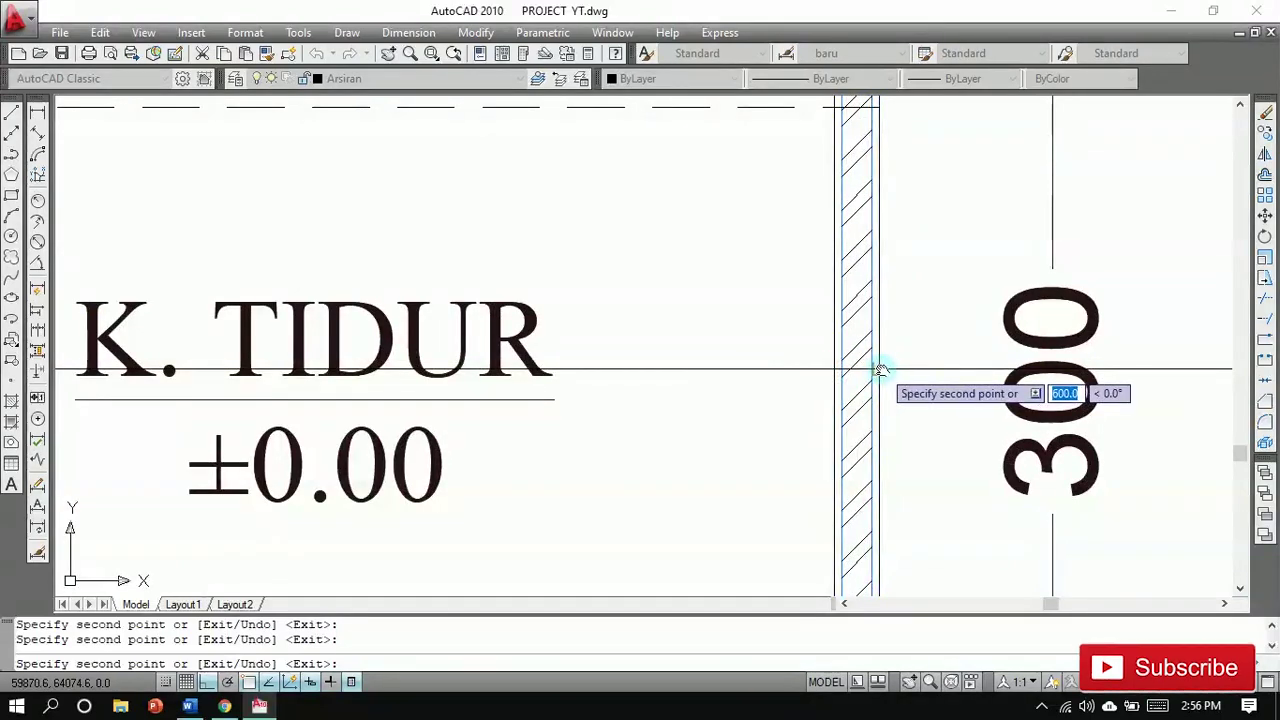
{"action": "scroll", "coordinate": [820, 350], "scroll_direction": "down", "scroll_amount": 6}
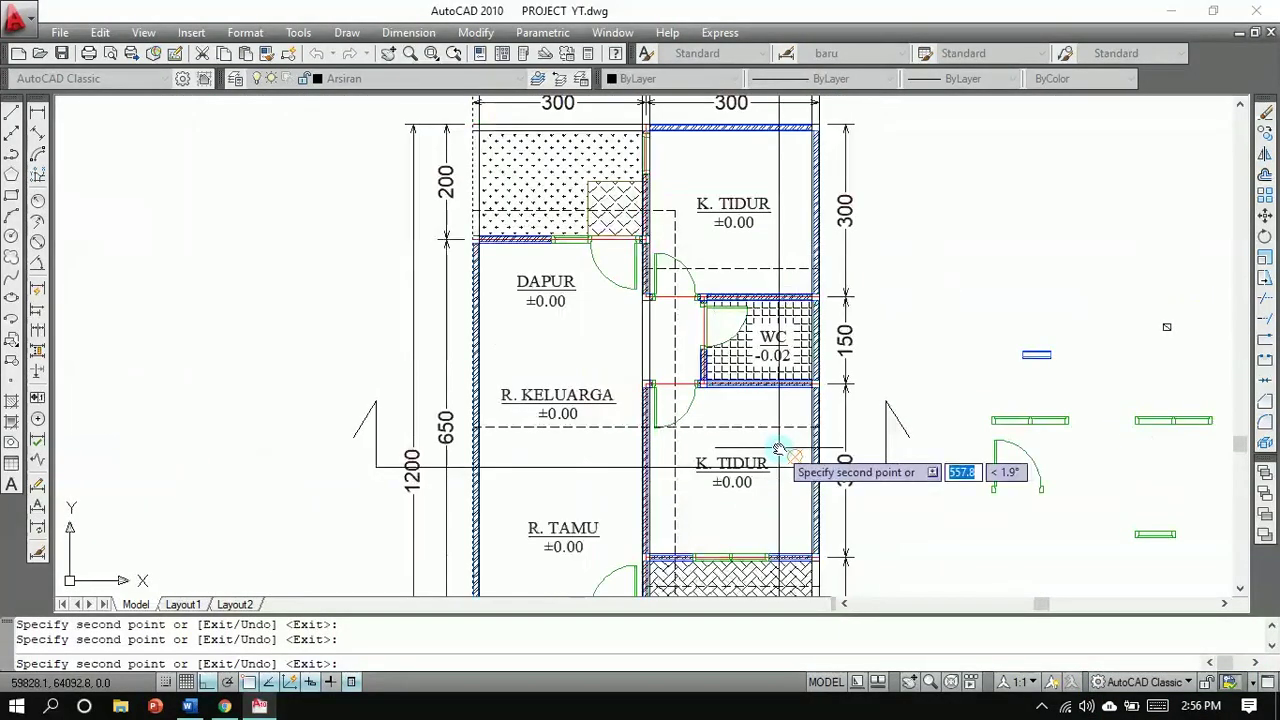
{"action": "key", "text": "Return"}
Step: Make garis muka tanah the current layer and draw a horizontal ground line across all the vertical construction lines above the floor plan
{"action": "middle_click_drag", "start_coordinate": [780, 335], "coordinate": [699, 503]}
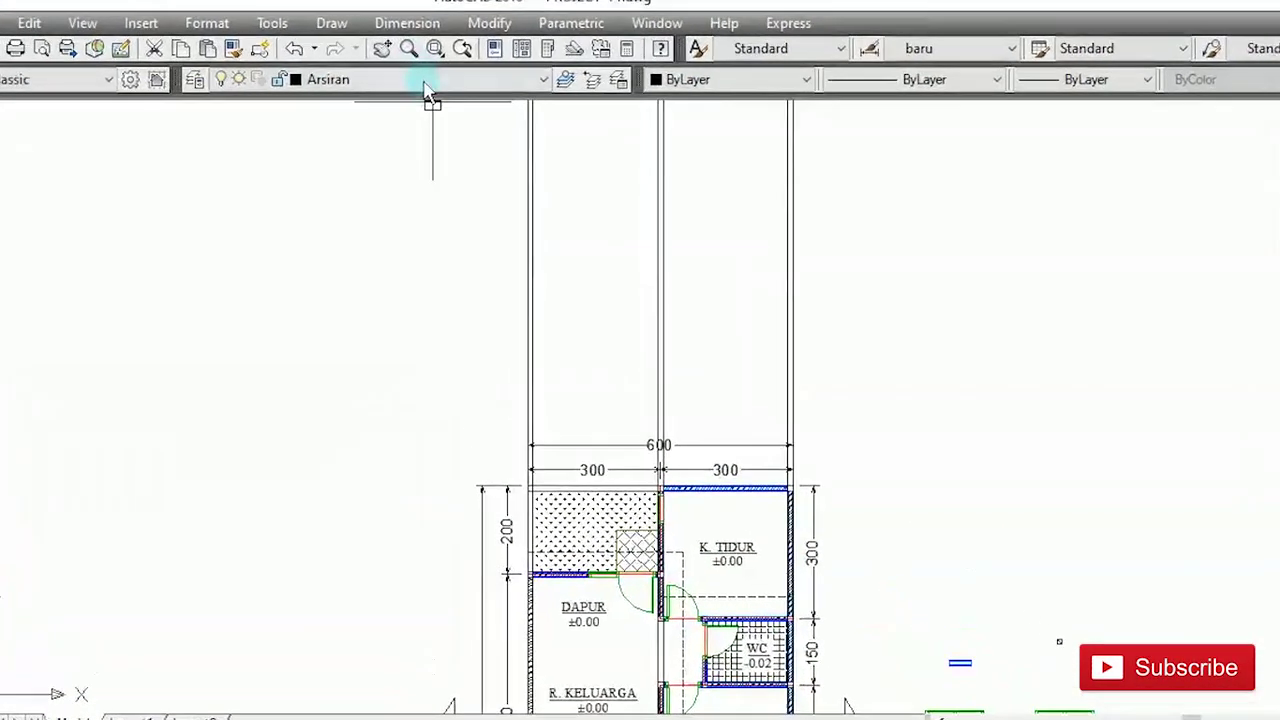
{"action": "left_click", "coordinate": [422, 80]}
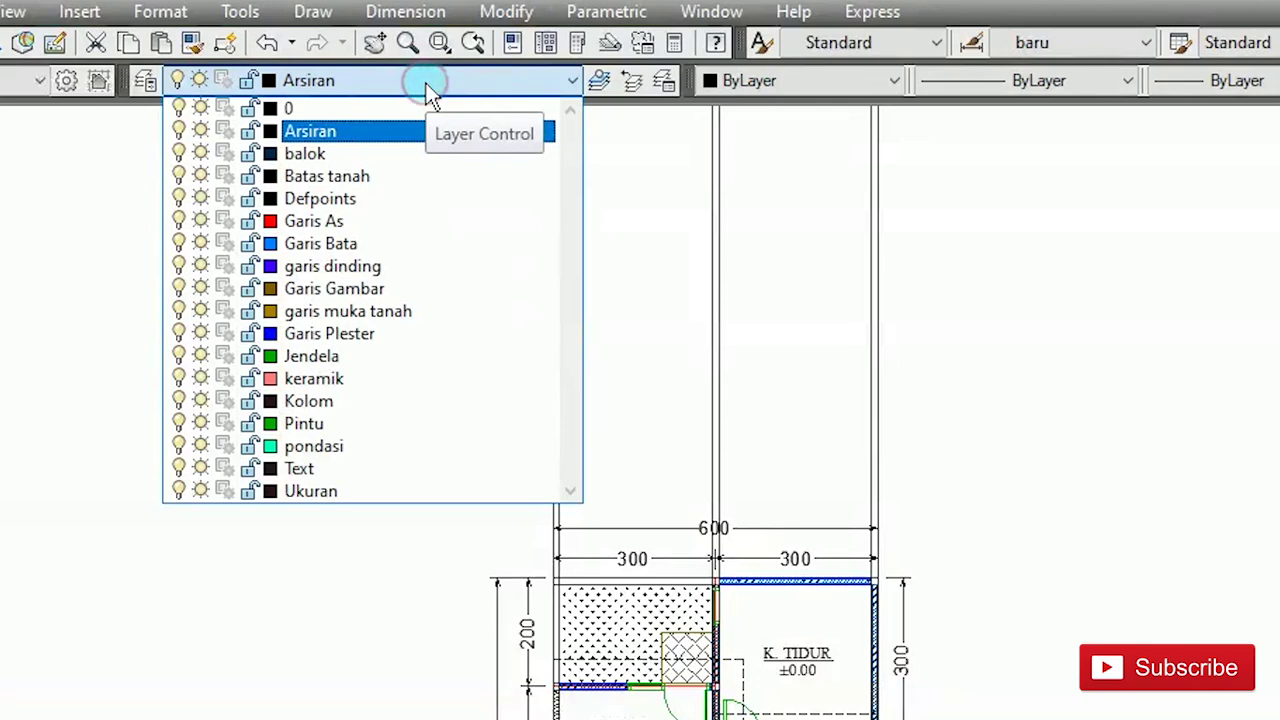
{"action": "left_click", "coordinate": [400, 310]}
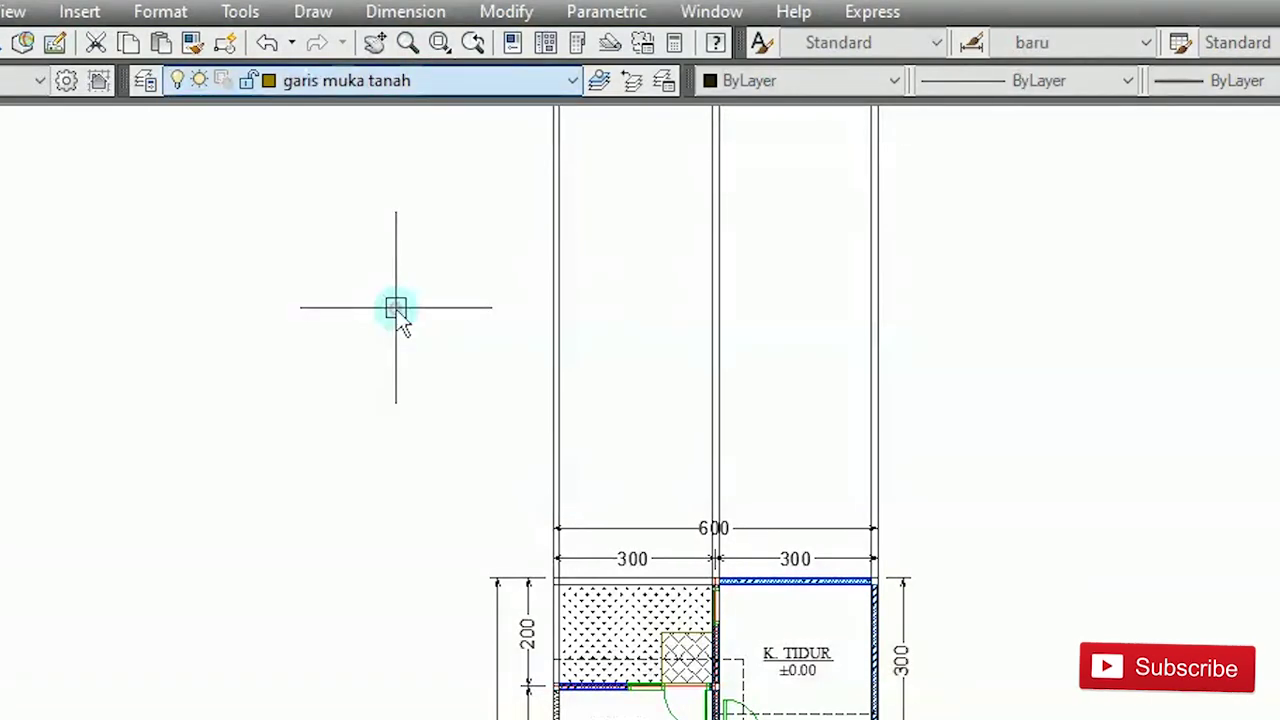
{"action": "type", "text": "l"}
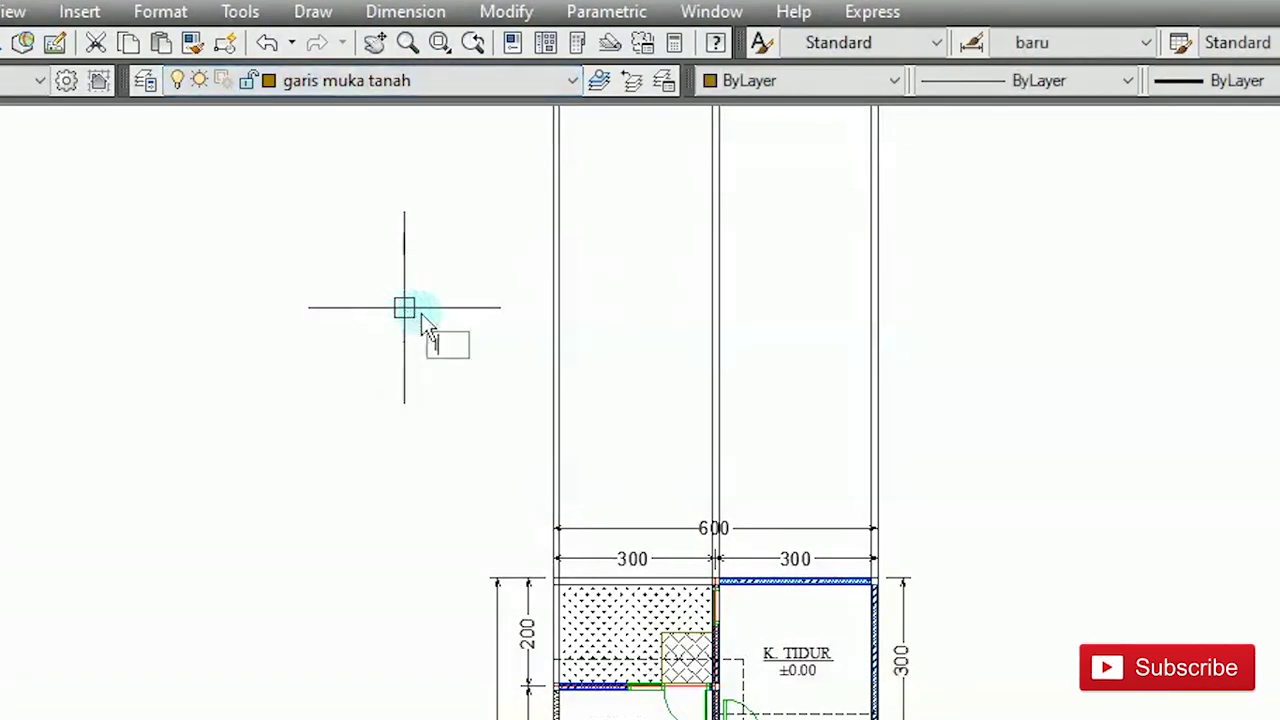
{"action": "key", "text": "Return"}
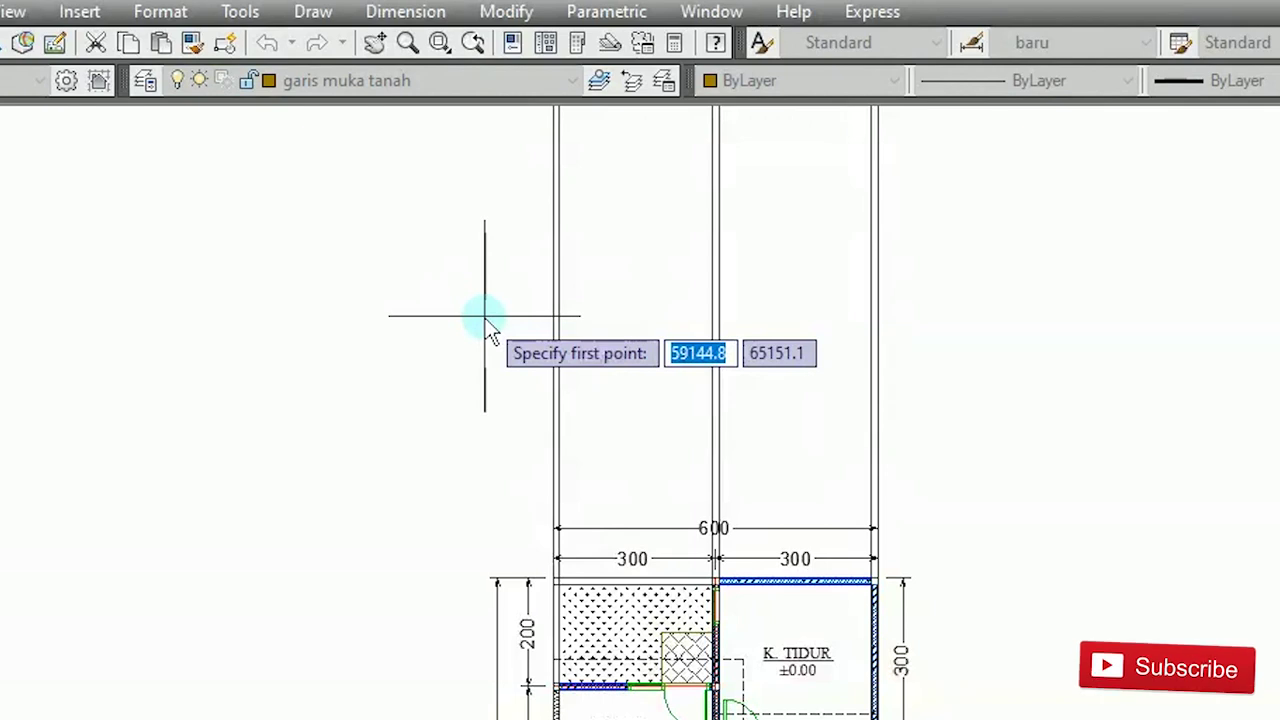
{"action": "left_click", "coordinate": [487, 387]}
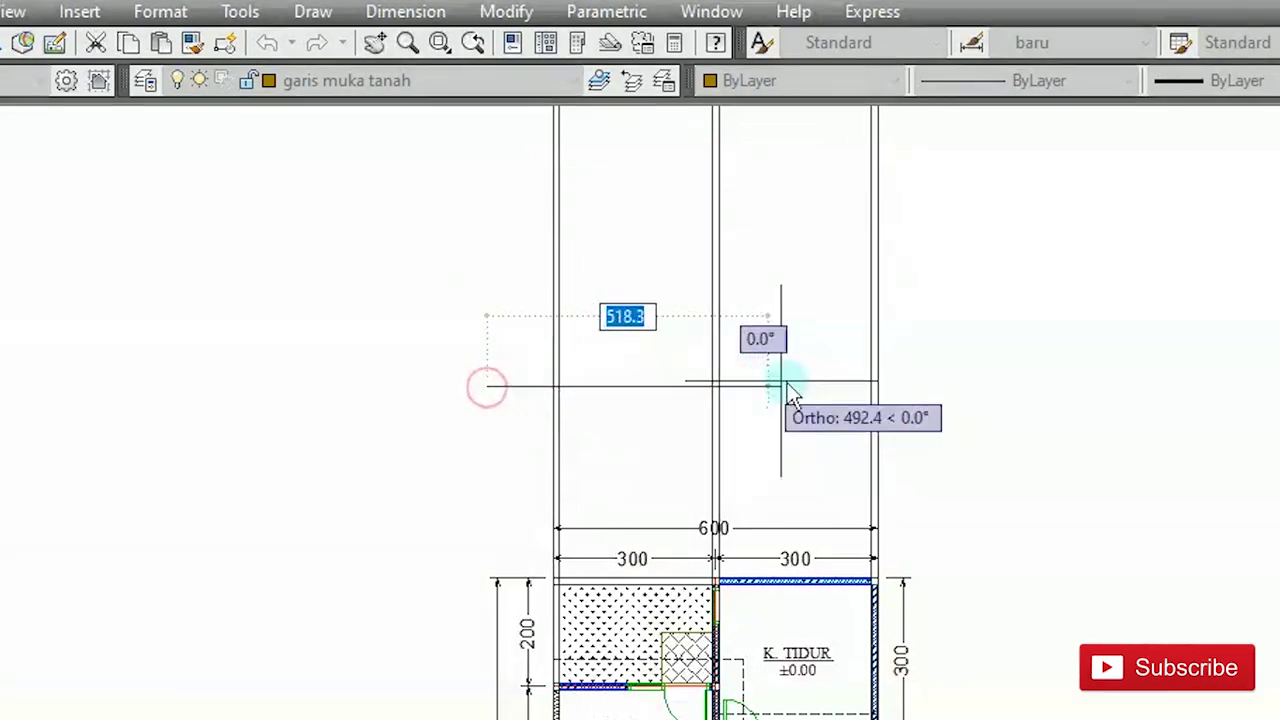
{"action": "left_click", "coordinate": [940, 394]}
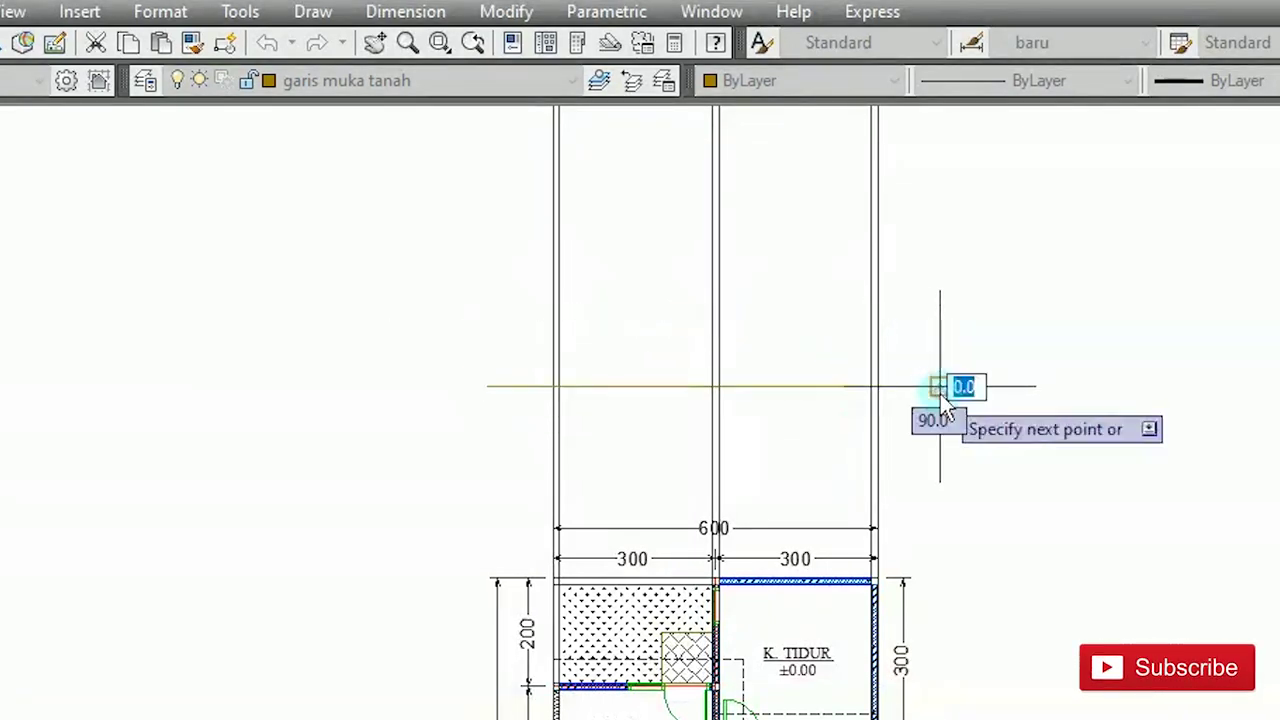
{"action": "key", "text": "Return"}
Step: Trim away the parts of the construction lines below the ground line, using the ground line as the cutting edge
{"action": "scroll", "coordinate": [940, 394], "scroll_direction": "up", "scroll_amount": 3}
{"action": "type", "text": "tr"}
{"action": "key", "text": "Return"}
{"action": "left_click", "coordinate": [907, 388]}
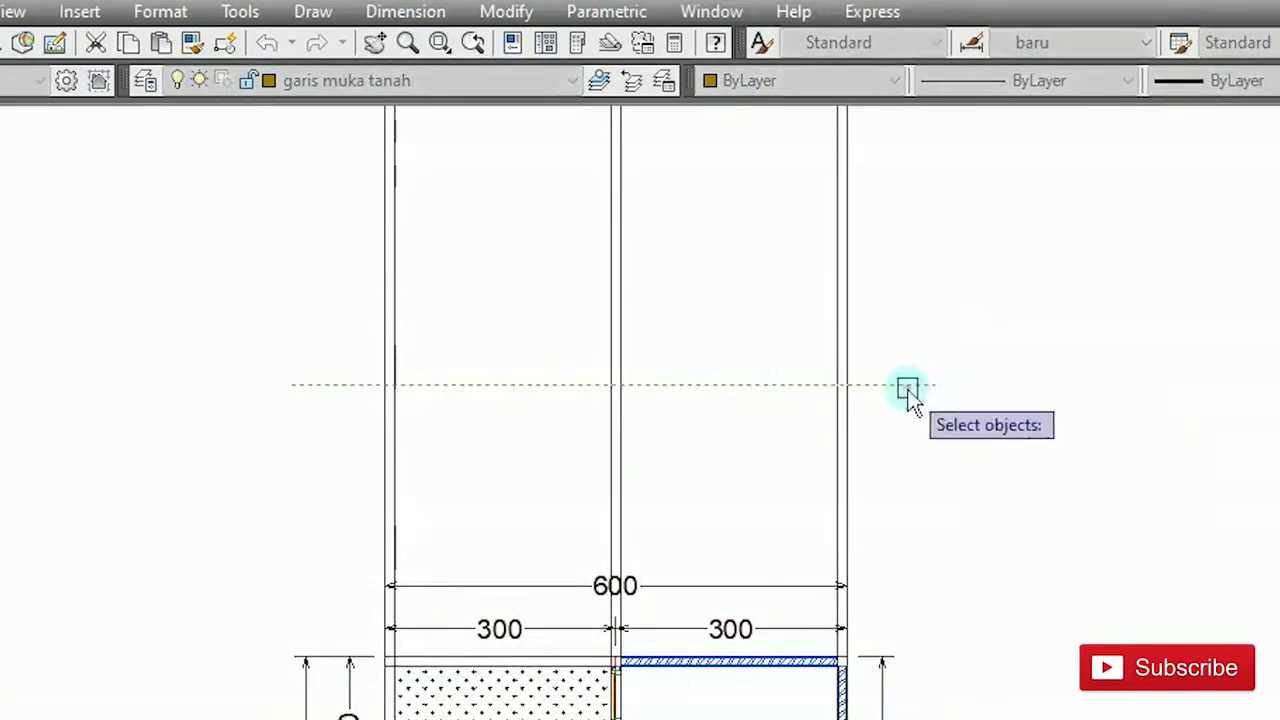
{"action": "key", "text": "Return"}
{"action": "left_click", "coordinate": [901, 433]}
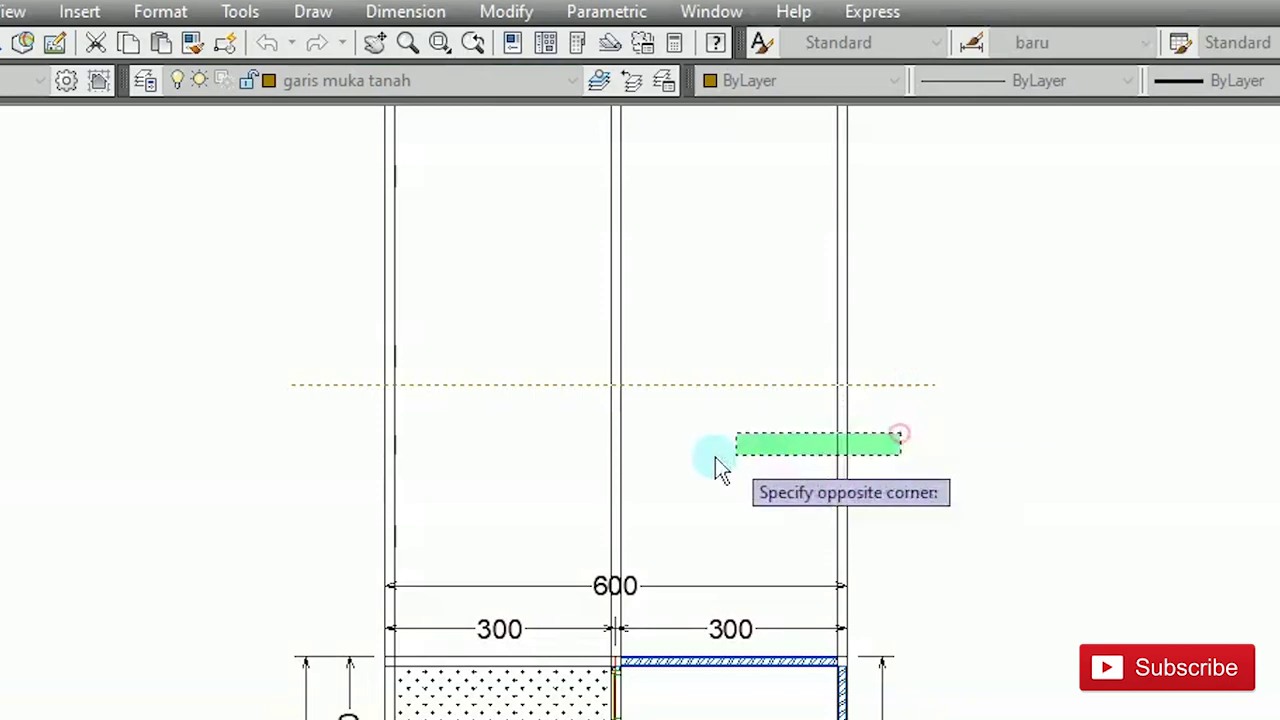
{"action": "left_click", "coordinate": [327, 458]}
{"action": "key", "text": "Escape"}
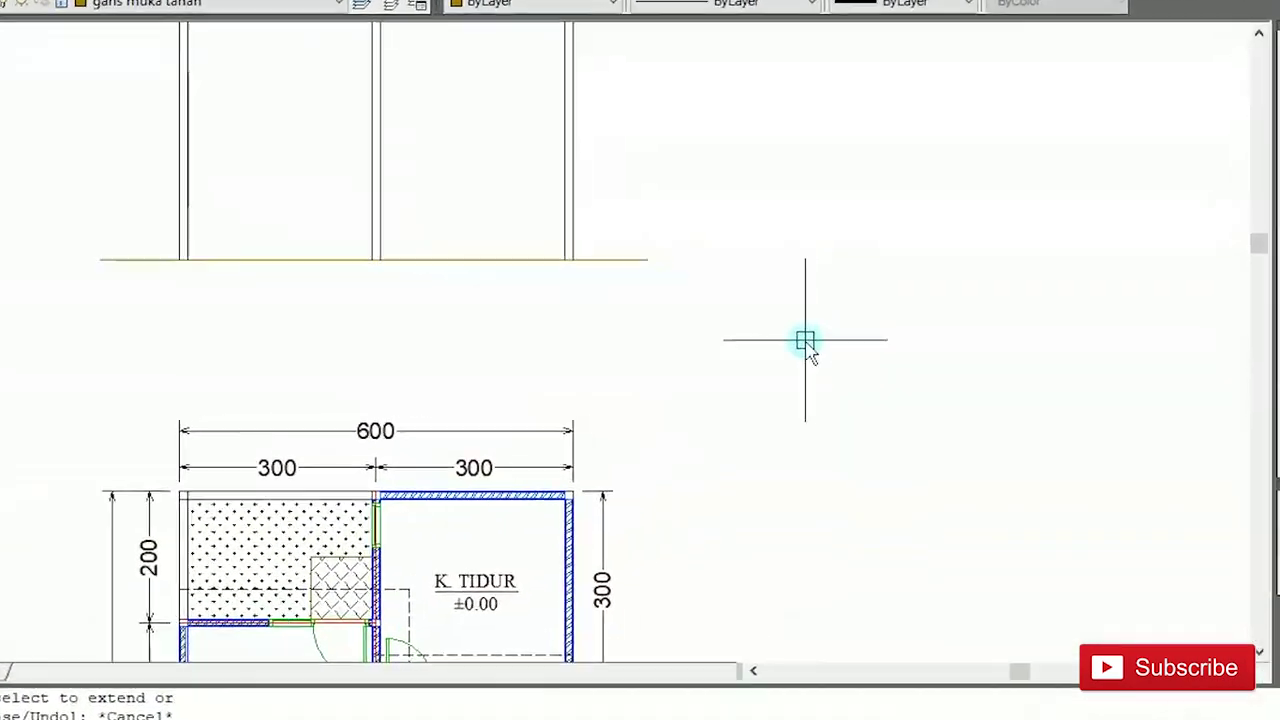
Step: Draw a vertical section line through the DAPUR, R. KELUARGA and R. TAMU rooms, extending beyond both ends of the floor plan
{"action": "scroll", "coordinate": [886, 344], "scroll_direction": "down", "scroll_amount": 1}
{"action": "mouse_move", "coordinate": [891, 344]}
{"action": "middle_mouse_down"}
{"action": "mouse_move", "coordinate": [793, 185]}
{"action": "mouse_move", "coordinate": [761, 165]}
{"action": "middle_mouse_up"}
{"action": "scroll", "coordinate": [761, 165], "scroll_direction": "down", "scroll_amount": 1}
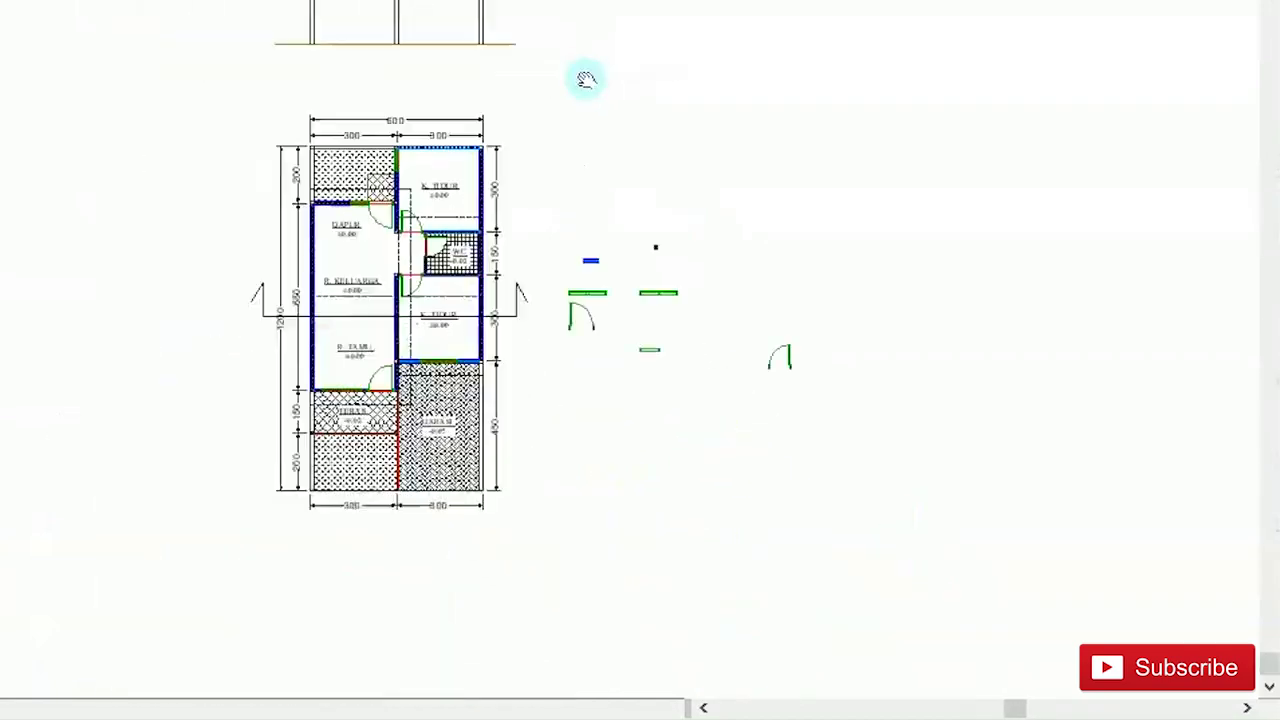
{"action": "middle_click_drag", "start_coordinate": [660, 111], "coordinate": [599, 146]}
{"action": "scroll", "coordinate": [424, 380], "scroll_direction": "up", "scroll_amount": 2}
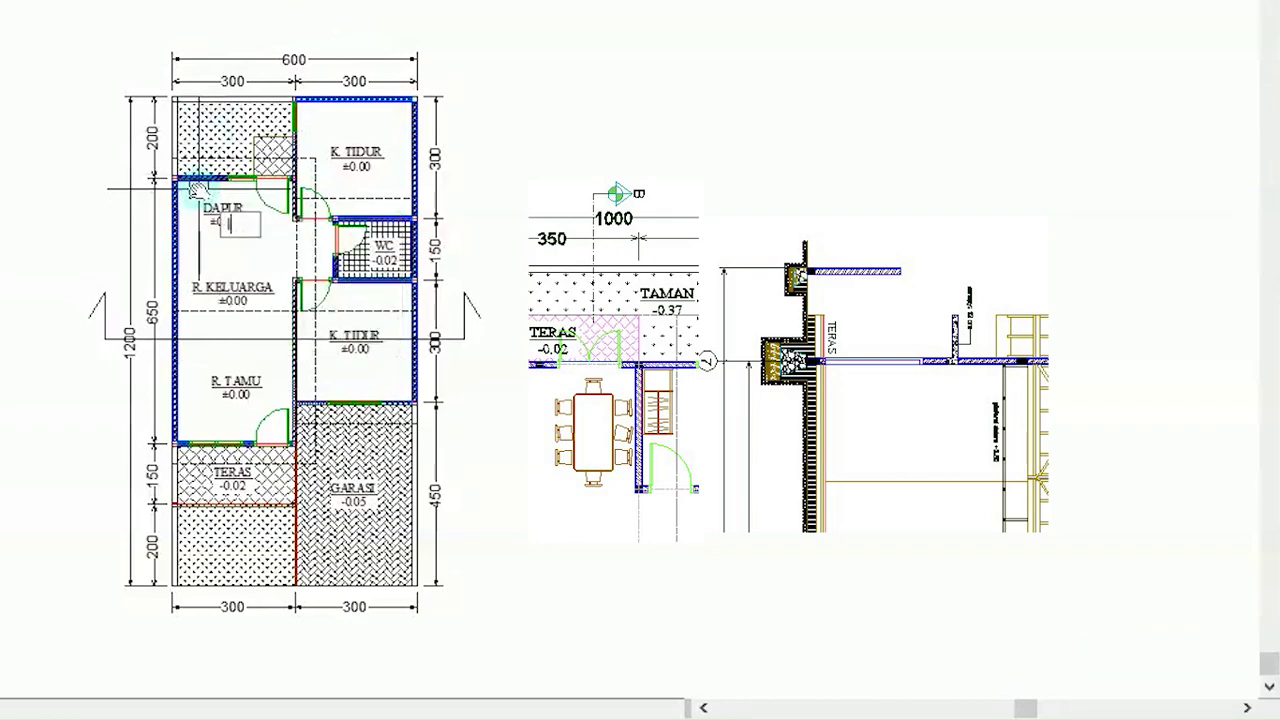
{"action": "type", "text": "l"}
{"action": "key", "text": "Return"}
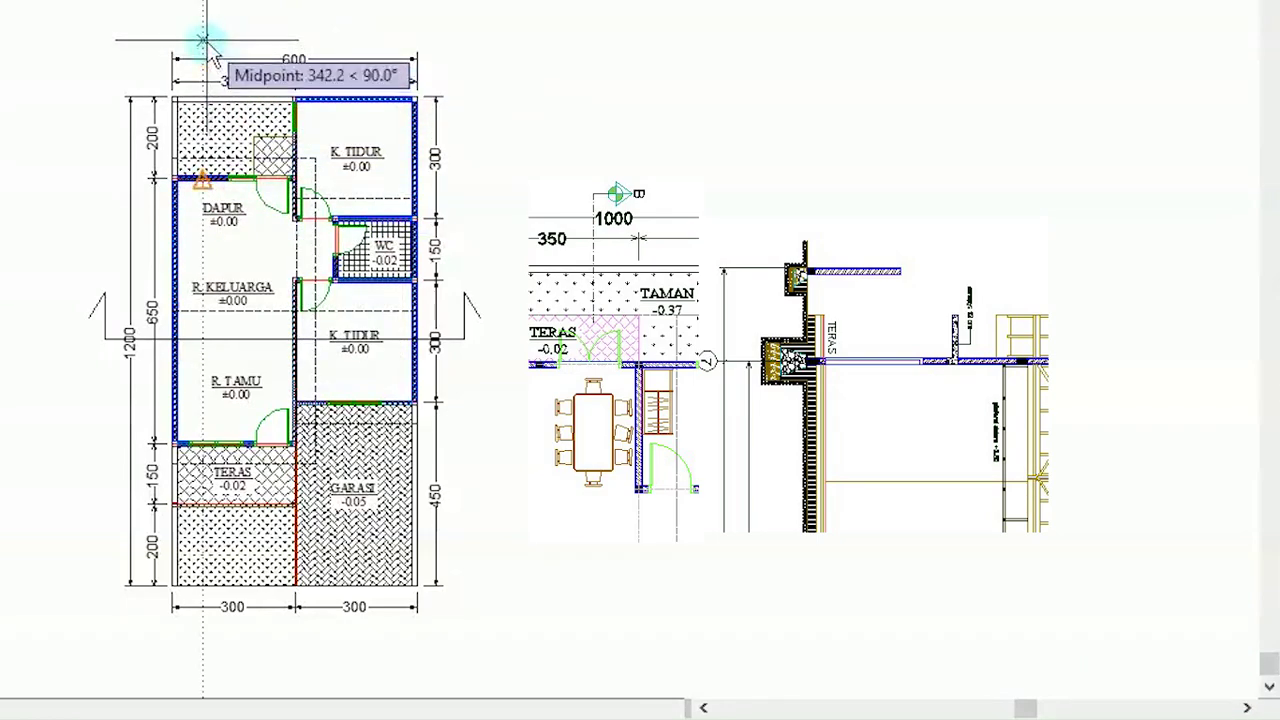
{"action": "scroll", "coordinate": [208, 46], "scroll_direction": "up", "scroll_amount": 2}
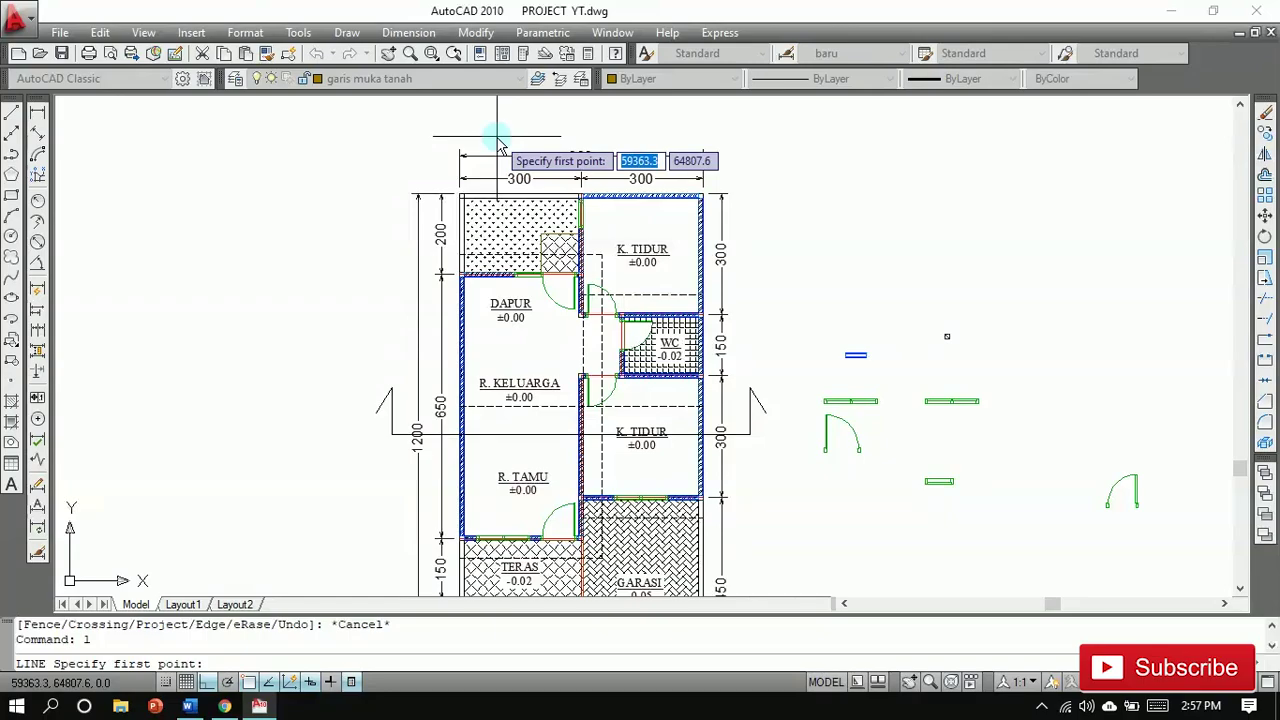
{"action": "left_click", "coordinate": [498, 140]}
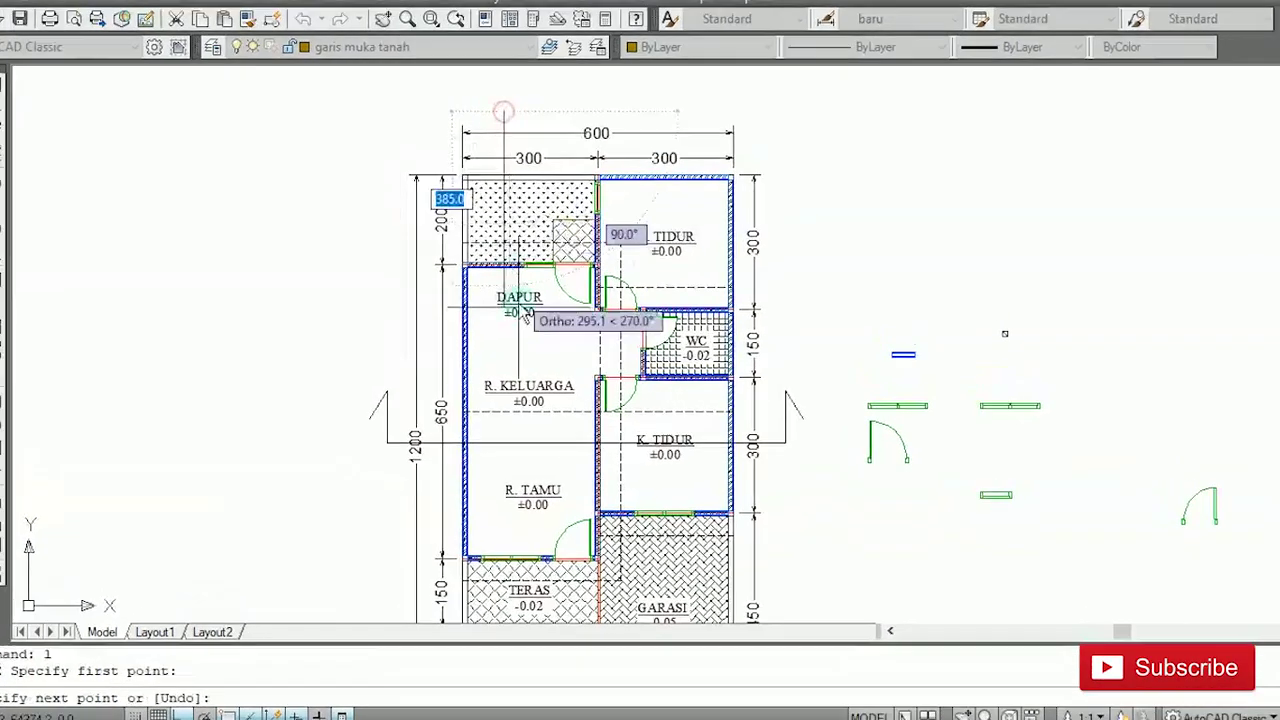
{"action": "scroll", "coordinate": [515, 420], "scroll_direction": "down", "scroll_amount": 3}
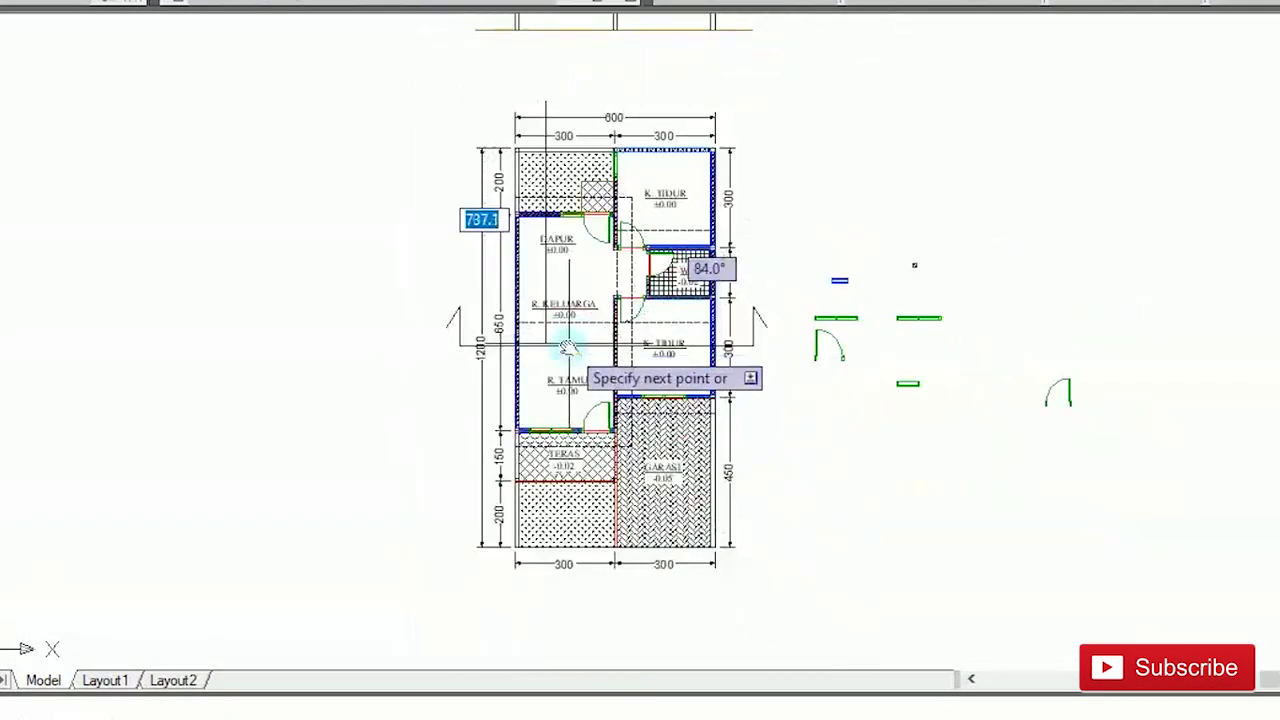
{"action": "left_click", "coordinate": [543, 600]}
{"action": "scroll", "coordinate": [543, 600], "scroll_direction": "up", "scroll_amount": 2}
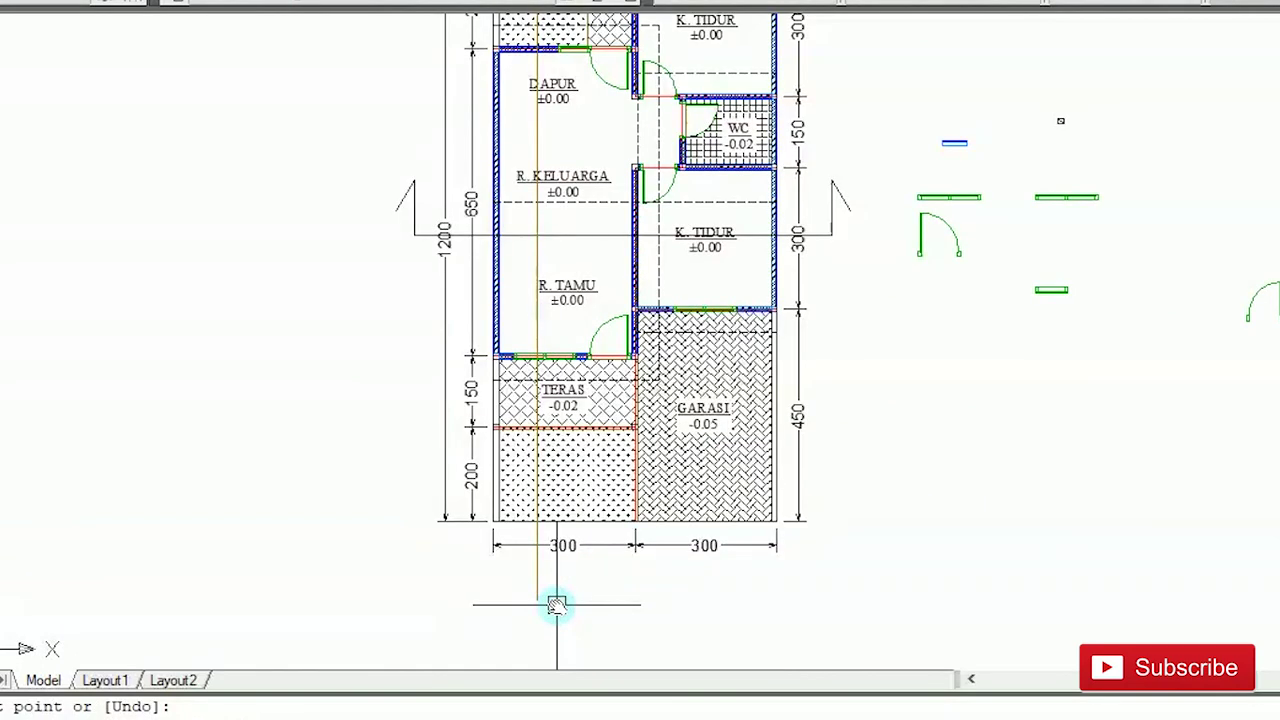
{"action": "key", "text": "Escape"}
Step: Add a horizontal tick rightward from the vertical section line's lower end and a short slanted arrow stroke from its tip with ortho off
{"action": "key", "text": "Return"}
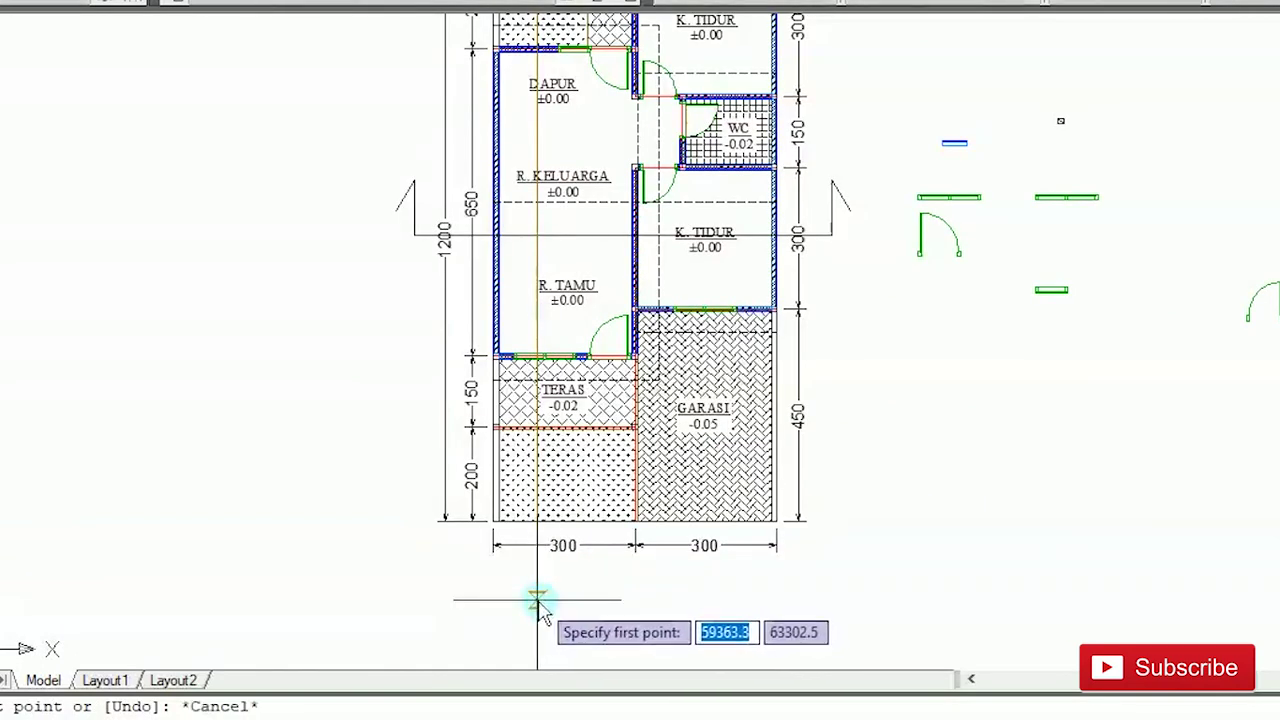
{"action": "left_click", "coordinate": [537, 600]}
{"action": "left_click", "coordinate": [610, 600]}
{"action": "key", "text": "Return"}
{"action": "key", "text": "Return"}
{"action": "key", "text": "Escape"}
{"action": "scroll", "coordinate": [610, 601], "scroll_direction": "up", "scroll_amount": 3}
{"action": "key", "text": "F8"}
{"action": "left_click", "coordinate": [552, 634]}
{"action": "key", "text": "Escape"}
Step: Mirror the lower tick and arrow stroke onto the vertical section line's upper end, keeping the source objects
{"action": "scroll", "coordinate": [667, 600], "scroll_direction": "down", "scroll_amount": 2}
{"action": "middle_click_drag", "start_coordinate": [662, 584], "coordinate": [649, 511]}
{"action": "left_click", "coordinate": [471, 507]}
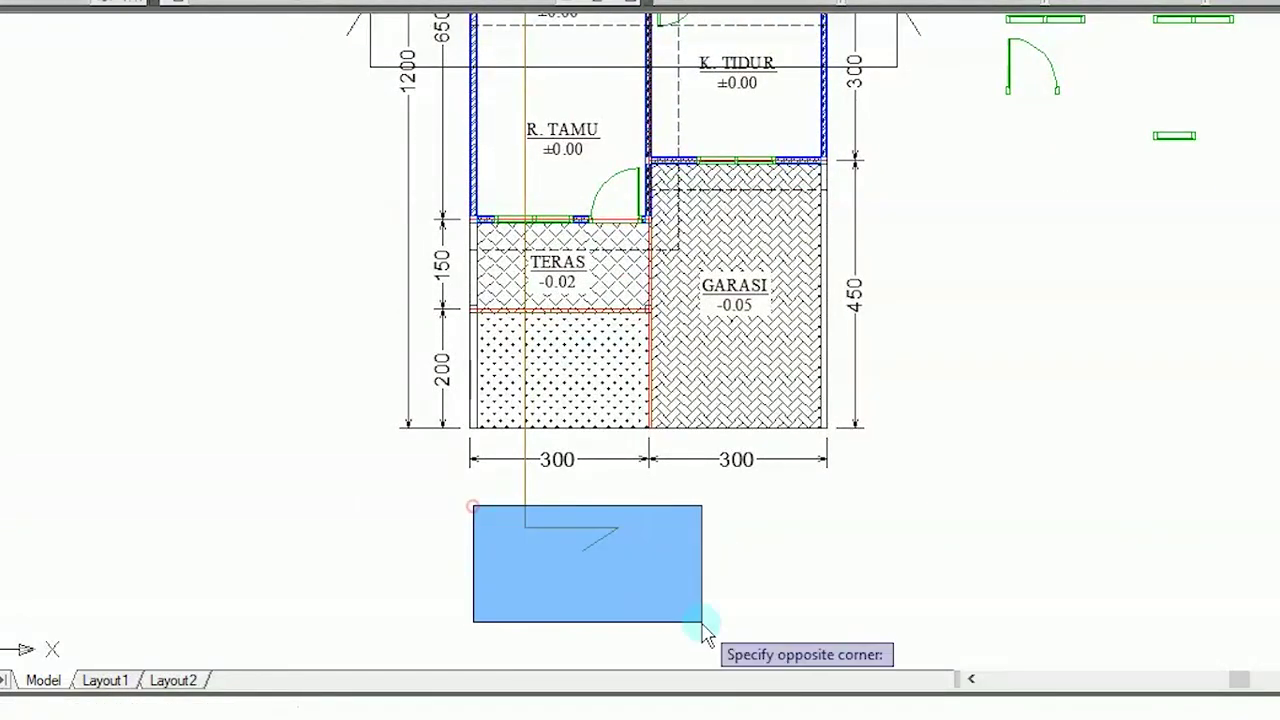
{"action": "left_click", "coordinate": [706, 623]}
{"action": "scroll", "coordinate": [620, 429], "scroll_direction": "down", "scroll_amount": 2}
{"action": "key", "text": "Return"}
{"action": "left_click", "coordinate": [546, 402]}
{"action": "left_click", "coordinate": [300, 388]}
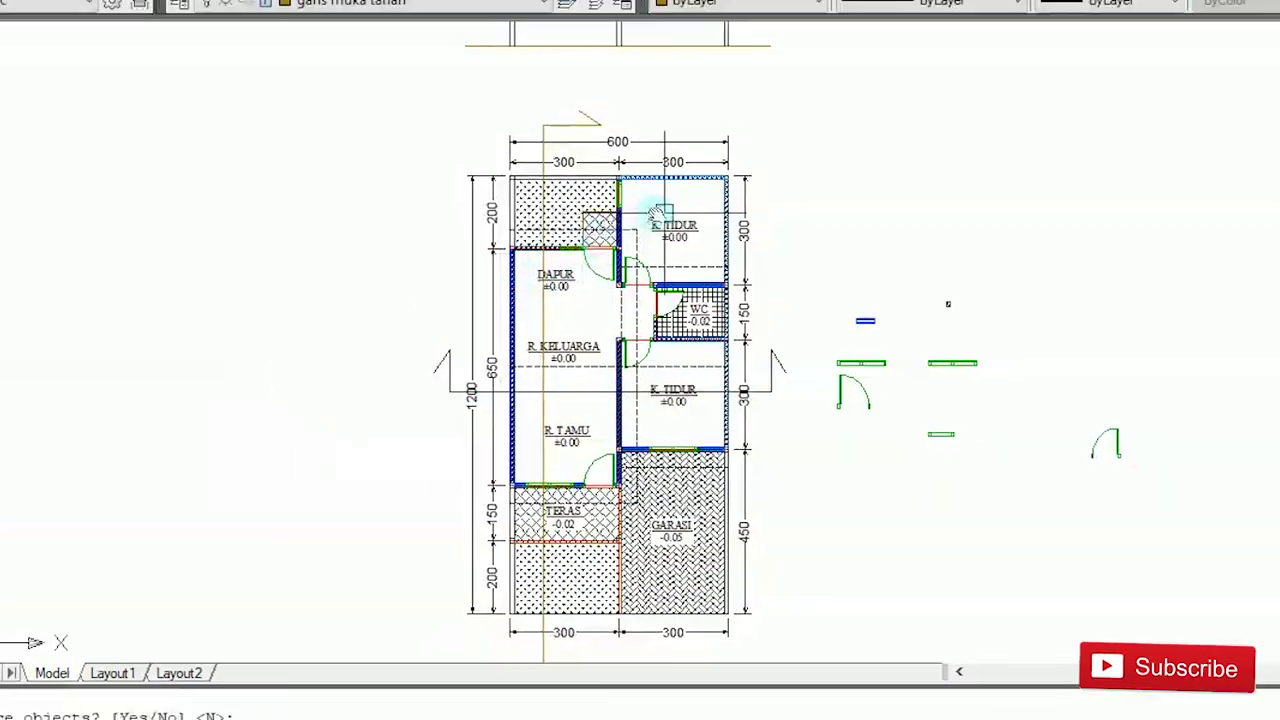
{"action": "key", "text": "Return"}
Step: Copy the whole floor plan with its dimensions and section marks to the empty area right of the loose door and window symbols
{"action": "type", "text": "c"}
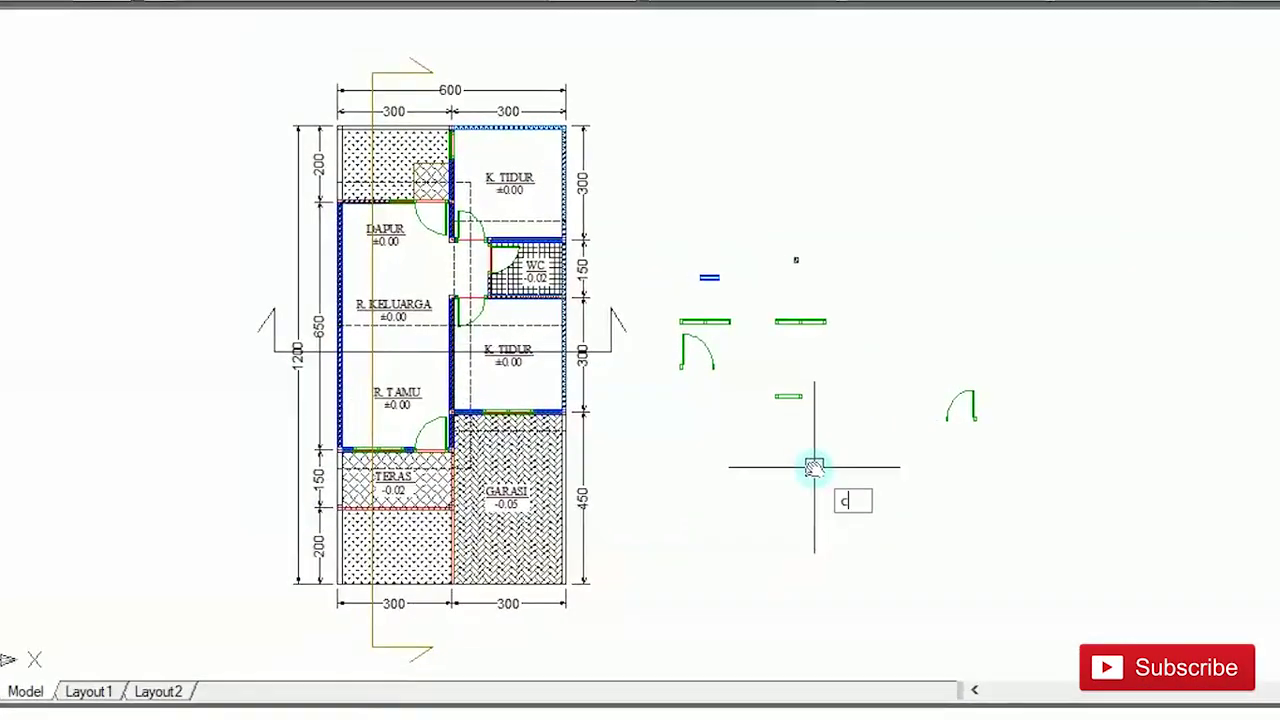
{"action": "scroll", "coordinate": [815, 477], "scroll_direction": "down", "scroll_amount": 2}
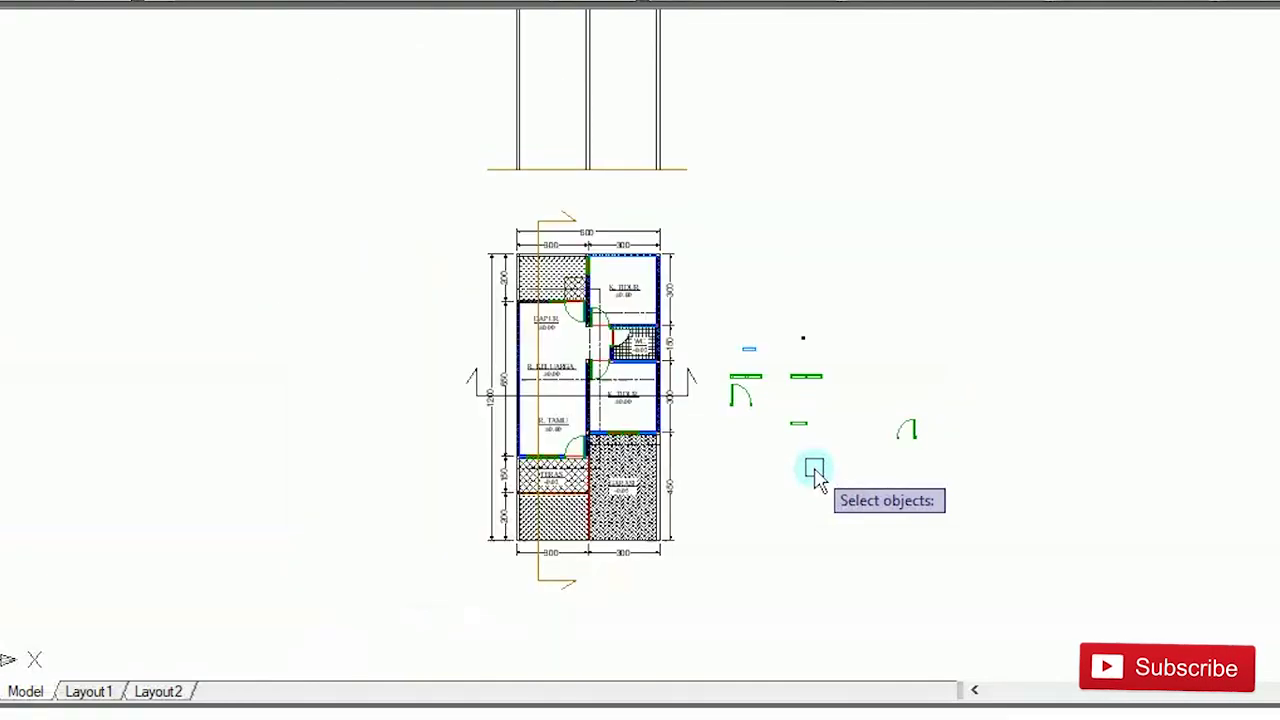
{"action": "left_click", "coordinate": [414, 200]}
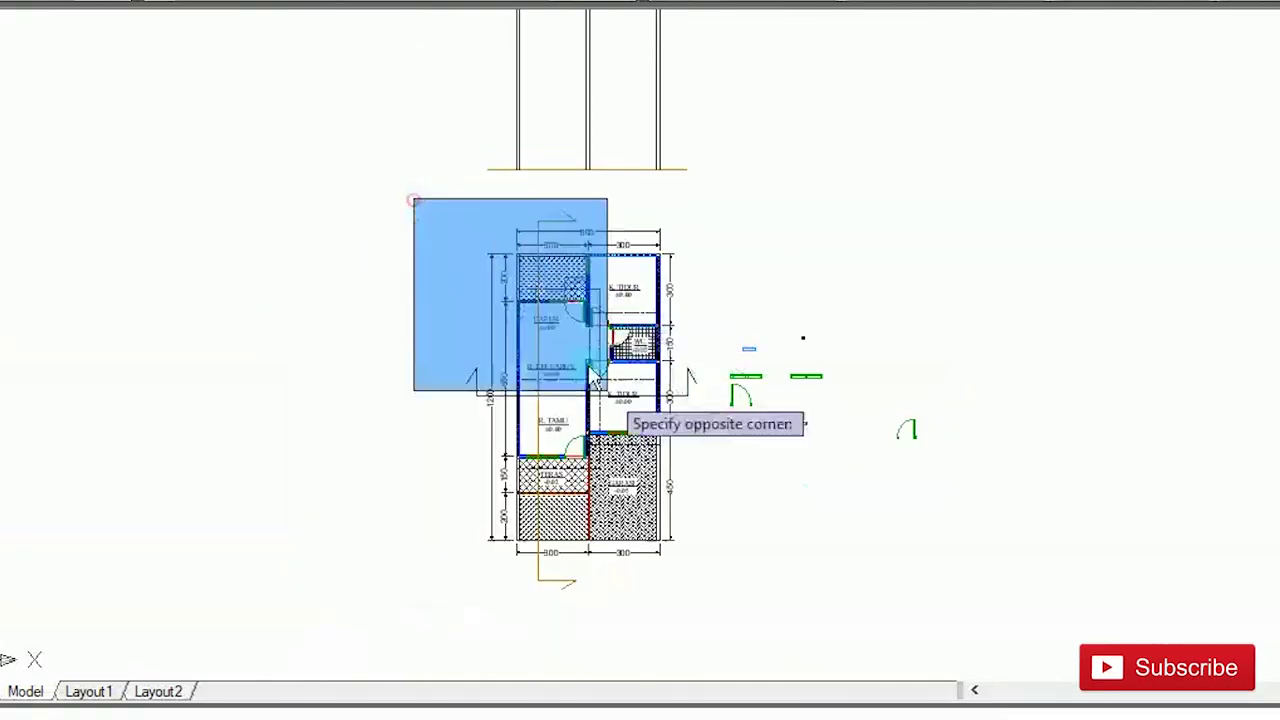
{"action": "left_click", "coordinate": [703, 614]}
{"action": "type", "text": "m"}
{"action": "key", "text": "Return"}
{"action": "left_click", "coordinate": [678, 607]}
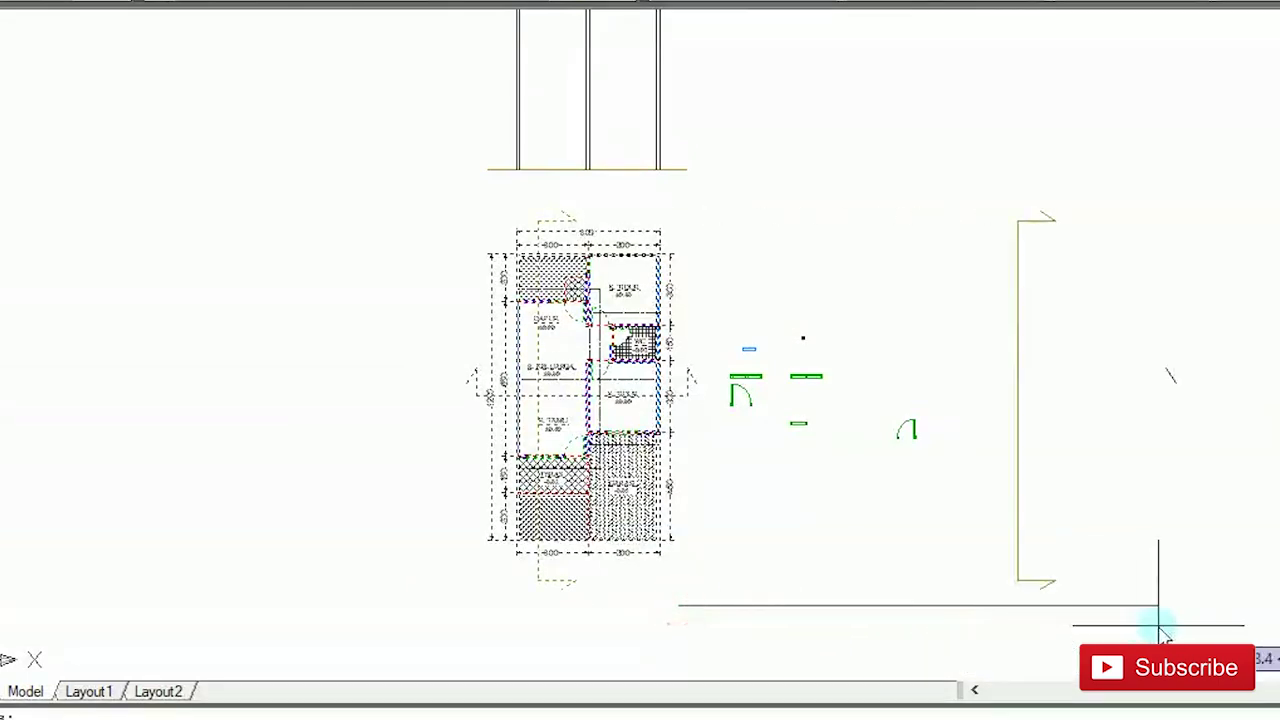
{"action": "left_click", "coordinate": [1229, 625]}
{"action": "key", "text": "Return"}
Step: Rotate the copied floor plan with its section marks 90° counterclockwise
{"action": "middle_click_drag", "start_coordinate": [1204, 548], "coordinate": [667, 530]}
{"action": "key", "text": "Return"}
{"action": "left_click", "coordinate": [432, 164]}
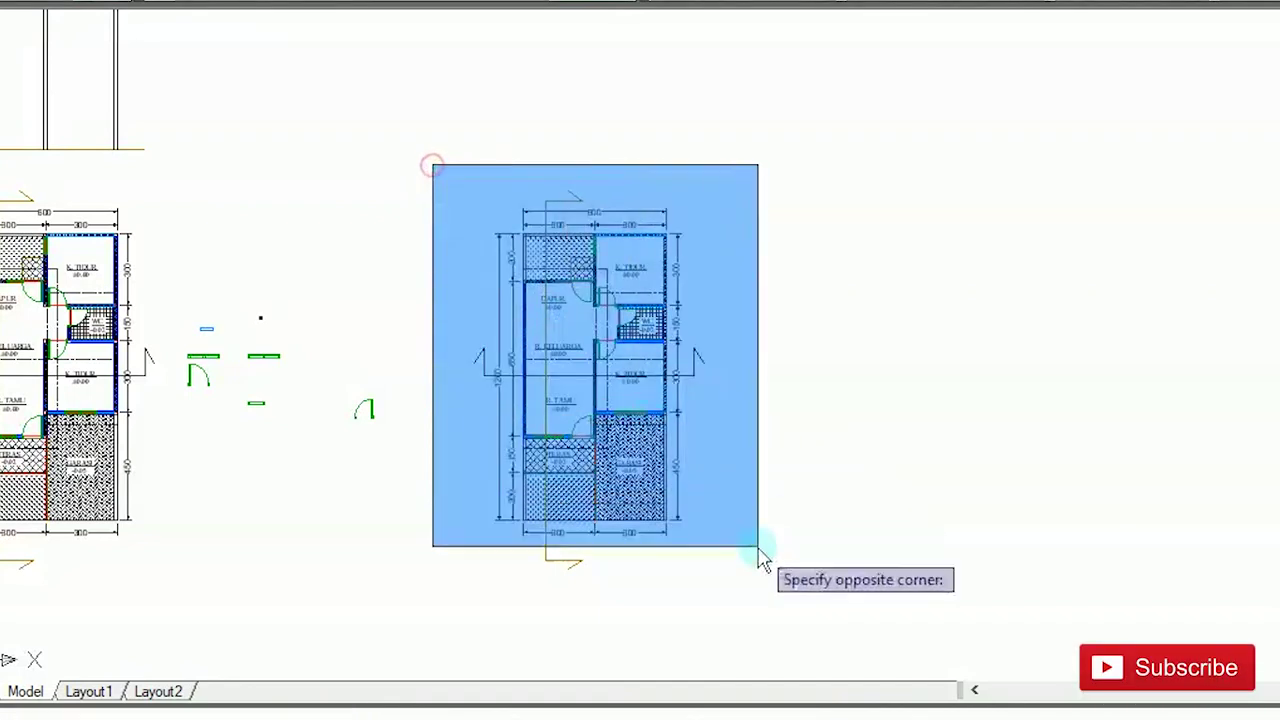
{"action": "left_click", "coordinate": [792, 623]}
{"action": "key", "text": "Return"}
{"action": "left_click", "coordinate": [586, 381]}
{"action": "left_click", "coordinate": [647, 93]}
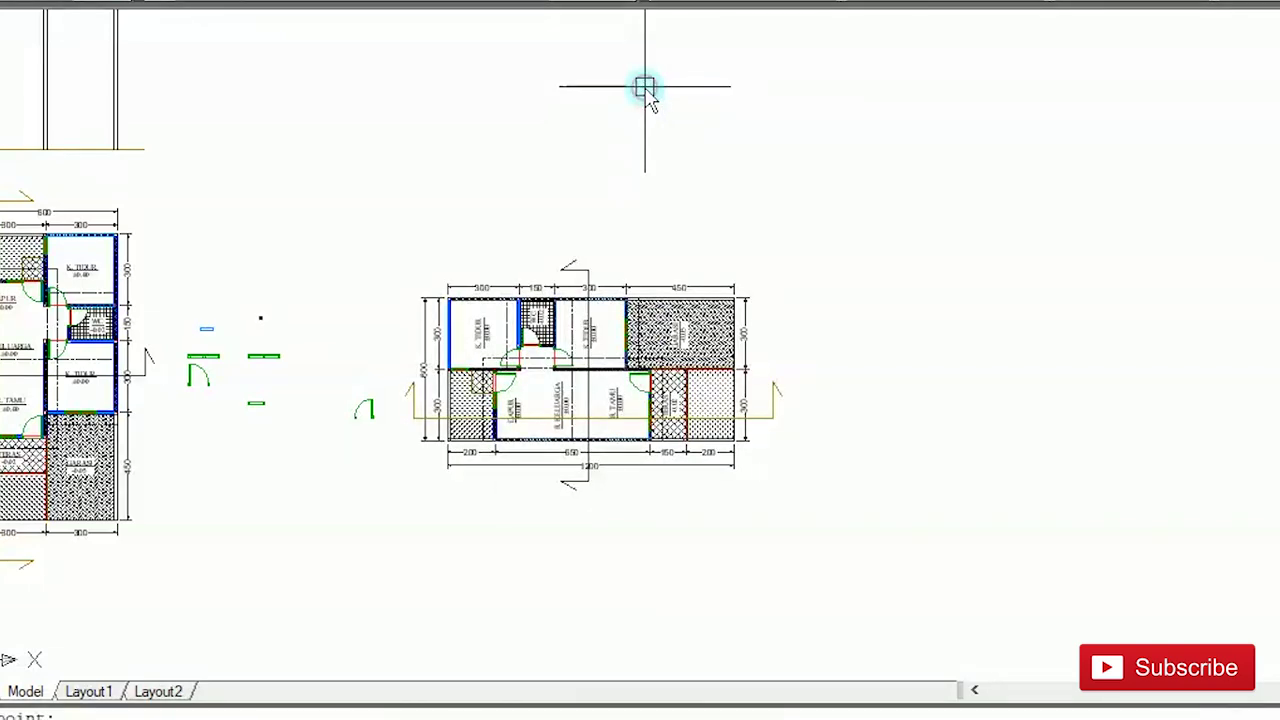
Step: Draw a vertical construction line on the rotated plan where the long section line meets the outer face of the wall beside DAPUR's yard
{"action": "scroll", "coordinate": [455, 452], "scroll_direction": "up", "scroll_amount": 3}
{"action": "middle_click_drag", "start_coordinate": [482, 462], "coordinate": [512, 555]}
{"action": "type", "text": "x"}
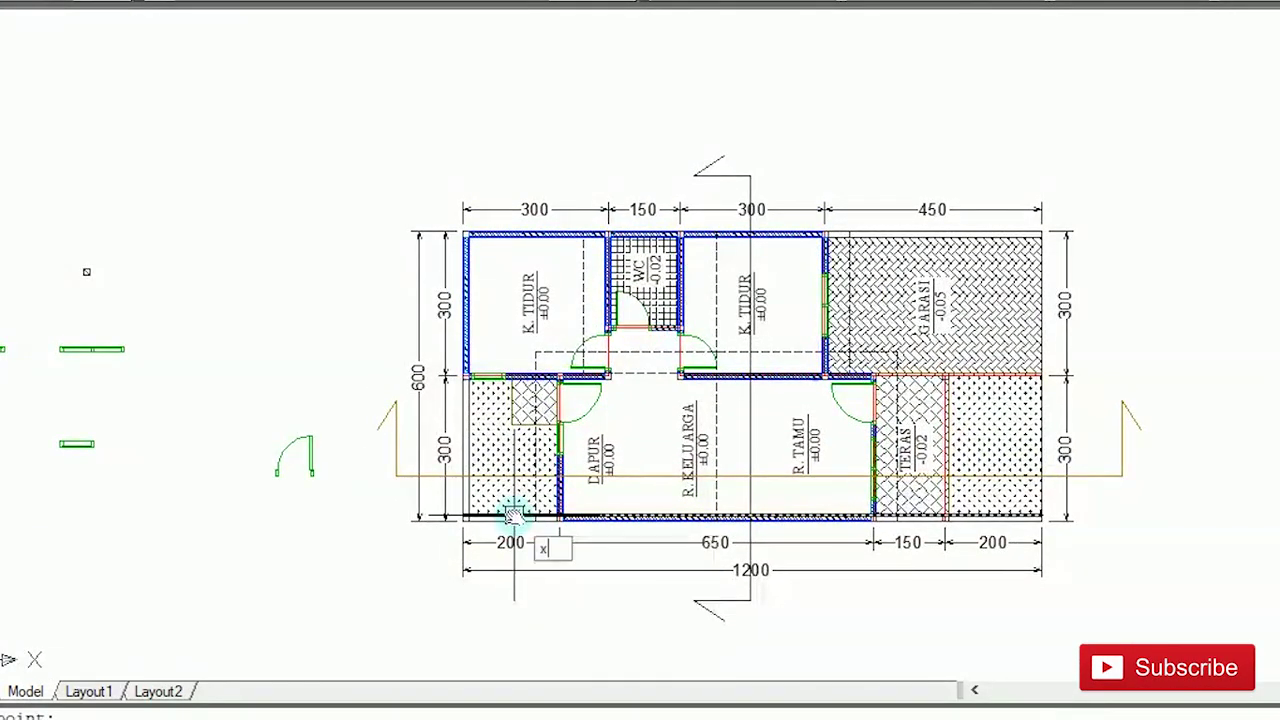
{"action": "type", "text": "l"}
{"action": "key", "text": "Return"}
{"action": "scroll", "coordinate": [460, 480], "scroll_direction": "up", "scroll_amount": 5}
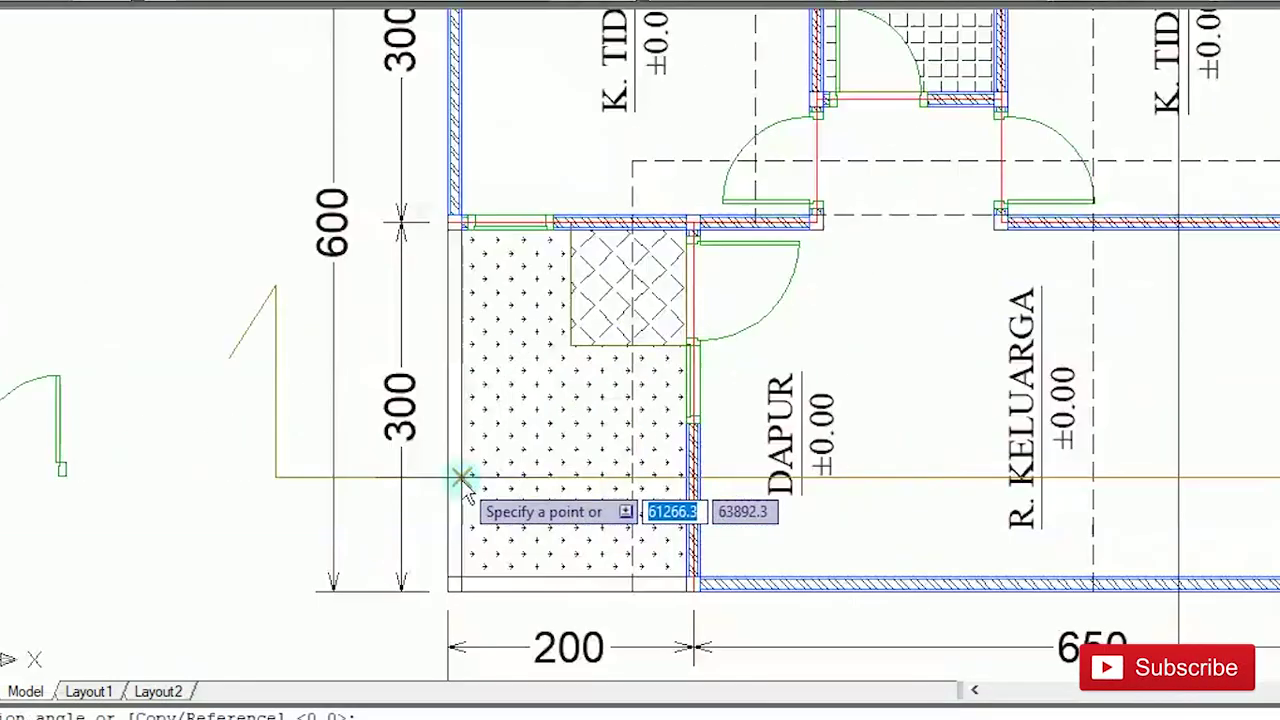
{"action": "left_click", "coordinate": [447, 480]}
{"action": "left_click", "coordinate": [445, 440]}
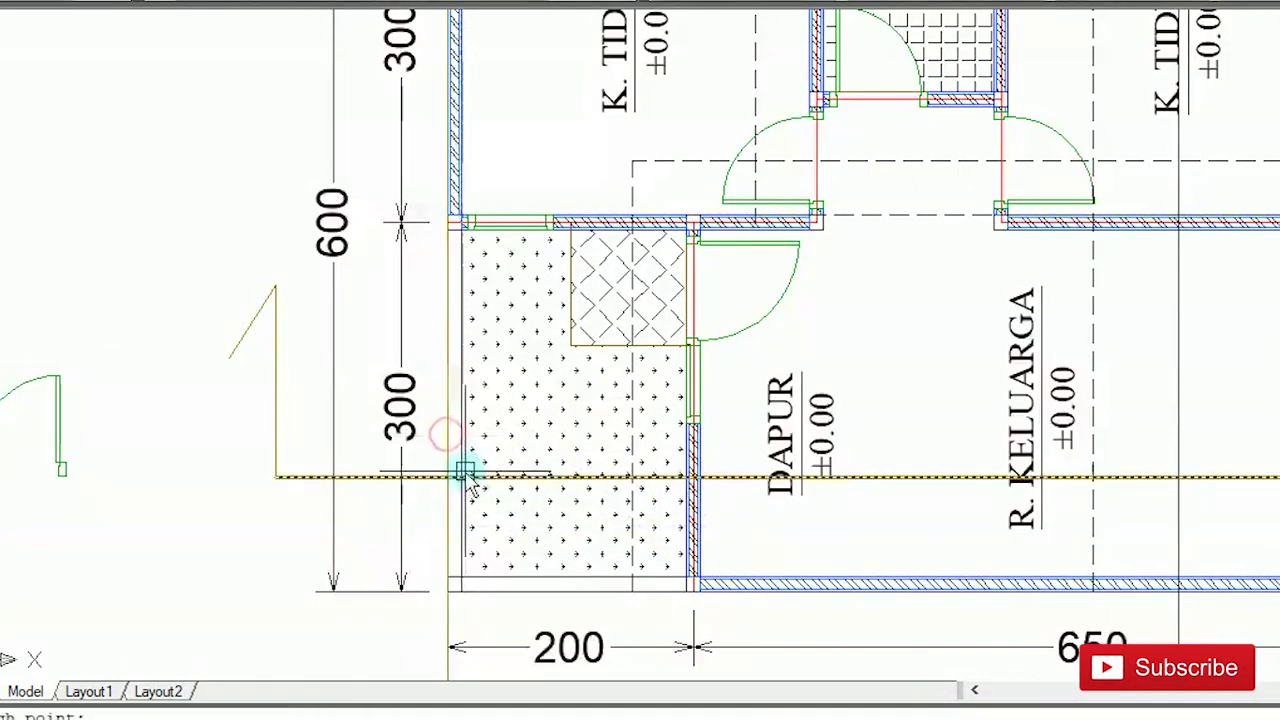
Step: Copy the vertical construction line from the yard's outer face to its inner face and both faces of the wall beside DAPUR
{"action": "scroll", "coordinate": [459, 470], "scroll_direction": "up", "scroll_amount": 2}
{"action": "type", "text": "co"}
{"action": "key", "text": "Return"}
{"action": "left_click", "coordinate": [436, 444]}
{"action": "key", "text": "Return"}
{"action": "left_click", "coordinate": [436, 444]}
{"action": "left_click", "coordinate": [461, 459]}
{"action": "scroll", "coordinate": [735, 470], "scroll_direction": "up", "scroll_amount": 2}
{"action": "left_click", "coordinate": [797, 452]}
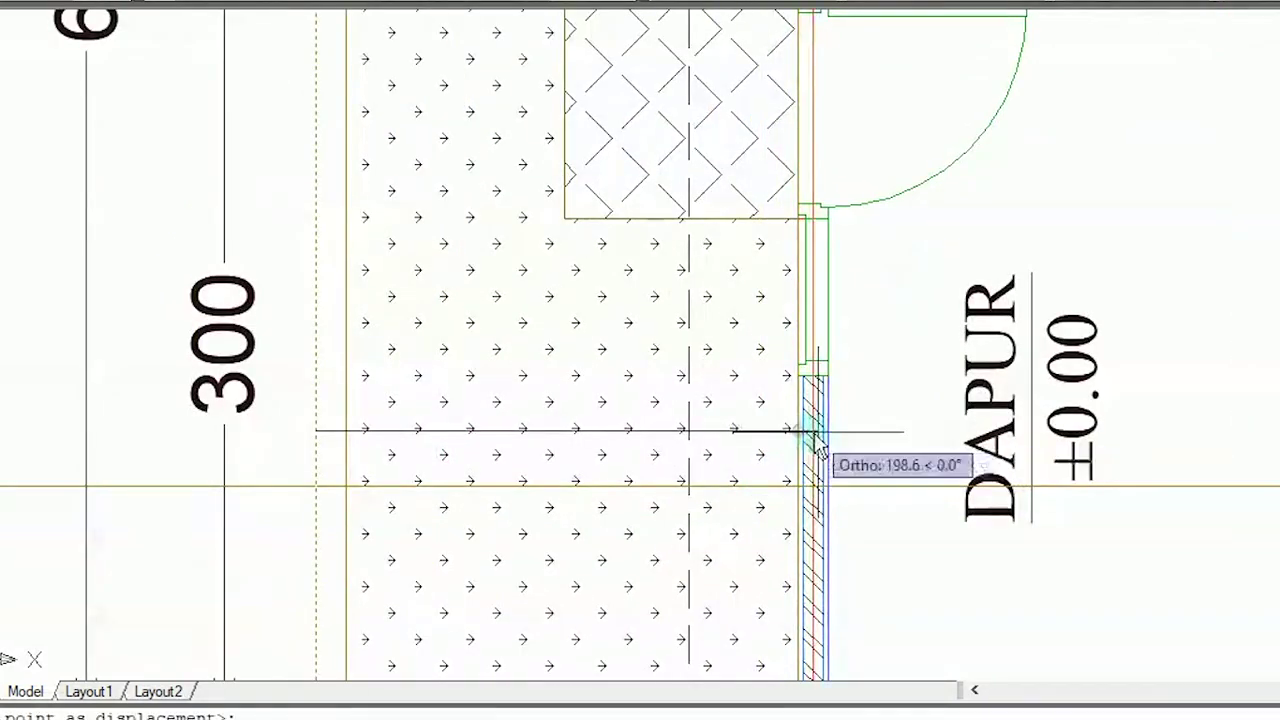
Step: Continue copying the construction line to the corridor wall edges, both faces of R. TAMU's front wall and the outer edge of TERAS
{"action": "scroll", "coordinate": [832, 442], "scroll_direction": "down", "scroll_amount": 3}
{"action": "middle_click_drag", "start_coordinate": [829, 434], "coordinate": [471, 423]}
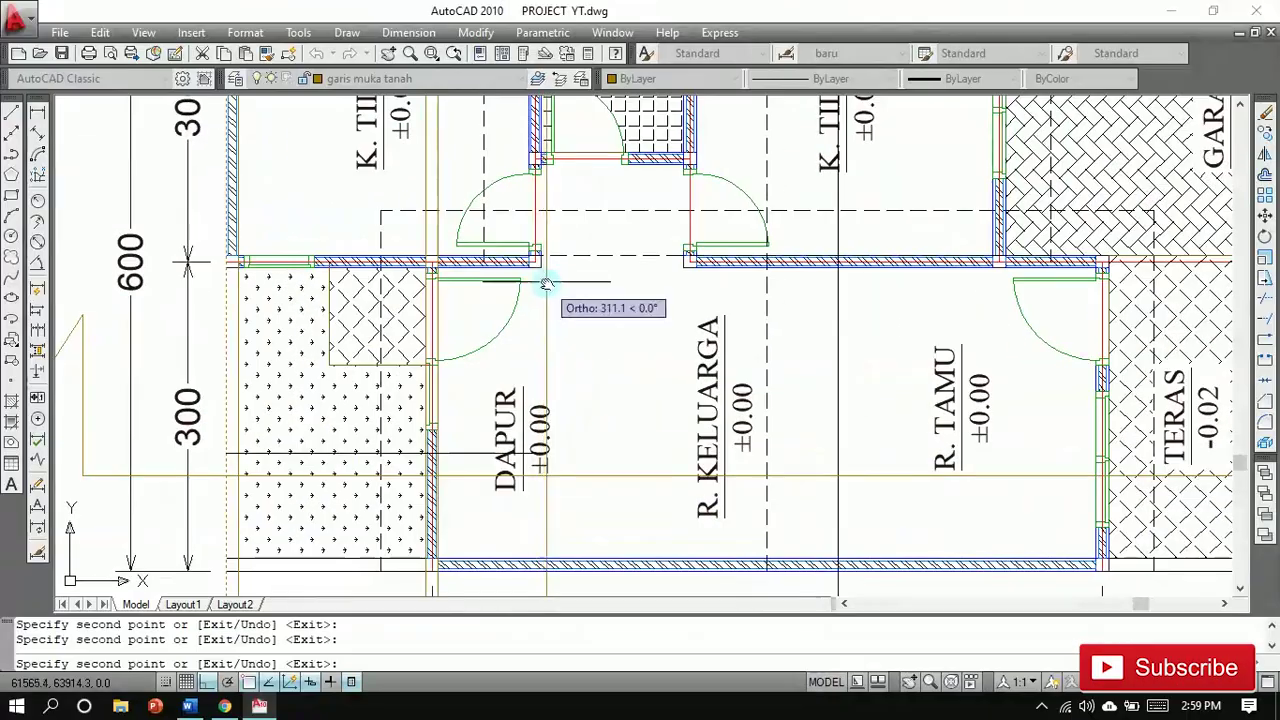
{"action": "left_click", "coordinate": [689, 285]}
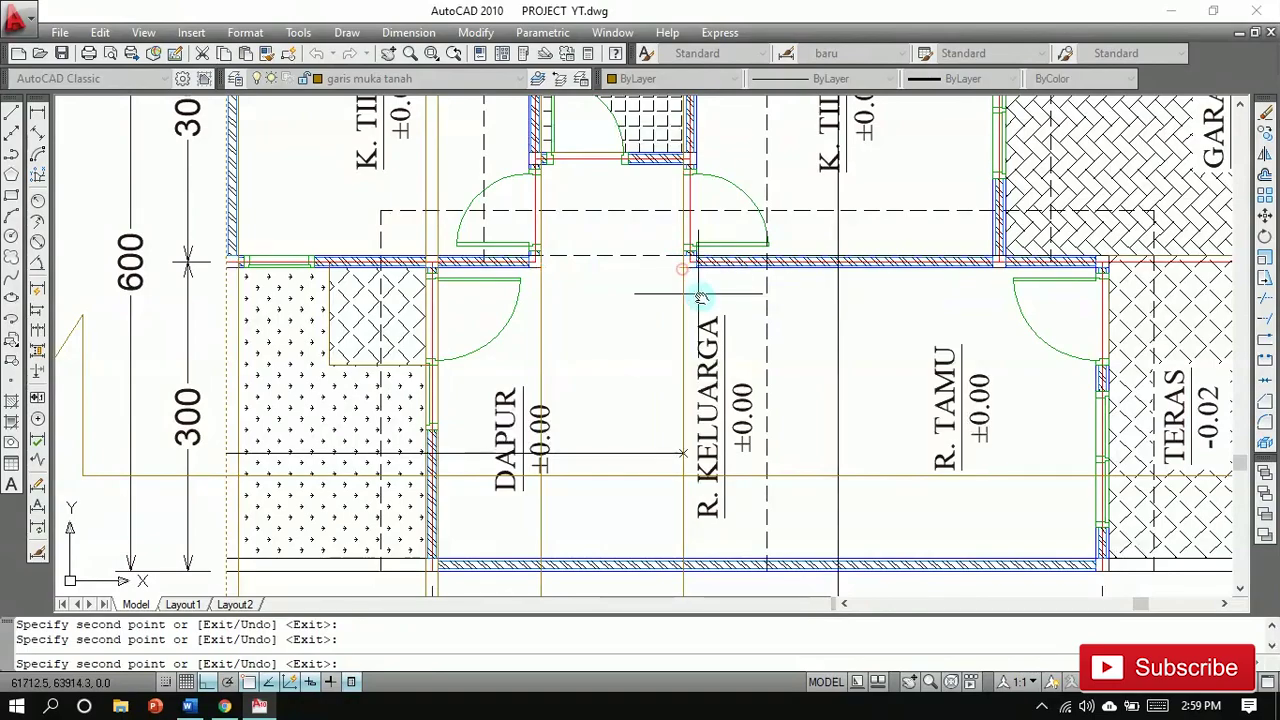
{"action": "scroll", "coordinate": [608, 346], "scroll_direction": "down", "scroll_amount": 2}
{"action": "scroll", "coordinate": [735, 420], "scroll_direction": "up", "scroll_amount": 4}
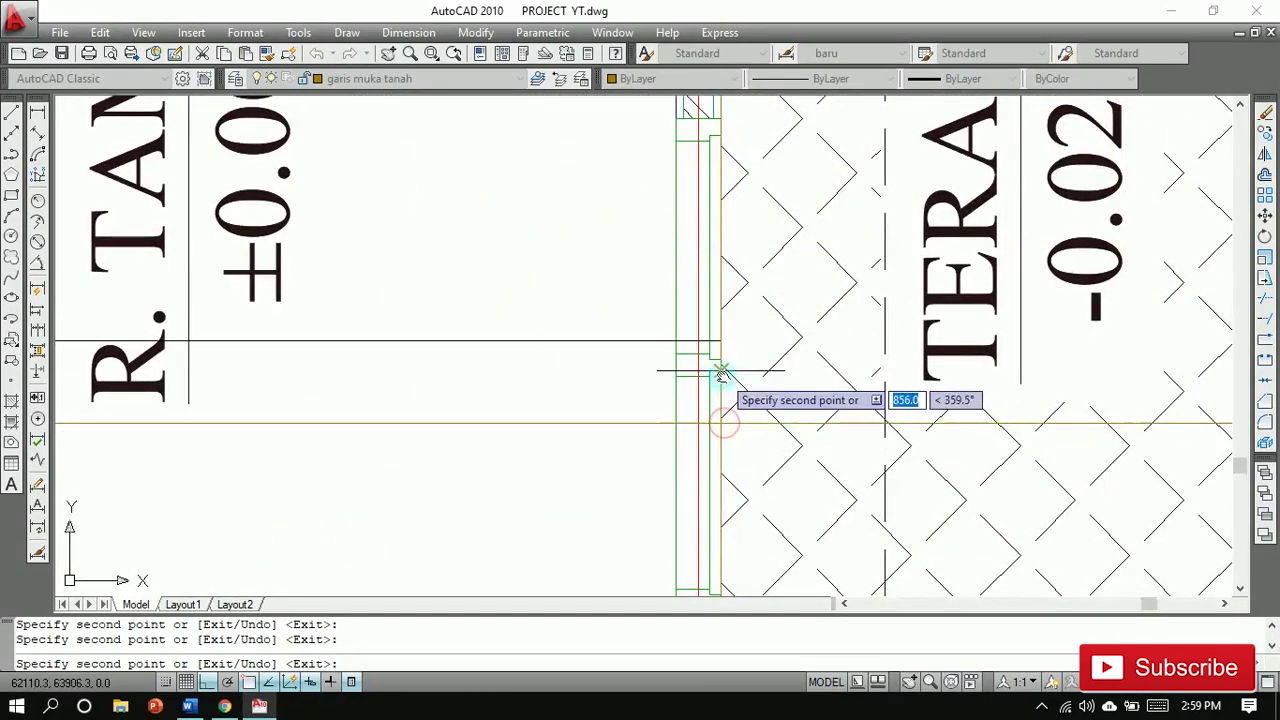
{"action": "scroll", "coordinate": [690, 402], "scroll_direction": "down", "scroll_amount": 4}
{"action": "scroll", "coordinate": [815, 408], "scroll_direction": "up", "scroll_amount": 2}
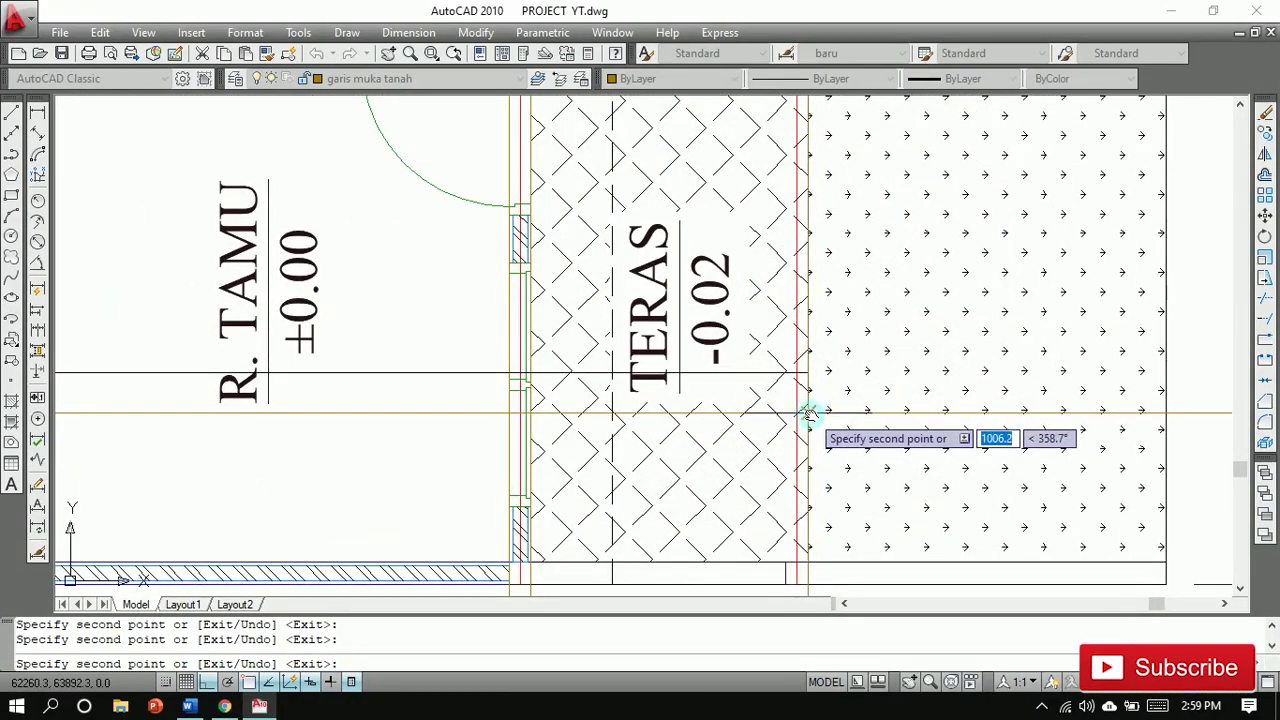
{"action": "scroll", "coordinate": [812, 415], "scroll_direction": "down", "scroll_amount": 2}
{"action": "key", "text": "Escape"}
Step: Draw a horizontal ground line across the construction lines above the rotated plan, level with the first section's ground line
{"action": "scroll", "coordinate": [940, 410], "scroll_direction": "down", "scroll_amount": 4}
{"action": "scroll", "coordinate": [640, 338], "scroll_direction": "up", "scroll_amount": 2}
{"action": "scroll", "coordinate": [640, 338], "scroll_direction": "up", "scroll_amount": 2}
{"action": "type", "text": "l"}
{"action": "key", "text": "Return"}
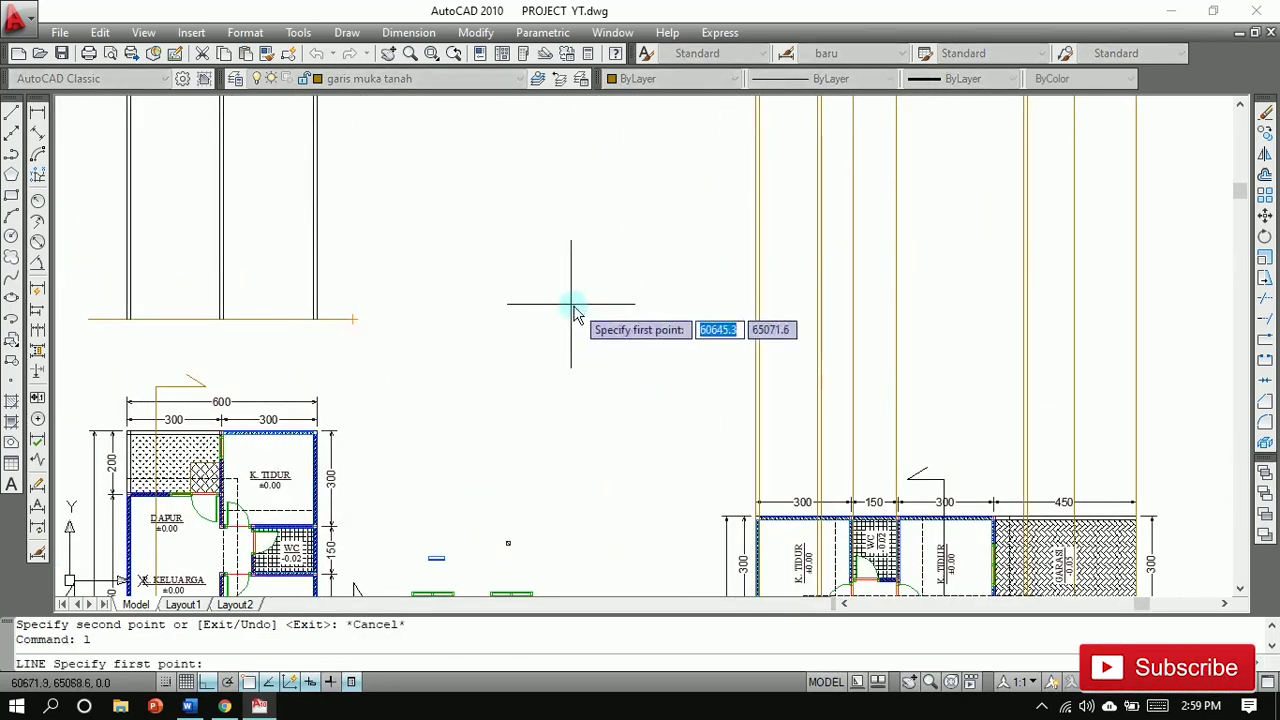
{"action": "left_click", "coordinate": [675, 321]}
{"action": "scroll", "coordinate": [675, 327], "scroll_direction": "down", "scroll_amount": 2}
{"action": "scroll", "coordinate": [700, 330], "scroll_direction": "down", "scroll_amount": 1}
{"action": "scroll", "coordinate": [810, 335], "scroll_direction": "up", "scroll_amount": 1}
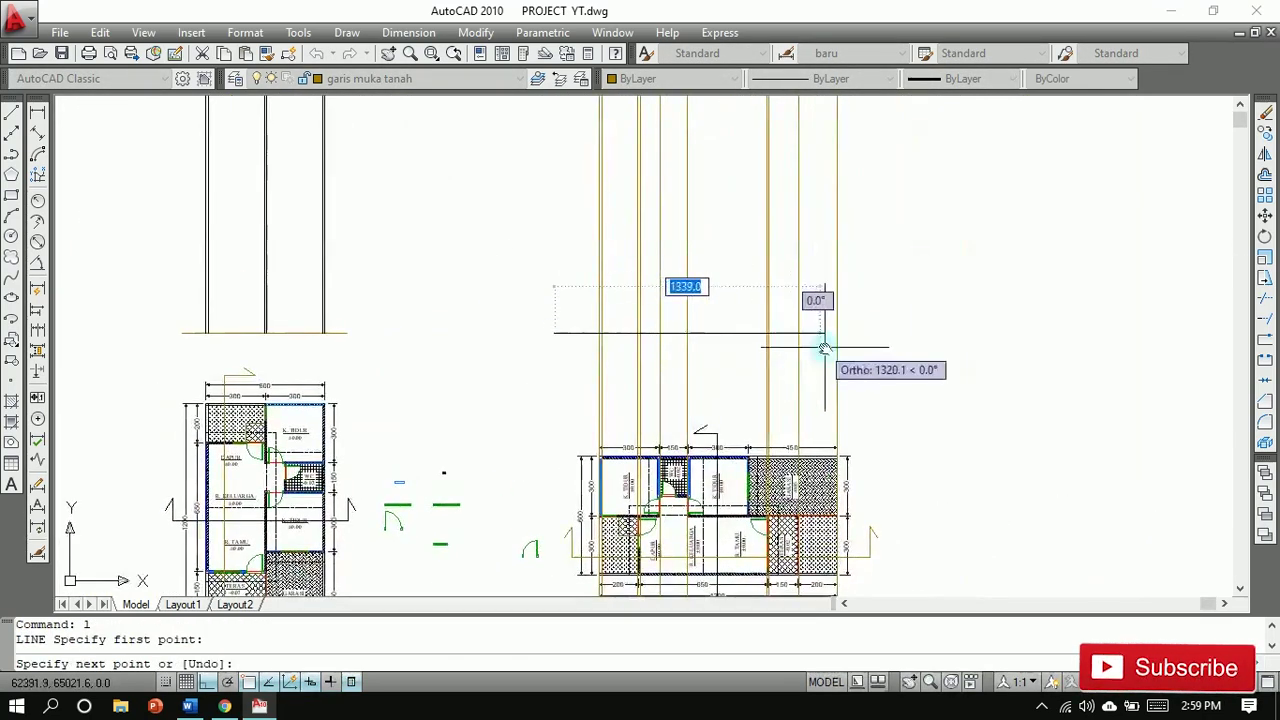
{"action": "left_click", "coordinate": [886, 360]}
{"action": "key", "text": "Escape"}
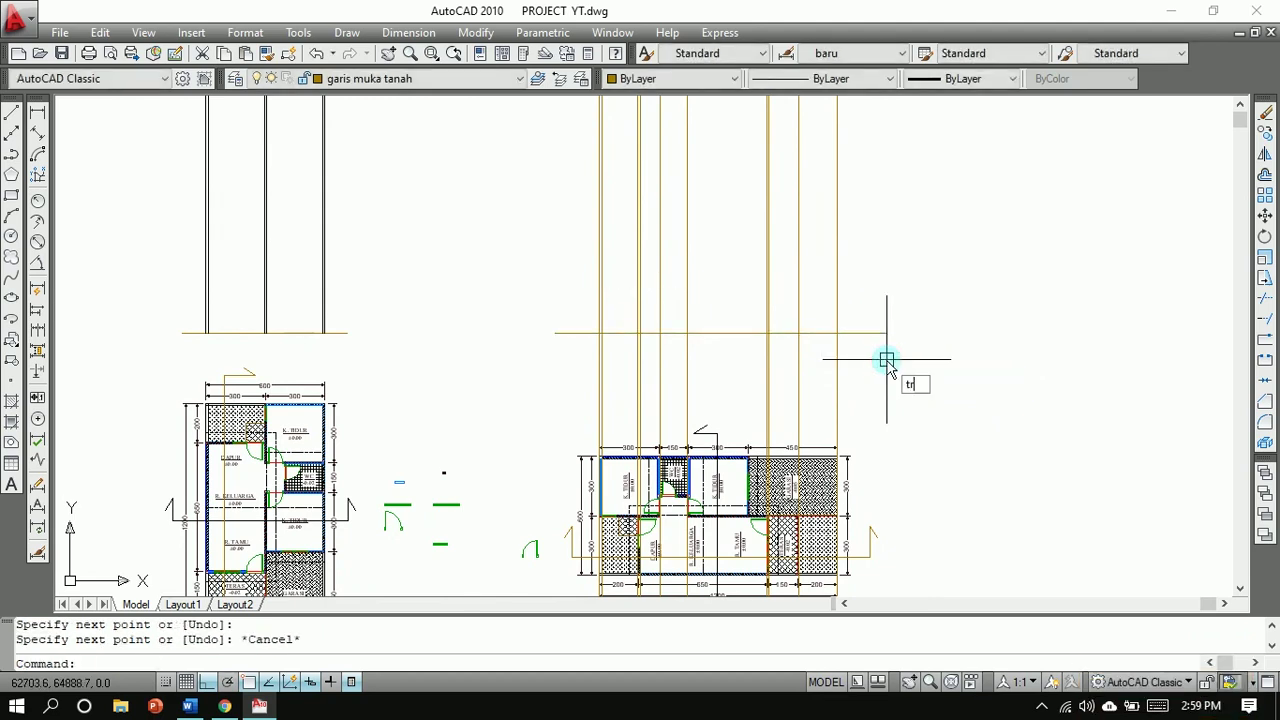
Step: Trim the construction lines below the new ground line so they end at it
{"action": "key", "text": "Return"}
{"action": "left_click", "coordinate": [871, 335]}
{"action": "key", "text": "Return"}
{"action": "left_click", "coordinate": [877, 366]}
{"action": "left_click", "coordinate": [523, 389]}
{"action": "key", "text": "Escape"}
Step: On layer balok, draw a beam rectangle 15 wide and 25 high in the empty area beyond the second section's ground line
{"action": "scroll", "coordinate": [438, 372], "scroll_direction": "up", "scroll_amount": 2}
{"action": "middle_click_drag", "start_coordinate": [439, 373], "coordinate": [533, 417]}
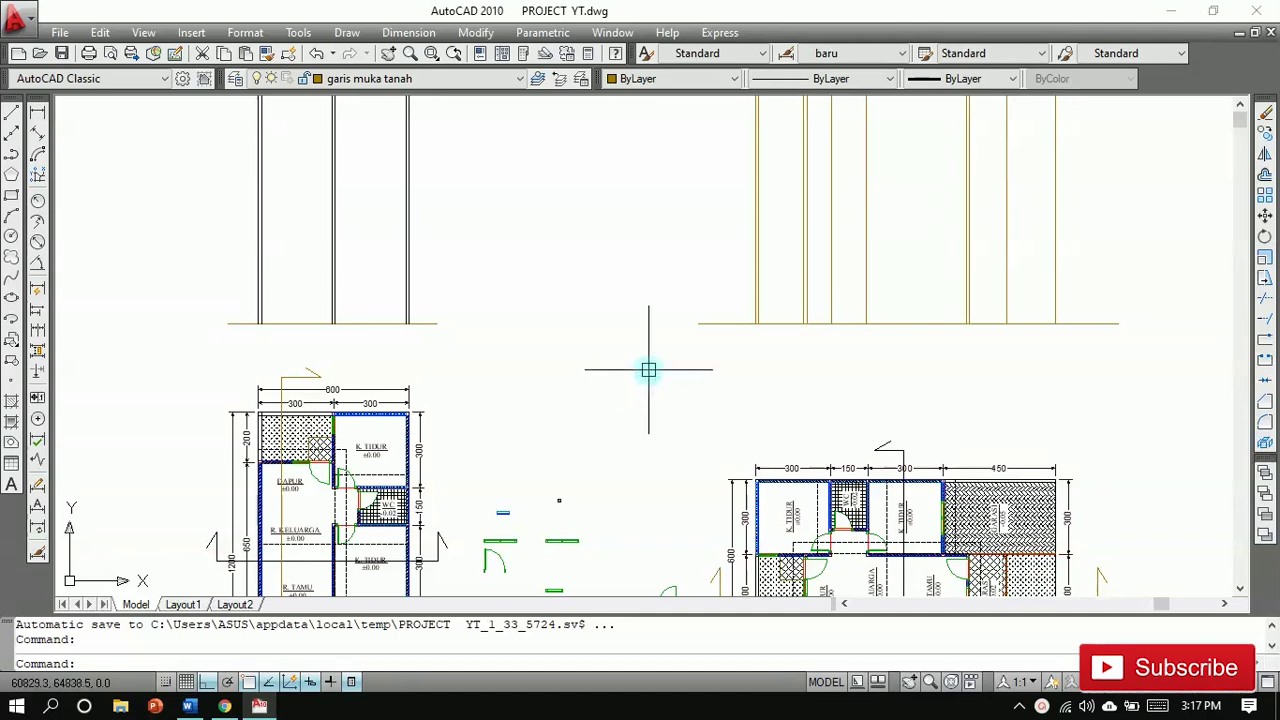
{"action": "scroll", "coordinate": [651, 366], "scroll_direction": "down", "scroll_amount": 3}
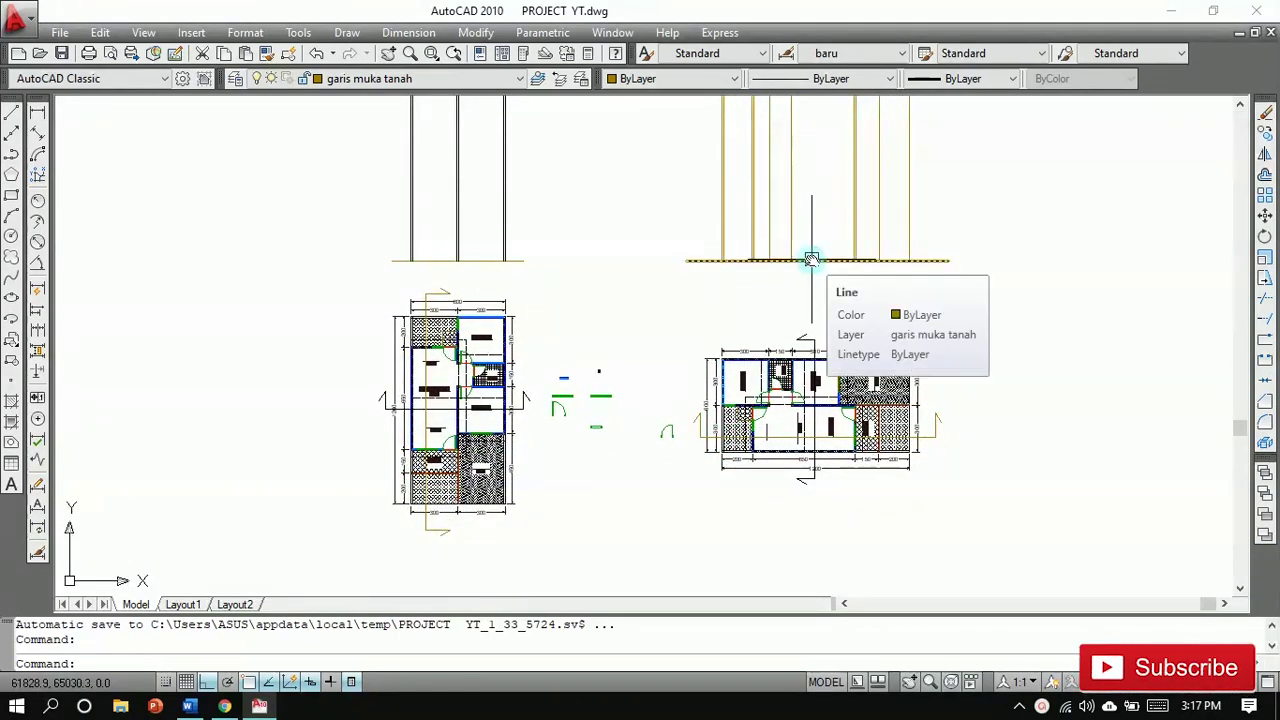
{"action": "scroll", "coordinate": [535, 250], "scroll_direction": "up", "scroll_amount": 4}
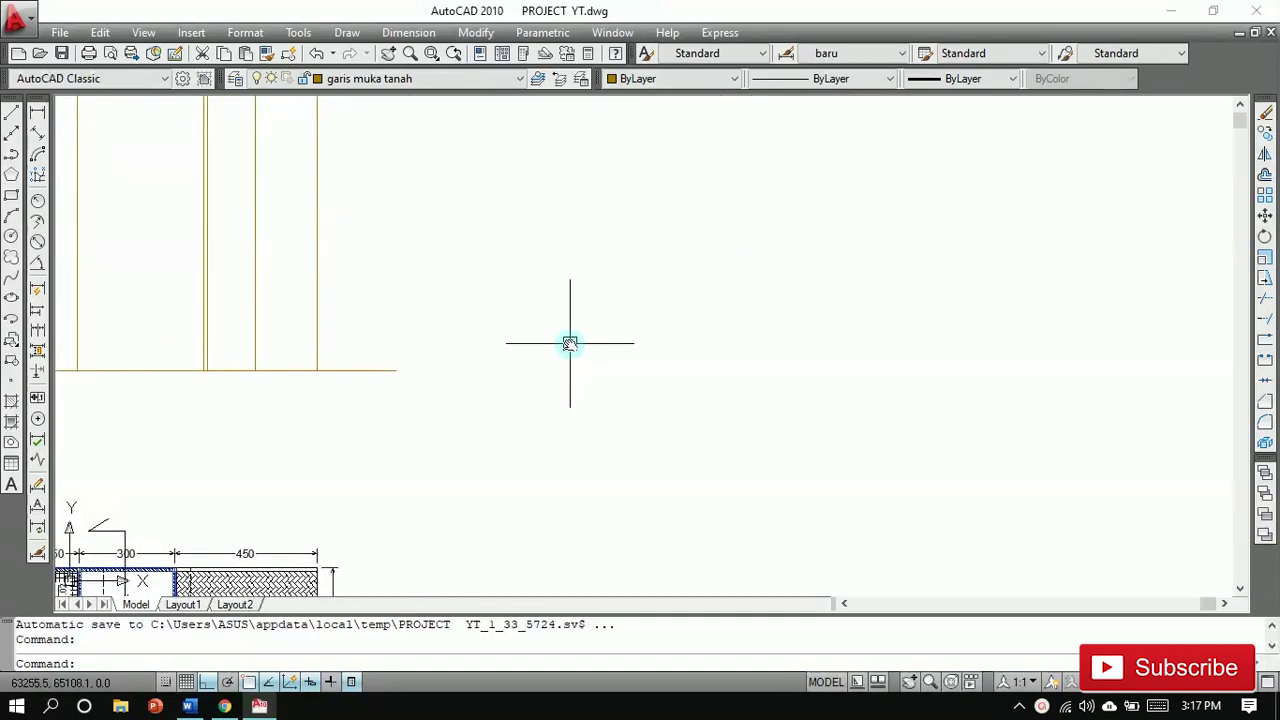
{"action": "left_click", "coordinate": [427, 81]}
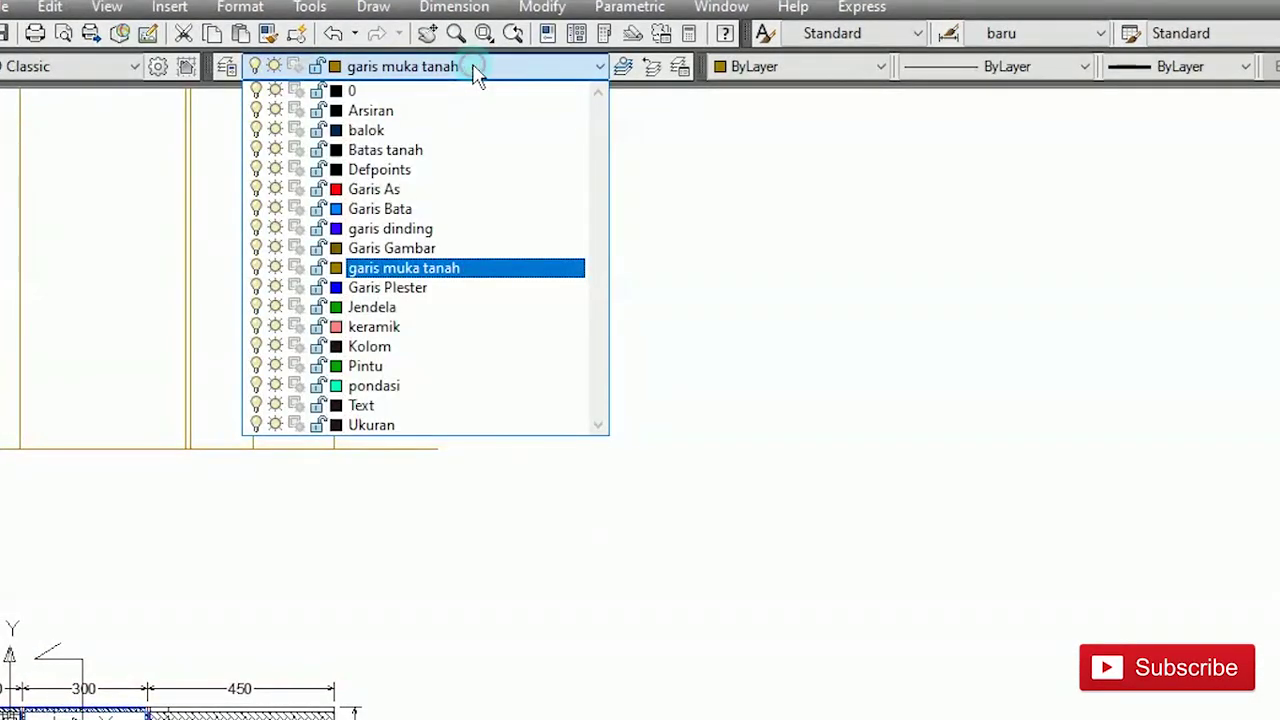
{"action": "left_click", "coordinate": [425, 130]}
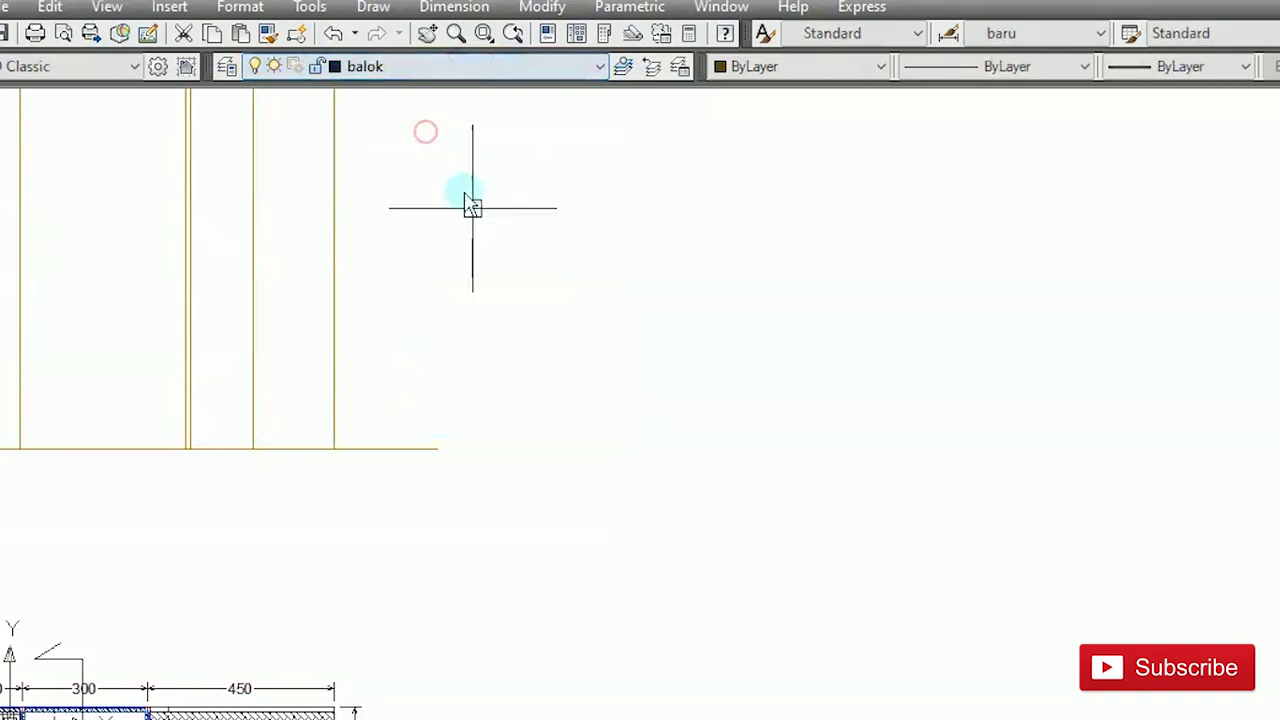
{"action": "type", "text": "re"}
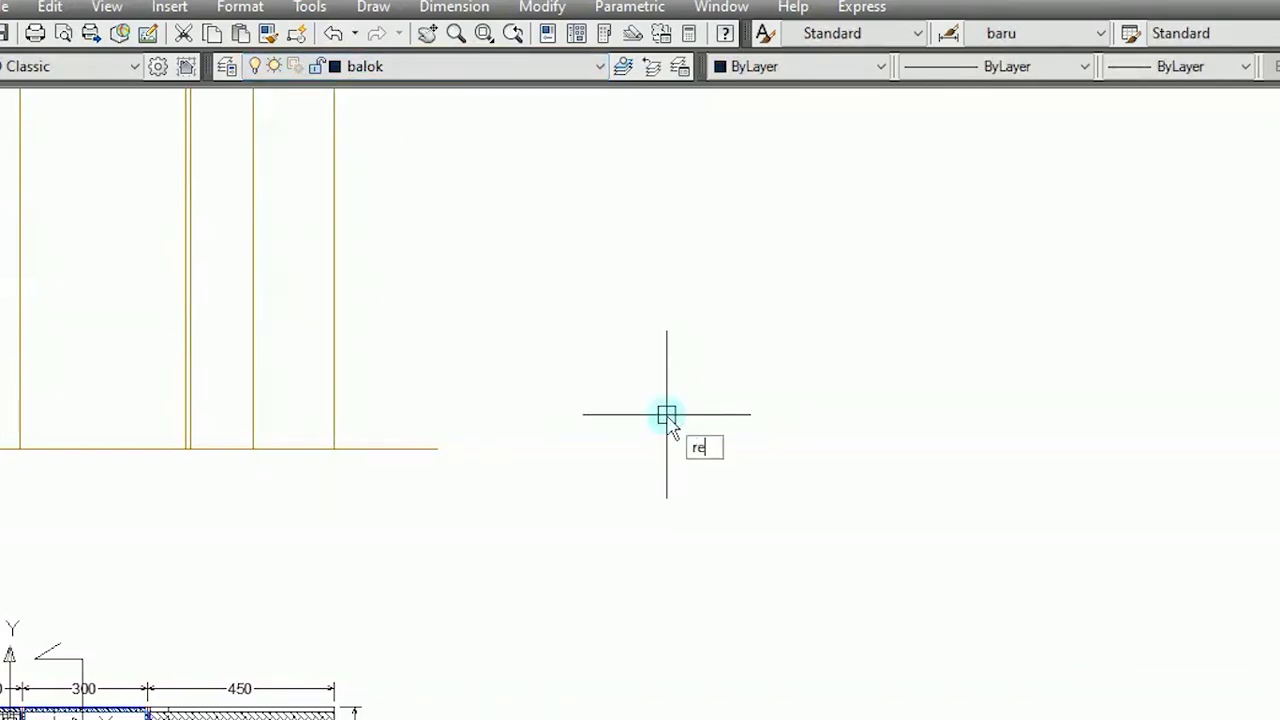
{"action": "type", "text": "c"}
{"action": "key", "text": "Return"}
{"action": "left_click", "coordinate": [539, 389]}
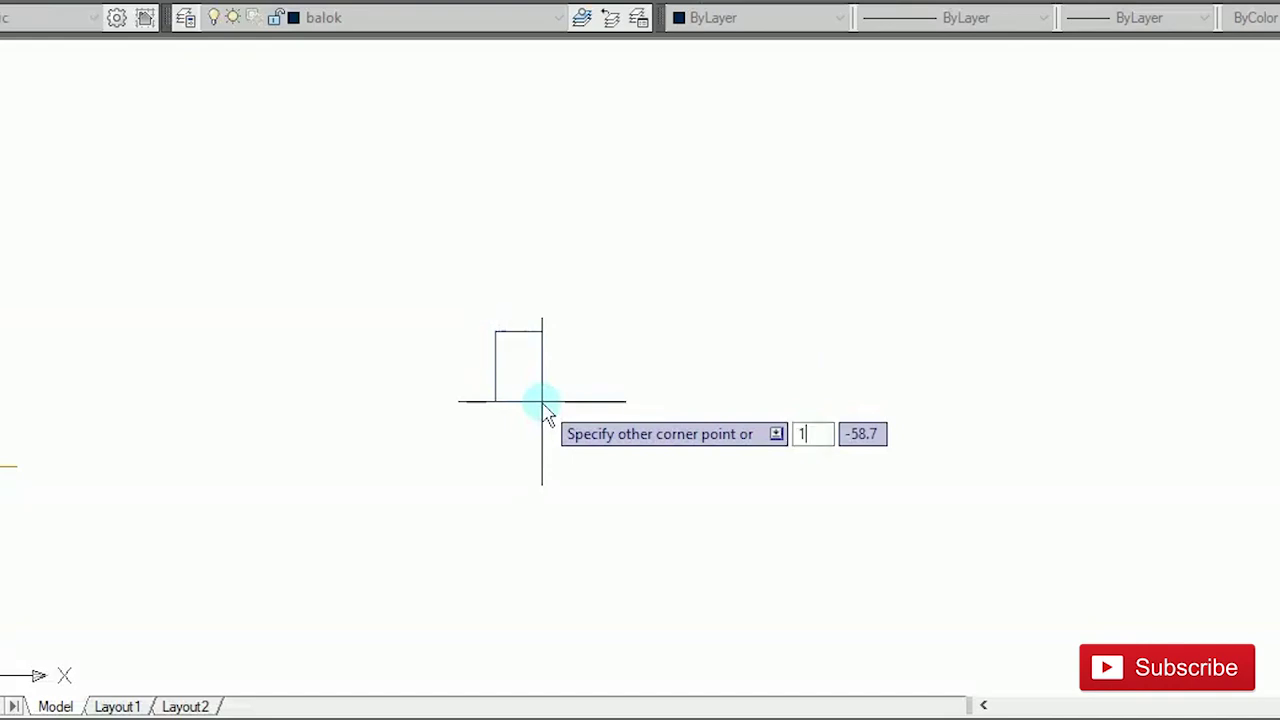
{"action": "key", "text": "Tab"}
{"action": "type", "text": "2"}
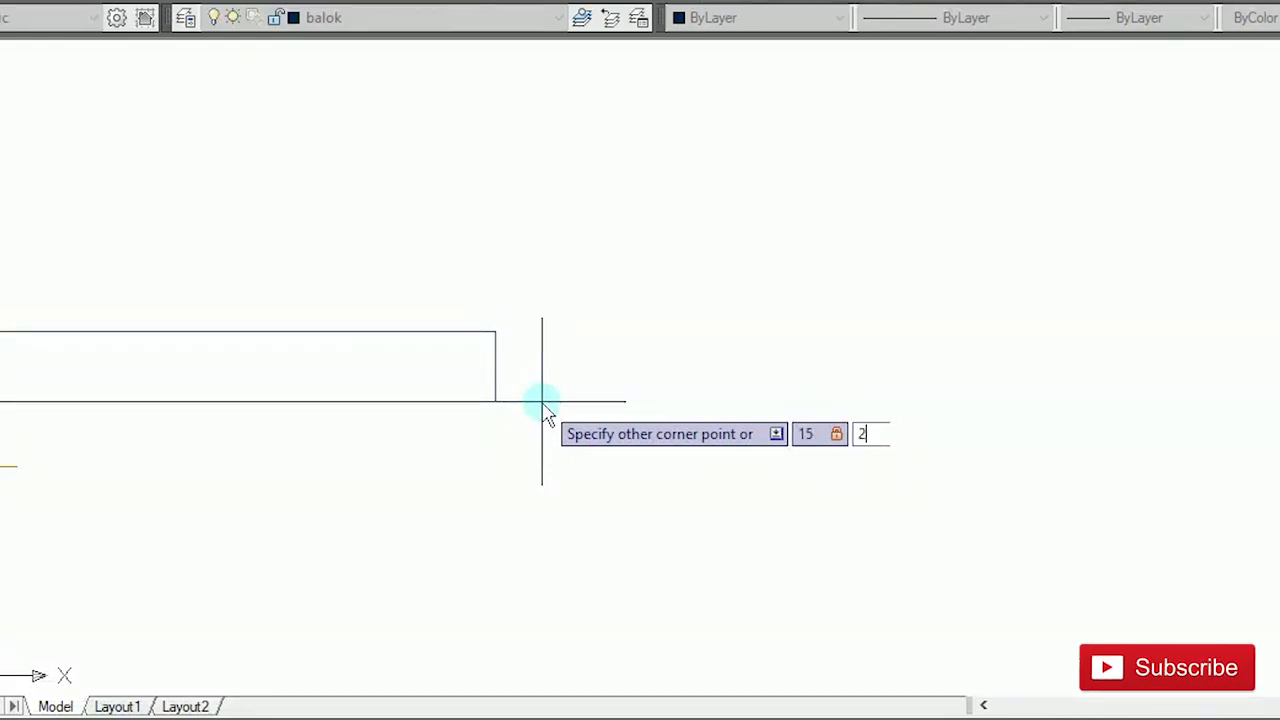
{"action": "type", "text": "0"}
{"action": "key", "text": "Return"}
Step: On layer pondasi, draw a 60 by 60 square beside the beam rectangle
{"action": "scroll", "coordinate": [540, 405], "scroll_direction": "up", "scroll_amount": 2}
{"action": "middle_click_drag", "start_coordinate": [516, 350], "coordinate": [566, 408]}
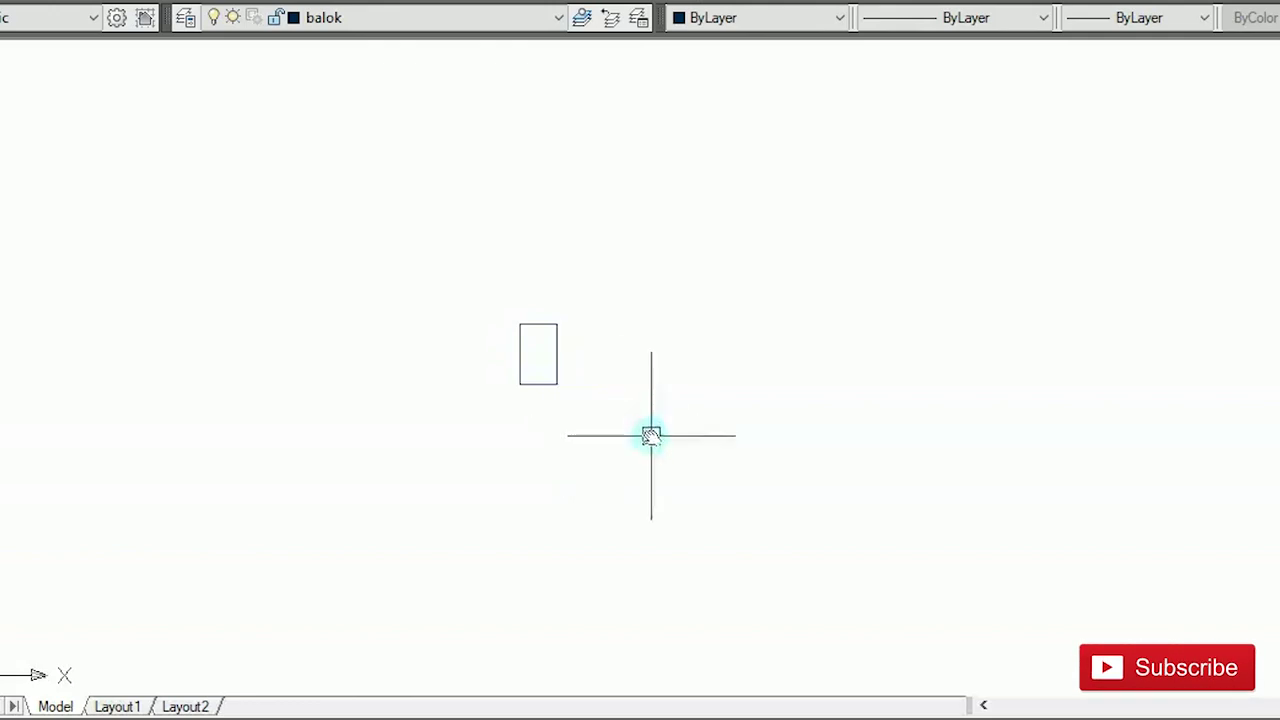
{"action": "left_click", "coordinate": [512, 18]}
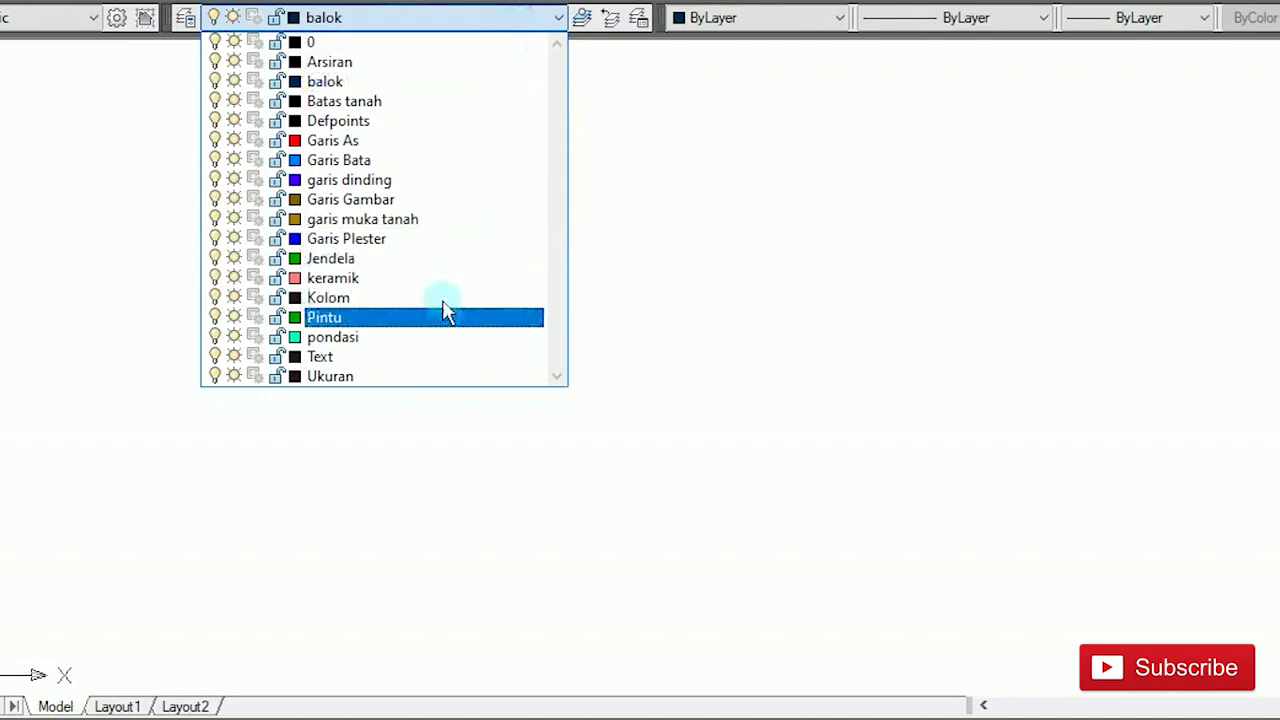
{"action": "left_click", "coordinate": [429, 337]}
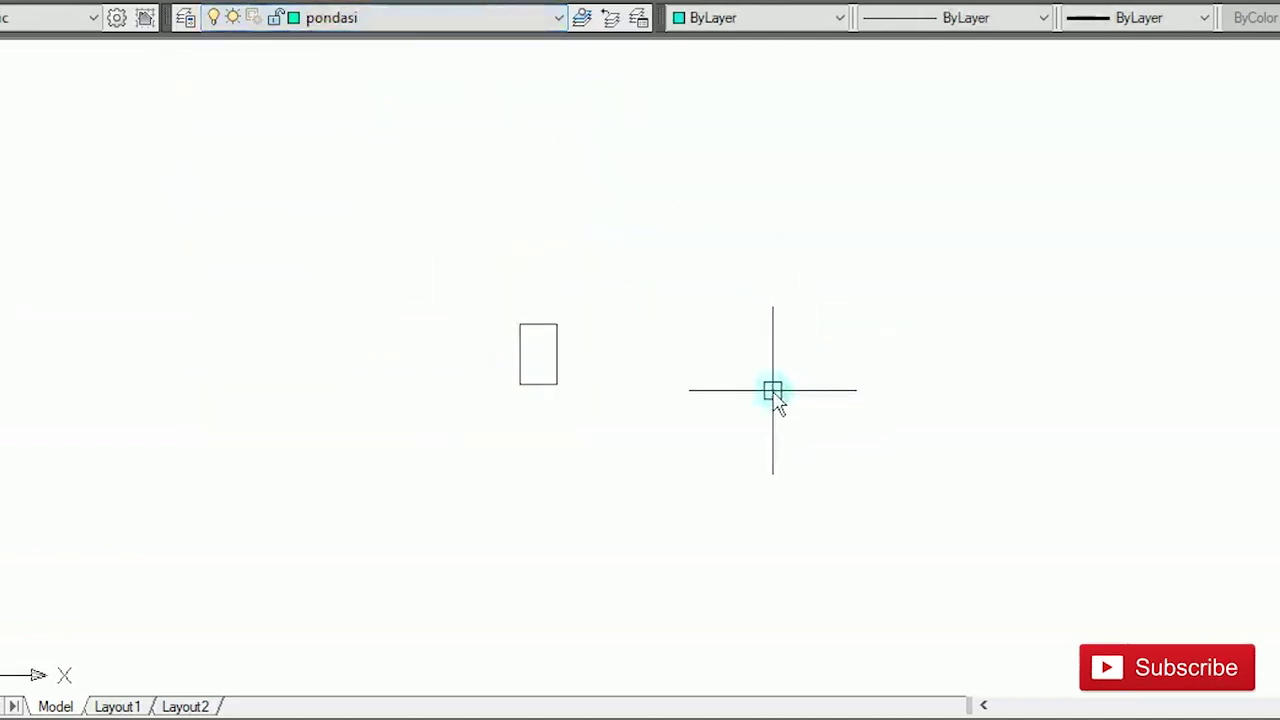
{"action": "type", "text": "rec"}
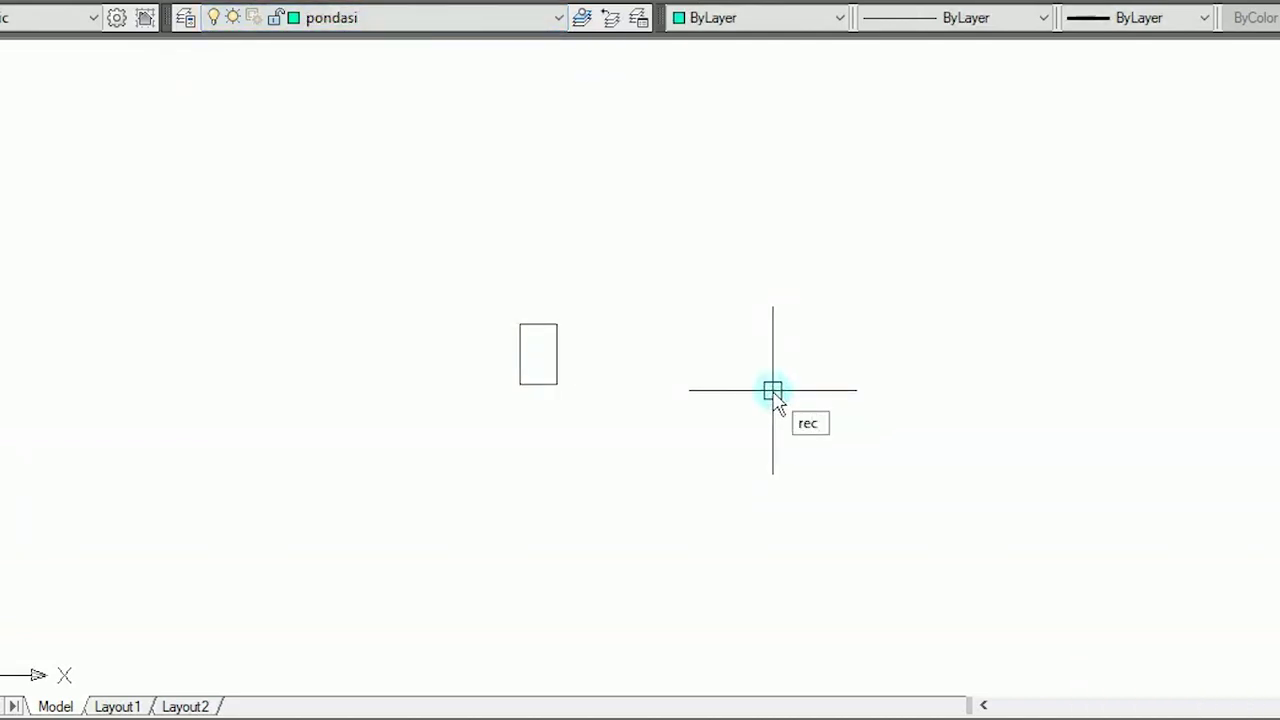
{"action": "key", "text": "Return"}
{"action": "left_click", "coordinate": [742, 381]}
{"action": "type", "text": "6"}
{"action": "key", "text": "Tab"}
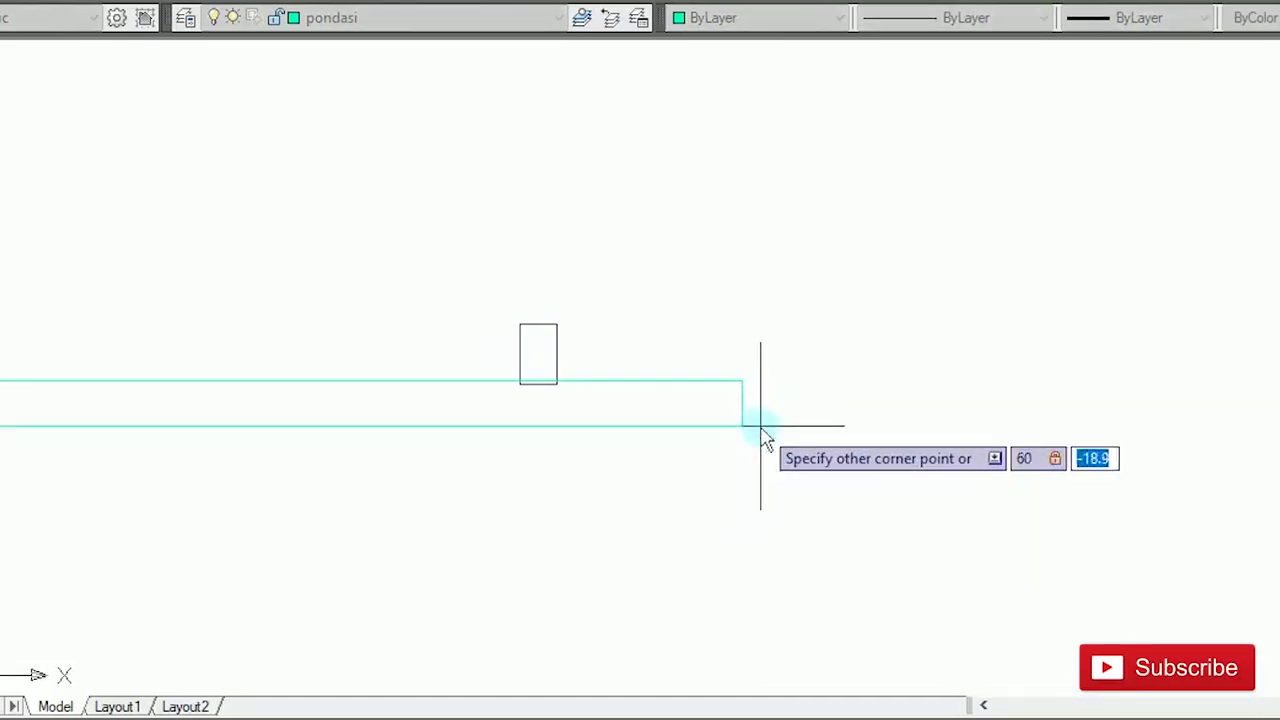
{"action": "type", "text": "60"}
{"action": "key", "text": "Return"}
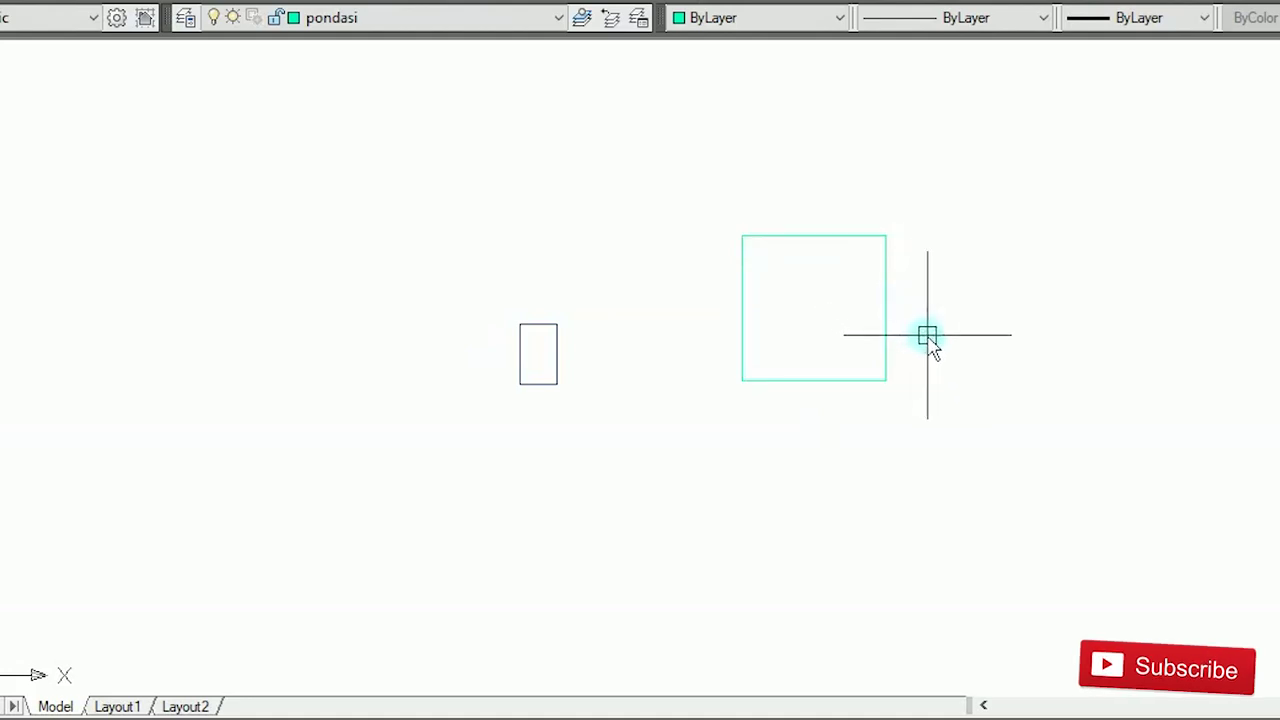
Step: Move the foundation square by its top edge midpoint onto the midpoint of the beam's bottom edge
{"action": "type", "text": "m"}
{"action": "key", "text": "Return"}
{"action": "left_click", "coordinate": [887, 322]}
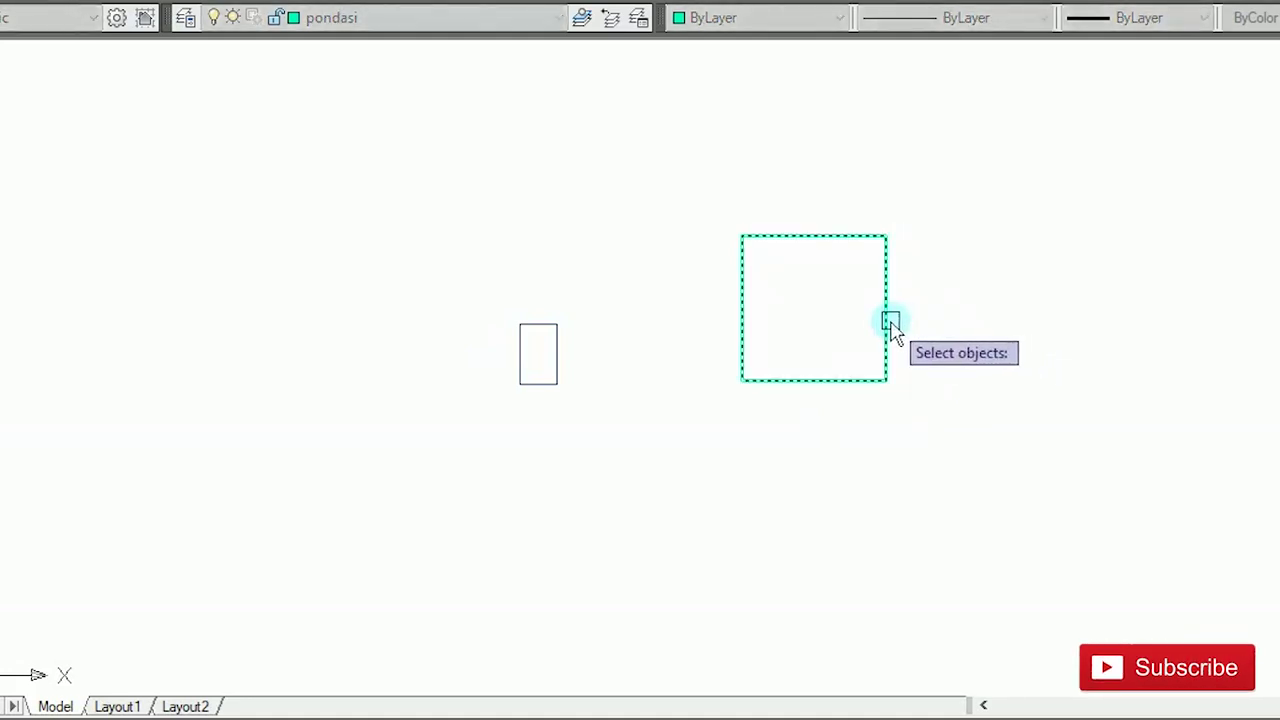
{"action": "right_click", "coordinate": [791, 251]}
{"action": "left_click", "coordinate": [814, 237]}
{"action": "left_click", "coordinate": [539, 388]}
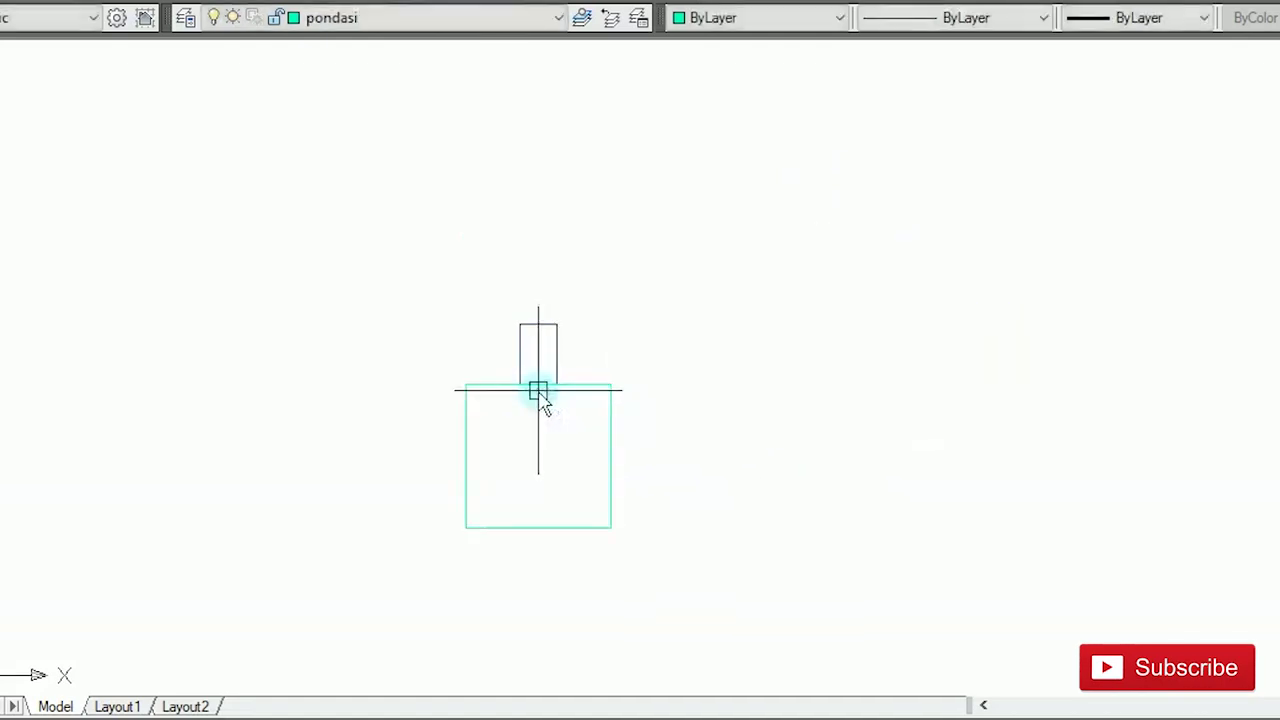
Step: Offset the beam rectangle 5 units outward
{"action": "scroll", "coordinate": [729, 477], "scroll_direction": "down", "scroll_amount": 4}
{"action": "scroll", "coordinate": [698, 508], "scroll_direction": "up", "scroll_amount": 3}
{"action": "scroll", "coordinate": [671, 511], "scroll_direction": "down", "scroll_amount": 1}
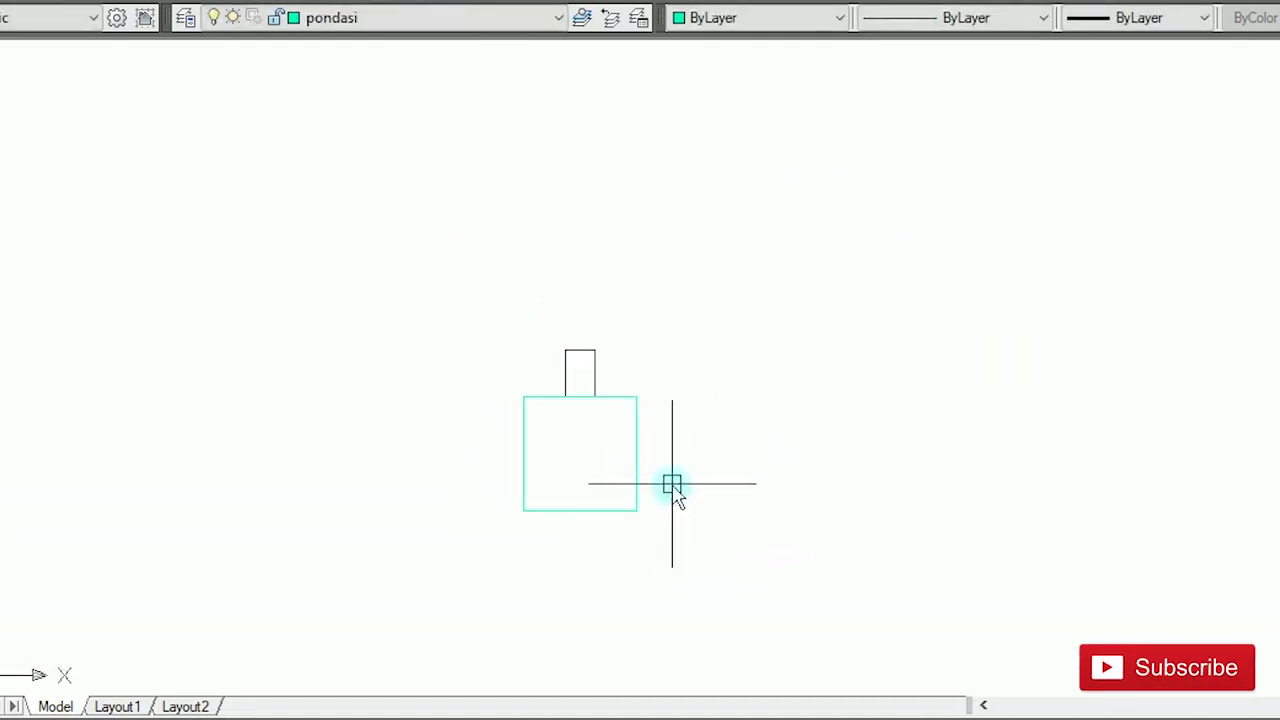
{"action": "scroll", "coordinate": [676, 484], "scroll_direction": "up", "scroll_amount": 6}
{"action": "middle_click_drag", "start_coordinate": [616, 448], "coordinate": [716, 475]}
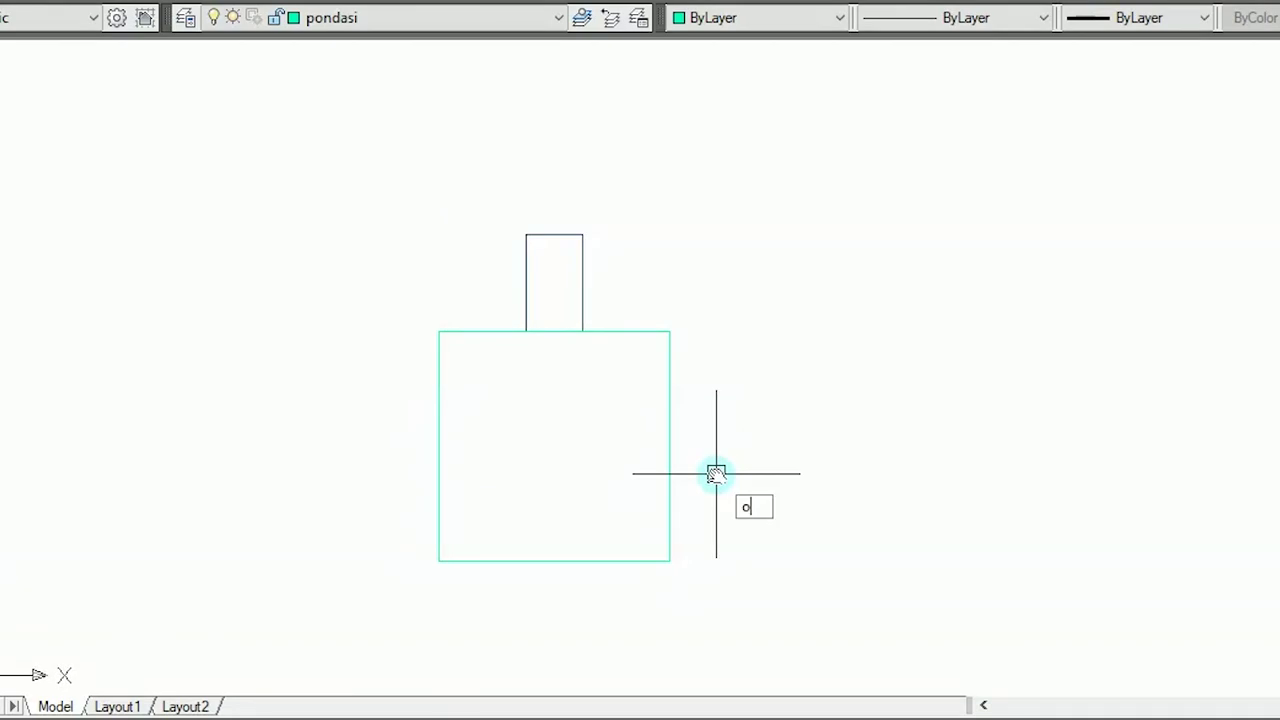
{"action": "key", "text": "Return"}
{"action": "type", "text": "5"}
{"action": "key", "text": "Return"}
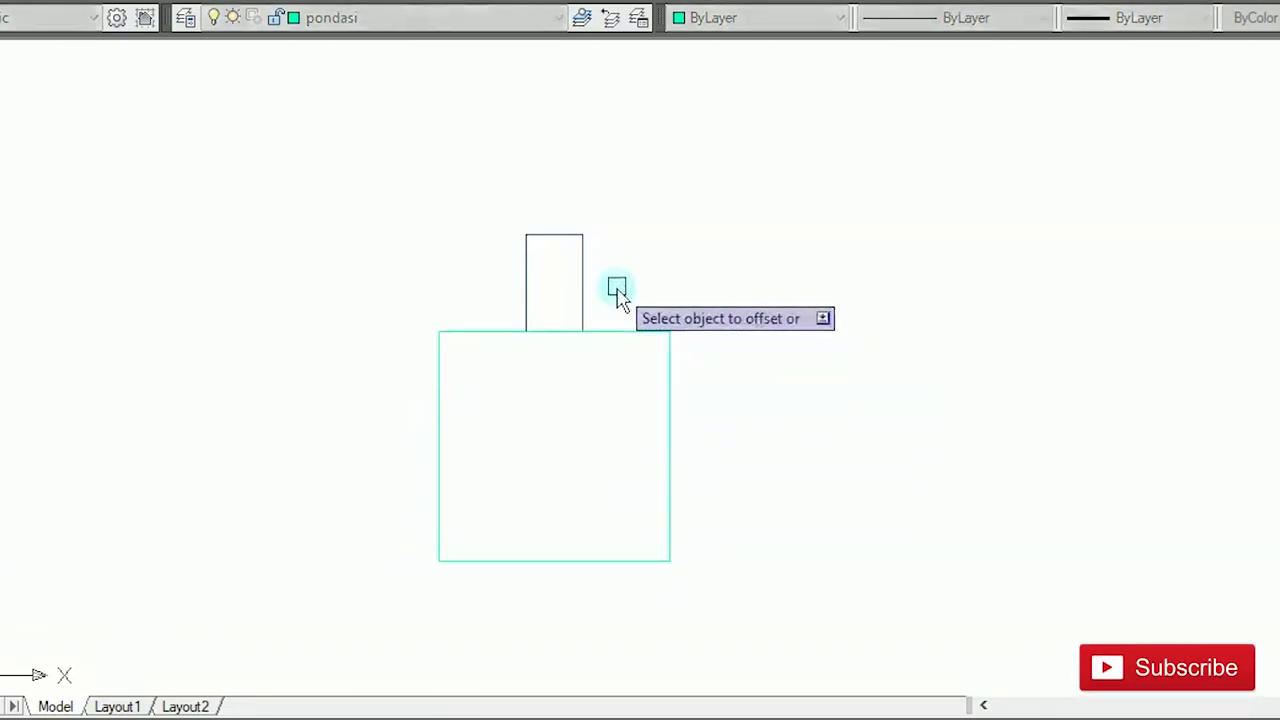
{"action": "left_click", "coordinate": [584, 285]}
{"action": "left_click", "coordinate": [680, 290]}
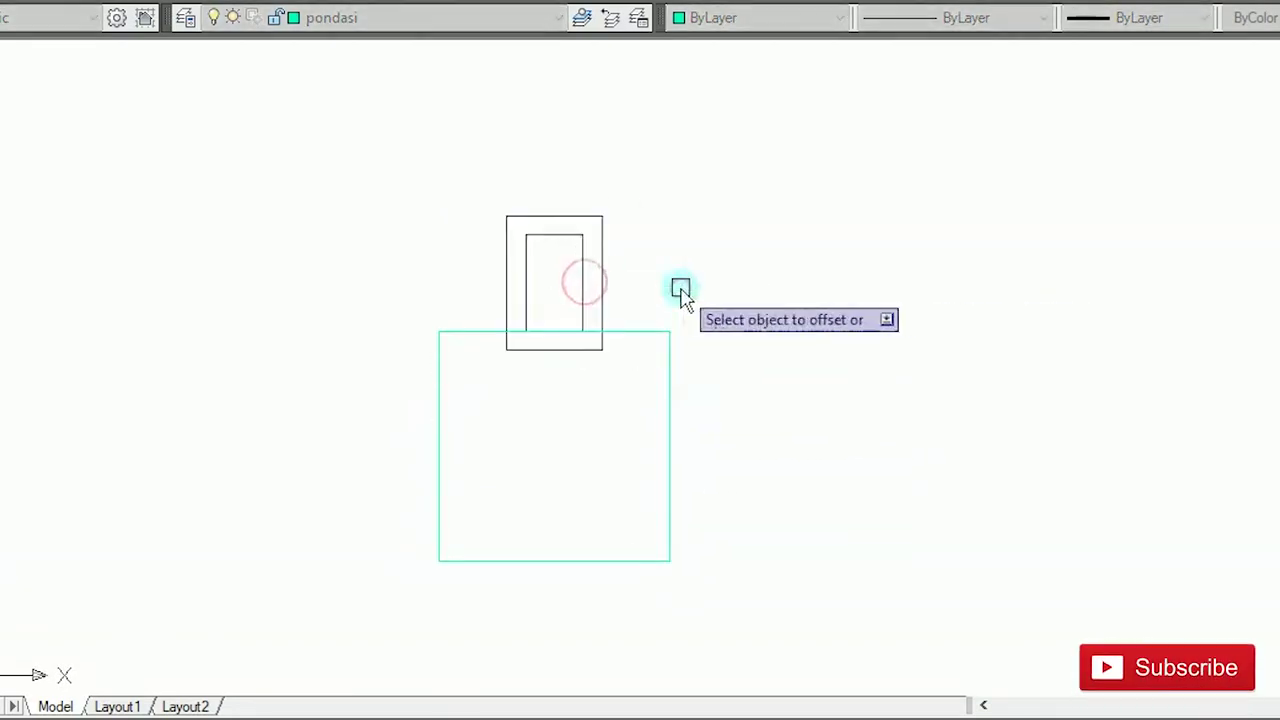
{"action": "key", "text": "Return"}
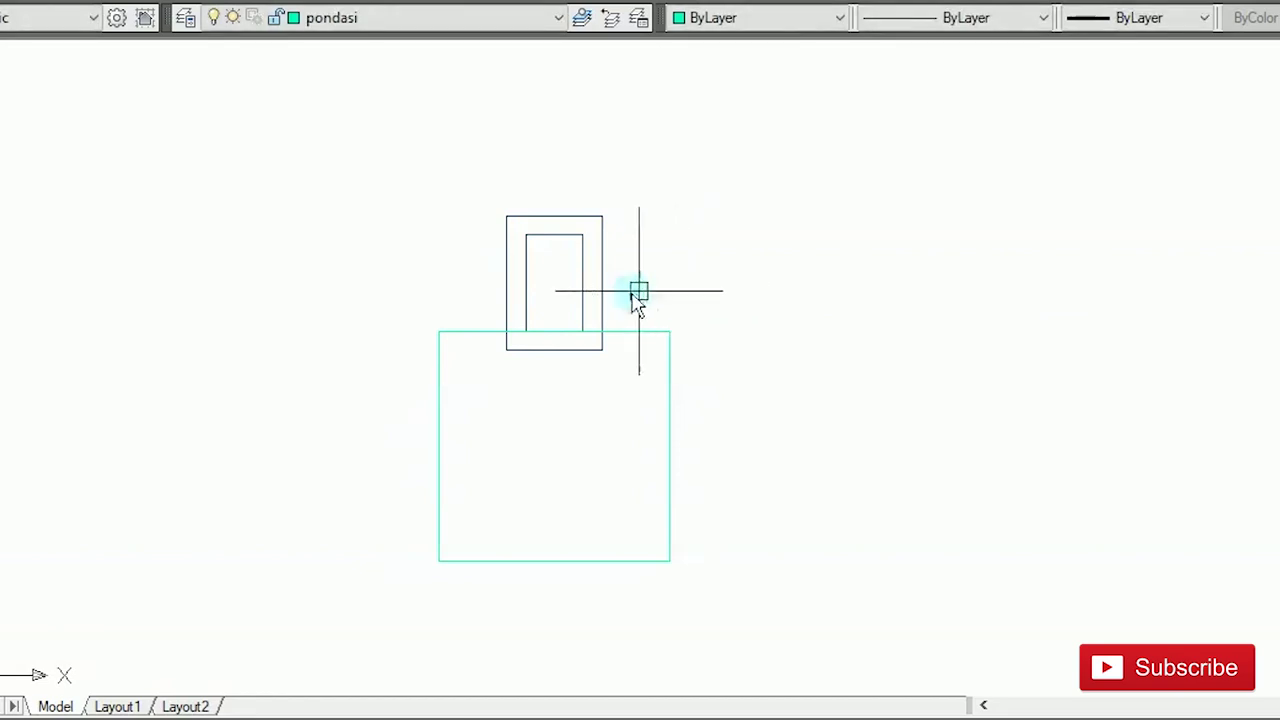
Step: Stretch the foundation square's two top corners inward to the sides of the offset rectangle, forming a trapezoid
{"action": "left_click", "coordinate": [470, 331]}
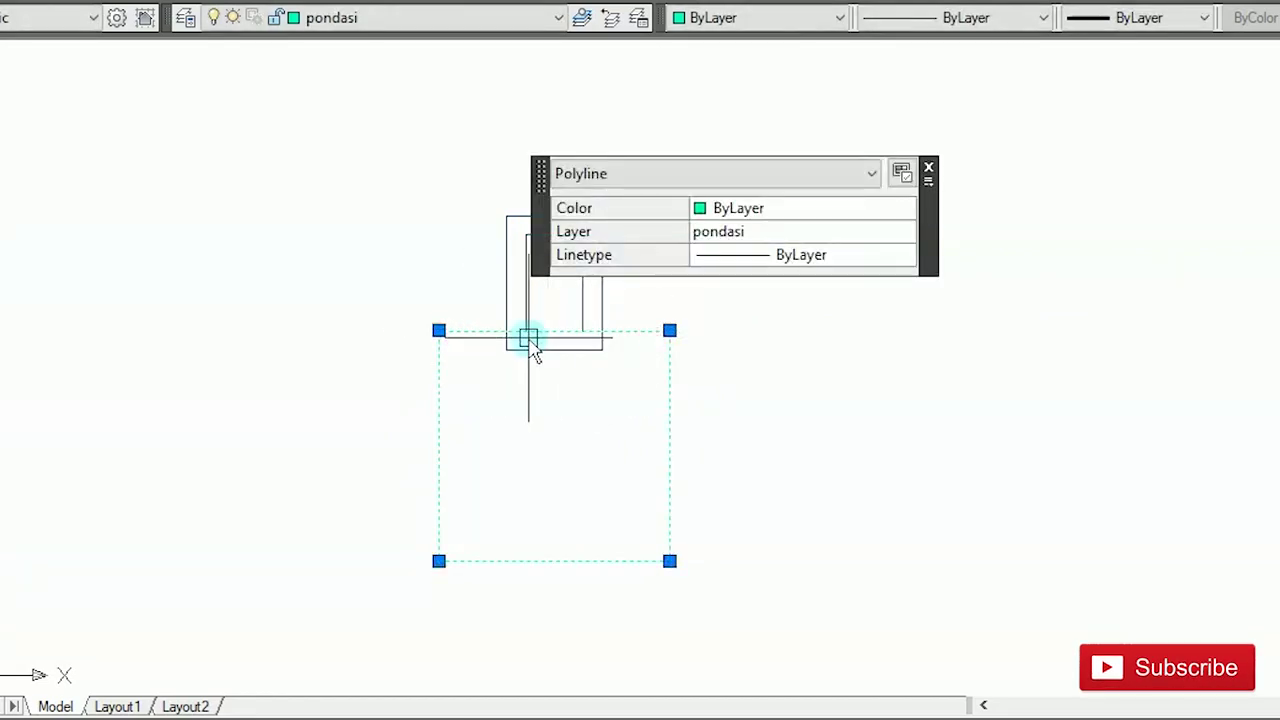
{"action": "scroll", "coordinate": [477, 320], "scroll_direction": "up", "scroll_amount": 1}
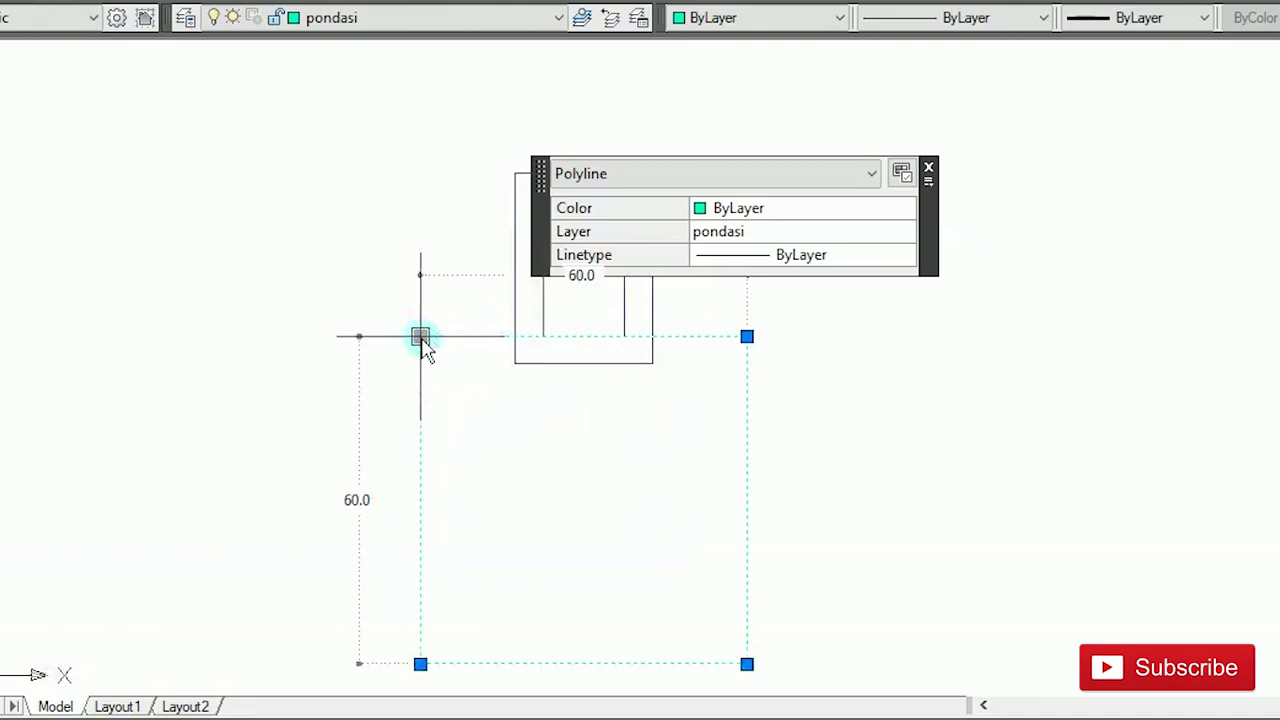
{"action": "left_click", "coordinate": [420, 336]}
{"action": "left_click", "coordinate": [514, 336]}
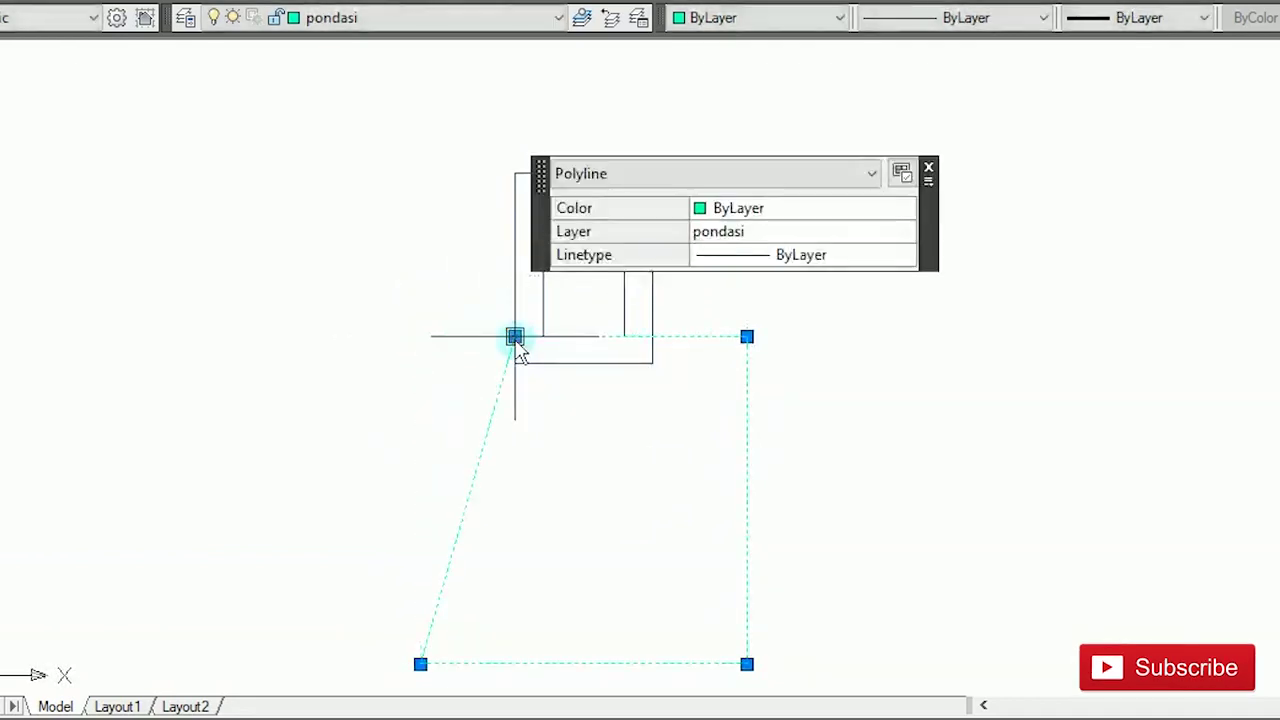
{"action": "left_click", "coordinate": [747, 336]}
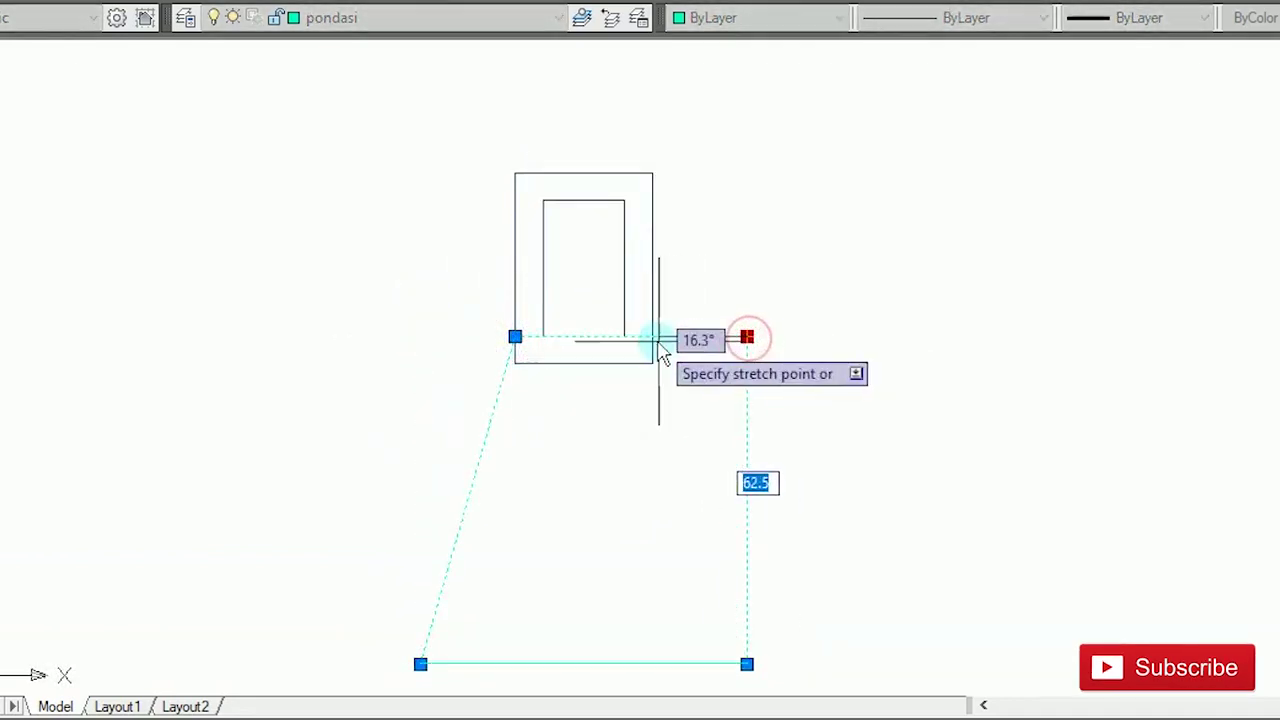
{"action": "left_click", "coordinate": [652, 336]}
{"action": "key", "text": "Escape"}
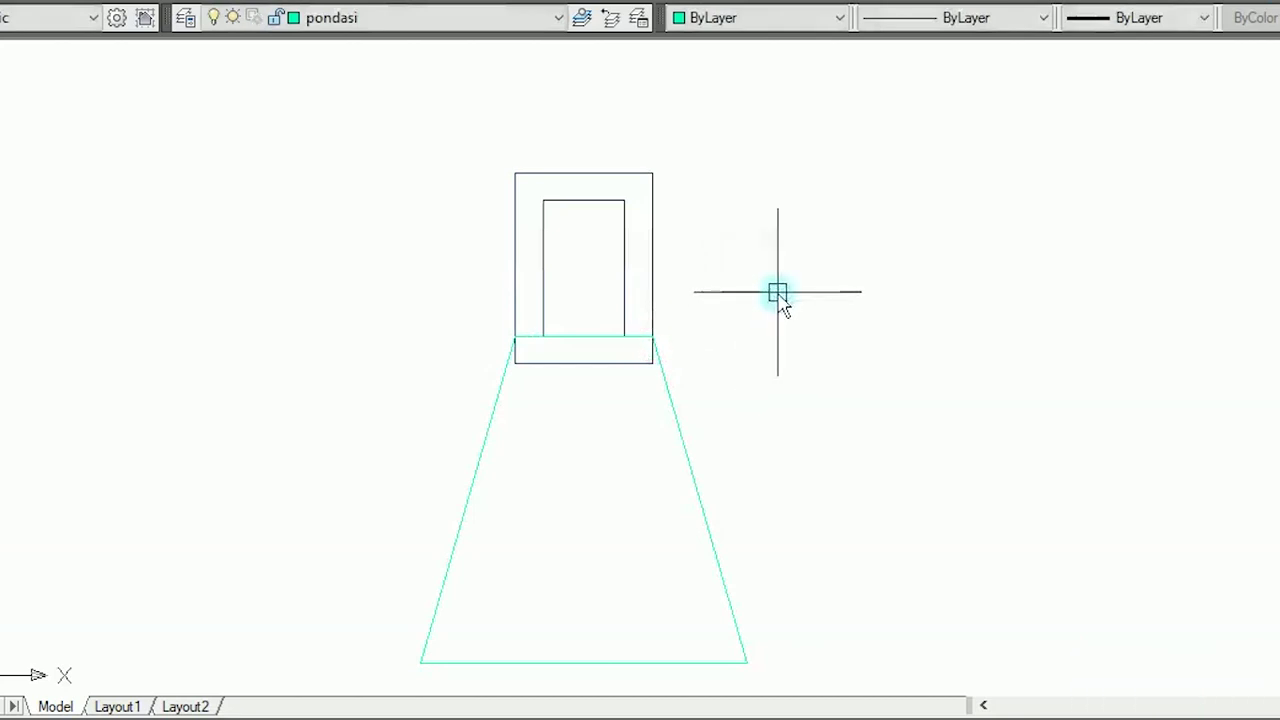
Step: Erase the offset rectangle around the beam
{"action": "key", "text": "e"}
{"action": "key", "text": "Return"}
{"action": "left_click", "coordinate": [654, 265]}
{"action": "key", "text": "Return"}
{"action": "scroll", "coordinate": [788, 296], "scroll_direction": "down", "scroll_amount": 2}
{"action": "middle_click_drag", "start_coordinate": [979, 390], "coordinate": [848, 342]}
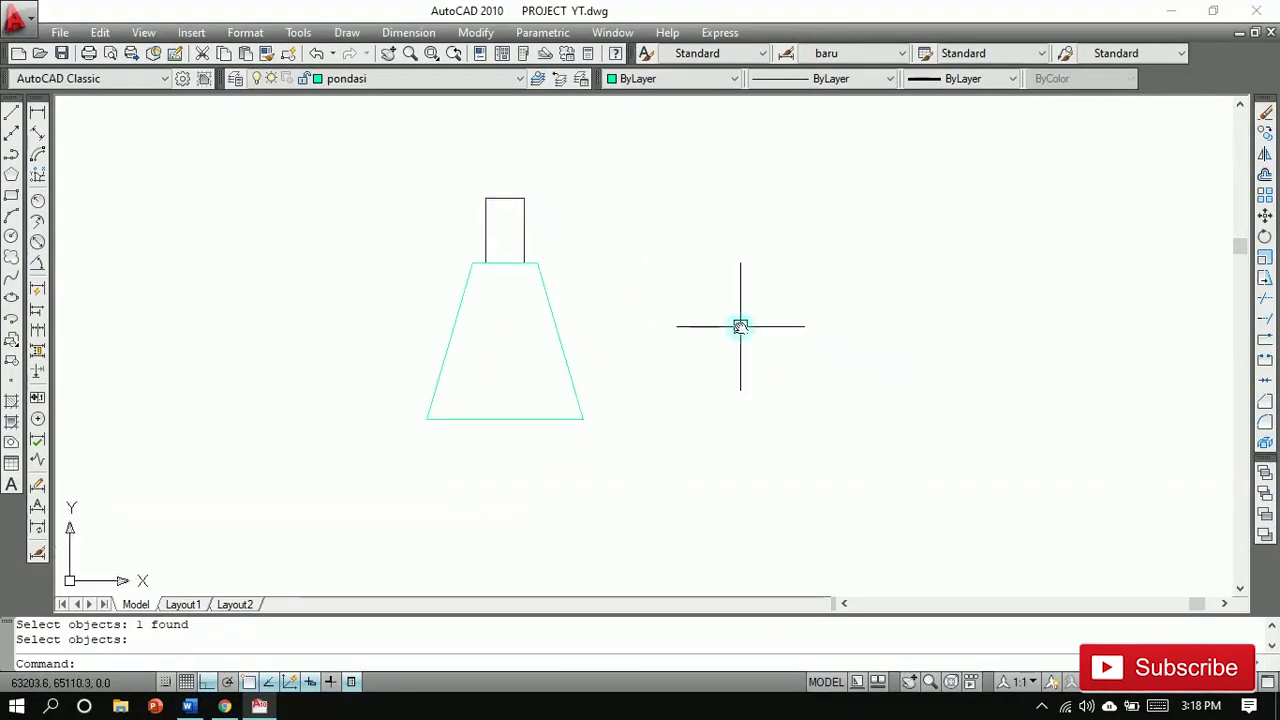
Step: Make the Garis Gambar layer current and draw a horizontal line 80 units long in the empty space beside the foundation
{"action": "left_click", "coordinate": [423, 82]}
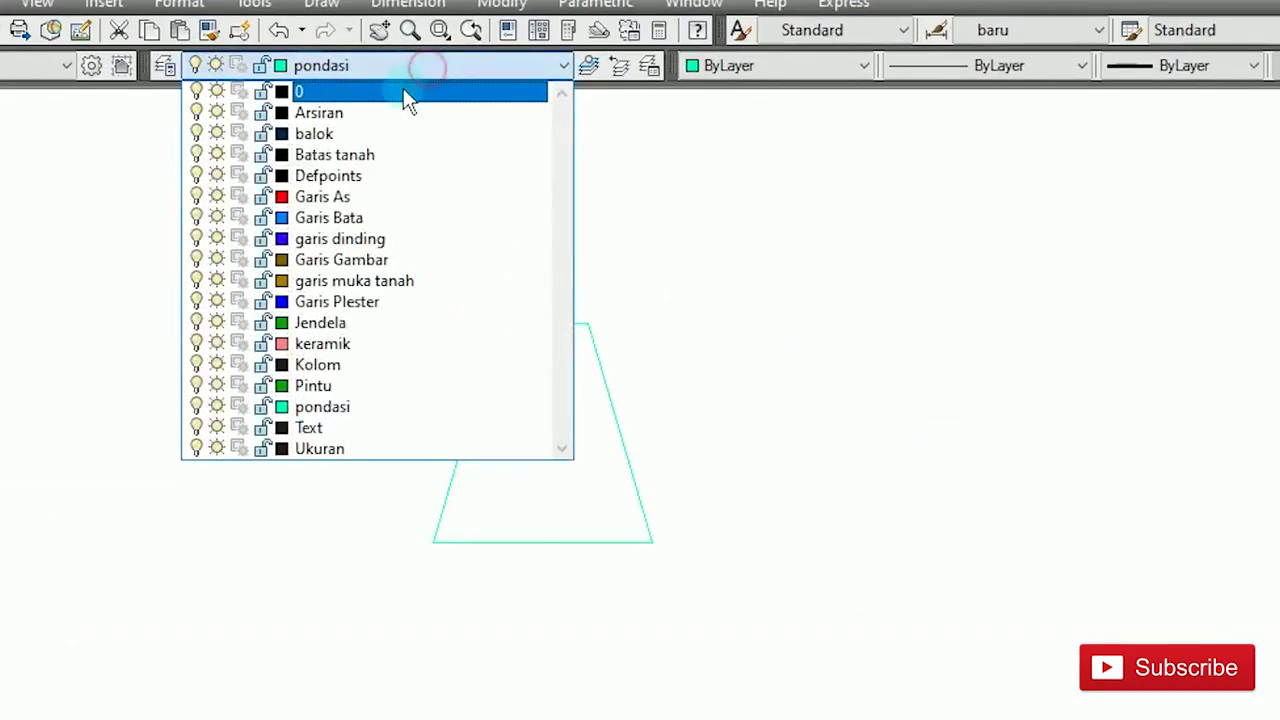
{"action": "left_click", "coordinate": [381, 259]}
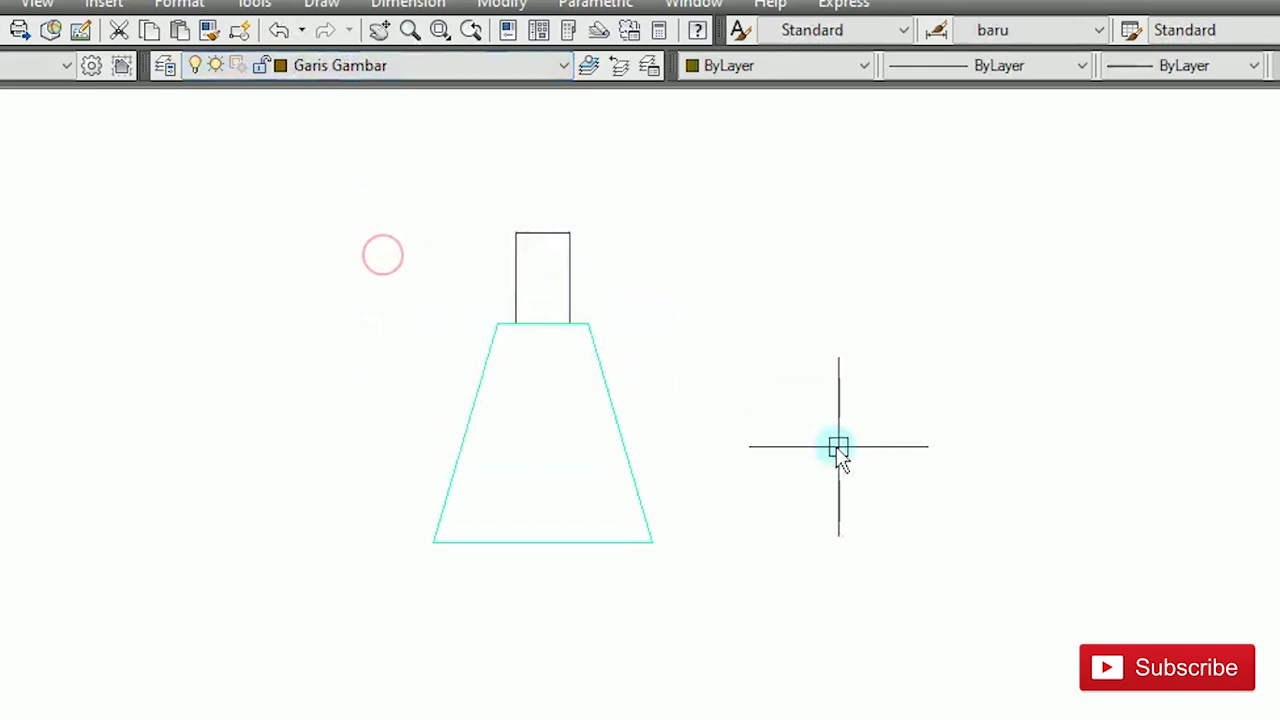
{"action": "type", "text": "l"}
{"action": "key", "text": "Return"}
{"action": "left_click", "coordinate": [786, 449]}
{"action": "type", "text": "80"}
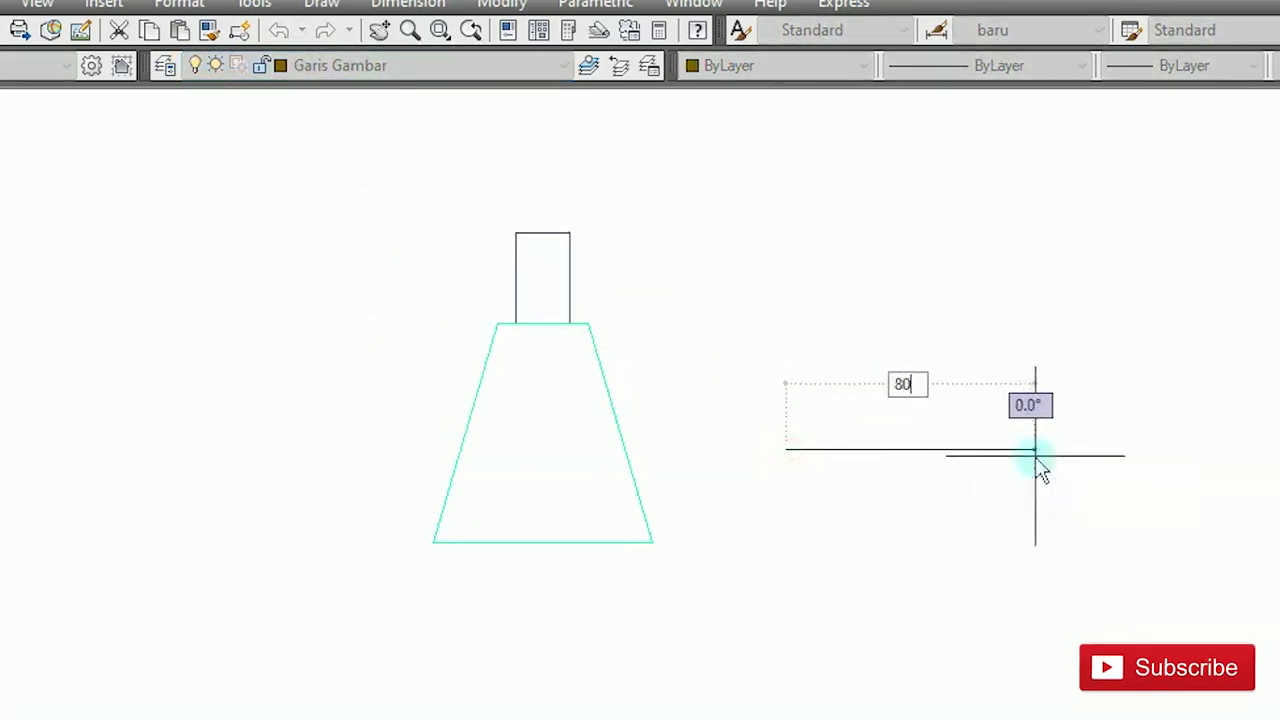
{"action": "key", "text": "Return"}
{"action": "key", "text": "Escape"}
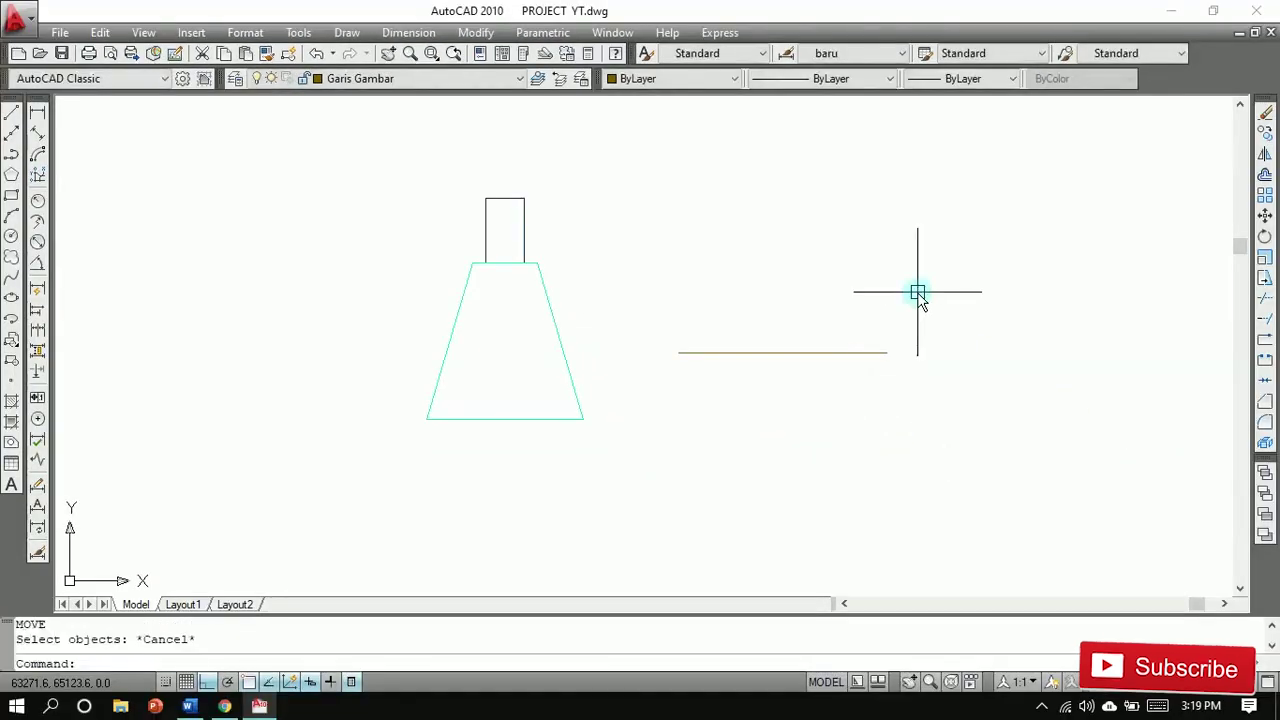
Step: Move the horizontal line by its midpoint onto the midpoint of the foundation trapezoid's bottom edge
{"action": "key", "text": "Return"}
{"action": "left_click", "coordinate": [834, 352]}
{"action": "right_click", "coordinate": [826, 305]}
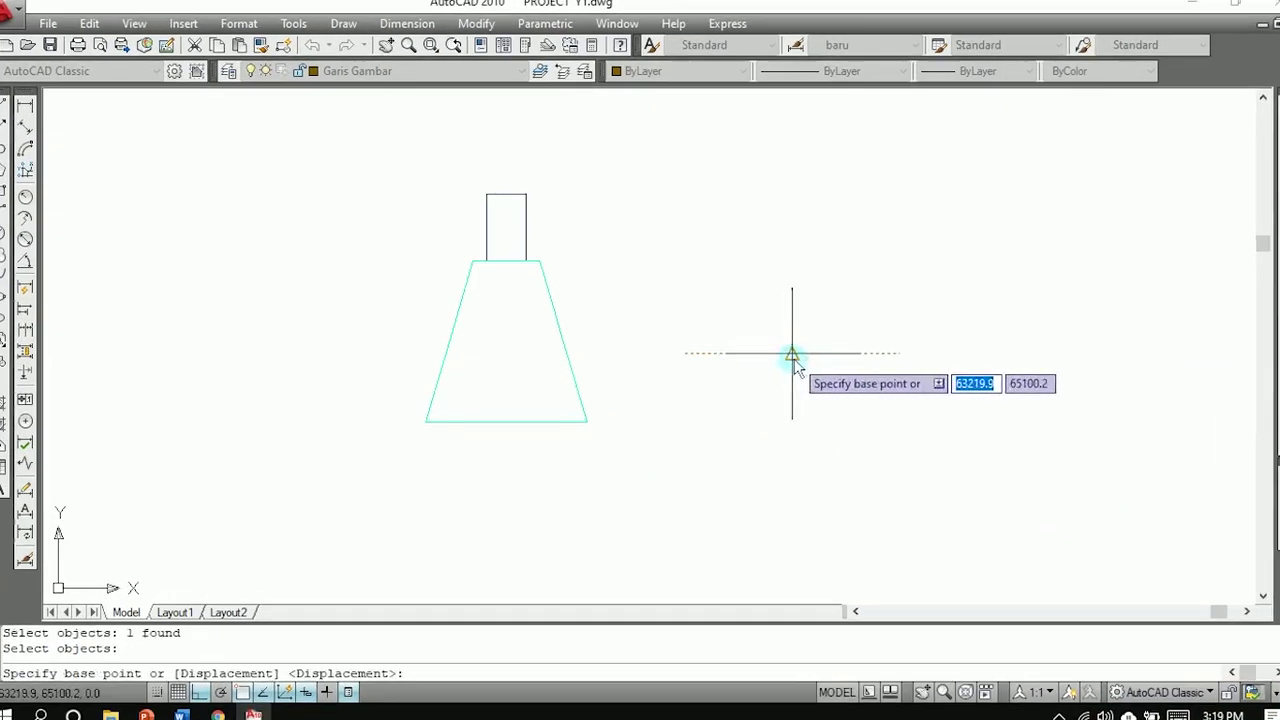
{"action": "left_click", "coordinate": [784, 356]}
{"action": "left_click", "coordinate": [516, 440]}
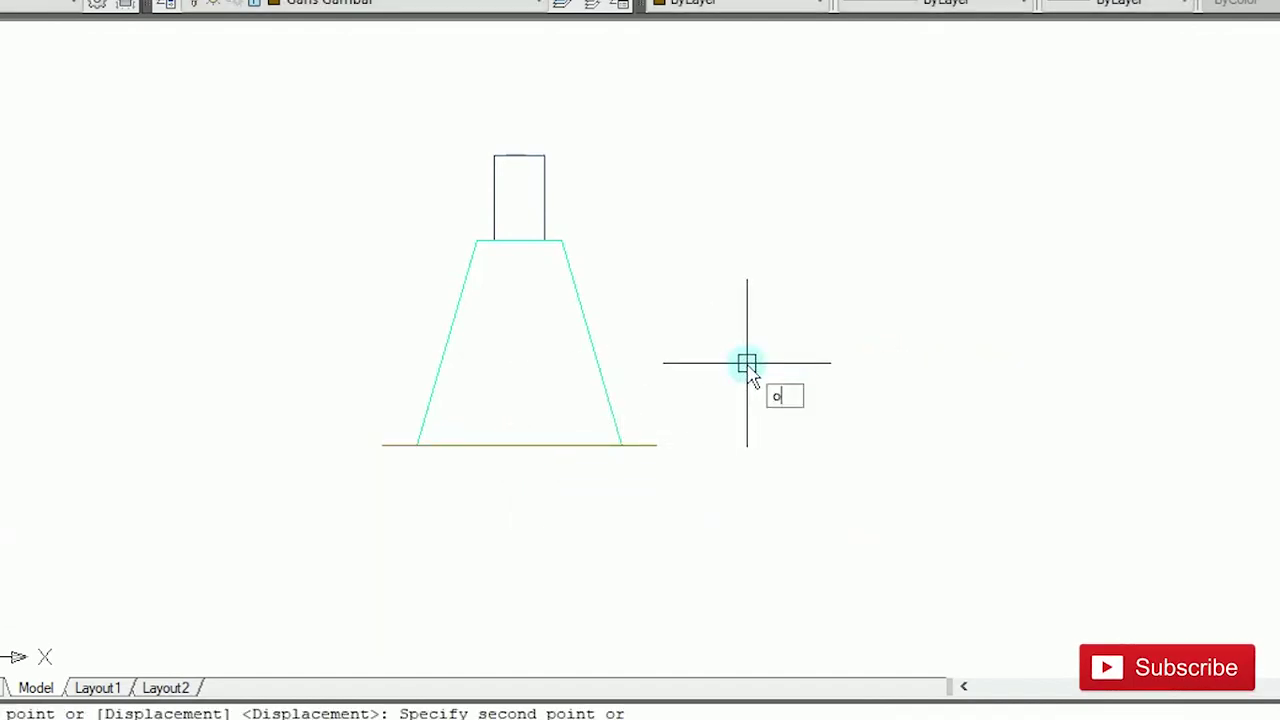
Step: Offset the line under the foundation 20 units downward
{"action": "key", "text": "Return"}
{"action": "type", "text": "28"}
{"action": "key", "text": "Return"}
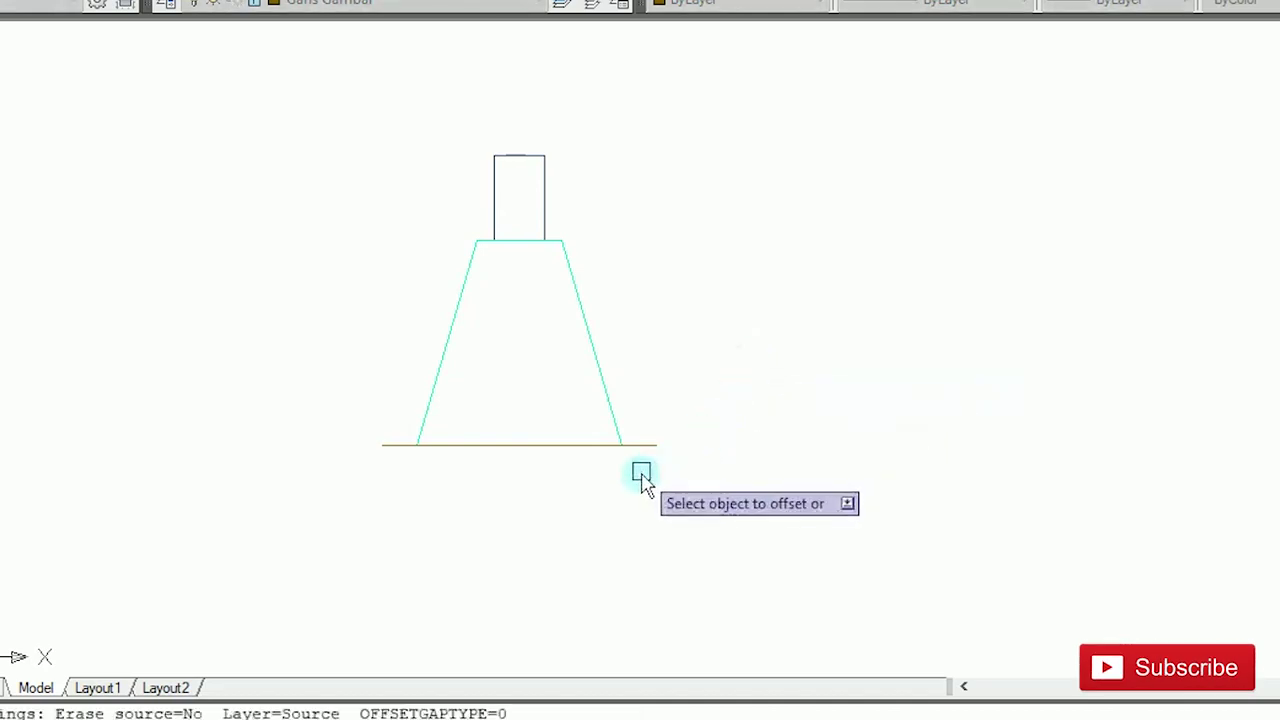
{"action": "left_click", "coordinate": [655, 447]}
{"action": "left_click", "coordinate": [654, 506]}
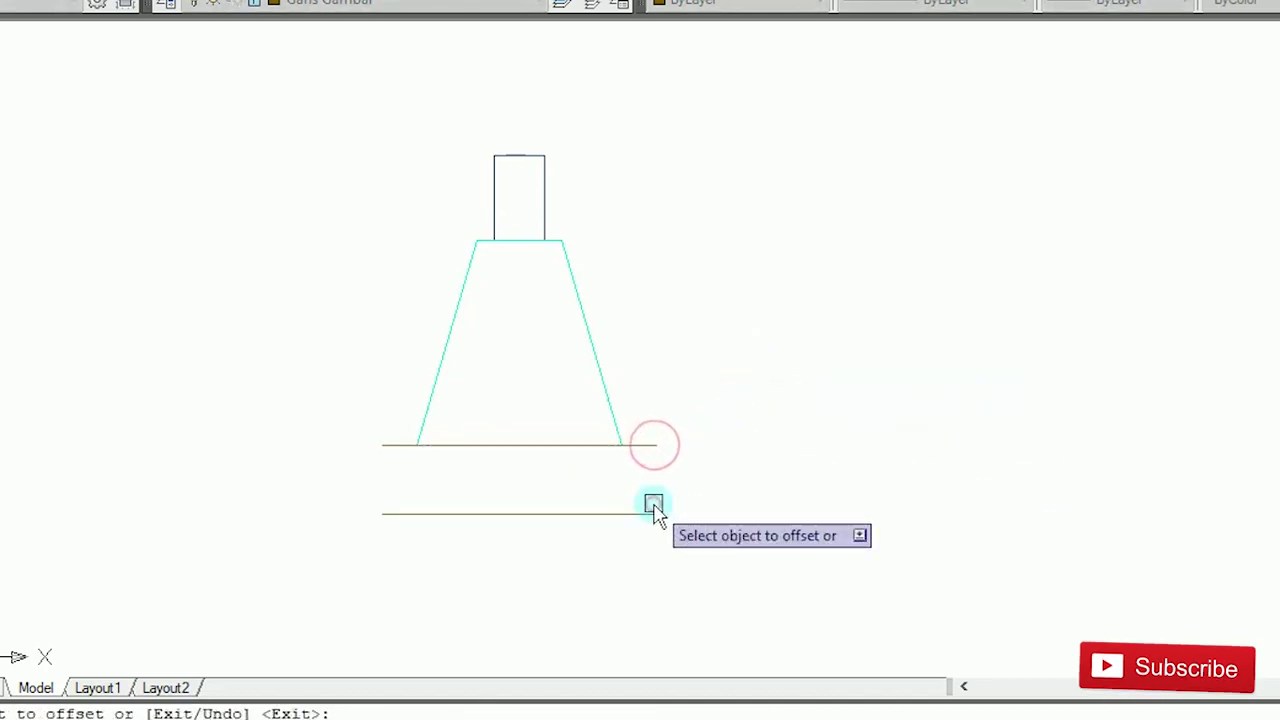
{"action": "left_click", "coordinate": [653, 510]}
{"action": "key", "text": "Return"}
Step: Offset the foundation base line downward again, about 30 units, to add a lowest line beneath the first offset
{"action": "key", "text": "Return"}
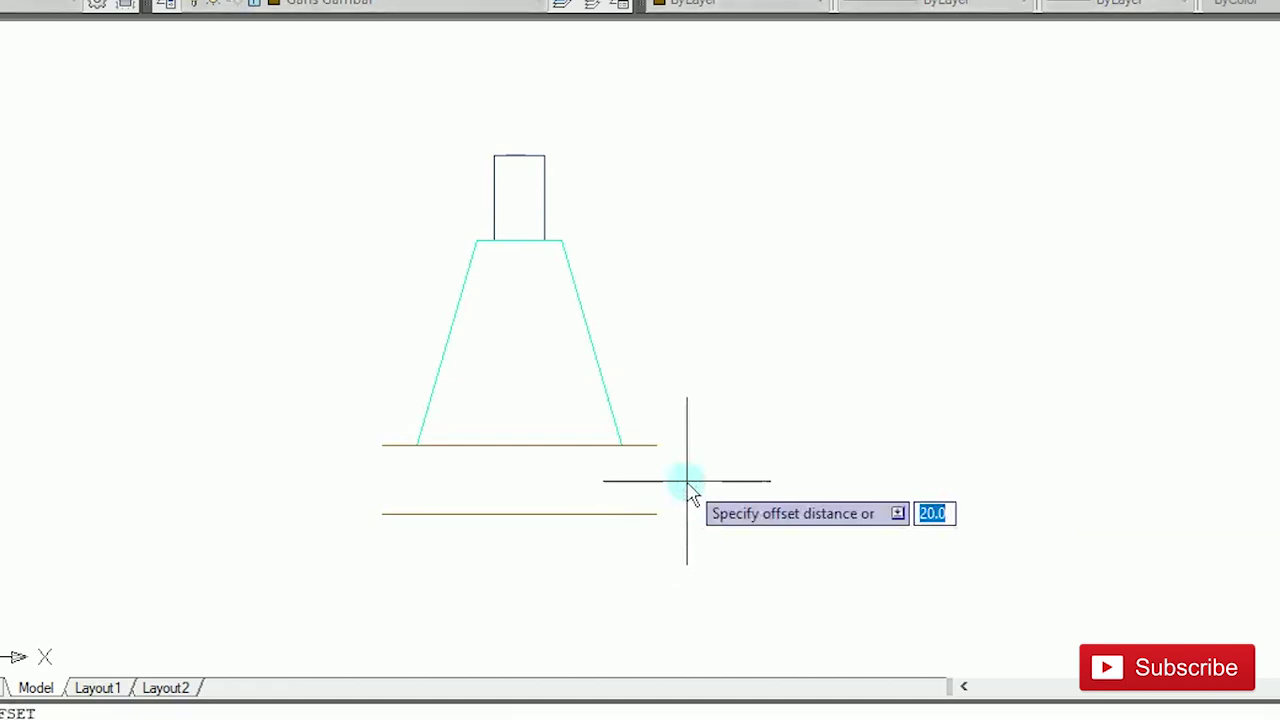
{"action": "type", "text": "35"}
{"action": "key", "text": "Return"}
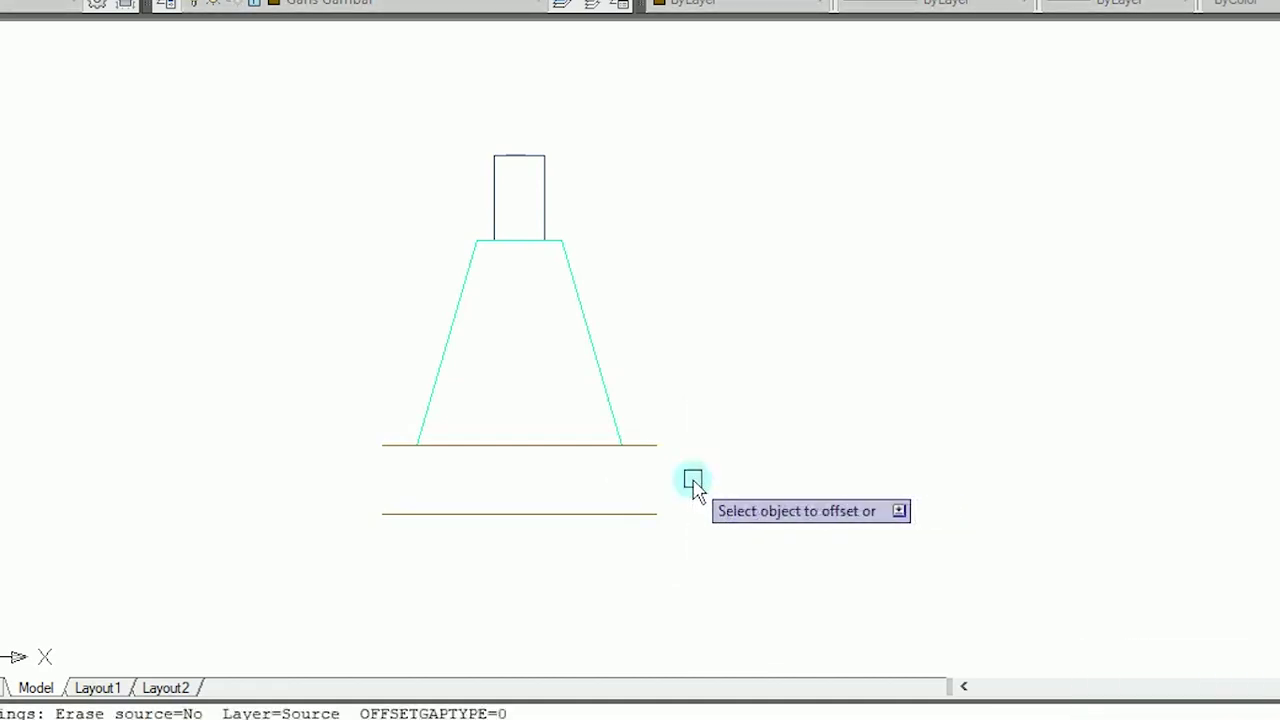
{"action": "left_click", "coordinate": [657, 447]}
{"action": "left_click", "coordinate": [730, 565]}
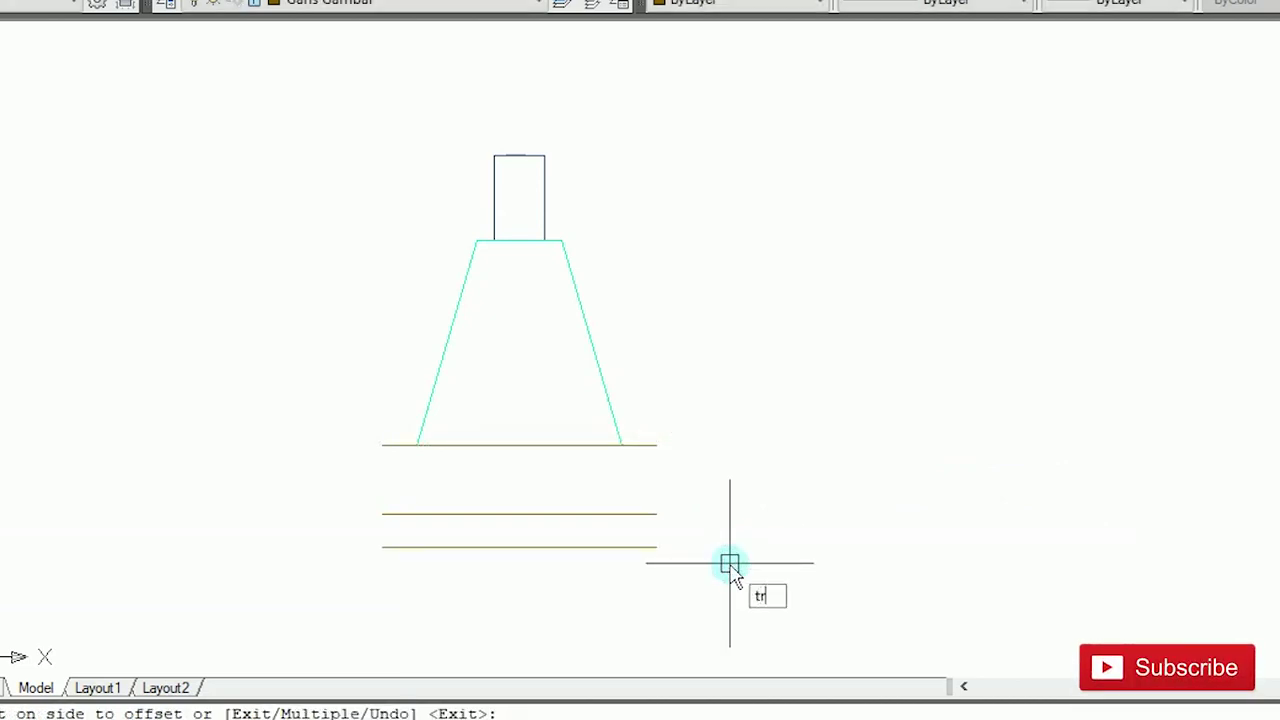
Step: Trim away the part of the base line that lies between the foundation trapezoid's bottom corners
{"action": "type", "text": "tr"}
{"action": "key", "text": "Return"}
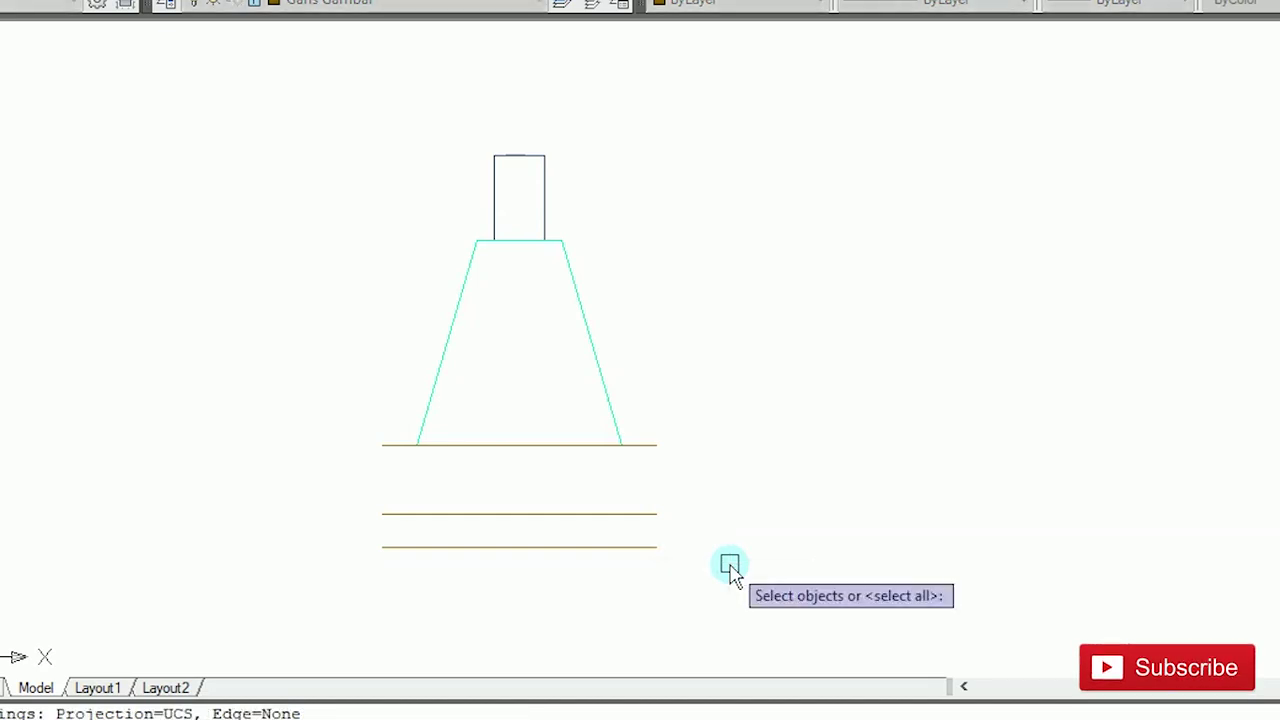
{"action": "left_click", "coordinate": [596, 370]}
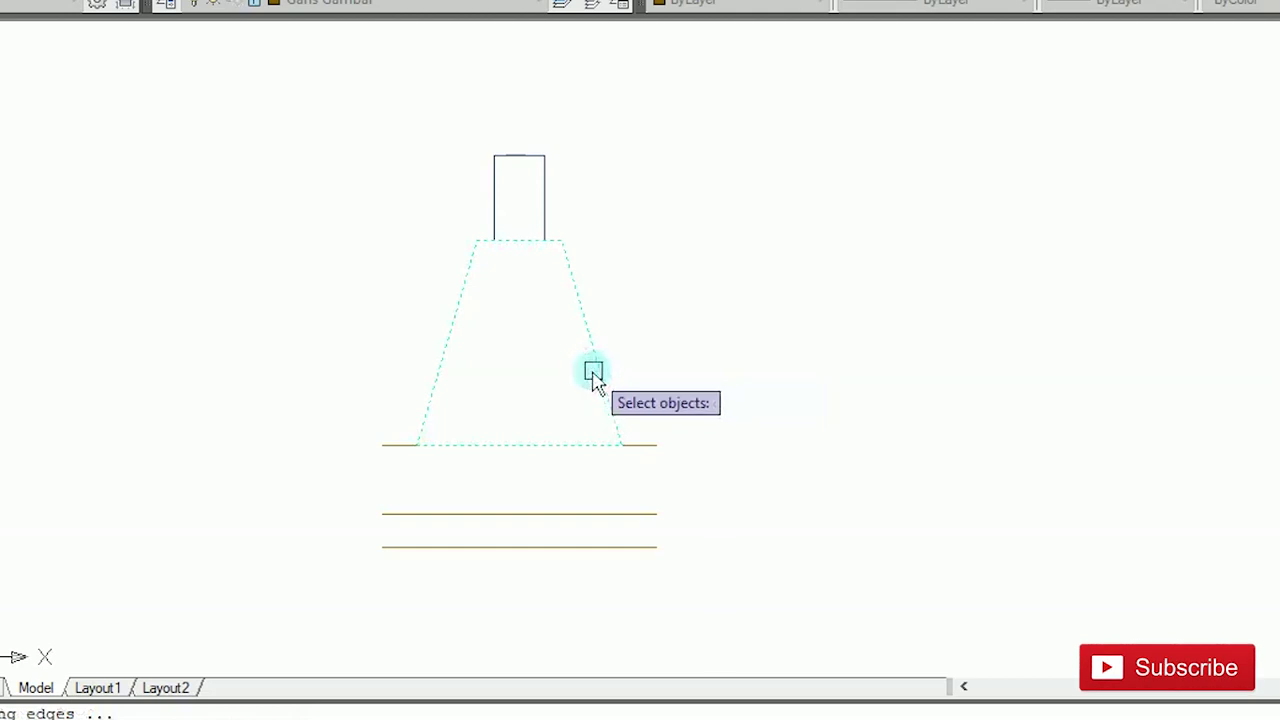
{"action": "key", "text": "Return"}
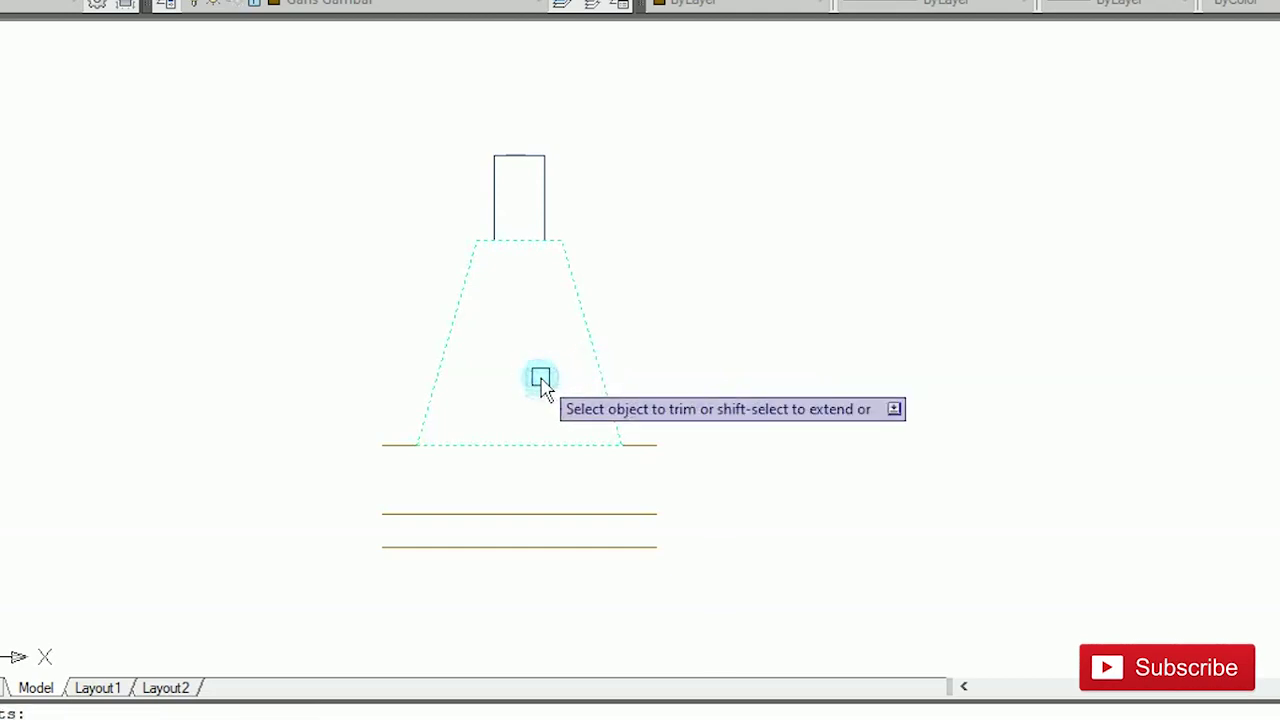
{"action": "left_click", "coordinate": [541, 378]}
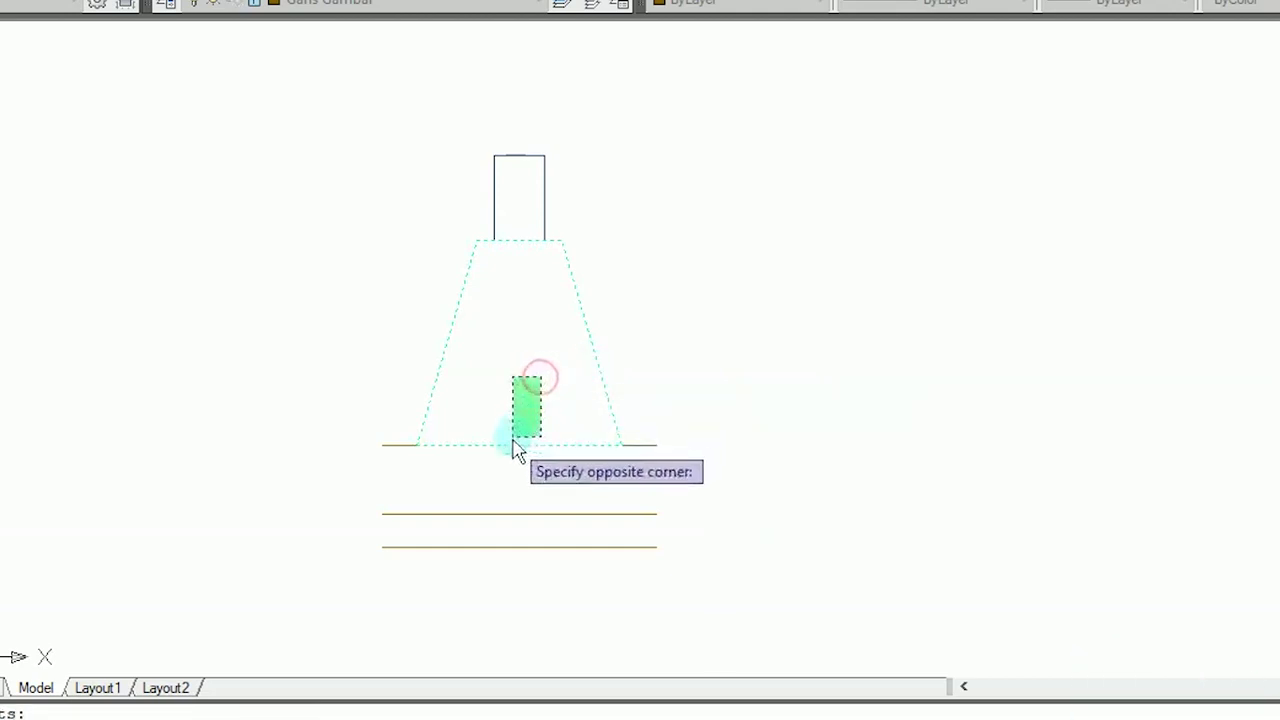
{"action": "left_click", "coordinate": [486, 489]}
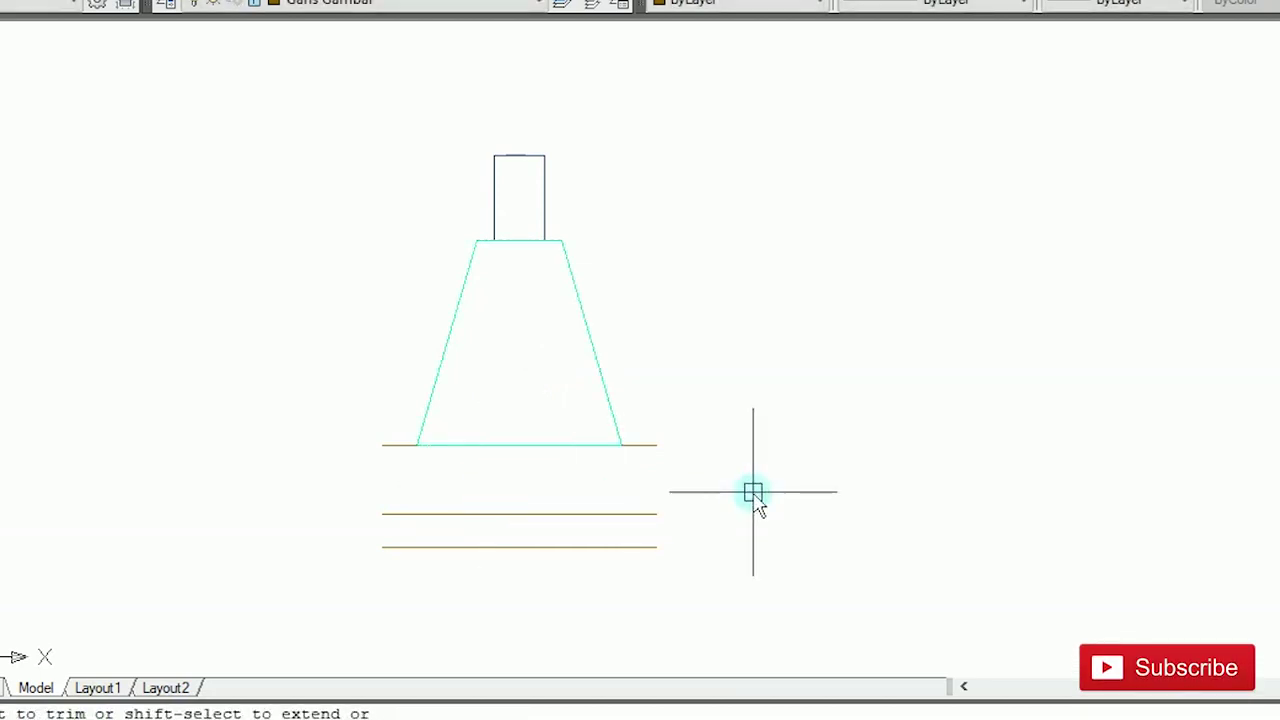
Step: Draw a 90-unit vertical line upward from each end of the lowest line to form the excavation sides
{"action": "key", "text": "Return"}
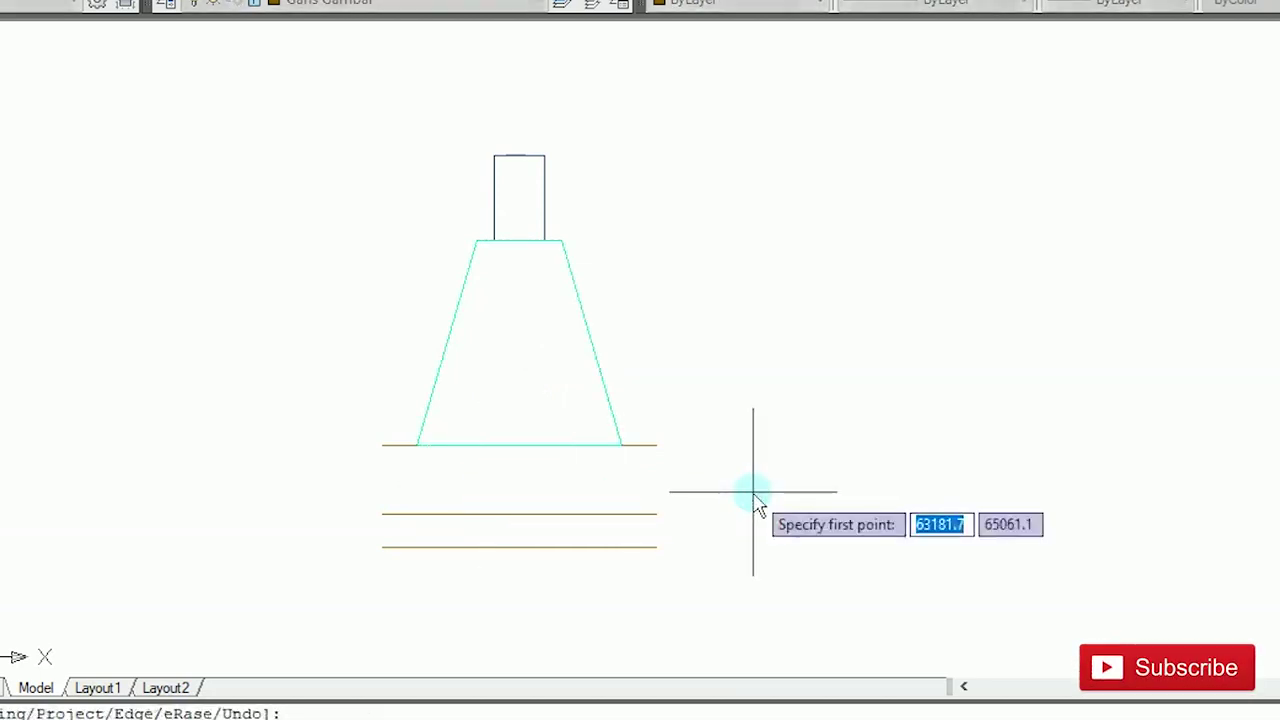
{"action": "left_click", "coordinate": [382, 546]}
{"action": "type", "text": "90"}
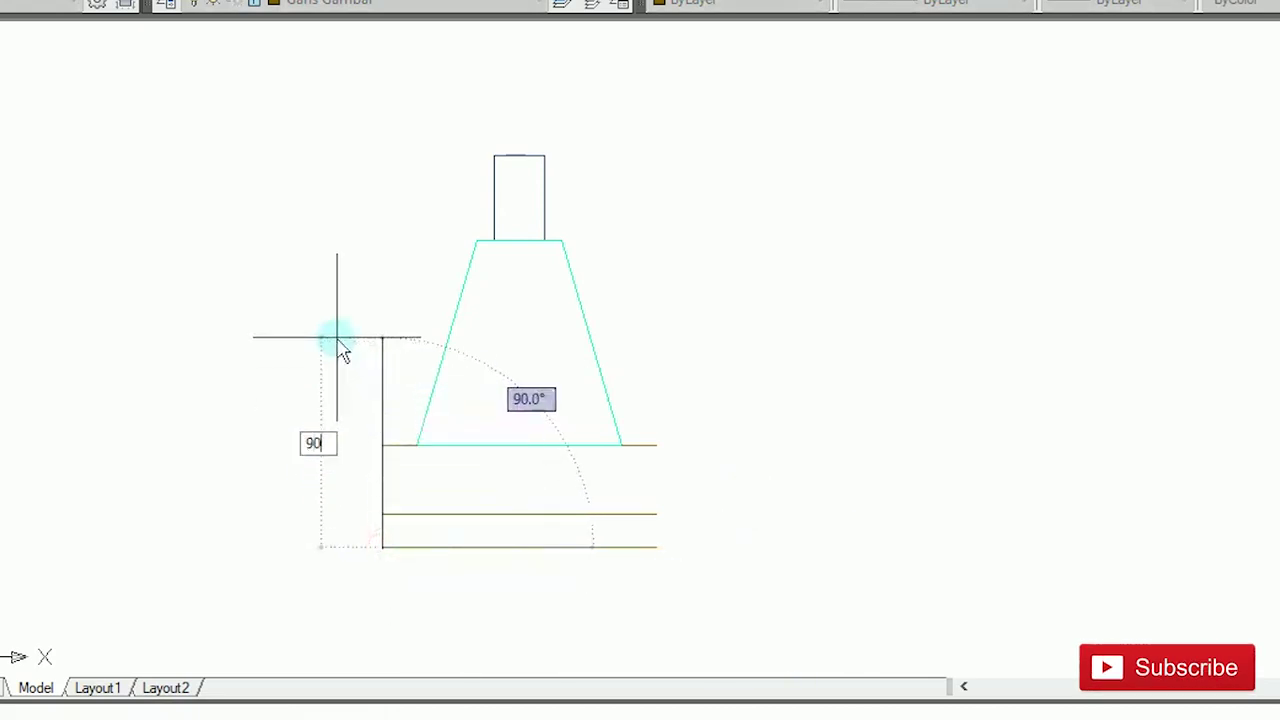
{"action": "key", "text": "Return"}
{"action": "key", "text": "Return"}
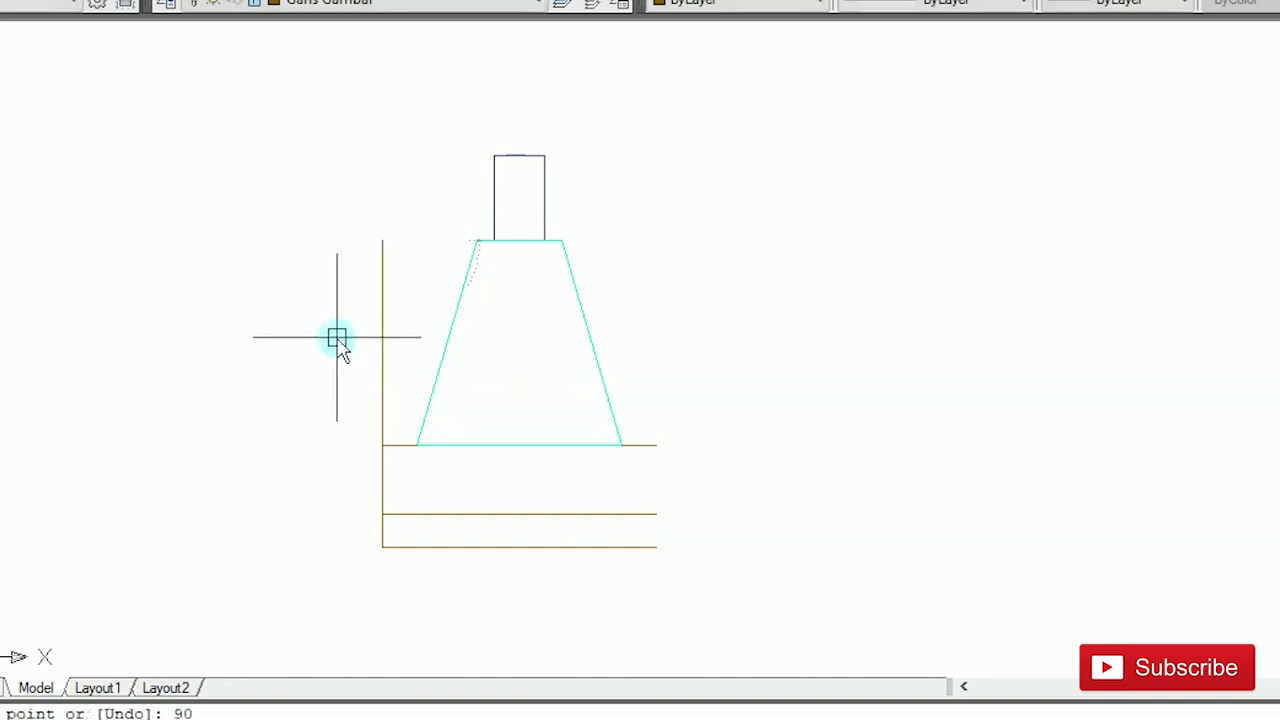
{"action": "key", "text": "Return"}
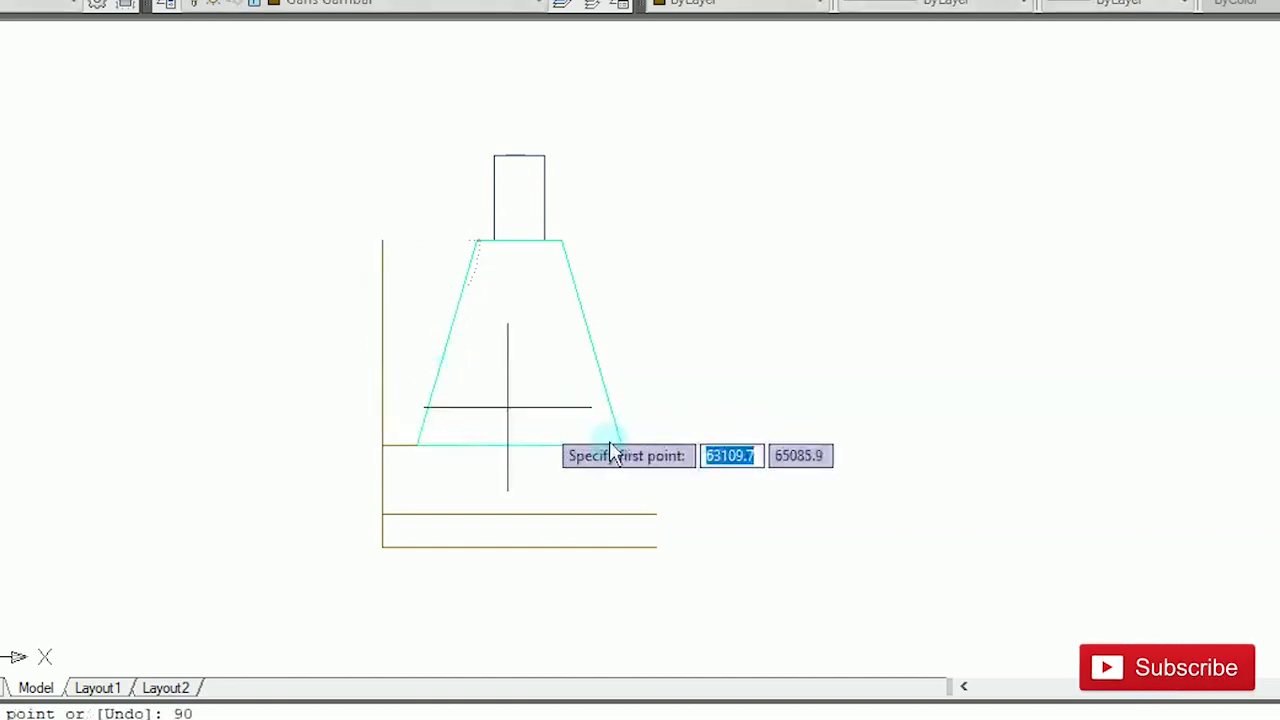
{"action": "left_click", "coordinate": [655, 547]}
{"action": "type", "text": "90"}
{"action": "key", "text": "Return"}
{"action": "key", "text": "Return"}
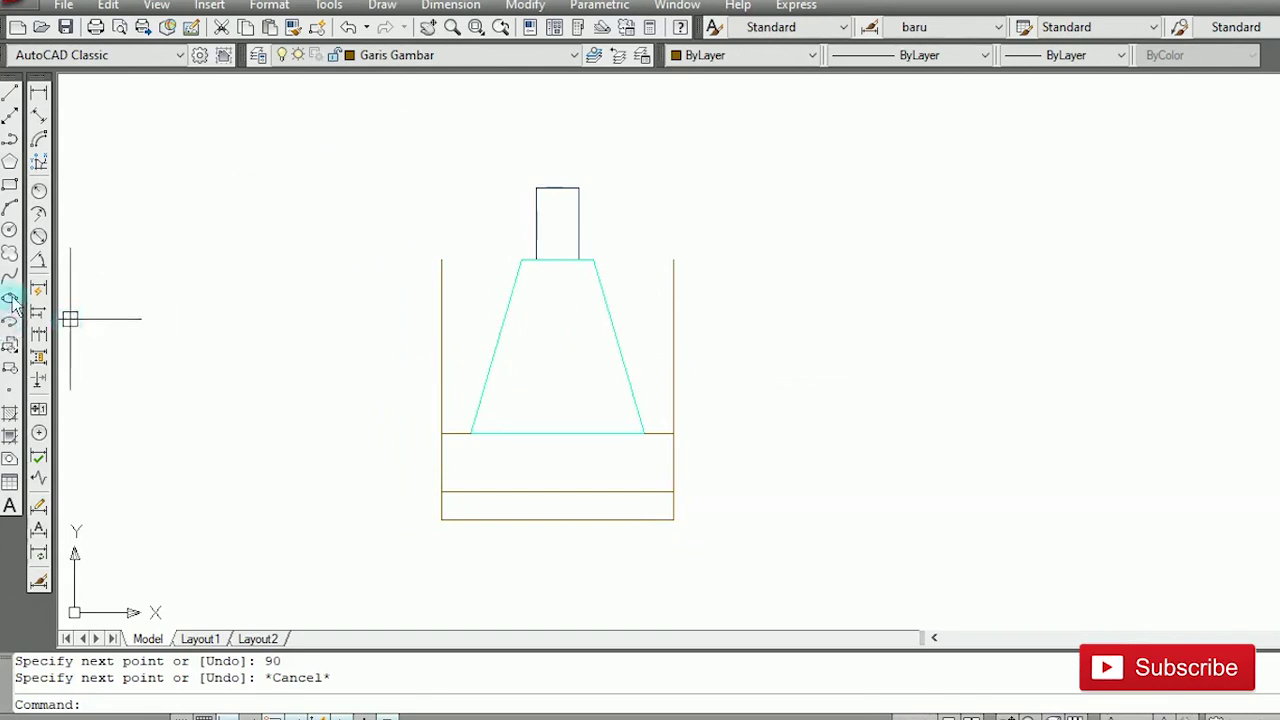
Step: Draw an upright ellipse at the left end of the upper strip, spanning its height and touching the left vertical line
{"action": "type", "text": "el"}
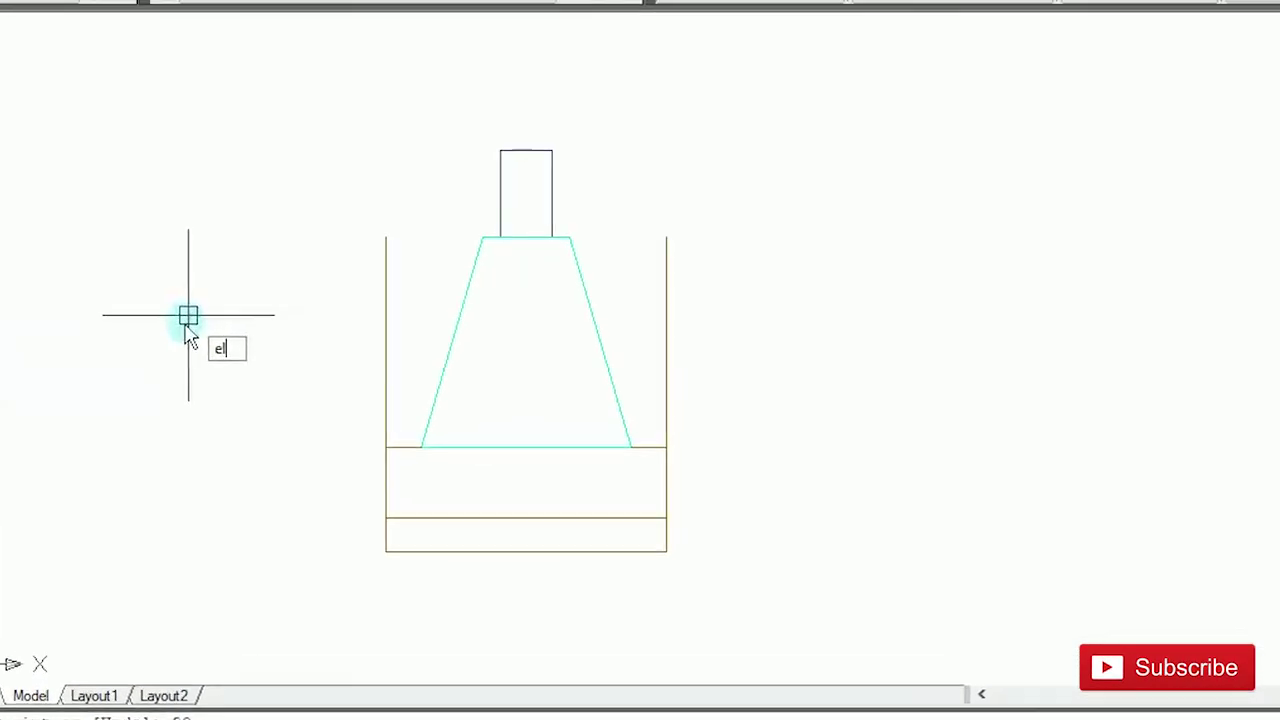
{"action": "key", "text": "Return"}
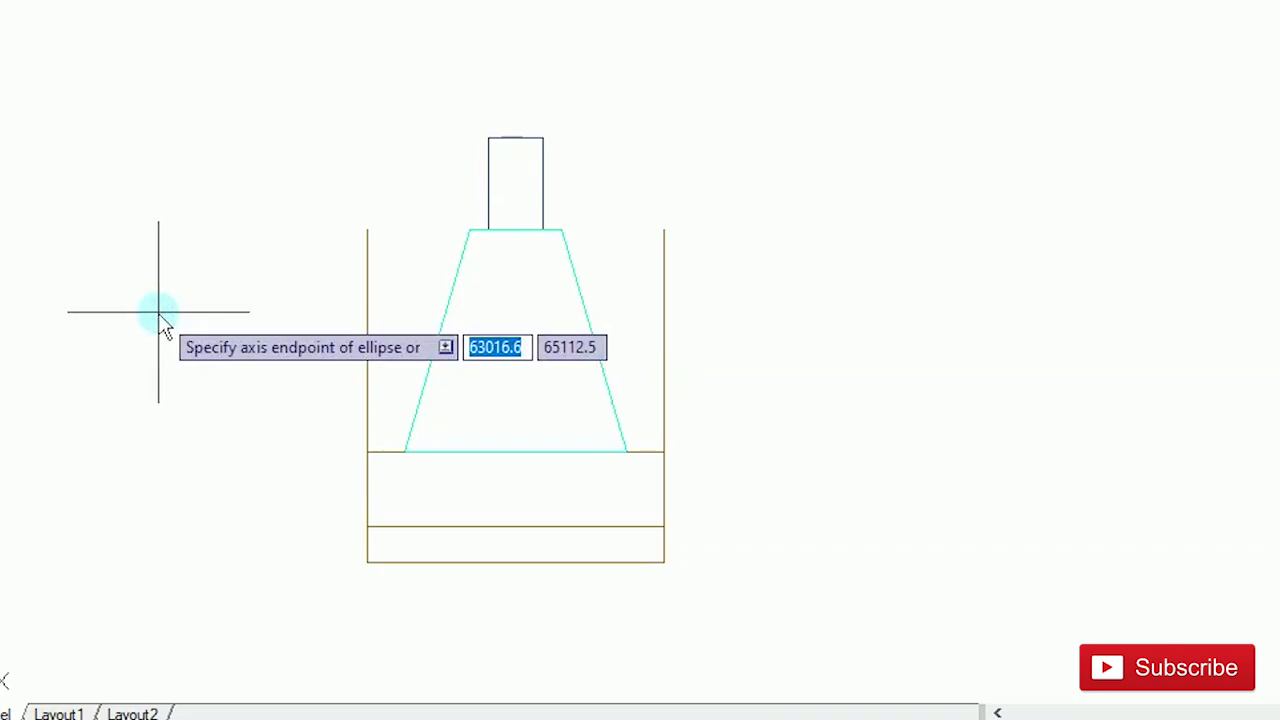
{"action": "scroll", "coordinate": [309, 513], "scroll_direction": "up", "scroll_amount": 2}
{"action": "middle_click_drag", "start_coordinate": [309, 514], "coordinate": [271, 460]}
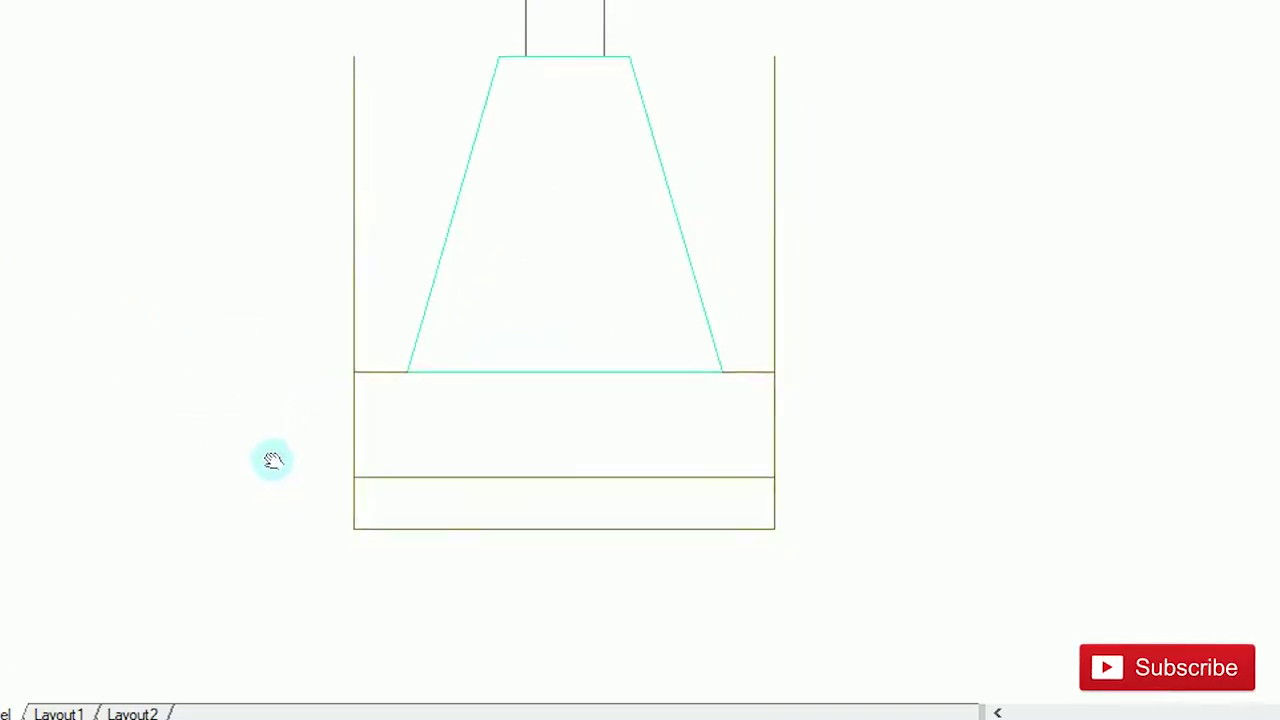
{"action": "left_click", "coordinate": [381, 373]}
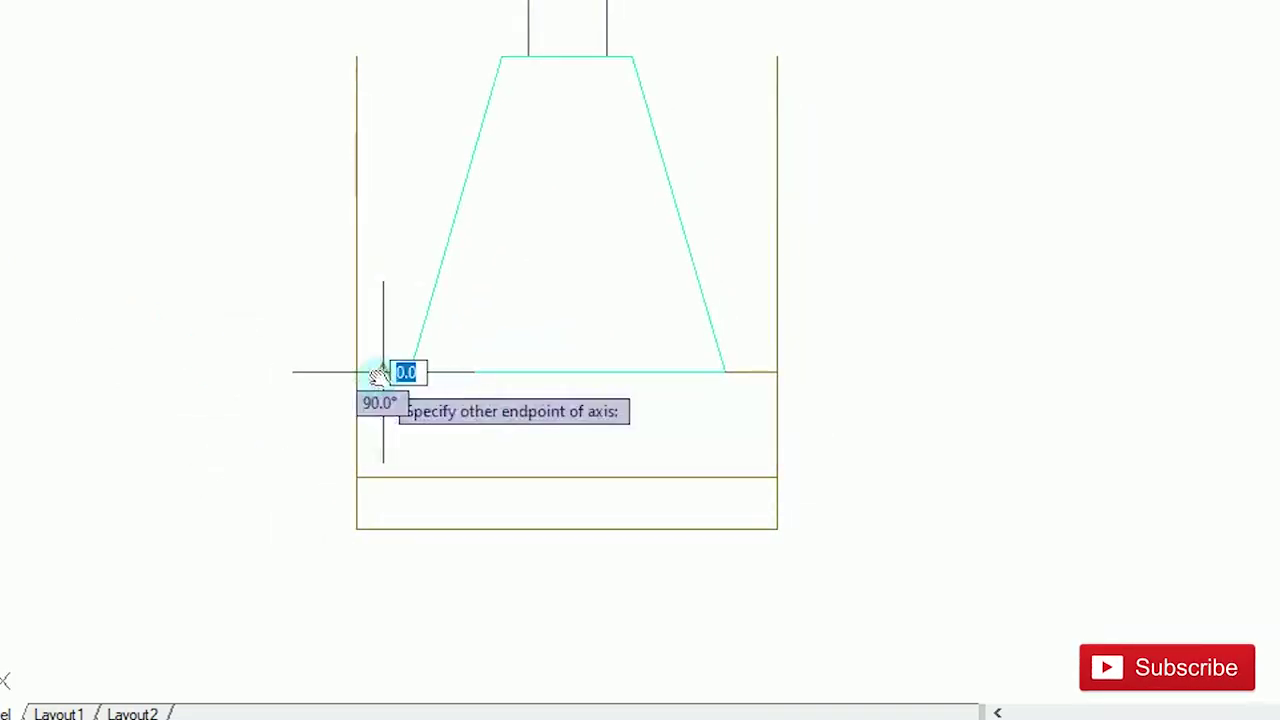
{"action": "left_click", "coordinate": [383, 477]}
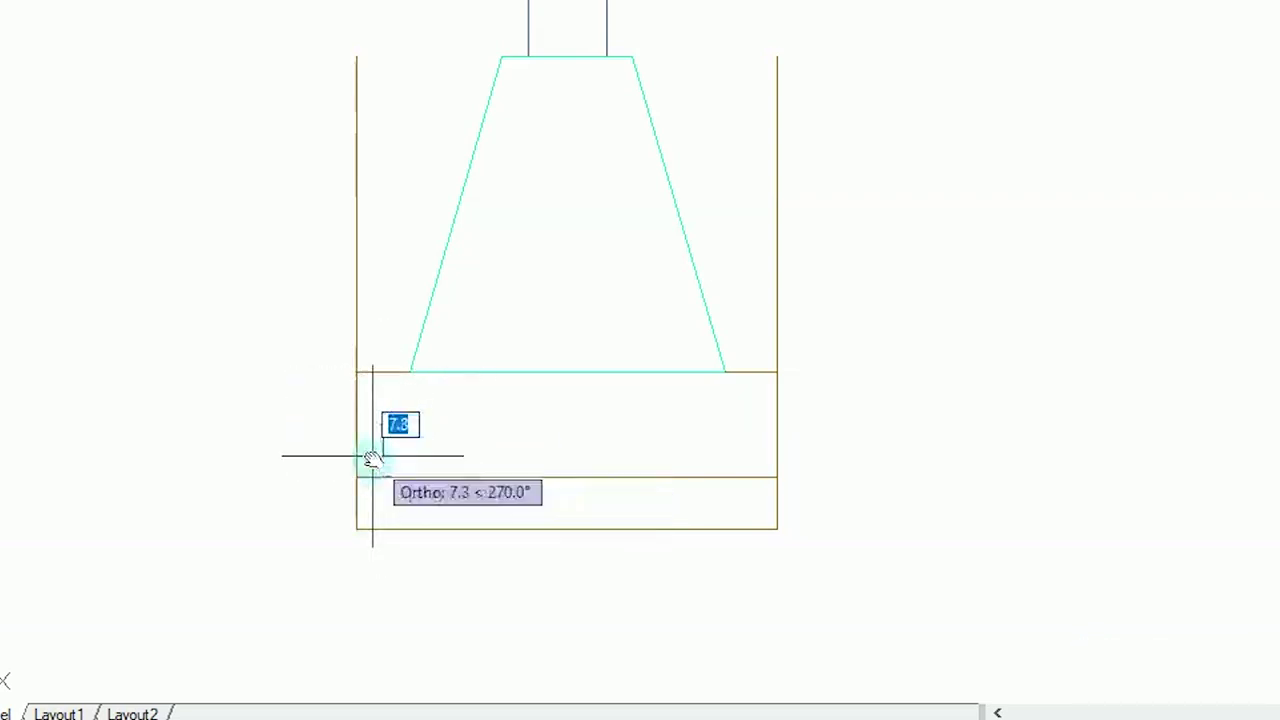
{"action": "left_click", "coordinate": [358, 430]}
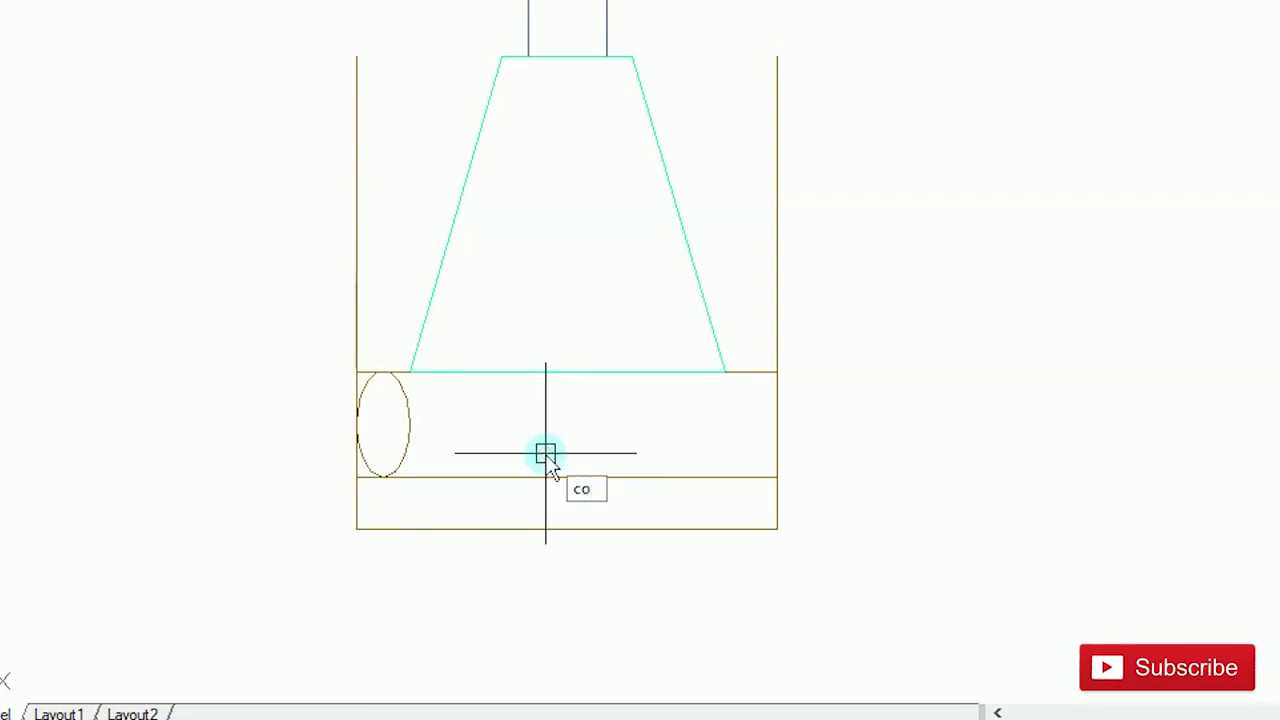
Step: Copy the ellipse seven times side by side by its left quadrant to fill the strip under the foundation
{"action": "key", "text": "Return"}
{"action": "scroll", "coordinate": [451, 441], "scroll_direction": "up", "scroll_amount": 2}
{"action": "left_click", "coordinate": [391, 409]}
{"action": "key", "text": "Return"}
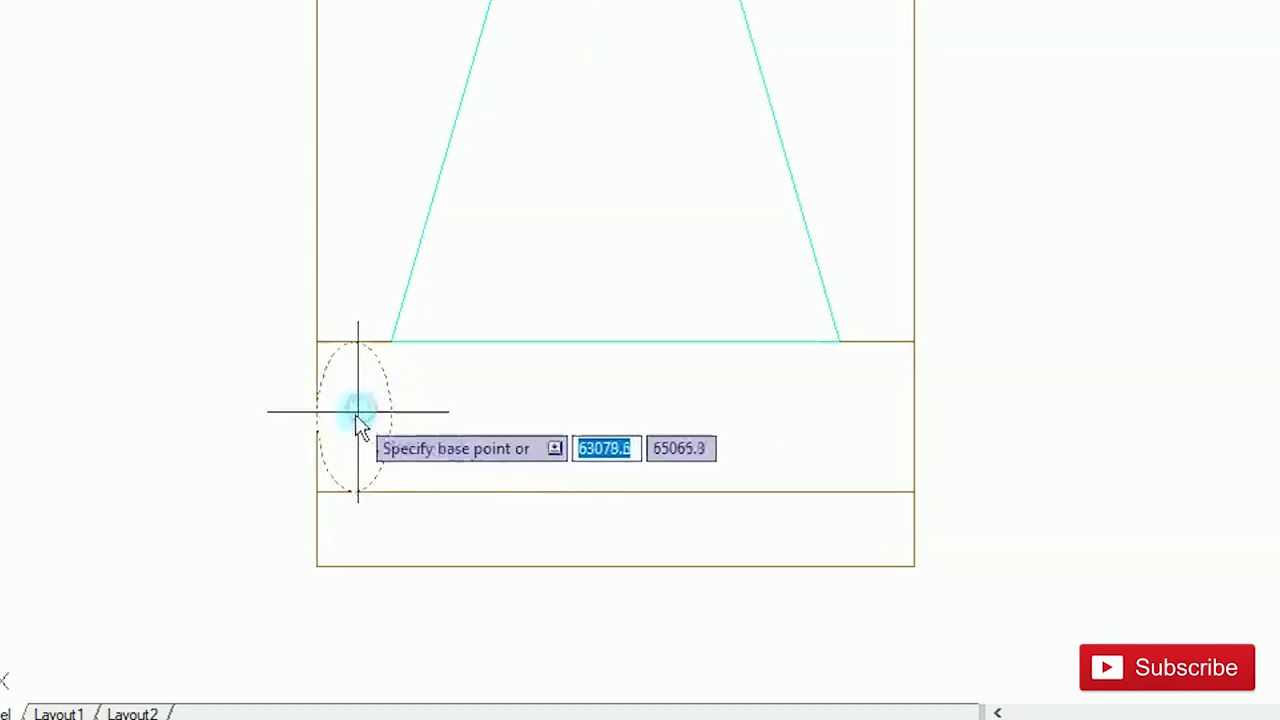
{"action": "left_click", "coordinate": [317, 418]}
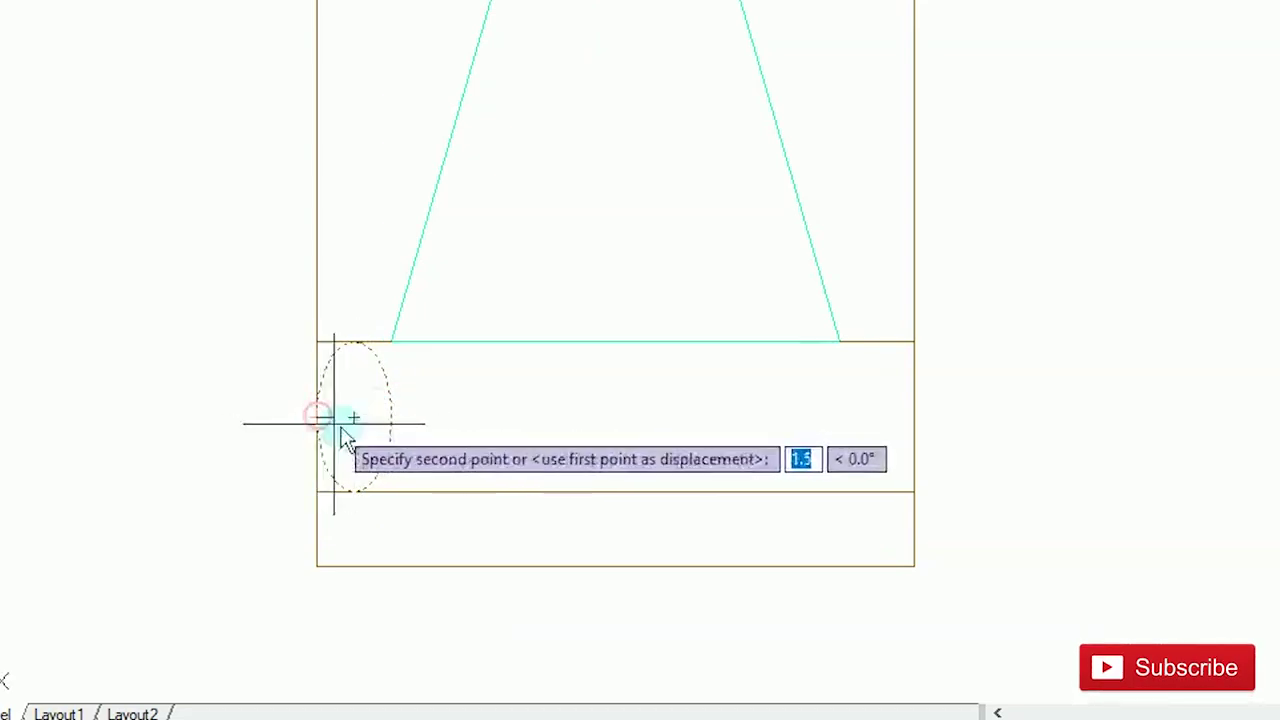
{"action": "left_click", "coordinate": [391, 420]}
{"action": "left_click", "coordinate": [467, 428]}
{"action": "left_click", "coordinate": [543, 428]}
{"action": "left_click", "coordinate": [617, 418]}
{"action": "left_click", "coordinate": [698, 421]}
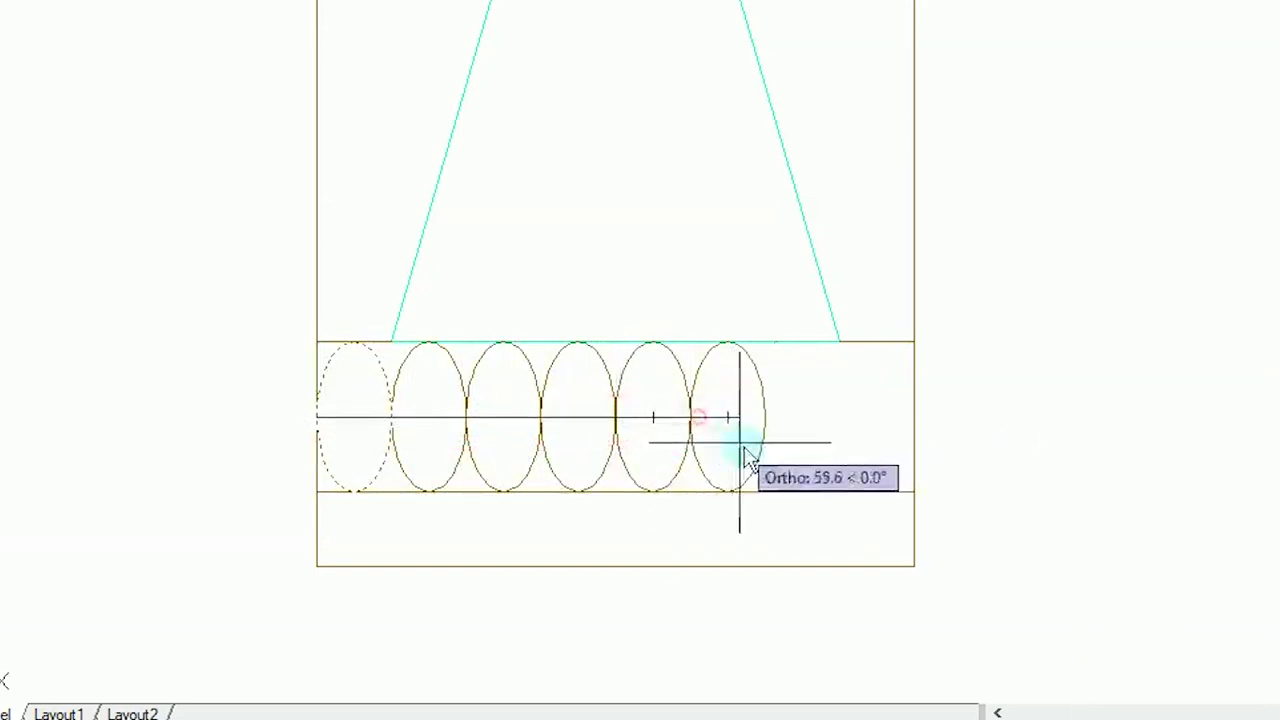
{"action": "key", "text": "Return"}
{"action": "left_click", "coordinate": [765, 418]}
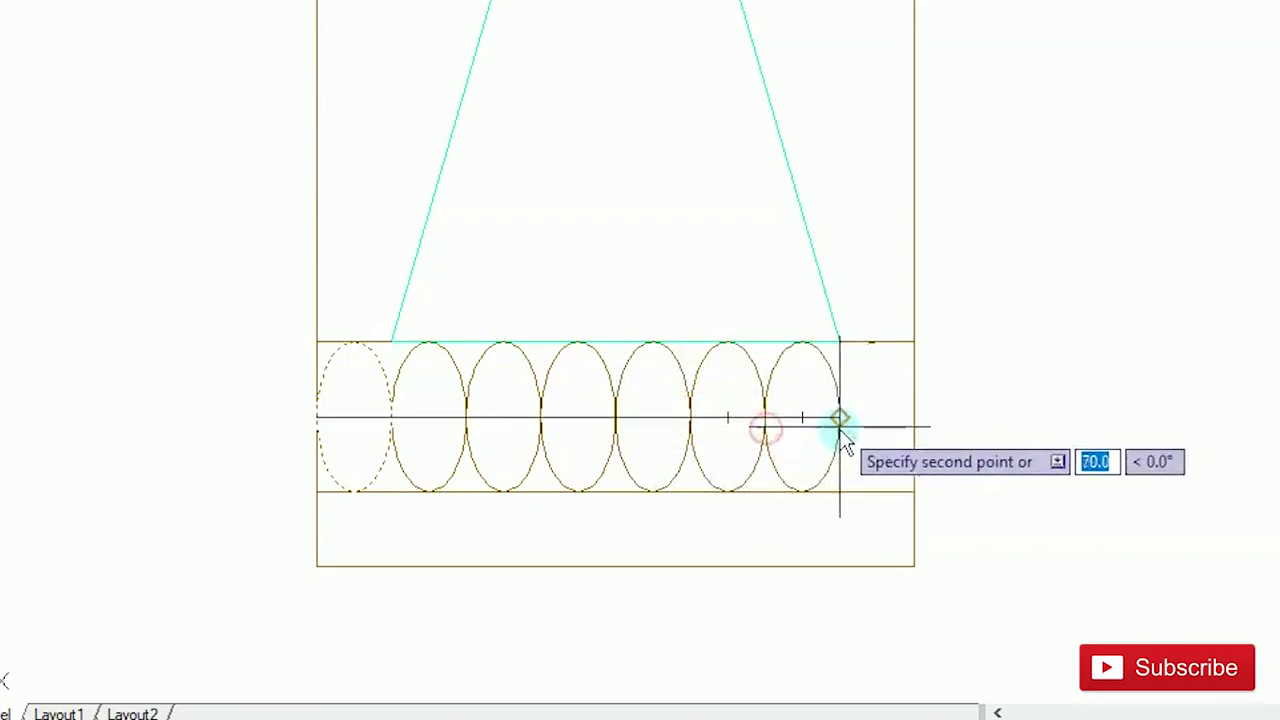
{"action": "left_click", "coordinate": [840, 420]}
{"action": "key", "text": "Return"}
Step: Put the two vertical side lines and the lowest horizontal line on the garis muka tanah layer
{"action": "scroll", "coordinate": [958, 352], "scroll_direction": "down", "scroll_amount": 2}
{"action": "middle_click_drag", "start_coordinate": [966, 332], "coordinate": [942, 475]}
{"action": "middle_click_drag", "start_coordinate": [902, 370], "coordinate": [846, 295]}
{"action": "left_click", "coordinate": [846, 280]}
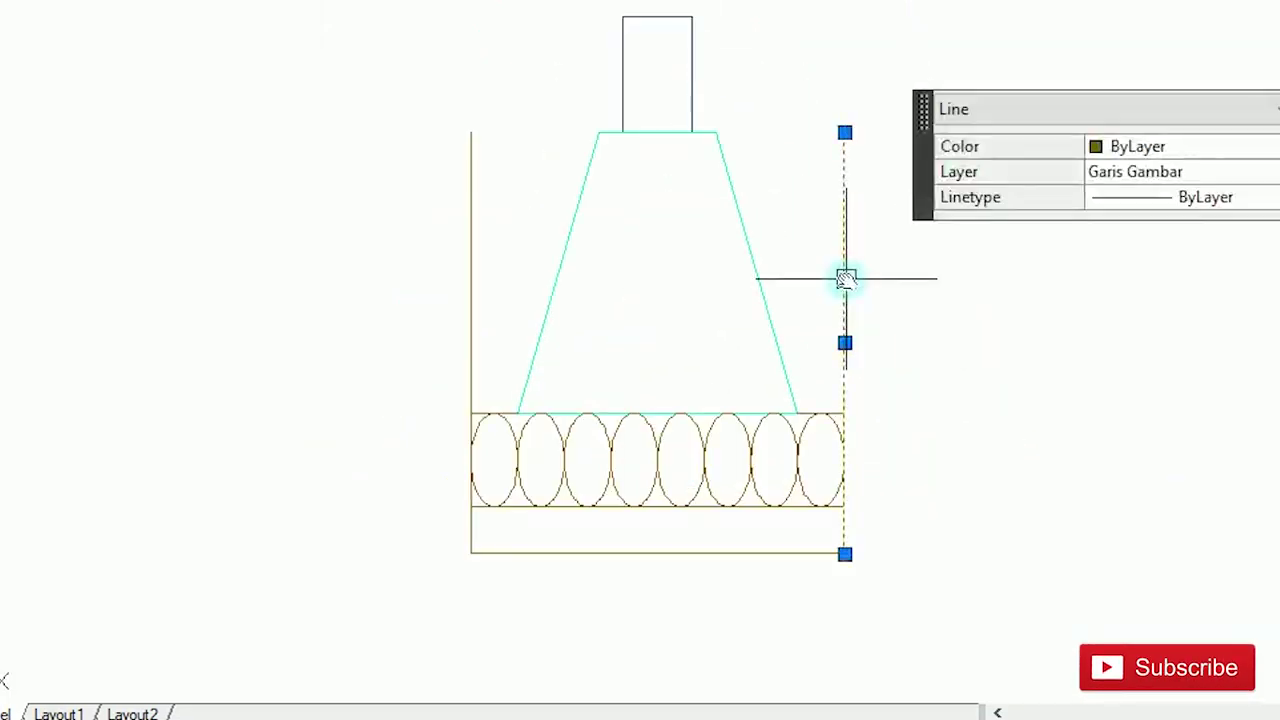
{"action": "left_click", "coordinate": [684, 552]}
{"action": "left_click", "coordinate": [512, 351]}
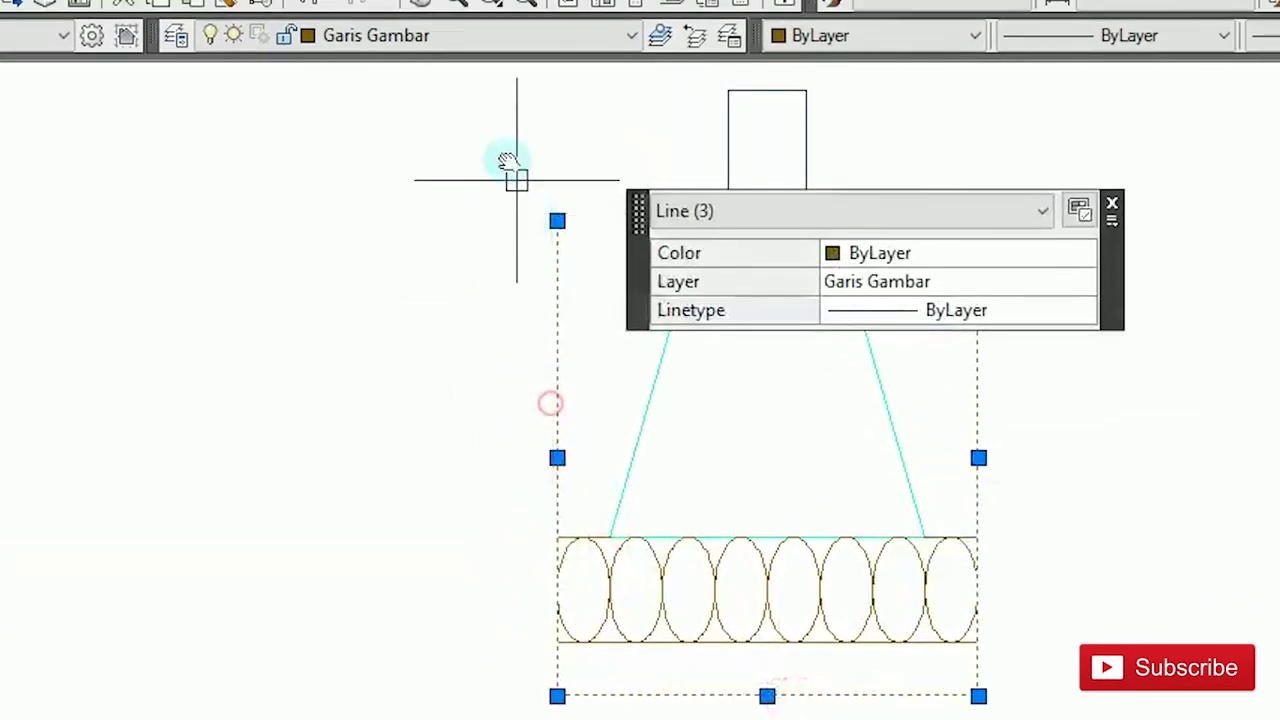
{"action": "left_click", "coordinate": [420, 5]}
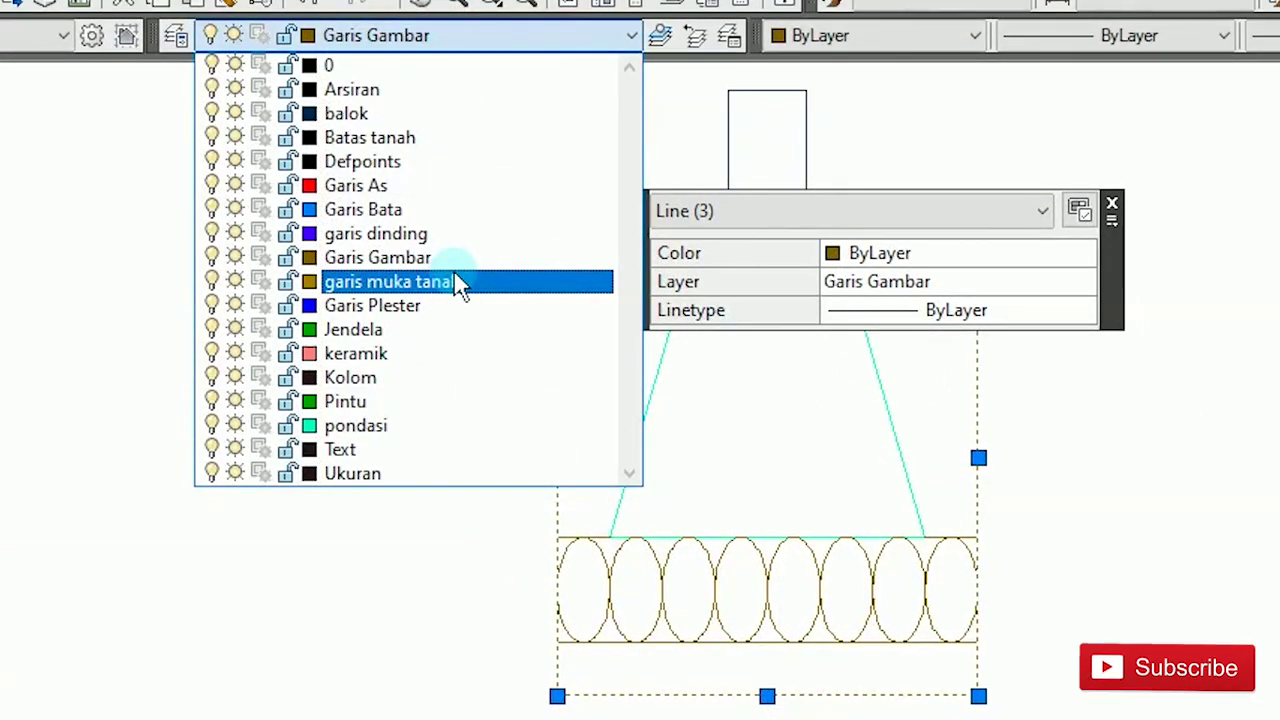
{"action": "left_click", "coordinate": [457, 281]}
{"action": "key", "text": "Escape"}
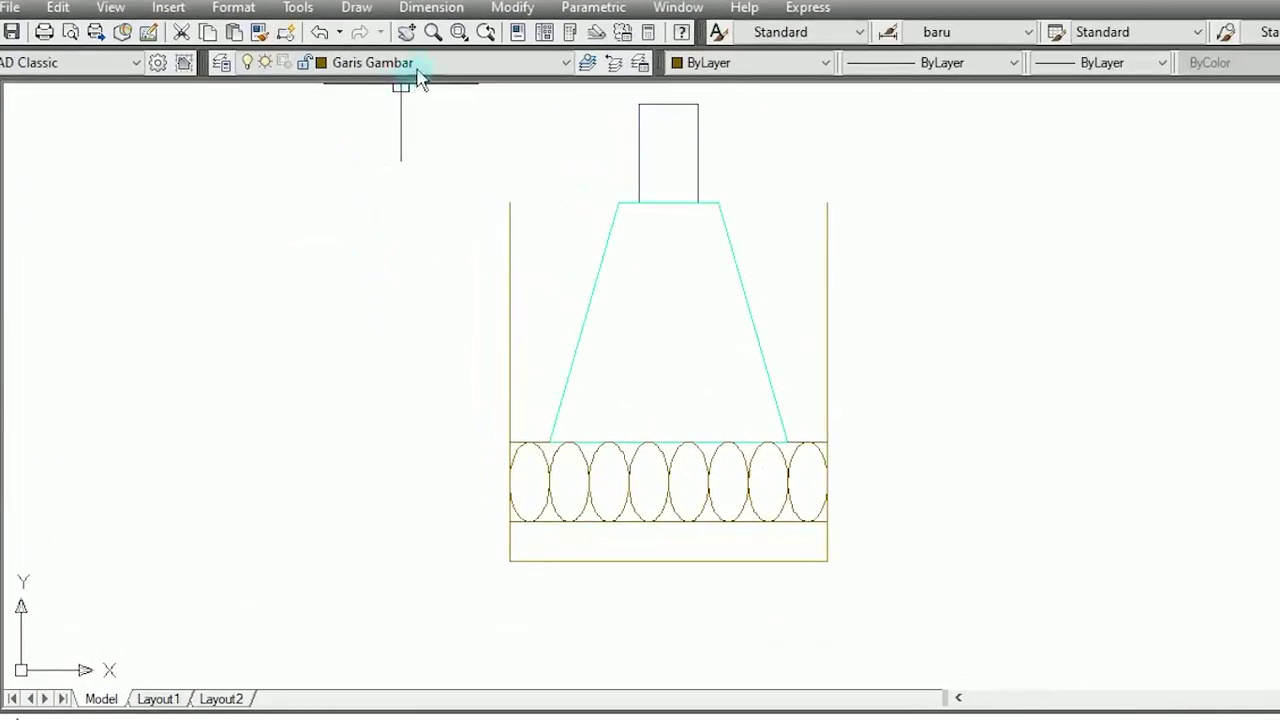
Step: Make Arsiran the current layer and fill the beam rectangle above the foundation with a SOLID hatch
{"action": "left_click", "coordinate": [393, 78]}
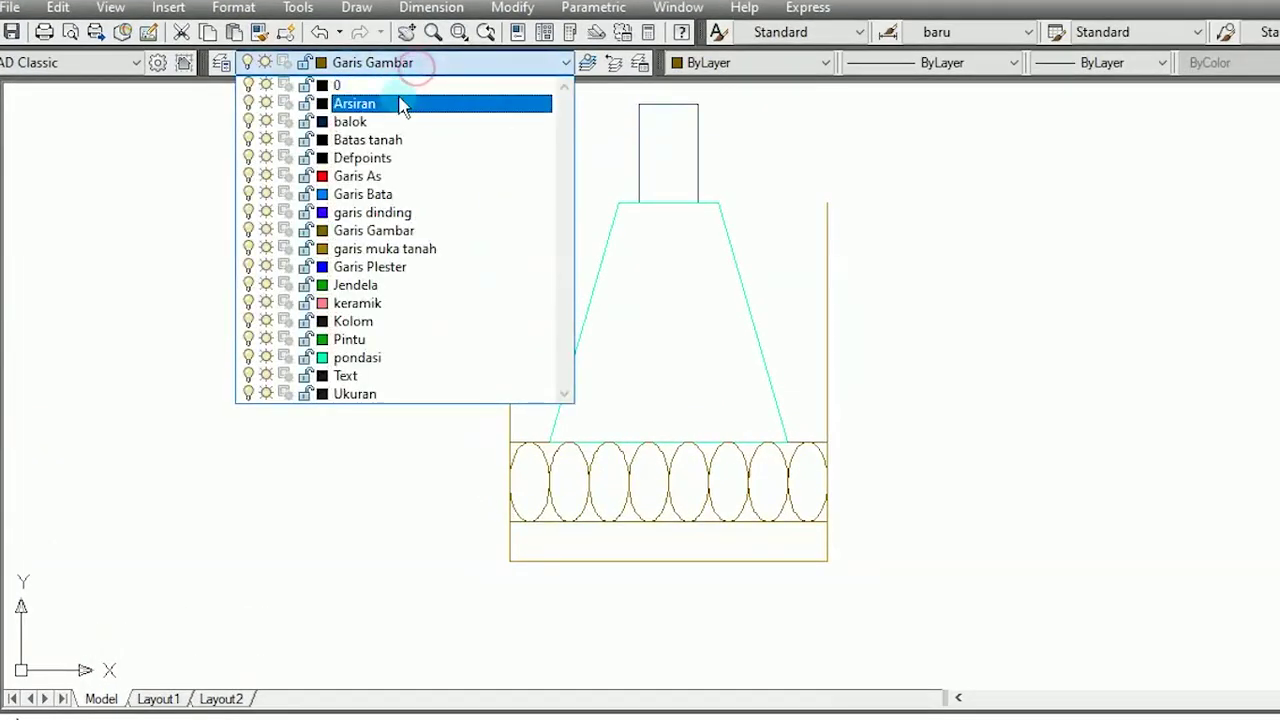
{"action": "left_click", "coordinate": [399, 104]}
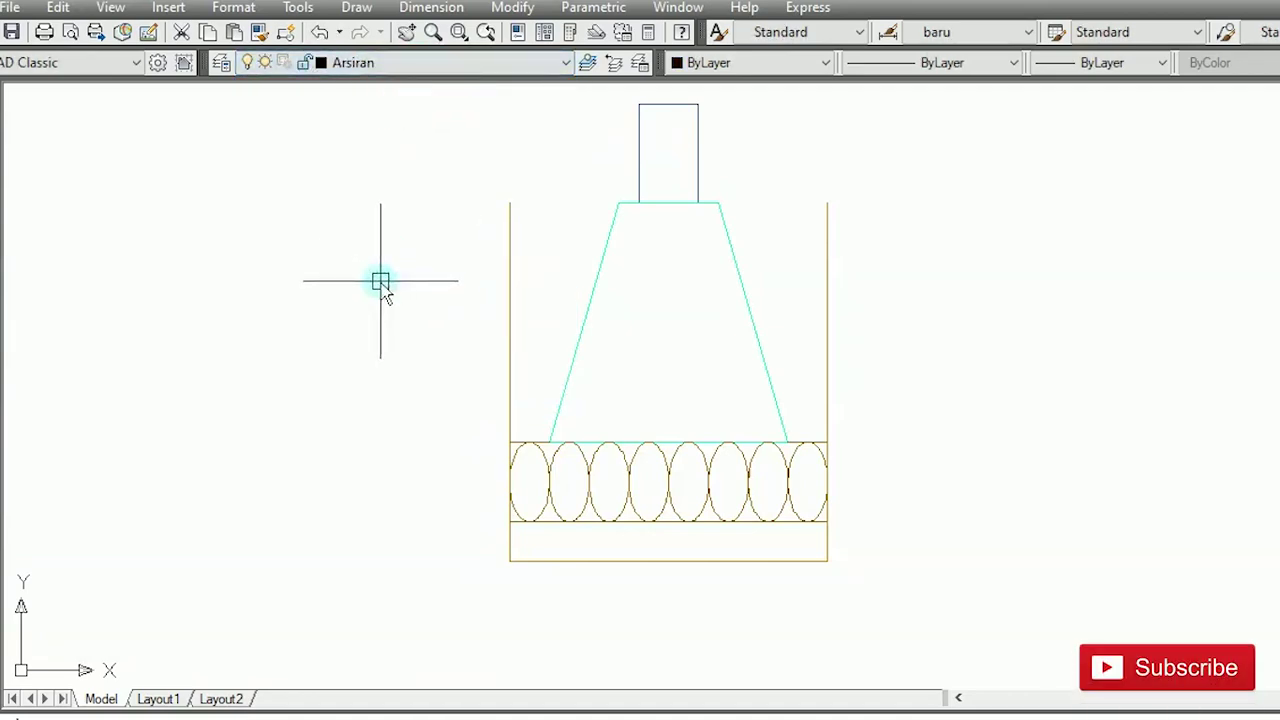
{"action": "type", "text": "h"}
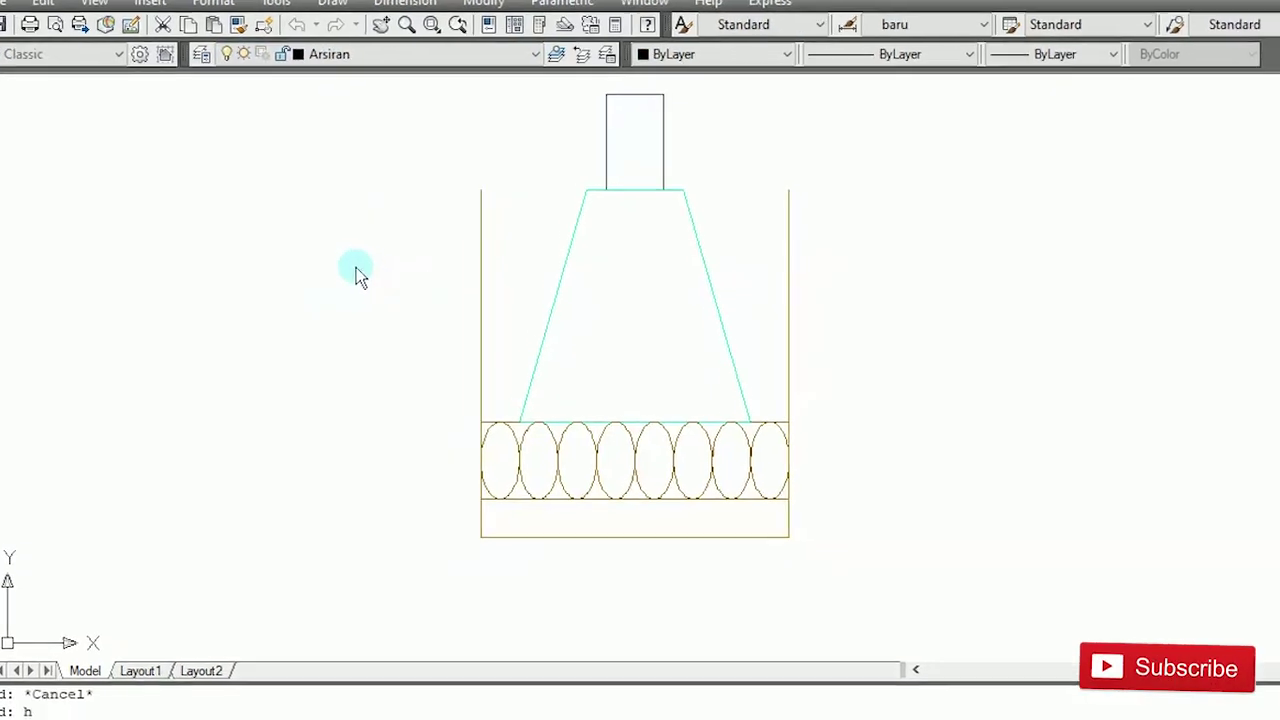
{"action": "key", "text": "Return"}
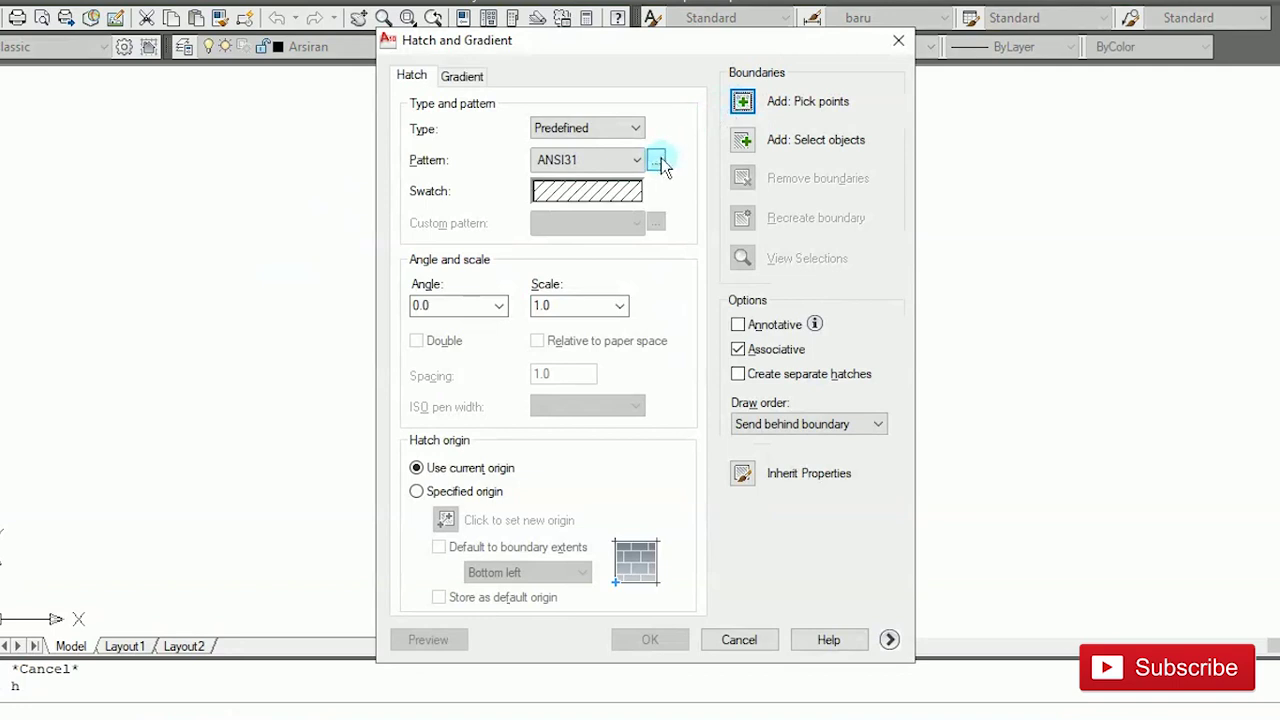
{"action": "left_click", "coordinate": [657, 161]}
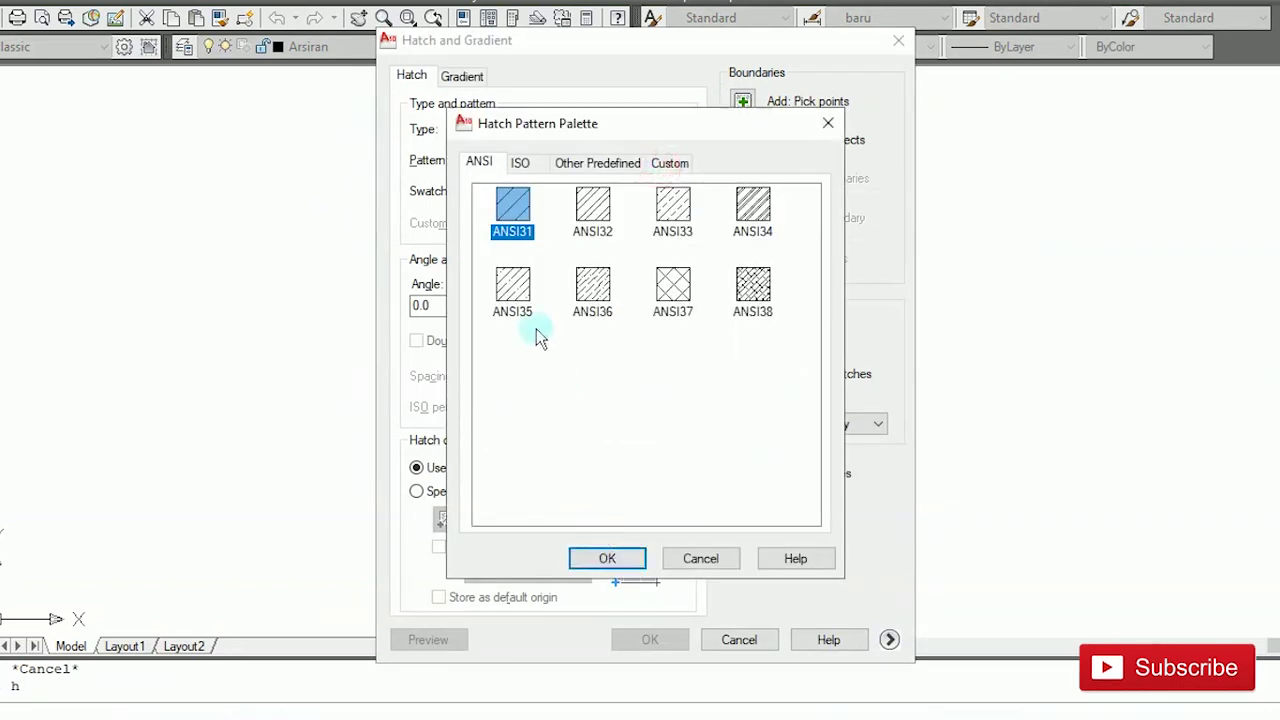
{"action": "left_click", "coordinate": [598, 164]}
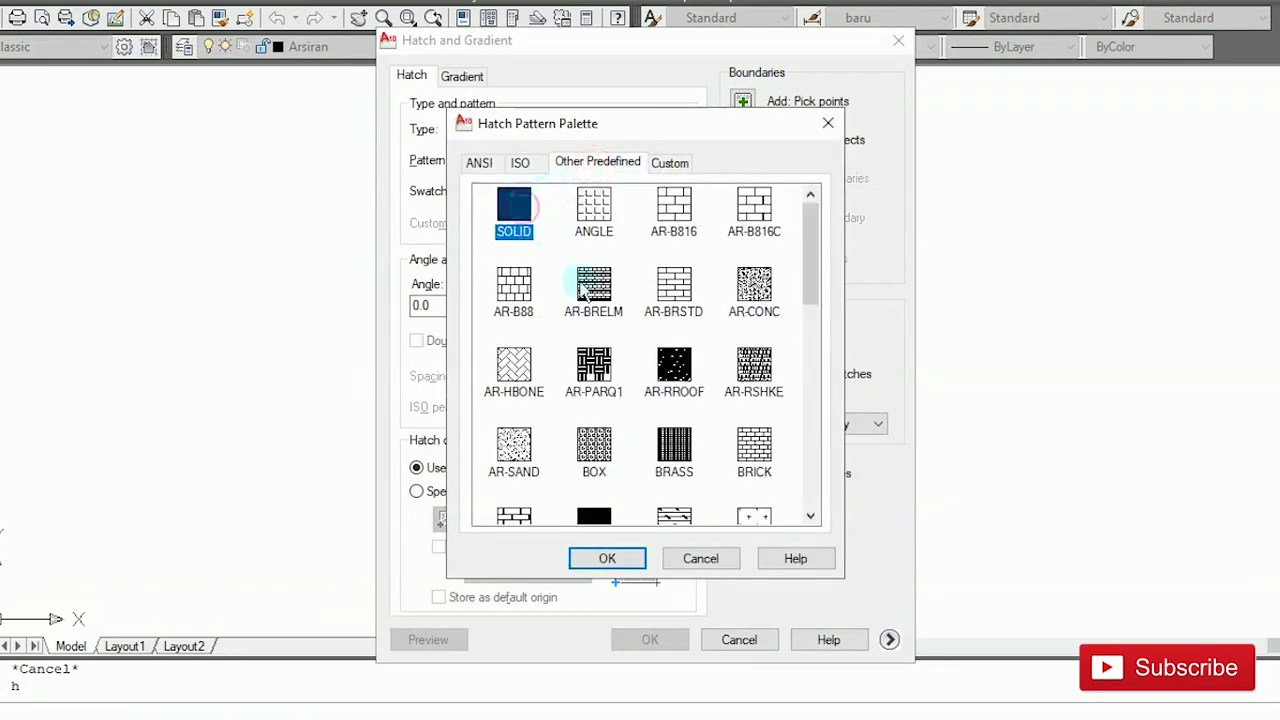
{"action": "left_click", "coordinate": [612, 561]}
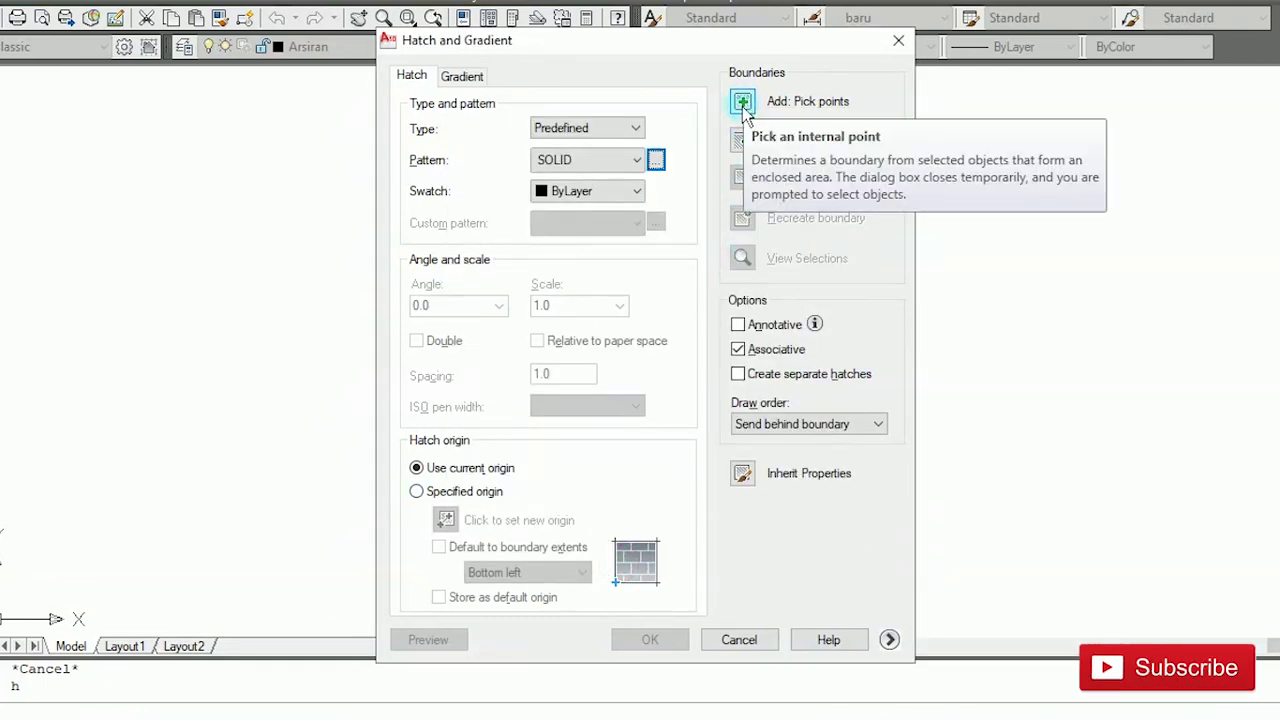
{"action": "left_click", "coordinate": [743, 103]}
{"action": "left_click", "coordinate": [609, 131]}
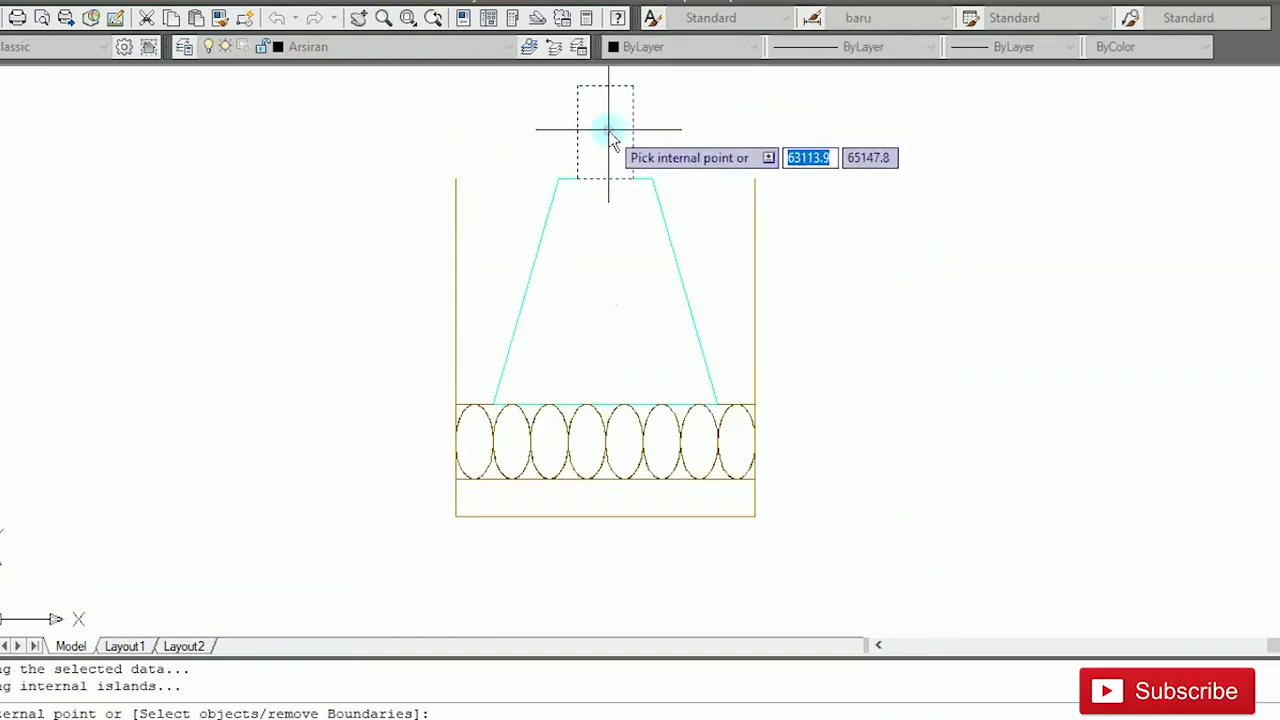
{"action": "key", "text": "Return"}
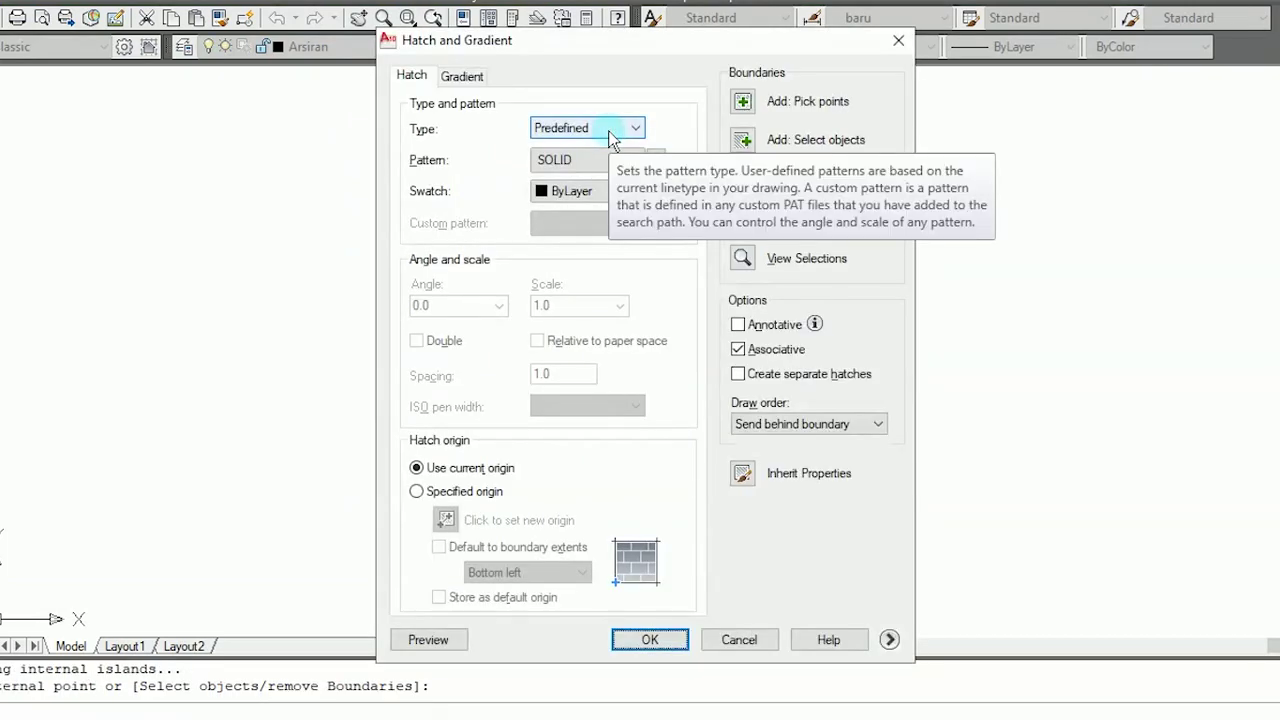
{"action": "left_click", "coordinate": [682, 635]}
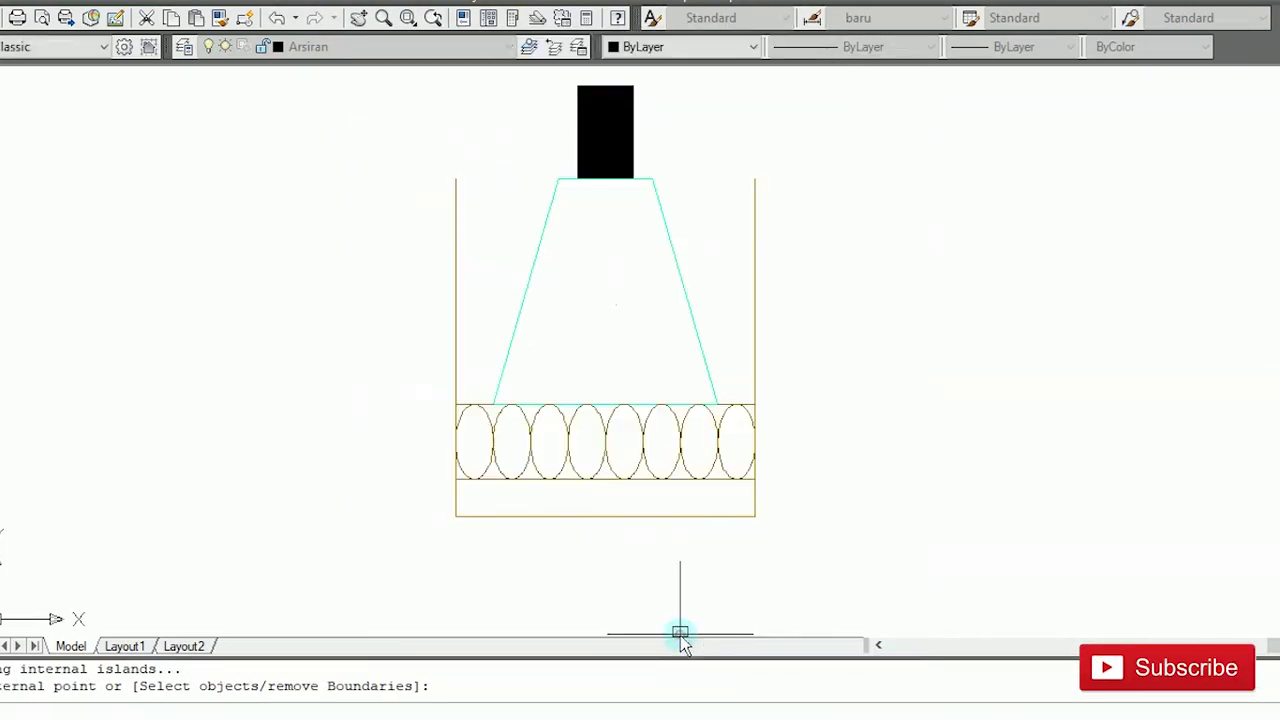
Step: Hatch the foundation trapezoid with the GRAVEL pattern at scale 30
{"action": "middle_click_drag", "start_coordinate": [901, 351], "coordinate": [875, 396]}
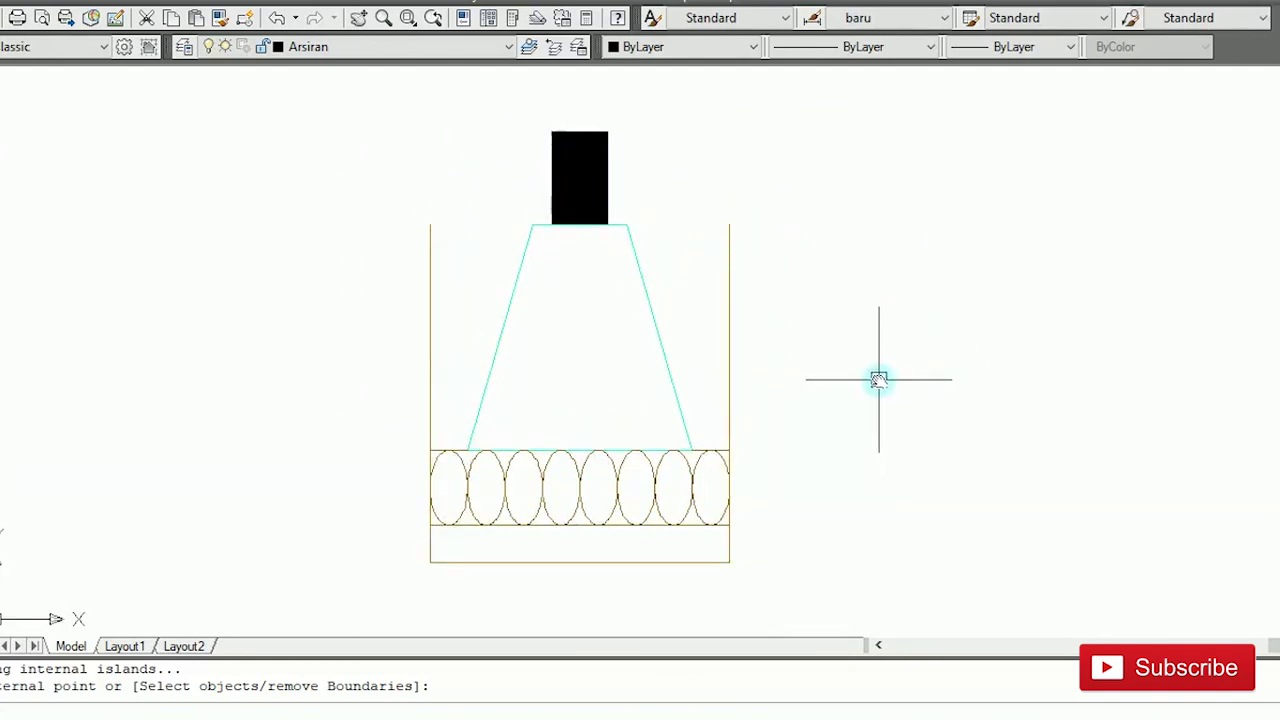
{"action": "type", "text": "h"}
{"action": "key", "text": "Return"}
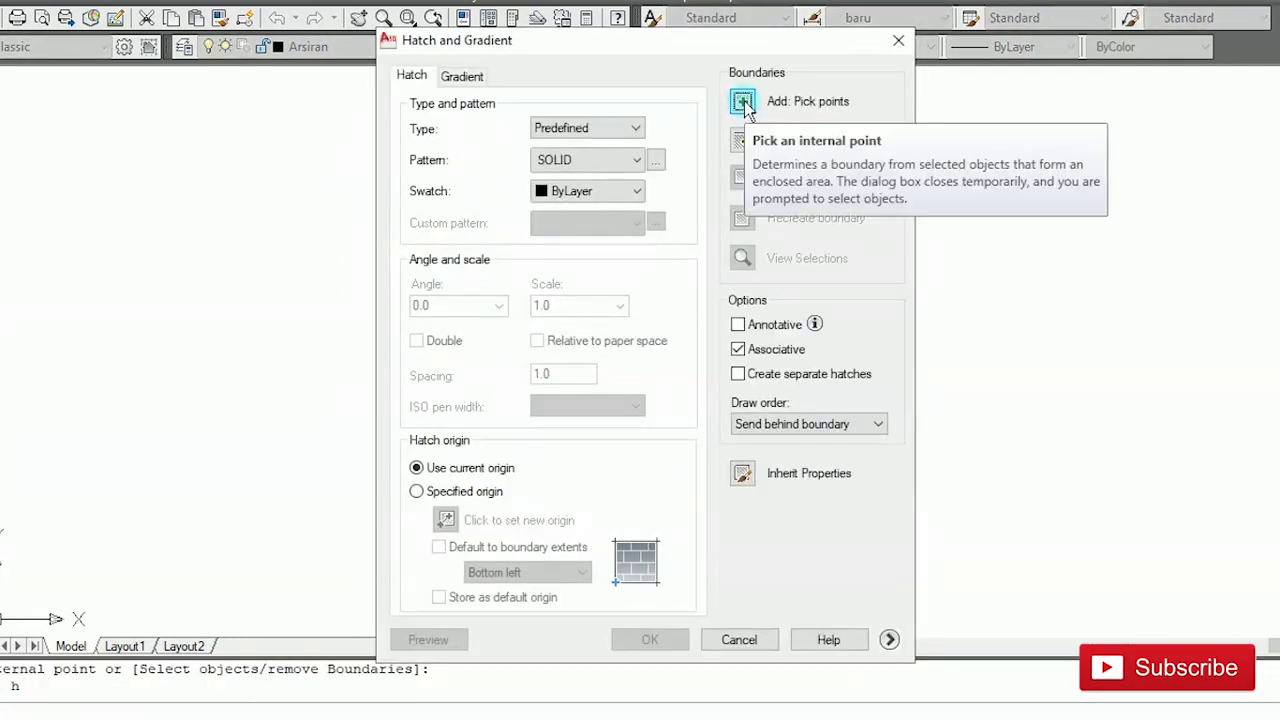
{"action": "left_click", "coordinate": [656, 160]}
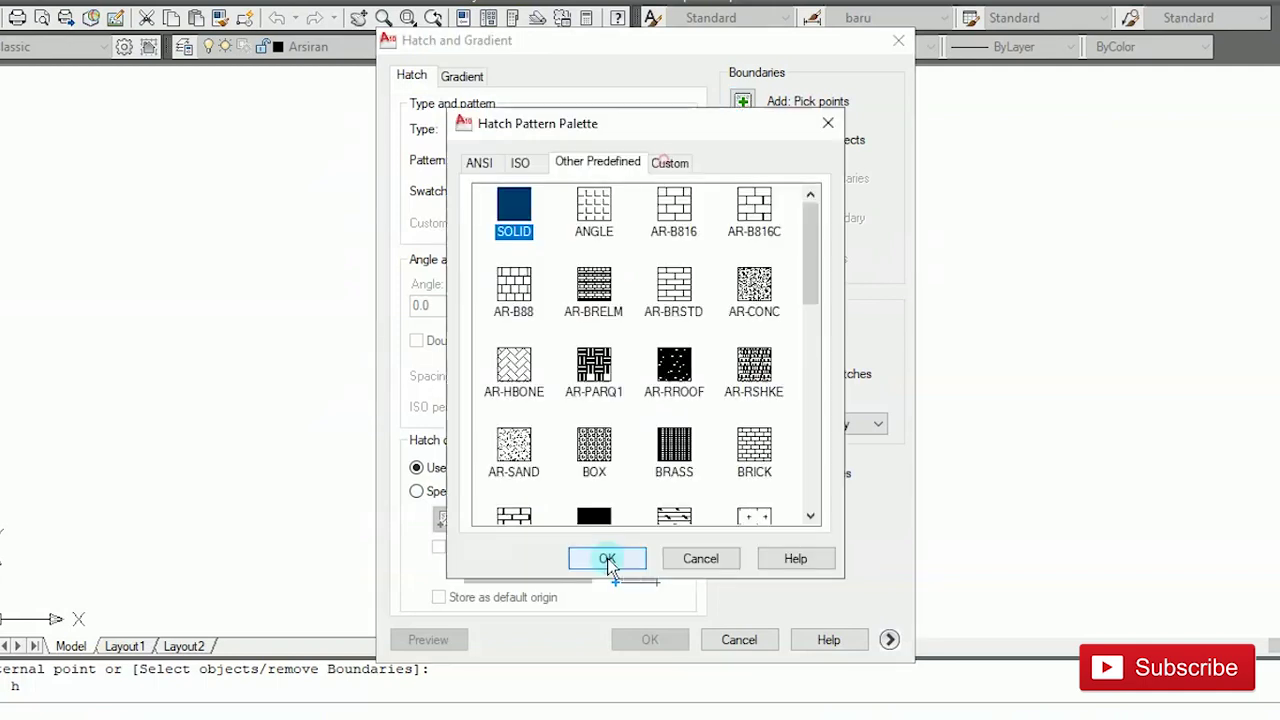
{"action": "scroll", "coordinate": [545, 405], "scroll_direction": "down", "scroll_amount": 3}
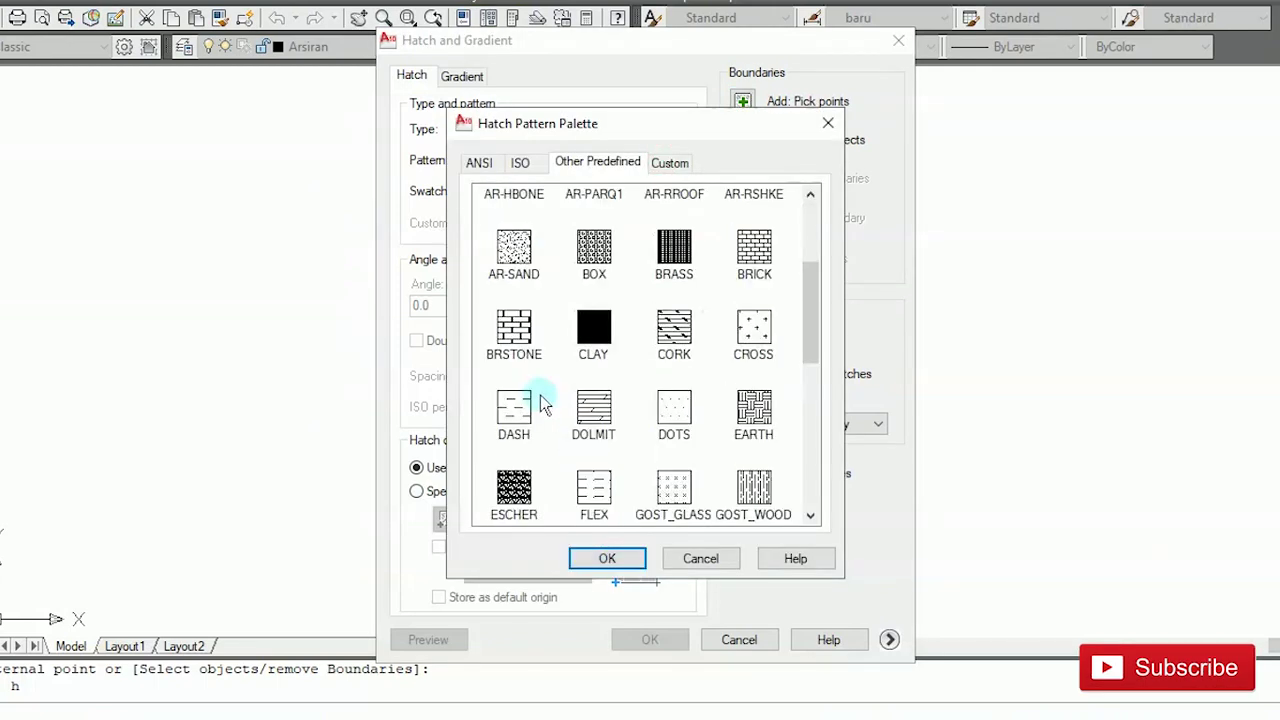
{"action": "scroll", "coordinate": [543, 403], "scroll_direction": "down", "scroll_amount": 3}
{"action": "left_click", "coordinate": [514, 390]}
{"action": "left_click", "coordinate": [746, 389]}
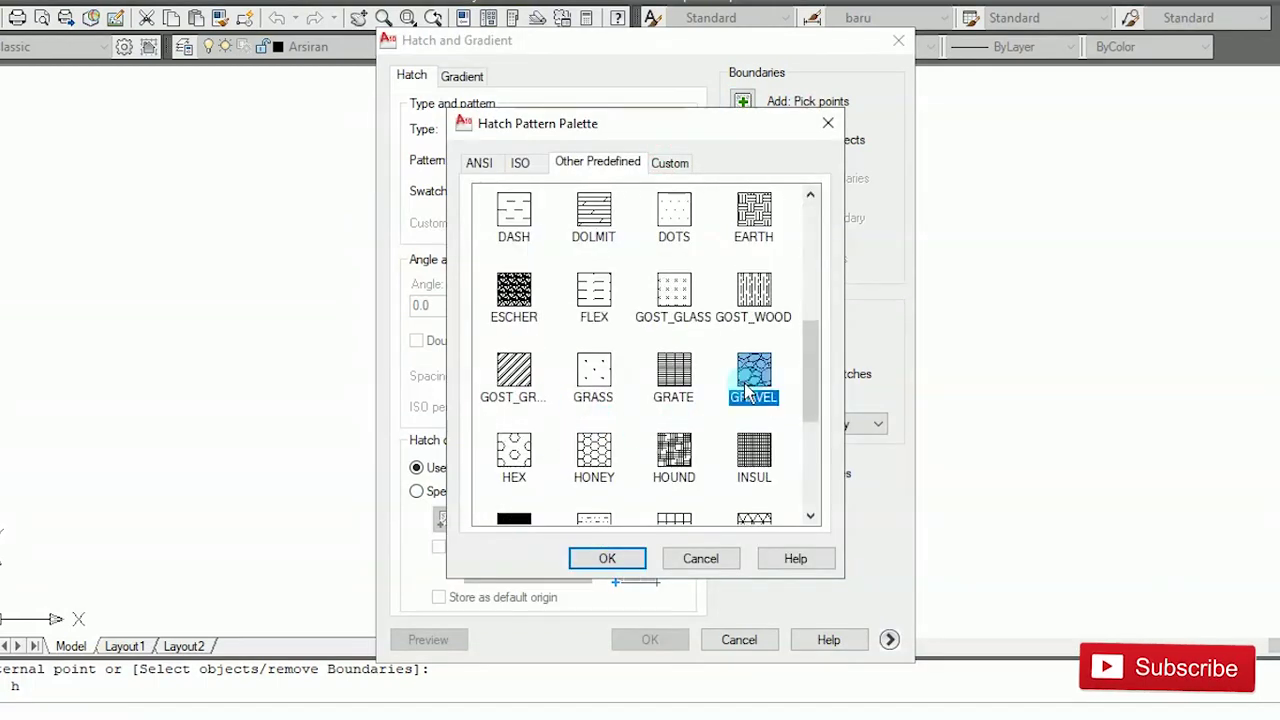
{"action": "left_click", "coordinate": [624, 558]}
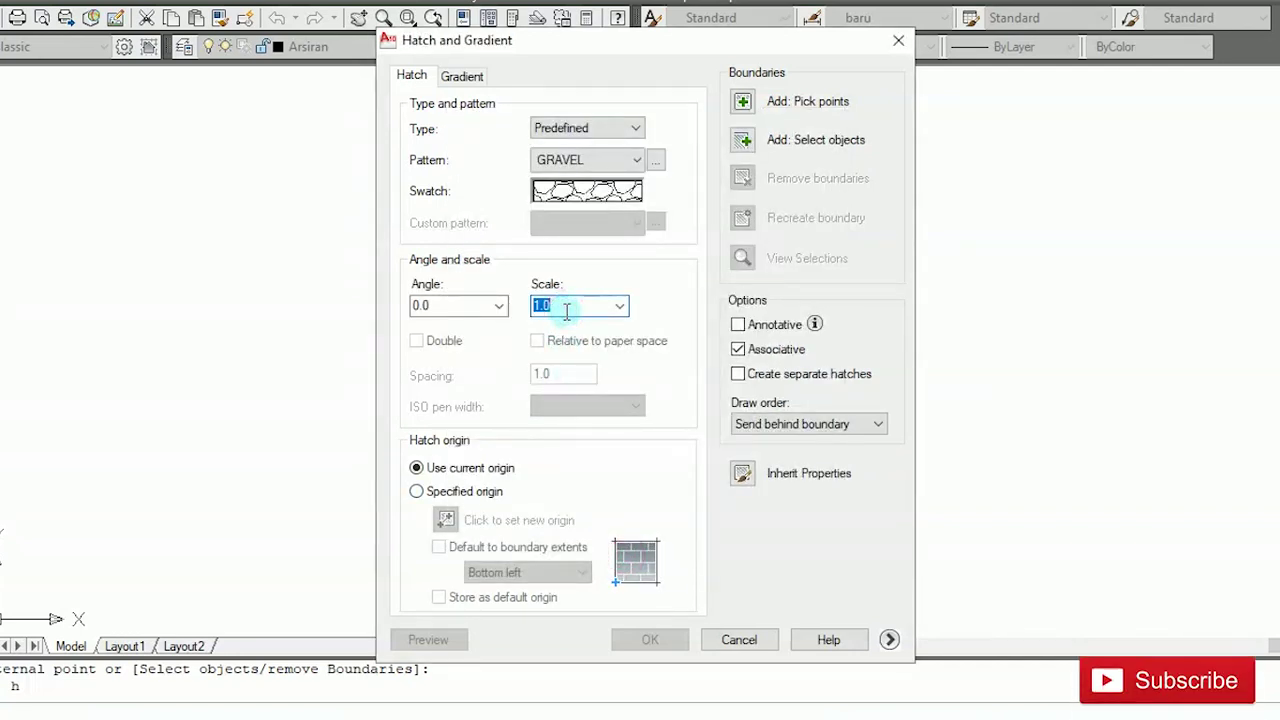
{"action": "type", "text": "30"}
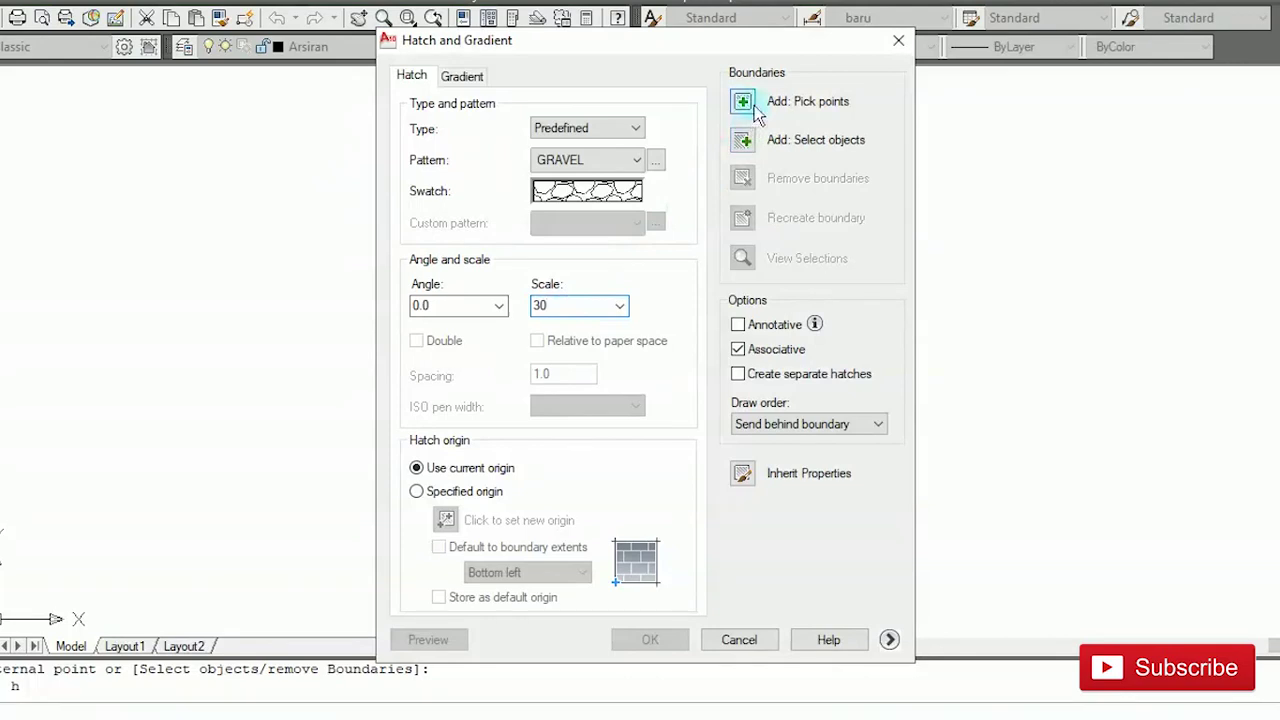
{"action": "left_click", "coordinate": [755, 111]}
{"action": "left_click", "coordinate": [596, 338]}
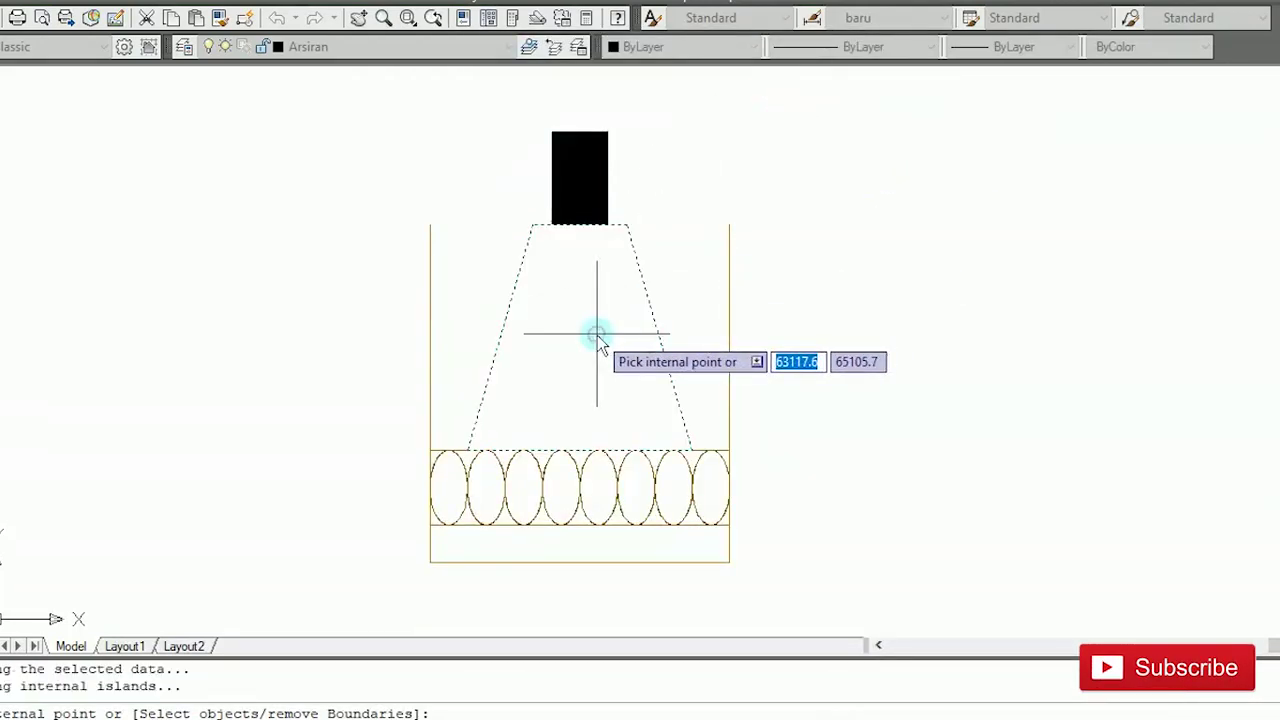
{"action": "key", "text": "Return"}
{"action": "key", "text": "Return"}
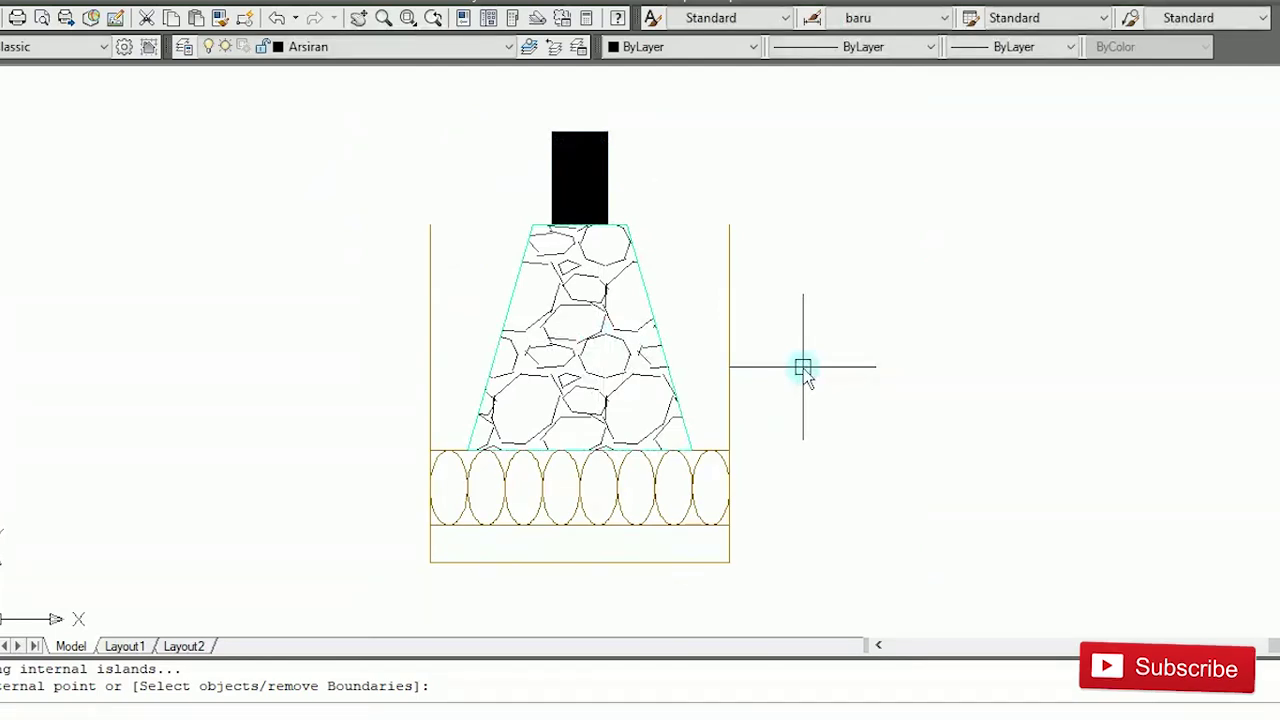
Step: Hatch the lowest strip under the ellipses with the AR-SAND pattern at scale 1
{"action": "type", "text": "h"}
{"action": "key", "text": "Return"}
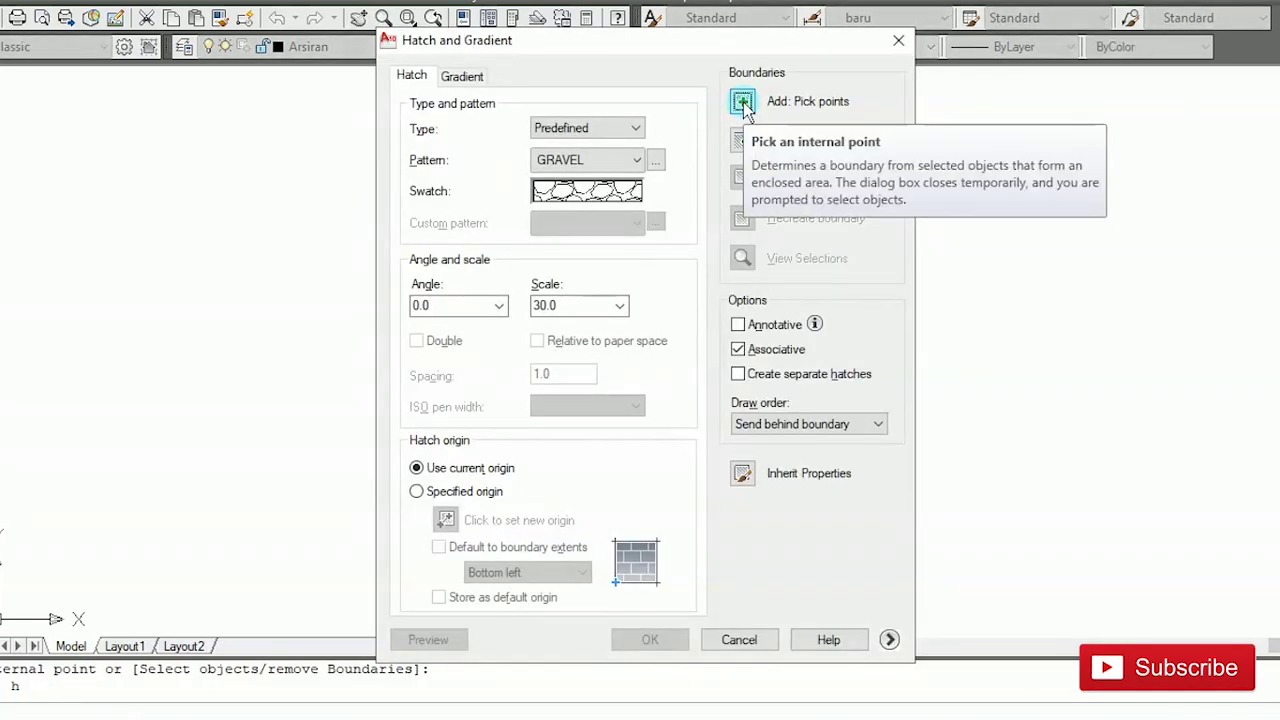
{"action": "left_click", "coordinate": [656, 160]}
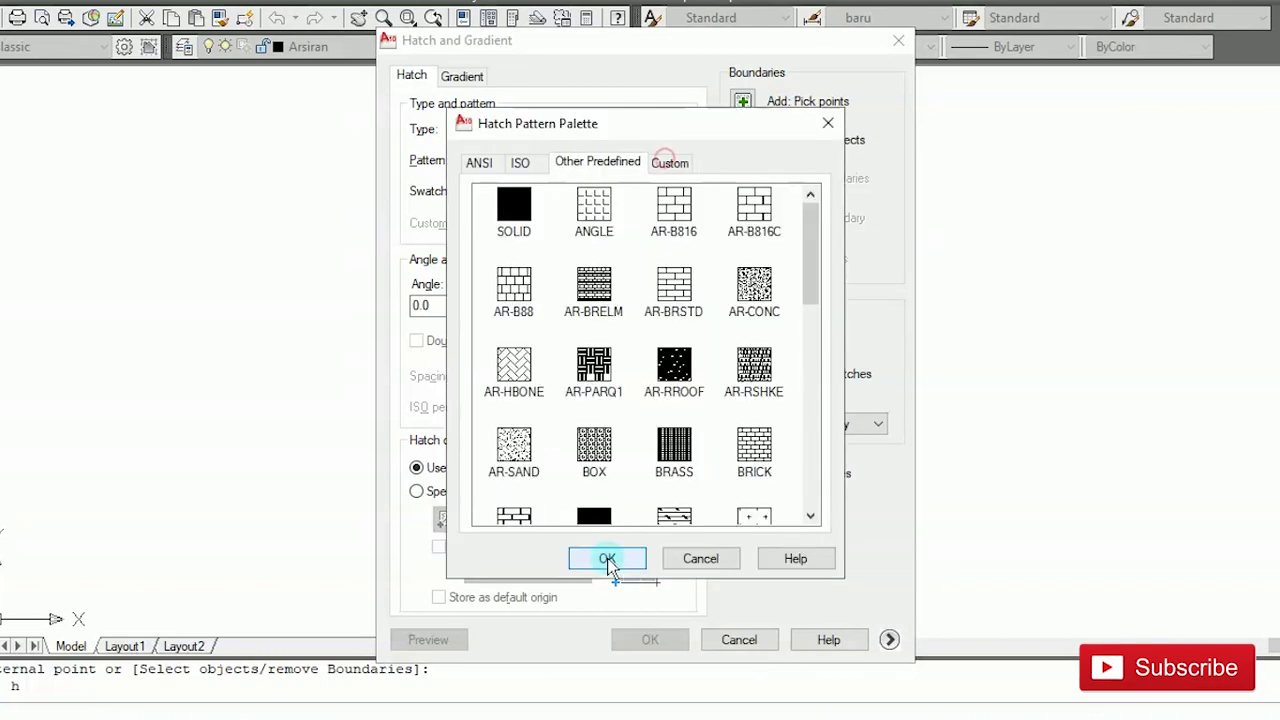
{"action": "scroll", "coordinate": [600, 442], "scroll_direction": "down", "scroll_amount": 2}
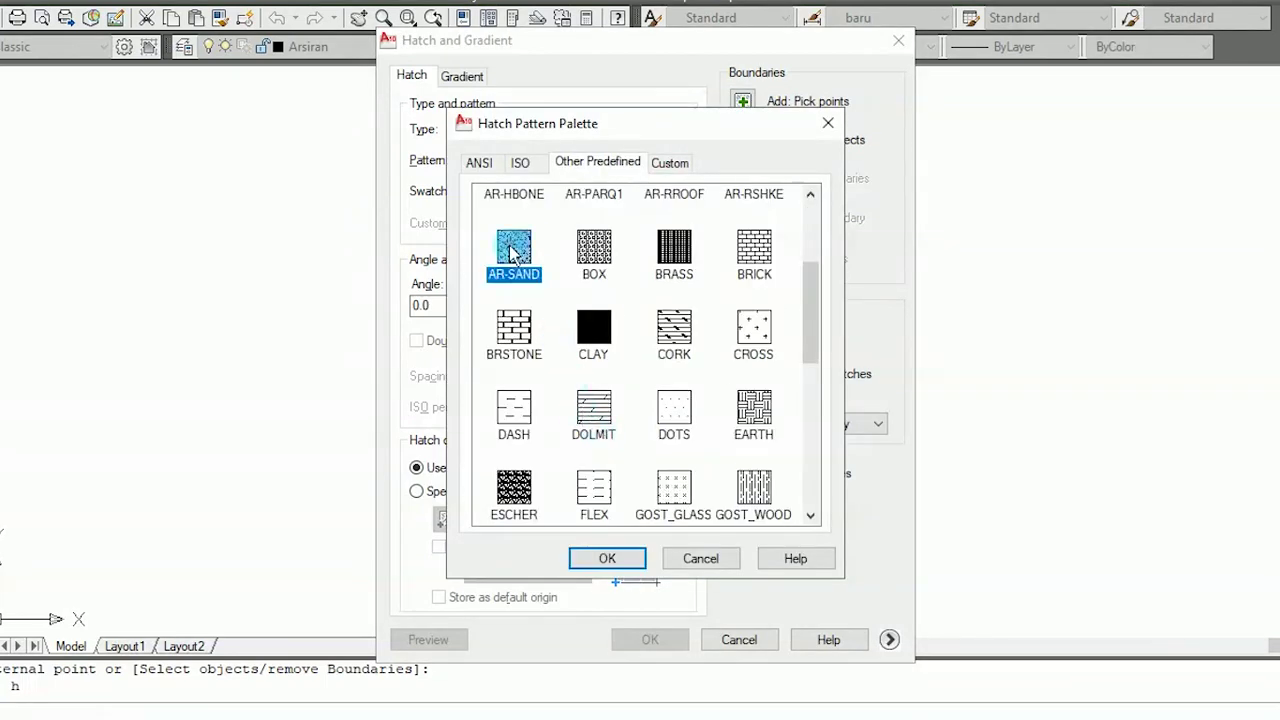
{"action": "left_click", "coordinate": [607, 558]}
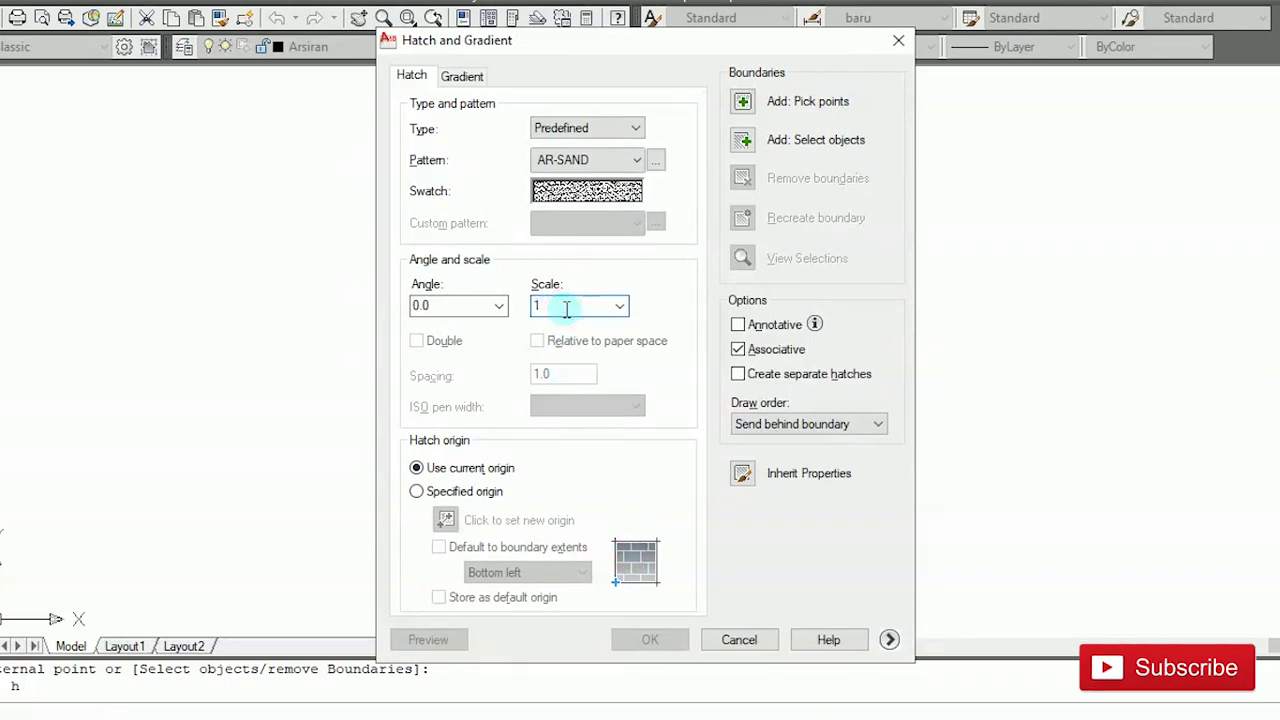
{"action": "left_click", "coordinate": [743, 103]}
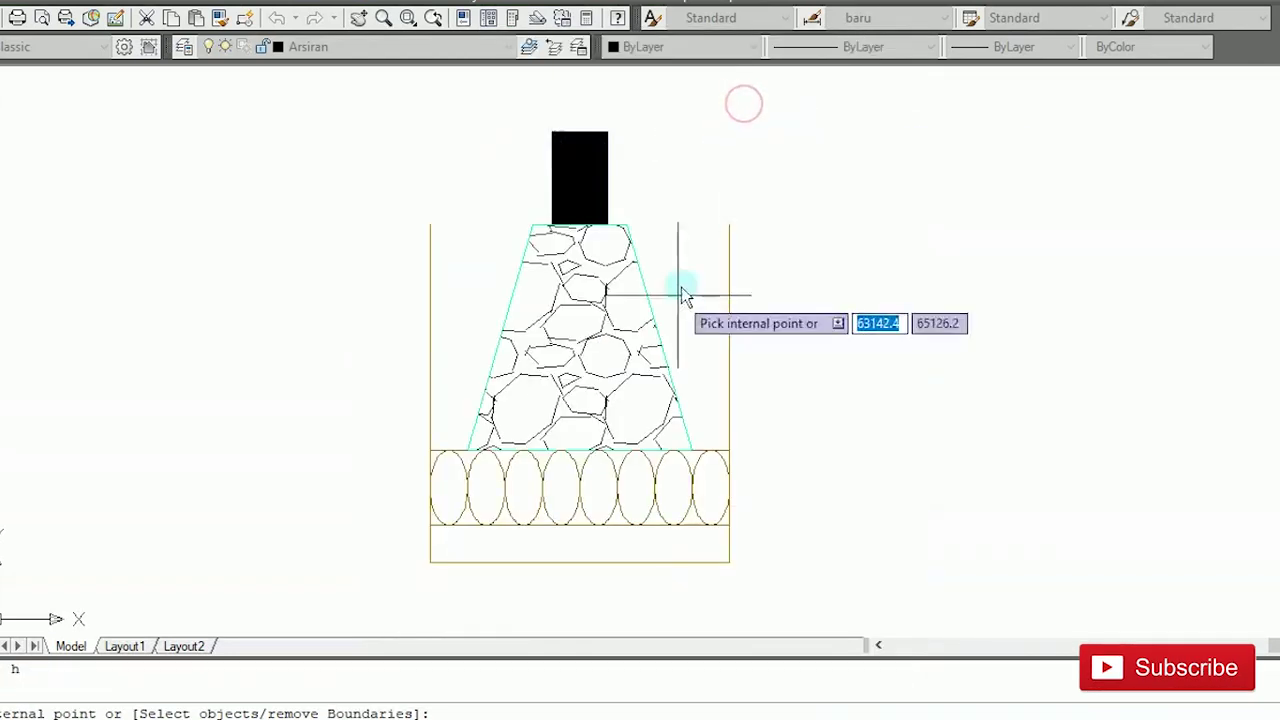
{"action": "left_click", "coordinate": [577, 547]}
{"action": "key", "text": "Return"}
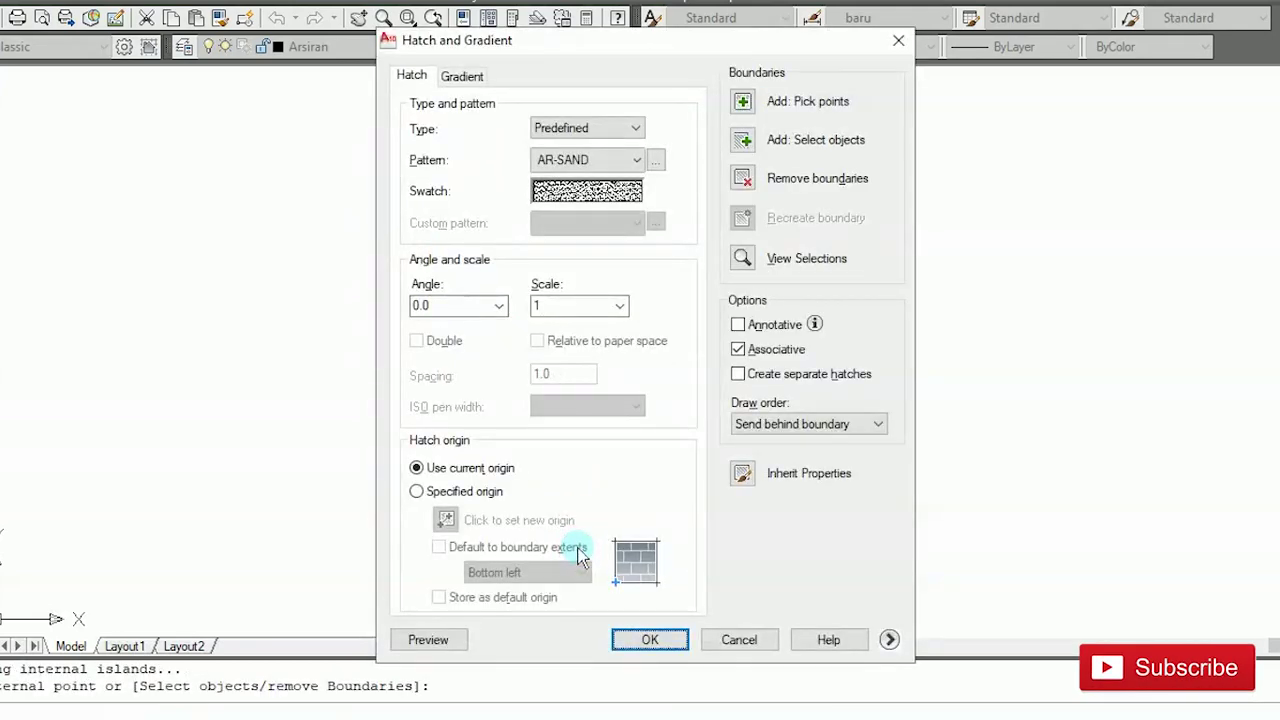
{"action": "key", "text": "Return"}
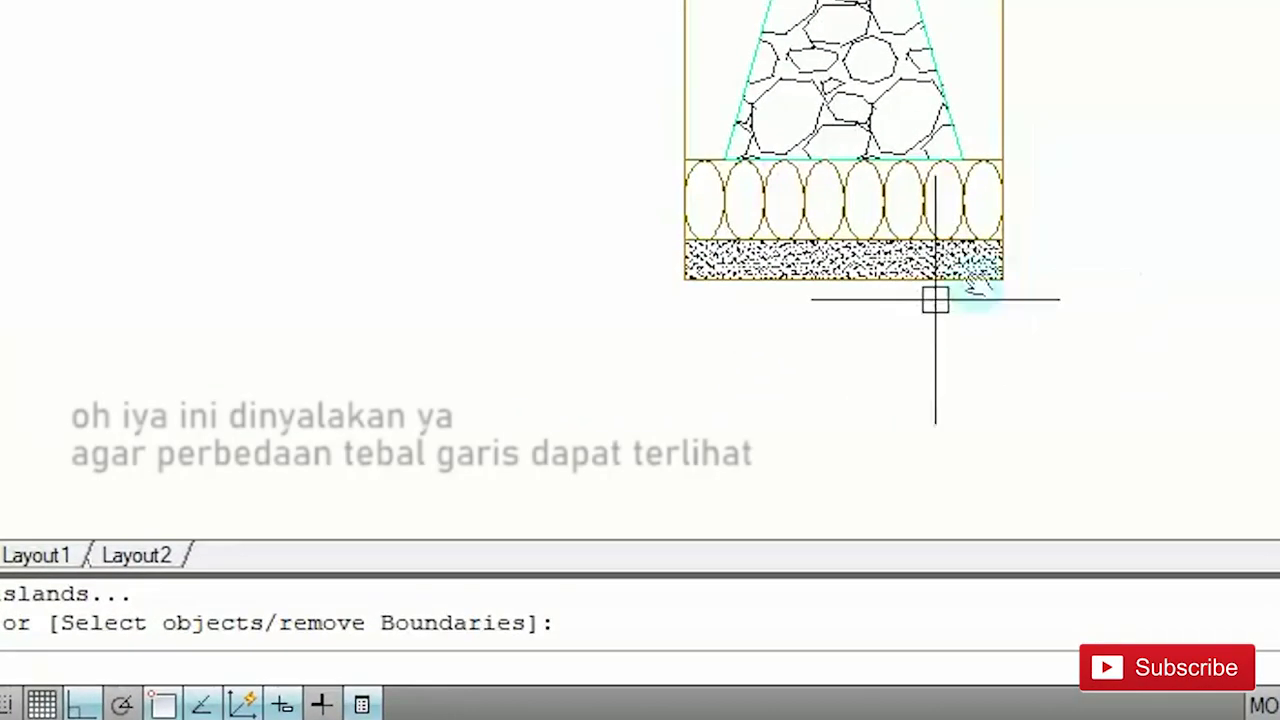
Step: Turn on the lineweight display so differences in line thickness show in the drawing
{"action": "left_click", "coordinate": [338, 703]}
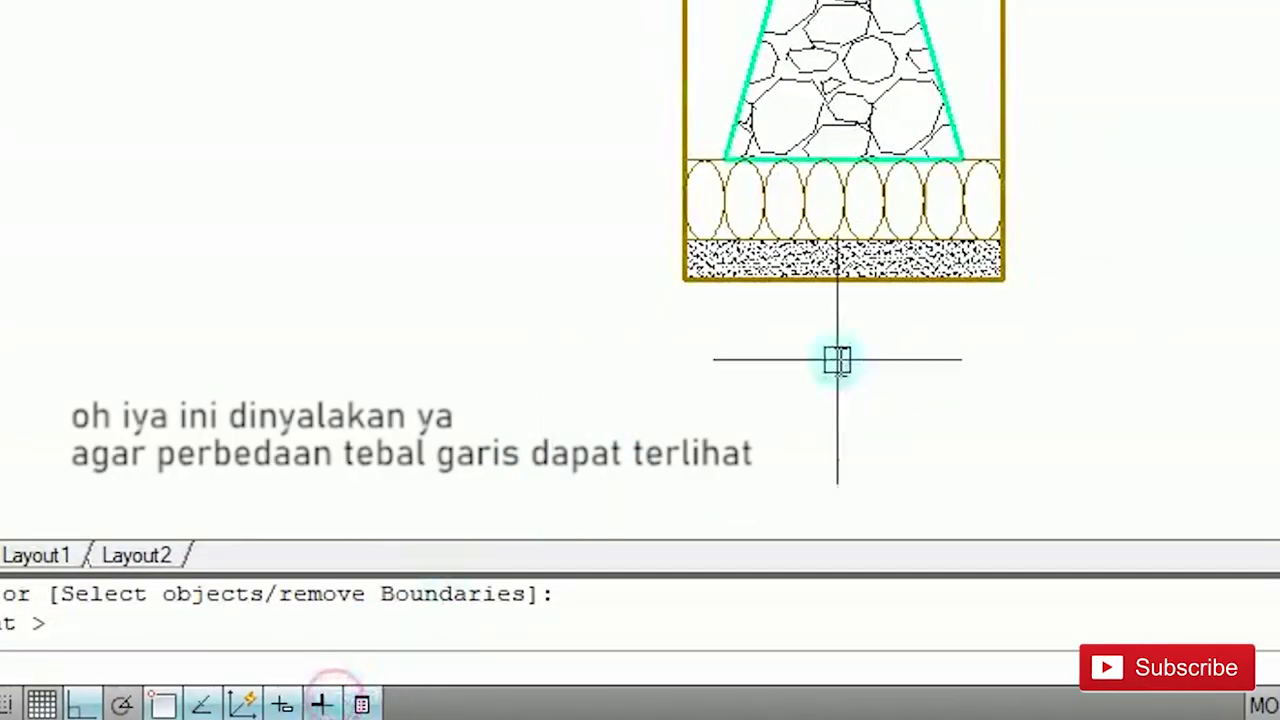
{"action": "middle_click_drag", "start_coordinate": [1266, 137], "coordinate": [1020, 134]}
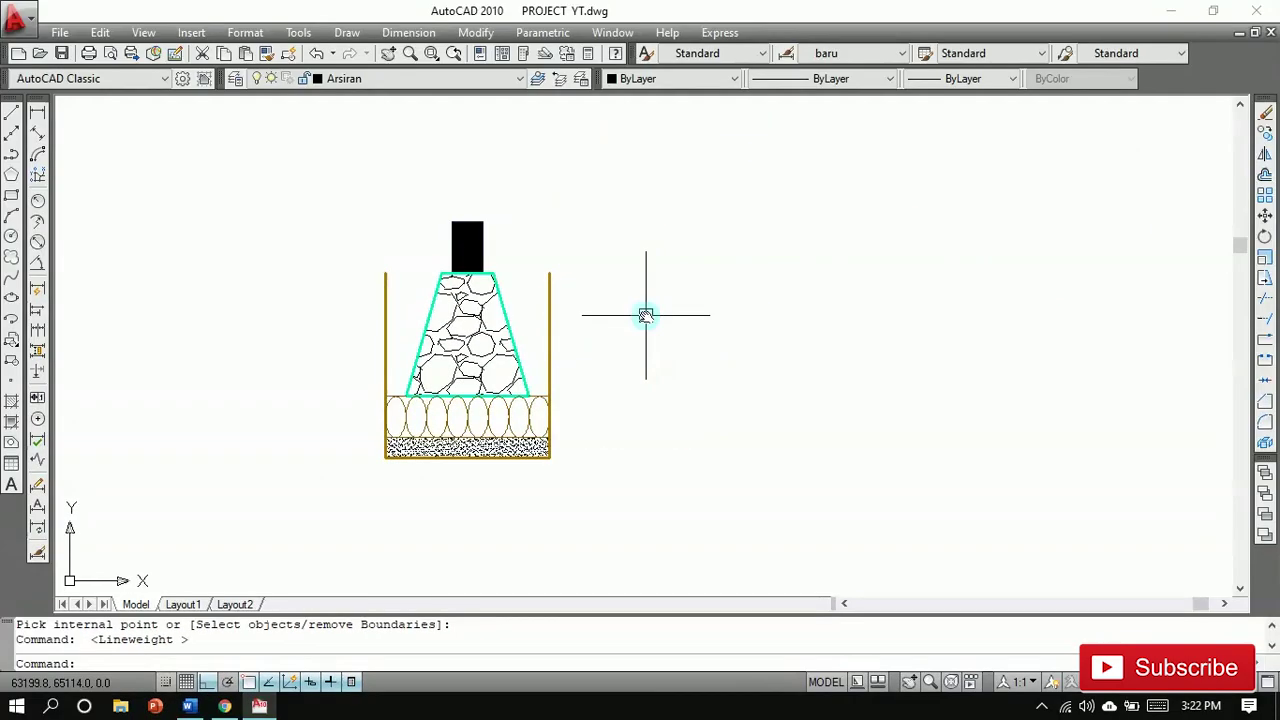
{"action": "middle_click_drag", "start_coordinate": [646, 315], "coordinate": [546, 329]}
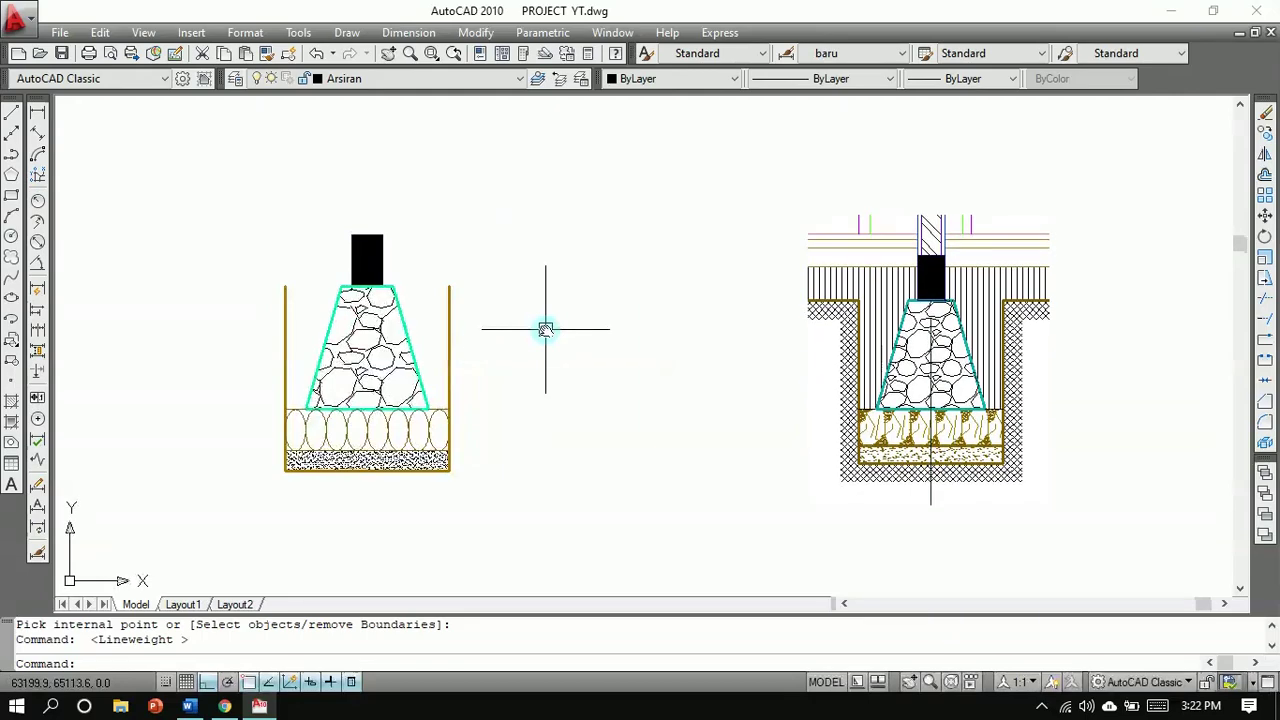
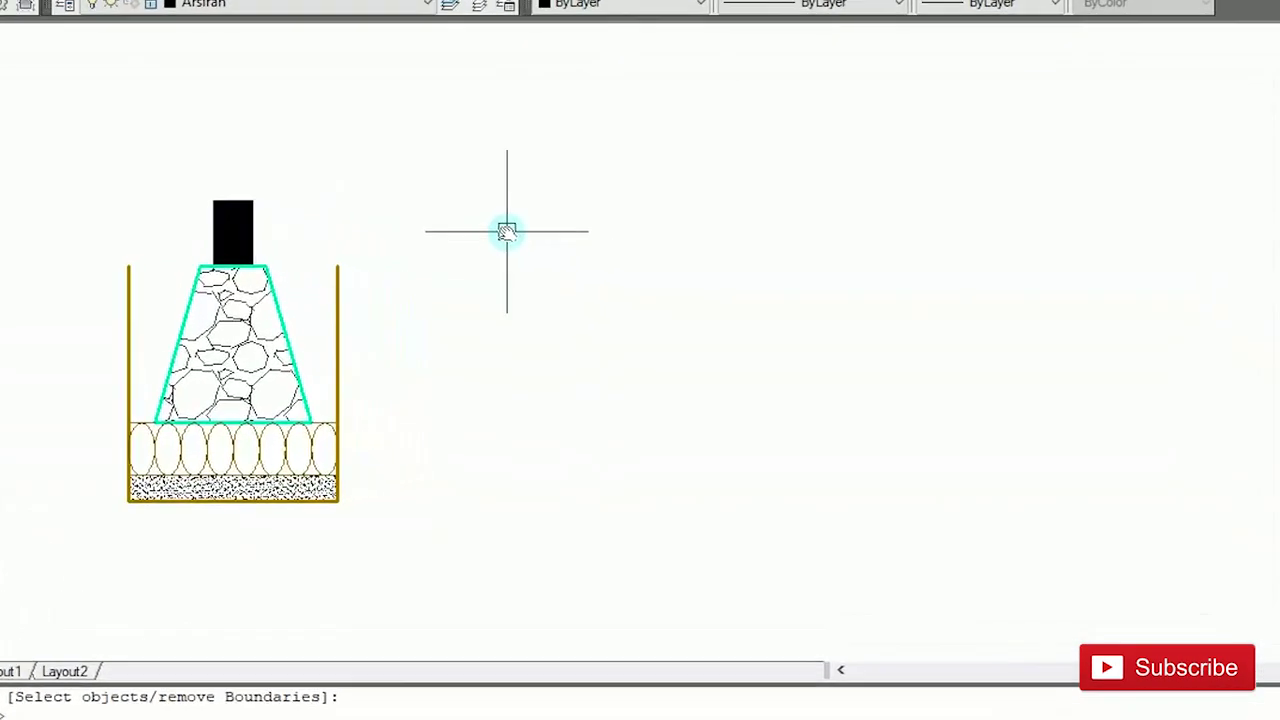
Step: Copy the solid-filled beam rectangle horizontally to the empty area right of the foundation
{"action": "type", "text": "c"}
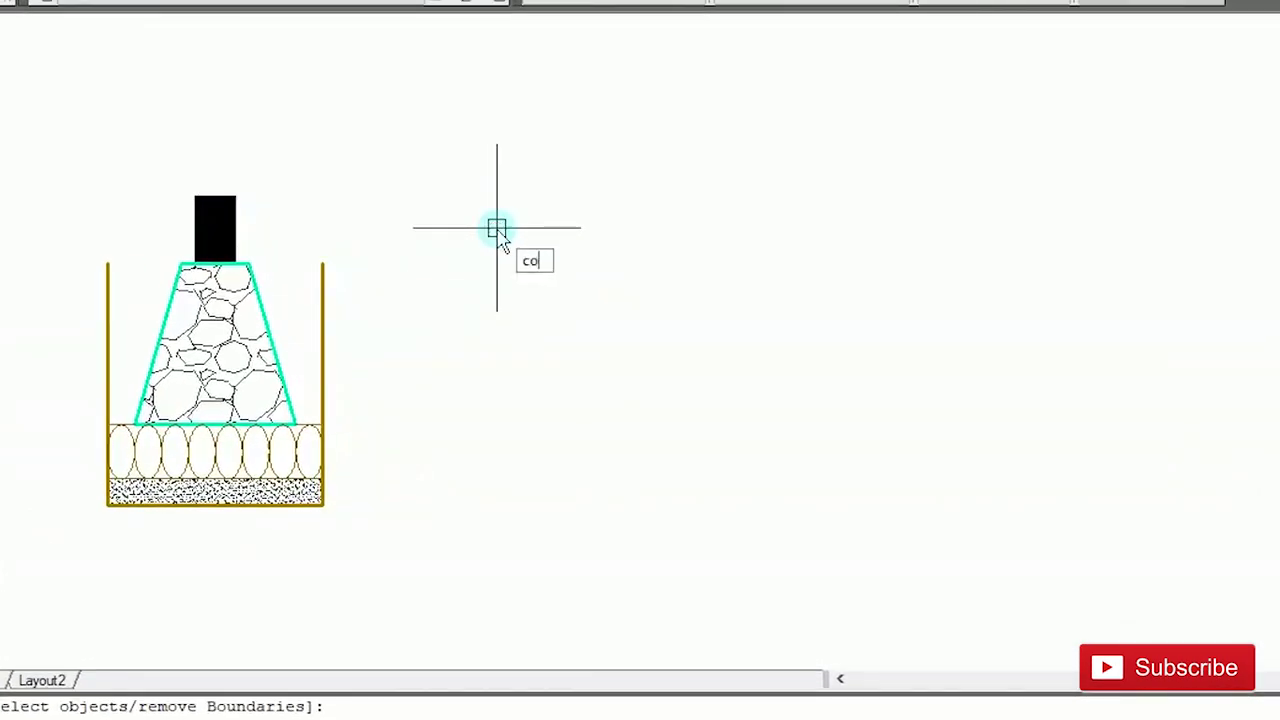
{"action": "type", "text": "o"}
{"action": "key", "text": "Return"}
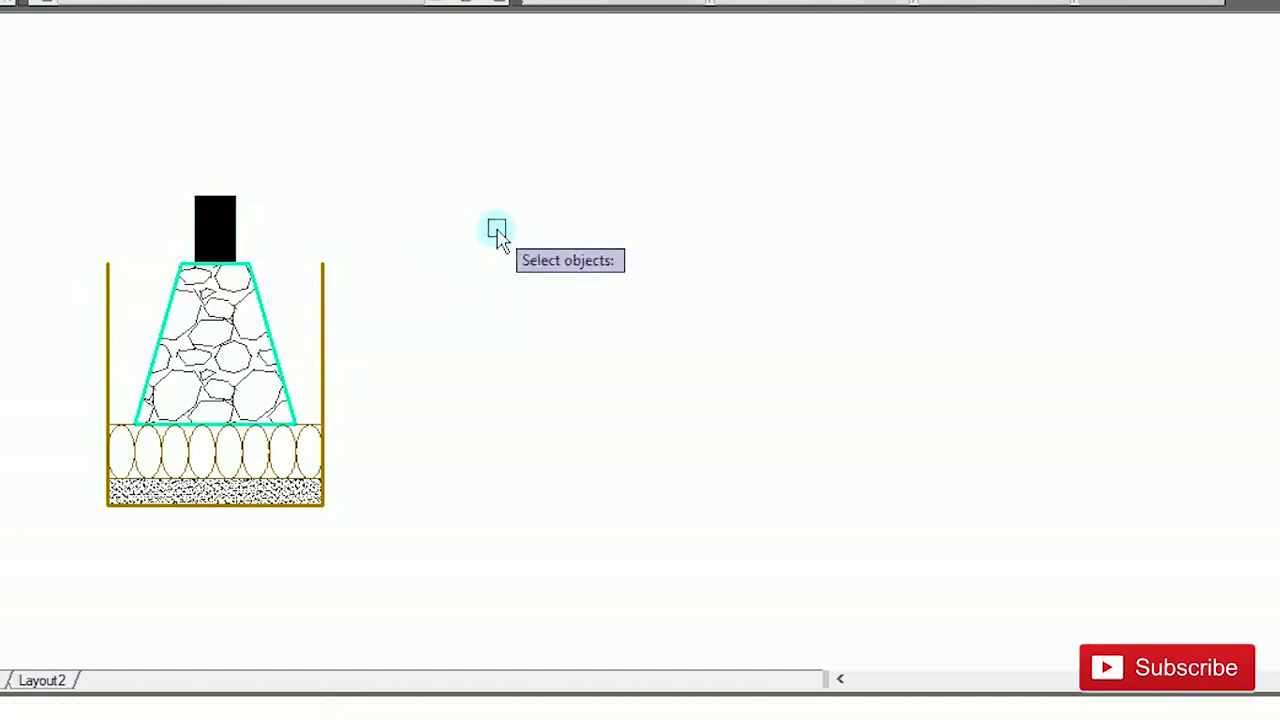
{"action": "left_click", "coordinate": [161, 172]}
{"action": "left_click", "coordinate": [275, 292]}
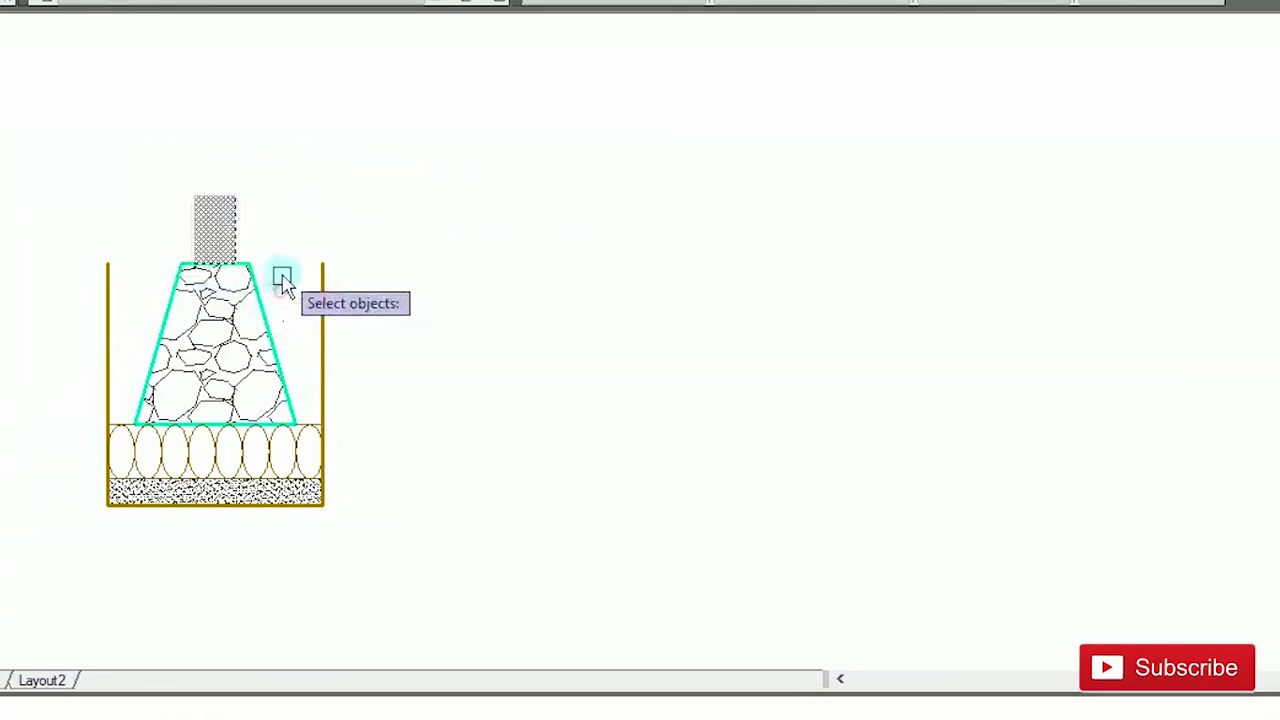
{"action": "key", "text": "Return"}
{"action": "left_click", "coordinate": [257, 132]}
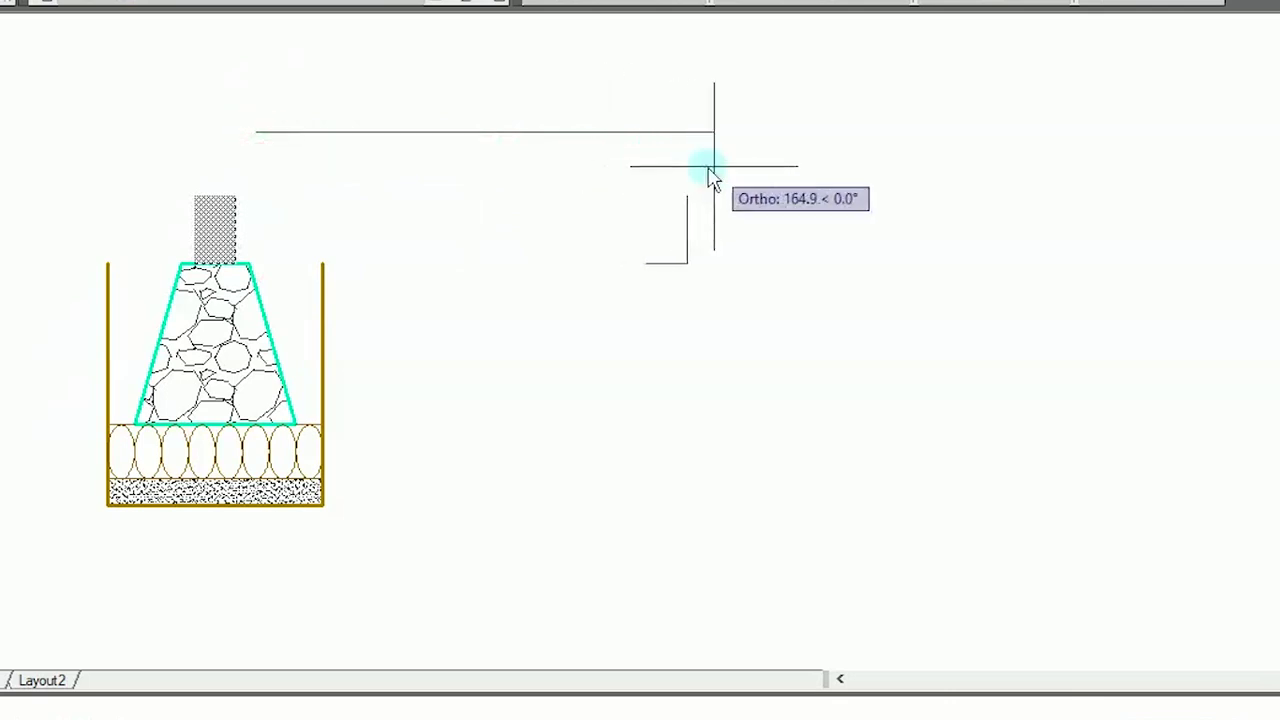
{"action": "left_click", "coordinate": [810, 173]}
{"action": "key", "text": "Escape"}
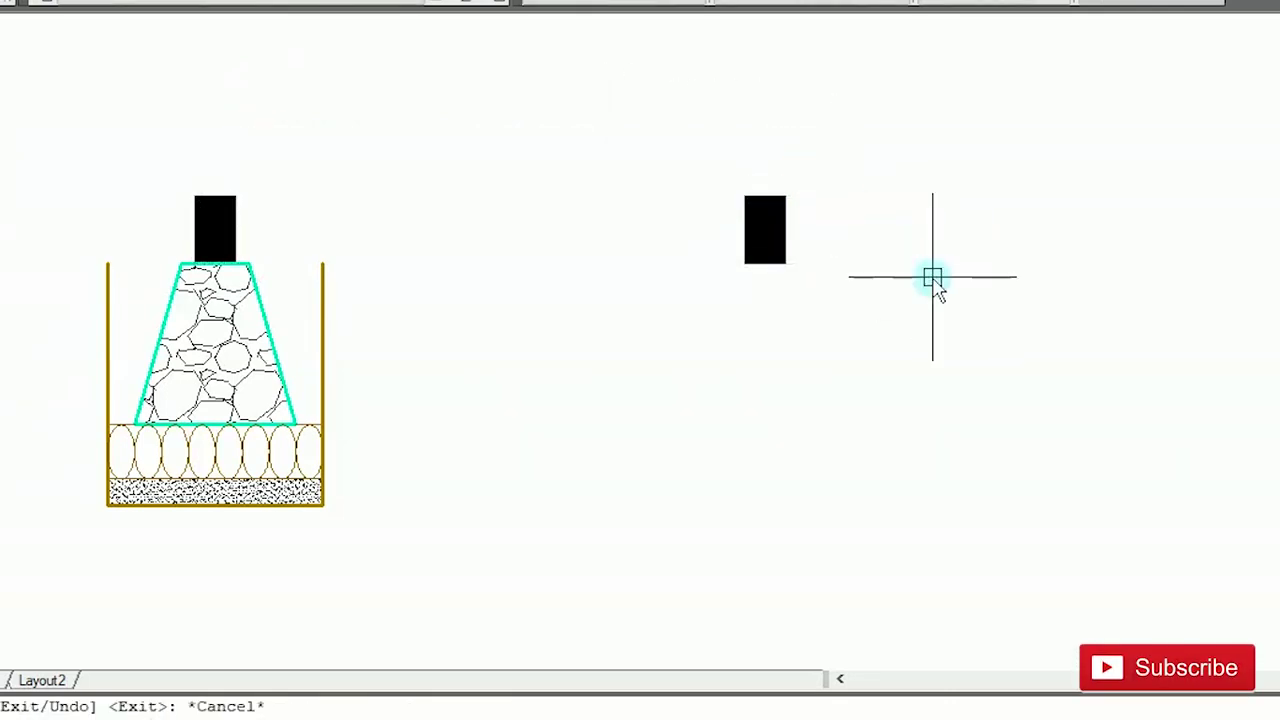
Step: Draw a 60 by 60 rectangle on the pondasi layer near the copied beam
{"action": "left_click", "coordinate": [423, 79]}
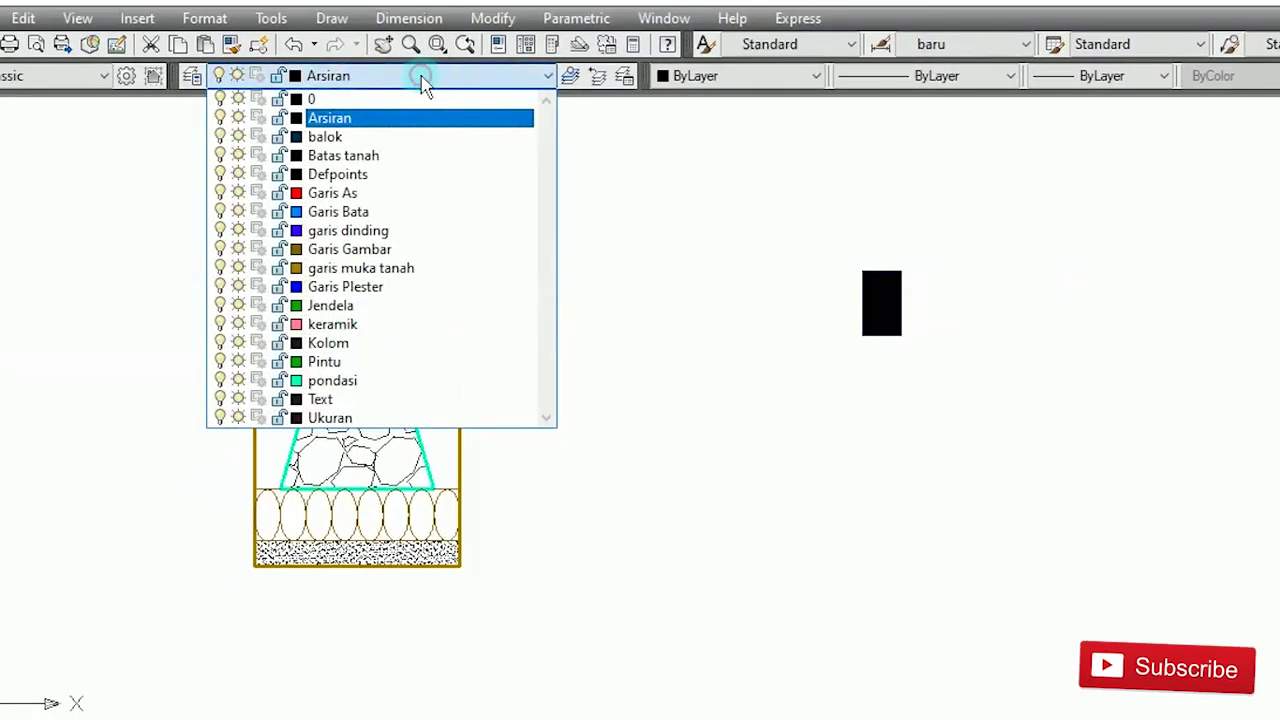
{"action": "left_click", "coordinate": [345, 380]}
{"action": "type", "text": "rec"}
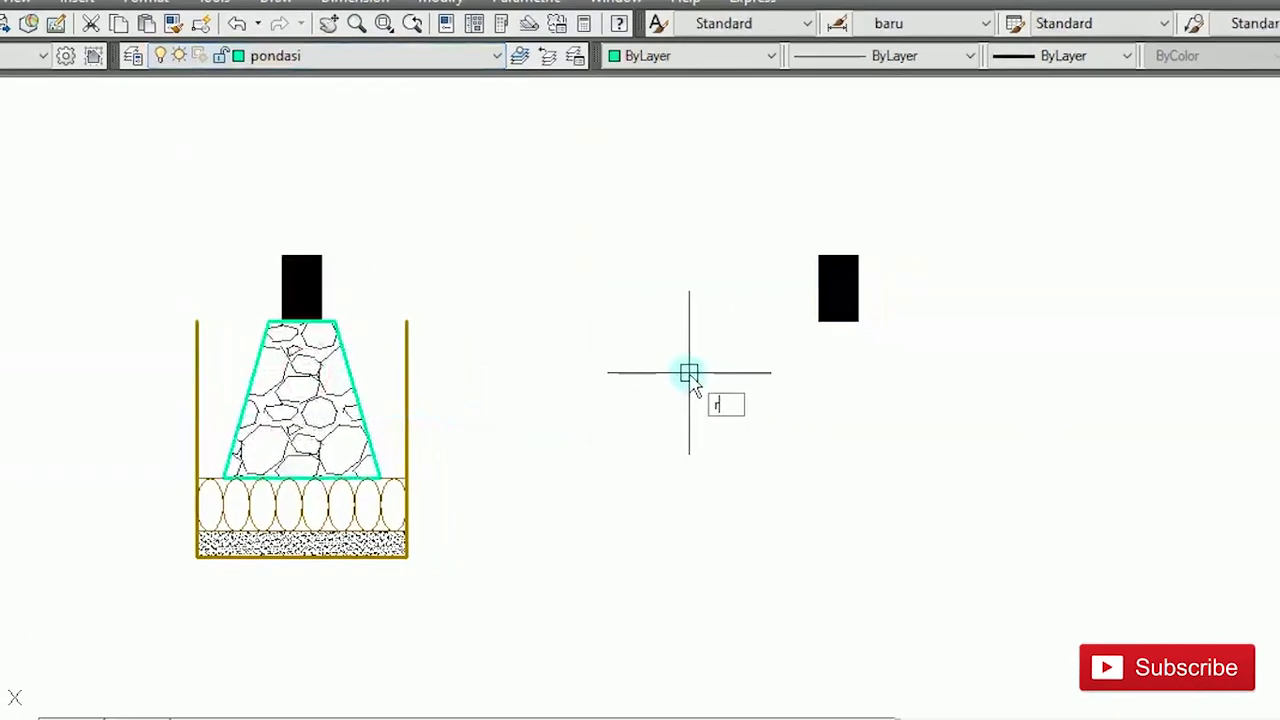
{"action": "key", "text": "Return"}
{"action": "left_click", "coordinate": [757, 401]}
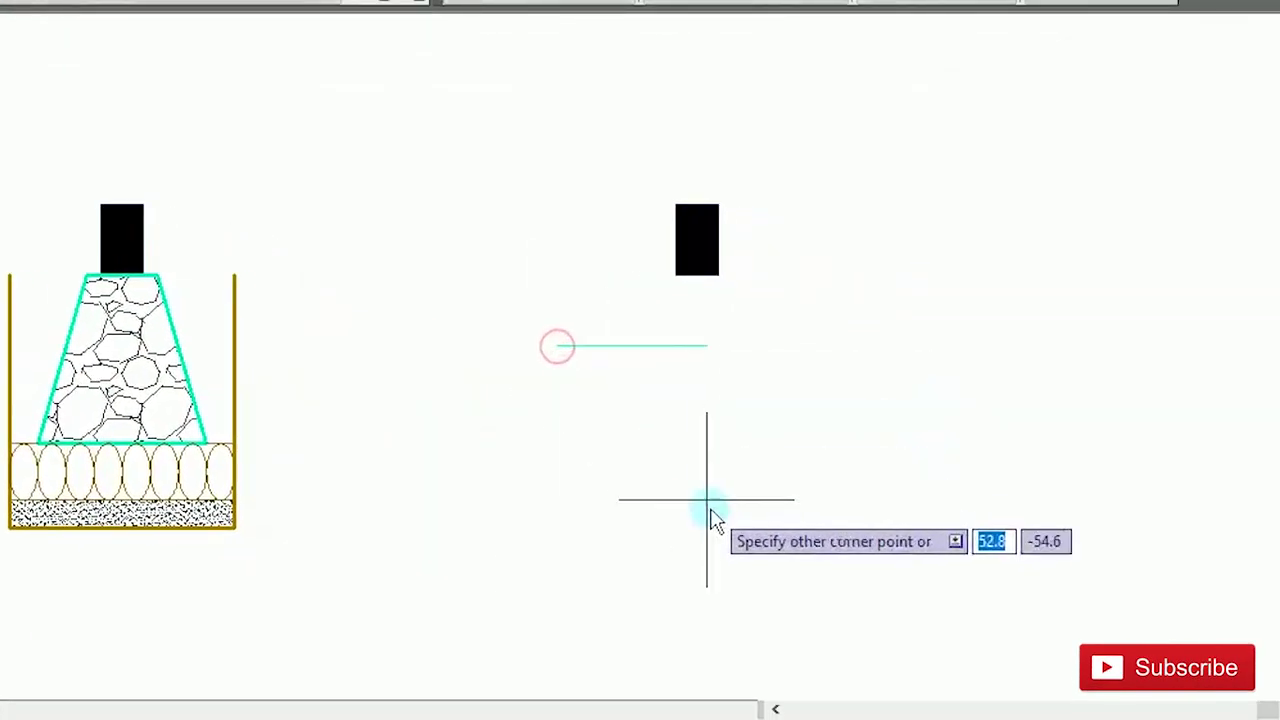
{"action": "key", "text": "Tab"}
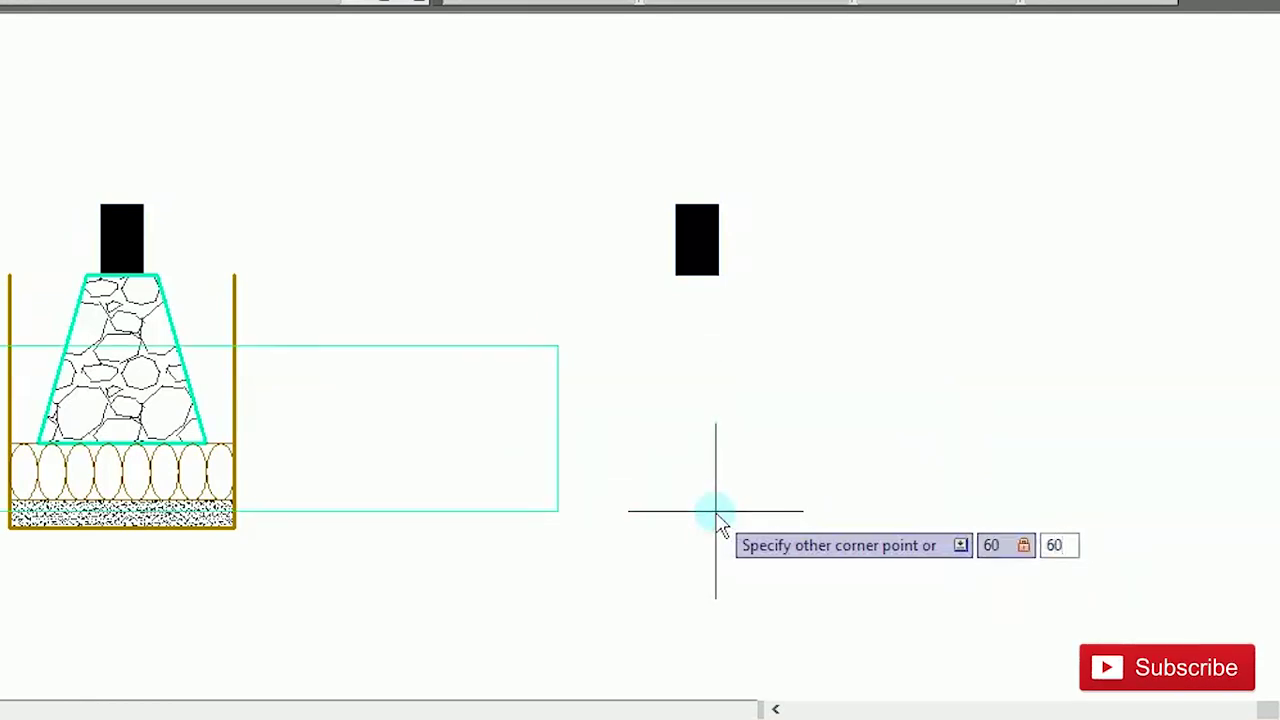
{"action": "key", "text": "Return"}
Step: Move the square so its upper-right corner meets the lower-right corner of the copied beam
{"action": "type", "text": "m"}
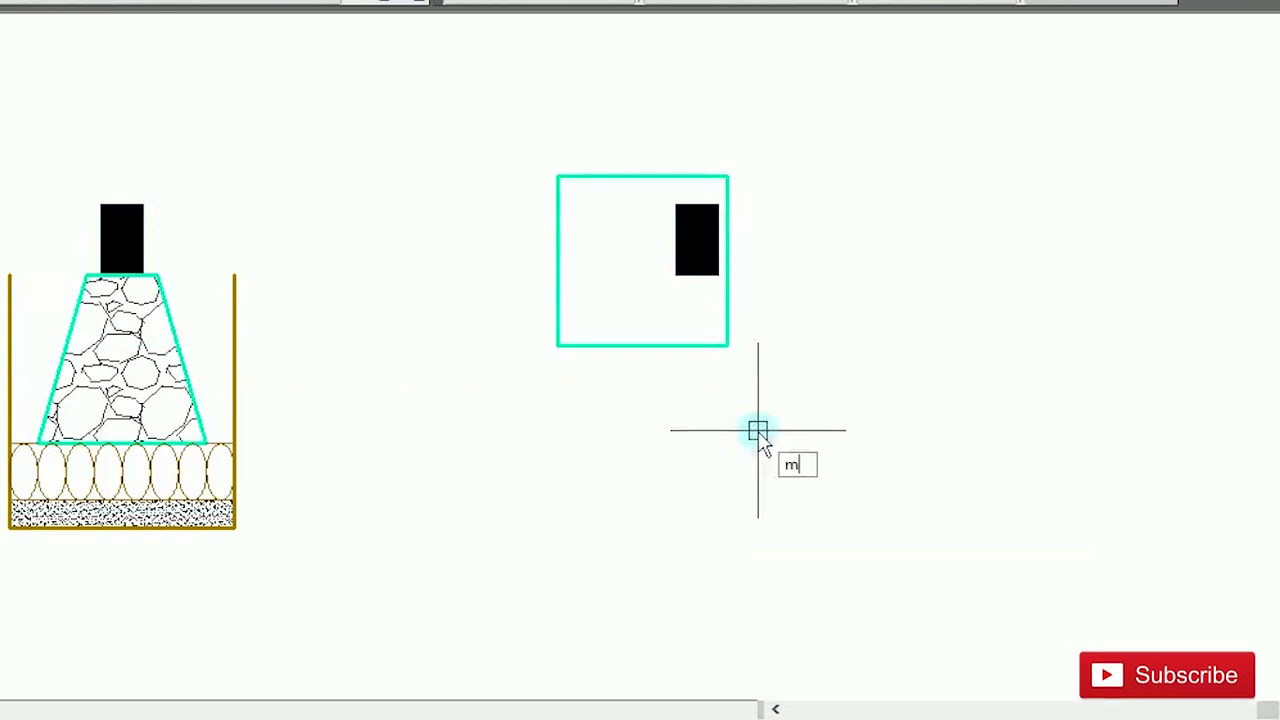
{"action": "key", "text": "Return"}
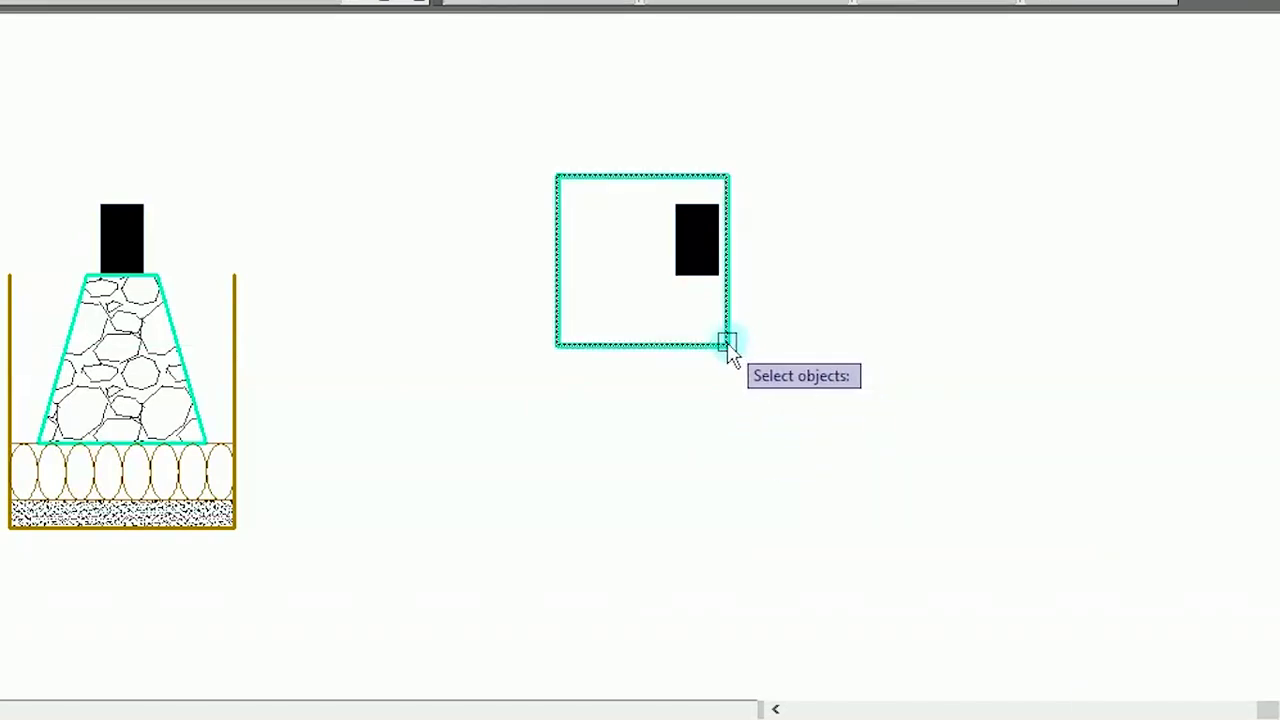
{"action": "left_click", "coordinate": [727, 343]}
{"action": "key", "text": "Return"}
{"action": "left_click", "coordinate": [727, 177]}
{"action": "left_click", "coordinate": [718, 275]}
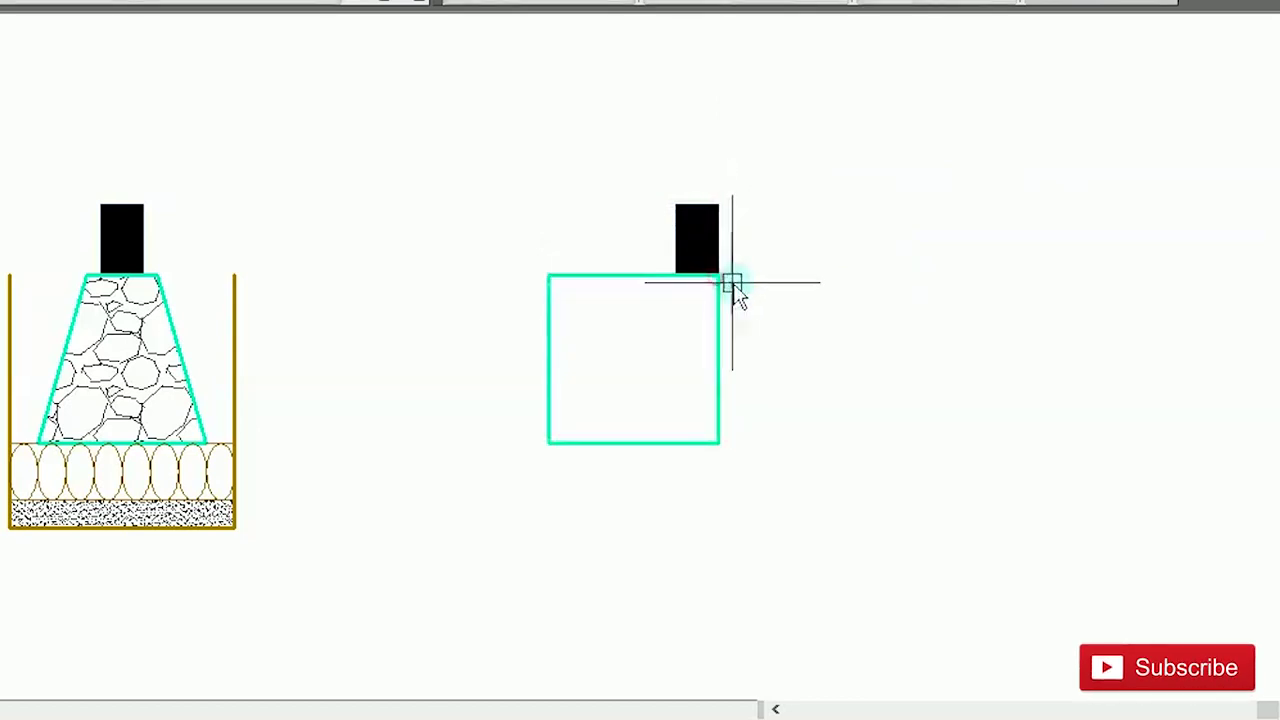
Step: Offset the copied beam's outline outward by 5 as a guide for the foundation's top width
{"action": "scroll", "coordinate": [843, 235], "scroll_direction": "up", "scroll_amount": 2}
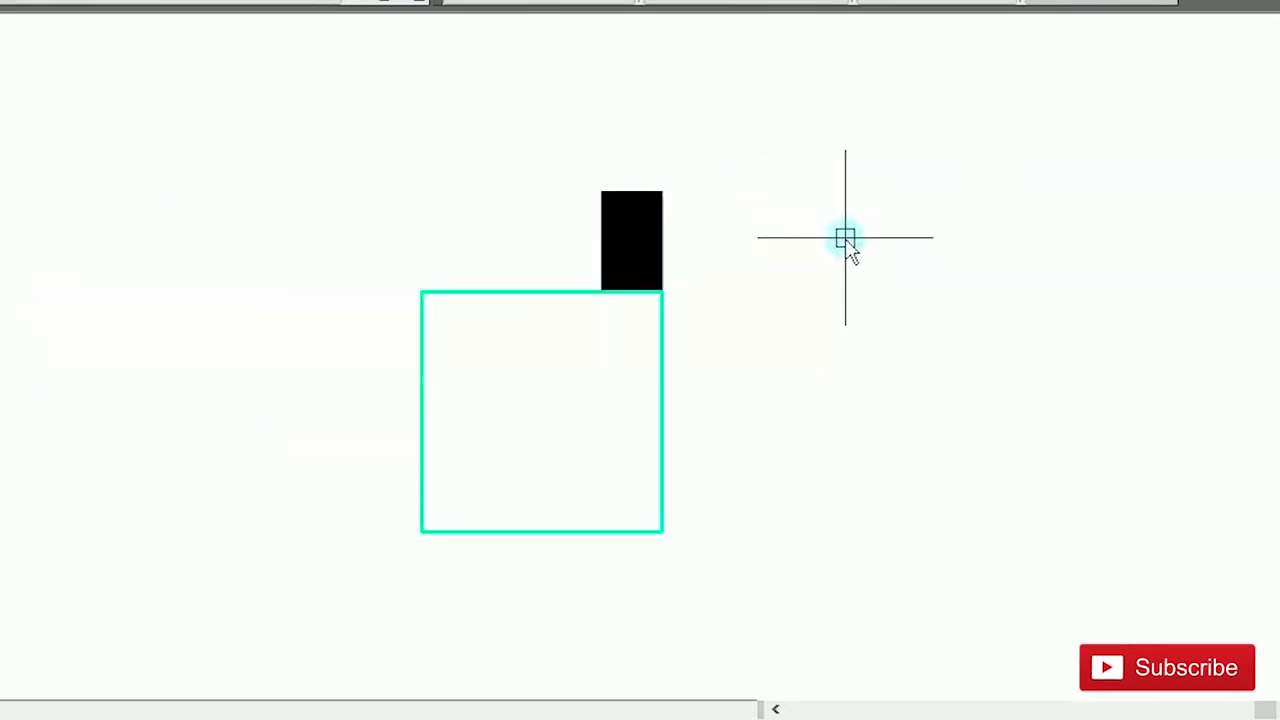
{"action": "middle_click_drag", "start_coordinate": [846, 240], "coordinate": [757, 220]}
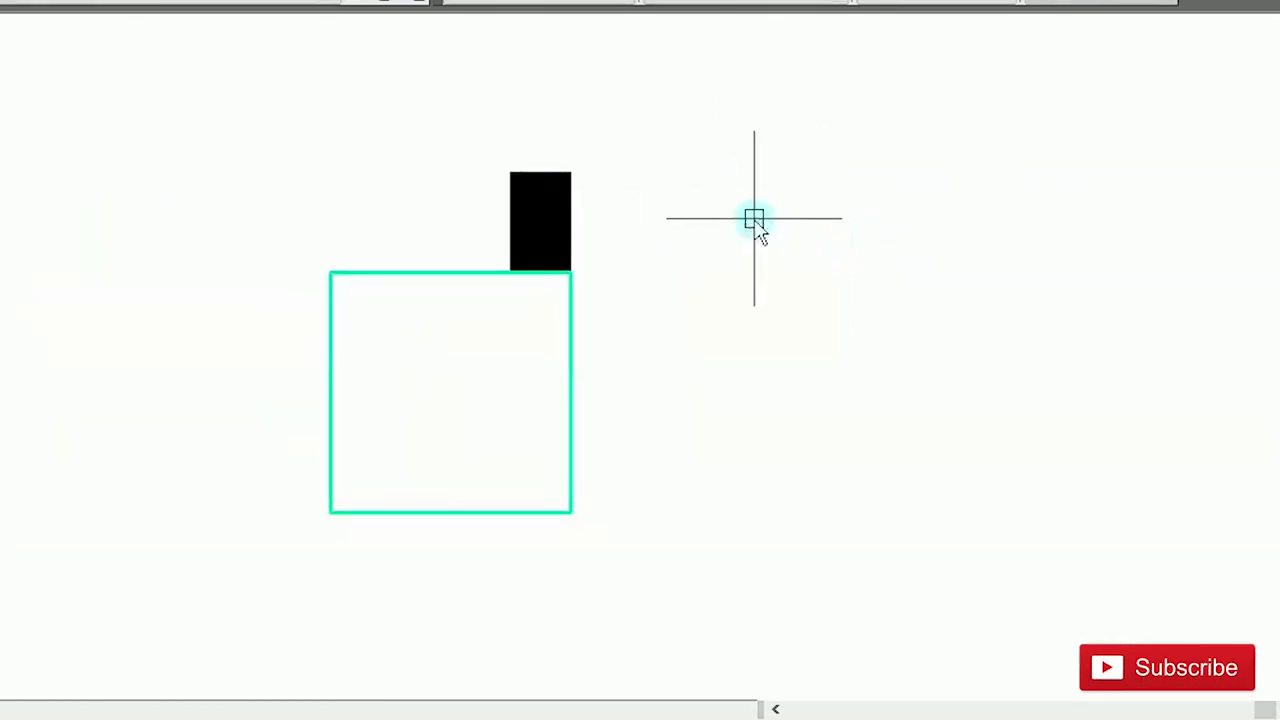
{"action": "type", "text": "o"}
{"action": "key", "text": "Return"}
{"action": "type", "text": "5"}
{"action": "key", "text": "Return"}
{"action": "left_click", "coordinate": [576, 203]}
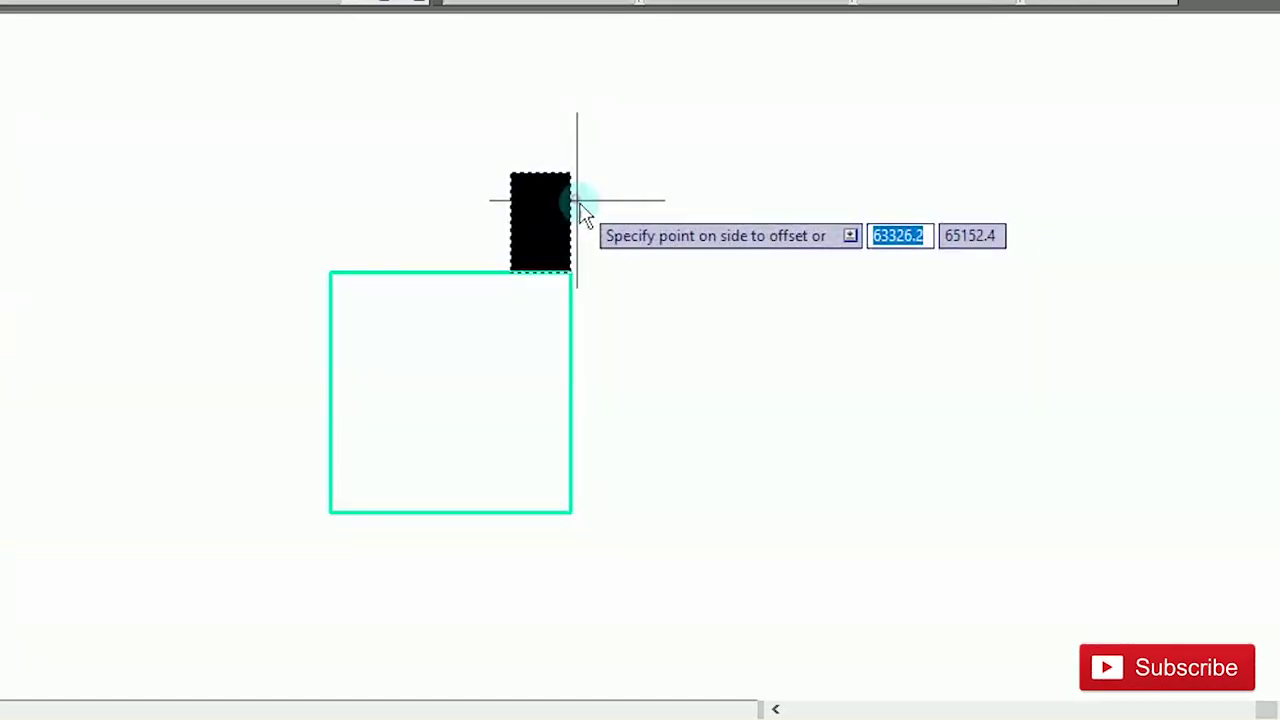
{"action": "left_click", "coordinate": [584, 214]}
{"action": "key", "text": "Return"}
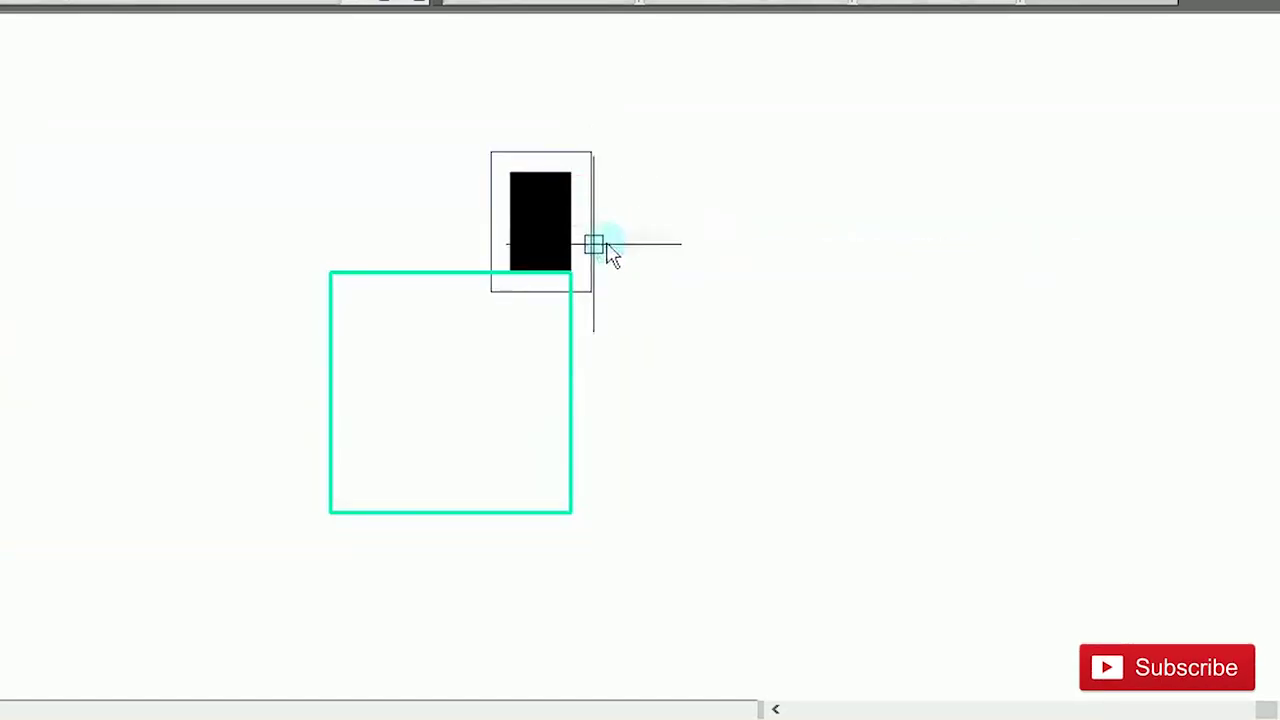
Step: Stretch the square's upper-left corner horizontally to the offset outline to form a sloped side, and erase that outline
{"action": "left_click", "coordinate": [362, 274]}
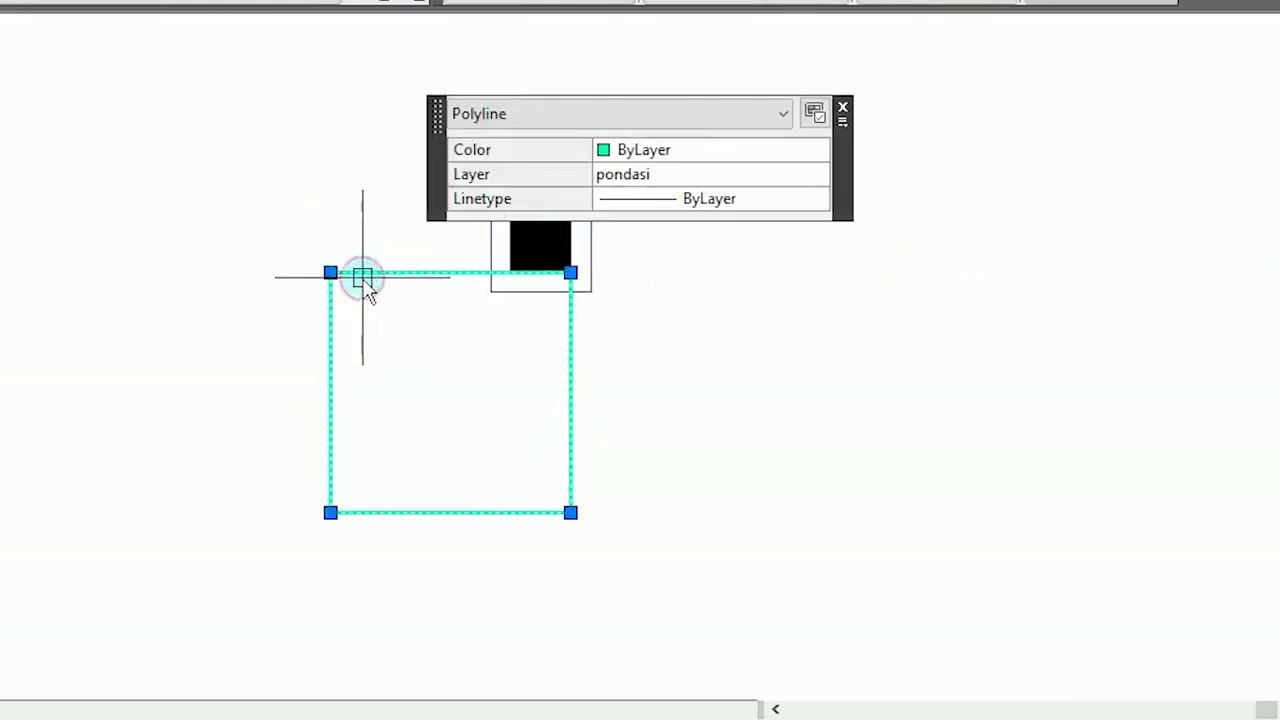
{"action": "left_click", "coordinate": [330, 272]}
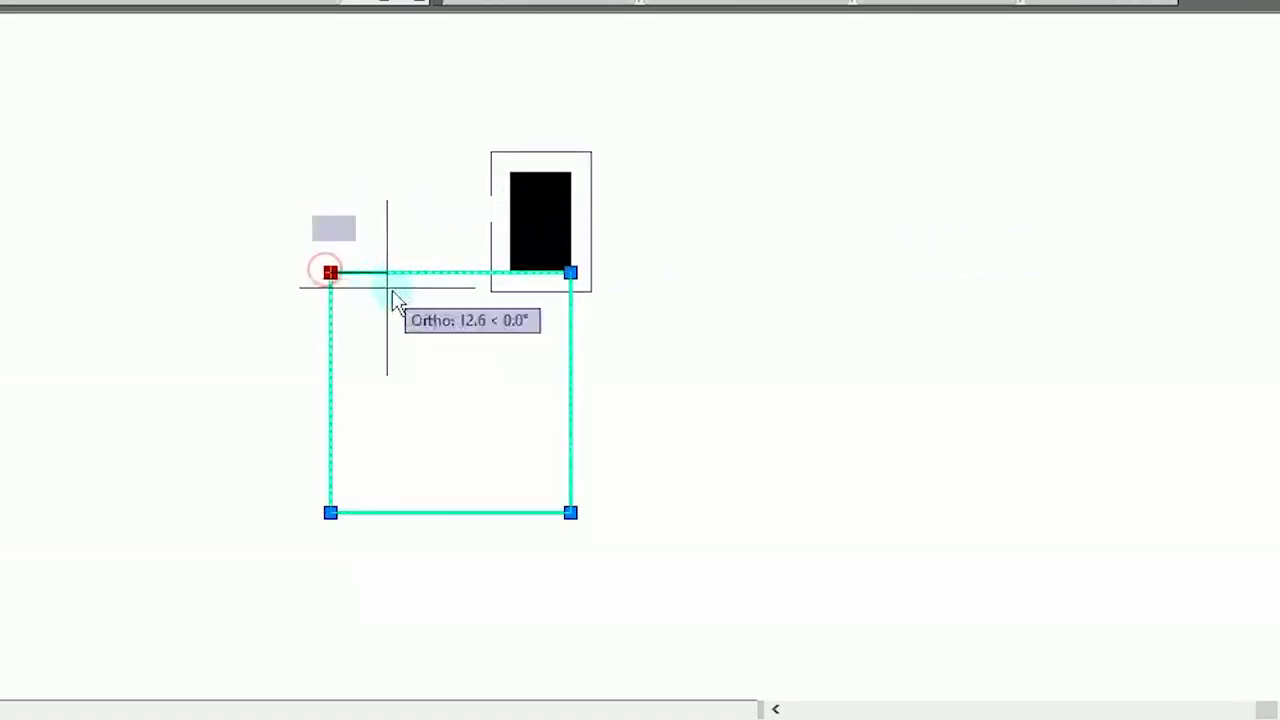
{"action": "left_click", "coordinate": [484, 277]}
{"action": "key", "text": "Escape"}
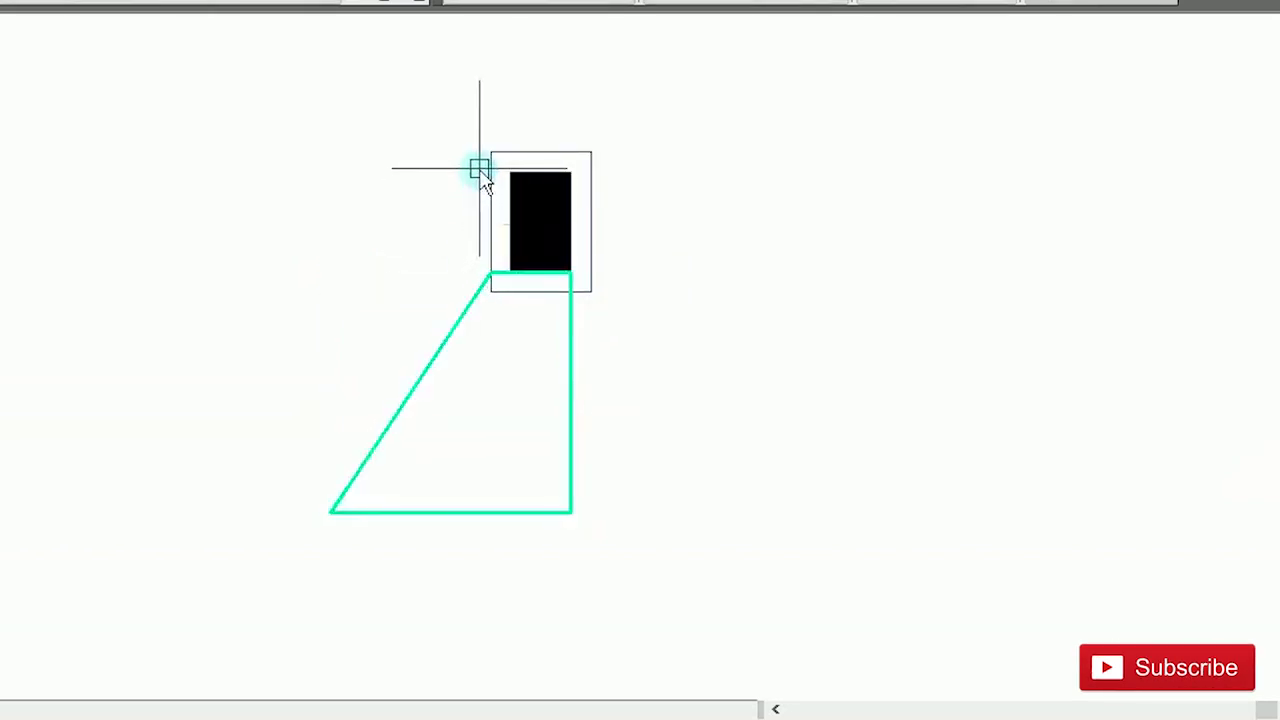
{"action": "key", "text": "Return"}
{"action": "key", "text": "Return"}
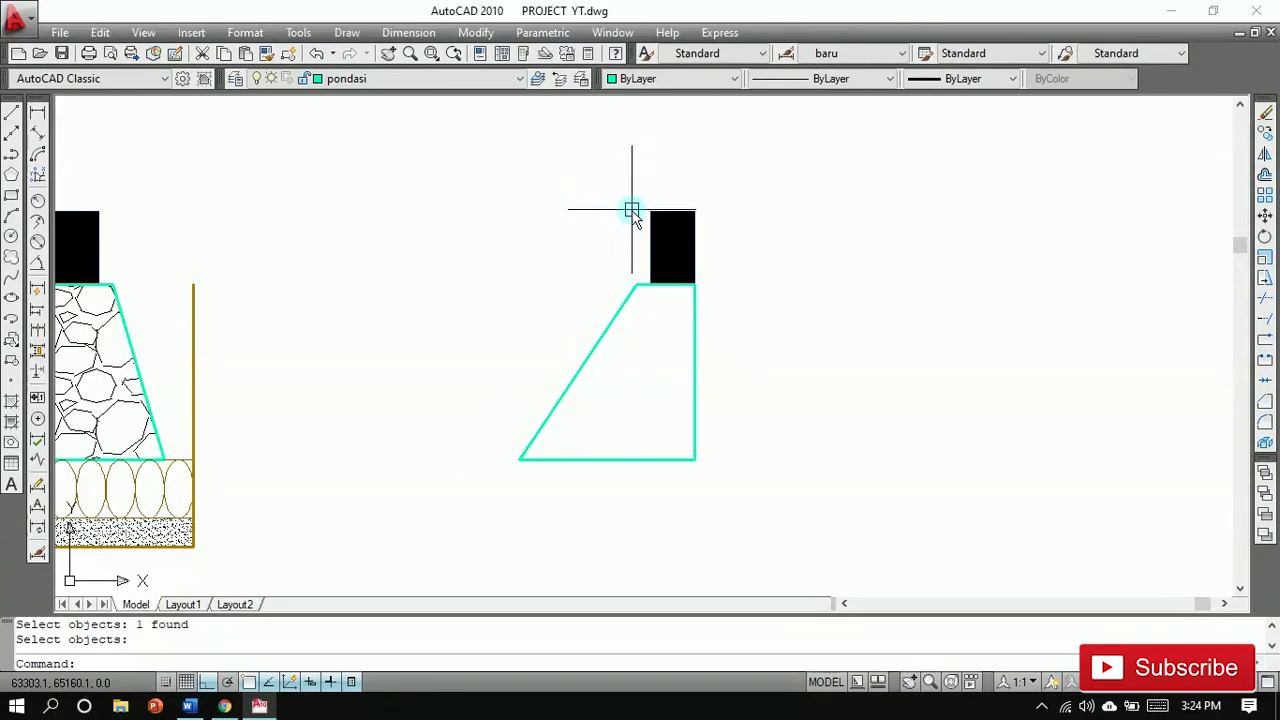
Step: Copy seven stone-bed ellipses, the bed lines and the left and bottom excavation lines to the second foundation, aligning the foundations' lower-left corners
{"action": "mouse_move", "coordinate": [834, 412]}
{"action": "middle_mouse_down"}
{"action": "mouse_move", "coordinate": [926, 357]}
{"action": "mouse_move", "coordinate": [1055, 368]}
{"action": "middle_mouse_up"}
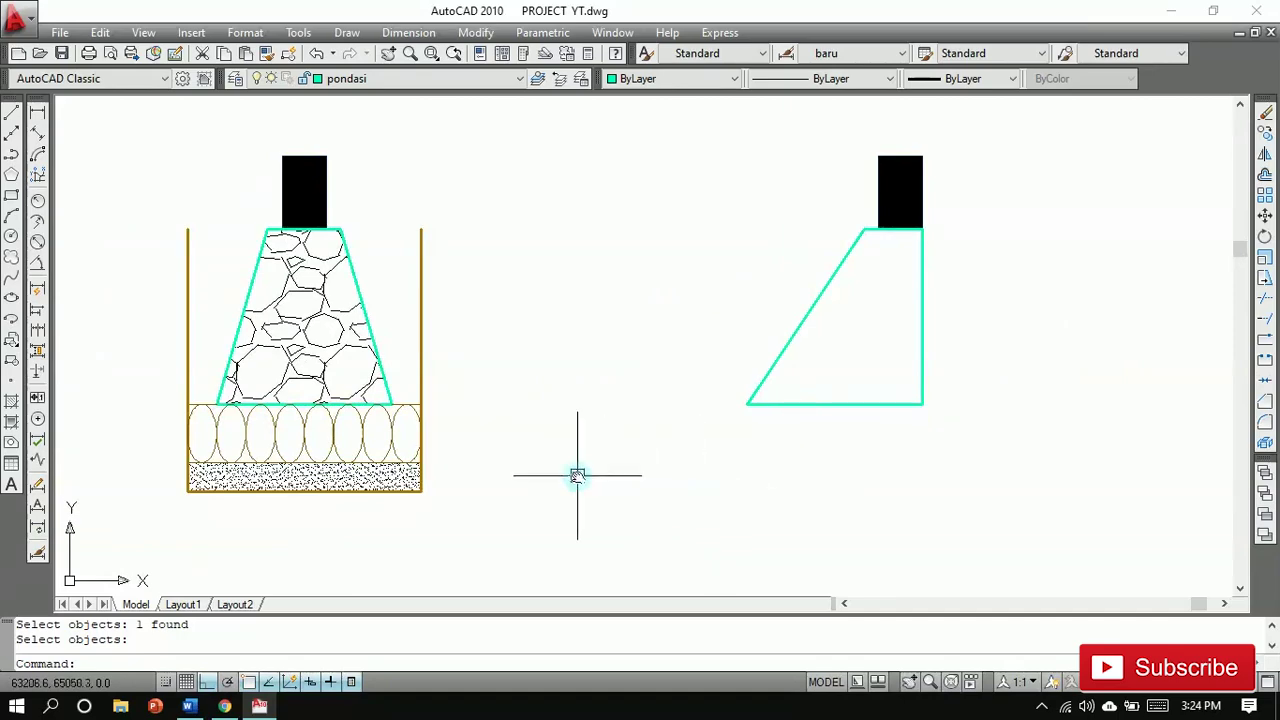
{"action": "type", "text": "co"}
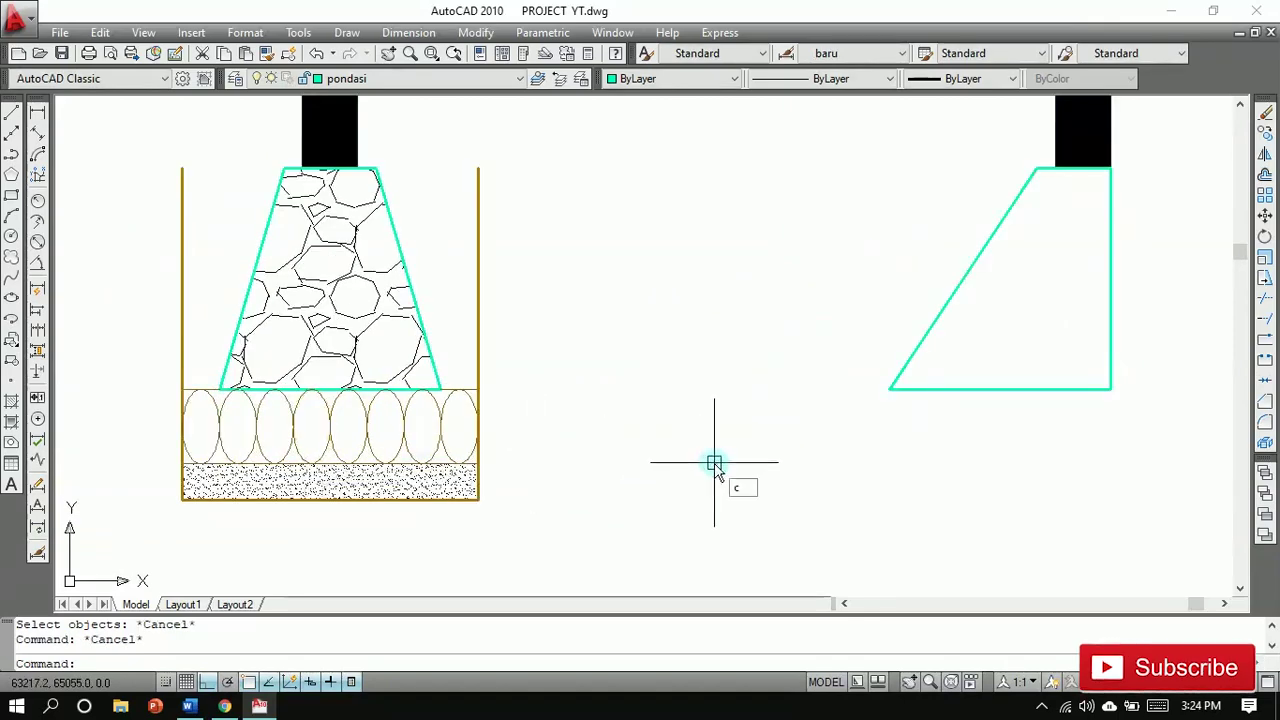
{"action": "key", "text": "Return"}
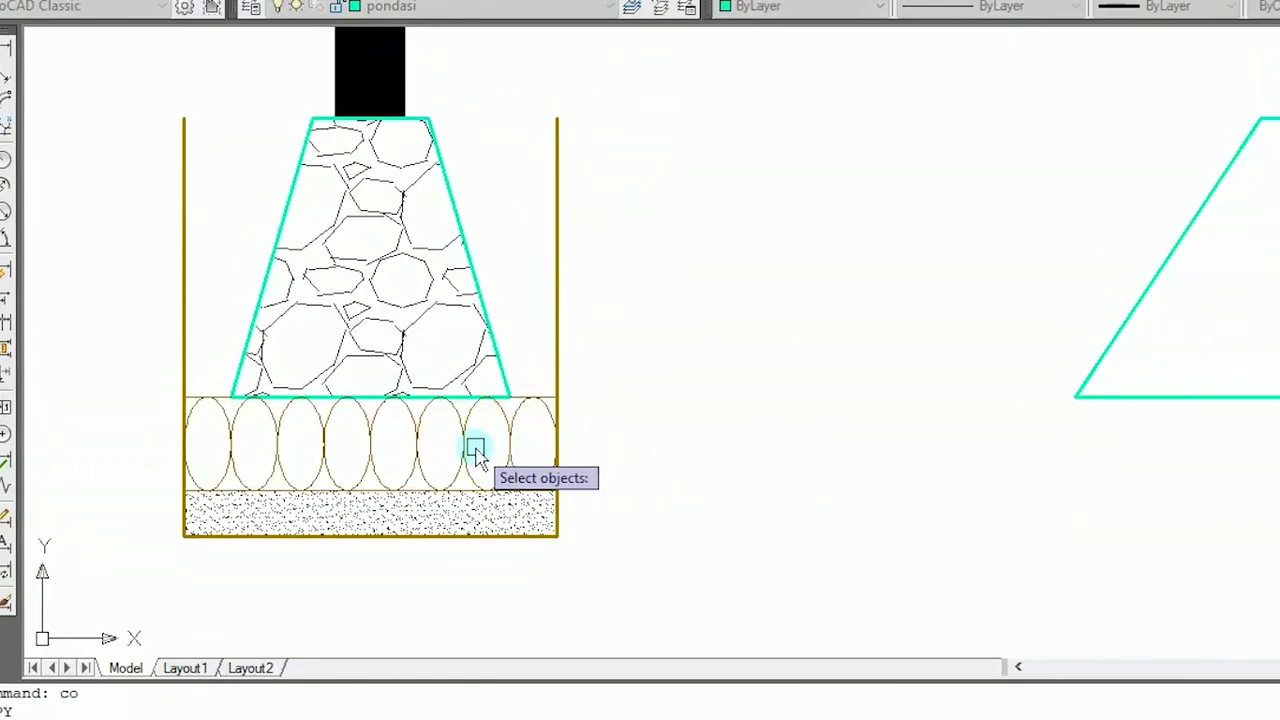
{"action": "left_click", "coordinate": [432, 433]}
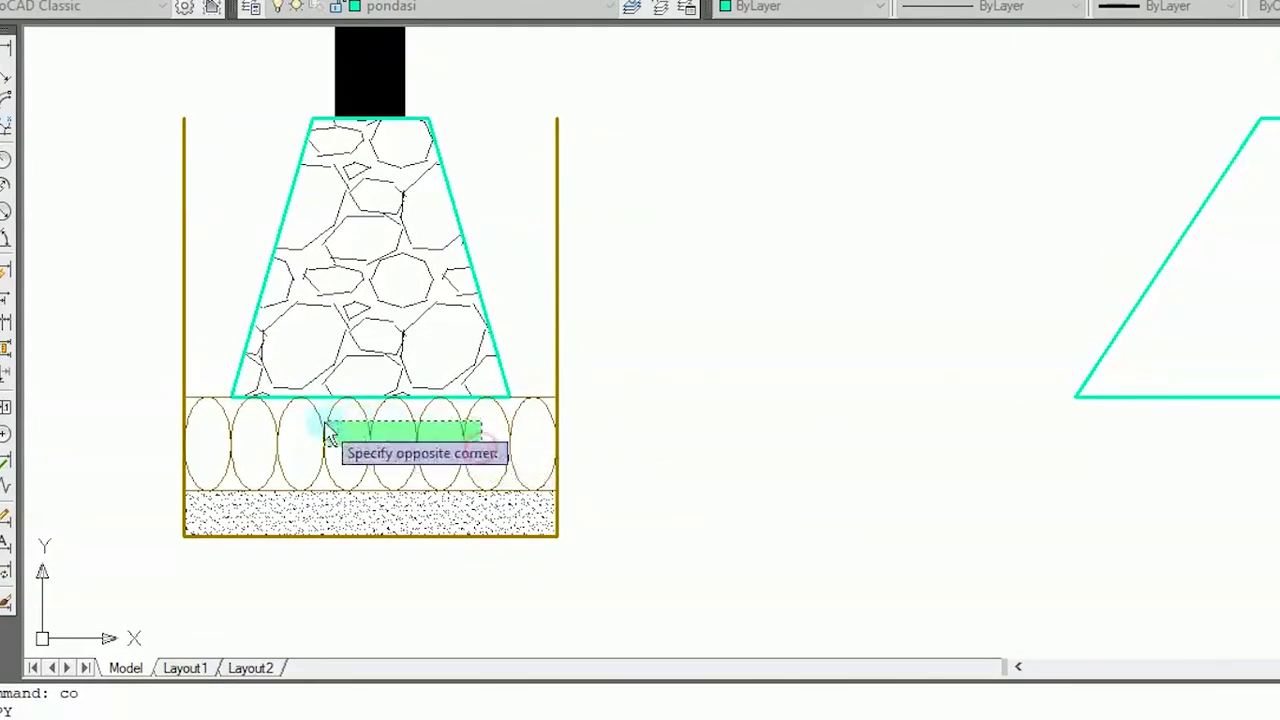
{"action": "left_click", "coordinate": [220, 432]}
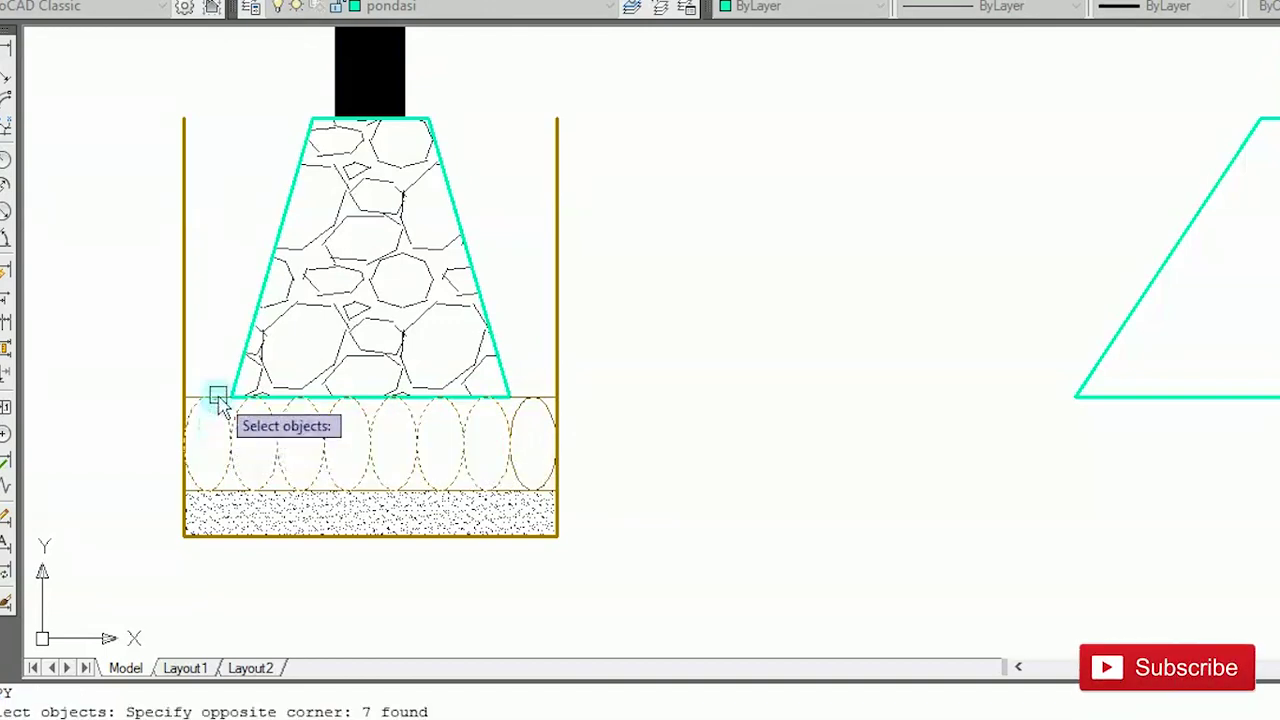
{"action": "scroll", "coordinate": [217, 400], "scroll_direction": "up", "scroll_amount": 2}
{"action": "left_click", "coordinate": [219, 396]}
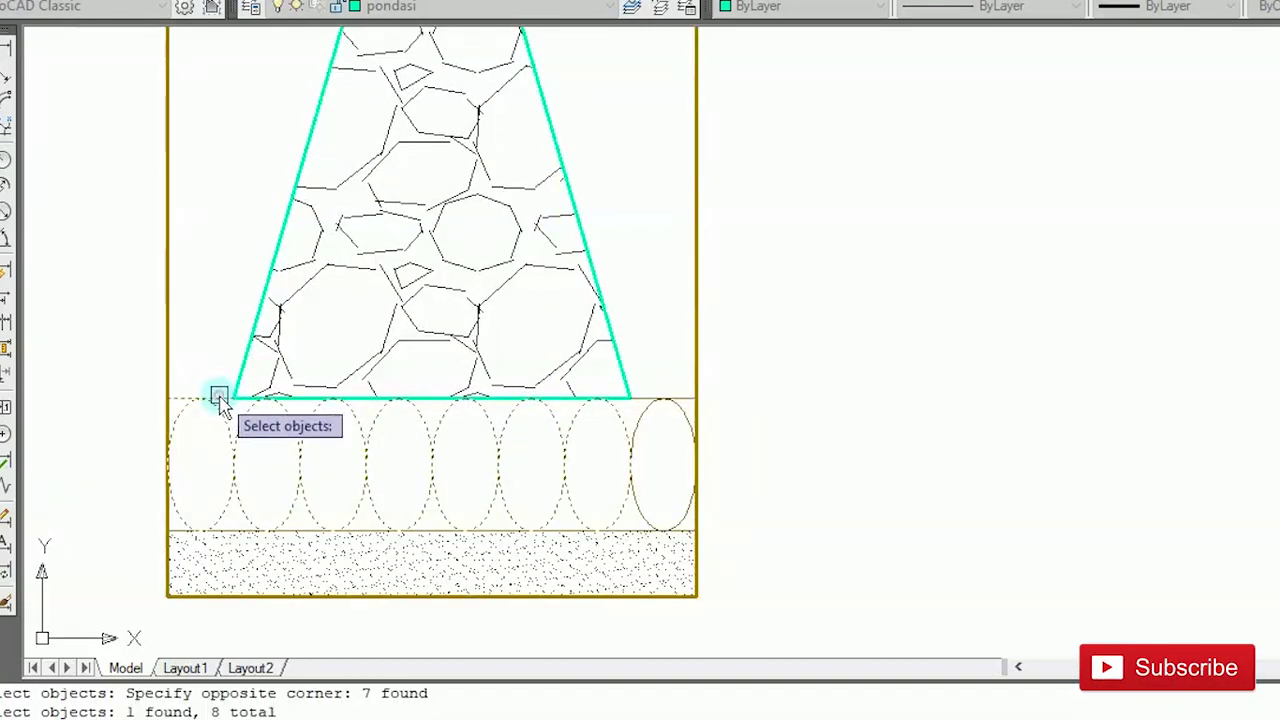
{"action": "left_click", "coordinate": [170, 366]}
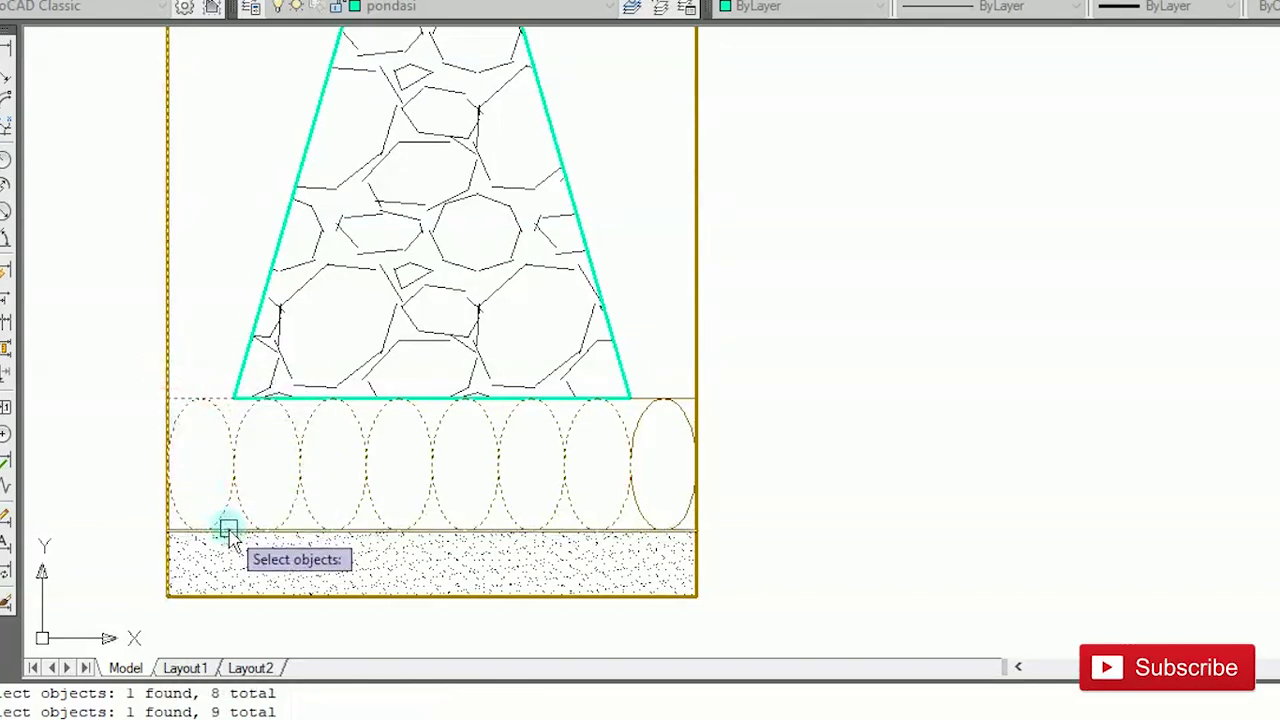
{"action": "left_click", "coordinate": [251, 594]}
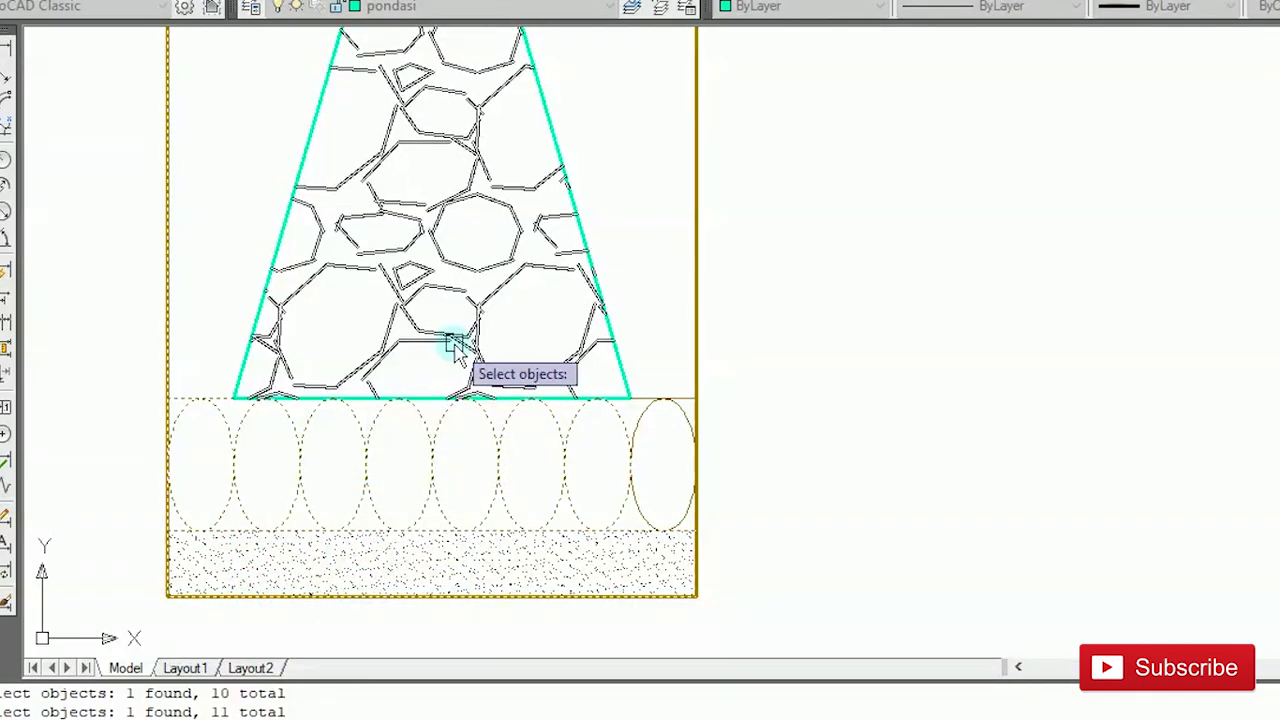
{"action": "key", "text": "Return"}
{"action": "left_click", "coordinate": [233, 398]}
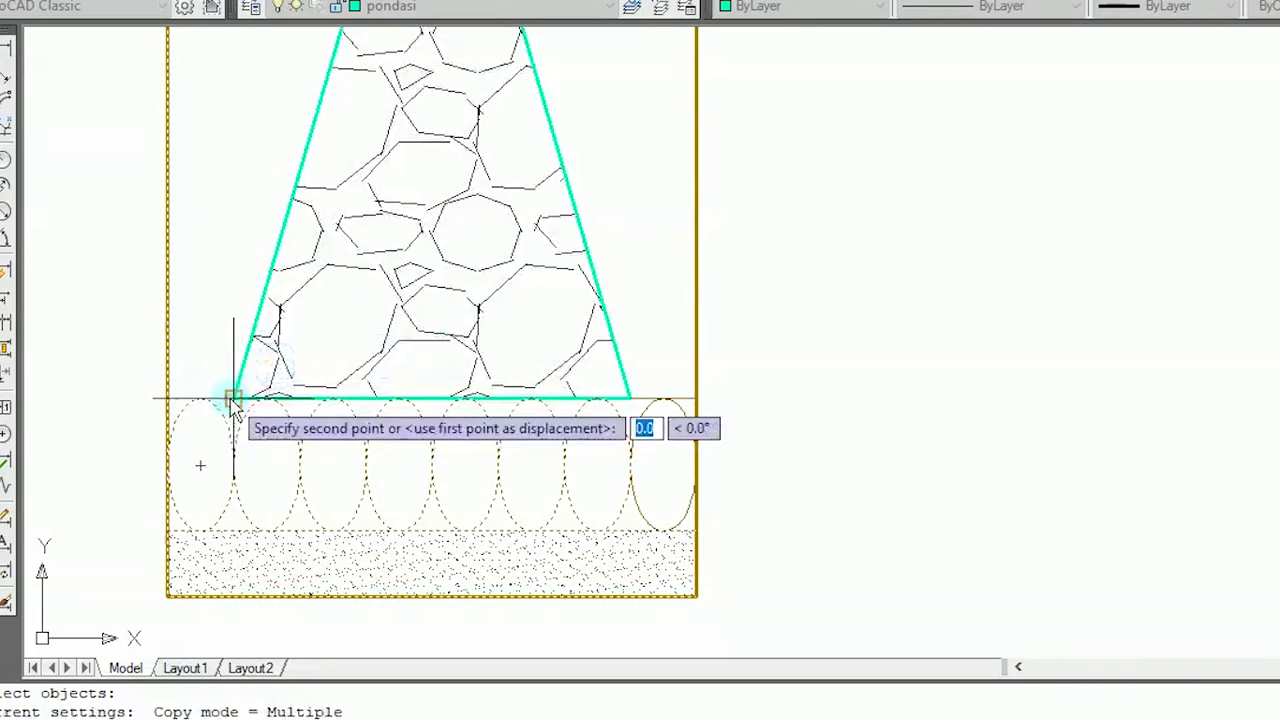
{"action": "scroll", "coordinate": [290, 410], "scroll_direction": "down", "scroll_amount": 5}
{"action": "scroll", "coordinate": [690, 465], "scroll_direction": "up", "scroll_amount": 4}
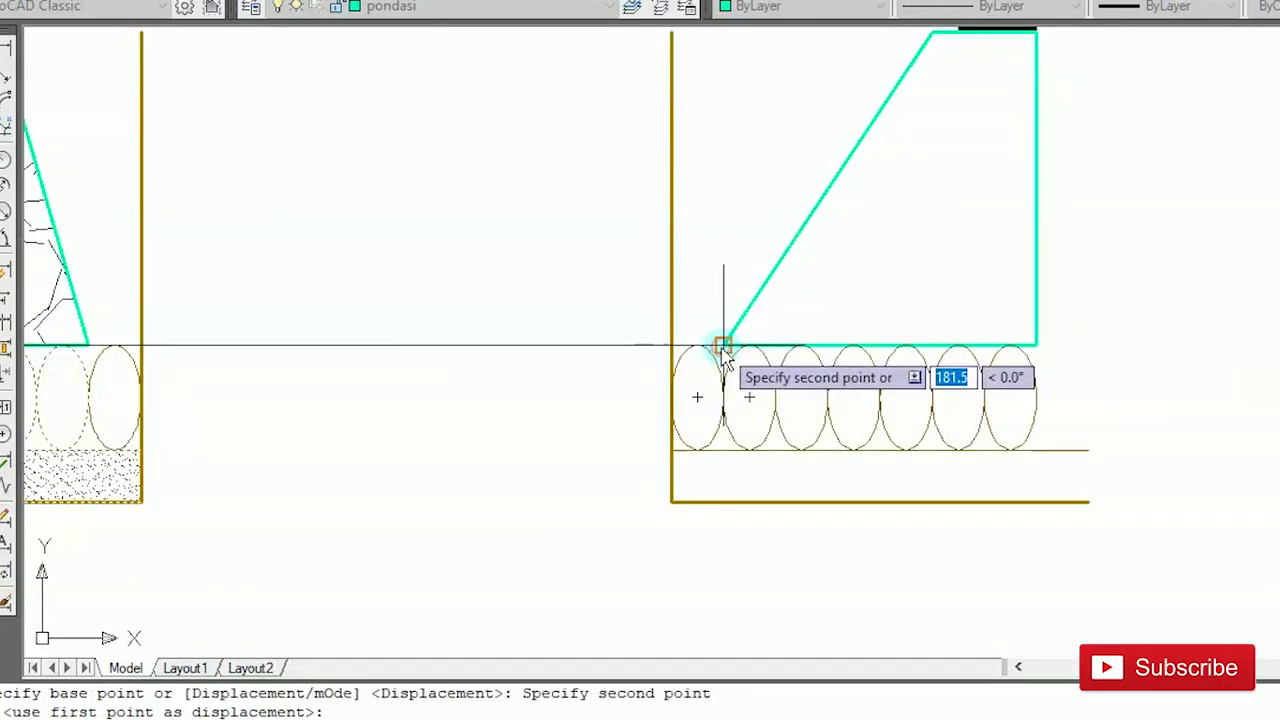
{"action": "left_click", "coordinate": [723, 345]}
{"action": "key", "text": "Escape"}
{"action": "mouse_move", "coordinate": [1175, 377]}
{"action": "middle_mouse_down"}
{"action": "mouse_move", "coordinate": [1023, 437]}
{"action": "mouse_move", "coordinate": [1000, 400]}
{"action": "middle_mouse_up"}
{"action": "scroll", "coordinate": [991, 455], "scroll_direction": "up", "scroll_amount": 2}
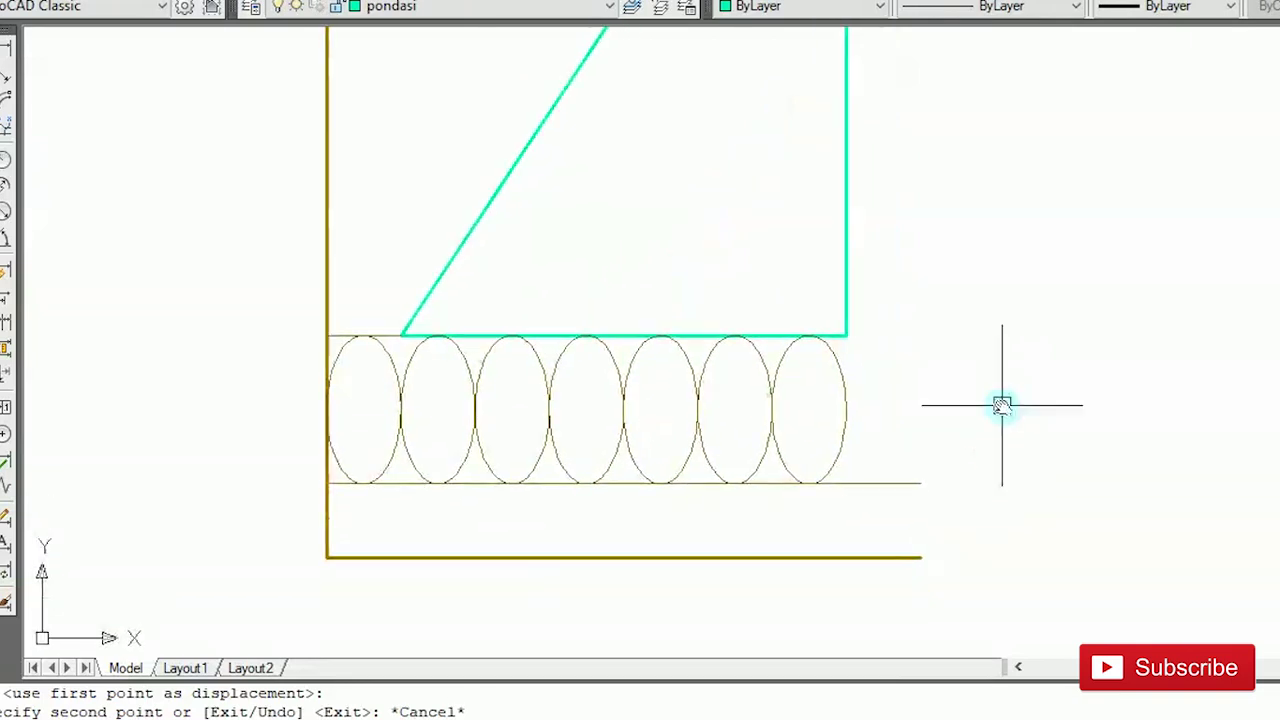
{"action": "type", "text": "l"}
{"action": "key", "text": "Return"}
{"action": "key", "text": "Escape"}
Step: Draw a vertical line on the garis muka tanah layer from the second foundation's lower-right corner down to the excavation's bottom line
{"action": "left_click", "coordinate": [548, 8]}
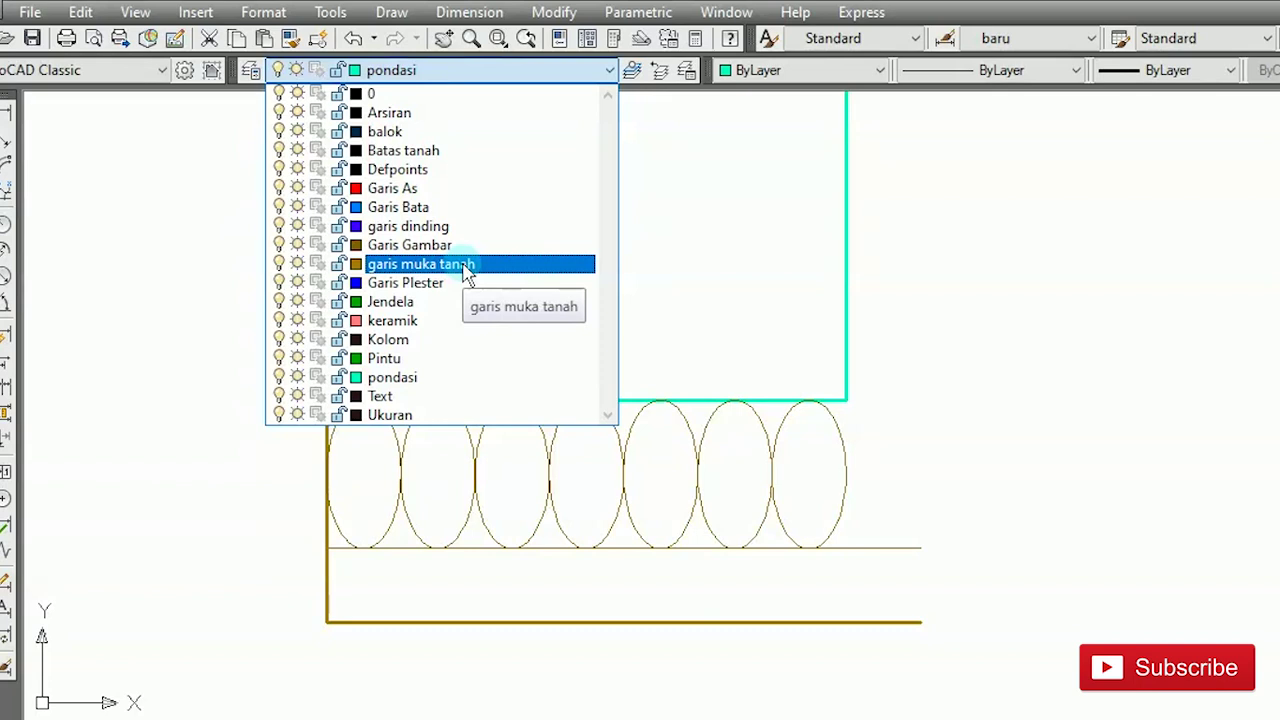
{"action": "left_click", "coordinate": [466, 268]}
{"action": "type", "text": "l"}
{"action": "key", "text": "Return"}
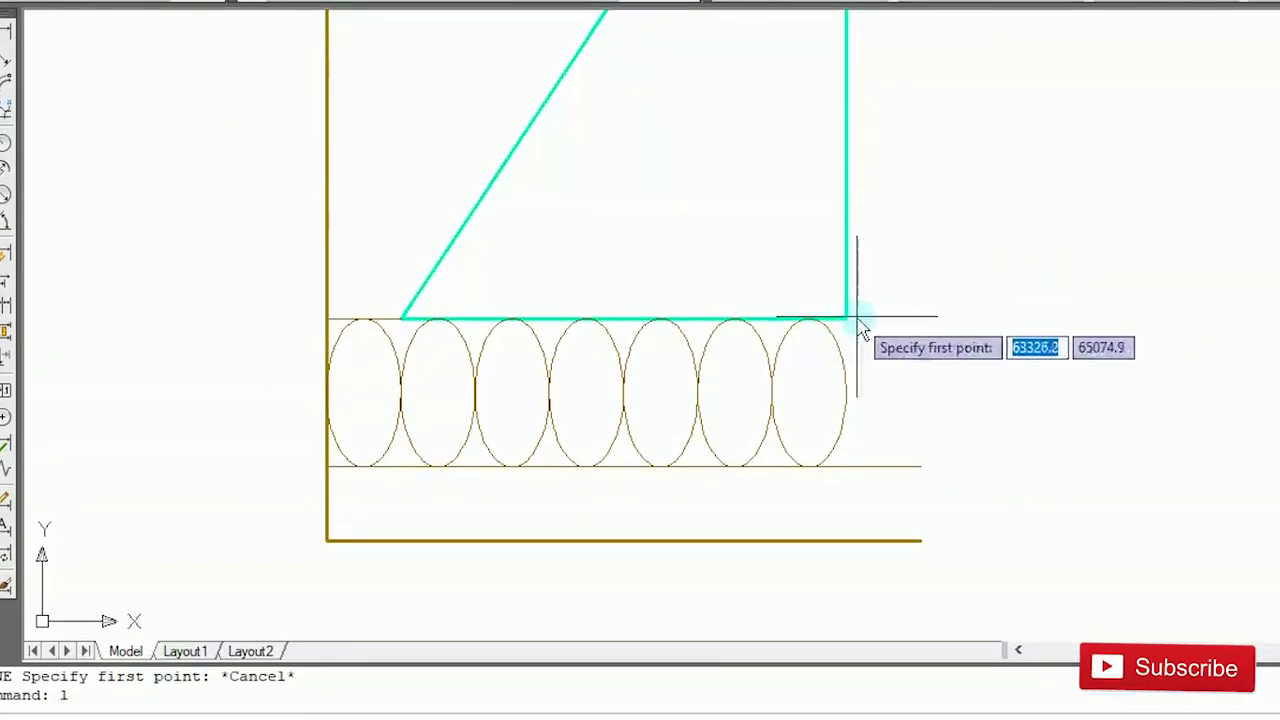
{"action": "left_click", "coordinate": [848, 540]}
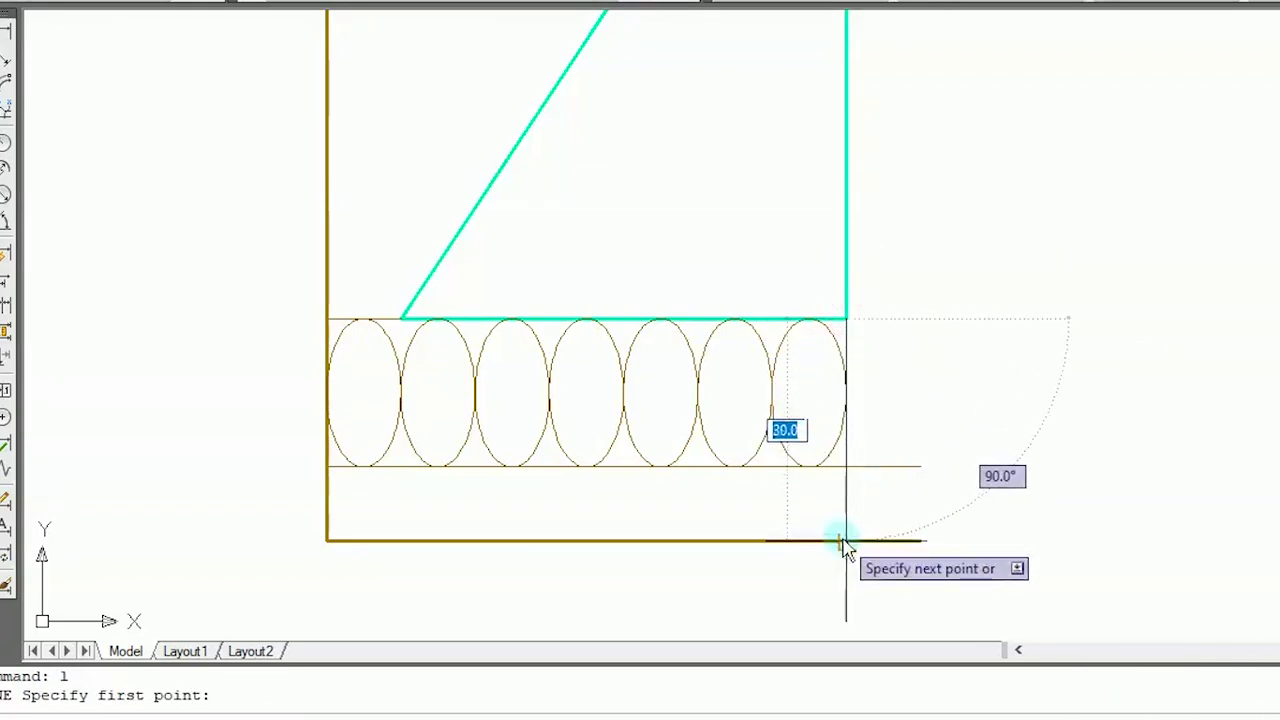
{"action": "left_click", "coordinate": [921, 540]}
{"action": "key", "text": "Escape"}
Step: Trim the two horizontal bed lines that overrun the new vertical line, using that line as the cutting edge
{"action": "type", "text": "t"}
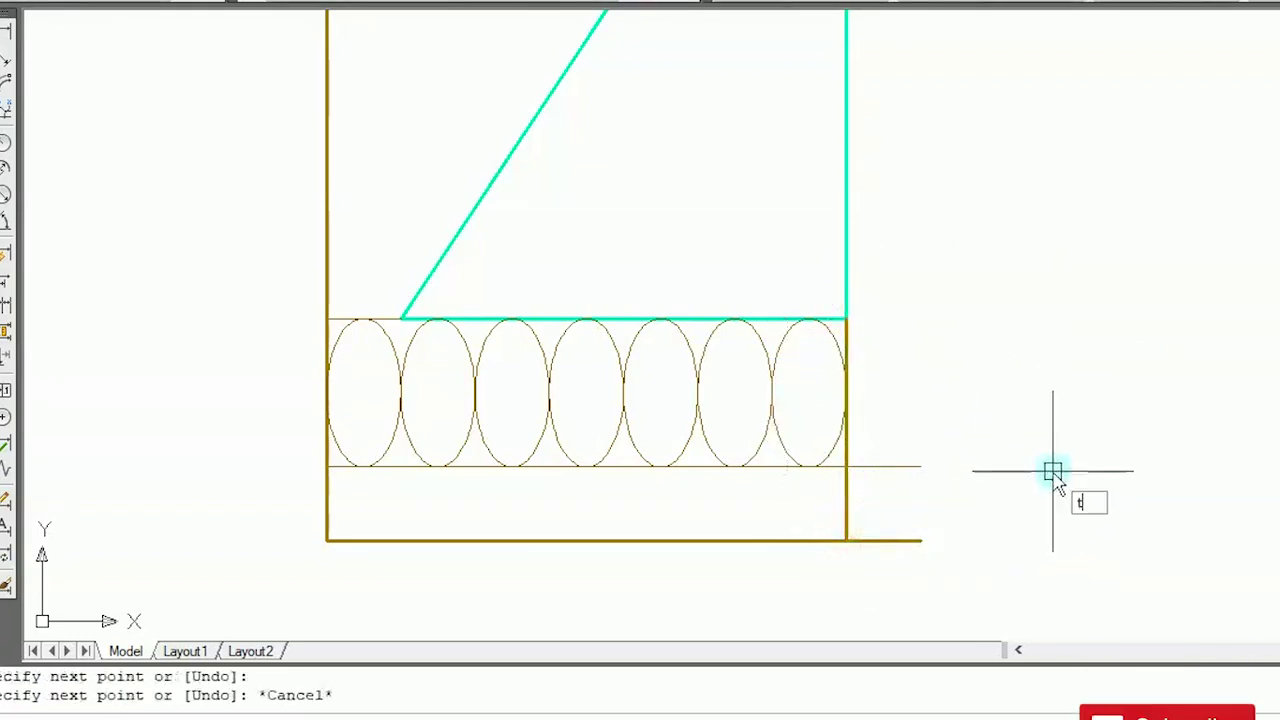
{"action": "type", "text": "r"}
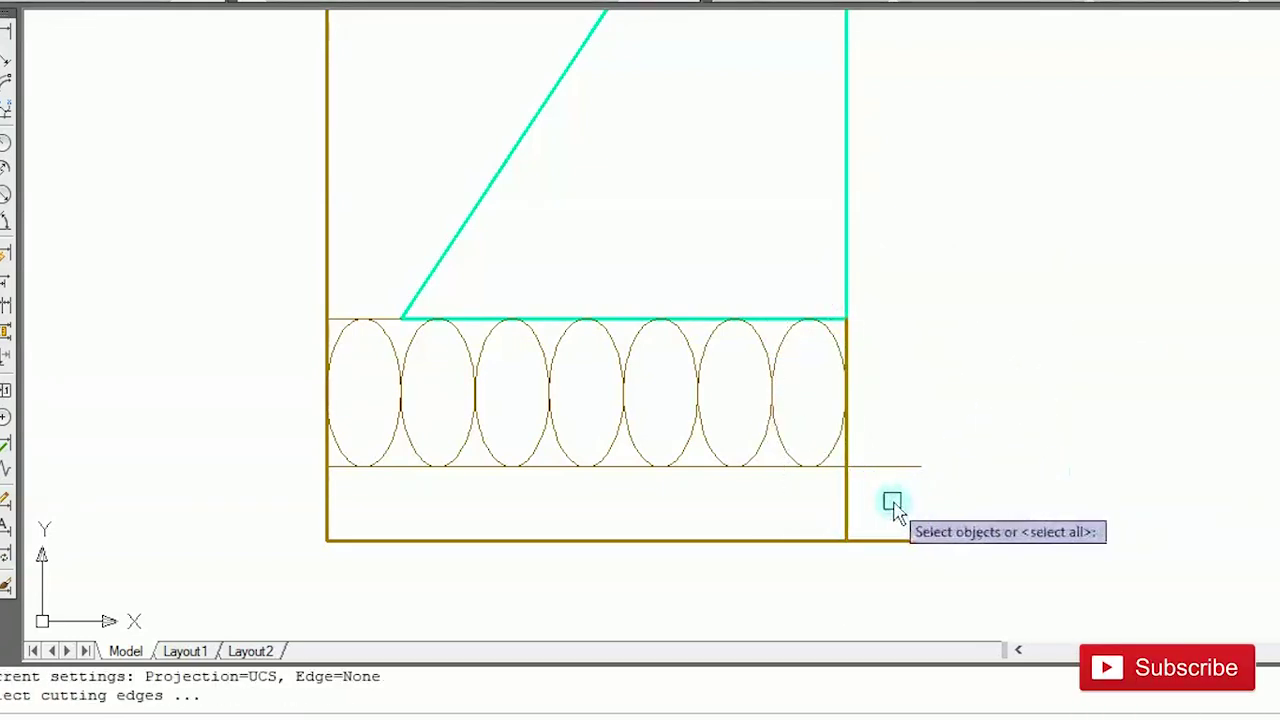
{"action": "left_click", "coordinate": [851, 497]}
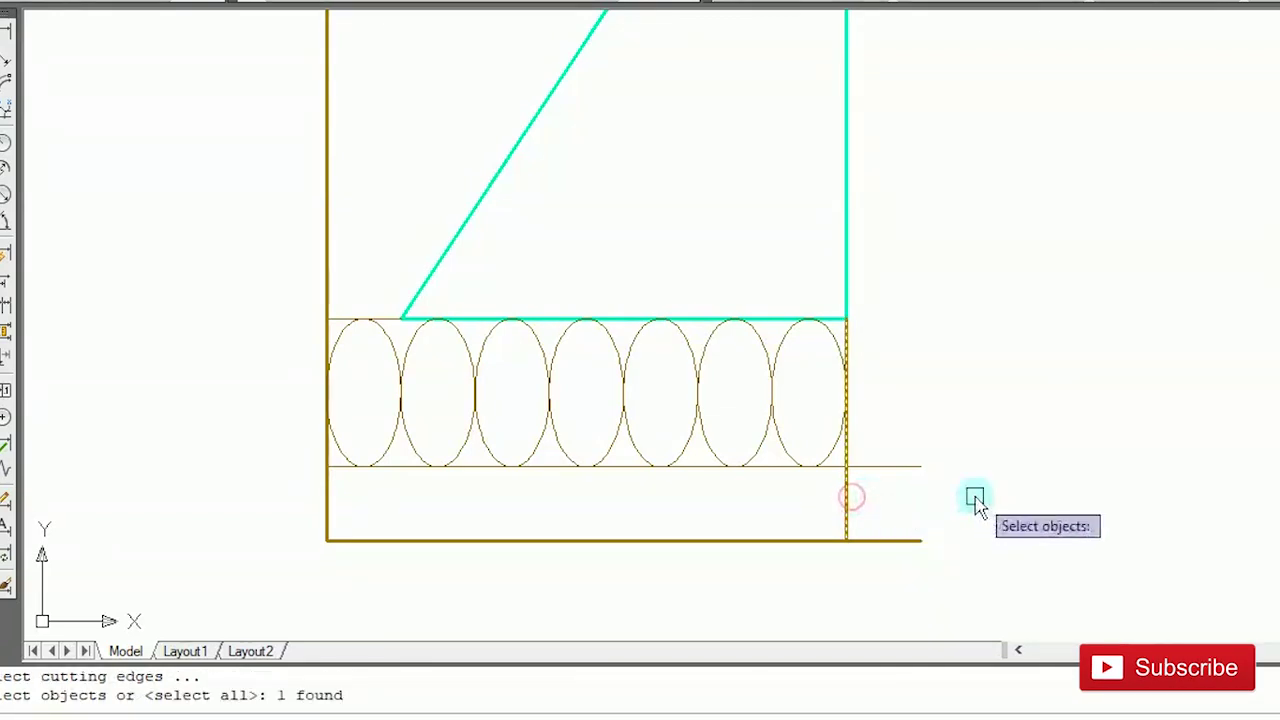
{"action": "right_click", "coordinate": [1071, 489]}
{"action": "left_click", "coordinate": [1025, 587]}
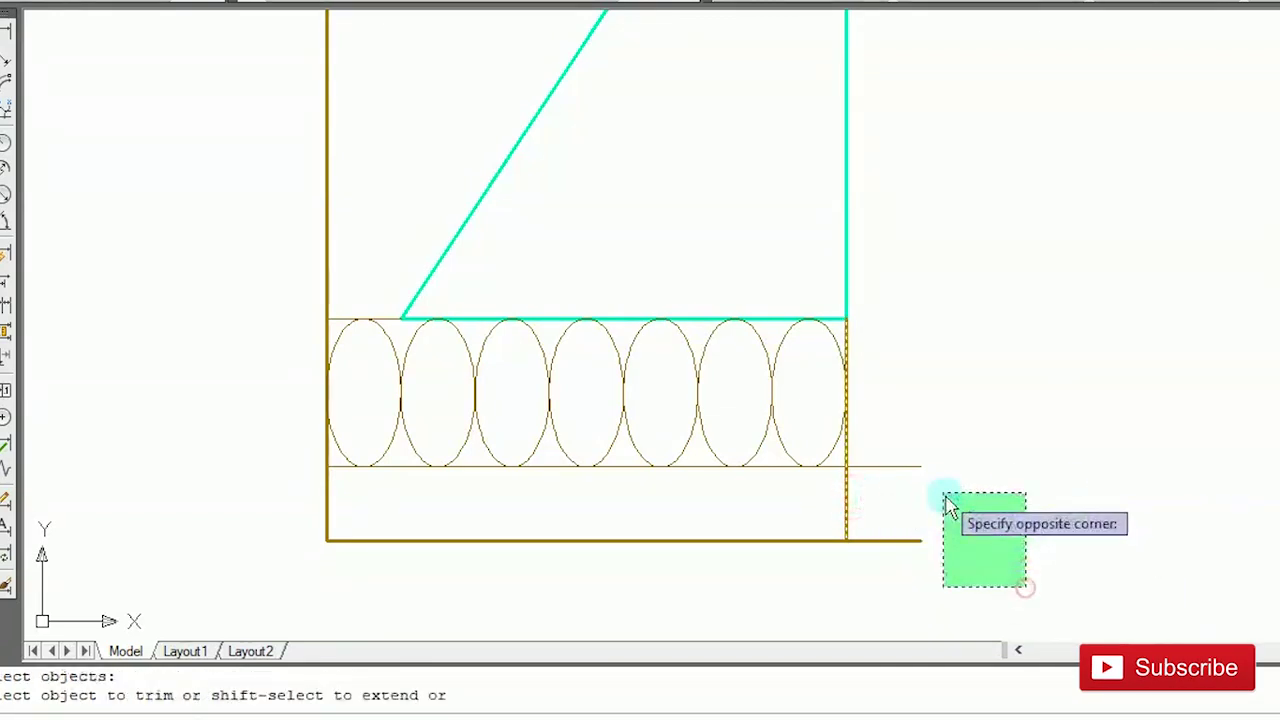
{"action": "left_click", "coordinate": [894, 428]}
{"action": "key", "text": "Escape"}
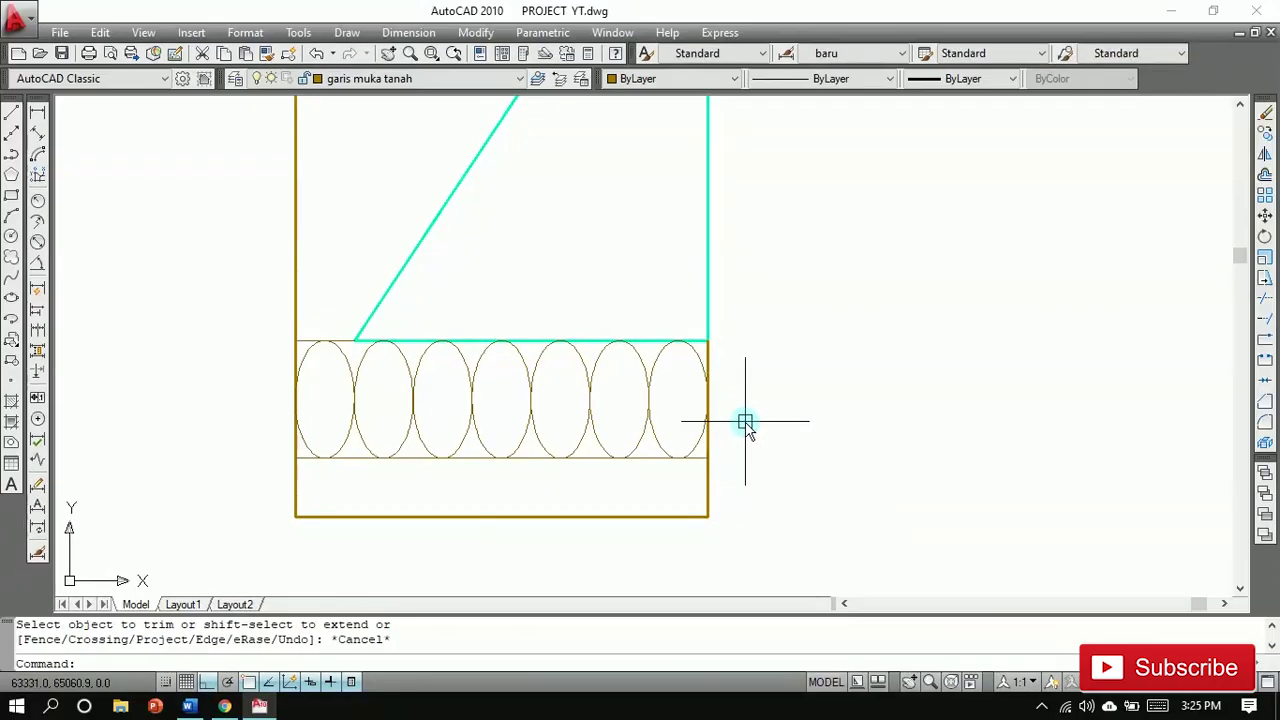
{"action": "scroll", "coordinate": [745, 422], "scroll_direction": "down", "scroll_amount": 3}
{"action": "scroll", "coordinate": [757, 363], "scroll_direction": "up", "scroll_amount": 4}
{"action": "scroll", "coordinate": [757, 364], "scroll_direction": "down", "scroll_amount": 1}
{"action": "scroll", "coordinate": [759, 364], "scroll_direction": "down", "scroll_amount": 1}
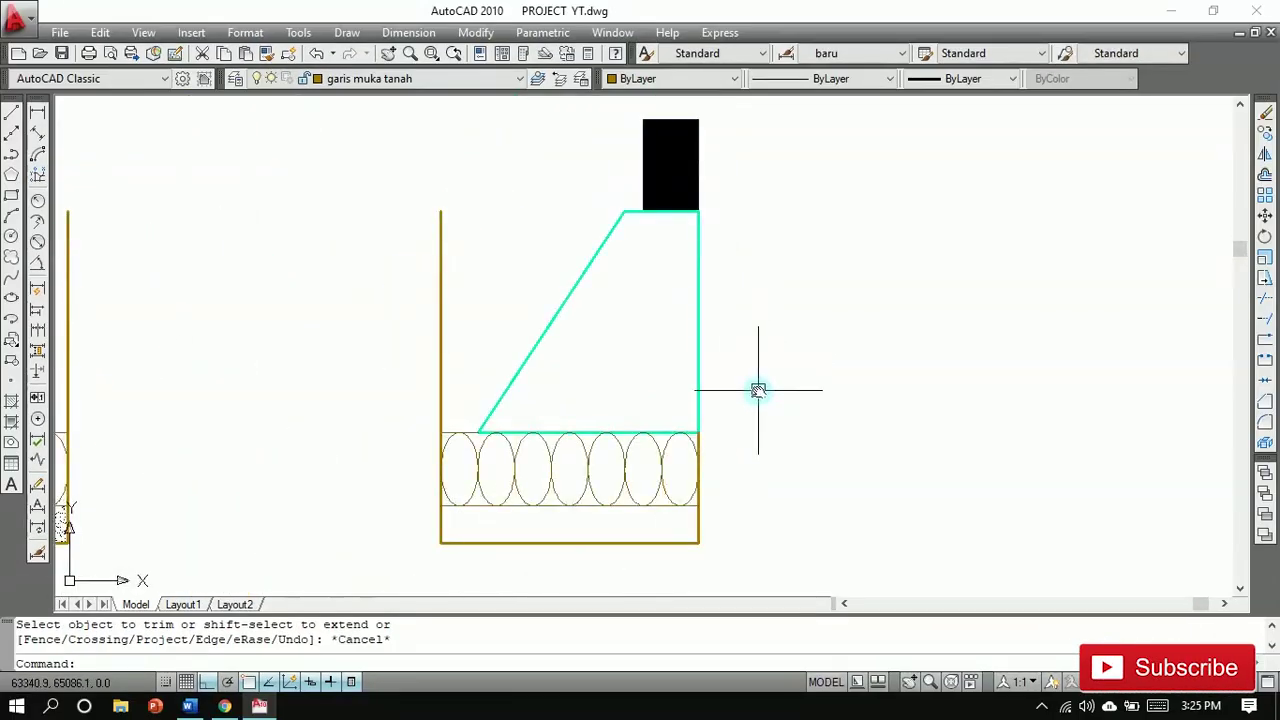
Step: Hatch the narrow strip beneath the second foundation's stone bed with the AR-SAND pattern on the Arsiran layer
{"action": "scroll", "coordinate": [790, 378], "scroll_direction": "down", "scroll_amount": 2}
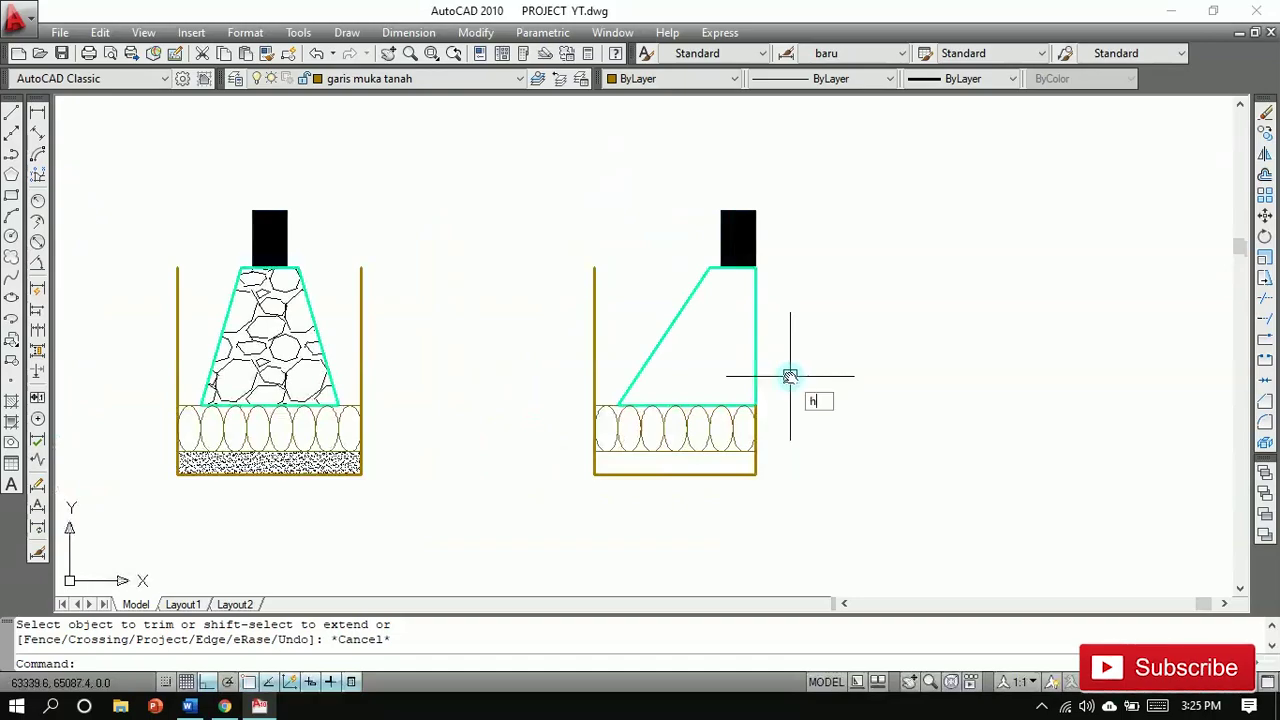
{"action": "key", "text": "Return"}
{"action": "left_click", "coordinate": [729, 129]}
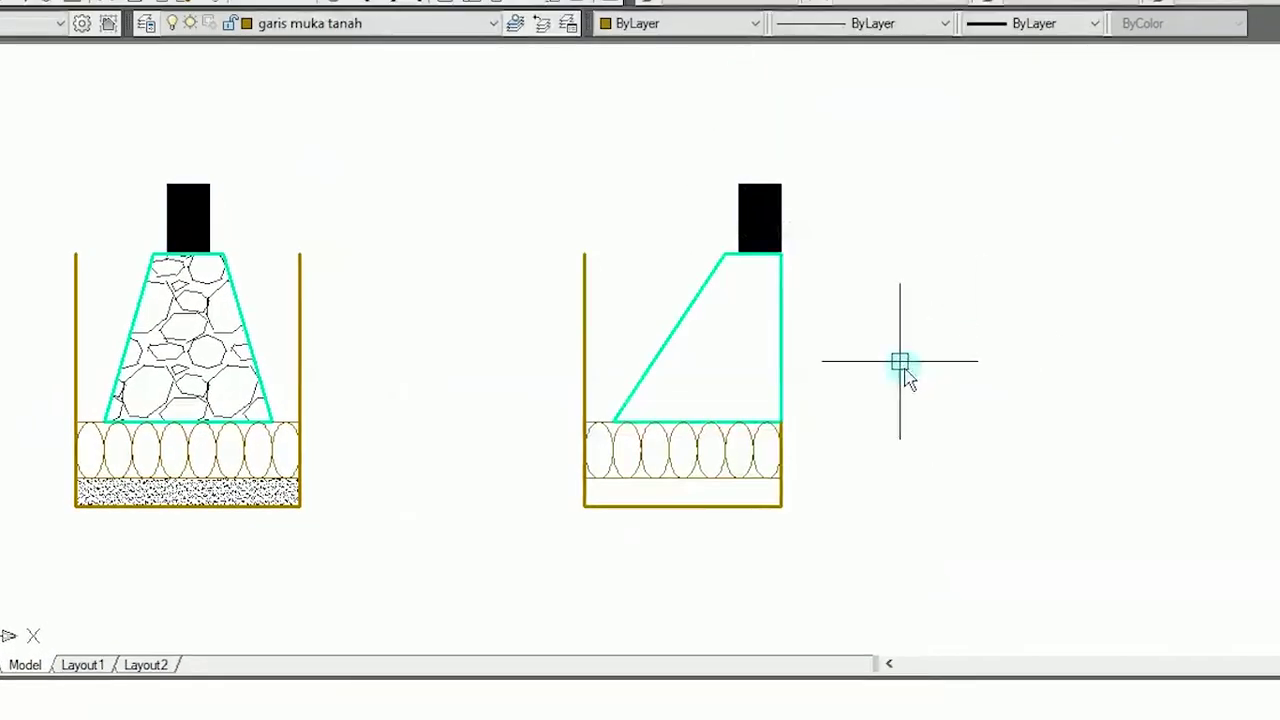
{"action": "left_click", "coordinate": [440, 28]}
{"action": "left_click", "coordinate": [411, 62]}
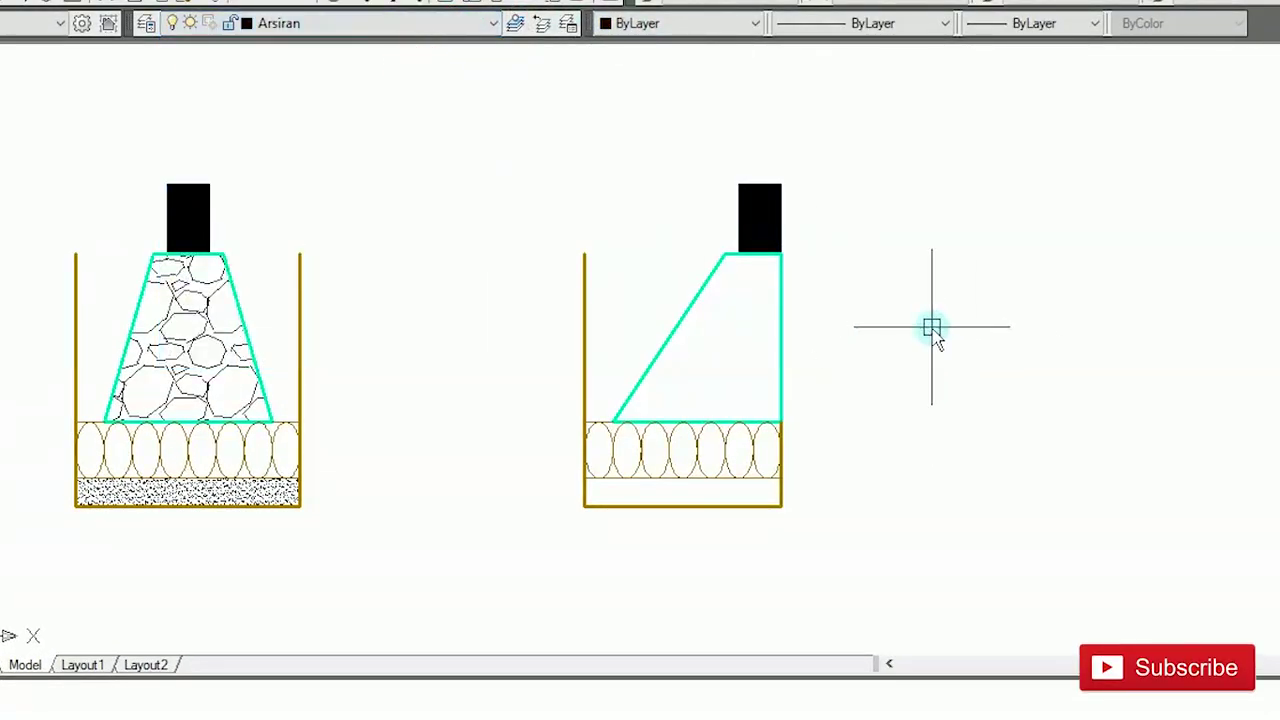
{"action": "key", "text": "Return"}
{"action": "left_click", "coordinate": [746, 80]}
{"action": "left_click", "coordinate": [678, 487]}
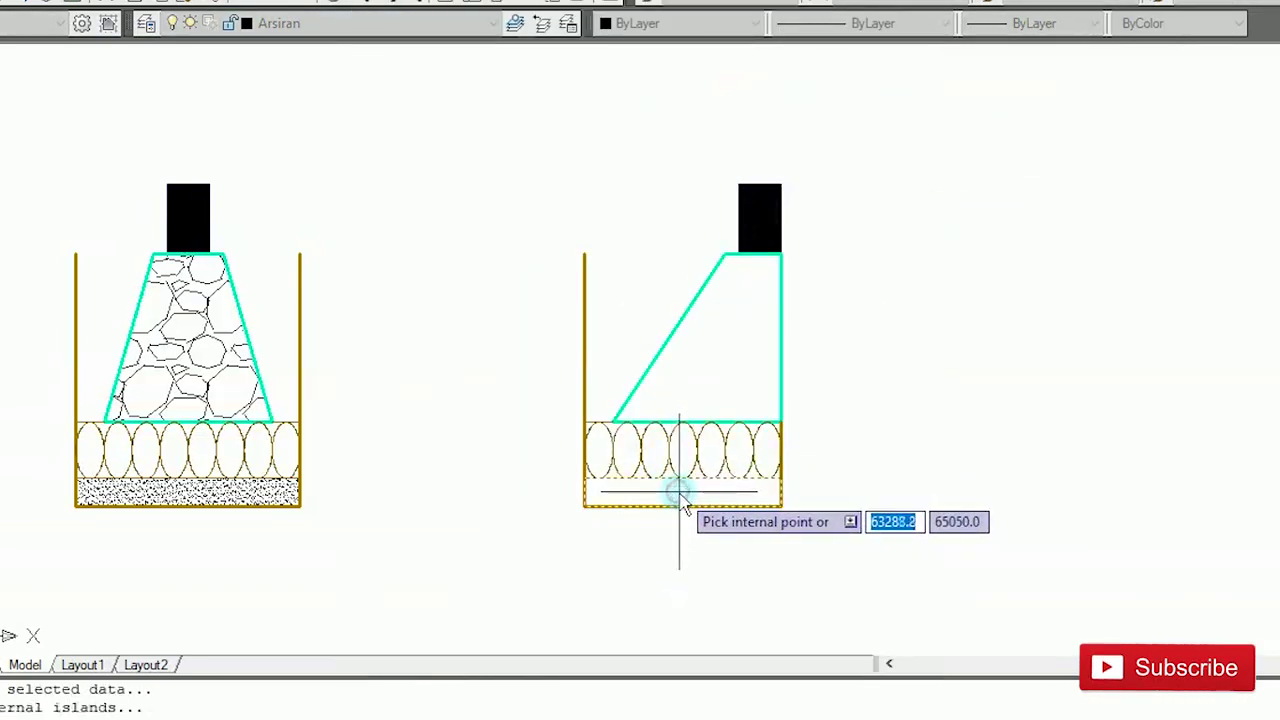
{"action": "scroll", "coordinate": [834, 417], "scroll_direction": "up", "scroll_amount": 2}
{"action": "key", "text": "Return"}
Step: Hatch the inside of the second foundation's sloped outline with the GRAVEL pattern at scale 1.0
{"action": "left_click", "coordinate": [660, 141]}
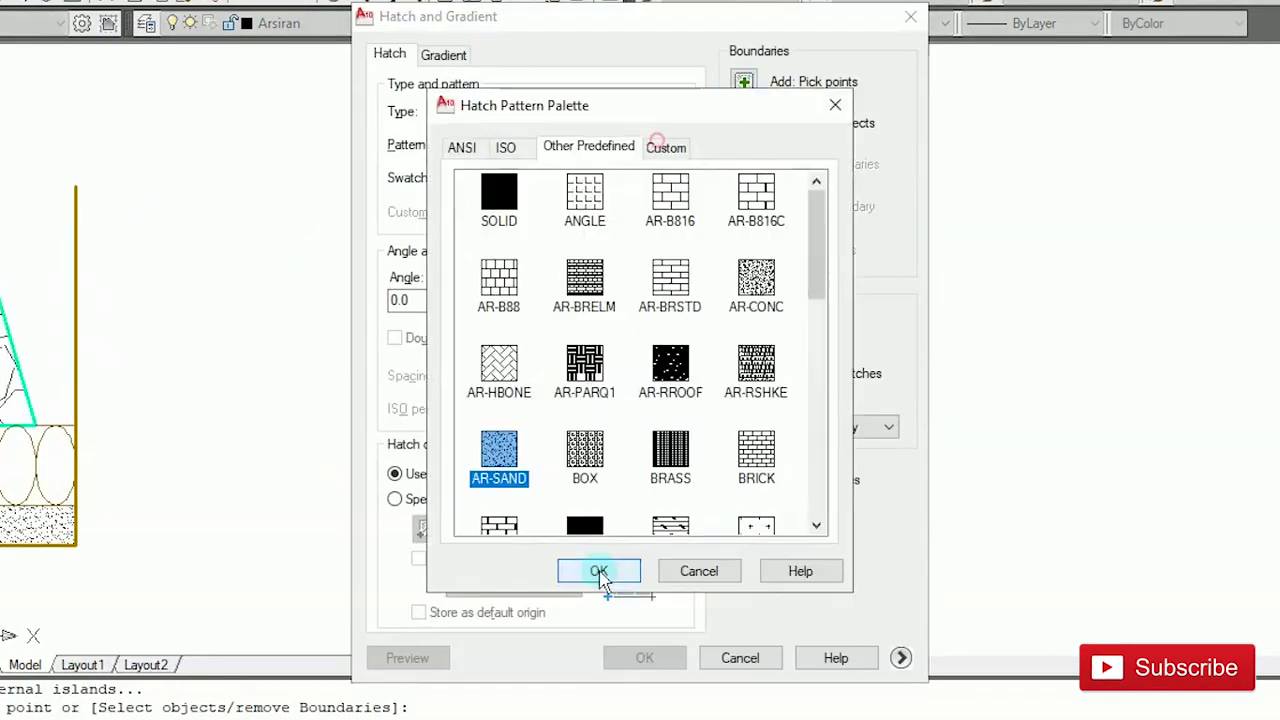
{"action": "scroll", "coordinate": [620, 362], "scroll_direction": "down", "scroll_amount": 5}
{"action": "left_click", "coordinate": [598, 571]}
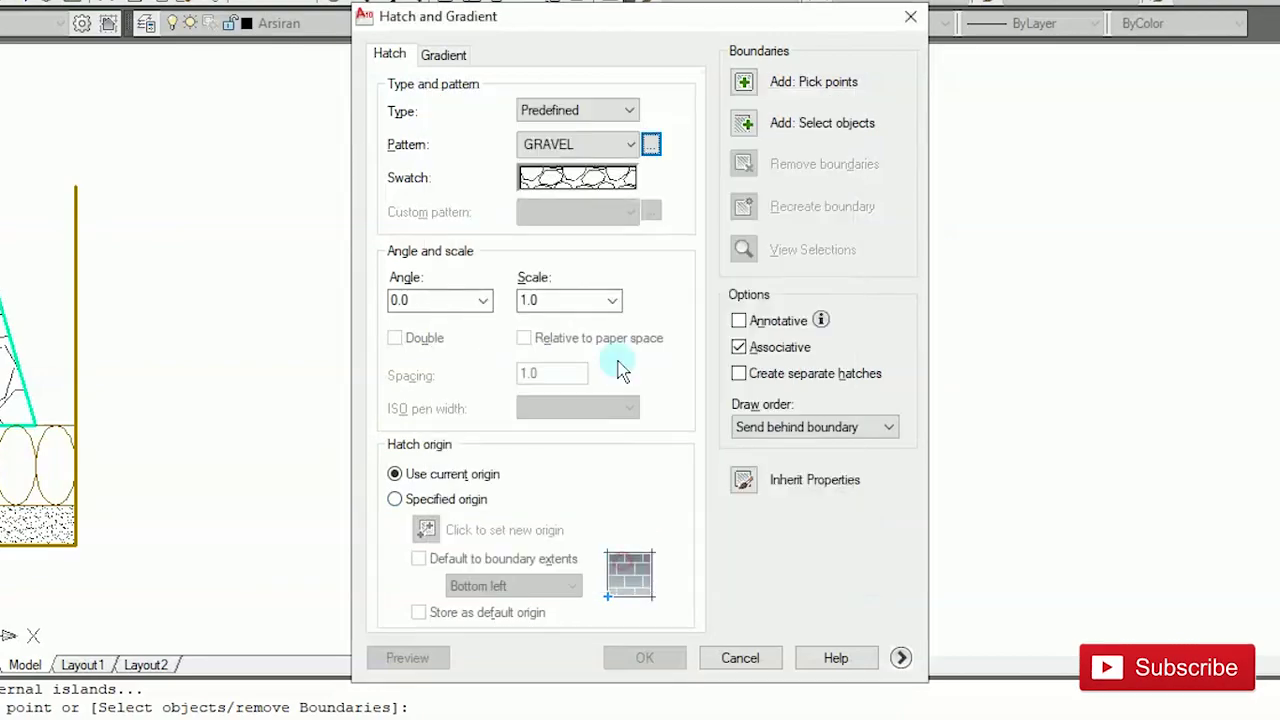
{"action": "left_click", "coordinate": [762, 88]}
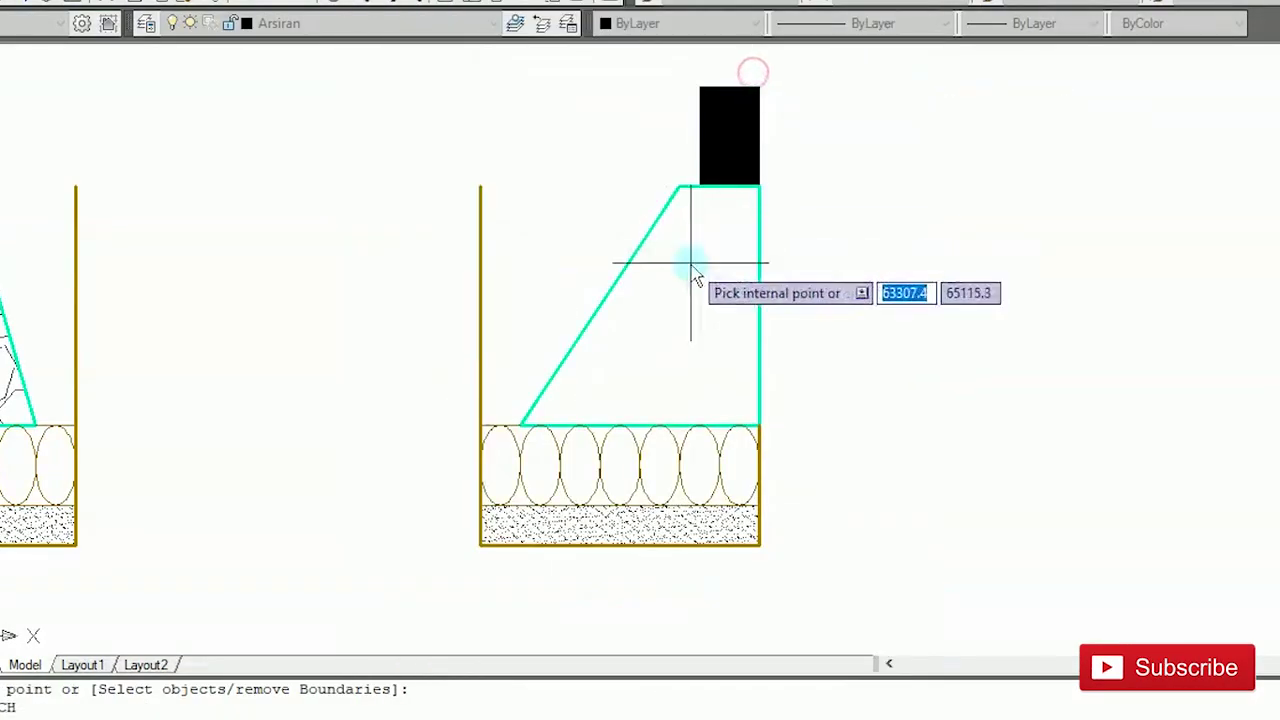
{"action": "left_click", "coordinate": [691, 271]}
{"action": "key", "text": "Return"}
{"action": "key", "text": "Return"}
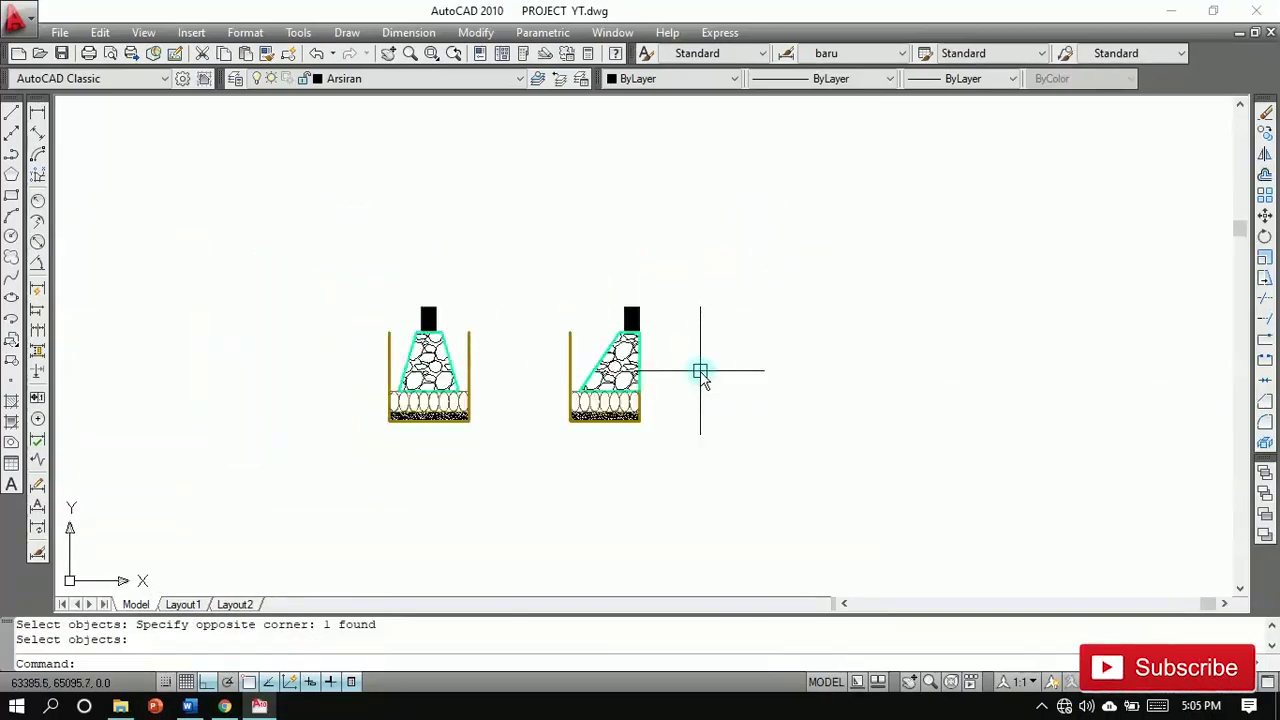
Step: Examine the floor plan's outer wall where the longitudinal section line crosses it, near the DAPUR room, to compare with the foundation details
{"action": "scroll", "coordinate": [700, 366], "scroll_direction": "down", "scroll_amount": 3}
{"action": "middle_click_drag", "start_coordinate": [700, 371], "coordinate": [843, 180]}
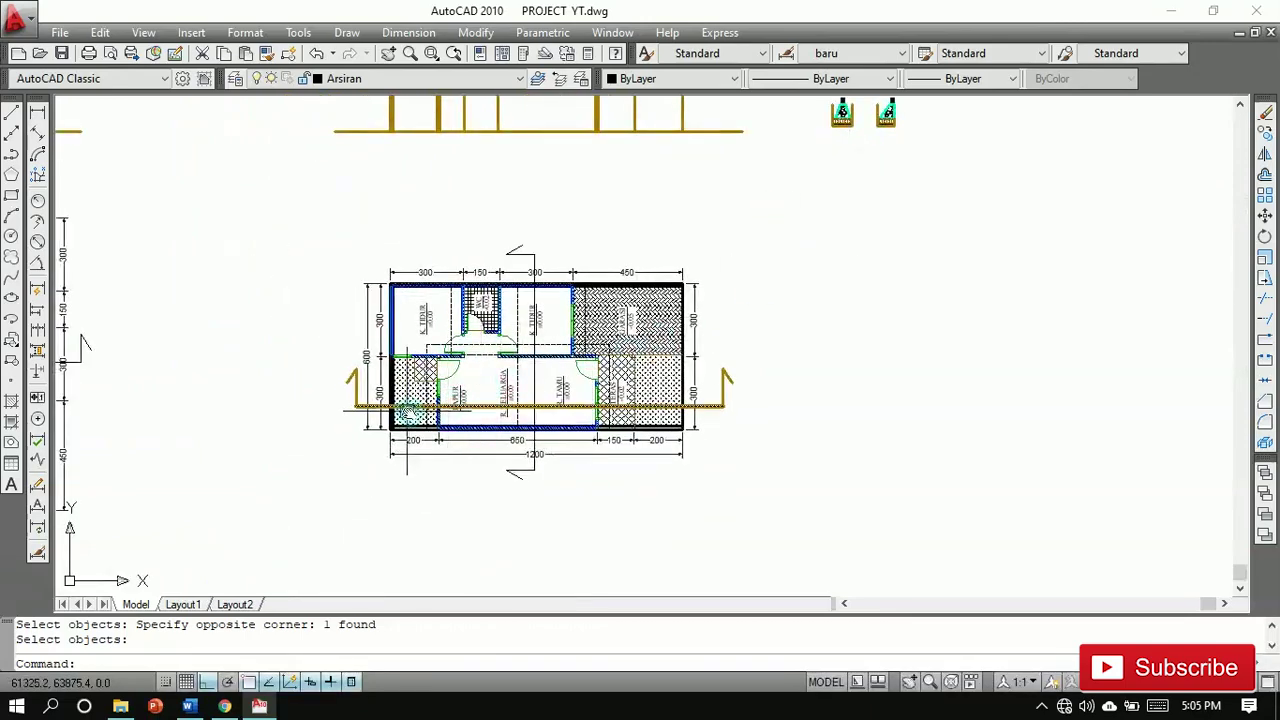
{"action": "scroll", "coordinate": [408, 412], "scroll_direction": "up", "scroll_amount": 8}
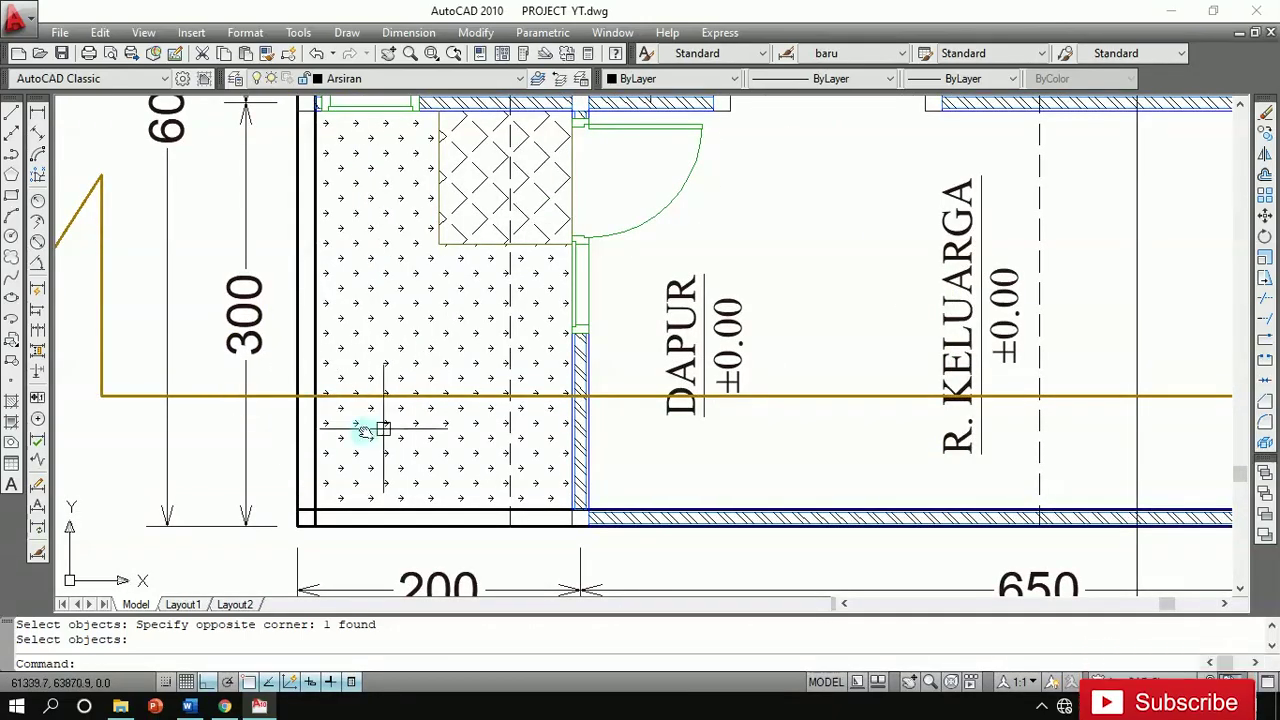
{"action": "scroll", "coordinate": [868, 201], "scroll_direction": "down", "scroll_amount": 6}
{"action": "middle_click_drag", "start_coordinate": [865, 150], "coordinate": [851, 331]}
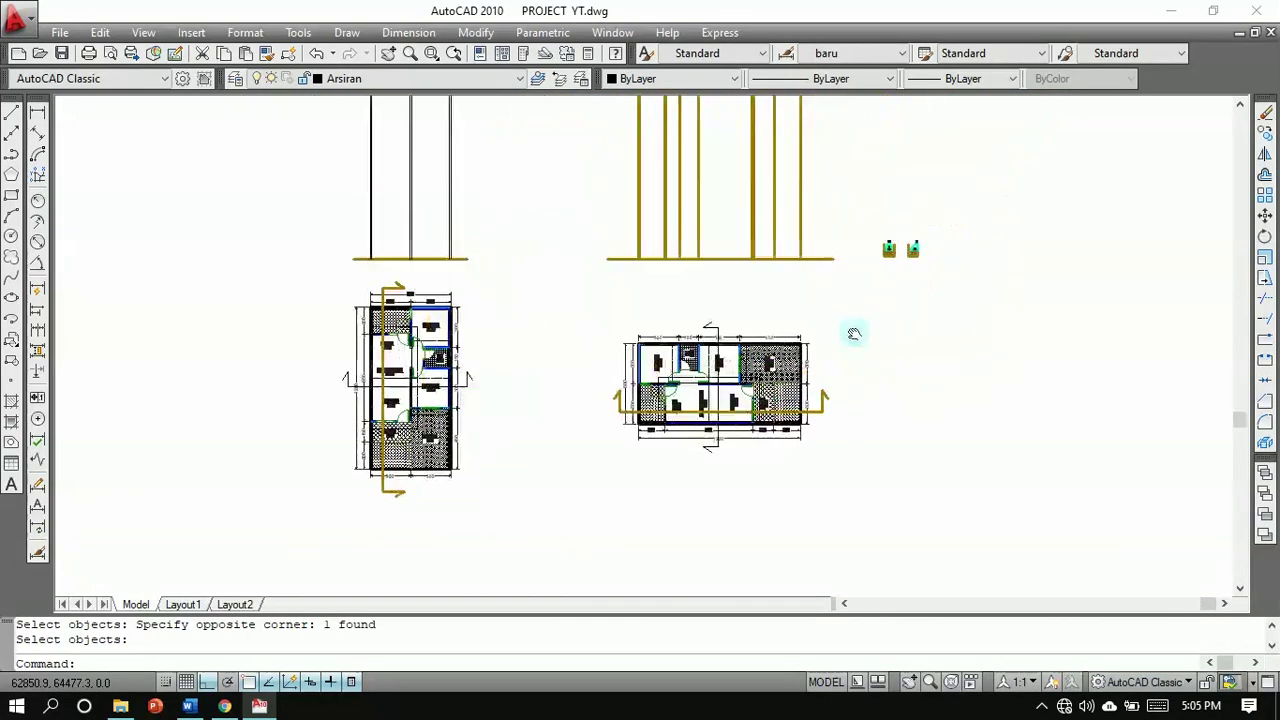
{"action": "scroll", "coordinate": [960, 251], "scroll_direction": "up", "scroll_amount": 5}
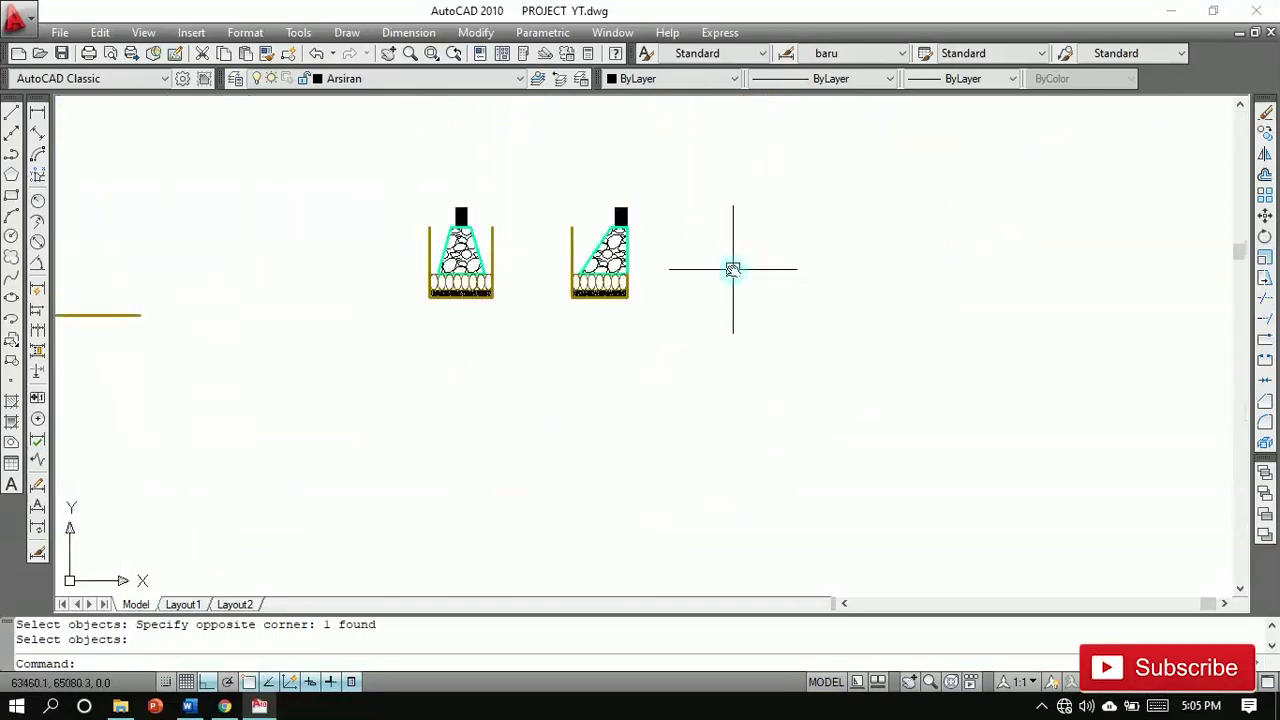
{"action": "scroll", "coordinate": [733, 269], "scroll_direction": "up", "scroll_amount": 2}
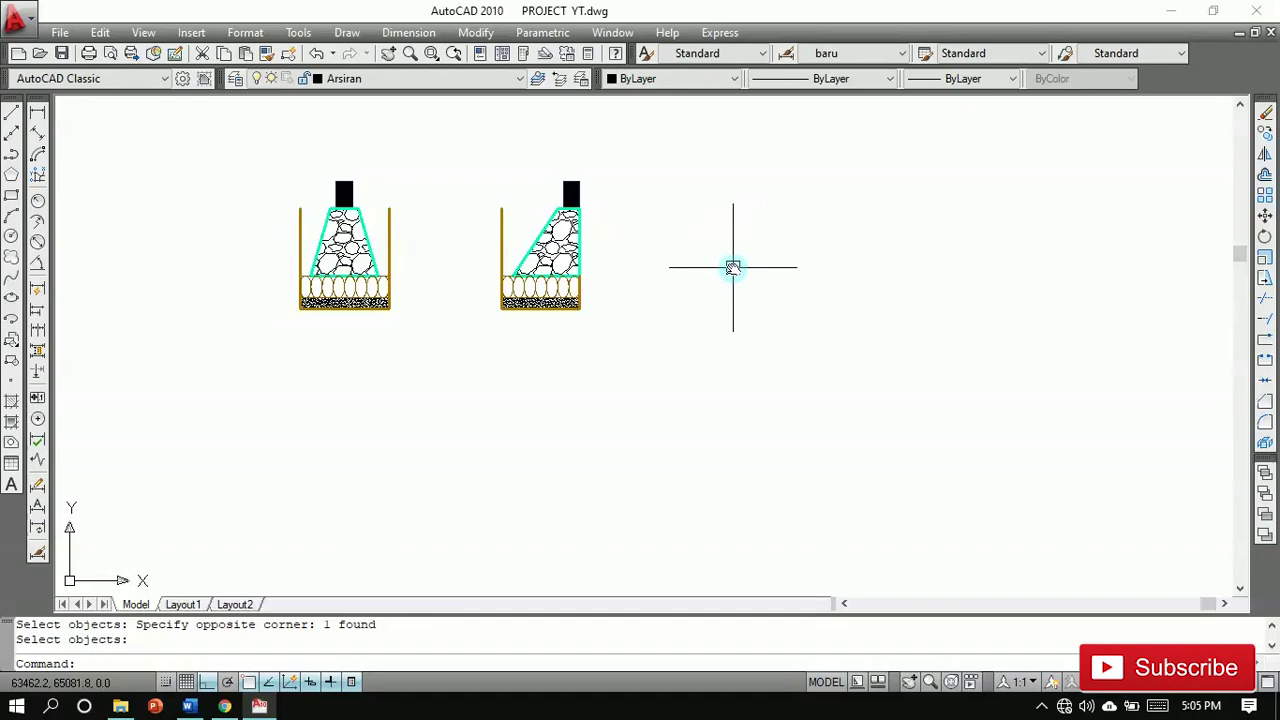
Step: Draw a 15 by 15 square on the balok layer, to the right of the second foundation
{"action": "left_click", "coordinate": [450, 78]}
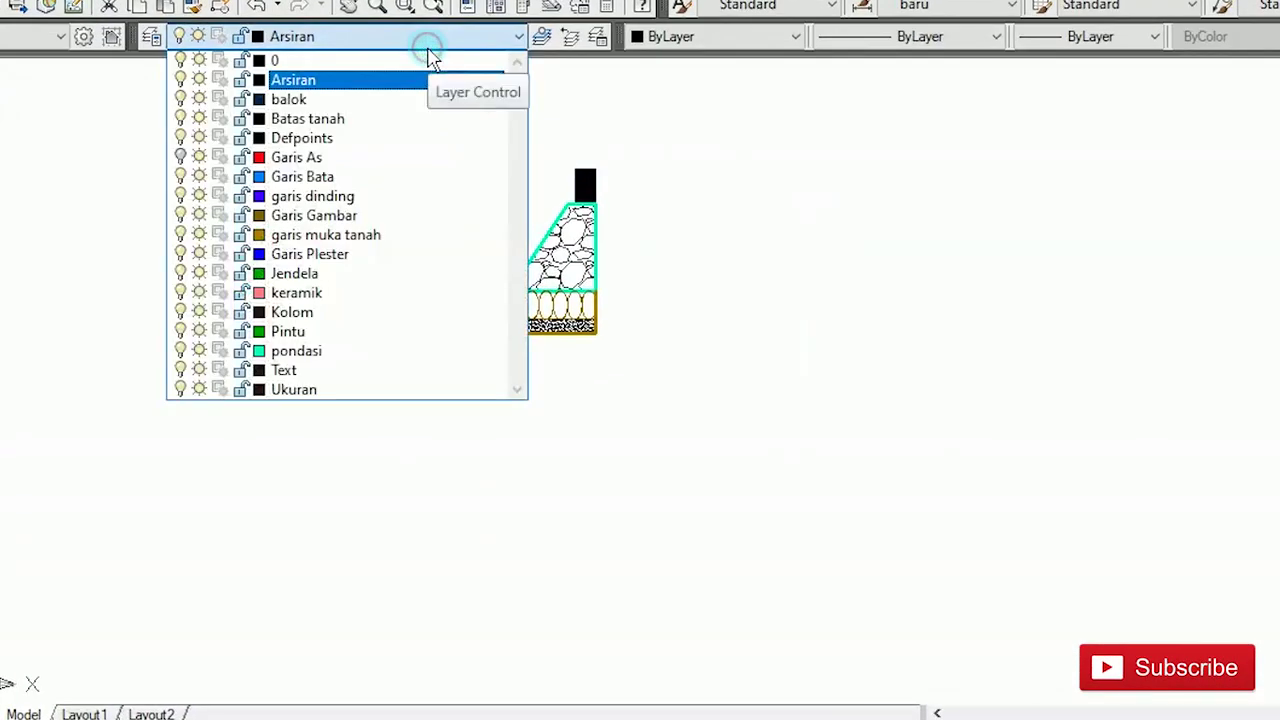
{"action": "left_click", "coordinate": [388, 99]}
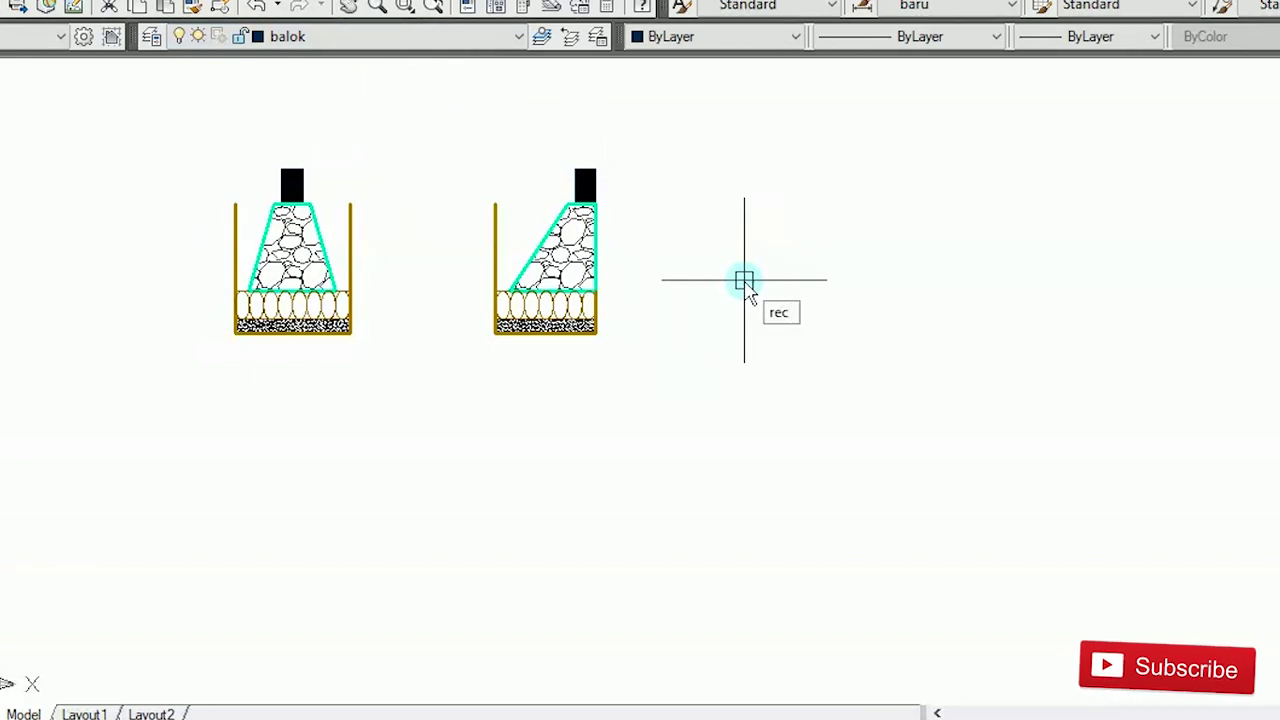
{"action": "key", "text": "Return"}
{"action": "left_click", "coordinate": [757, 172]}
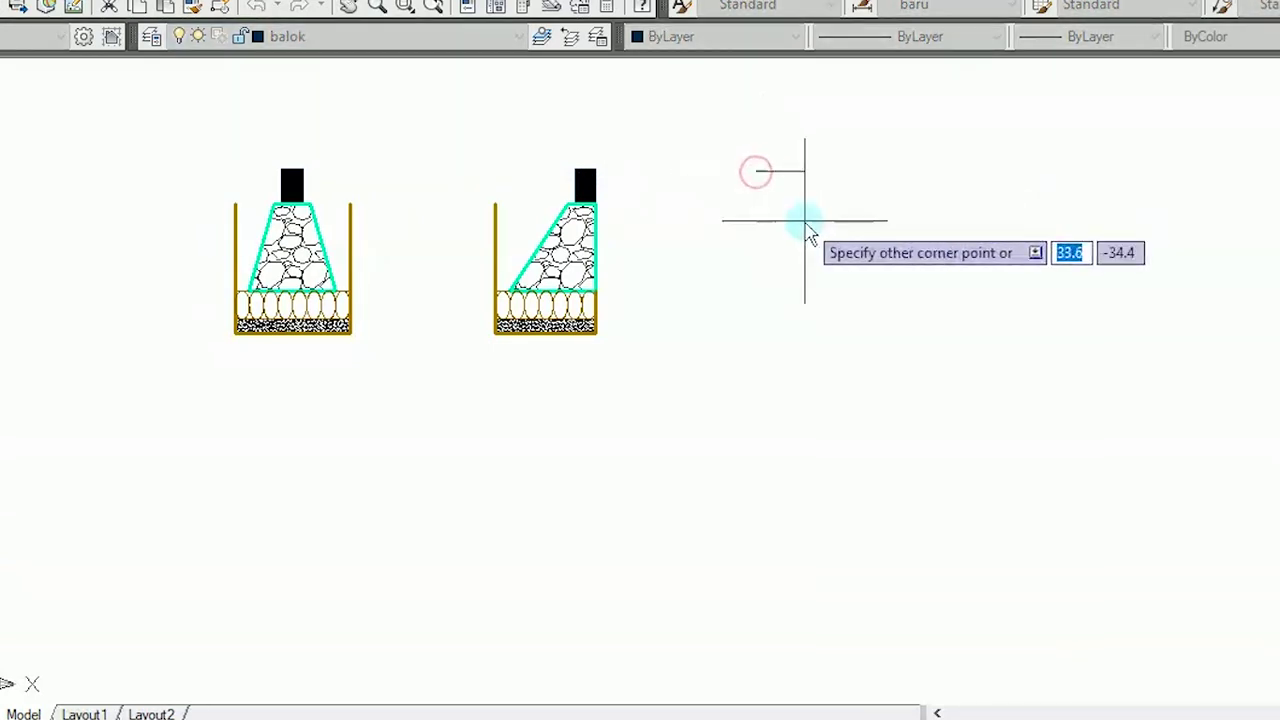
{"action": "type", "text": "15,15"}
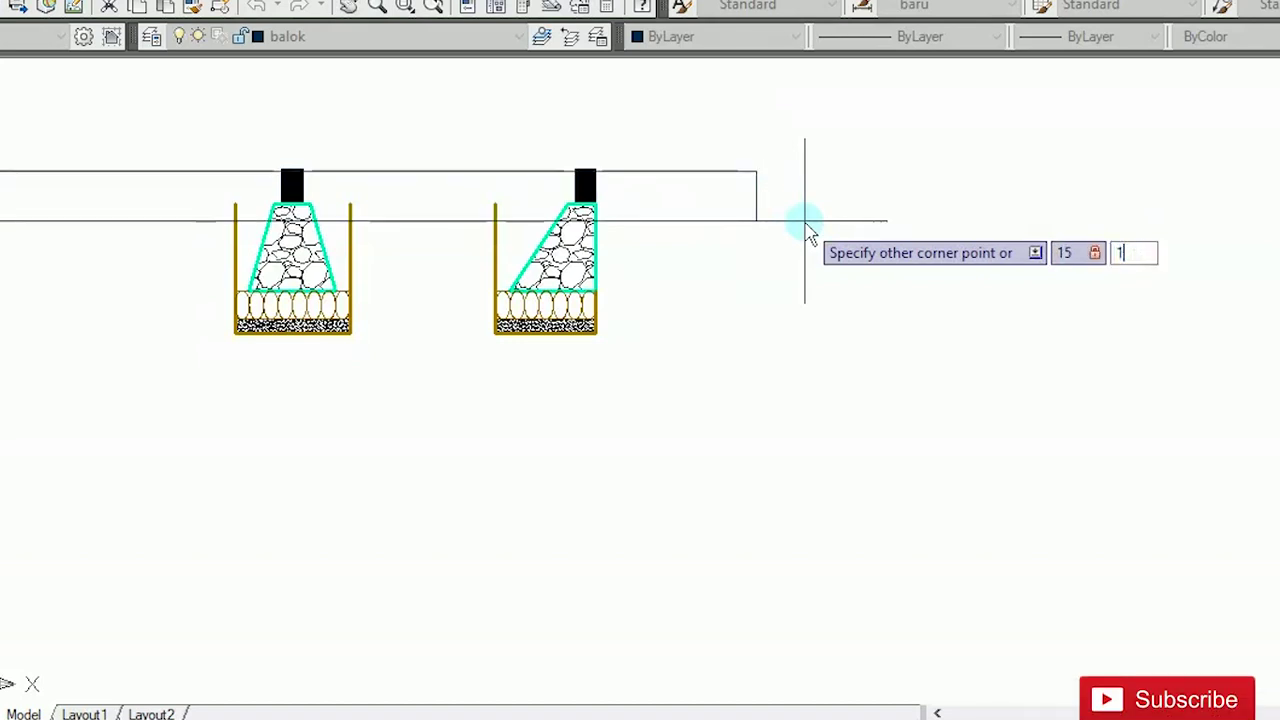
{"action": "key", "text": "Return"}
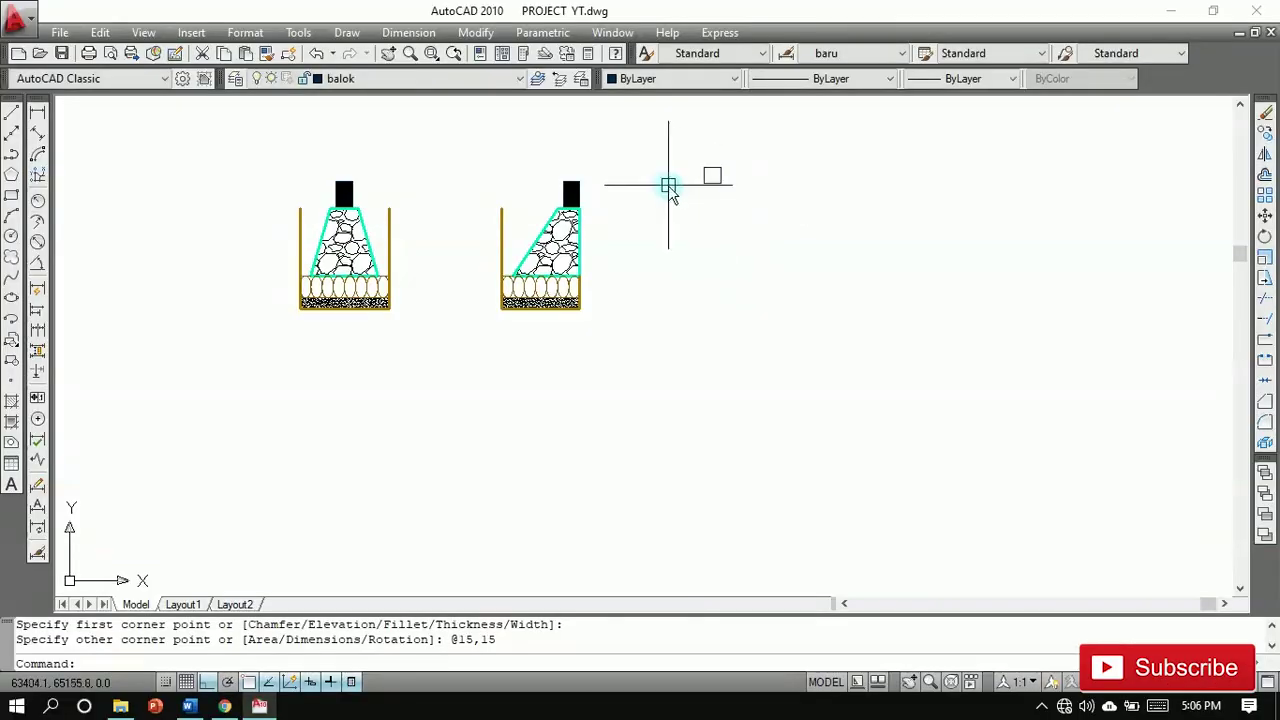
Step: Draw a 40 by 30 rectangle on the pondasi layer beside the new beam square
{"action": "left_click", "coordinate": [487, 80]}
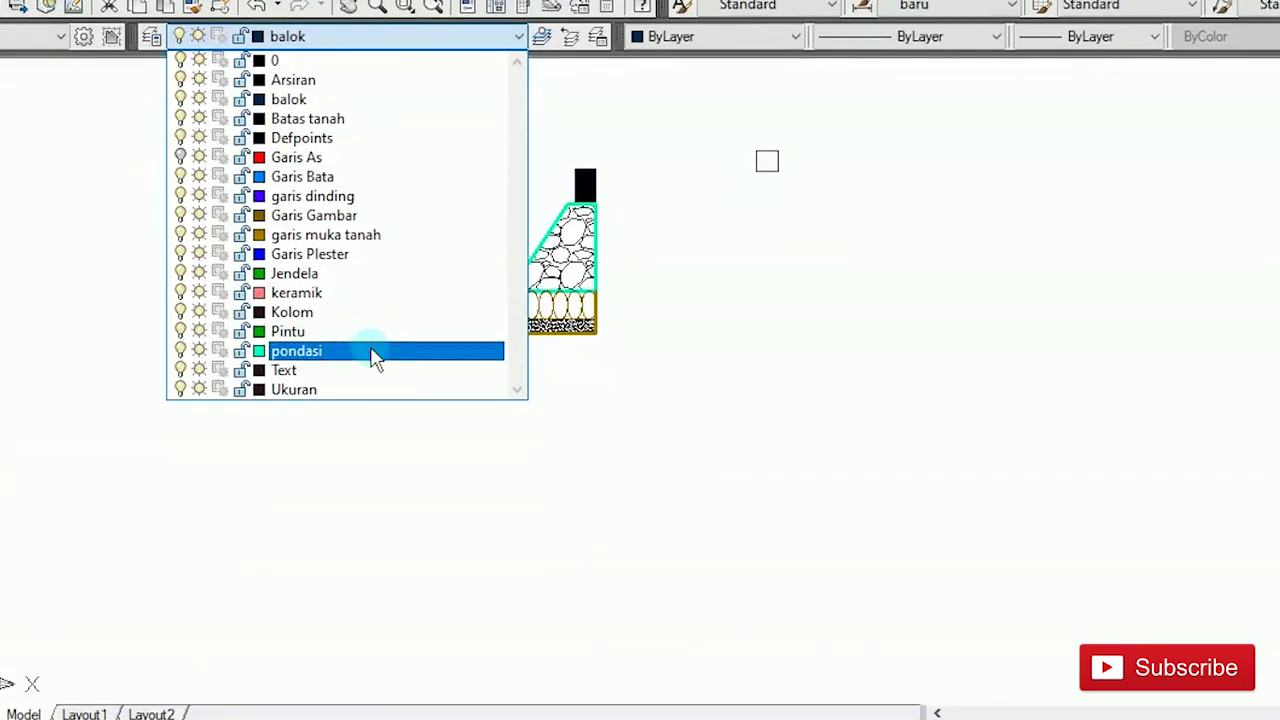
{"action": "left_click", "coordinate": [404, 322]}
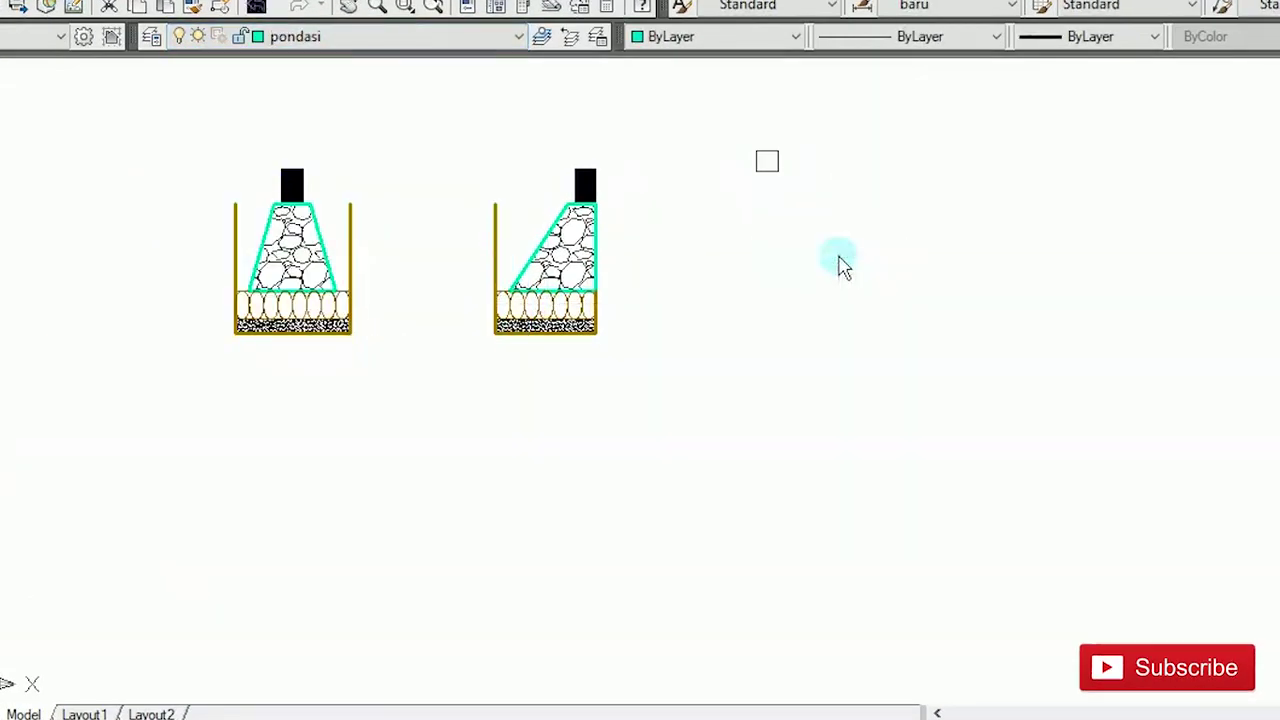
{"action": "type", "text": "rec"}
{"action": "key", "text": "Return"}
{"action": "left_click", "coordinate": [812, 201]}
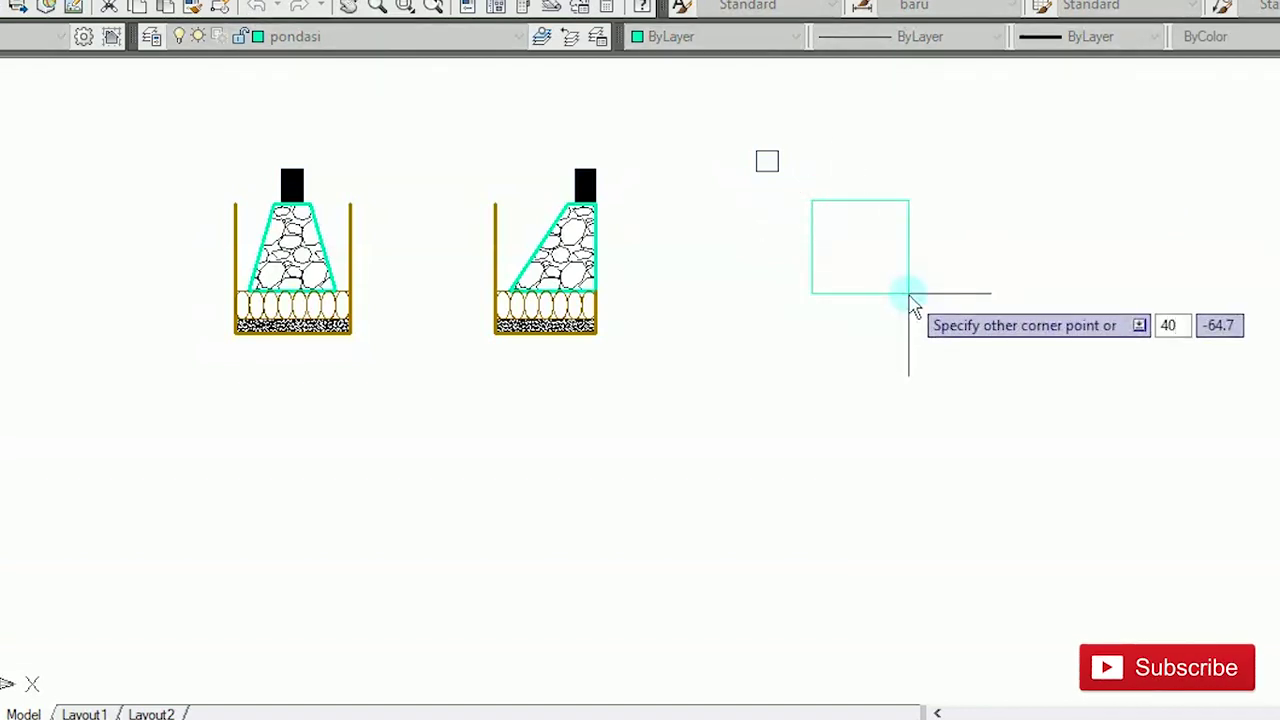
{"action": "key", "text": "Tab"}
{"action": "type", "text": "30"}
{"action": "key", "text": "Return"}
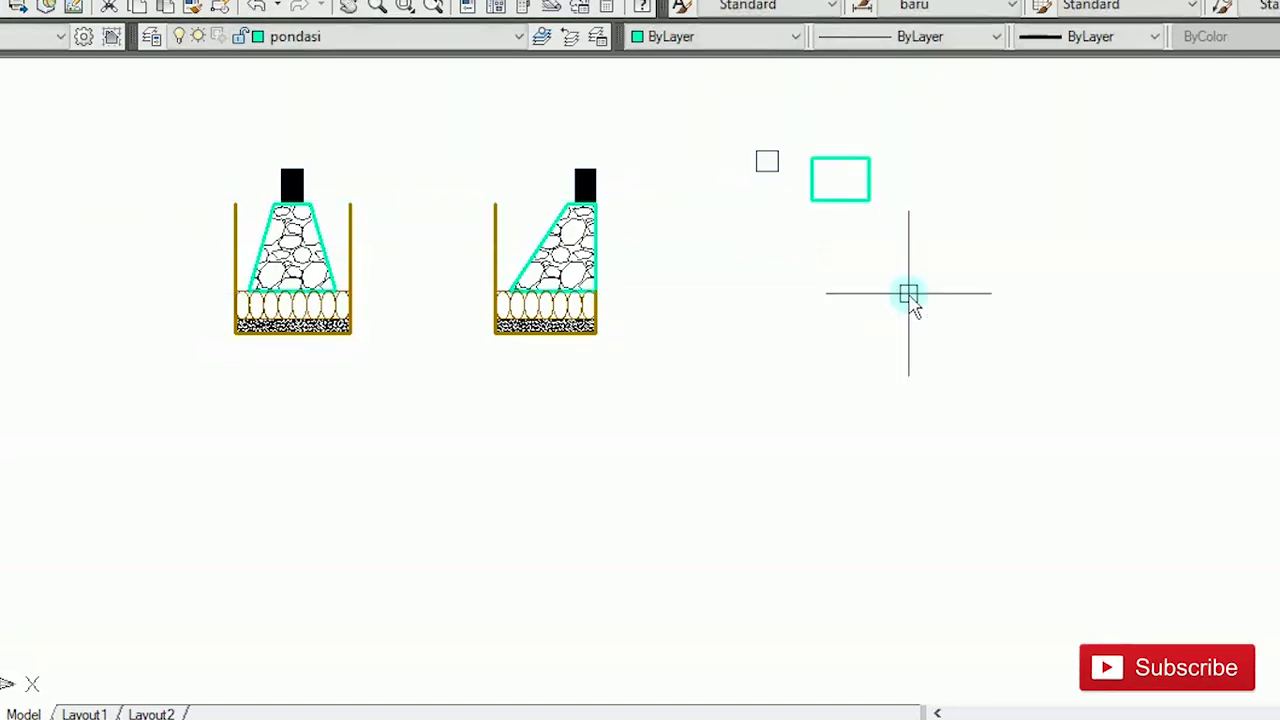
Step: Move the foundation rectangle so that its upper-left corner meets the beam square's lower-left corner
{"action": "scroll", "coordinate": [874, 174], "scroll_direction": "up", "scroll_amount": 5}
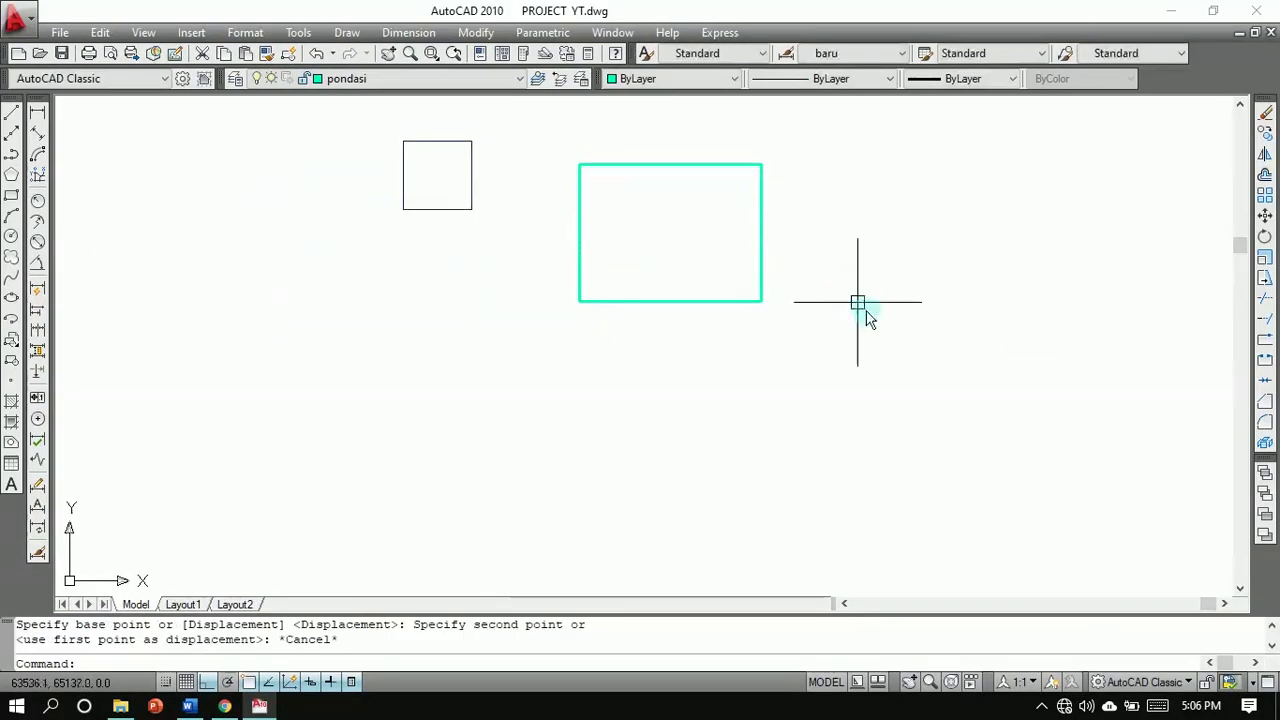
{"action": "middle_click_drag", "start_coordinate": [941, 319], "coordinate": [1024, 437]}
{"action": "key", "text": "Return"}
{"action": "left_click", "coordinate": [900, 447]}
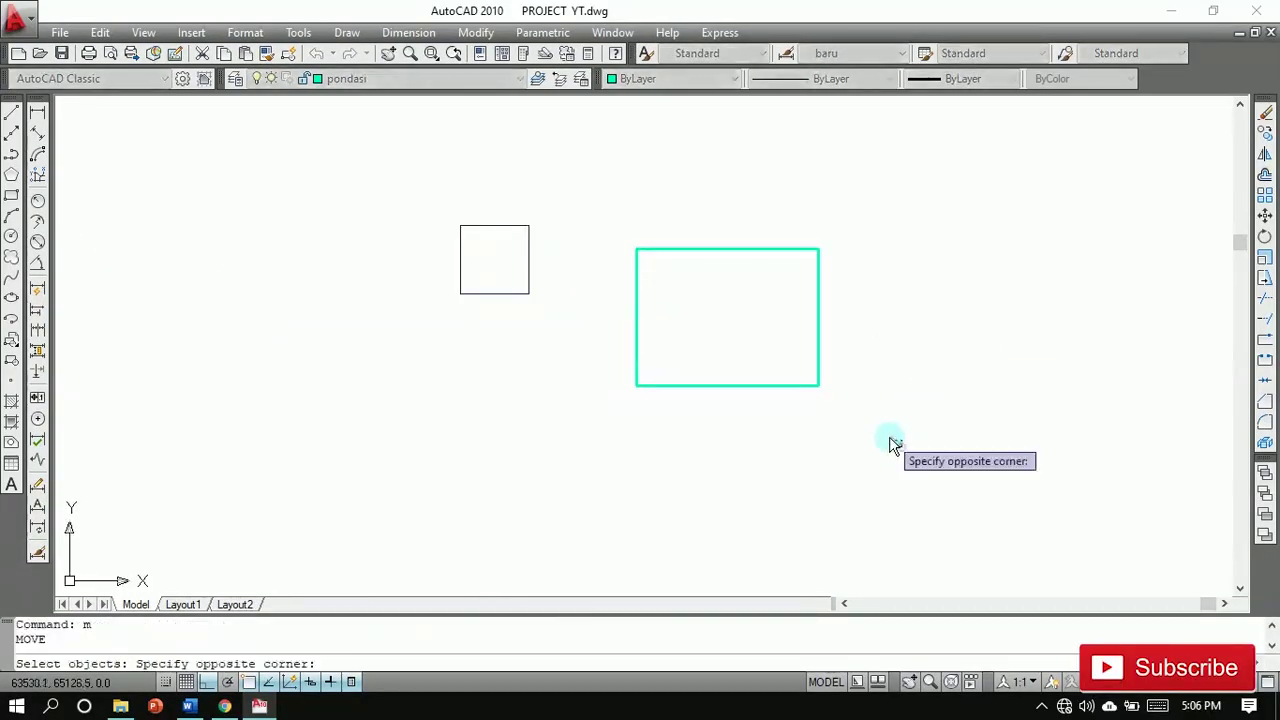
{"action": "left_click", "coordinate": [629, 224]}
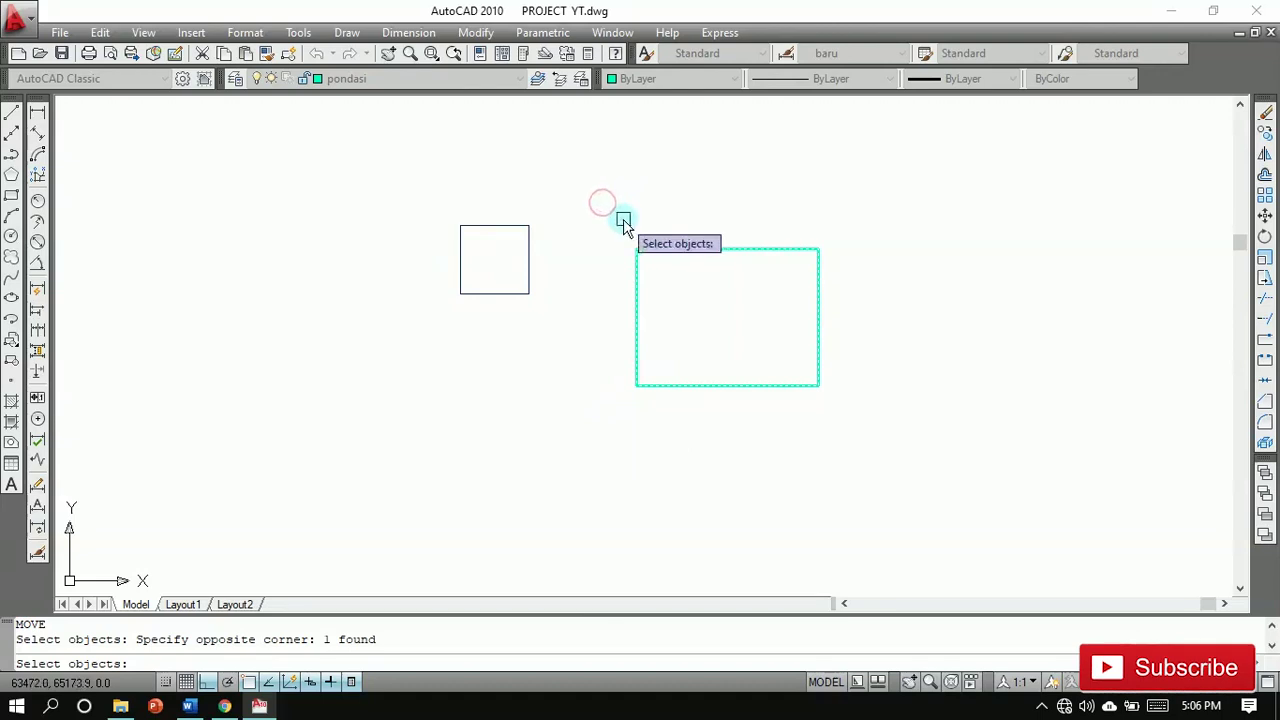
{"action": "key", "text": "Return"}
{"action": "left_click", "coordinate": [636, 248]}
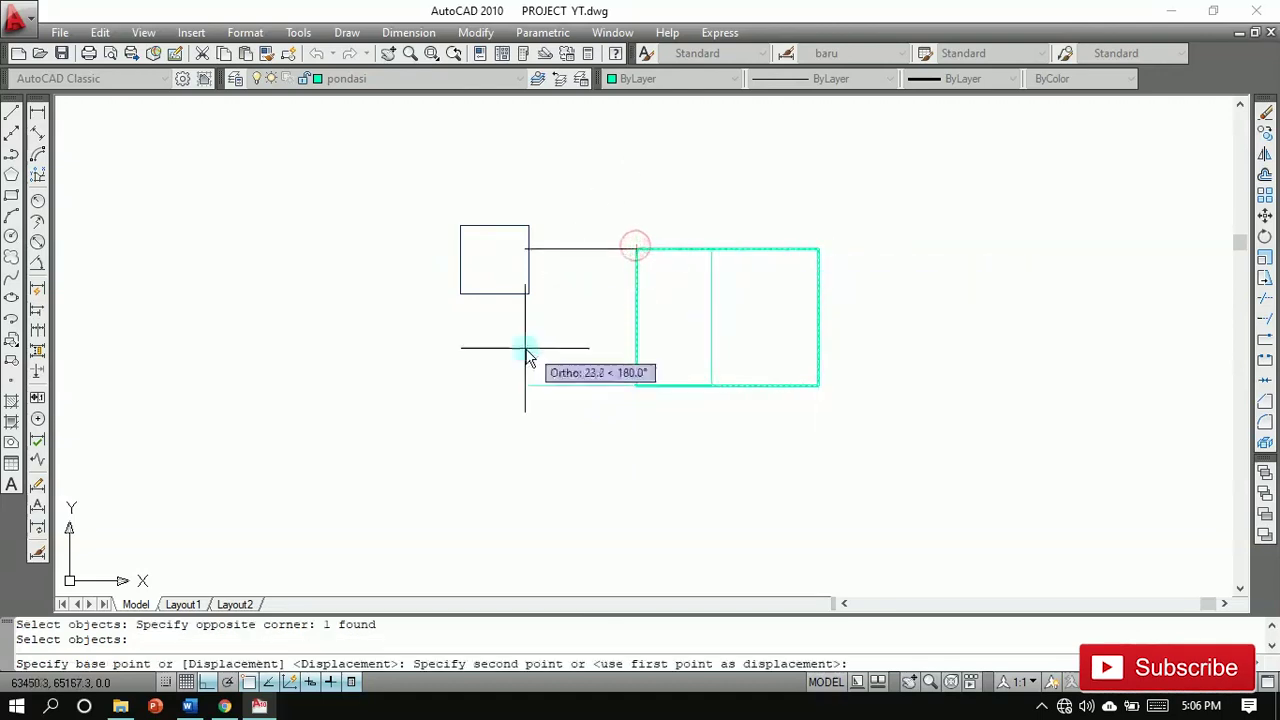
{"action": "left_click", "coordinate": [460, 294]}
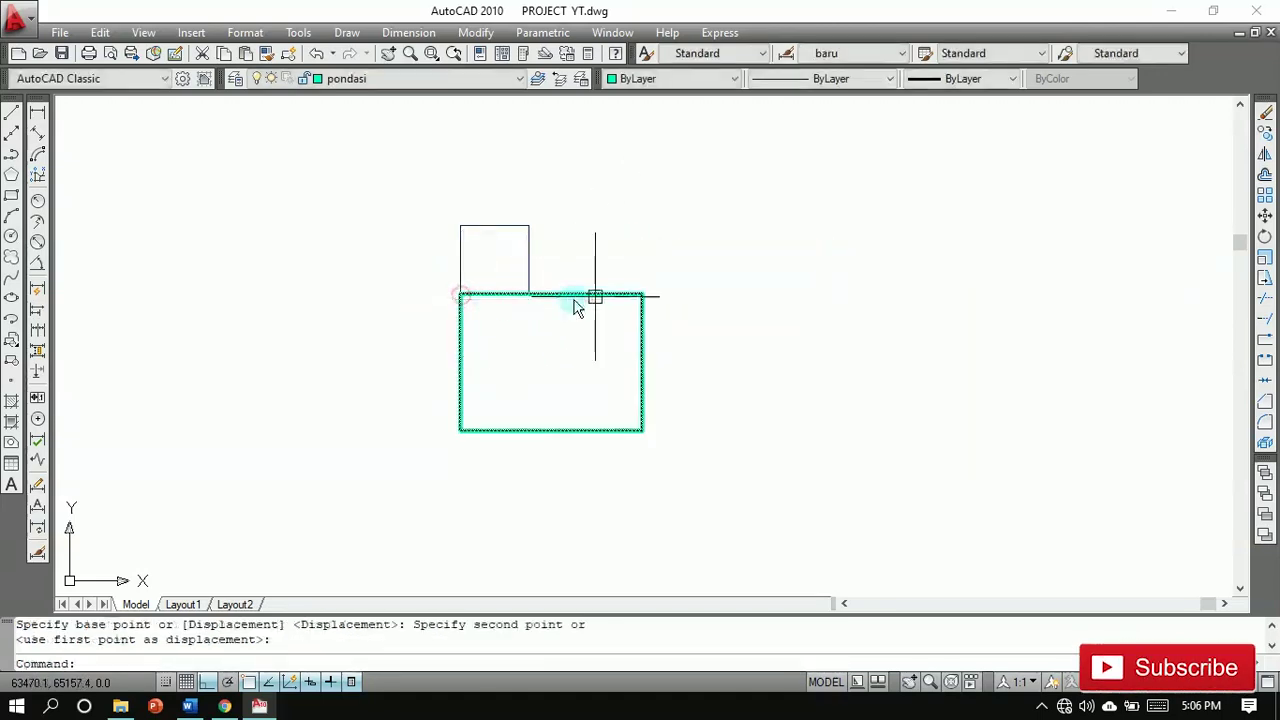
Step: Offset the beam square outward by 5
{"action": "type", "text": "o"}
{"action": "key", "text": "Return"}
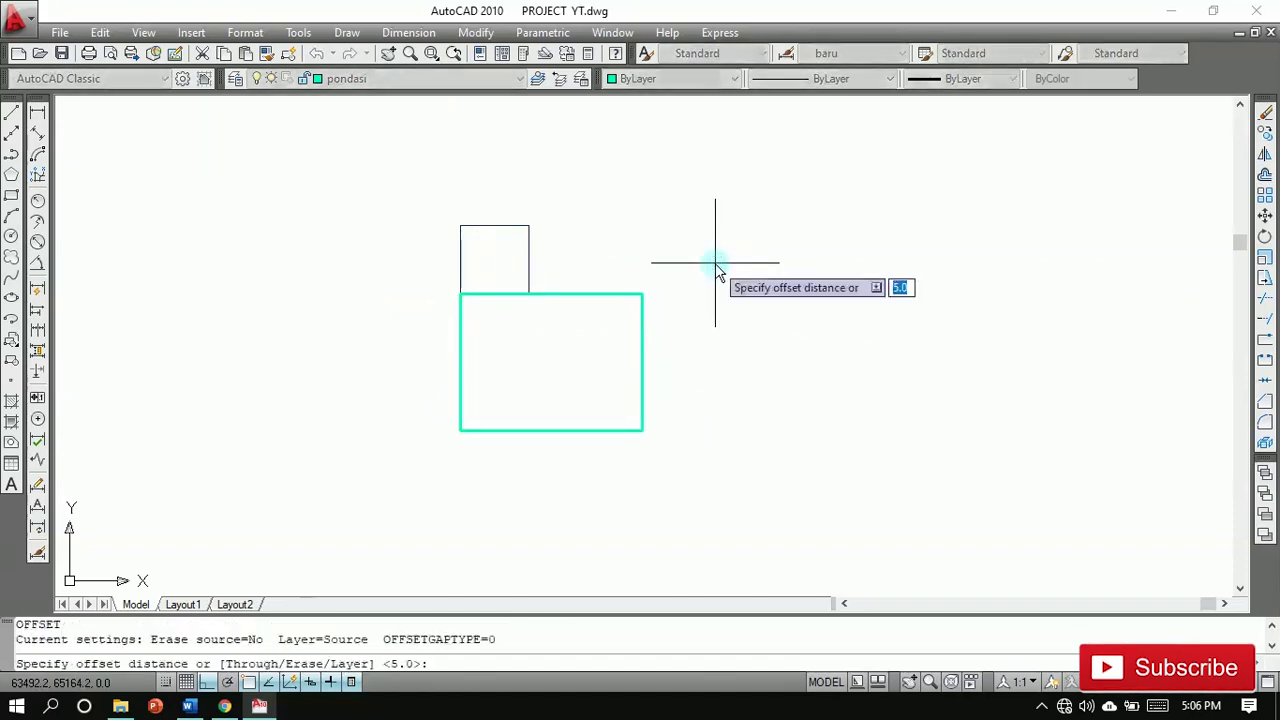
{"action": "key", "text": "Return"}
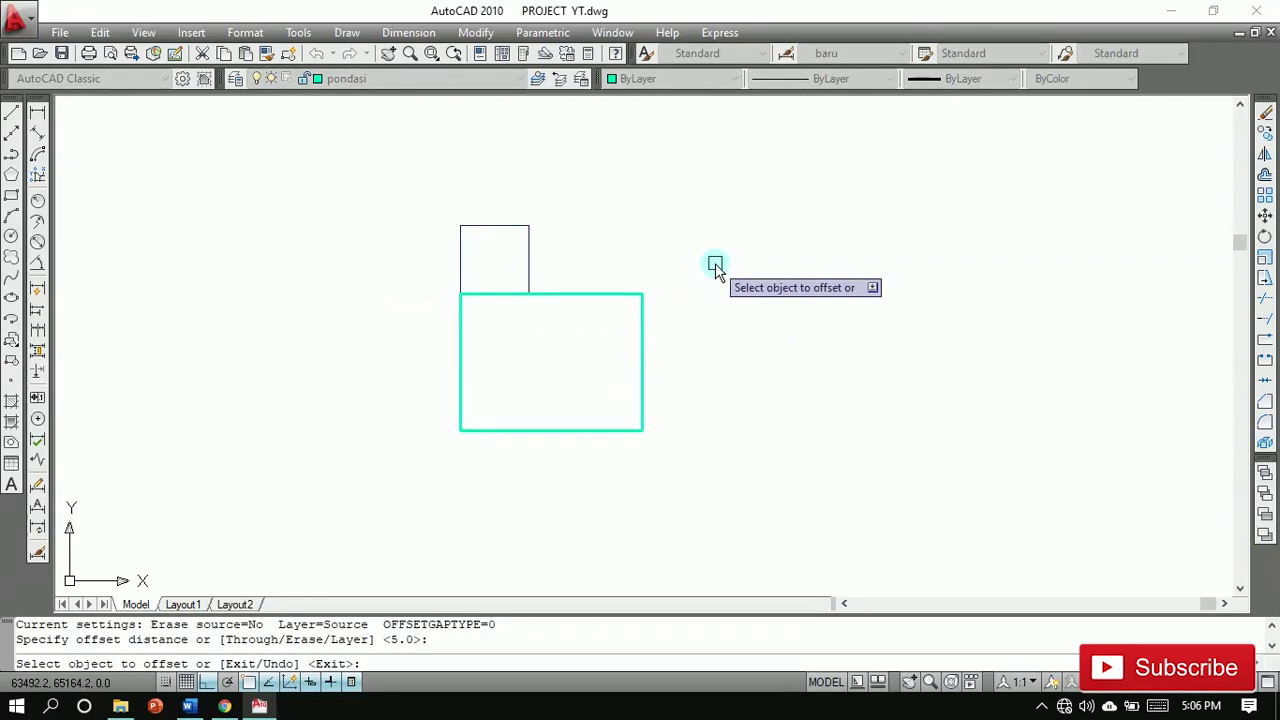
{"action": "left_click", "coordinate": [530, 250]}
{"action": "left_click", "coordinate": [571, 243]}
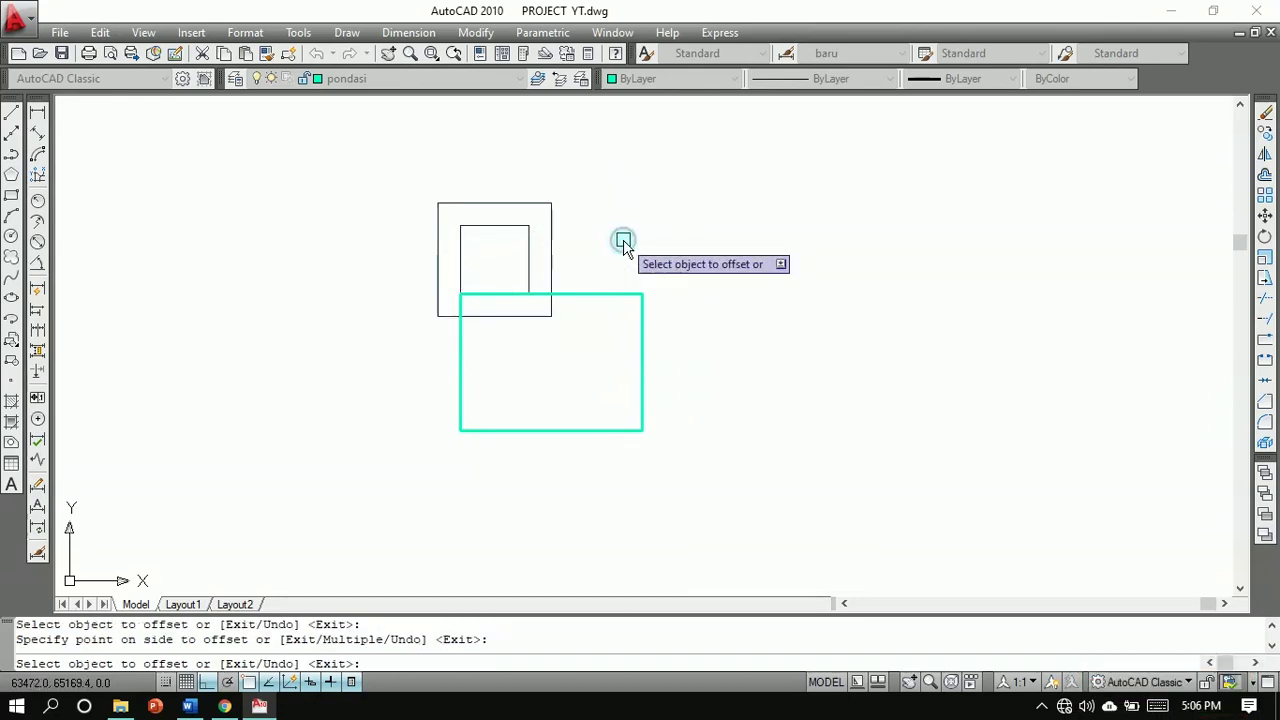
{"action": "key", "text": "Return"}
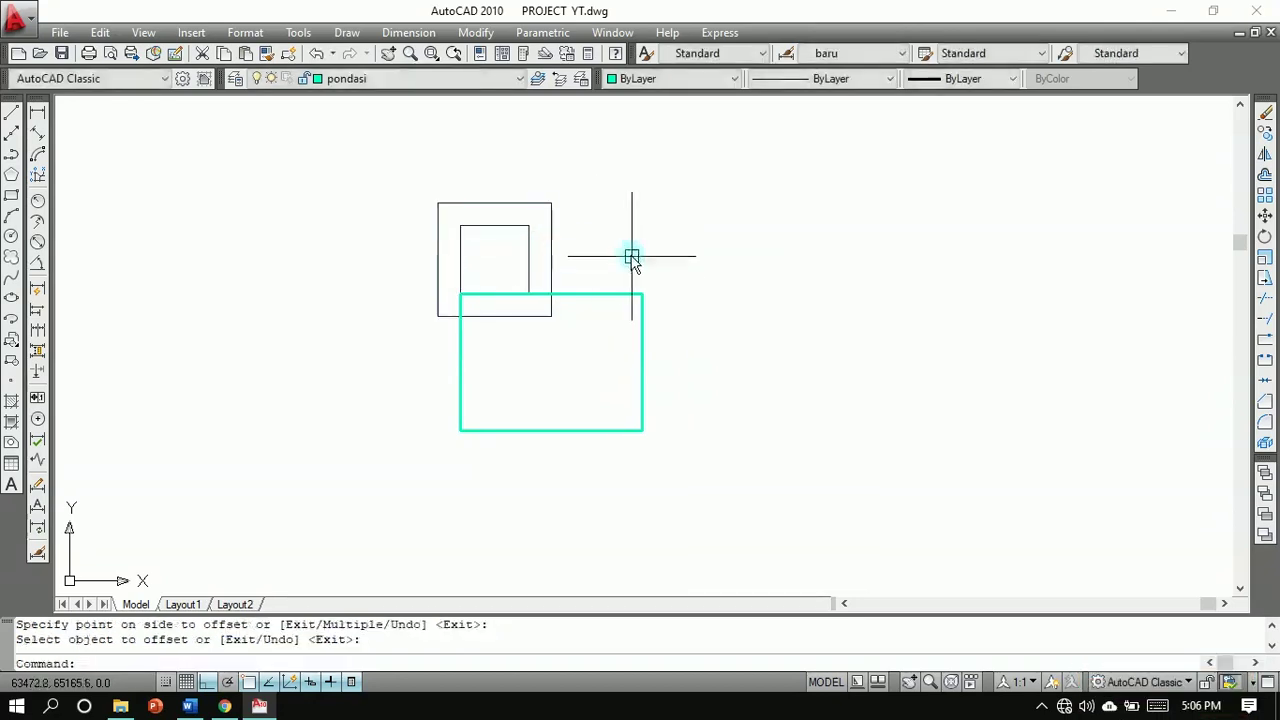
Step: Stretch the foundation rectangle's upper-right corner horizontally to the offset square's right side to form a sloped side
{"action": "left_click", "coordinate": [640, 295]}
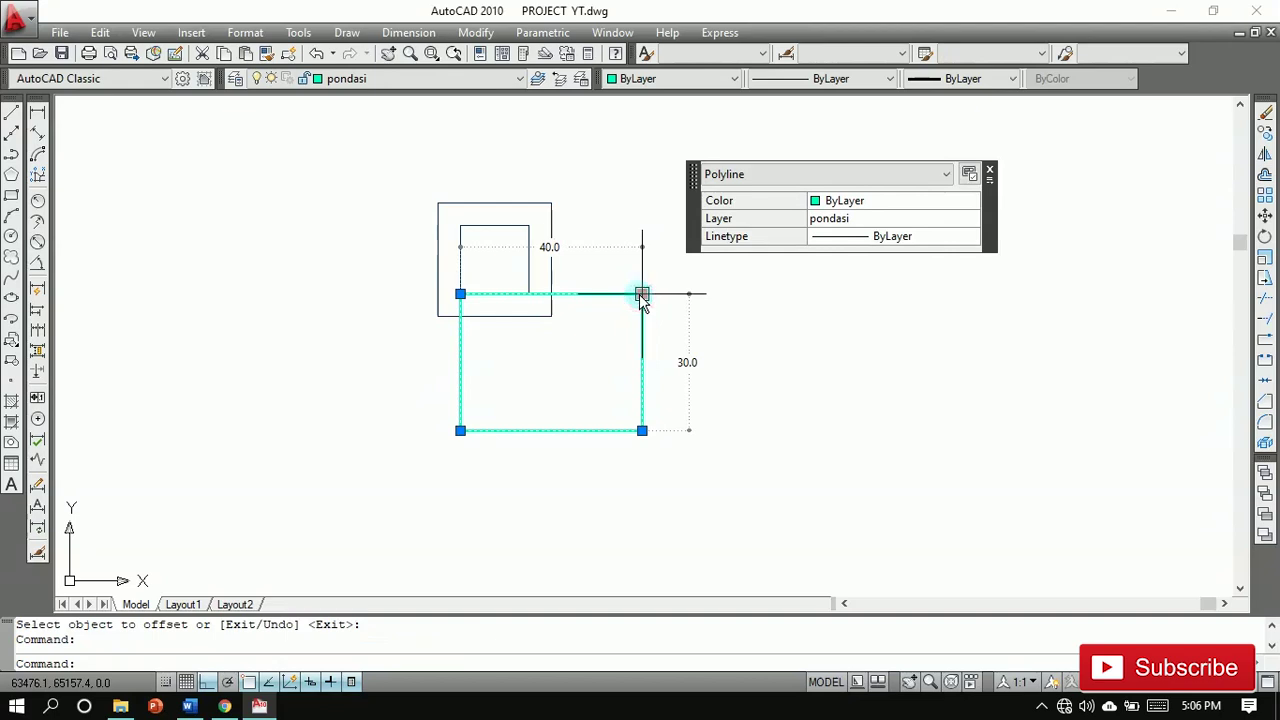
{"action": "left_click", "coordinate": [642, 294]}
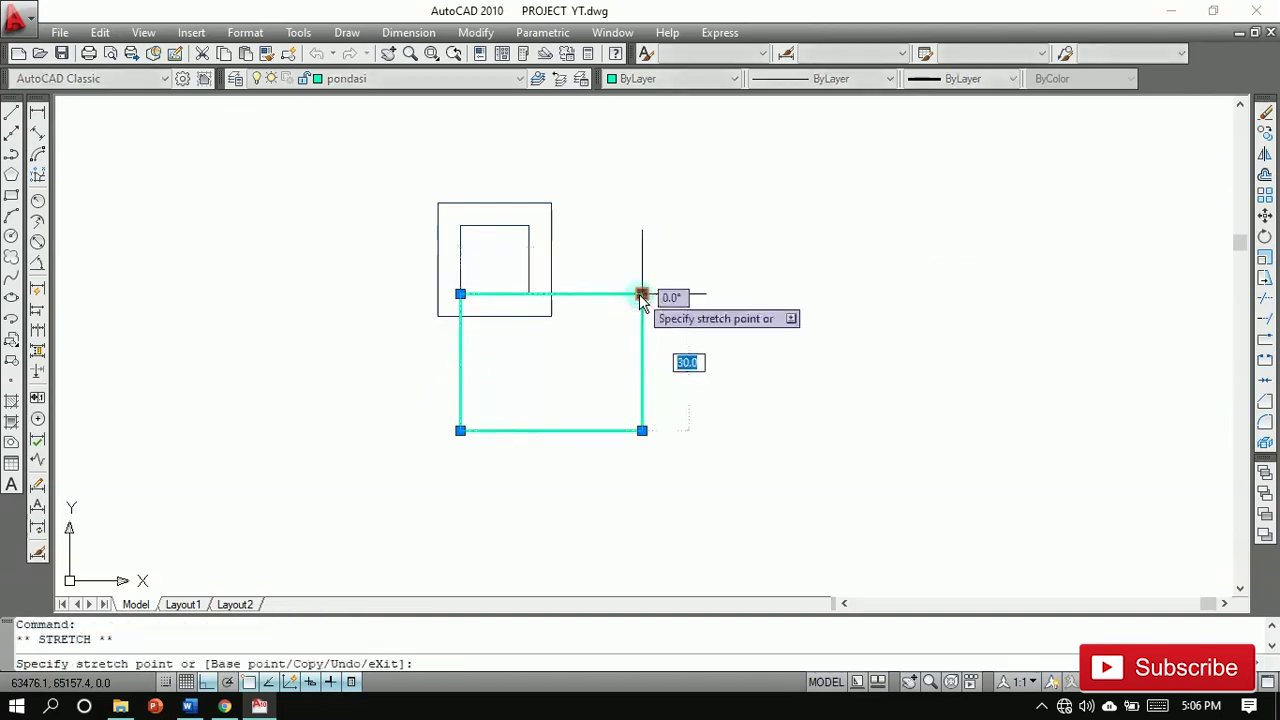
{"action": "left_click", "coordinate": [553, 295]}
{"action": "key", "text": "Escape"}
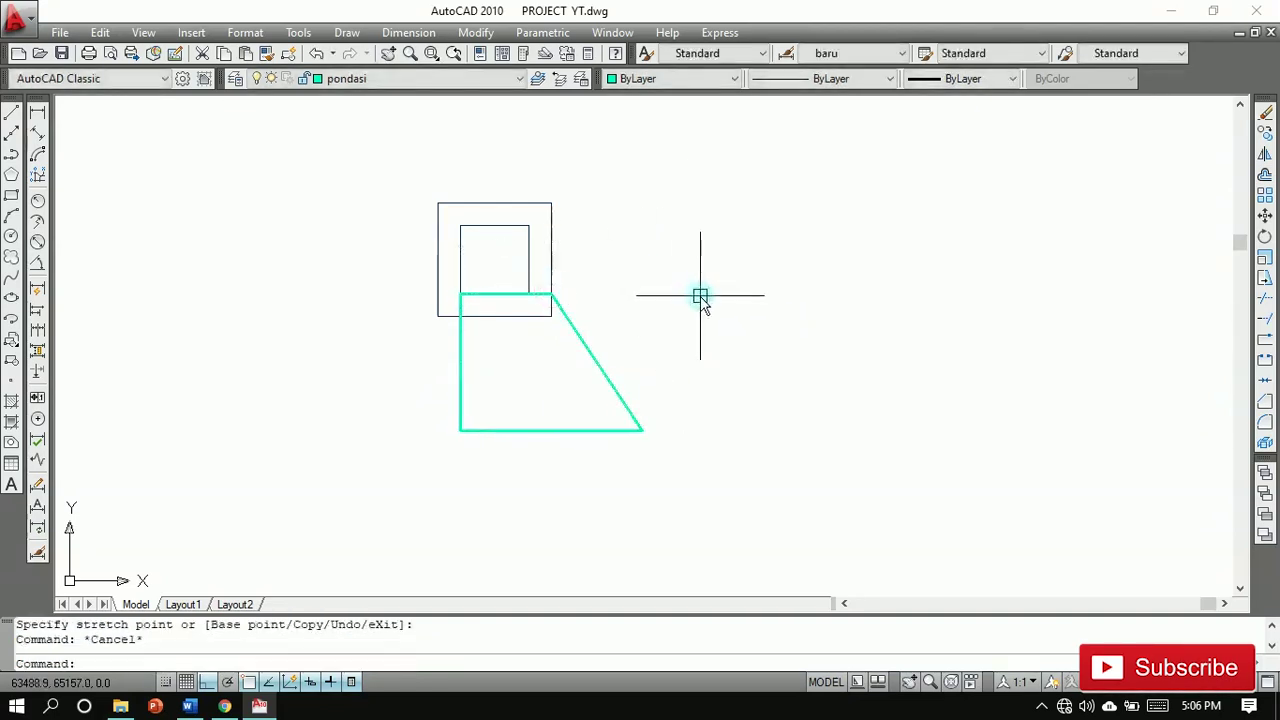
Step: Erase the outer offset square around the beam
{"action": "type", "text": "e"}
{"action": "key", "text": "Return"}
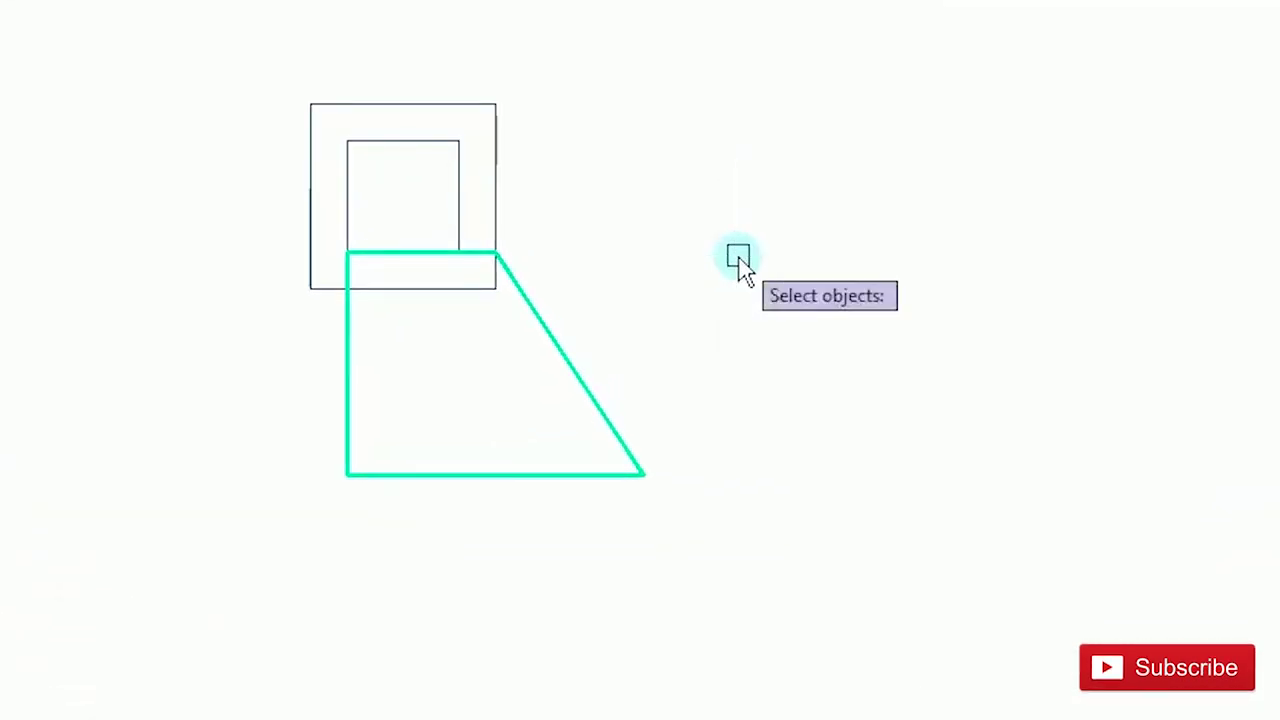
{"action": "left_click", "coordinate": [497, 160]}
{"action": "key", "text": "Return"}
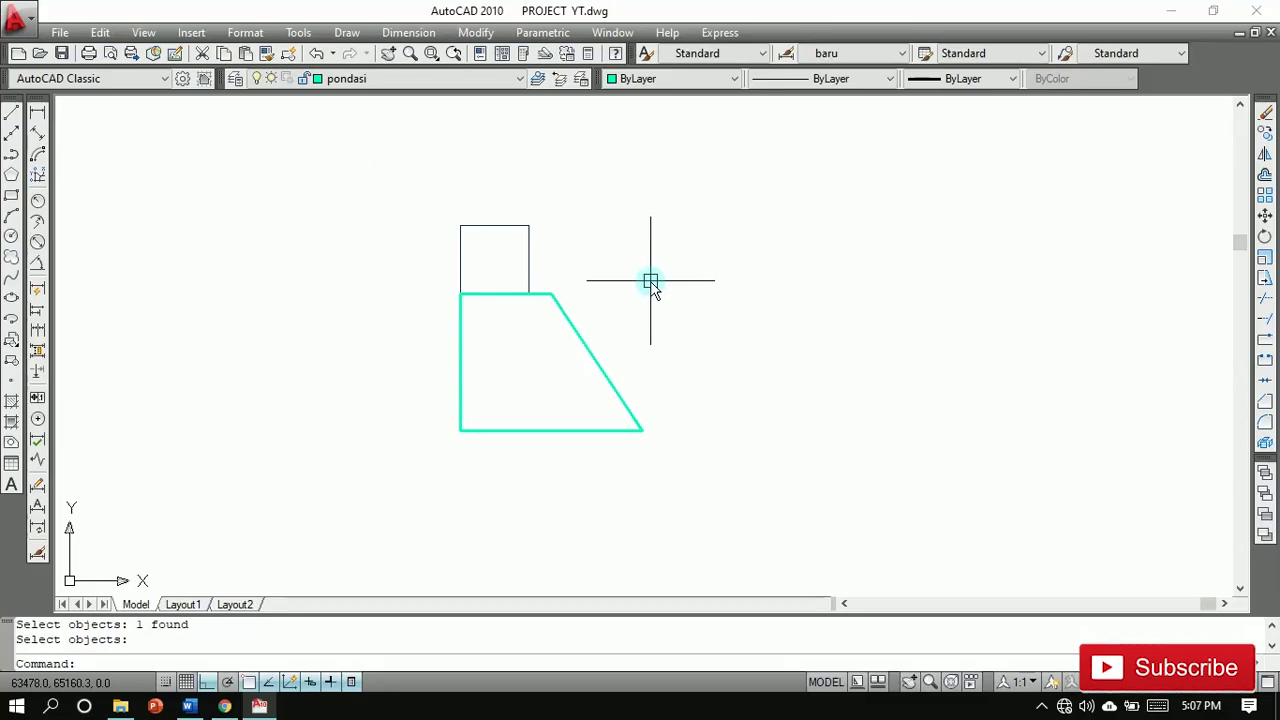
Step: On the garis muka tanah layer, draw the excavation outline from the foundation's upper-left corner: 40 down, across past the foundation, and 40 up
{"action": "left_click", "coordinate": [474, 80]}
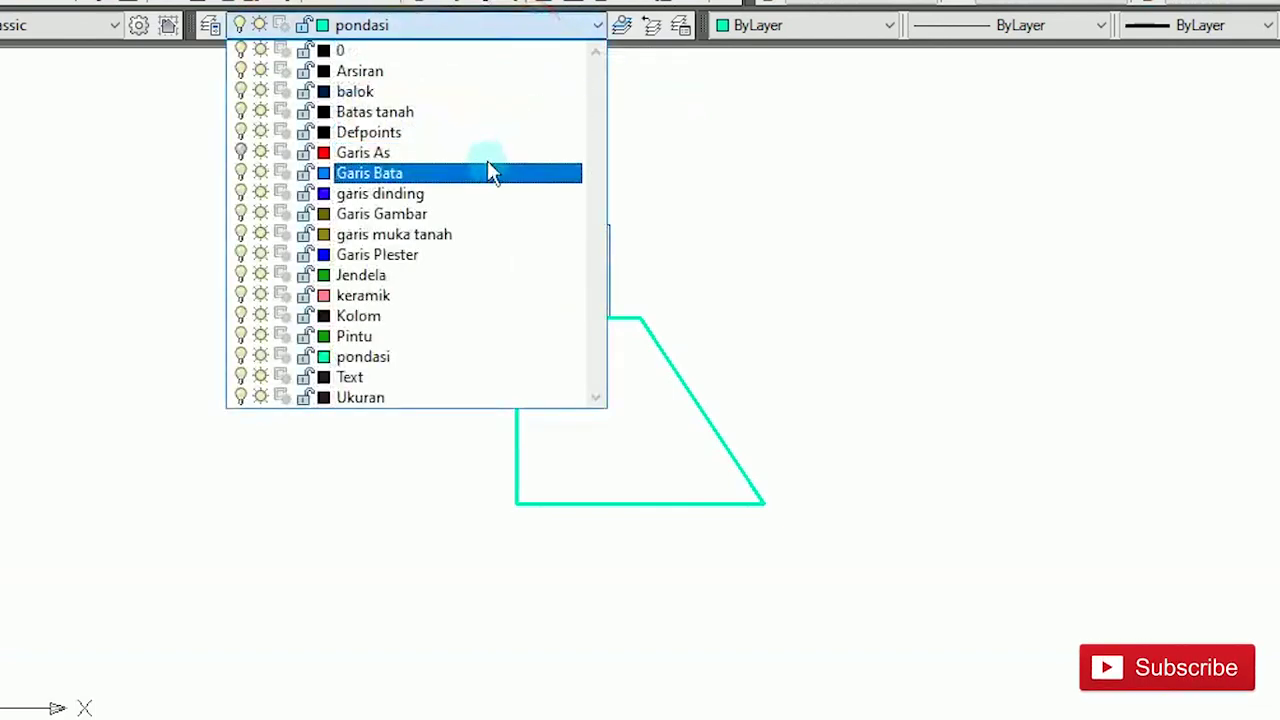
{"action": "left_click", "coordinate": [480, 234]}
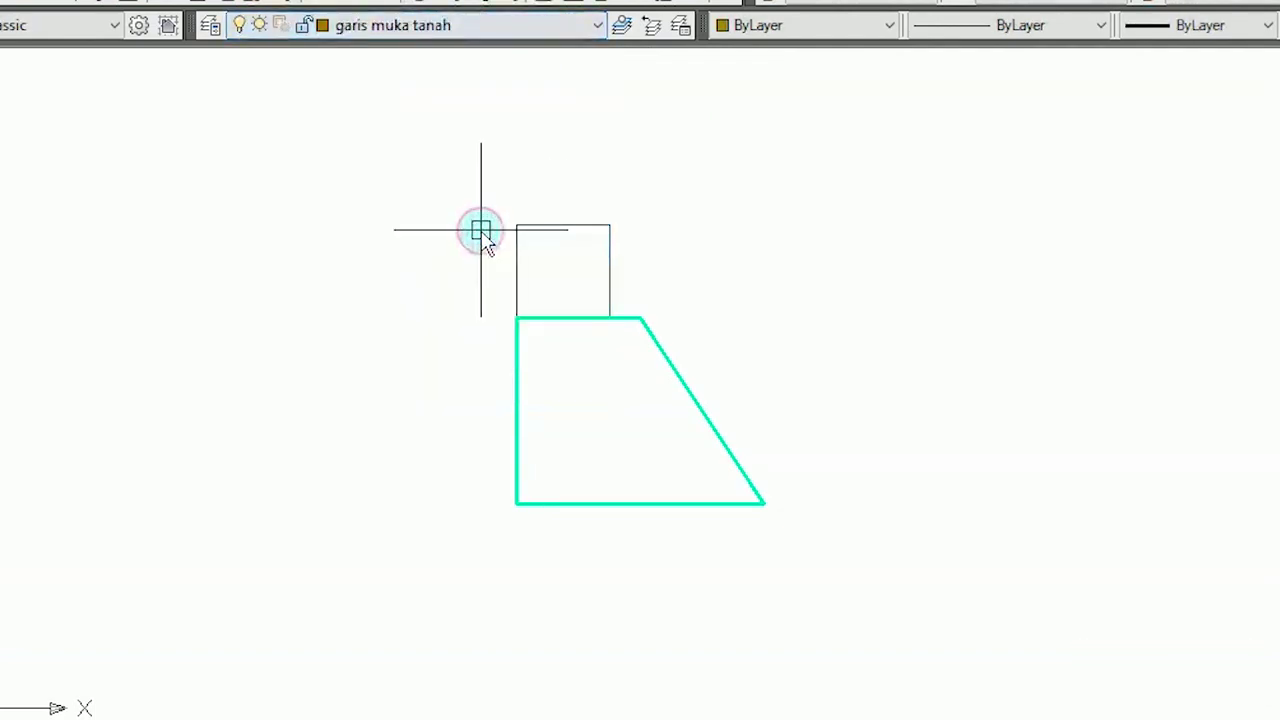
{"action": "key", "text": "Return"}
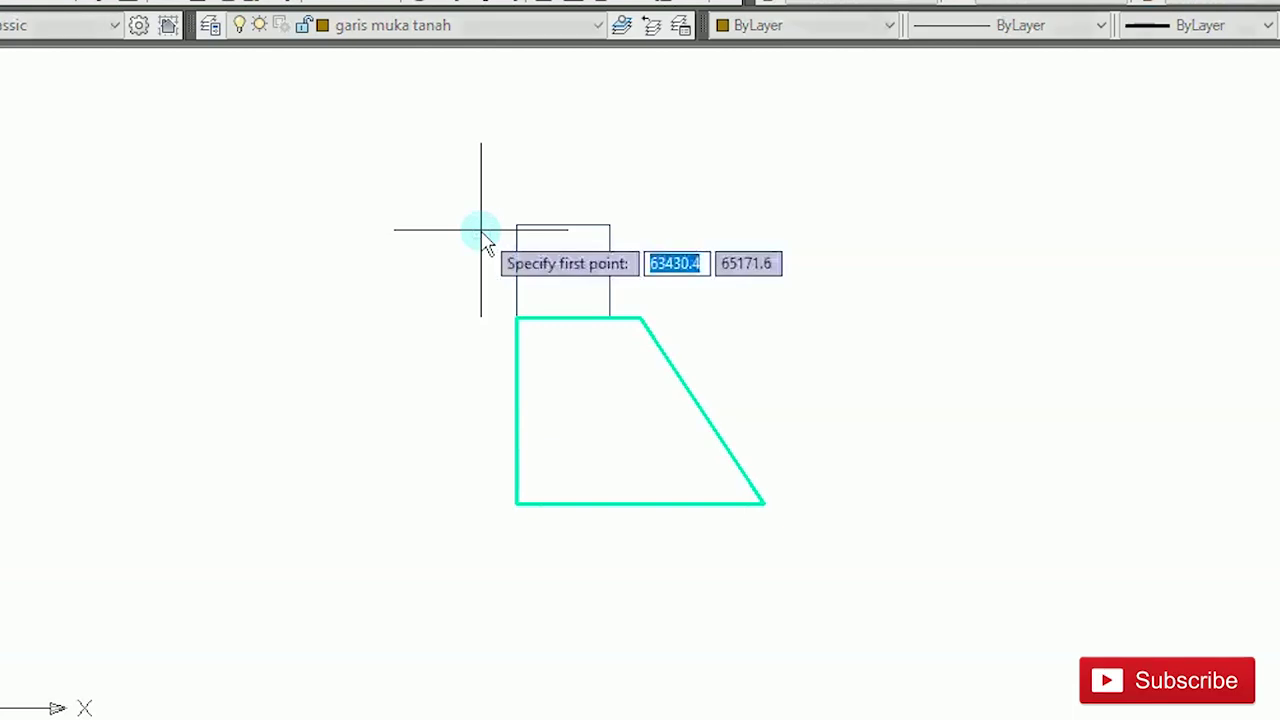
{"action": "left_click", "coordinate": [517, 318]}
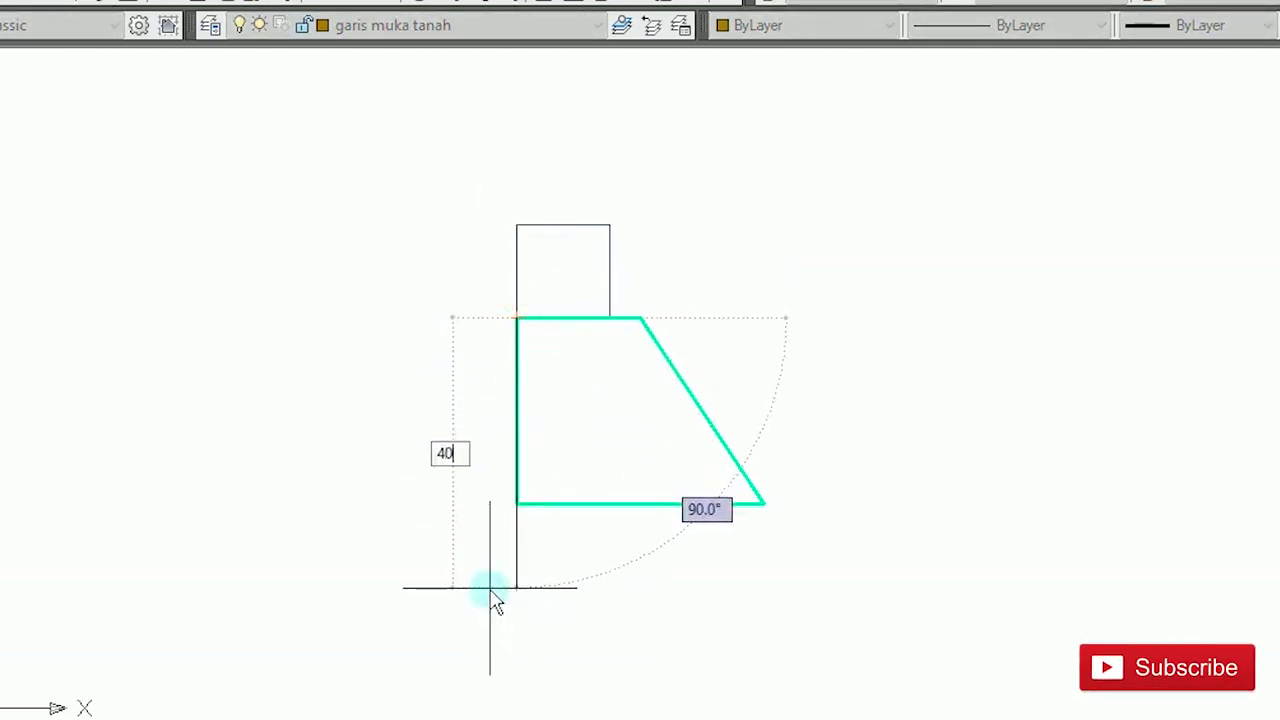
{"action": "type", "text": "40"}
{"action": "key", "text": "Return"}
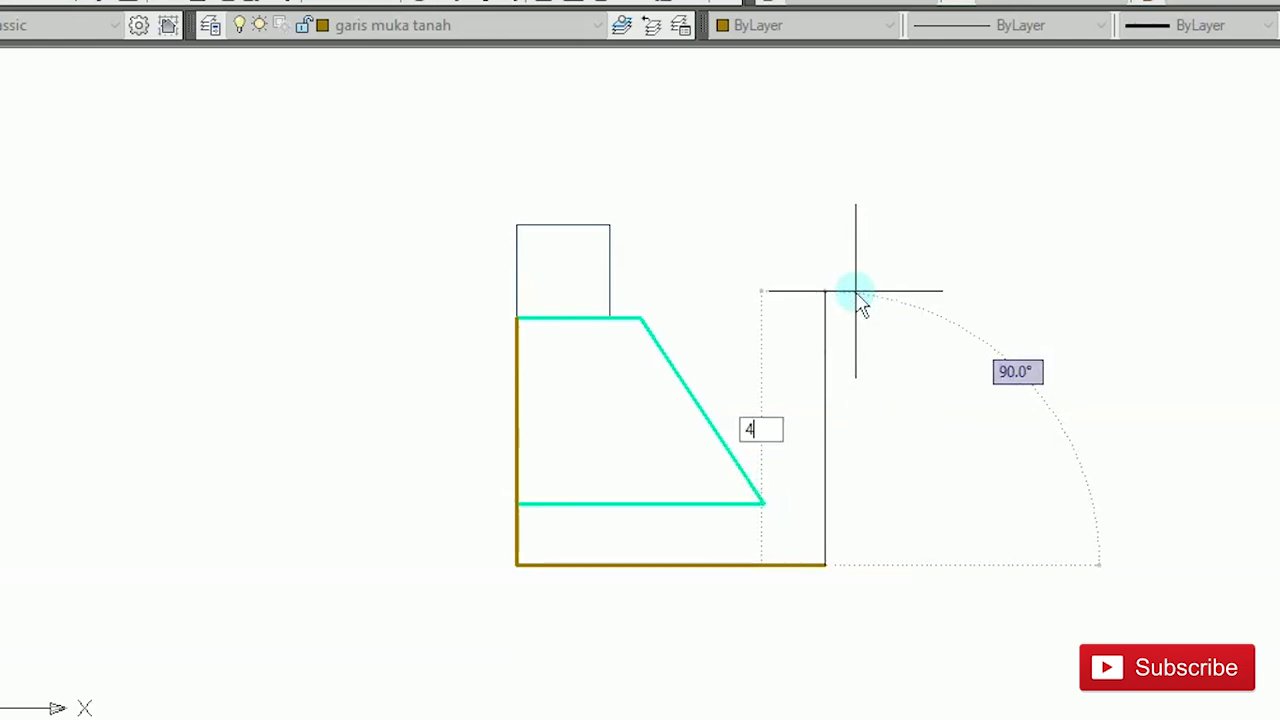
{"action": "type", "text": "40"}
{"action": "key", "text": "Return"}
{"action": "key", "text": "Escape"}
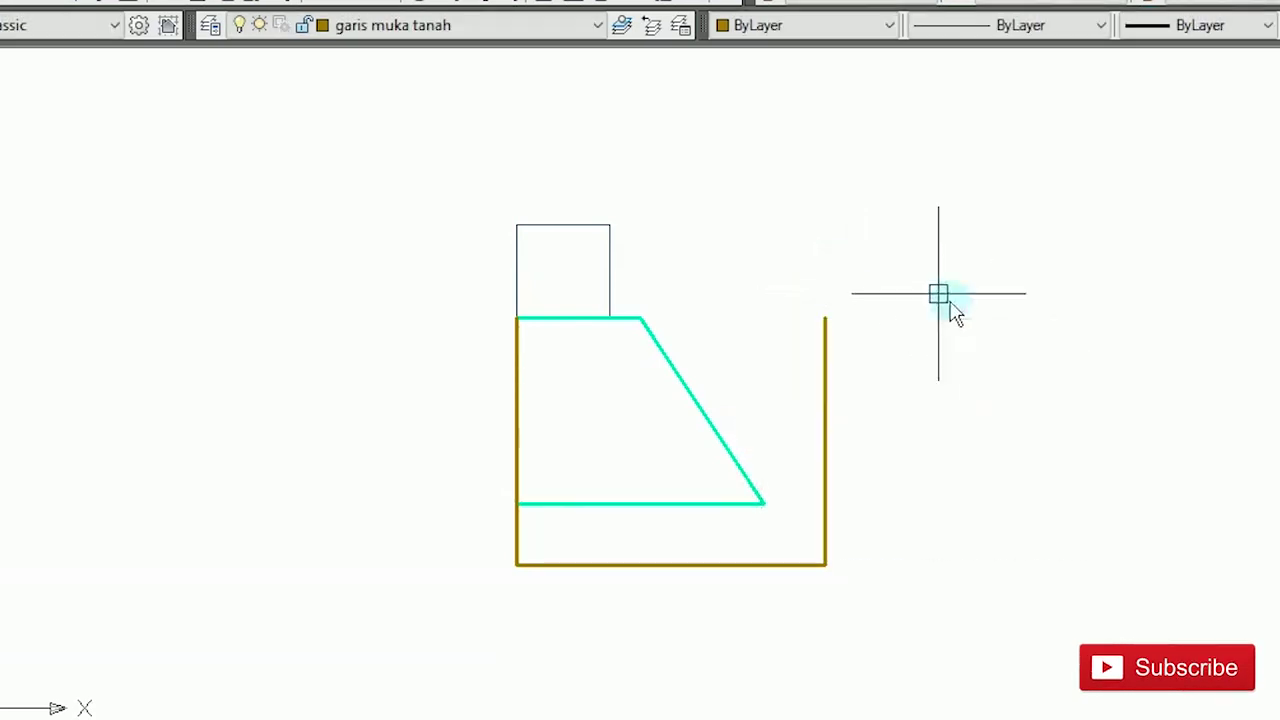
Step: On the Garis Gambar layer, draw a horizontal line from the foundation's lower-right corner to the excavation outline's right side
{"action": "left_click", "coordinate": [476, 30]}
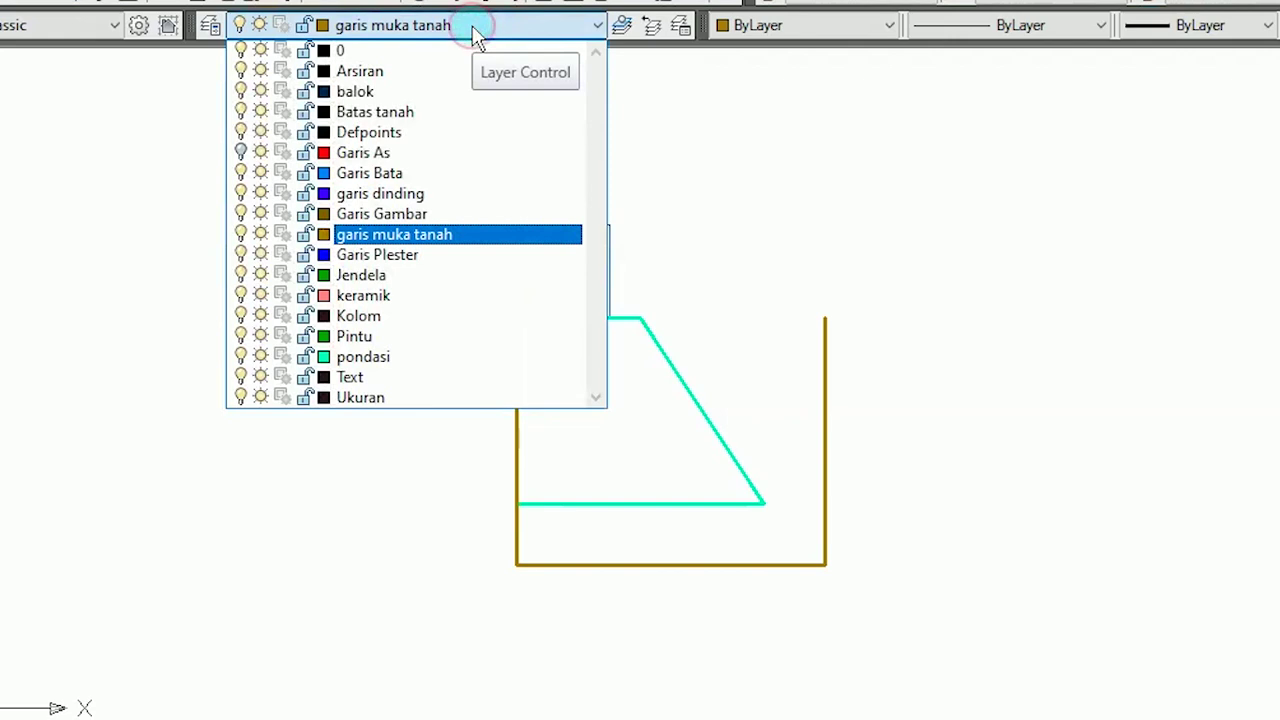
{"action": "left_click", "coordinate": [437, 213]}
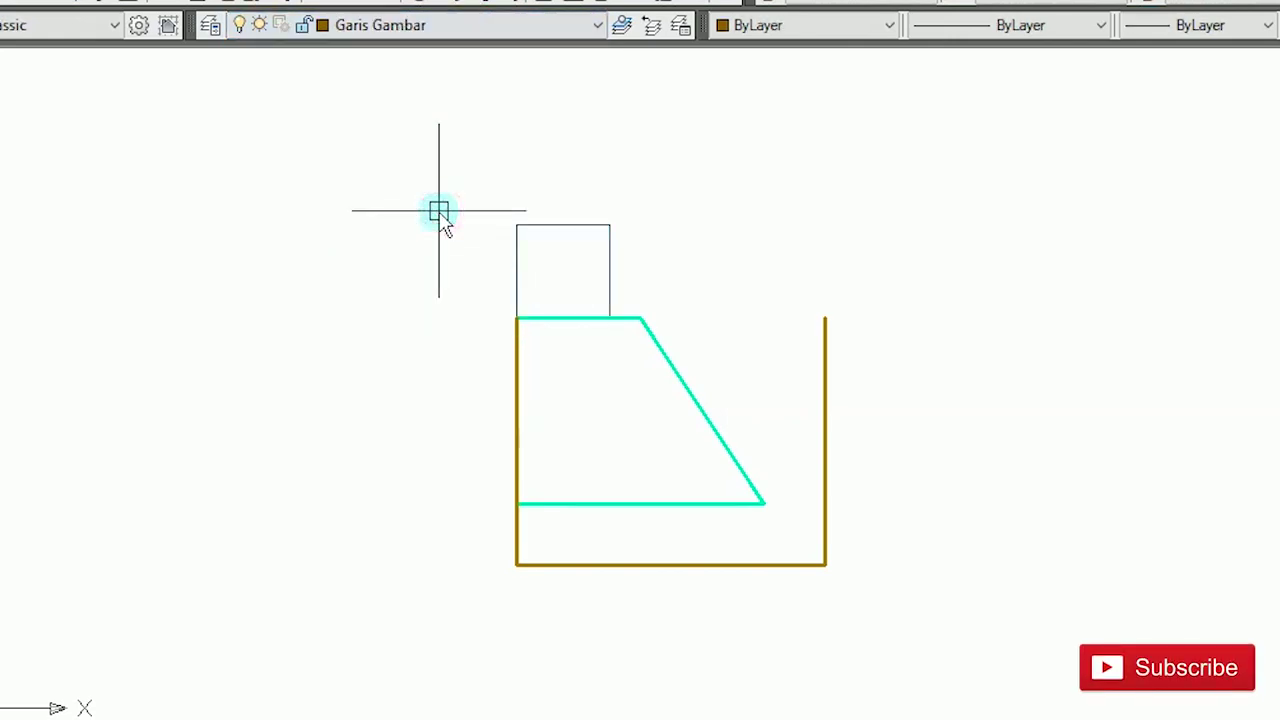
{"action": "key", "text": "Return"}
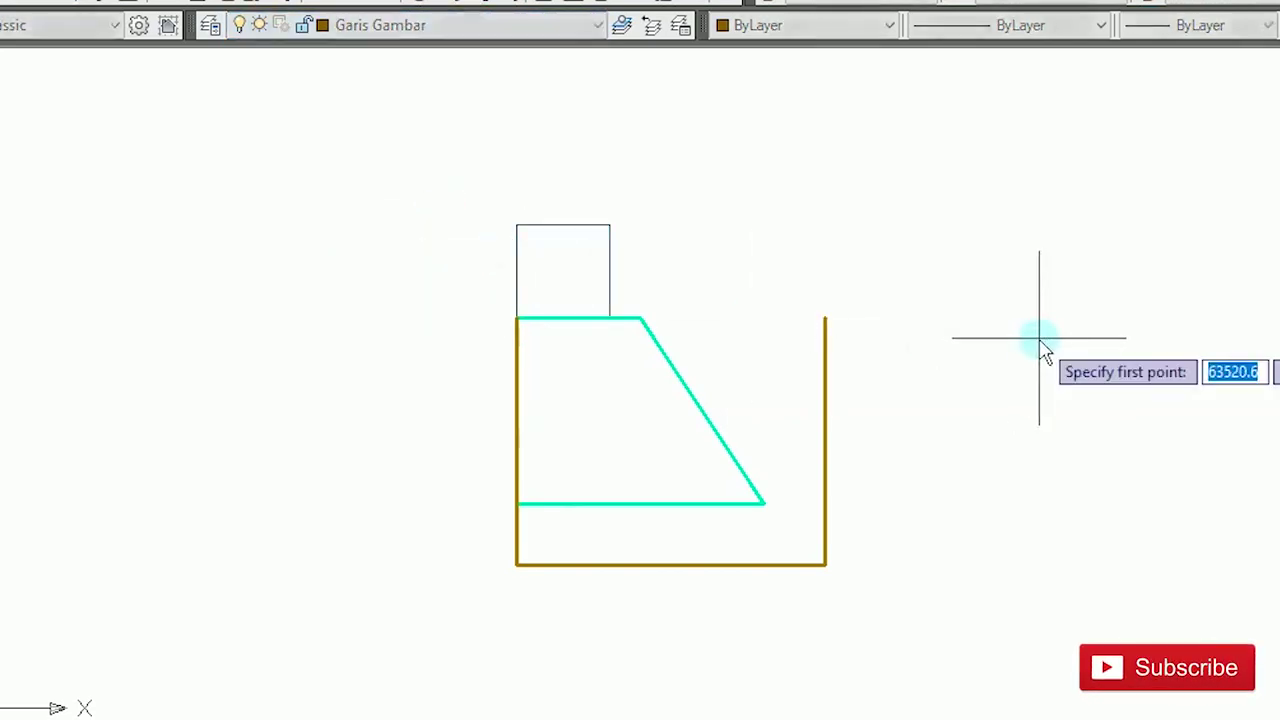
{"action": "left_click", "coordinate": [763, 504]}
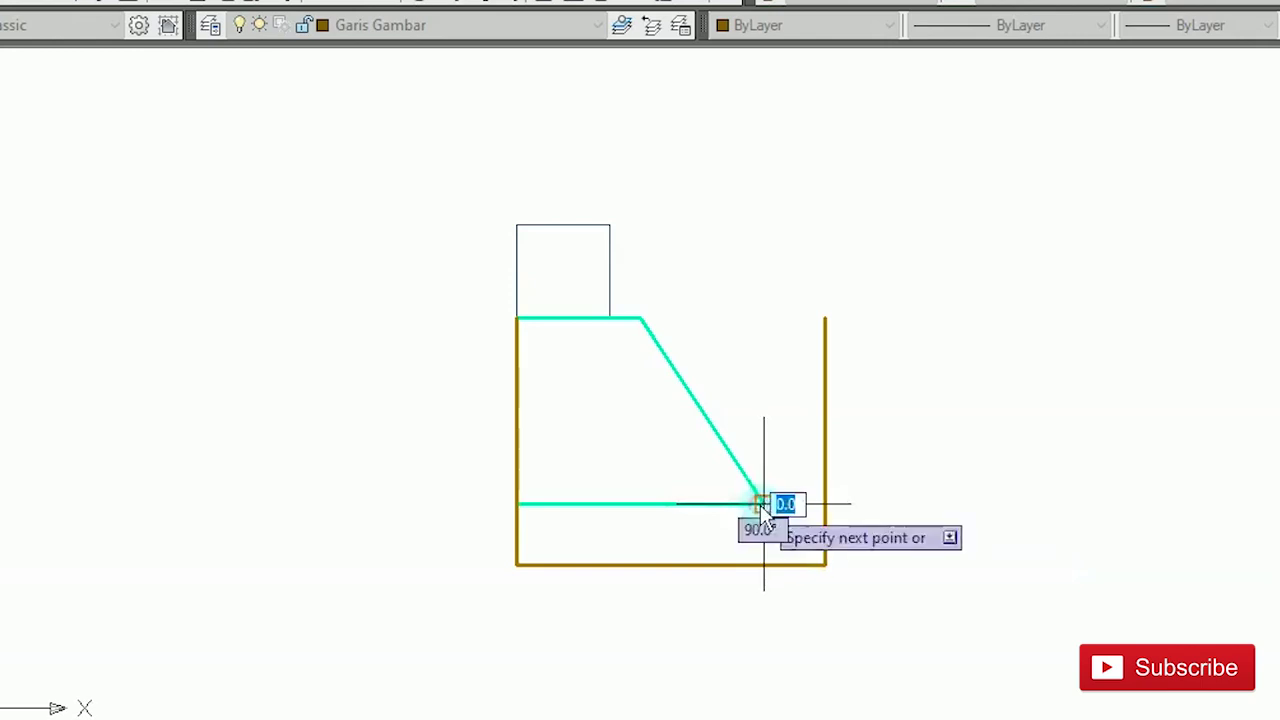
{"action": "left_click", "coordinate": [825, 504]}
{"action": "key", "text": "Return"}
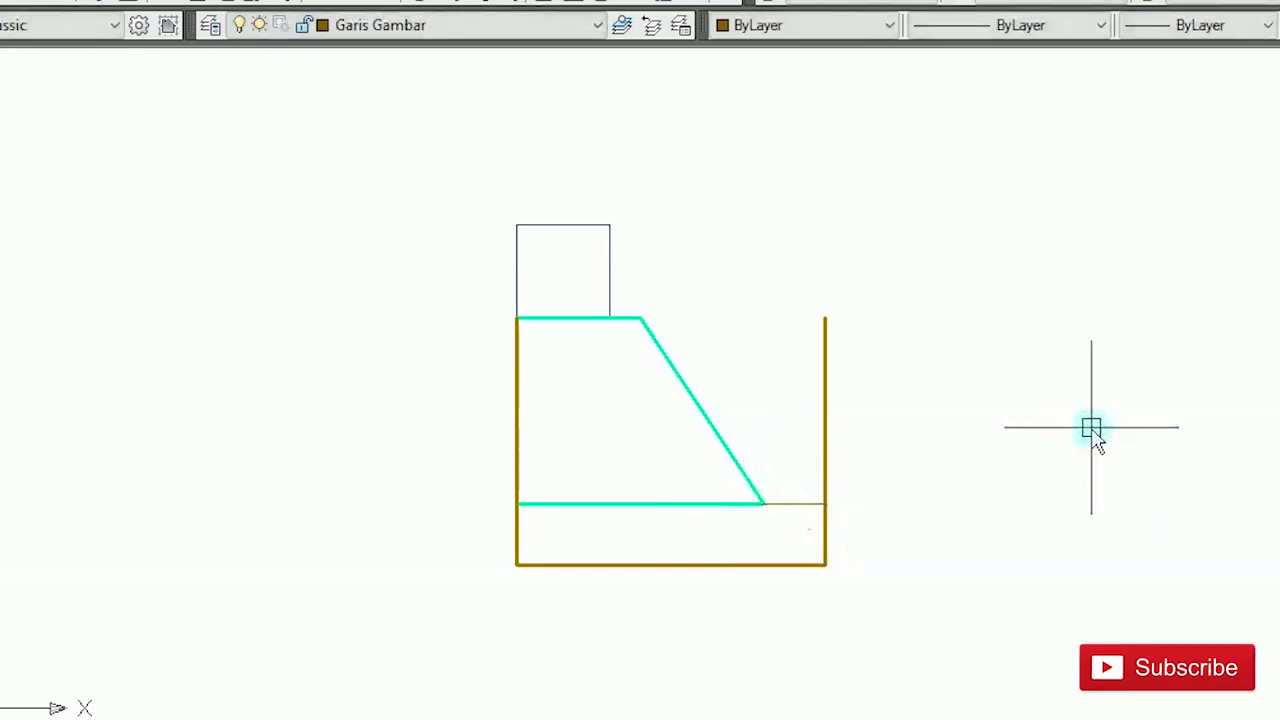
Step: On the Arsiran layer, fill the sloped foundation with the same stone hatch as the other foundations
{"action": "scroll", "coordinate": [1091, 428], "scroll_direction": "down", "scroll_amount": 4}
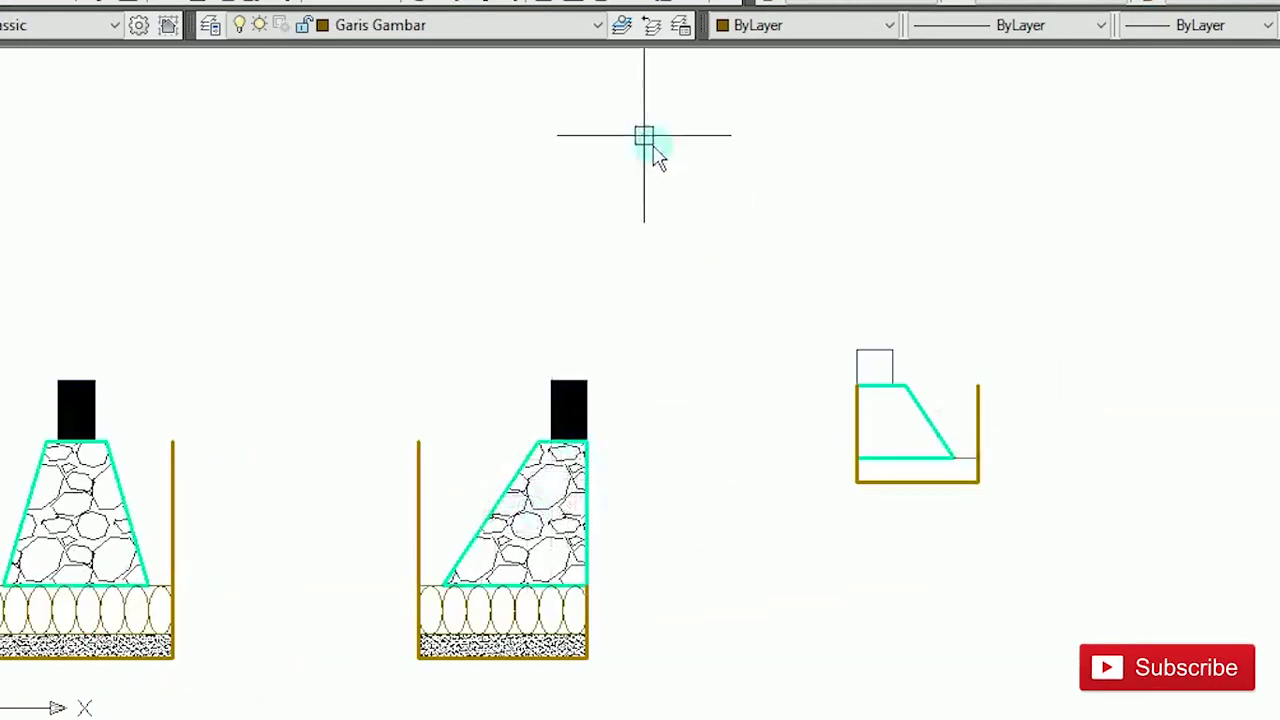
{"action": "left_click", "coordinate": [540, 27]}
{"action": "left_click", "coordinate": [345, 66]}
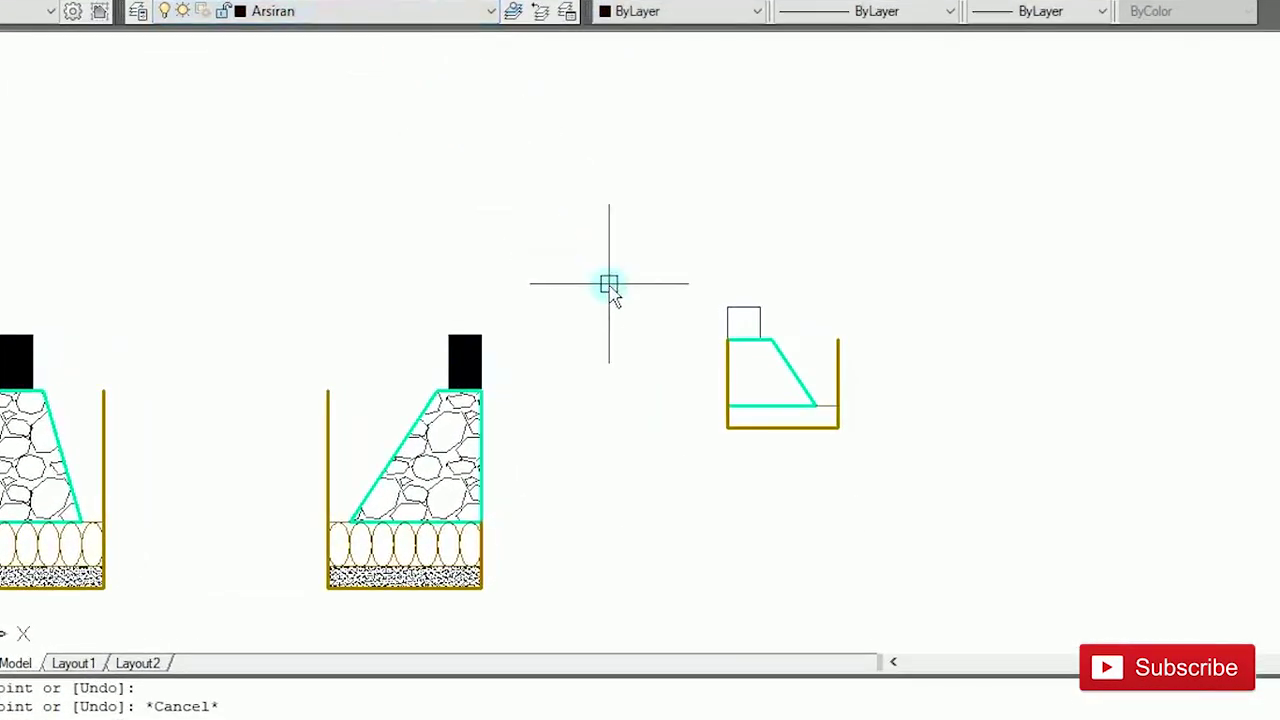
{"action": "type", "text": "h"}
{"action": "key", "text": "Return"}
{"action": "left_click", "coordinate": [753, 82]}
{"action": "scroll", "coordinate": [760, 400], "scroll_direction": "up", "scroll_amount": 2}
{"action": "left_click", "coordinate": [760, 400]}
{"action": "key", "text": "Return"}
{"action": "key", "text": "Return"}
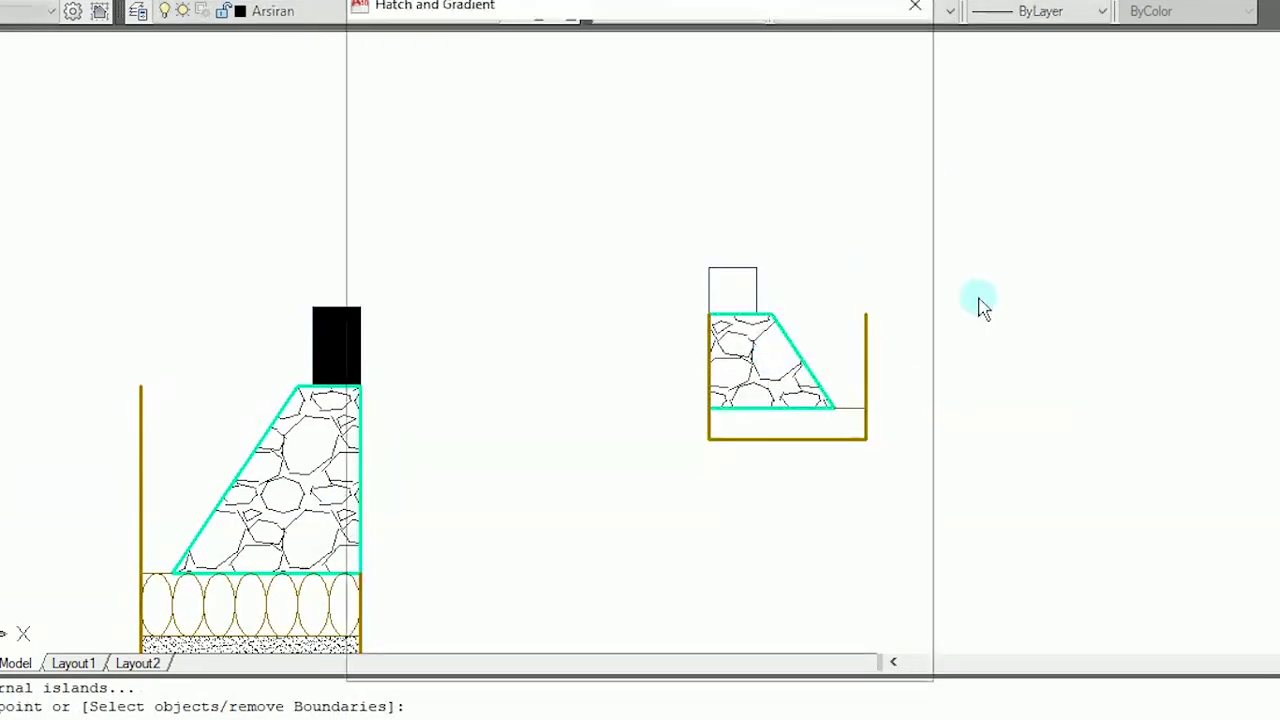
Step: Fill the beam square above the sloped foundation with the SOLID hatch pattern
{"action": "key", "text": "Return"}
{"action": "left_click", "coordinate": [658, 128]}
{"action": "left_click", "coordinate": [598, 567]}
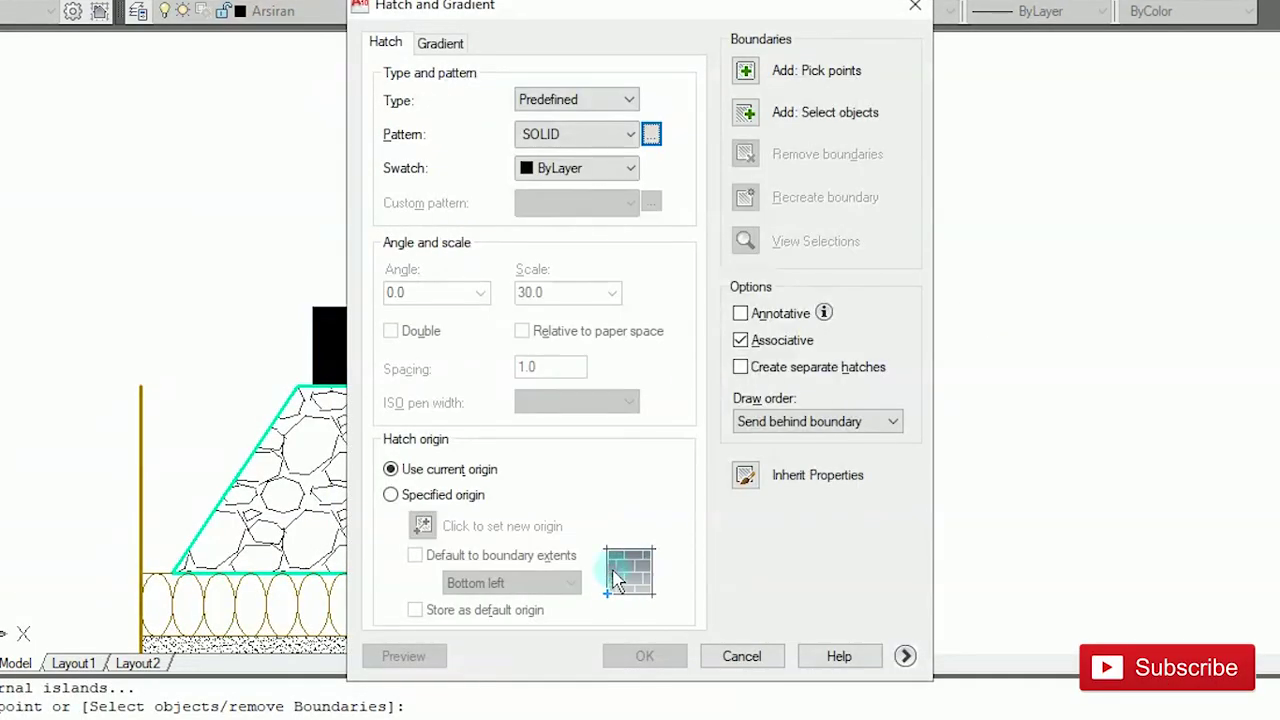
{"action": "left_click", "coordinate": [745, 70]}
{"action": "left_click", "coordinate": [740, 274]}
{"action": "key", "text": "Return"}
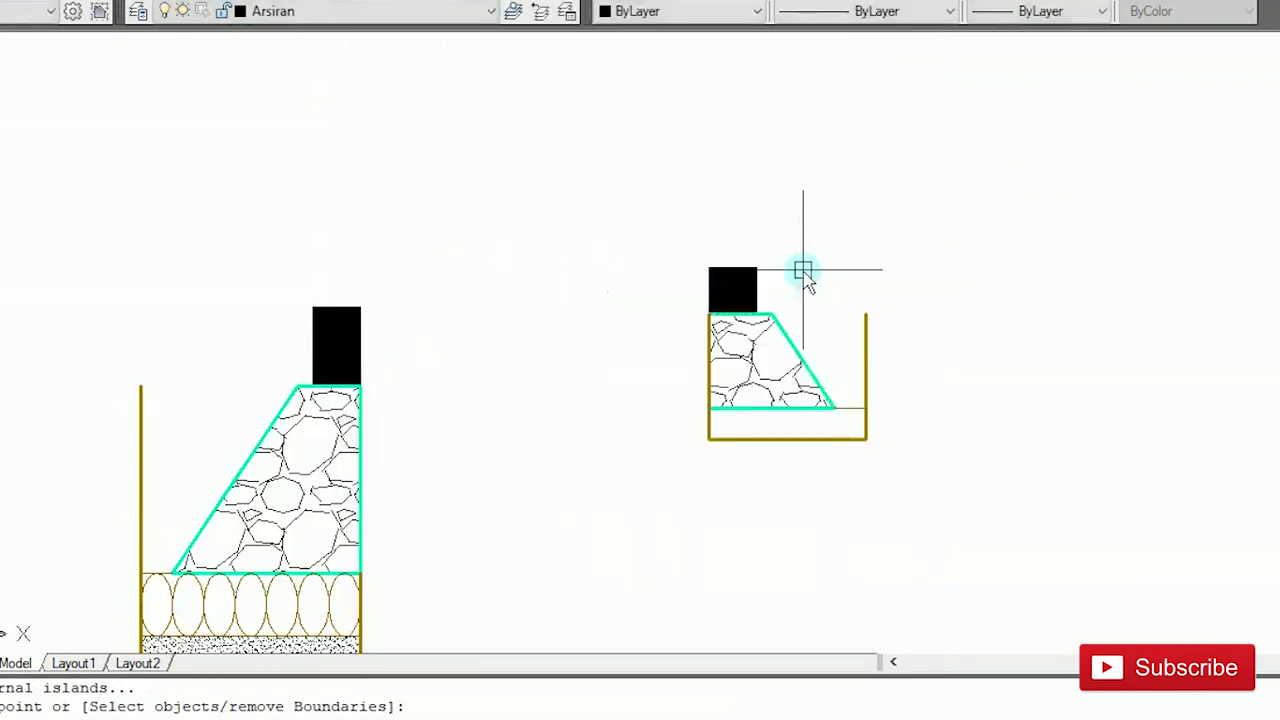
Step: Fill the layer beneath the sloped foundation with the AR-SAND hatch pattern
{"action": "key", "text": "Return"}
{"action": "left_click", "coordinate": [652, 133]}
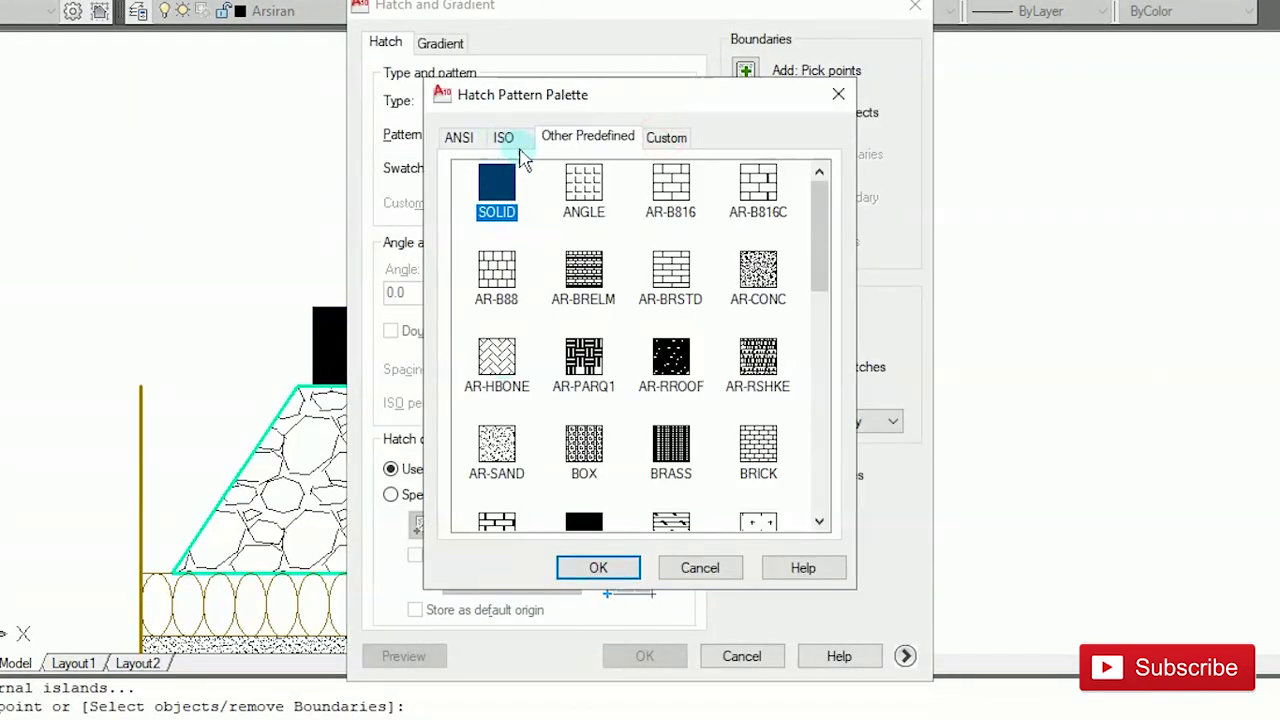
{"action": "left_click", "coordinate": [589, 563]}
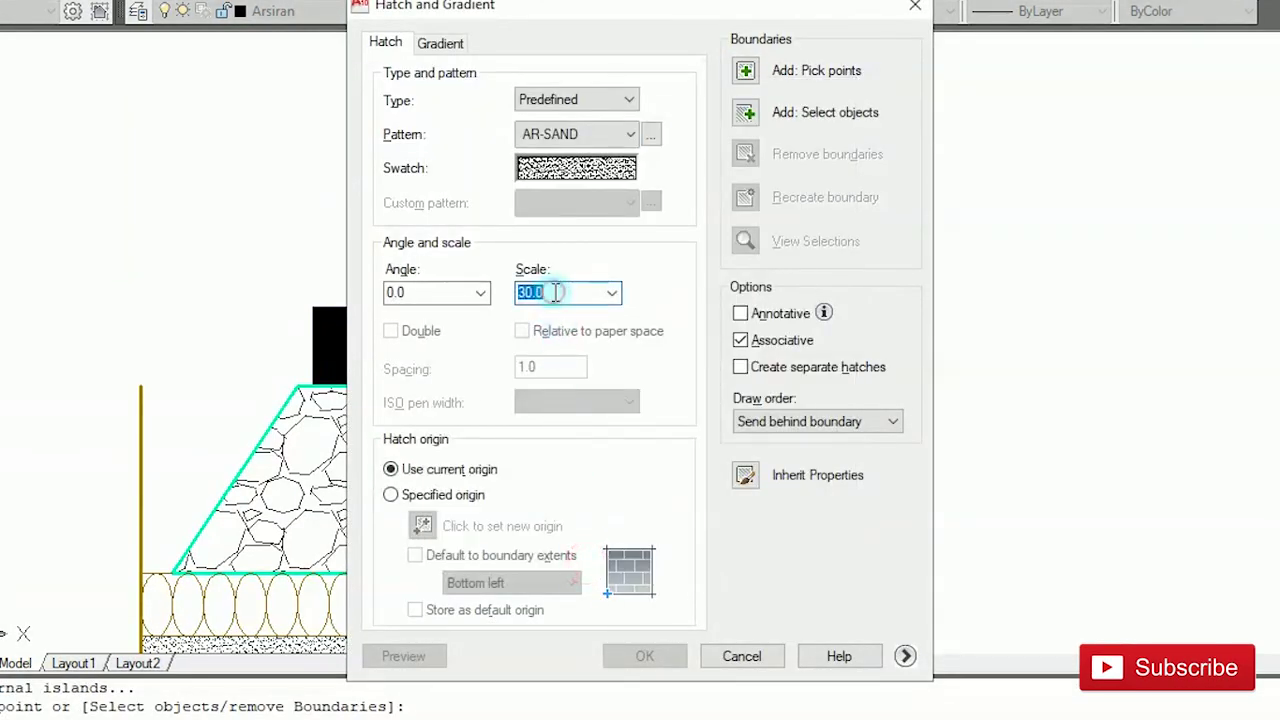
{"action": "left_click", "coordinate": [746, 80]}
{"action": "left_click", "coordinate": [794, 429]}
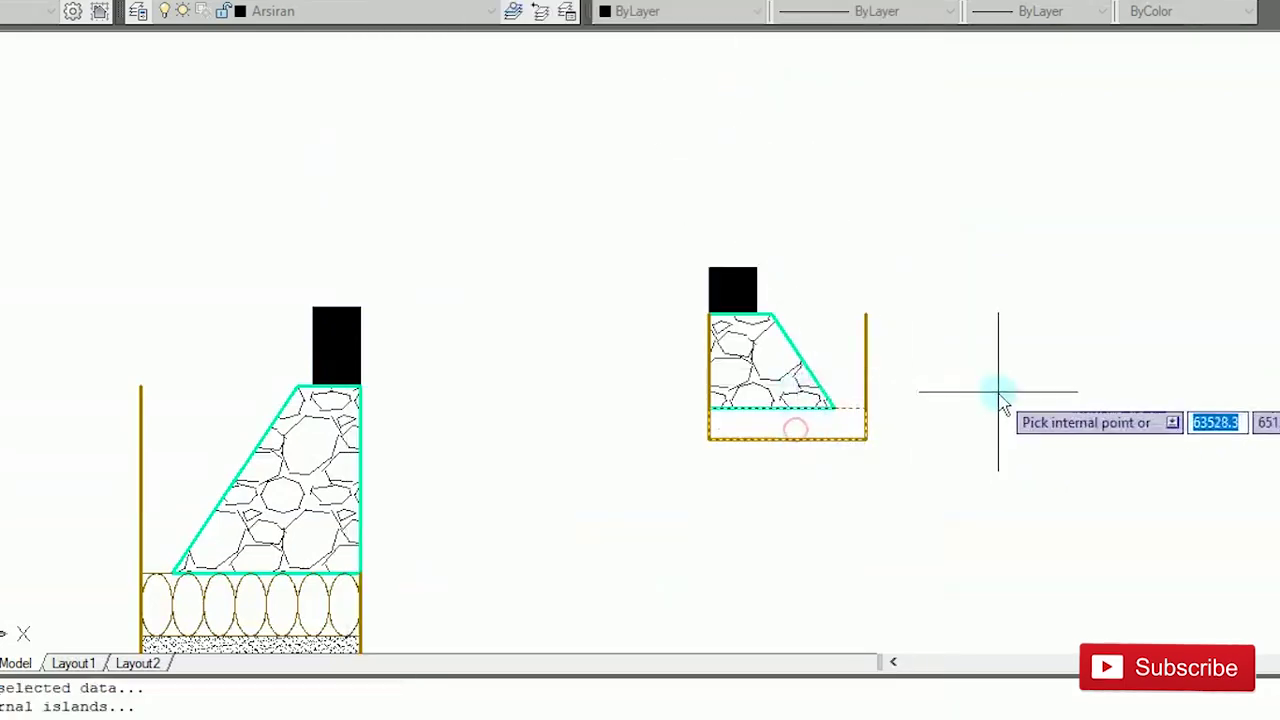
{"action": "key", "text": "Return"}
{"action": "key", "text": "Return"}
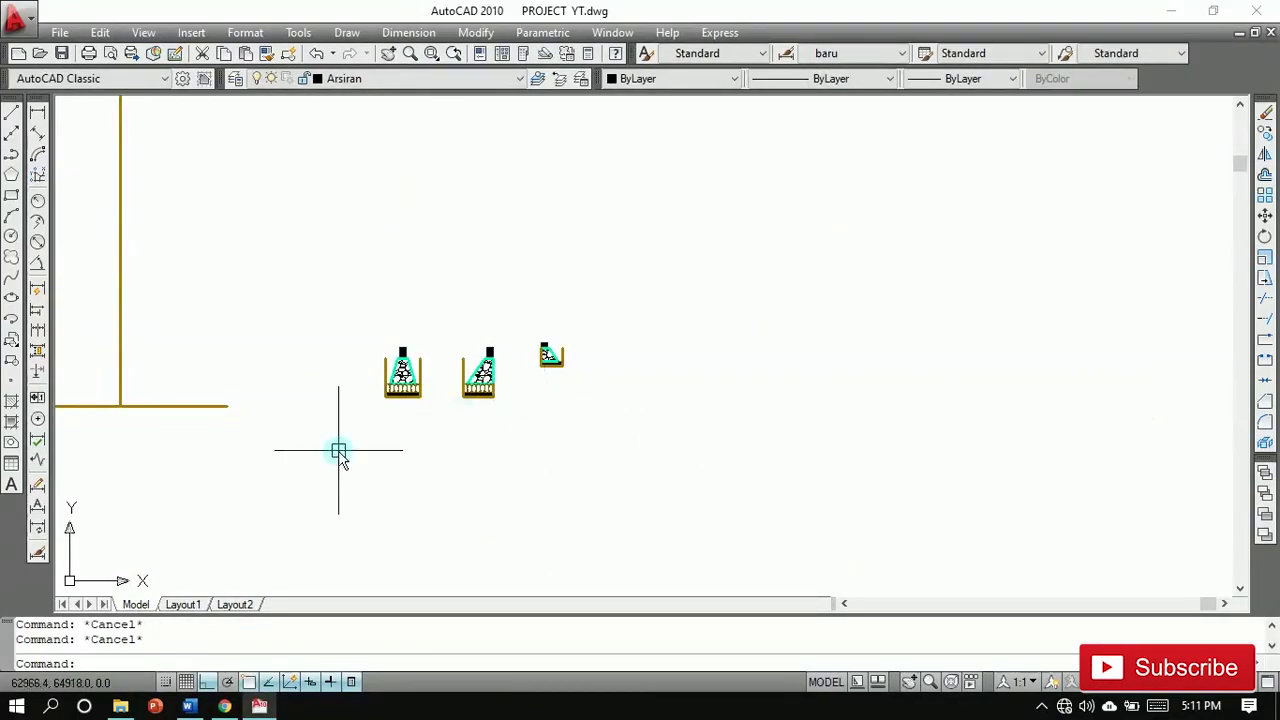
Step: Copy the wall beside K. TIDUR in the vertical floor plan from its lower-right corner to the base of the left section's first wall
{"action": "middle_click_drag", "start_coordinate": [338, 452], "coordinate": [917, 357]}
{"action": "scroll", "coordinate": [779, 370], "scroll_direction": "down", "scroll_amount": 4}
{"action": "mouse_move", "coordinate": [654, 366]}
{"action": "middle_mouse_down"}
{"action": "mouse_move", "coordinate": [667, 305]}
{"action": "mouse_move", "coordinate": [692, 290]}
{"action": "middle_mouse_up"}
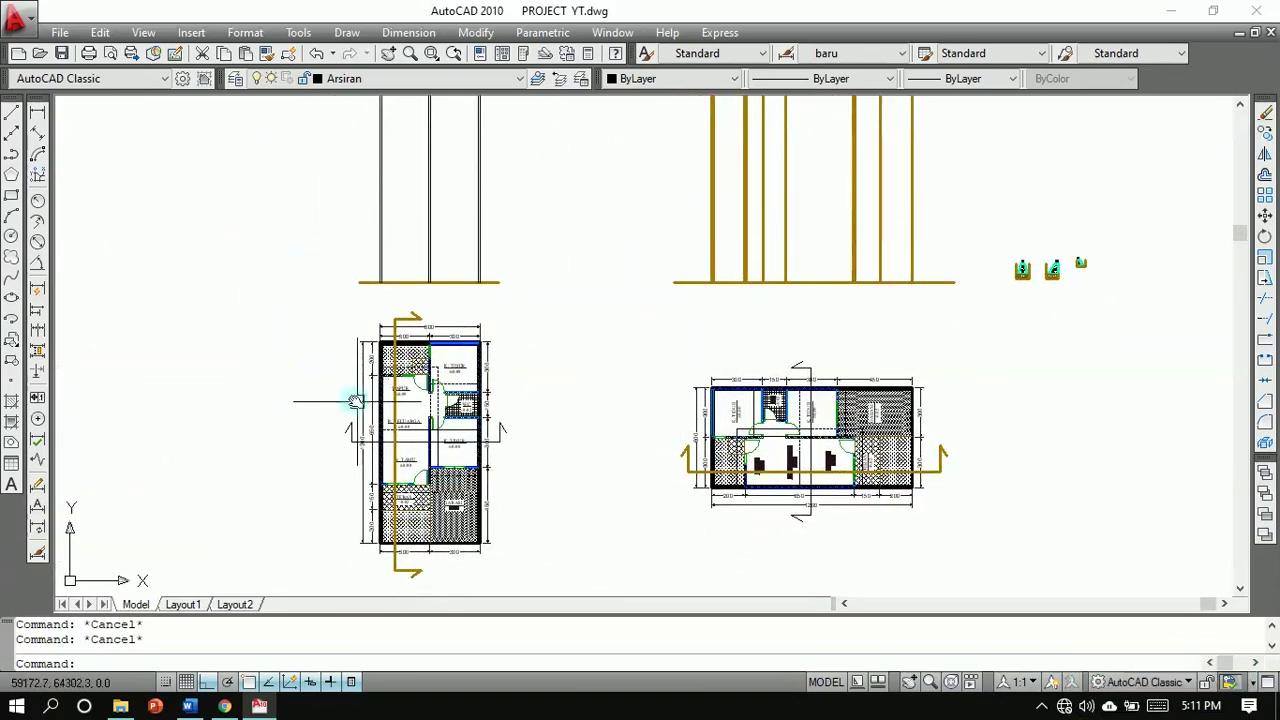
{"action": "scroll", "coordinate": [428, 456], "scroll_direction": "up", "scroll_amount": 10}
{"action": "type", "text": "co"}
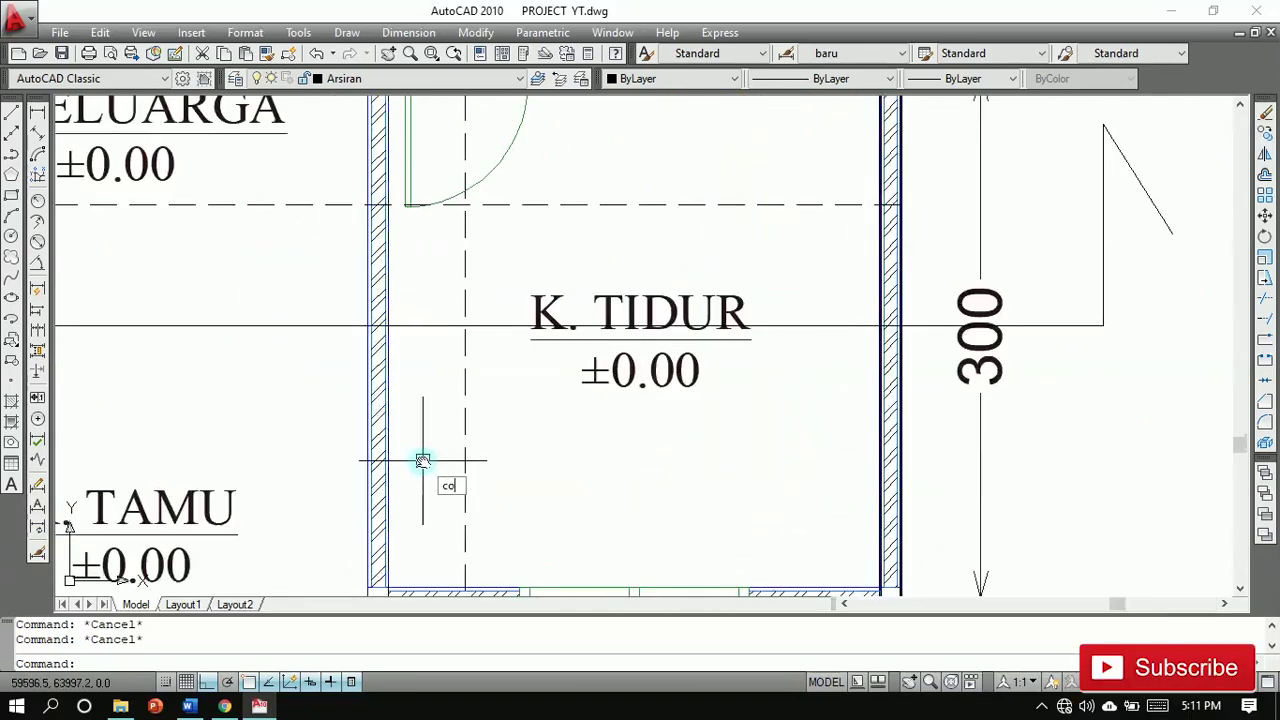
{"action": "key", "text": "Return"}
{"action": "scroll", "coordinate": [424, 430], "scroll_direction": "up", "scroll_amount": 5}
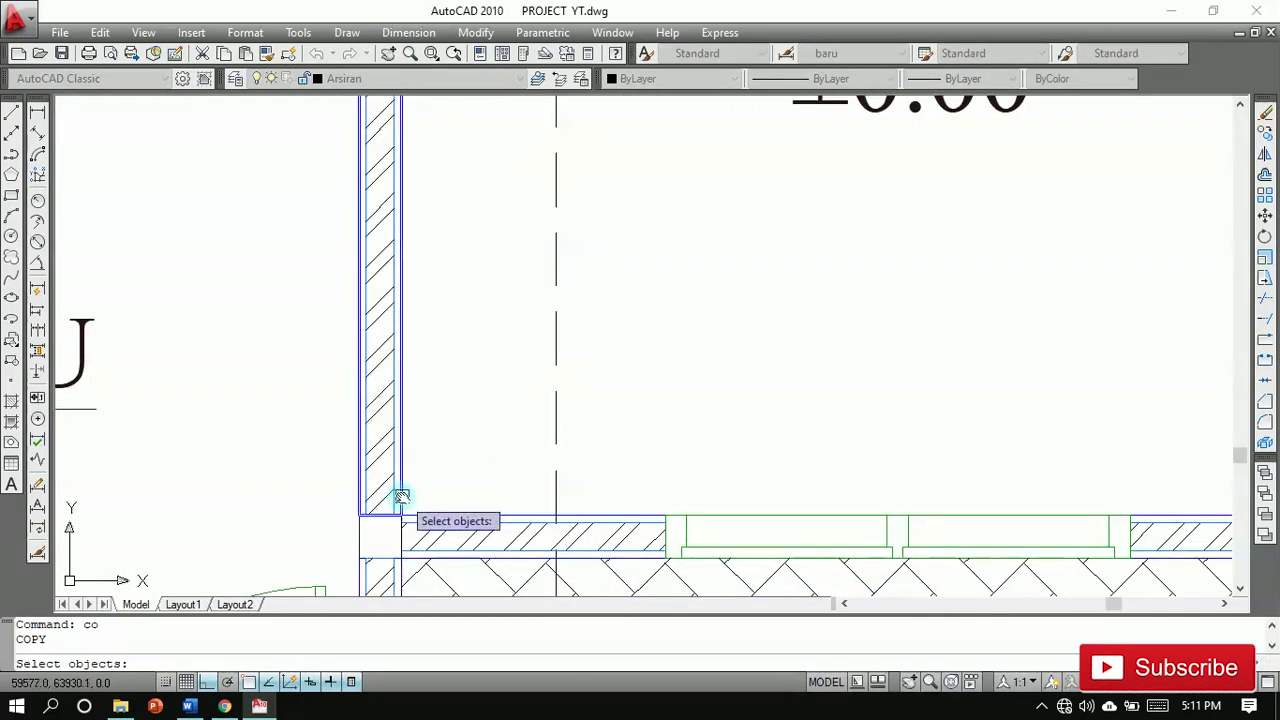
{"action": "scroll", "coordinate": [390, 485], "scroll_direction": "up", "scroll_amount": 2}
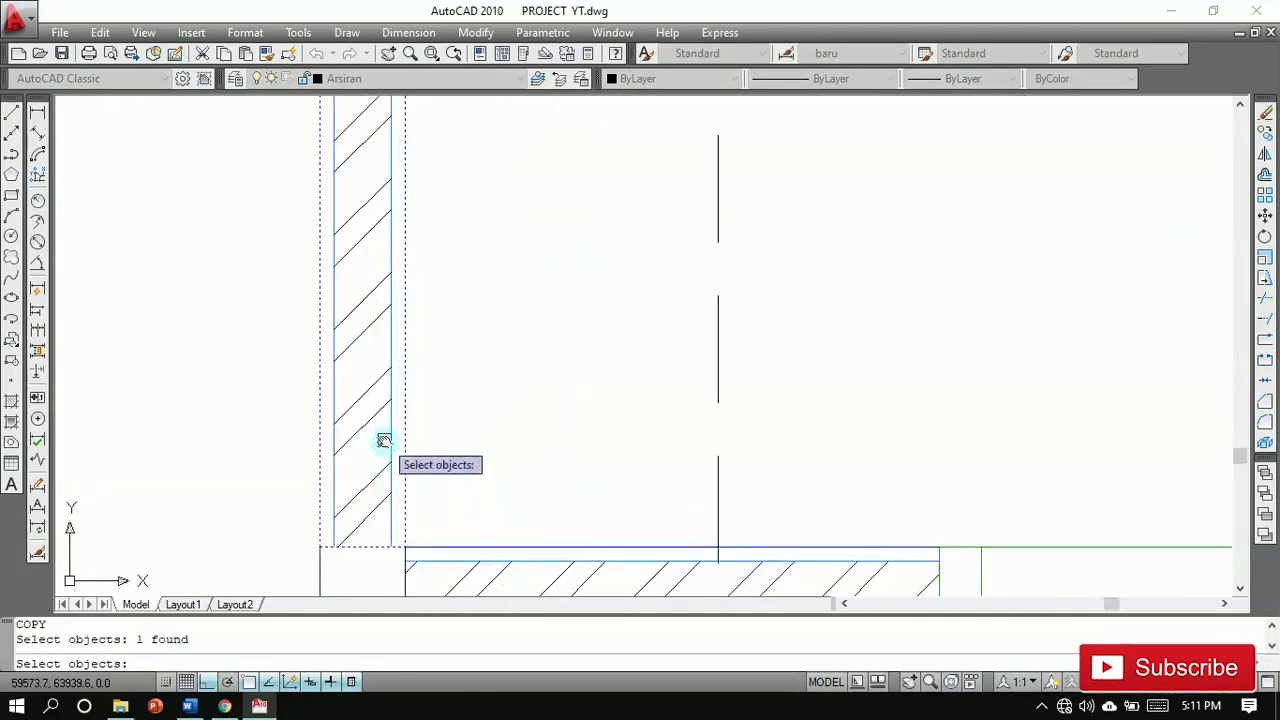
{"action": "key", "text": "Return"}
{"action": "left_click", "coordinate": [408, 540]}
{"action": "scroll", "coordinate": [411, 537], "scroll_direction": "down", "scroll_amount": 3}
{"action": "scroll", "coordinate": [411, 537], "scroll_direction": "down", "scroll_amount": 3}
{"action": "middle_click_drag", "start_coordinate": [413, 424], "coordinate": [413, 552]}
{"action": "scroll", "coordinate": [330, 424], "scroll_direction": "up", "scroll_amount": 4}
{"action": "scroll", "coordinate": [390, 327], "scroll_direction": "up", "scroll_amount": 2}
{"action": "left_click", "coordinate": [427, 286]}
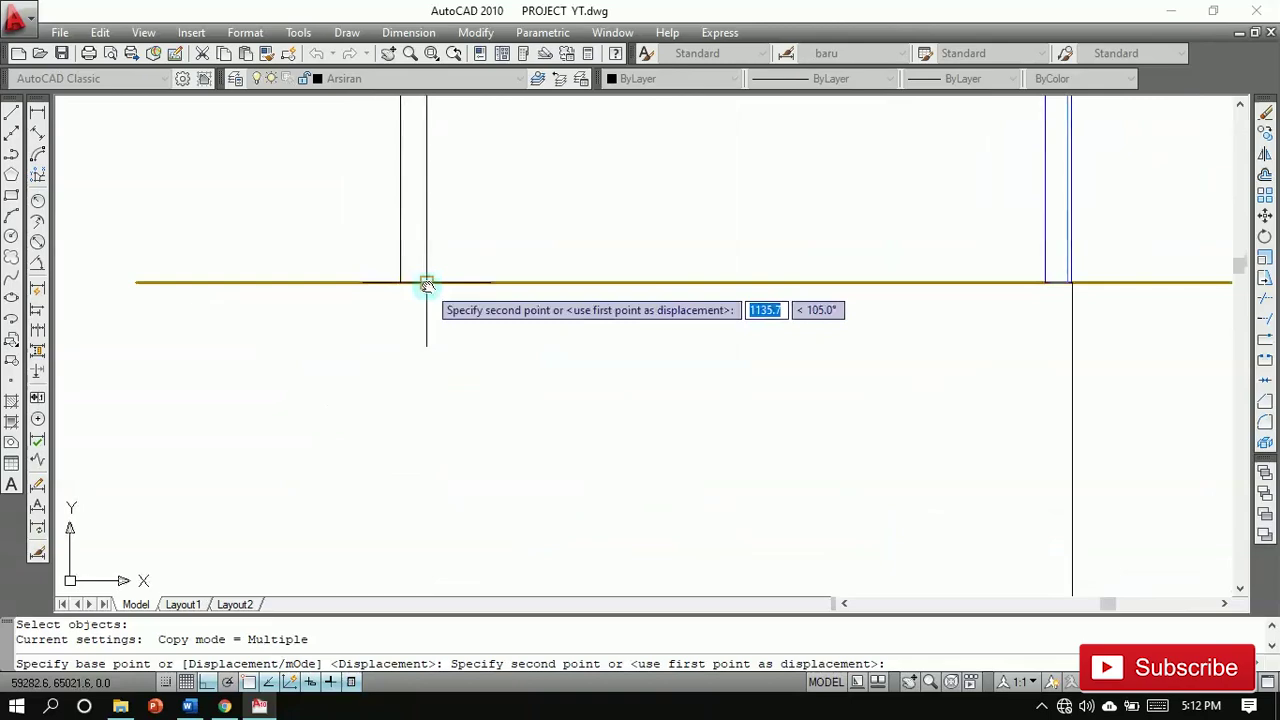
Step: Place further copies of the wall at the bases of the left section's middle and right walls
{"action": "scroll", "coordinate": [427, 286], "scroll_direction": "down", "scroll_amount": 2}
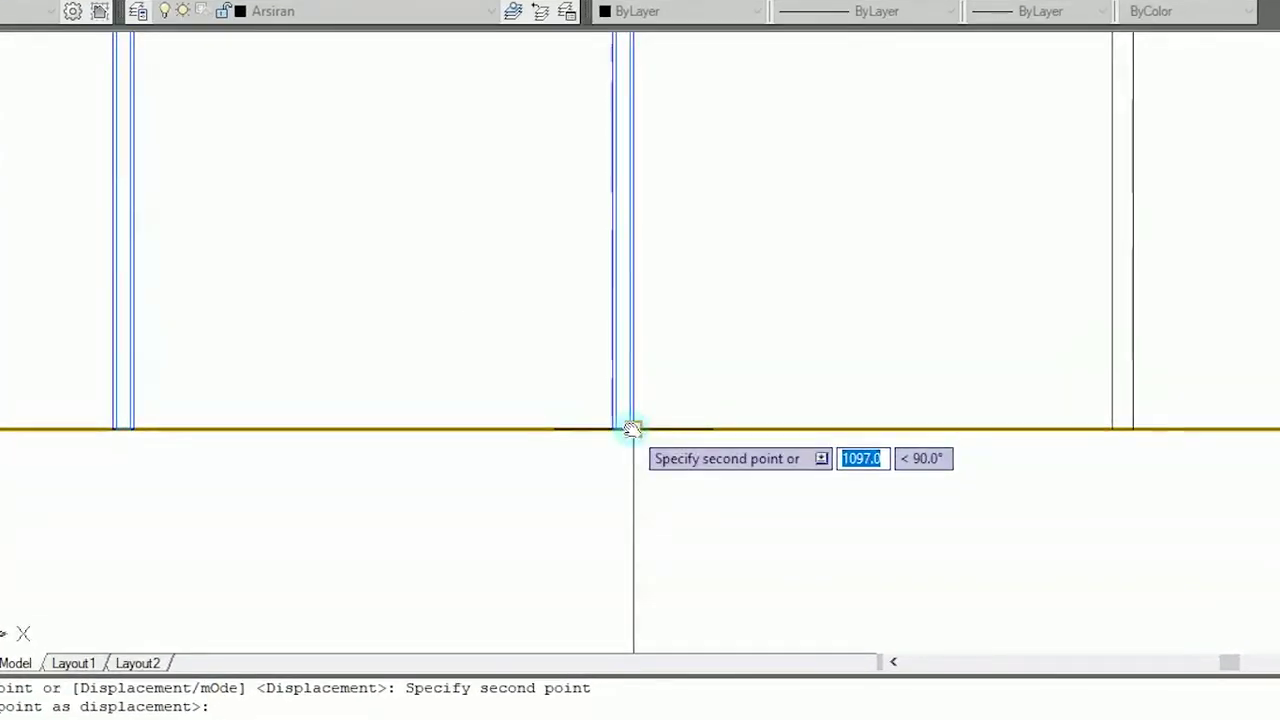
{"action": "left_click", "coordinate": [632, 428]}
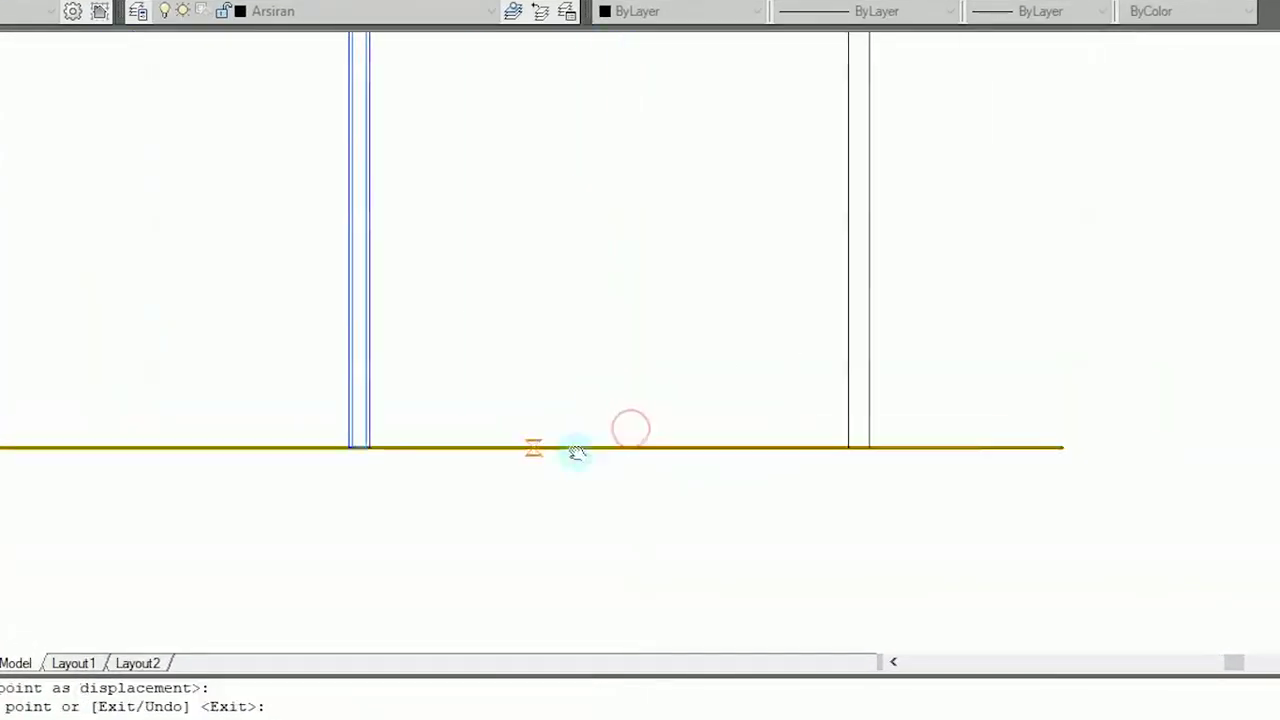
{"action": "scroll", "coordinate": [771, 457], "scroll_direction": "up", "scroll_amount": 2}
{"action": "left_click", "coordinate": [748, 472]}
{"action": "key", "text": "Escape"}
Step: Copy the wall segment from the left section to the bases of the right section's first two walls
{"action": "scroll", "coordinate": [837, 523], "scroll_direction": "down", "scroll_amount": 2}
{"action": "scroll", "coordinate": [804, 438], "scroll_direction": "up", "scroll_amount": 2}
{"action": "type", "text": "co"}
{"action": "key", "text": "Return"}
{"action": "scroll", "coordinate": [770, 427], "scroll_direction": "up", "scroll_amount": 2}
{"action": "left_click", "coordinate": [747, 429]}
{"action": "key", "text": "Return"}
{"action": "scroll", "coordinate": [730, 470], "scroll_direction": "down", "scroll_amount": 3}
{"action": "middle_click_drag", "start_coordinate": [736, 447], "coordinate": [358, 361]}
{"action": "middle_click_drag", "start_coordinate": [903, 420], "coordinate": [354, 403]}
{"action": "scroll", "coordinate": [829, 369], "scroll_direction": "up", "scroll_amount": 4}
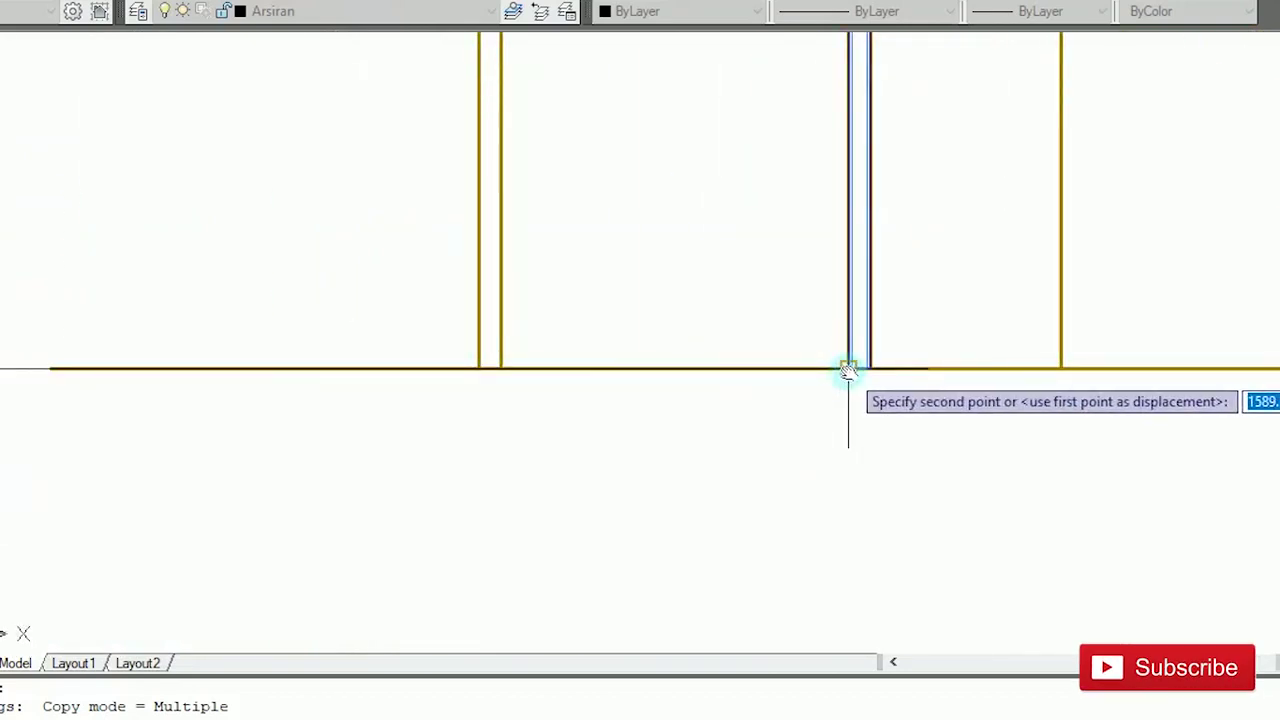
{"action": "left_click", "coordinate": [848, 370]}
{"action": "left_click", "coordinate": [475, 372]}
Step: Place another wall copy on the right section's ground line at the third wall position from the right
{"action": "scroll", "coordinate": [715, 430], "scroll_direction": "down", "scroll_amount": 2}
{"action": "middle_click_drag", "start_coordinate": [718, 431], "coordinate": [430, 509]}
{"action": "scroll", "coordinate": [849, 471], "scroll_direction": "down", "scroll_amount": 2}
{"action": "middle_click_drag", "start_coordinate": [1129, 434], "coordinate": [803, 454]}
{"action": "scroll", "coordinate": [771, 534], "scroll_direction": "up", "scroll_amount": 4}
{"action": "left_click", "coordinate": [780, 562]}
{"action": "scroll", "coordinate": [785, 560], "scroll_direction": "down", "scroll_amount": 3}
{"action": "key", "text": "Escape"}
{"action": "scroll", "coordinate": [765, 413], "scroll_direction": "down", "scroll_amount": 3}
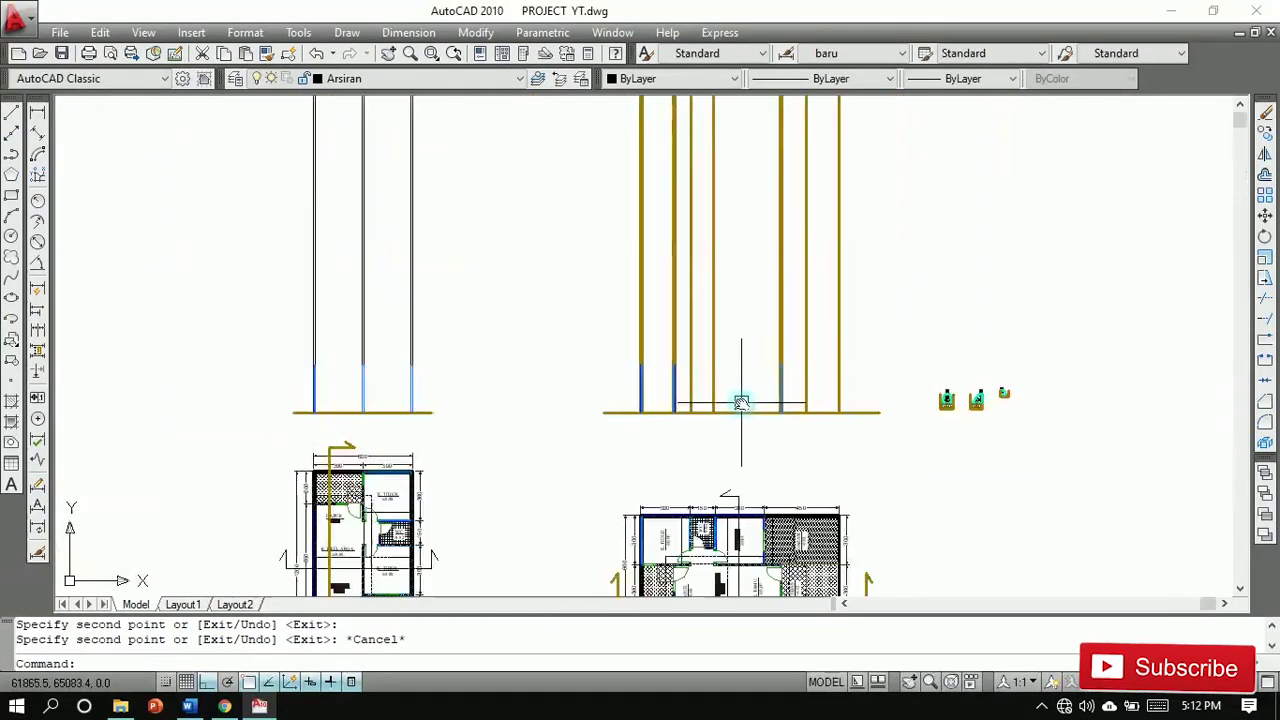
Step: Move the three hatched beam and foundation details into the open space beside the left section, just below its ground line
{"action": "scroll", "coordinate": [965, 390], "scroll_direction": "up", "scroll_amount": 4}
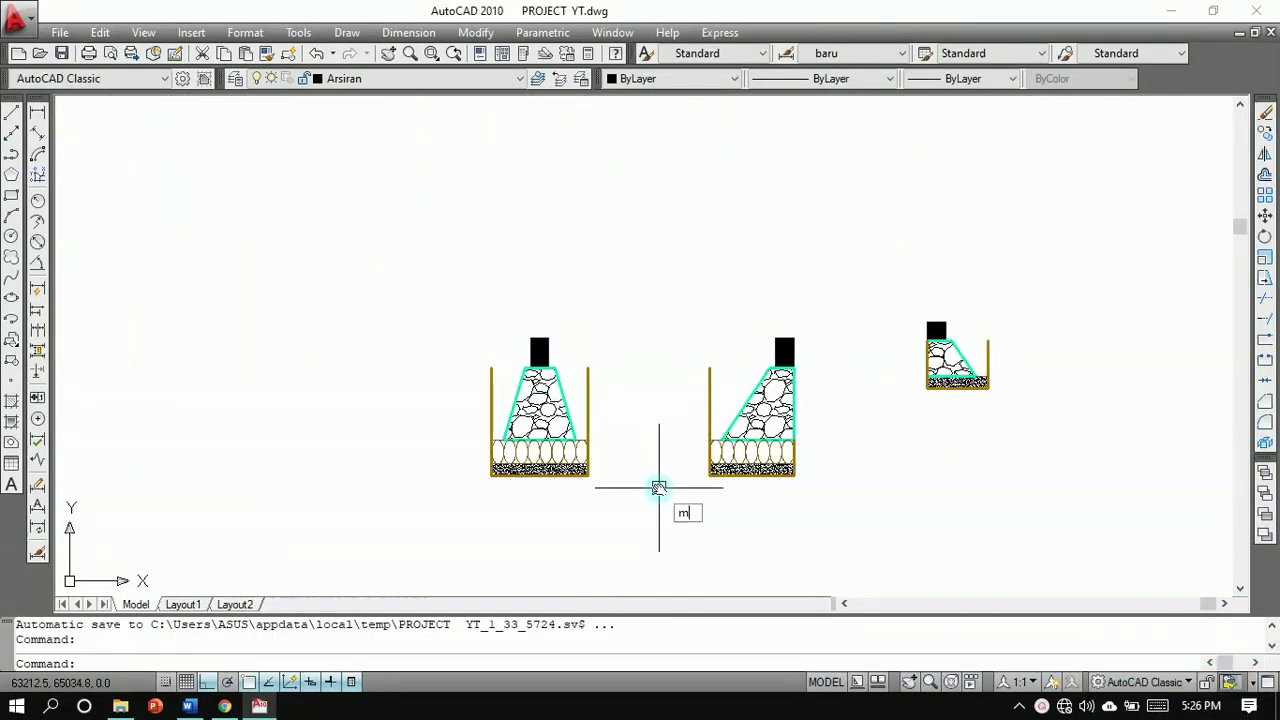
{"action": "type", "text": "m"}
{"action": "key", "text": "Return"}
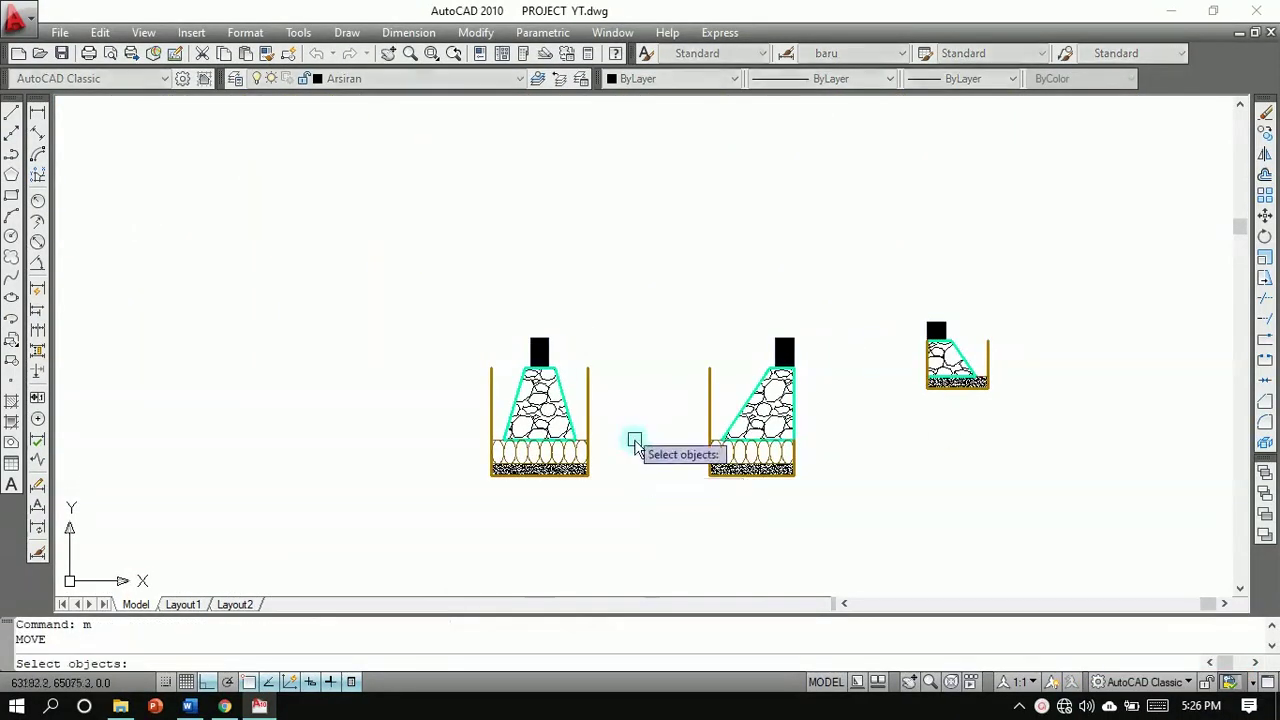
{"action": "left_click", "coordinate": [383, 254]}
{"action": "left_click", "coordinate": [1056, 559]}
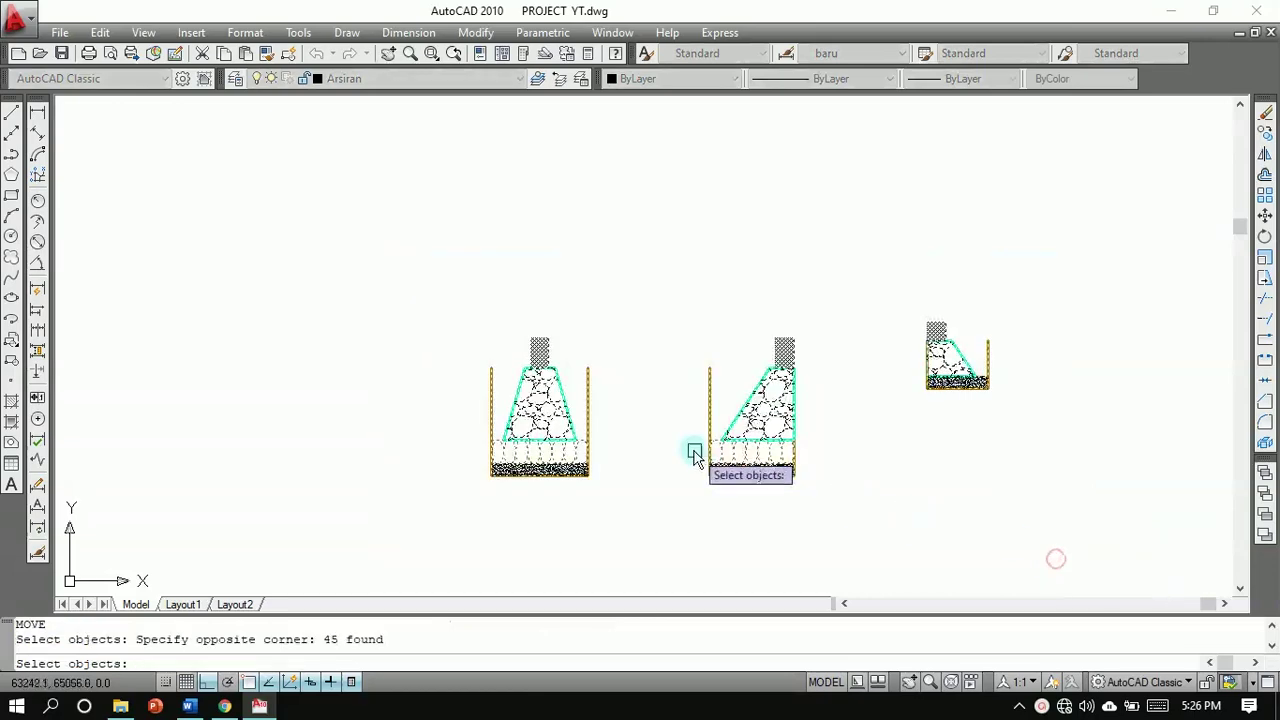
{"action": "key", "text": "Return"}
{"action": "left_click", "coordinate": [672, 414]}
{"action": "scroll", "coordinate": [671, 414], "scroll_direction": "down", "scroll_amount": 10}
{"action": "middle_click_drag", "start_coordinate": [530, 446], "coordinate": [604, 431]}
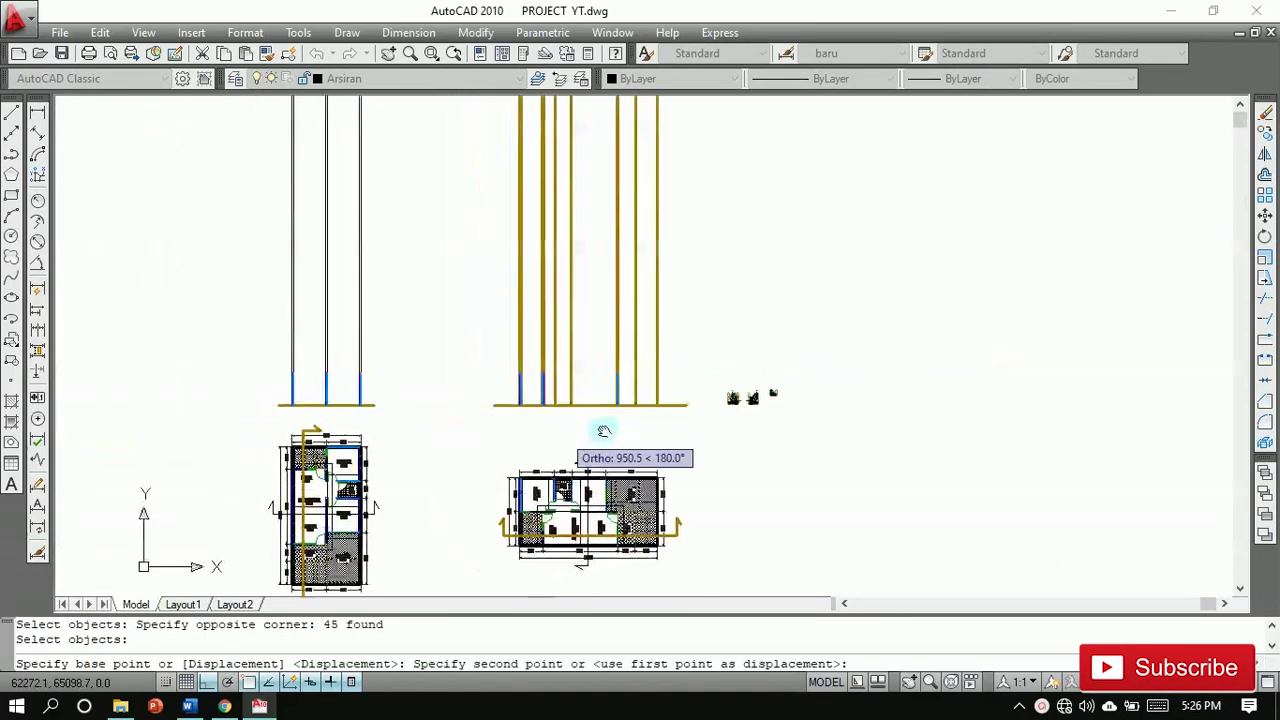
{"action": "key", "text": "F8"}
{"action": "scroll", "coordinate": [486, 429], "scroll_direction": "up", "scroll_amount": 4}
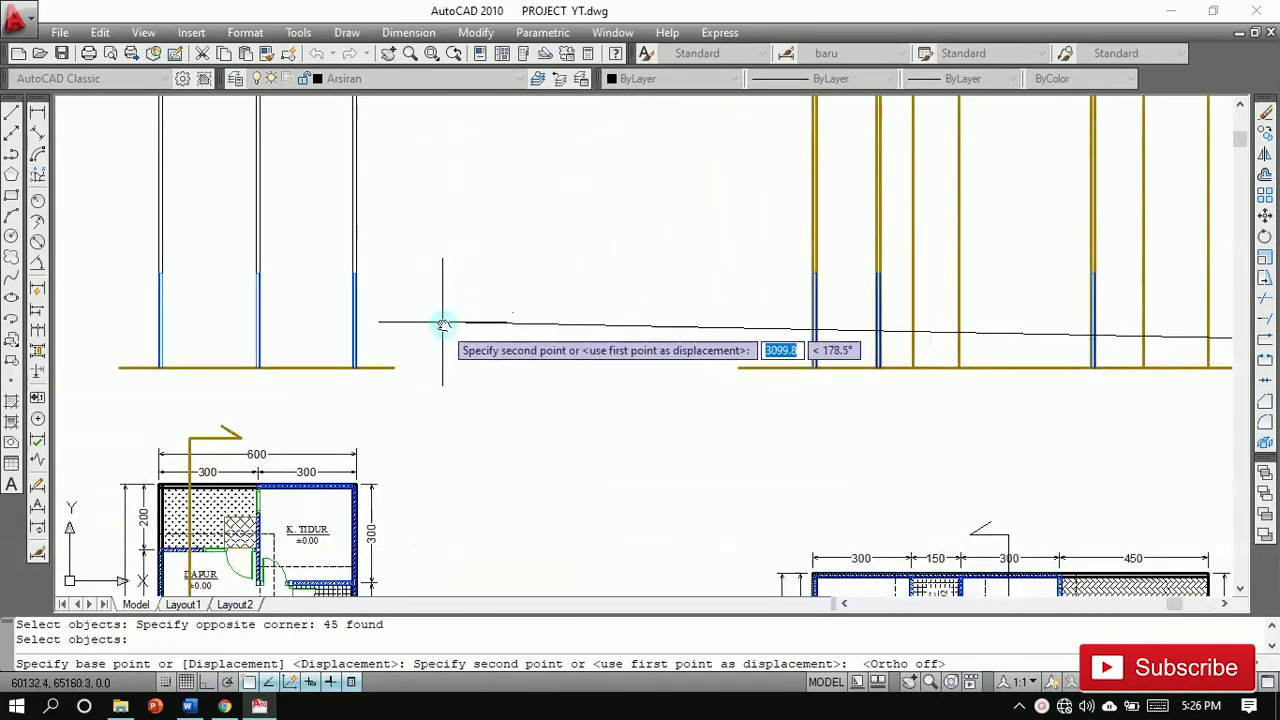
{"action": "scroll", "coordinate": [414, 371], "scroll_direction": "up", "scroll_amount": 3}
{"action": "left_click", "coordinate": [666, 383]}
{"action": "key", "text": "Escape"}
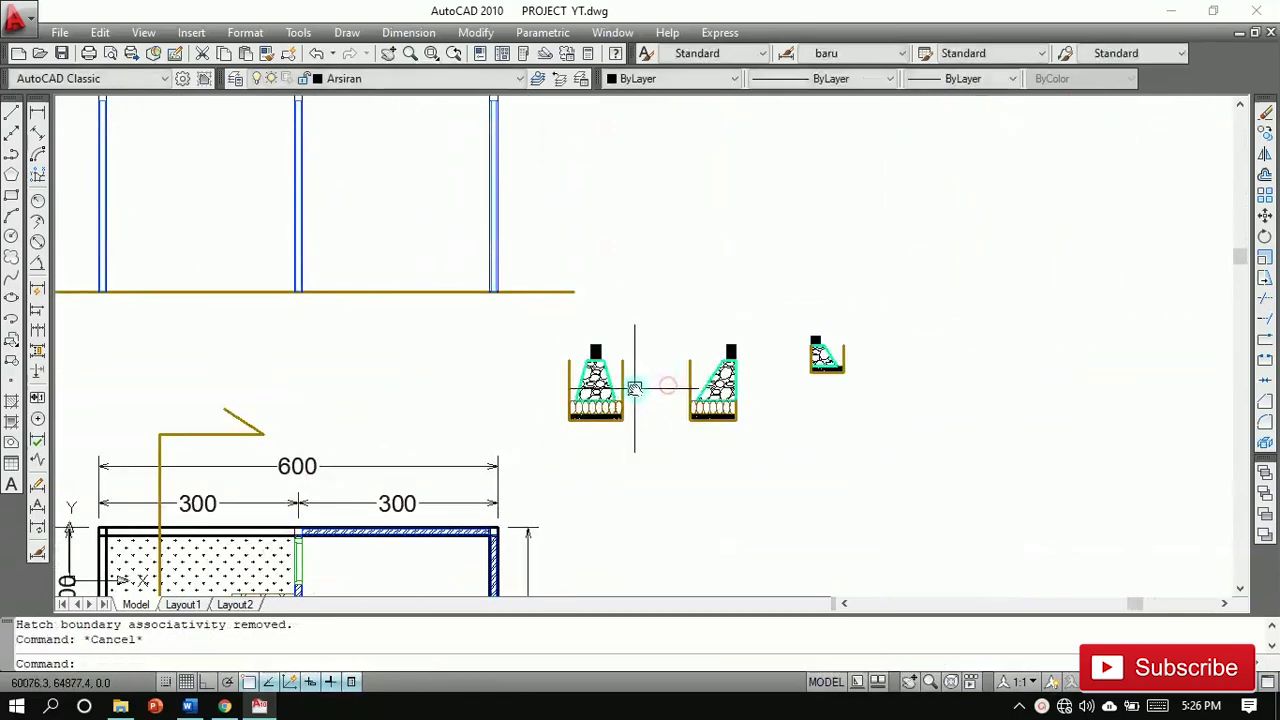
Step: Copy the symmetric beam and foundation detail by its top midpoint to the base of the left section's middle wall
{"action": "scroll", "coordinate": [634, 388], "scroll_direction": "up", "scroll_amount": 2}
{"action": "middle_click_drag", "start_coordinate": [680, 479], "coordinate": [923, 489]}
{"action": "type", "text": "co"}
{"action": "key", "text": "Return"}
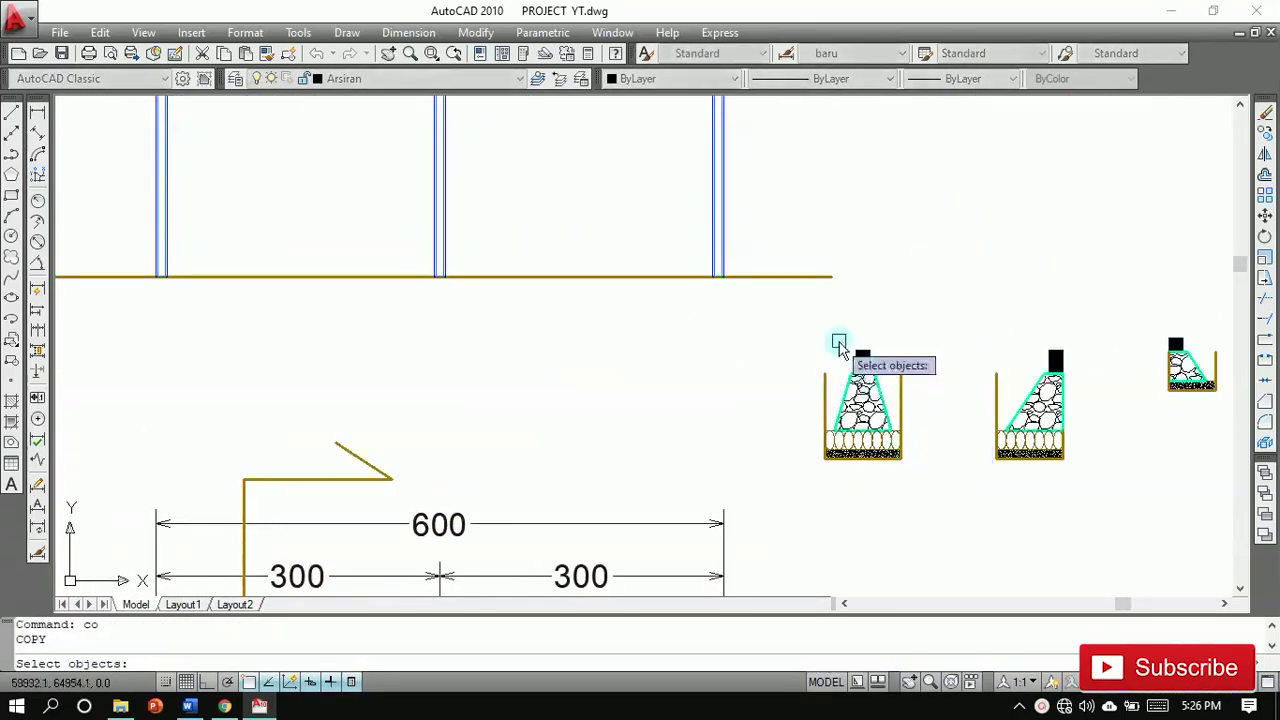
{"action": "left_click", "coordinate": [760, 309]}
{"action": "left_click", "coordinate": [946, 507]}
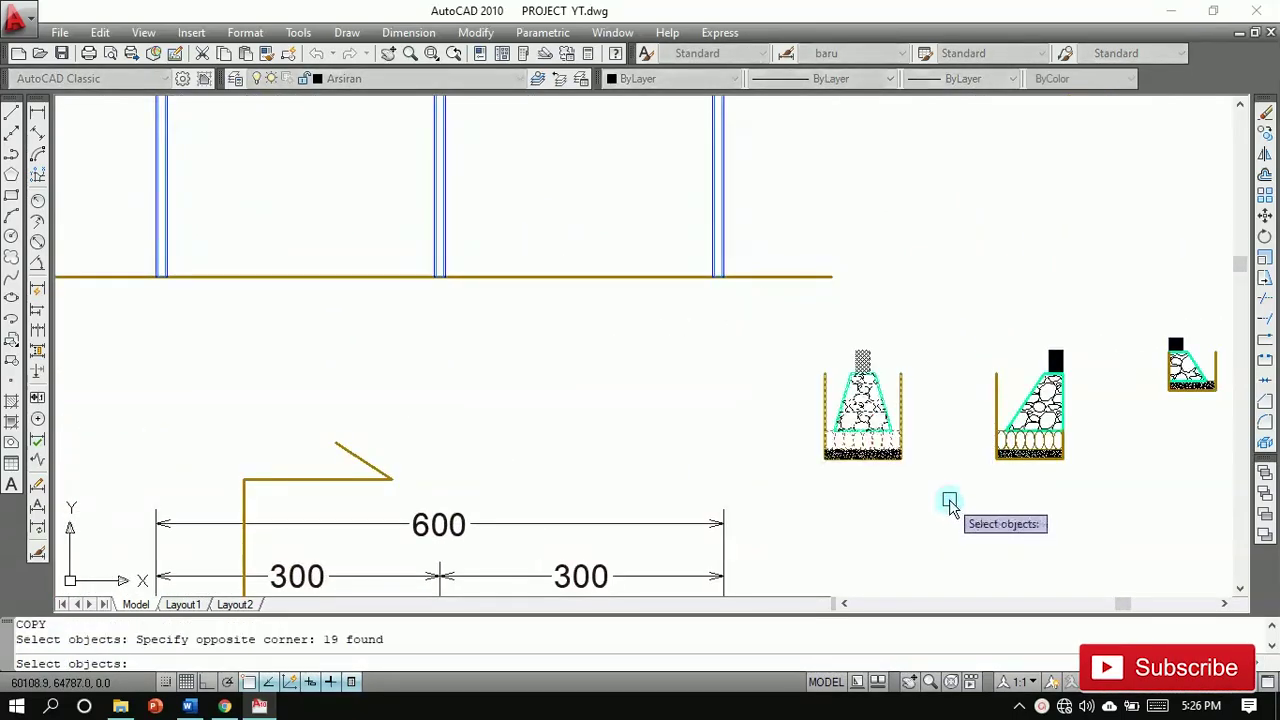
{"action": "scroll", "coordinate": [855, 340], "scroll_direction": "up", "scroll_amount": 3}
{"action": "key", "text": "Return"}
{"action": "left_click", "coordinate": [868, 372]}
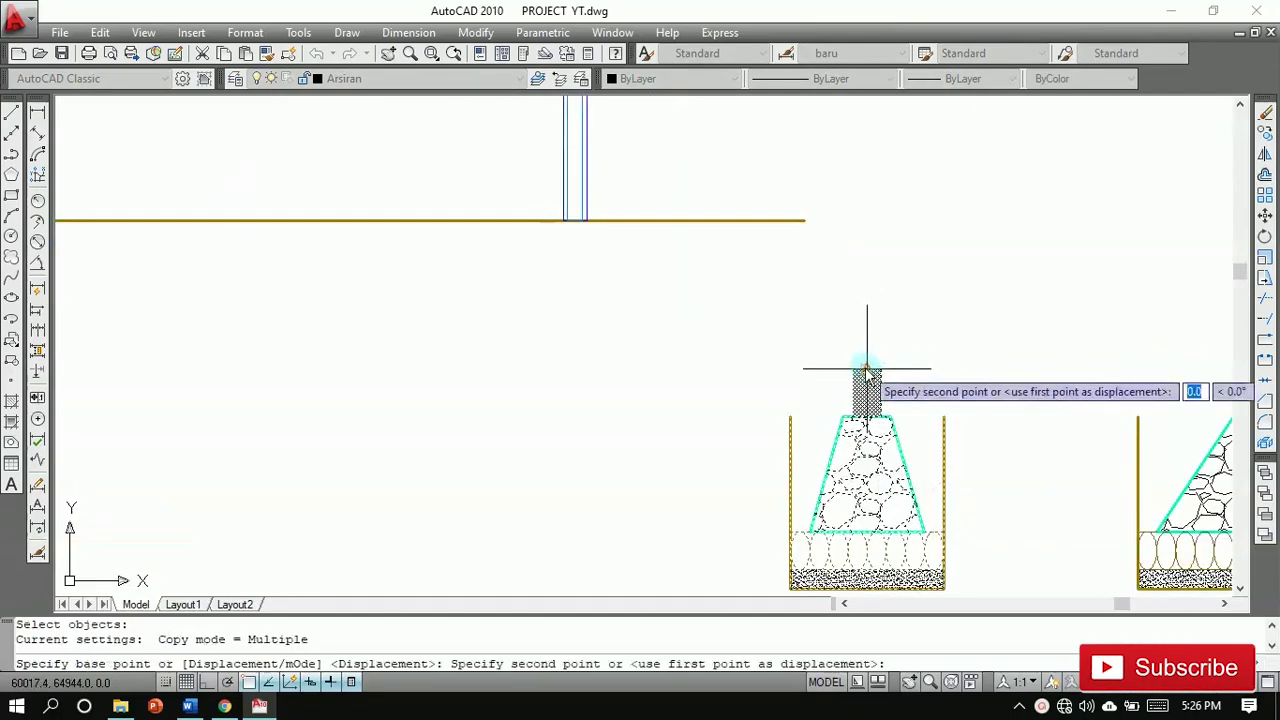
{"action": "scroll", "coordinate": [860, 372], "scroll_direction": "down", "scroll_amount": 3}
{"action": "scroll", "coordinate": [336, 290], "scroll_direction": "up", "scroll_amount": 3}
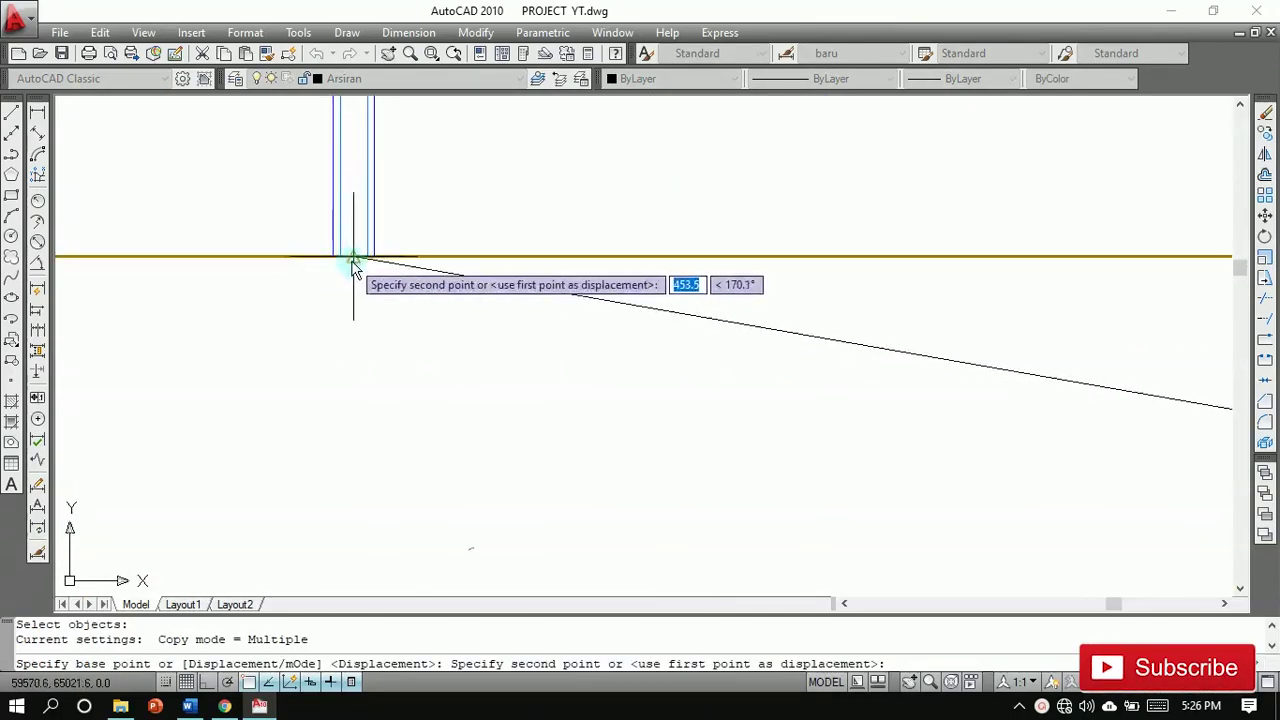
{"action": "left_click", "coordinate": [353, 259]}
{"action": "key", "text": "Escape"}
Step: Copy the large one-sided foundation detail by its beam's top right corner to the outer base corner of the left section's right wall
{"action": "scroll", "coordinate": [457, 305], "scroll_direction": "down", "scroll_amount": 4}
{"action": "middle_click_drag", "start_coordinate": [1108, 427], "coordinate": [928, 407]}
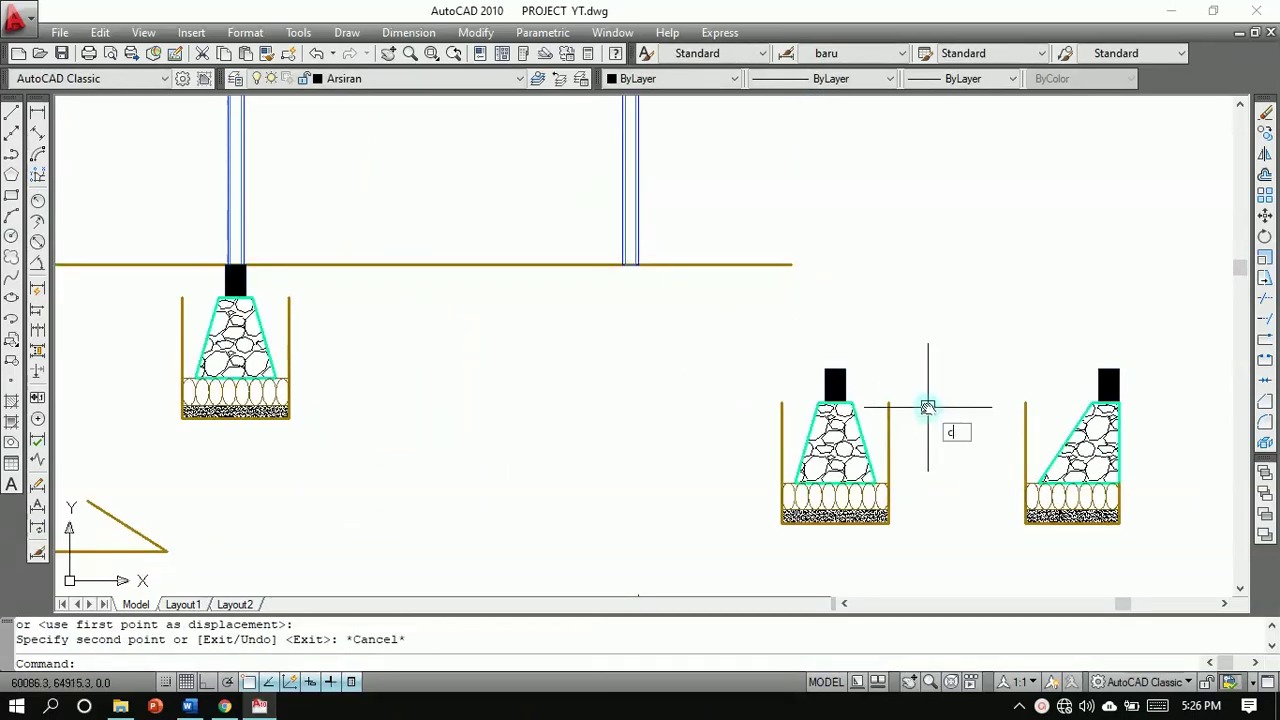
{"action": "key", "text": "Return"}
{"action": "scroll", "coordinate": [1031, 353], "scroll_direction": "down", "scroll_amount": 2}
{"action": "left_click", "coordinate": [992, 329]}
{"action": "left_click", "coordinate": [1118, 493]}
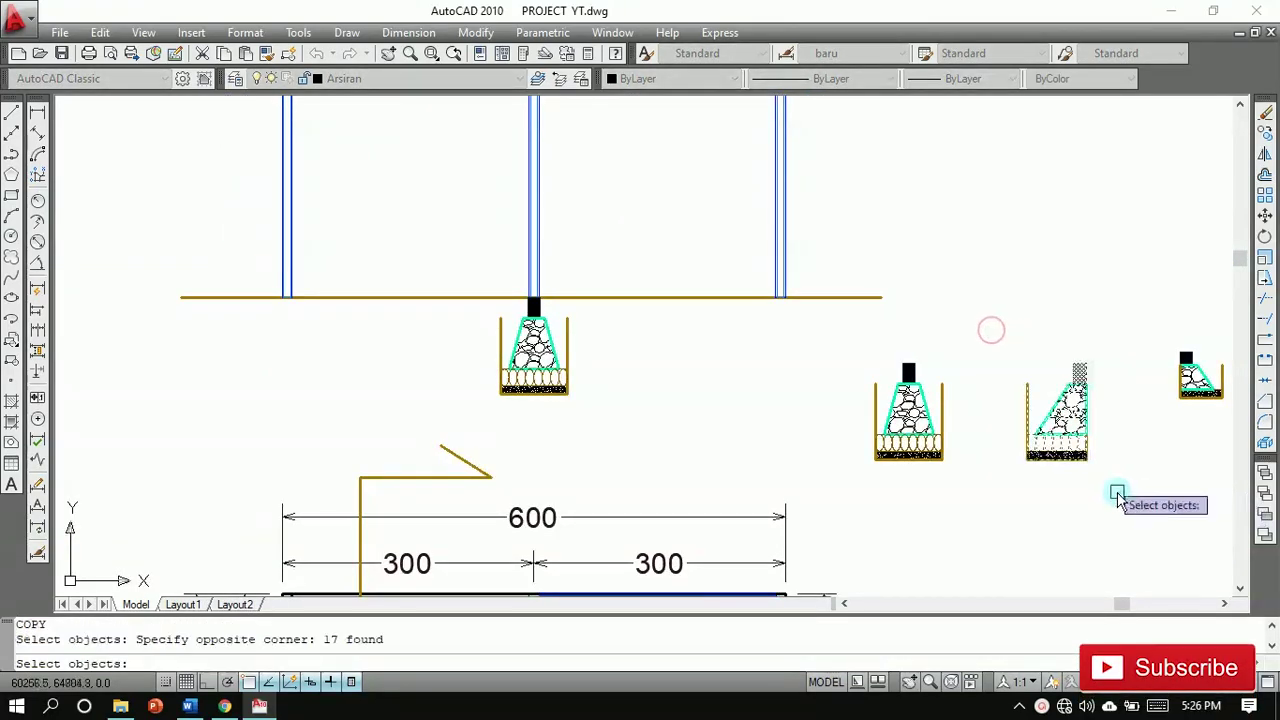
{"action": "scroll", "coordinate": [1086, 376], "scroll_direction": "up", "scroll_amount": 3}
{"action": "key", "text": "Return"}
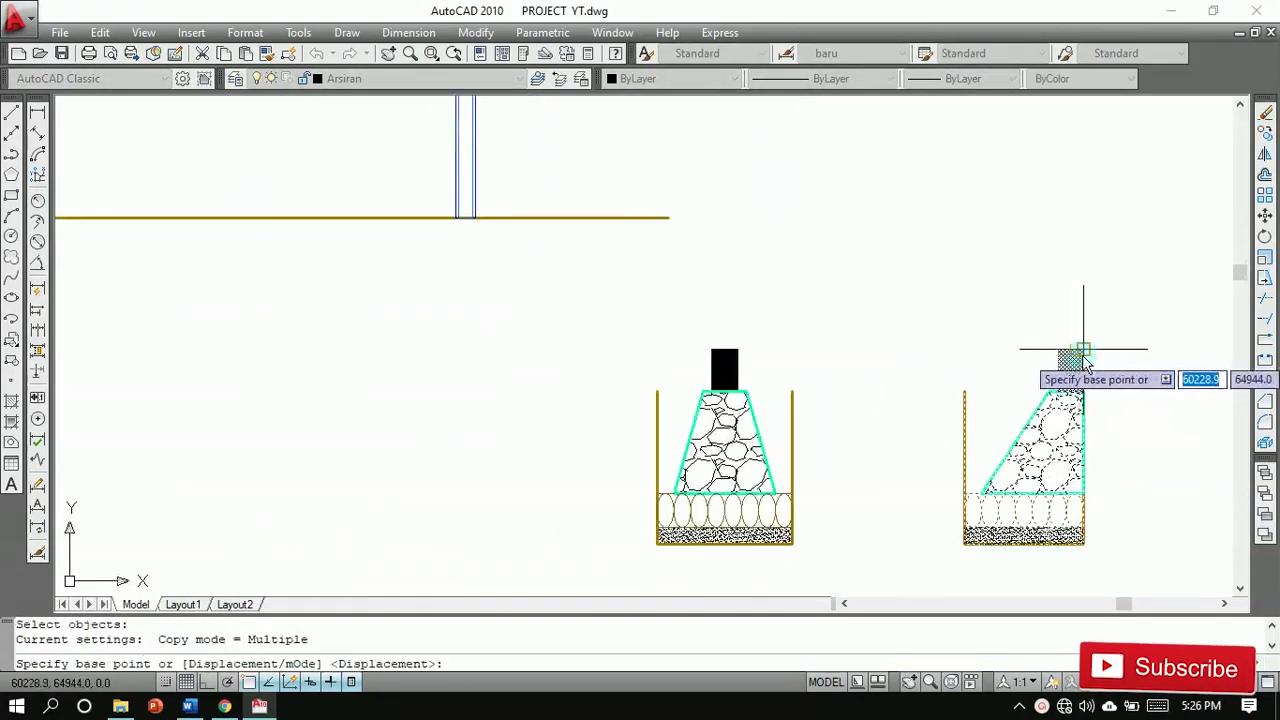
{"action": "left_click", "coordinate": [1083, 352]}
{"action": "scroll", "coordinate": [440, 250], "scroll_direction": "up", "scroll_amount": 3}
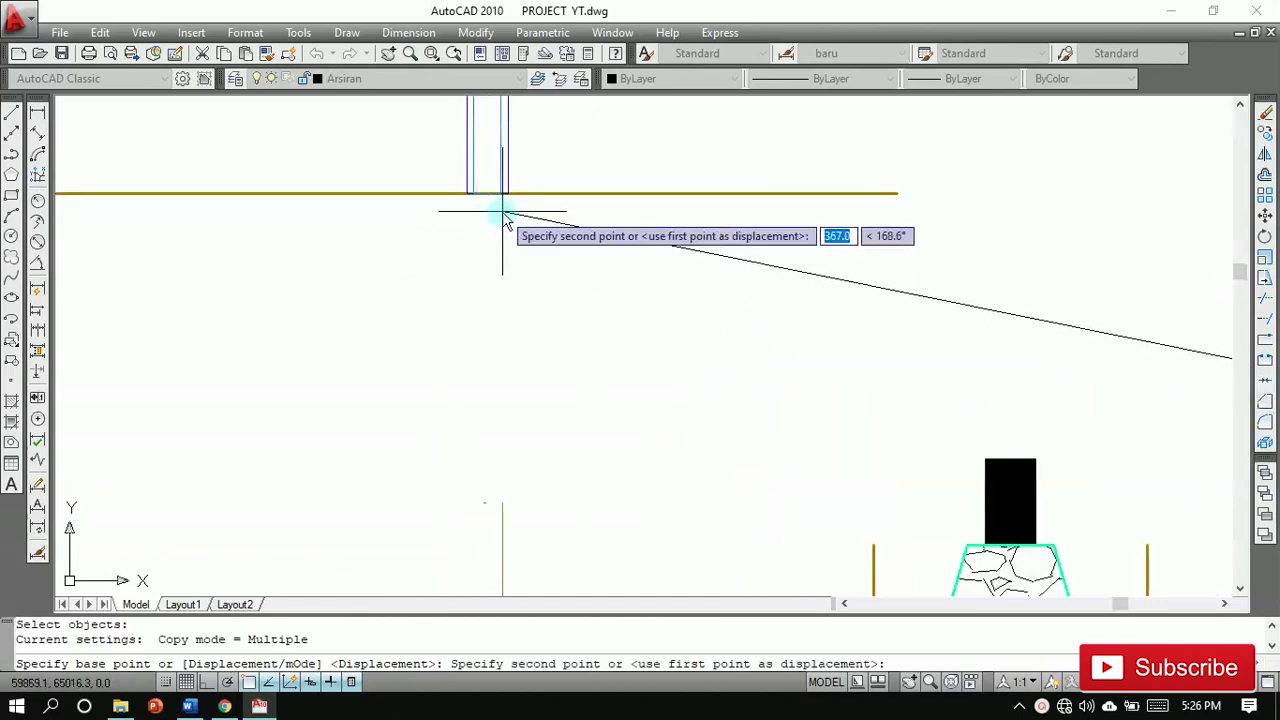
{"action": "left_click", "coordinate": [508, 193]}
{"action": "key", "text": "Escape"}
Step: Erase the long horizontal ground line under the left section's walls
{"action": "scroll", "coordinate": [534, 254], "scroll_direction": "down", "scroll_amount": 4}
{"action": "middle_click_drag", "start_coordinate": [532, 254], "coordinate": [808, 328]}
{"action": "scroll", "coordinate": [632, 242], "scroll_direction": "down", "scroll_amount": 2}
{"action": "middle_click_drag", "start_coordinate": [629, 240], "coordinate": [643, 351]}
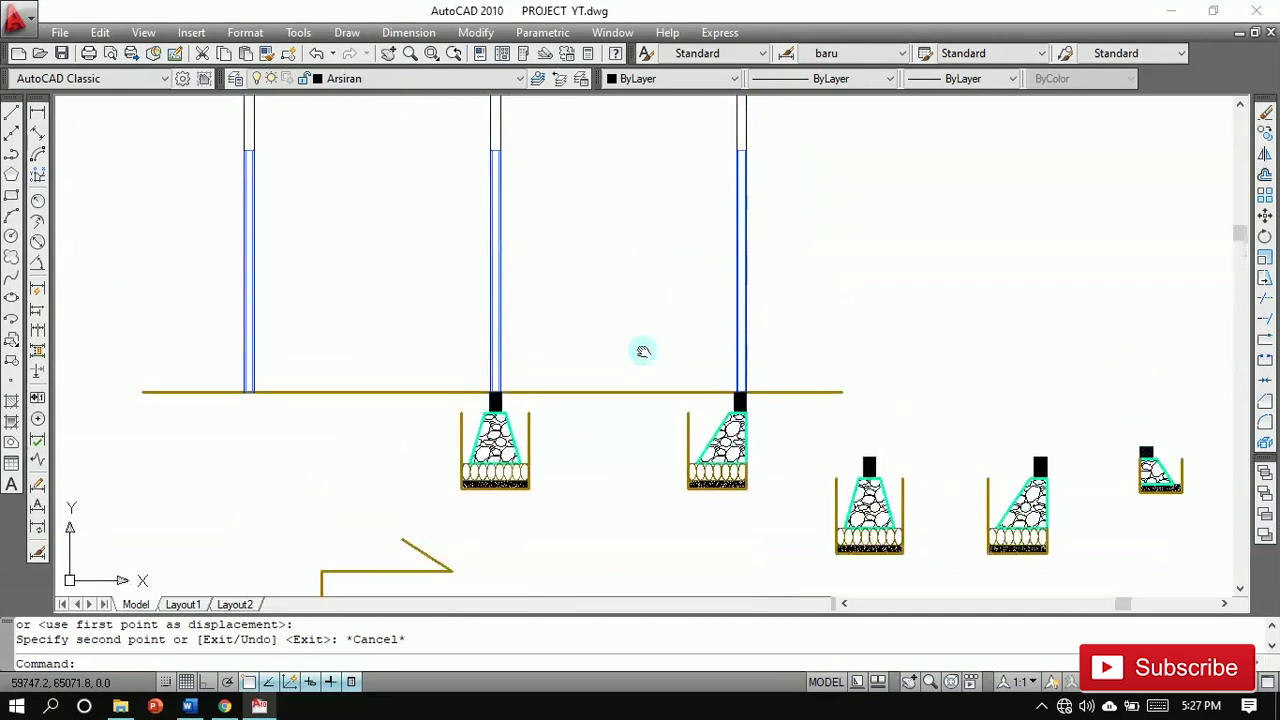
{"action": "type", "text": "e"}
{"action": "key", "text": "Return"}
{"action": "left_click", "coordinate": [617, 418]}
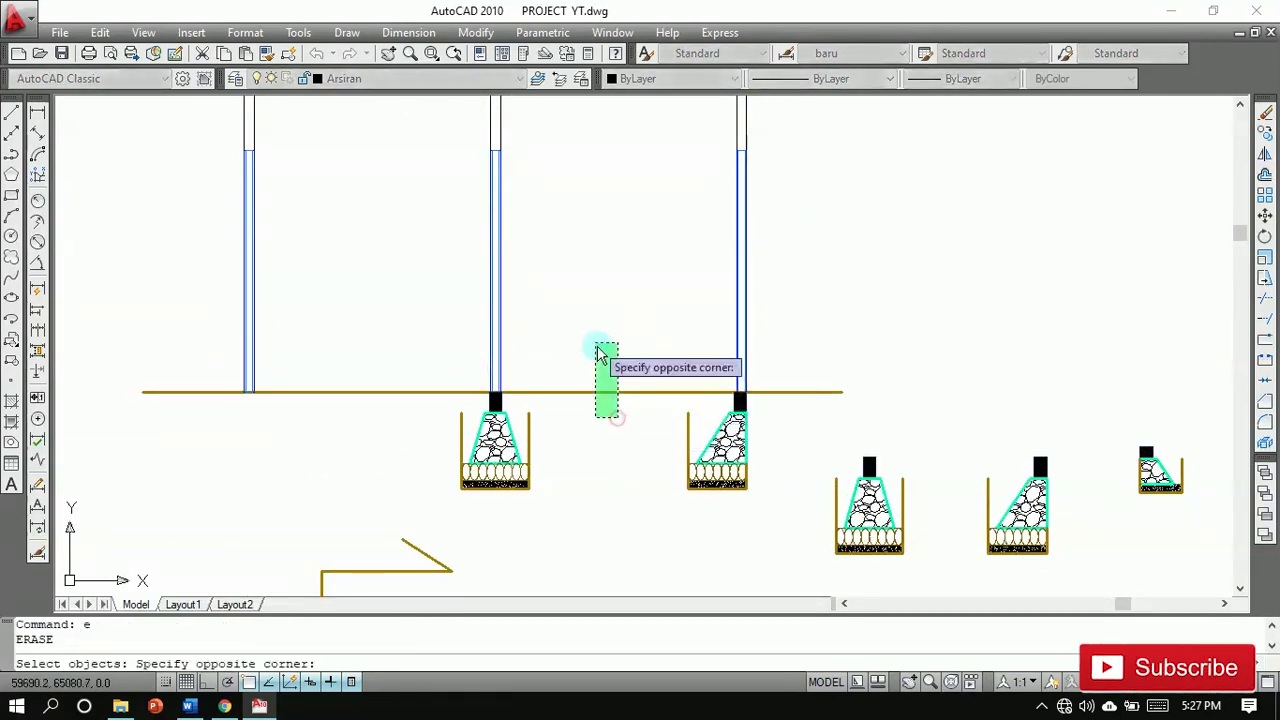
{"action": "left_click", "coordinate": [593, 340]}
{"action": "key", "text": "Return"}
Step: Erase the black vertical projection lines above the left section's three wall segments
{"action": "middle_click_drag", "start_coordinate": [614, 309], "coordinate": [640, 386]}
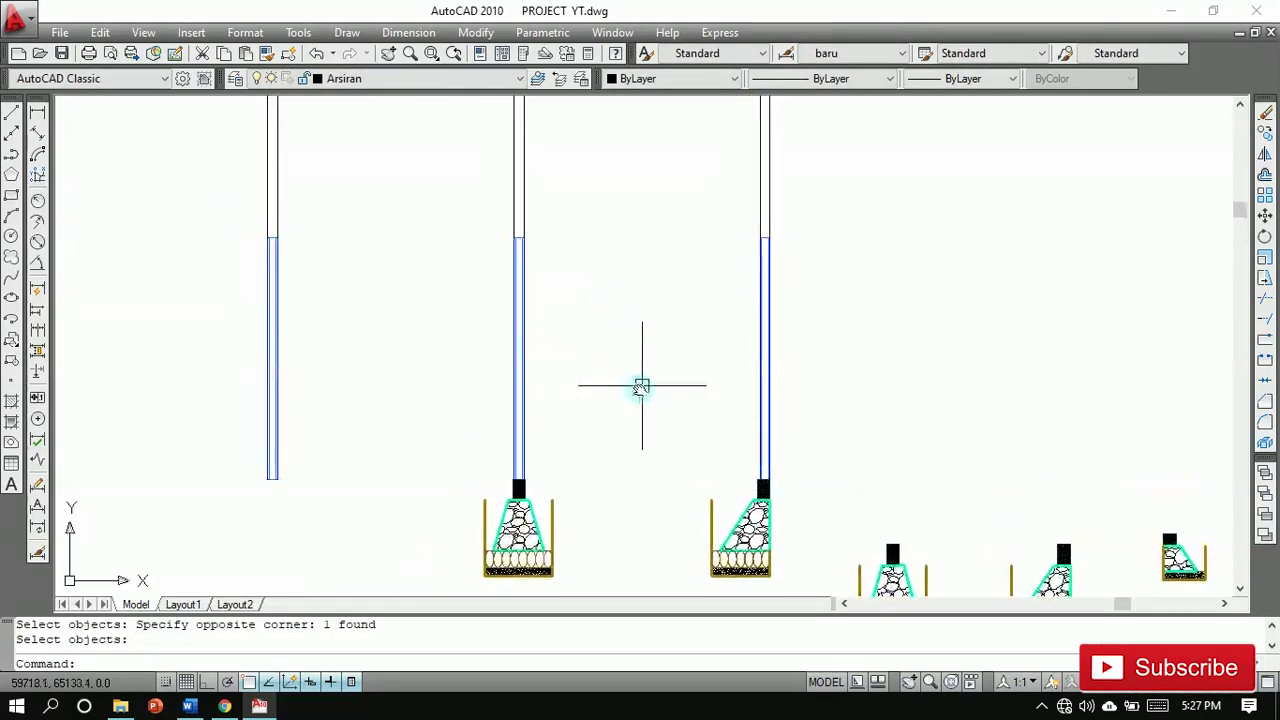
{"action": "key", "text": "Return"}
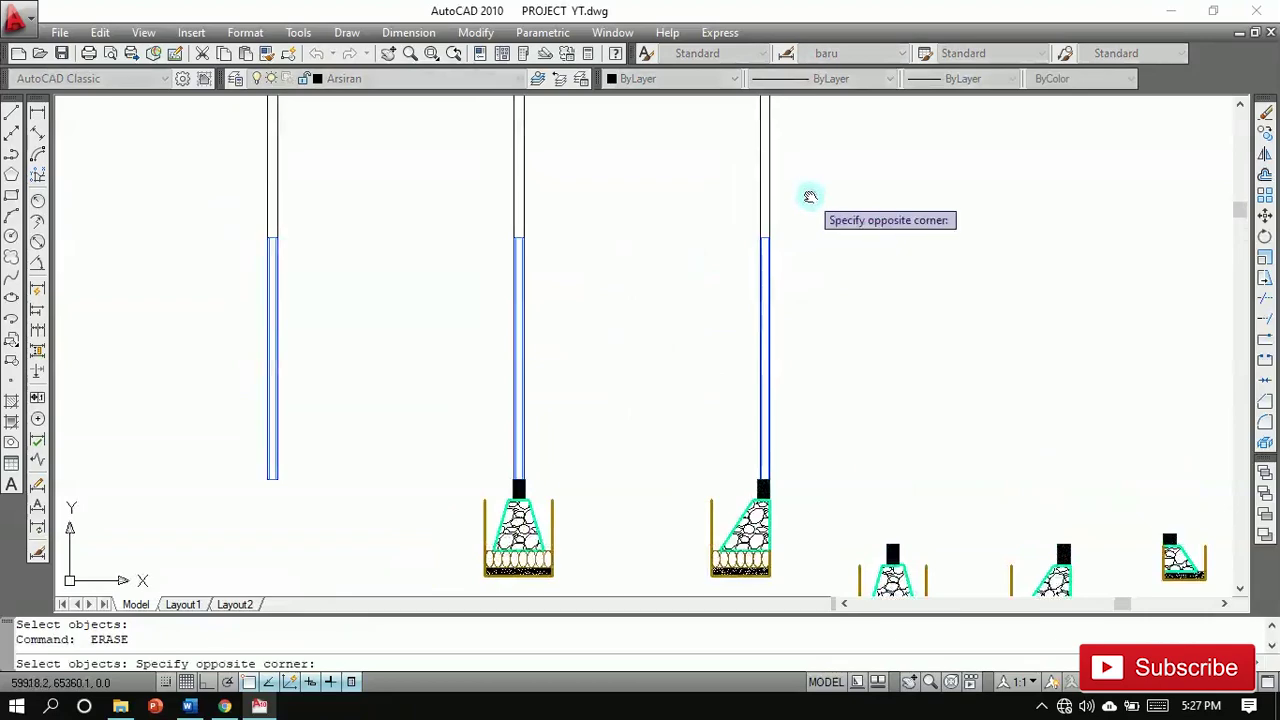
{"action": "left_click", "coordinate": [228, 155]}
{"action": "key", "text": "Return"}
Step: Make garis muka tanah the current layer and draw a line joining the facing upper corners of the middle and right foundation trenches
{"action": "scroll", "coordinate": [646, 523], "scroll_direction": "up", "scroll_amount": 3}
{"action": "middle_click_drag", "start_coordinate": [646, 523], "coordinate": [592, 430]}
{"action": "type", "text": "l"}
{"action": "key", "text": "Return"}
{"action": "key", "text": "Escape"}
{"action": "left_click", "coordinate": [473, 78]}
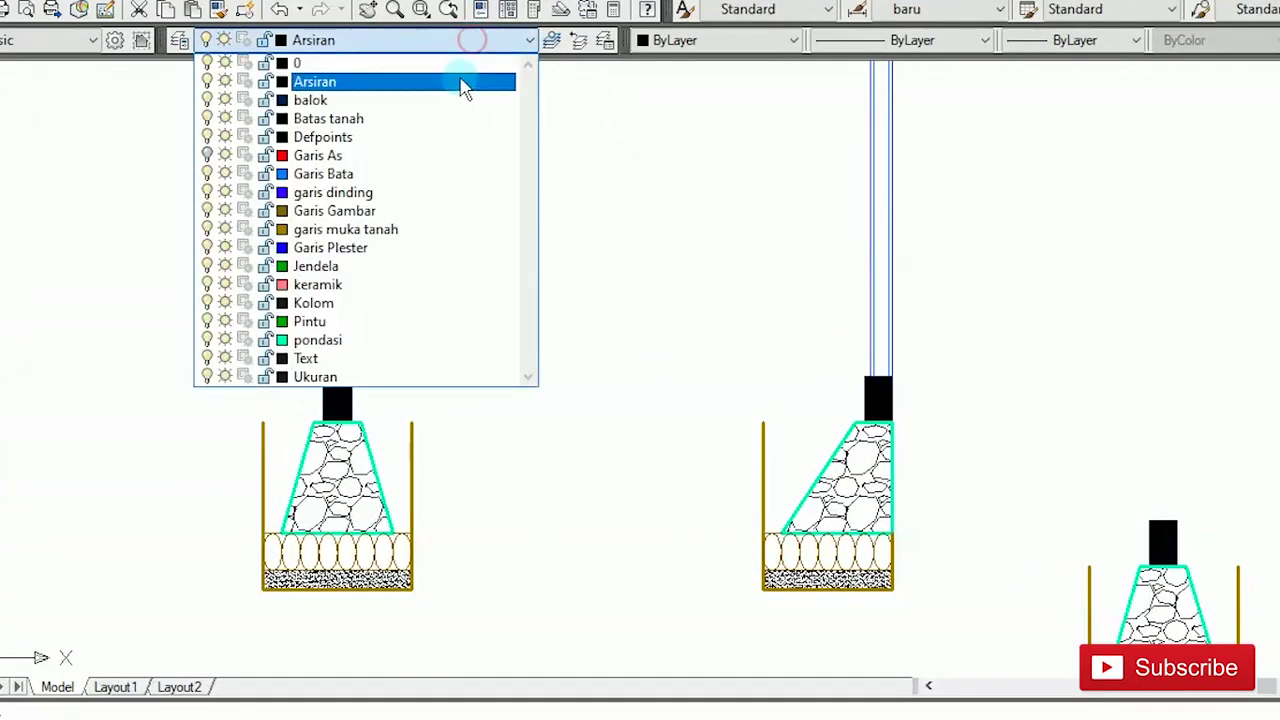
{"action": "left_click", "coordinate": [440, 231]}
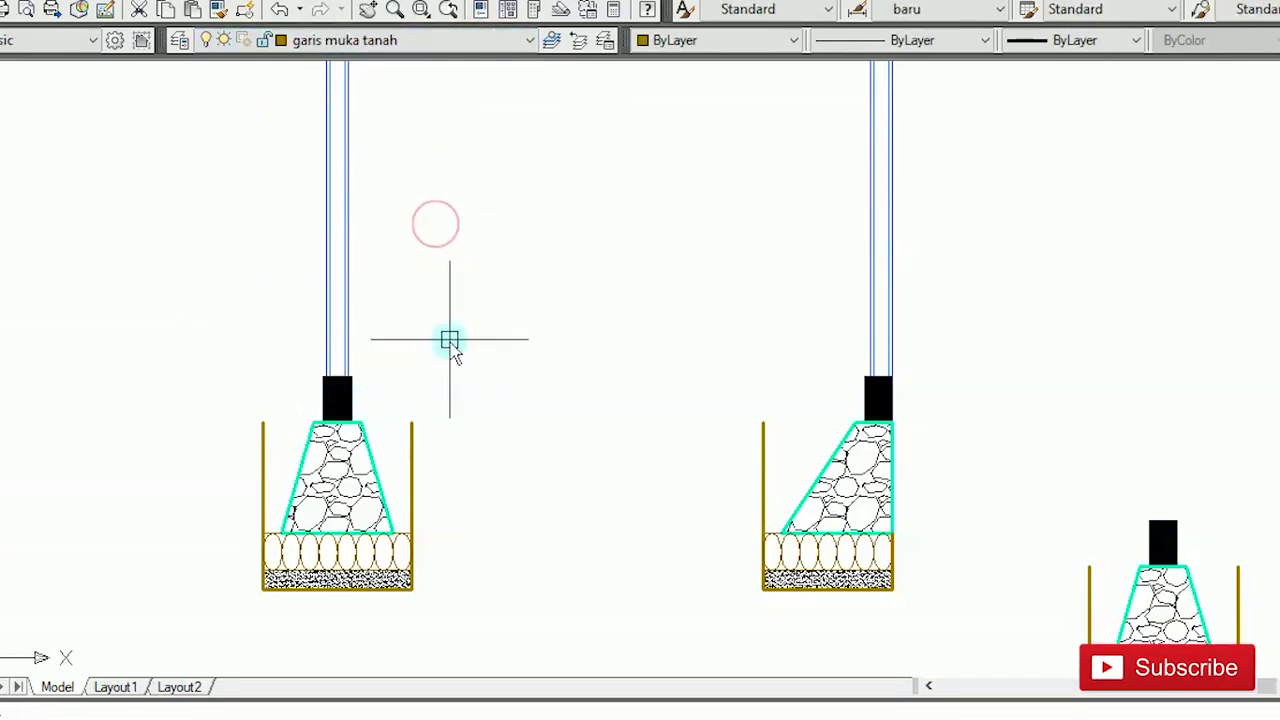
{"action": "key", "text": "Return"}
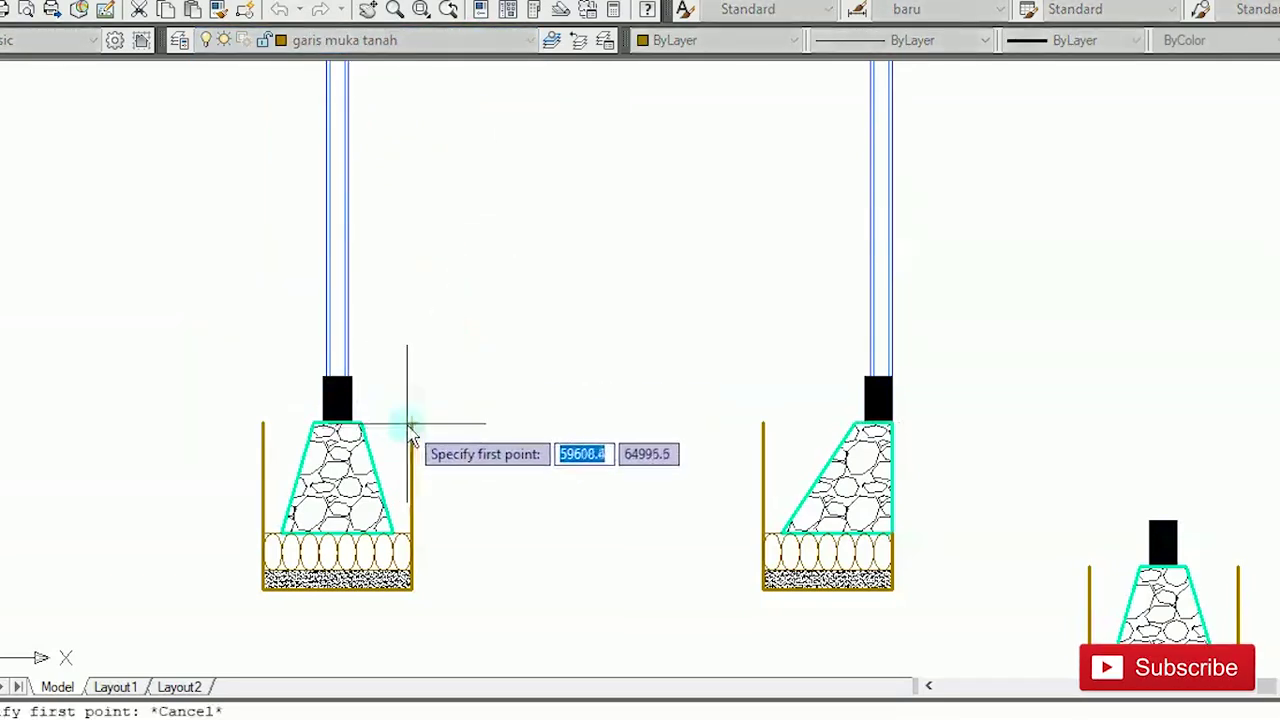
{"action": "left_click", "coordinate": [411, 423]}
{"action": "left_click", "coordinate": [762, 423]}
{"action": "key", "text": "Escape"}
Step: Offset the line between the two foundation trenches upward by 20
{"action": "scroll", "coordinate": [798, 384], "scroll_direction": "up", "scroll_amount": 2}
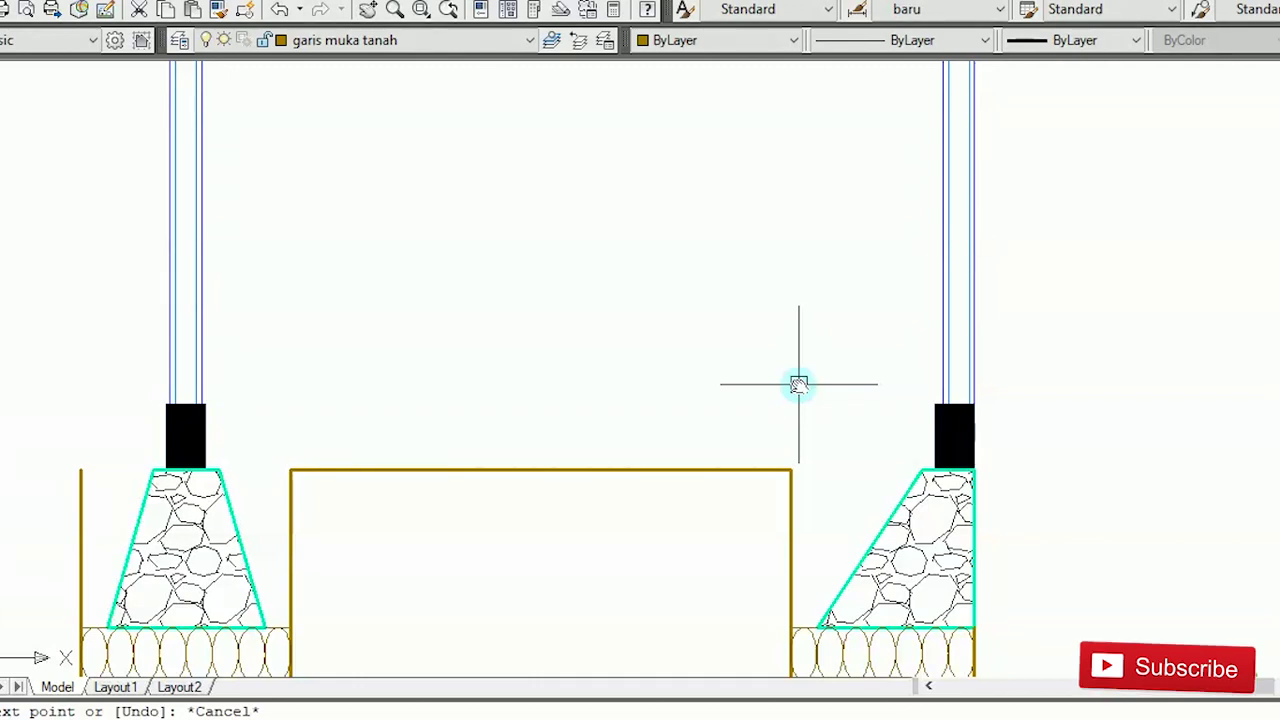
{"action": "key", "text": "Return"}
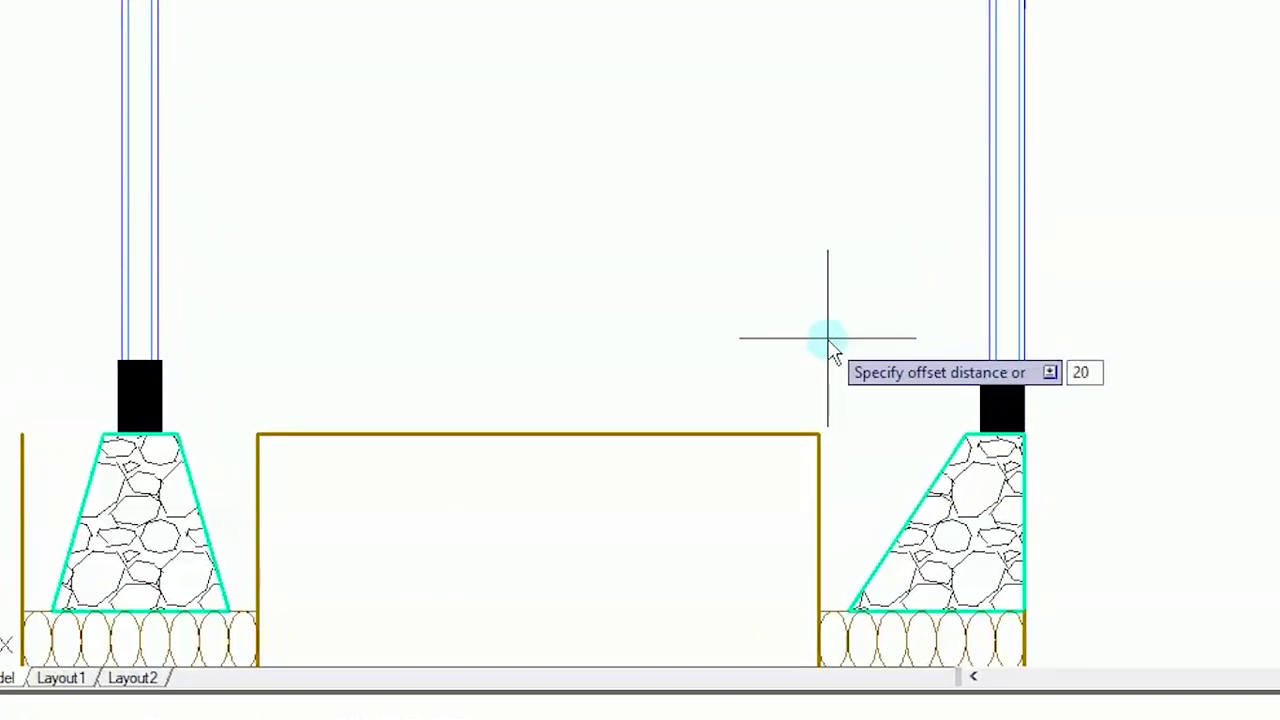
{"action": "type", "text": "20"}
{"action": "key", "text": "Return"}
{"action": "left_click", "coordinate": [740, 433]}
{"action": "left_click", "coordinate": [744, 330]}
{"action": "key", "text": "Return"}
Step: Offset the new upper line between the foundations upward by another 10
{"action": "key", "text": "Return"}
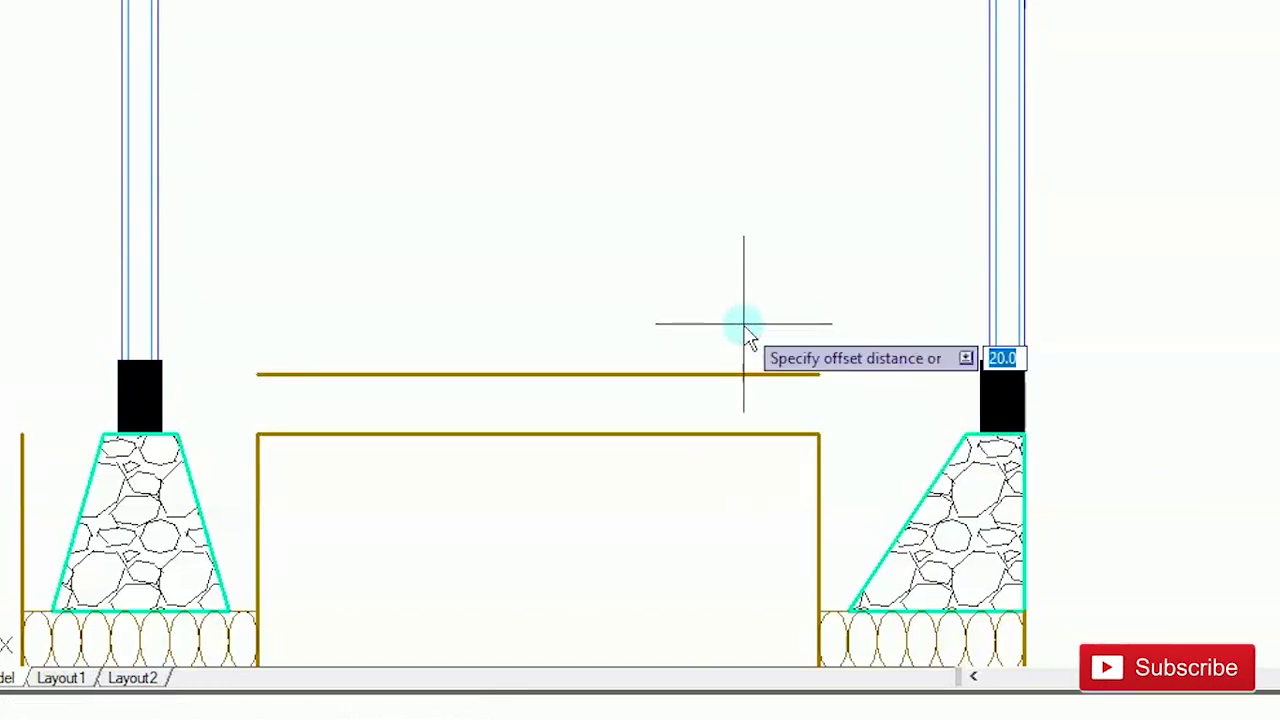
{"action": "type", "text": "10"}
{"action": "key", "text": "Return"}
{"action": "left_click", "coordinate": [743, 374]}
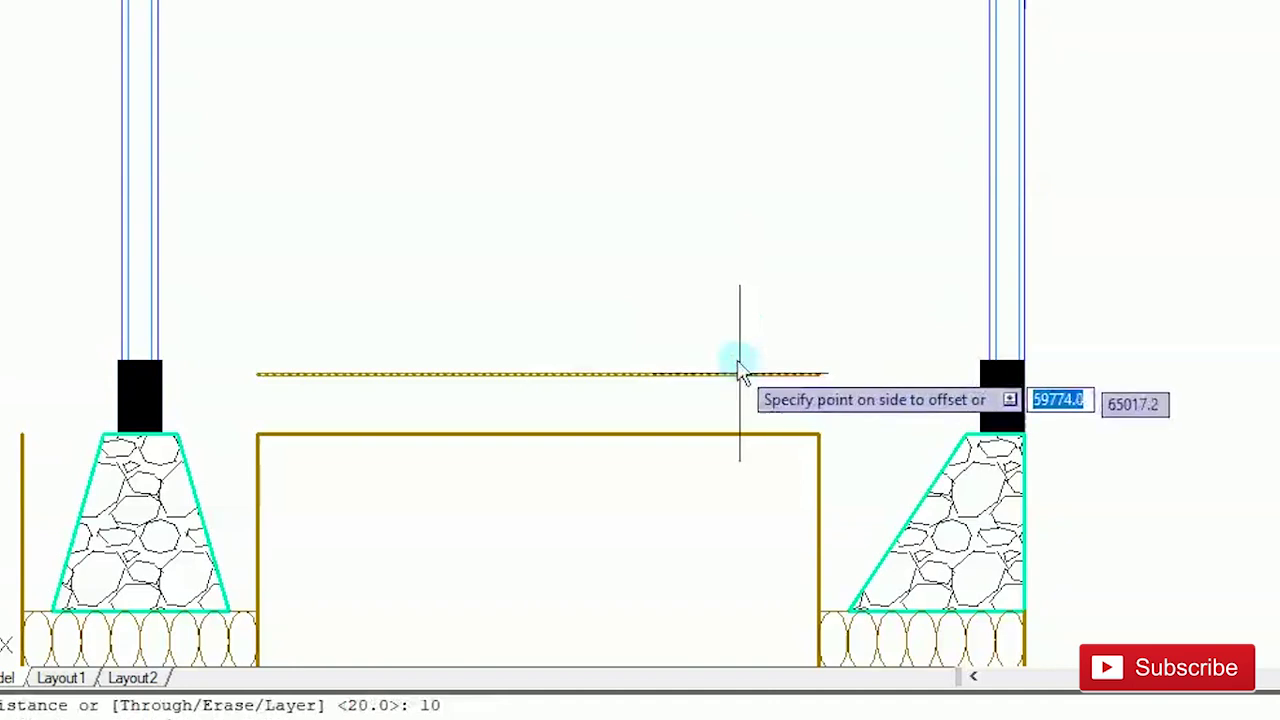
{"action": "left_click", "coordinate": [745, 288]}
{"action": "key", "text": "Return"}
Step: Add a further line above the floor layer lines with an upward offset of 5
{"action": "type", "text": "o"}
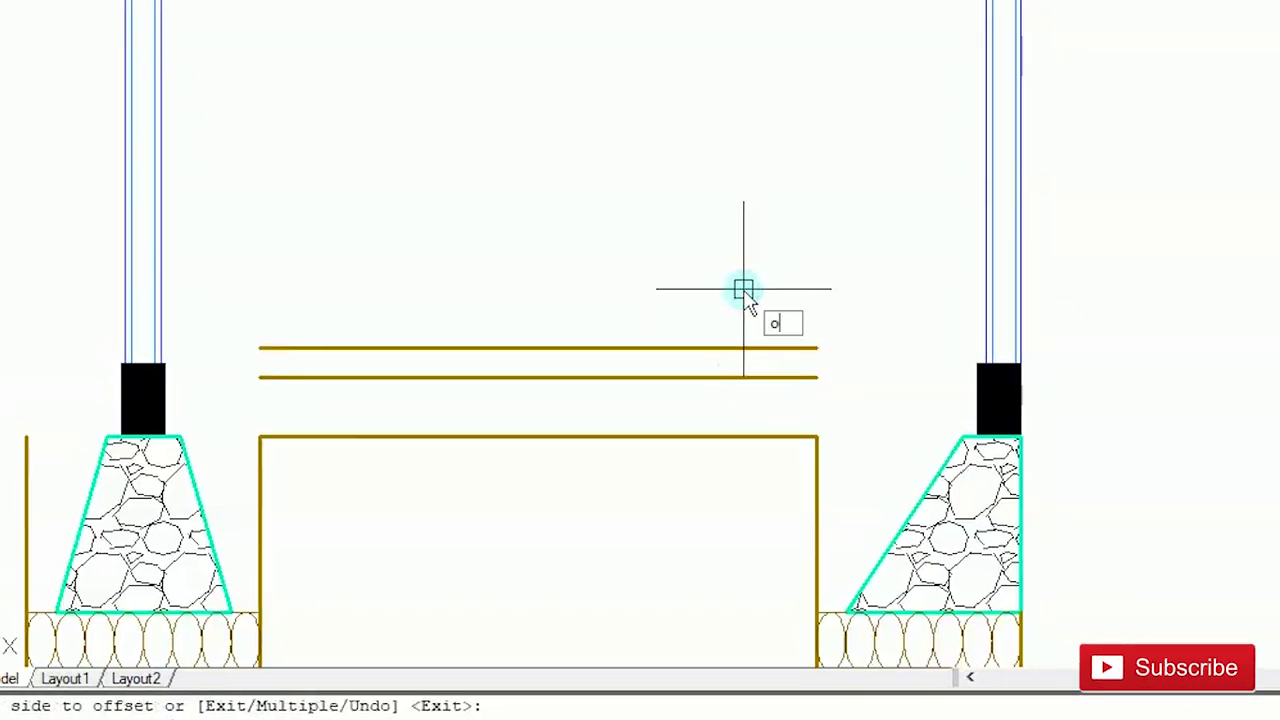
{"action": "key", "text": "Return"}
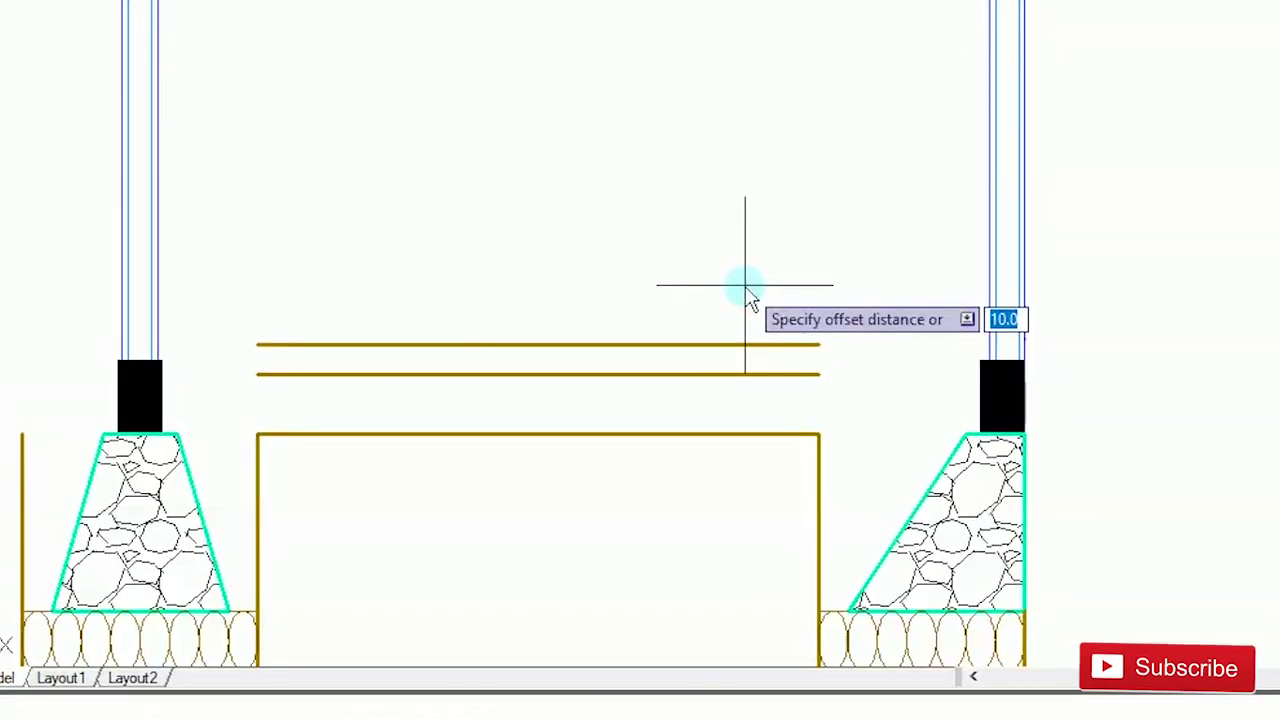
{"action": "type", "text": "5"}
{"action": "key", "text": "Return"}
{"action": "left_click", "coordinate": [720, 344]}
{"action": "left_click", "coordinate": [756, 262]}
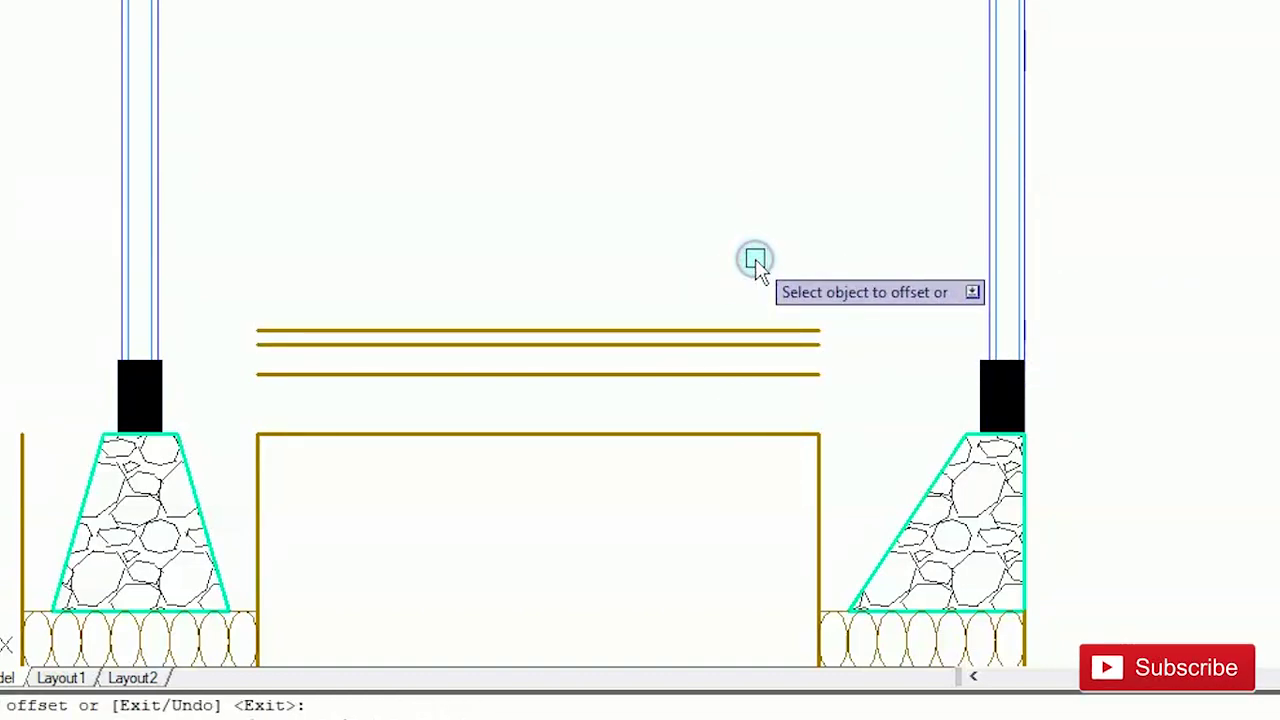
{"action": "key", "text": "Return"}
Step: Offset the topmost floor layer line between the foundations by 3
{"action": "type", "text": "o"}
{"action": "key", "text": "Return"}
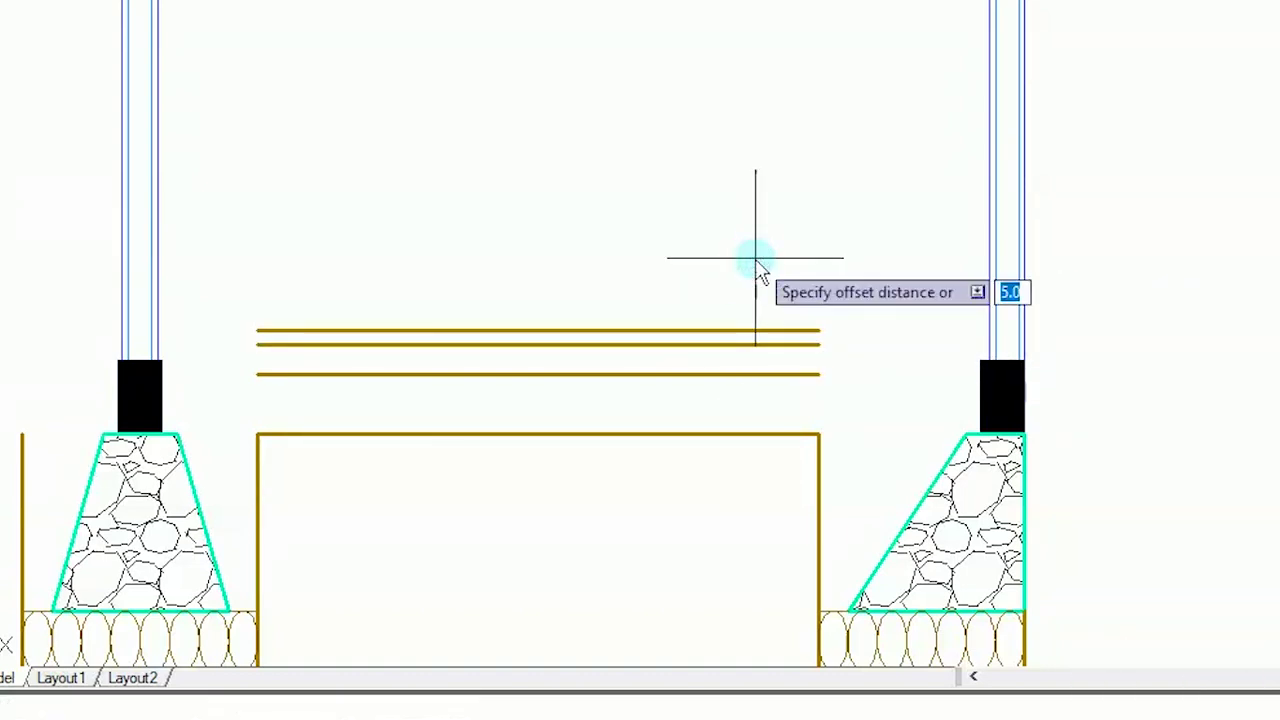
{"action": "type", "text": "3"}
{"action": "key", "text": "Return"}
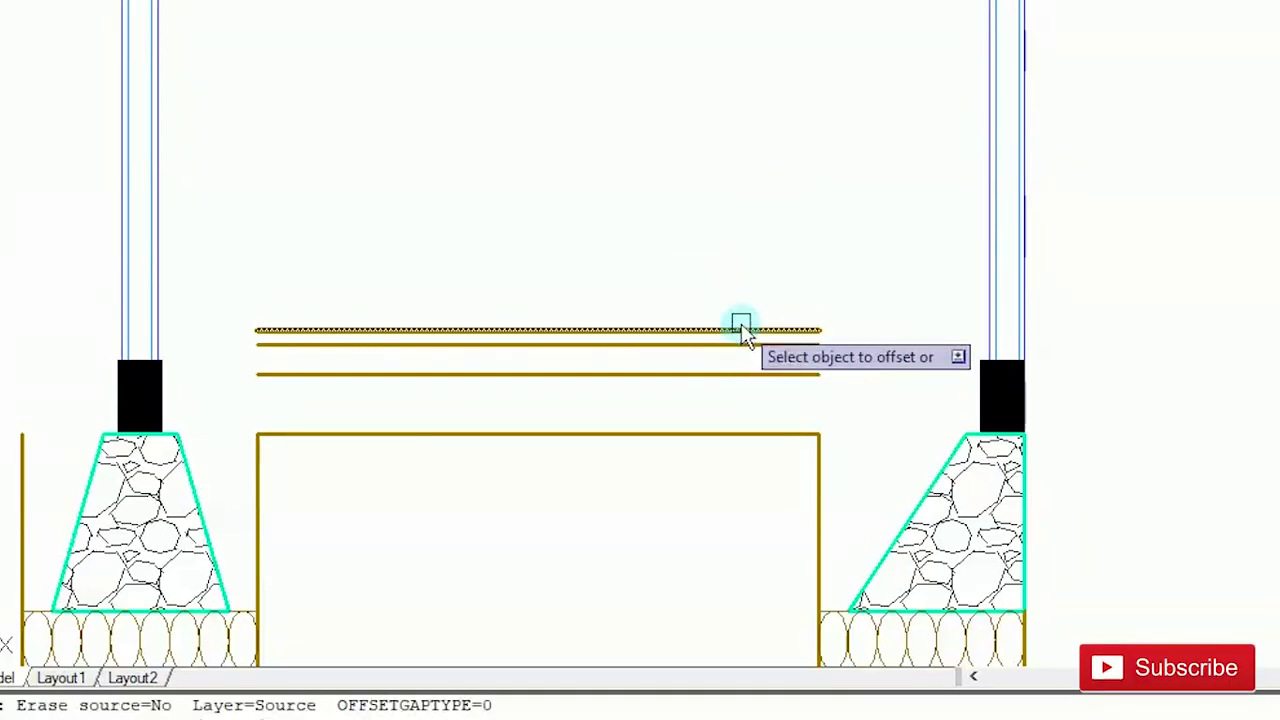
Step: Offset the topmost floor line upward to add another floor layer line
{"action": "left_click", "coordinate": [740, 330]}
{"action": "left_click", "coordinate": [748, 308]}
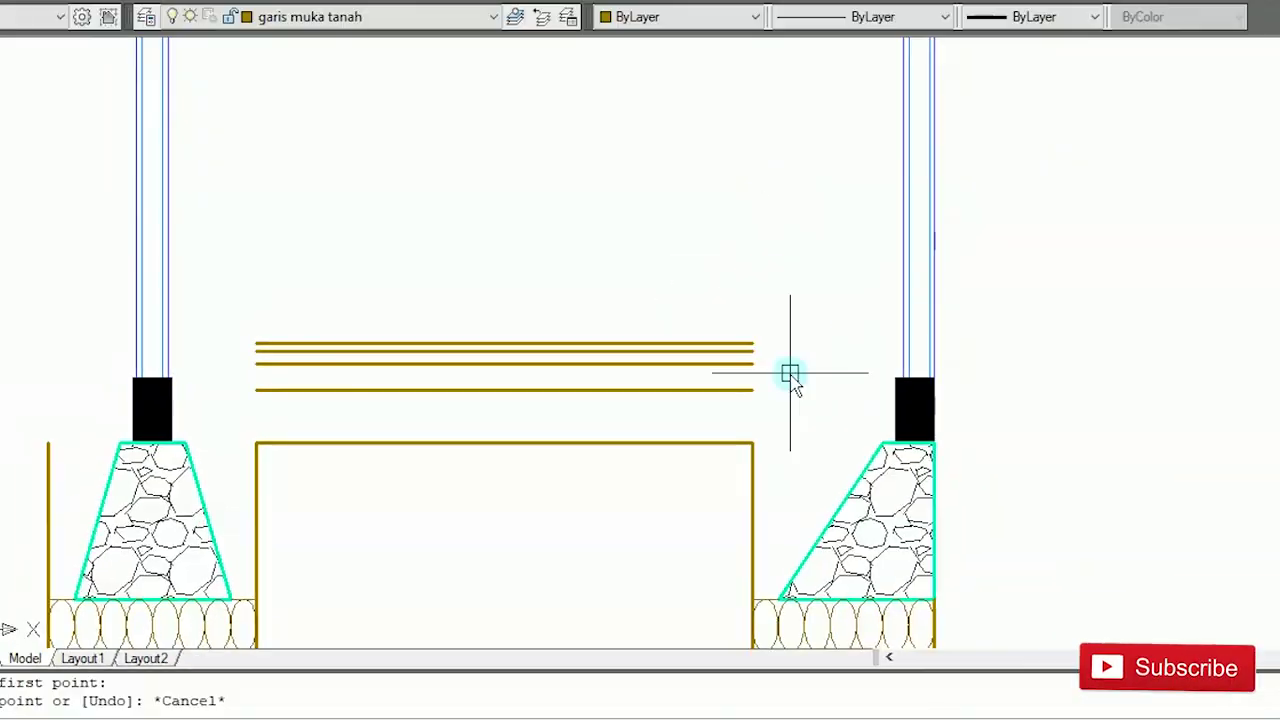
Step: Extend the four horizontal floor layer lines at both ends to meet the walls and sloof beams
{"action": "type", "text": "ex"}
{"action": "key", "text": "Return"}
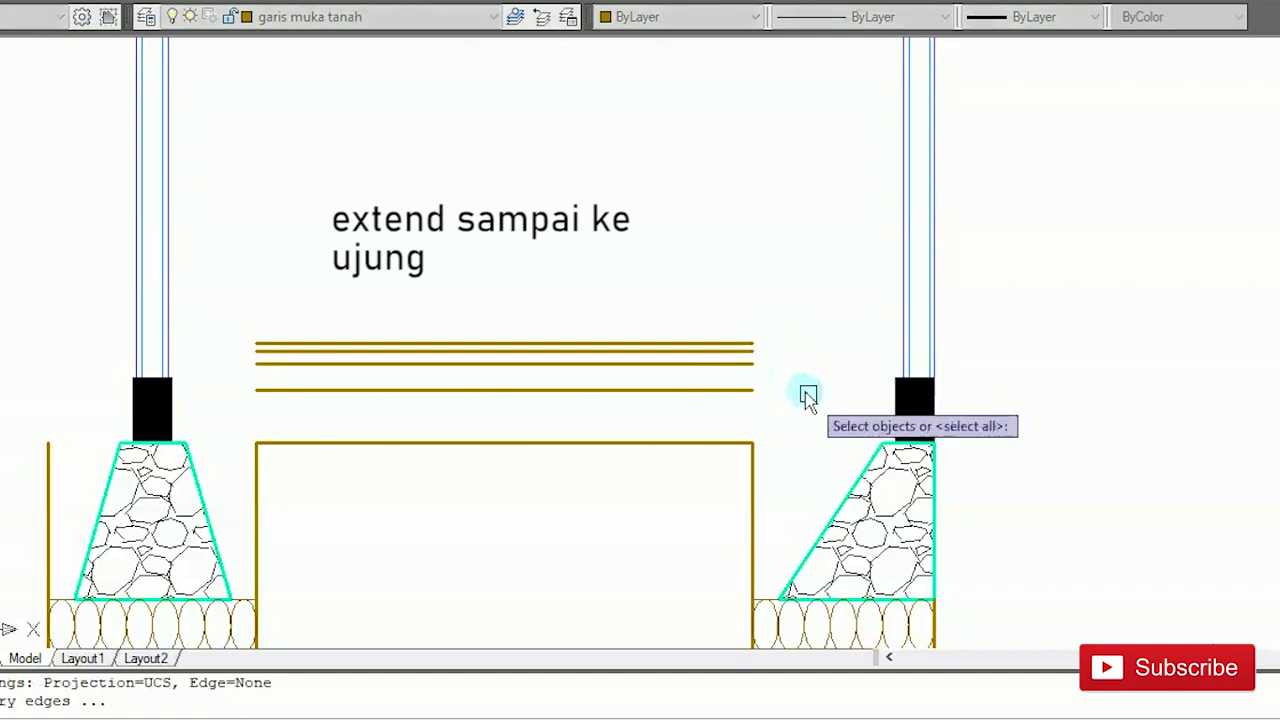
{"action": "key", "text": "Return"}
{"action": "left_click", "coordinate": [805, 413]}
{"action": "left_click", "coordinate": [733, 325]}
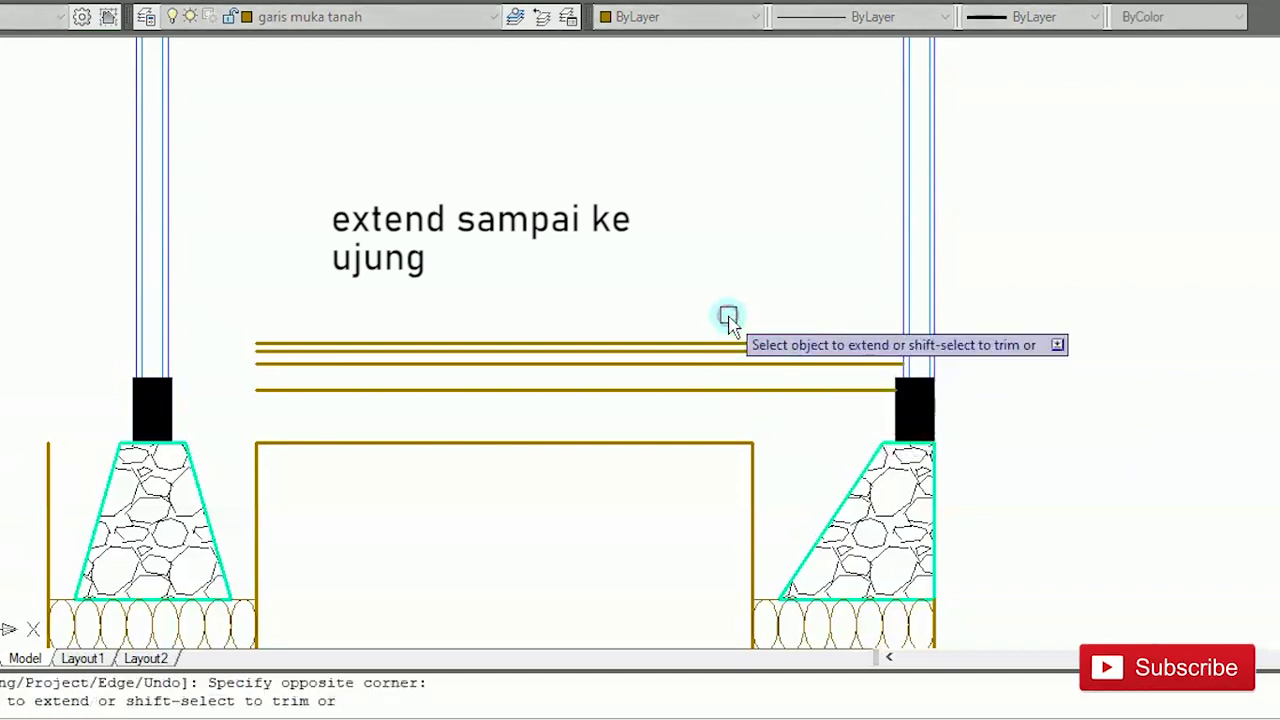
{"action": "key", "text": "Escape"}
{"action": "key", "text": "Return"}
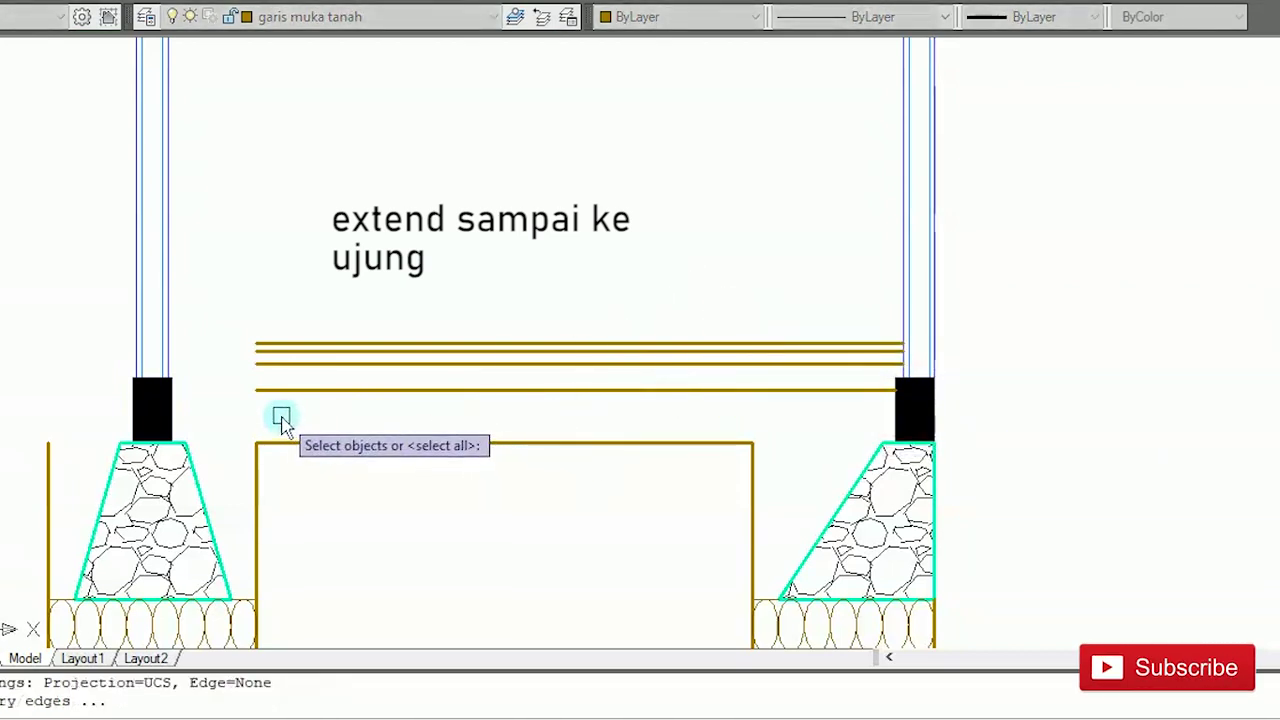
{"action": "key", "text": "Return"}
{"action": "left_click", "coordinate": [280, 417]}
{"action": "left_click", "coordinate": [240, 277]}
{"action": "key", "text": "Escape"}
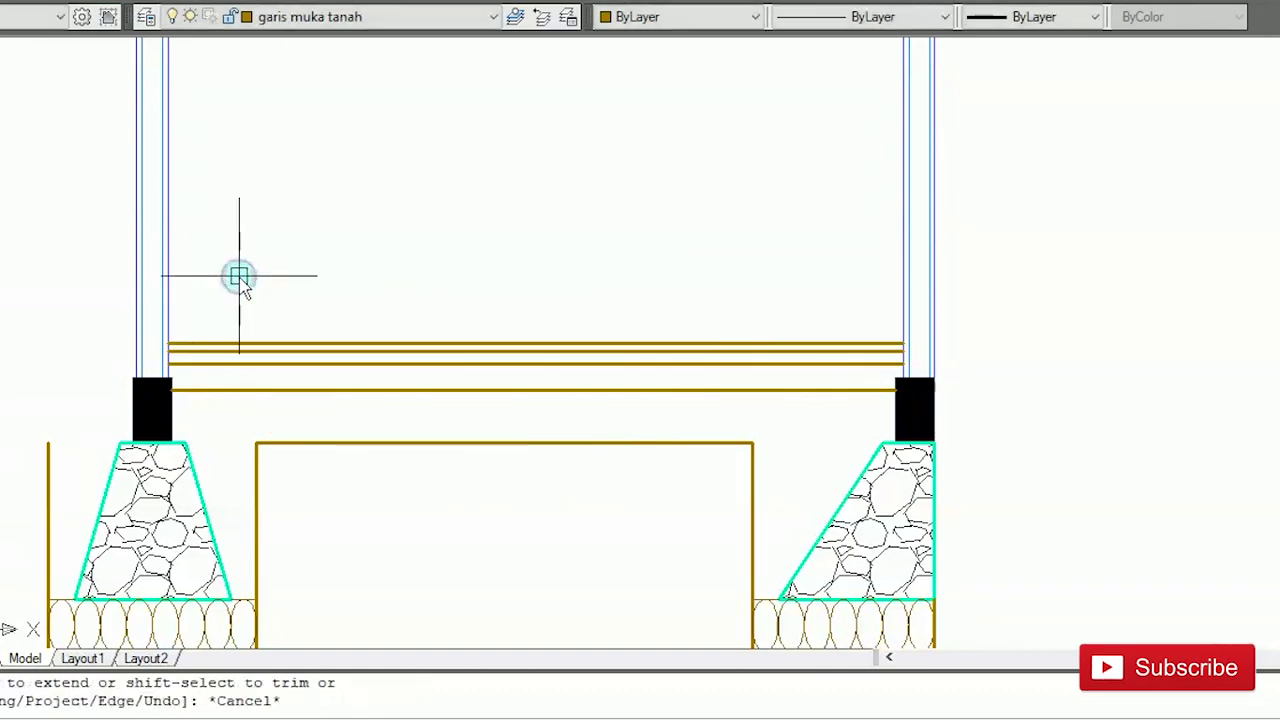
Step: Move the topmost floor line to the keramik layer
{"action": "scroll", "coordinate": [370, 310], "scroll_direction": "down", "scroll_amount": 1}
{"action": "scroll", "coordinate": [400, 331], "scroll_direction": "up", "scroll_amount": 3}
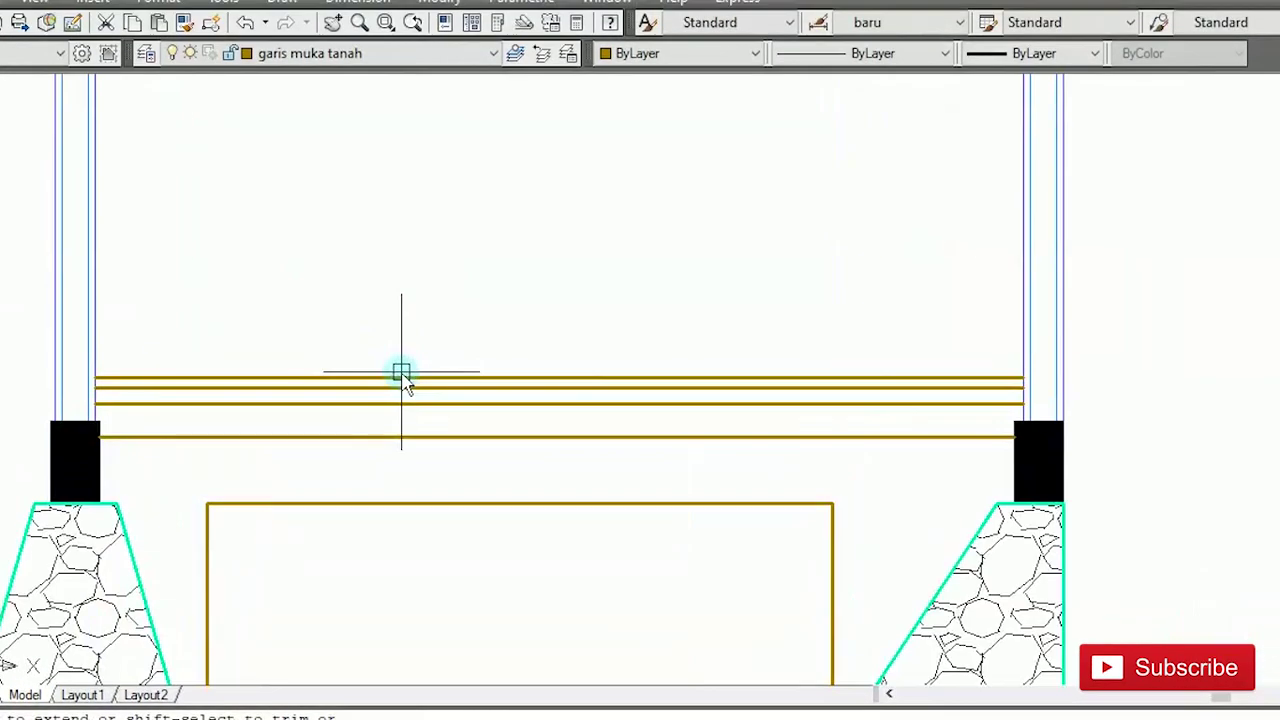
{"action": "left_click", "coordinate": [401, 379]}
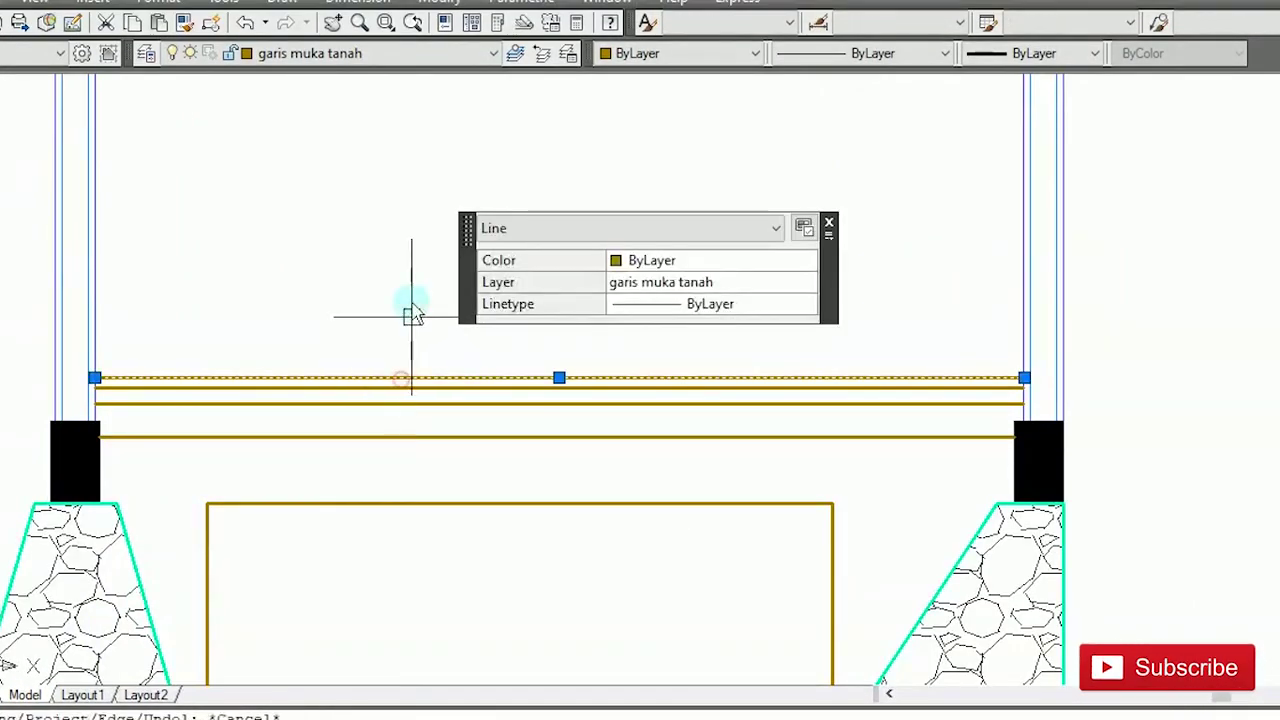
{"action": "left_click", "coordinate": [403, 53]}
{"action": "left_click", "coordinate": [302, 295]}
{"action": "key", "text": "Escape"}
Step: Move the three floor lines below the ceramic line to the Garis Gambar layer
{"action": "left_click", "coordinate": [410, 455]}
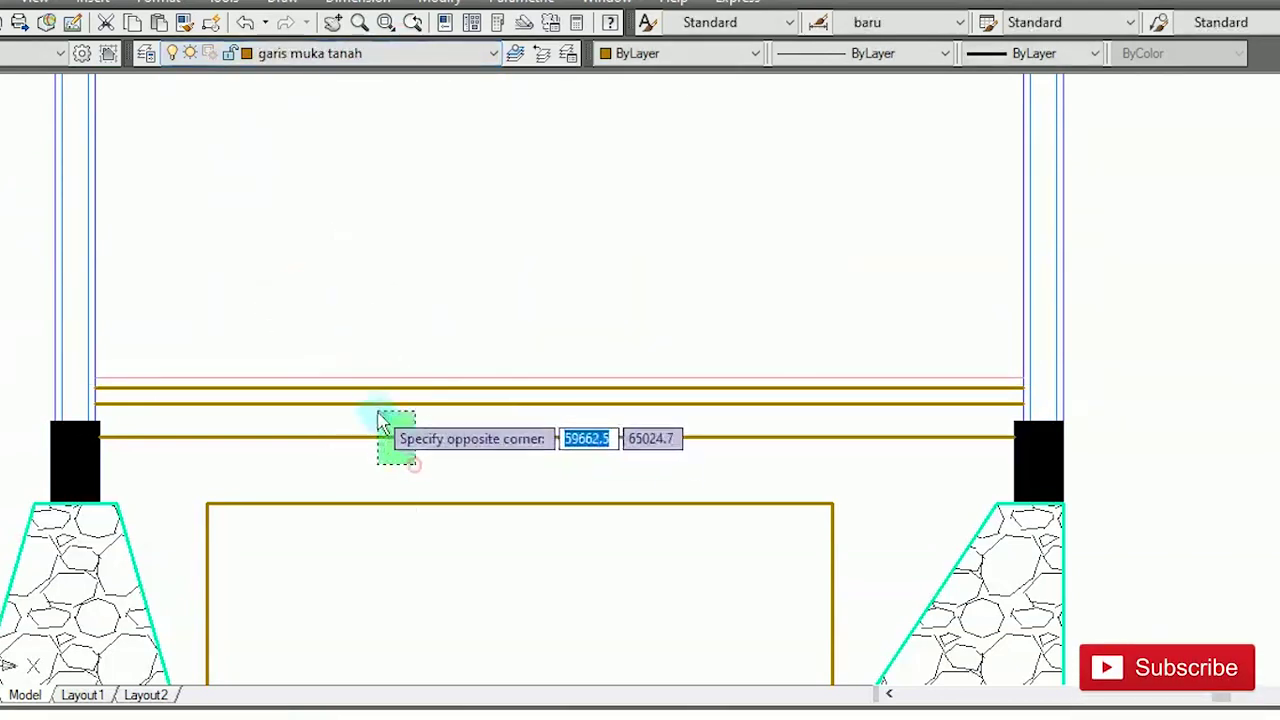
{"action": "left_click", "coordinate": [365, 388]}
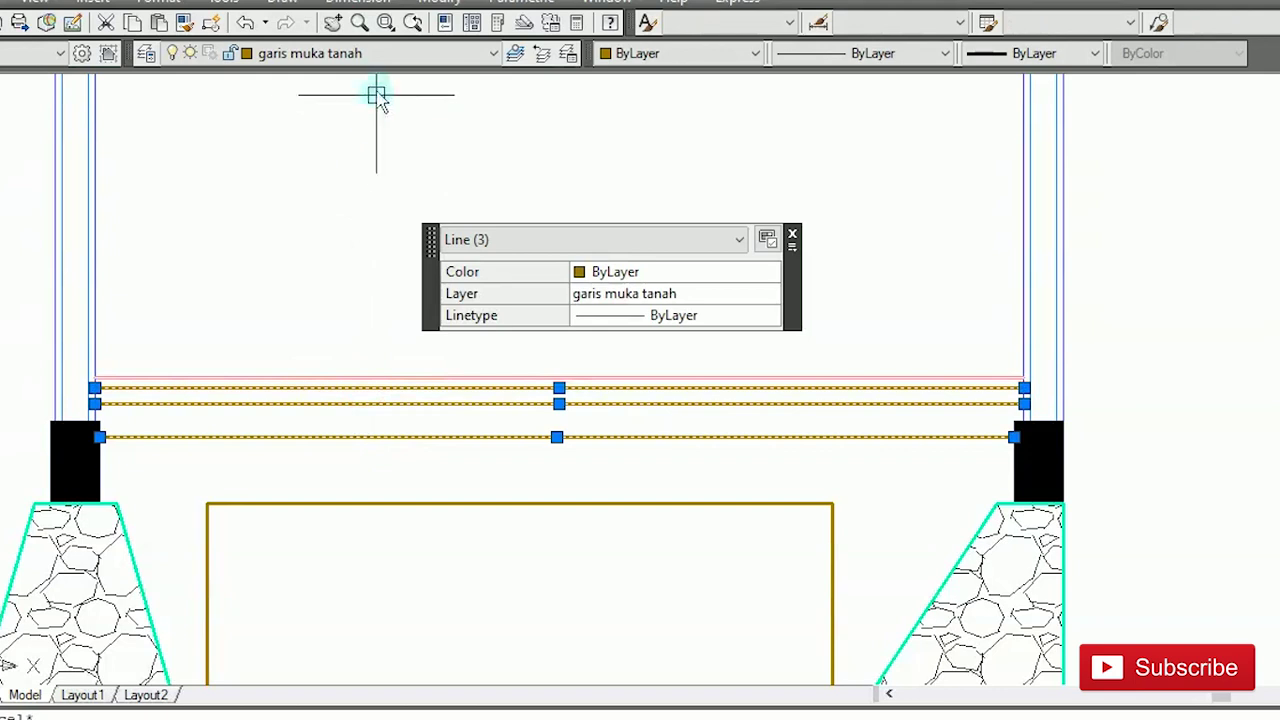
{"action": "left_click", "coordinate": [378, 53]}
{"action": "left_click", "coordinate": [345, 222]}
{"action": "key", "text": "Escape"}
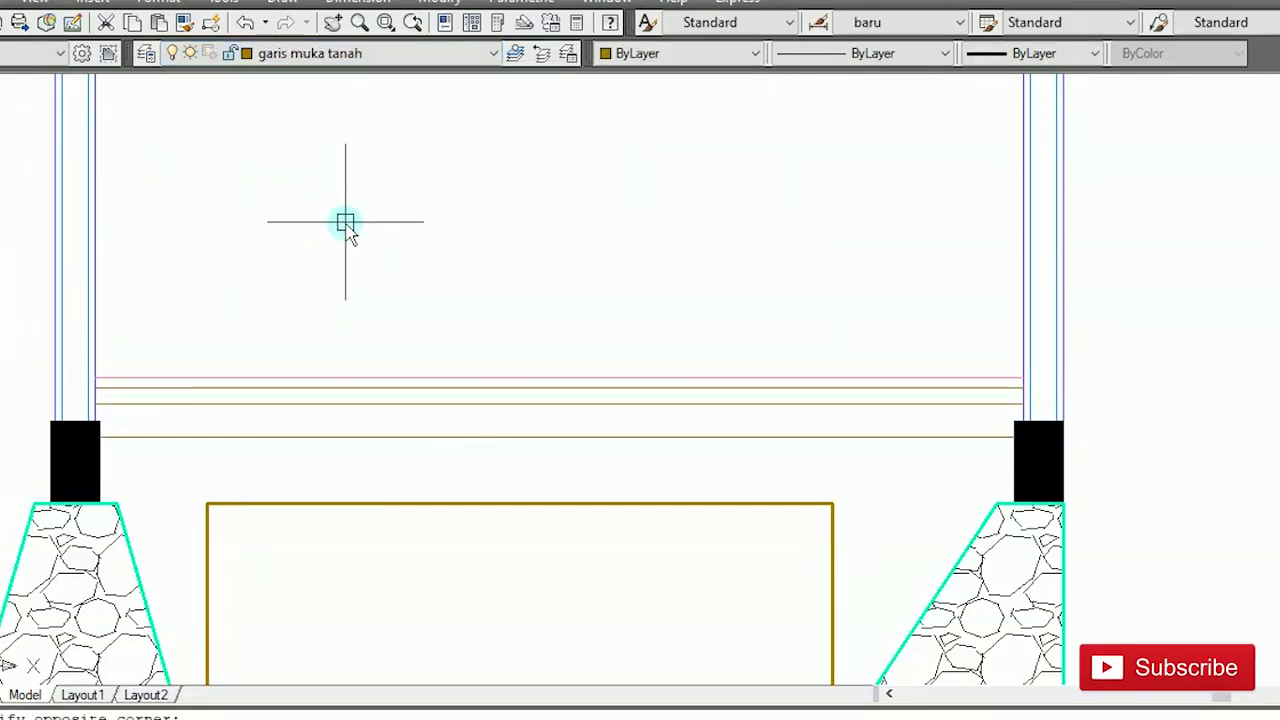
Step: Make Arsiran the current layer and set up a hatch with the LINE pattern, angle 90 and scale 25
{"action": "left_click", "coordinate": [386, 56]}
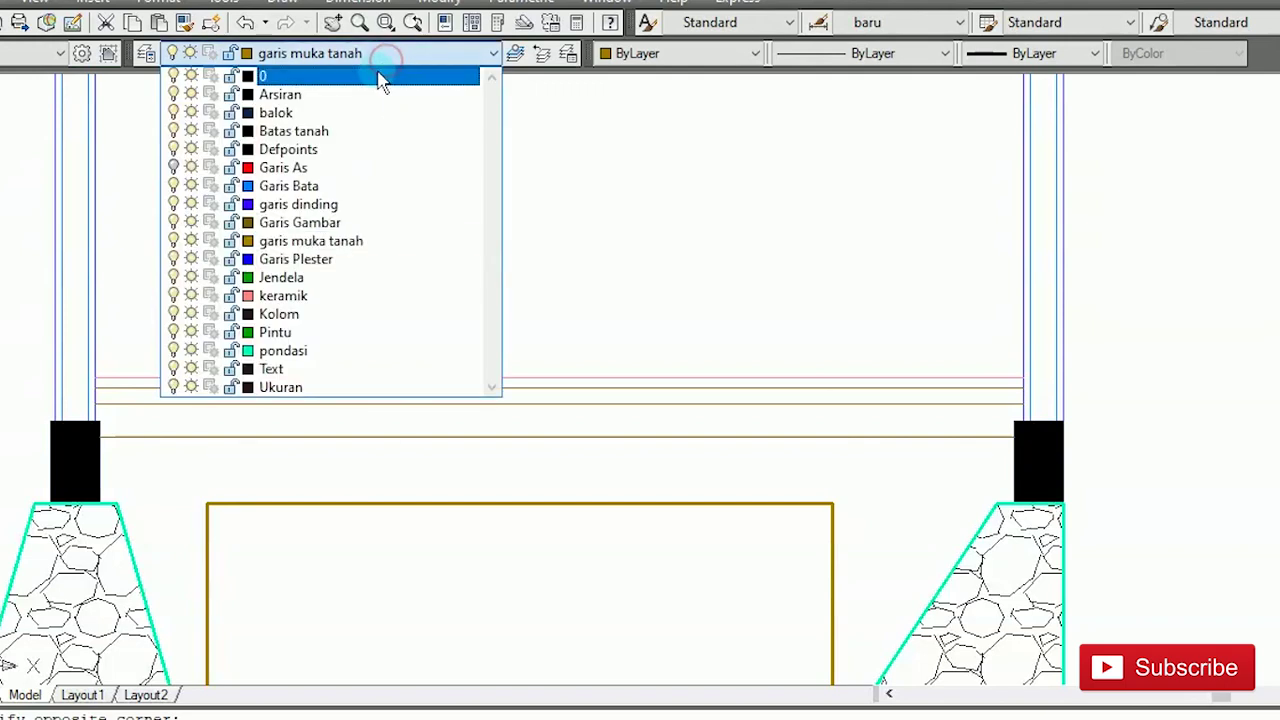
{"action": "left_click", "coordinate": [365, 95]}
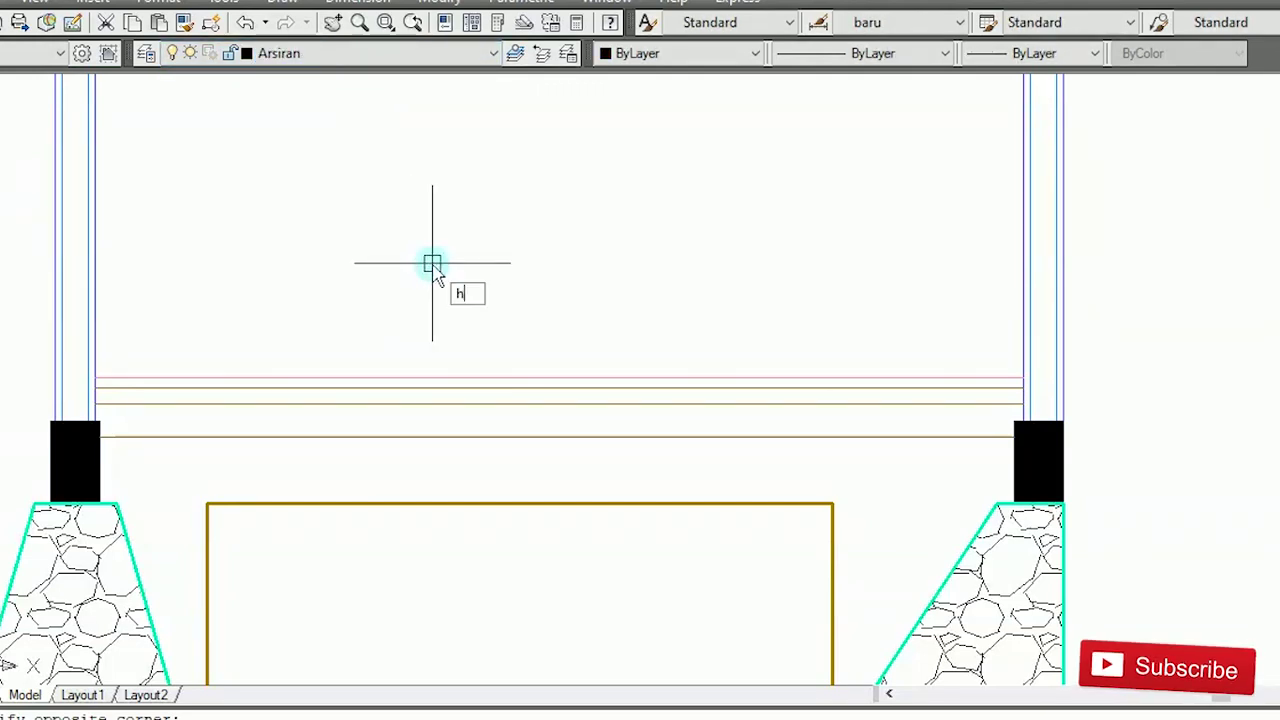
{"action": "type", "text": "h"}
{"action": "key", "text": "Return"}
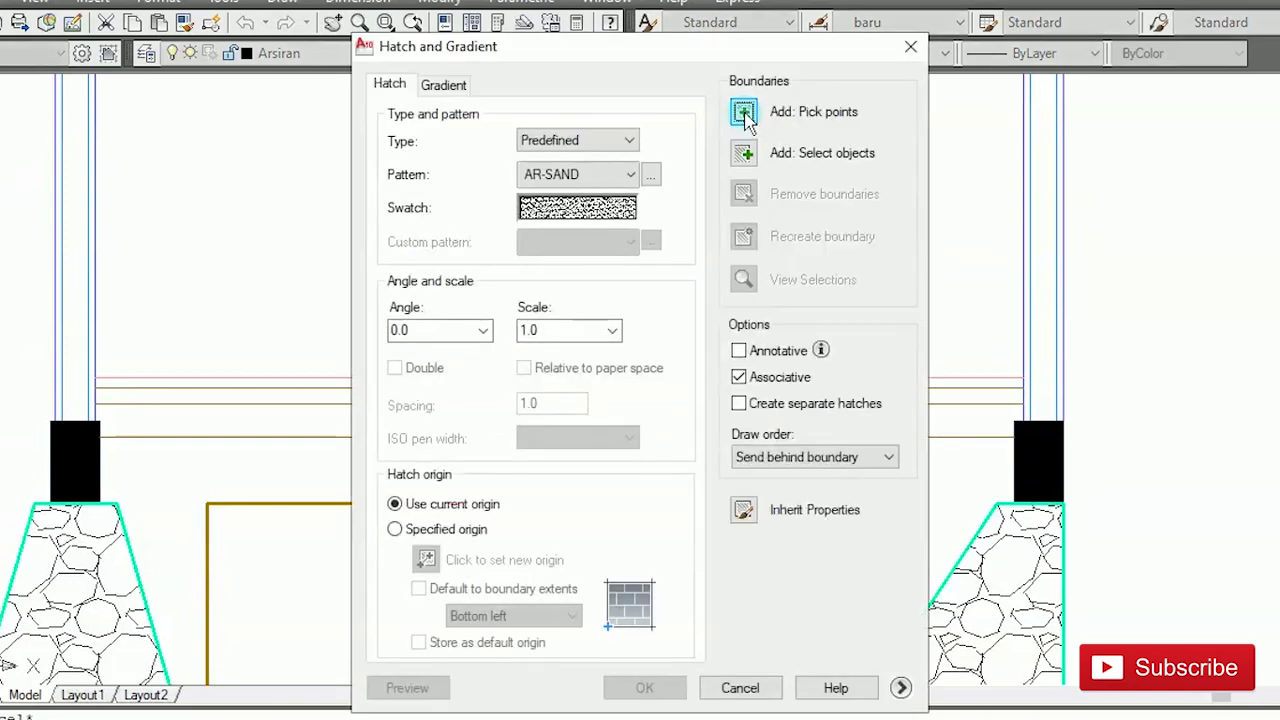
{"action": "left_click", "coordinate": [650, 177]}
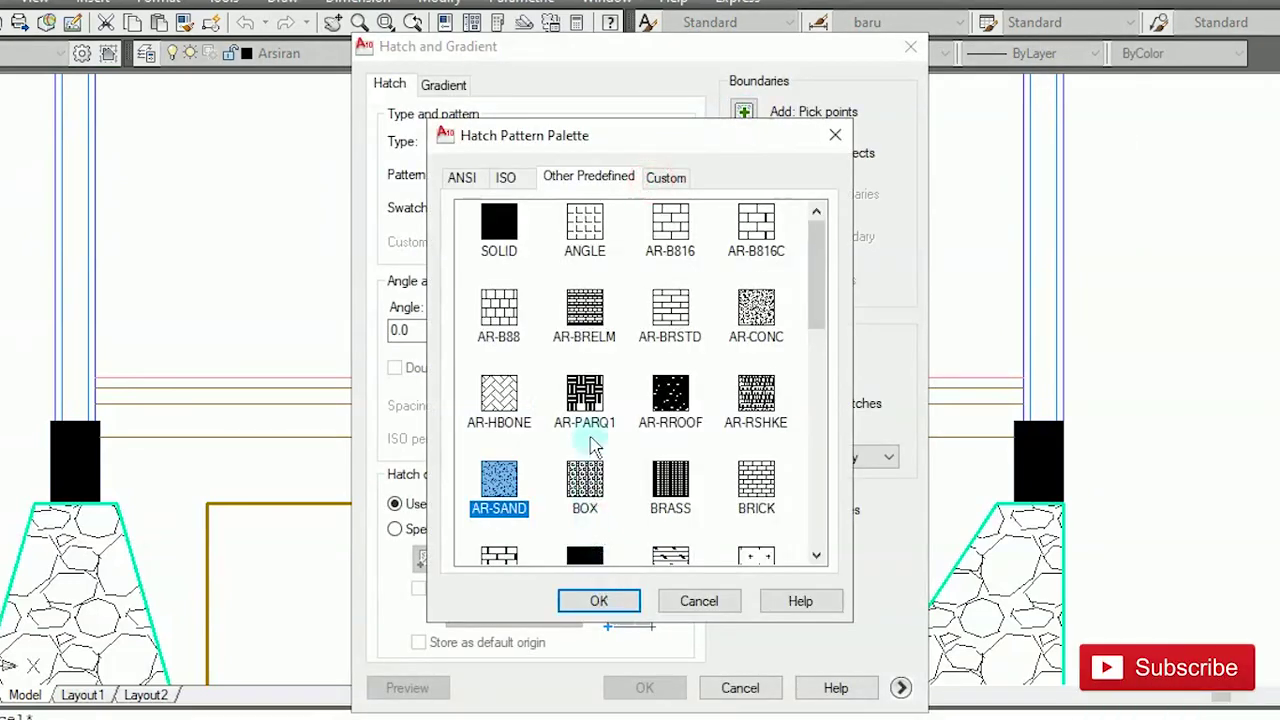
{"action": "scroll", "coordinate": [590, 440], "scroll_direction": "down", "scroll_amount": 8}
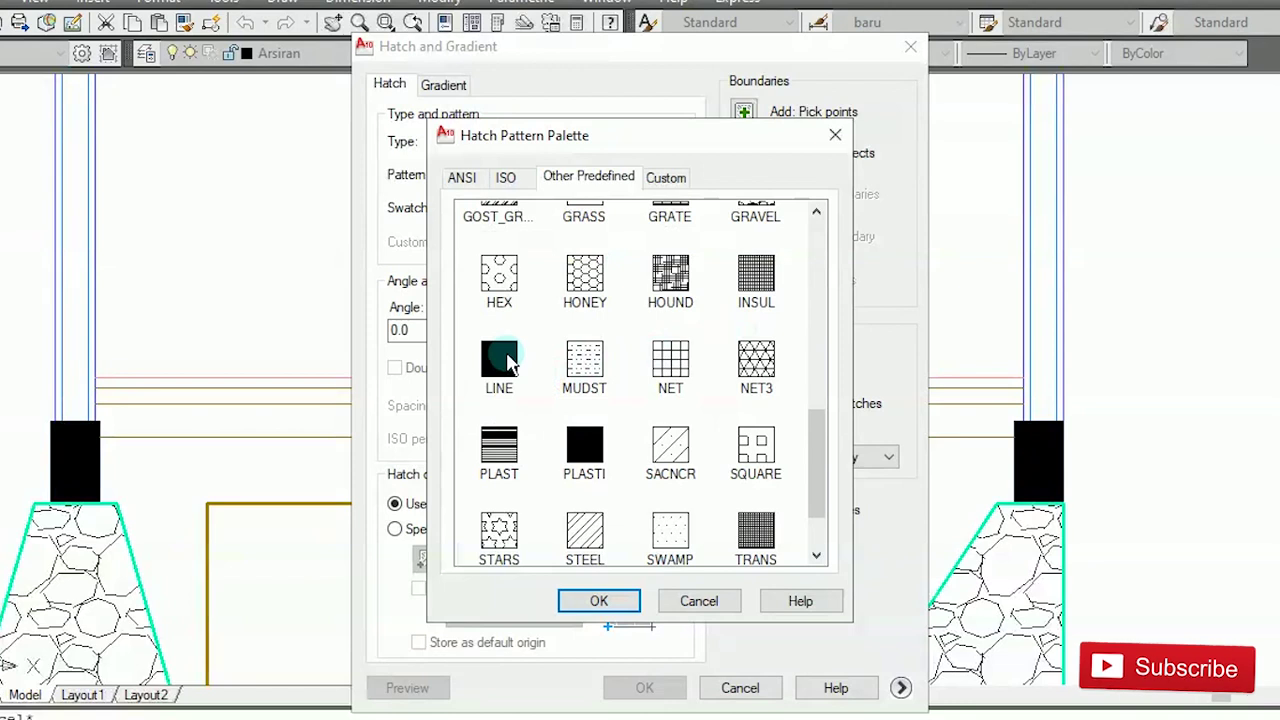
{"action": "left_click", "coordinate": [600, 602]}
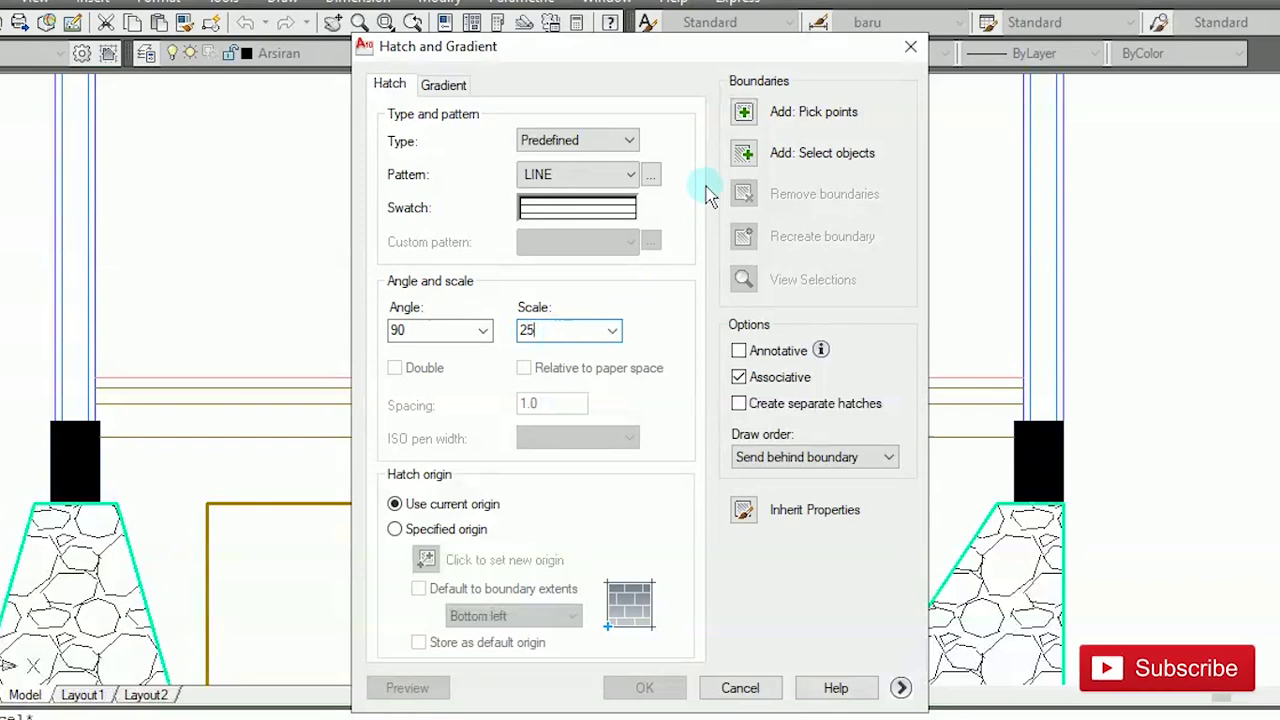
Step: Apply the hatch to the fill area between the lowest floor line, the excavation outline and the two foundations
{"action": "left_click", "coordinate": [745, 112]}
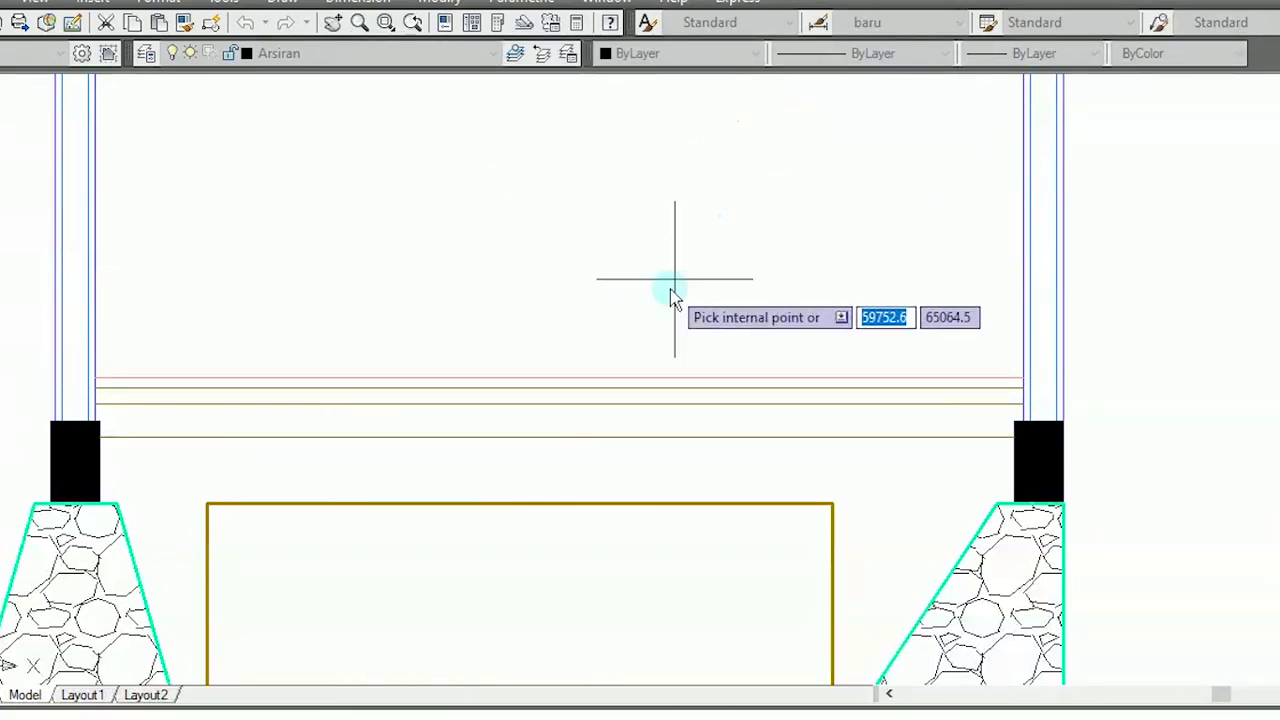
{"action": "left_click", "coordinate": [574, 466]}
{"action": "middle_click_drag", "start_coordinate": [574, 466], "coordinate": [611, 345]}
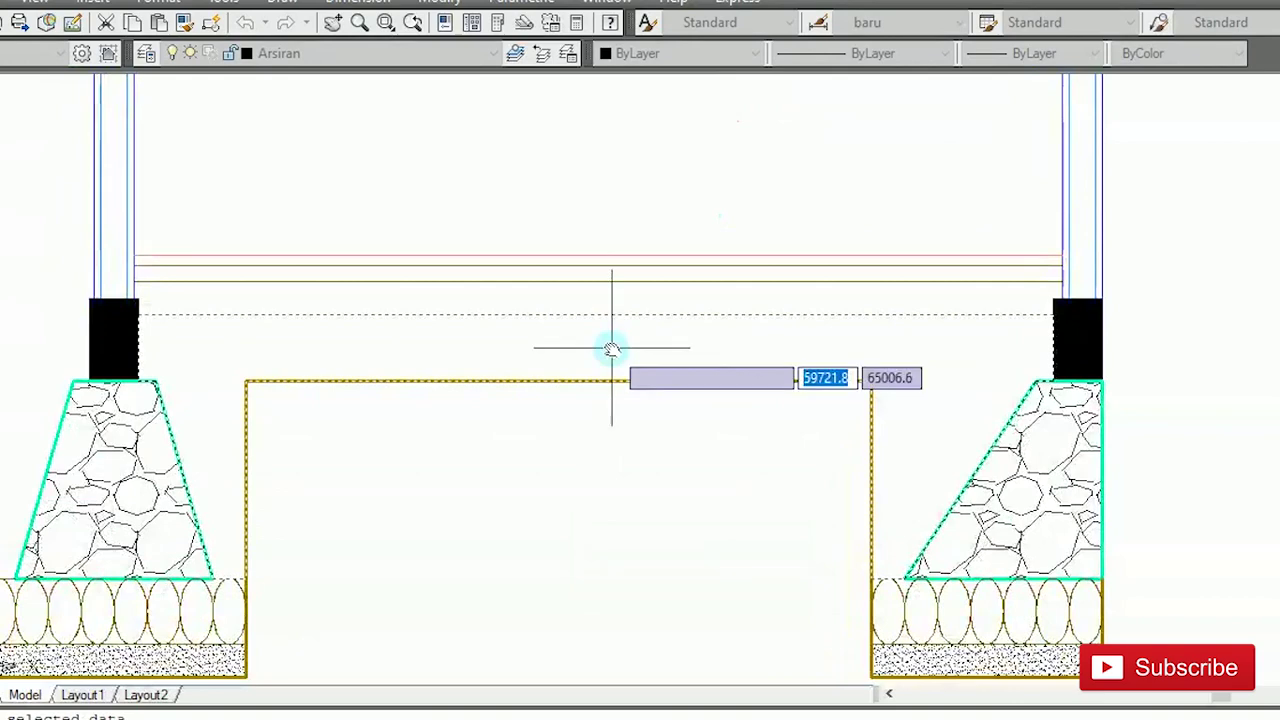
{"action": "key", "text": "Return"}
{"action": "key", "text": "Return"}
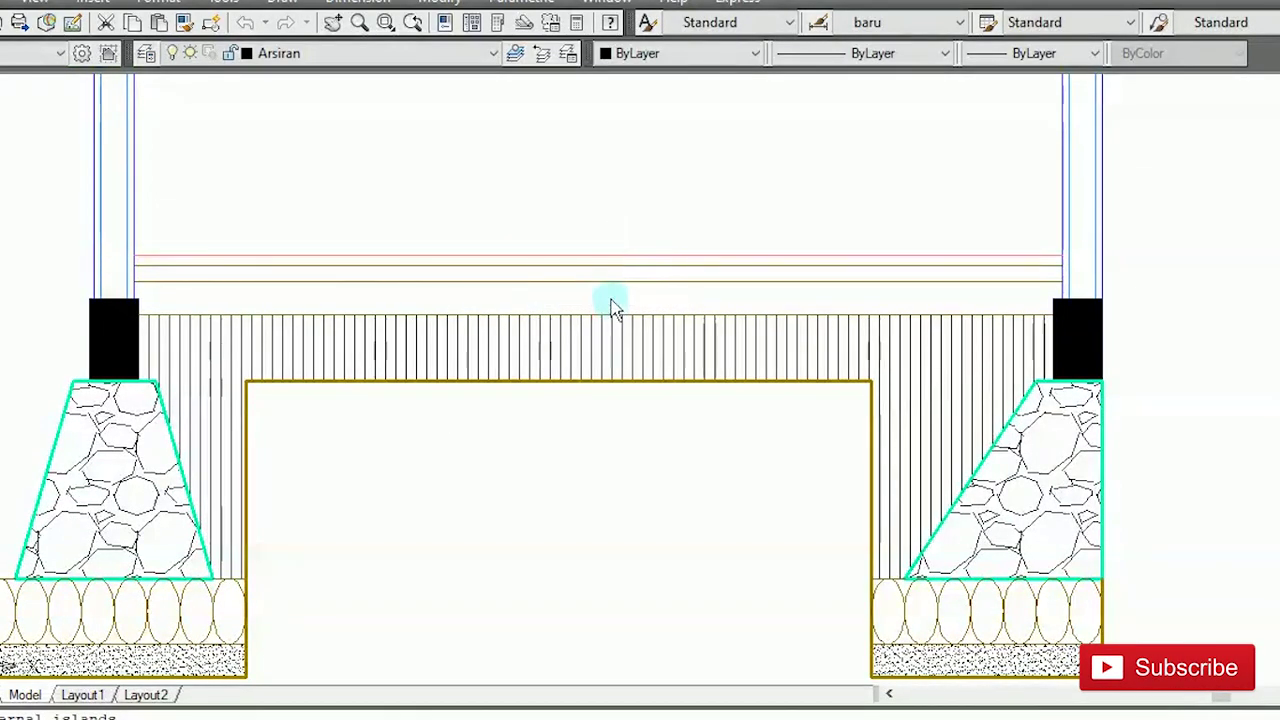
Step: Hatch the floor layer directly above the fill with the AR-SAND pattern, angle 0 and scale 1
{"action": "key", "text": "Return"}
{"action": "left_click", "coordinate": [655, 173]}
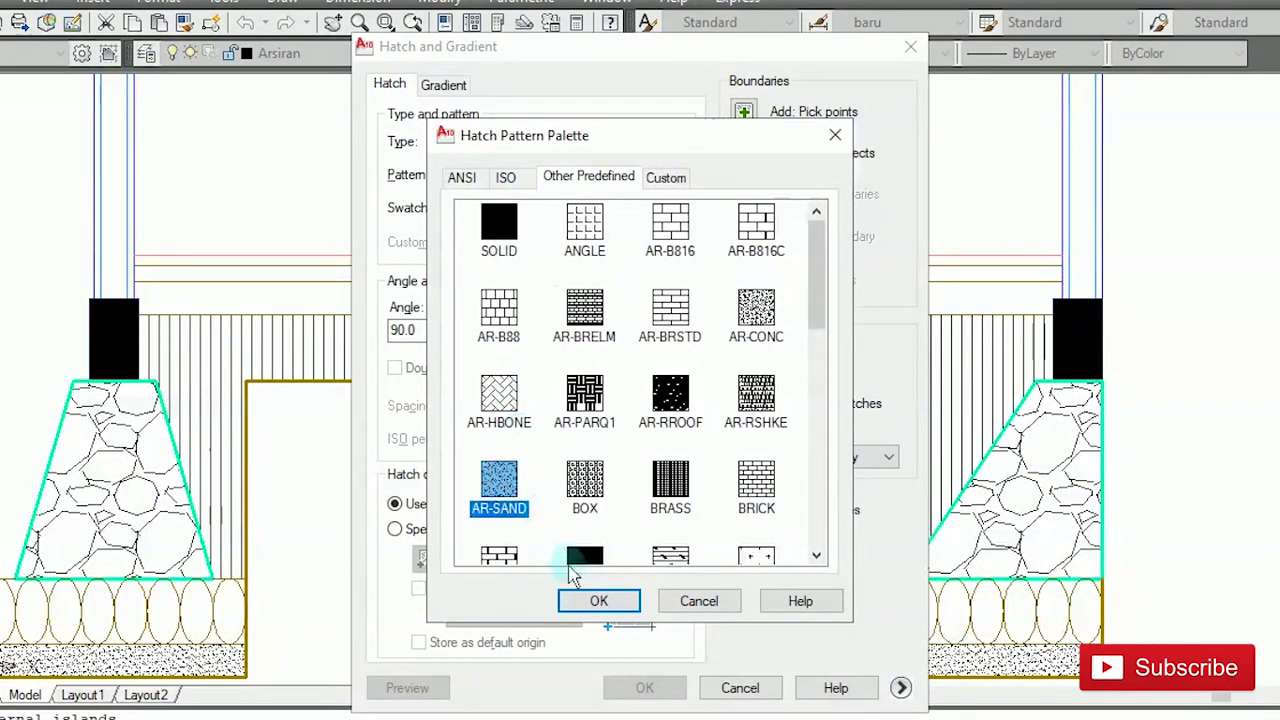
{"action": "left_click", "coordinate": [588, 600]}
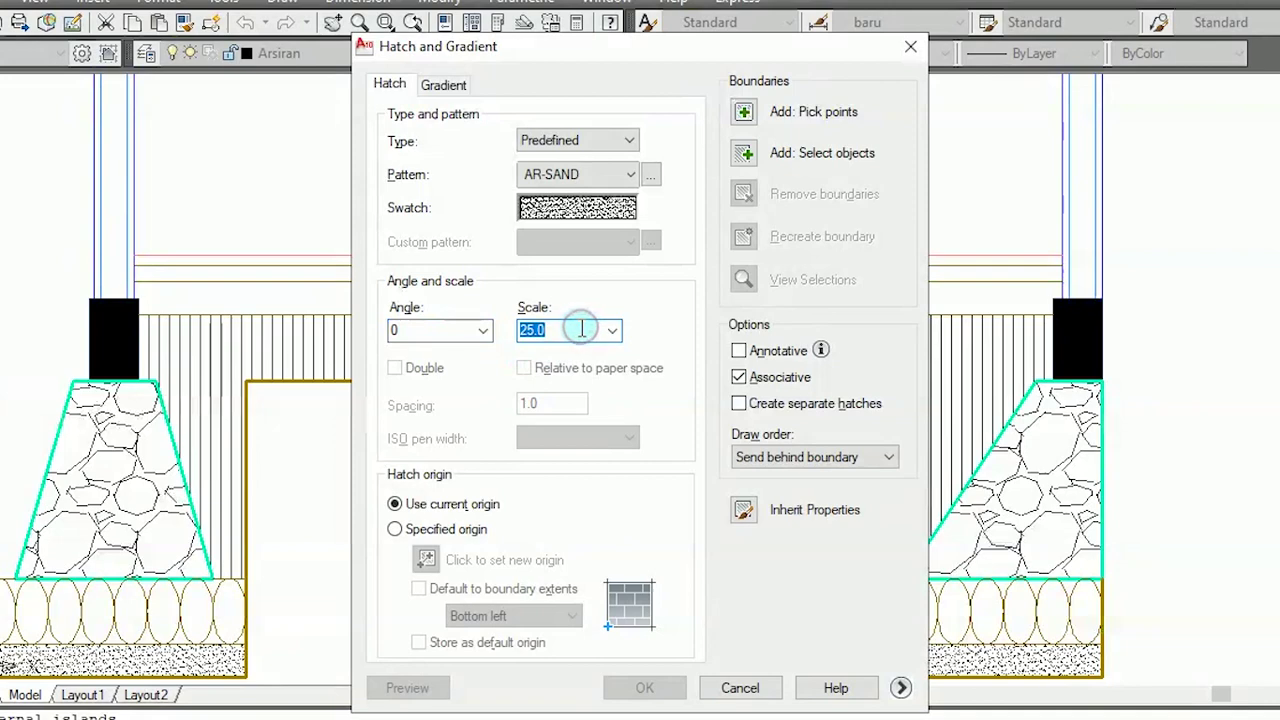
{"action": "left_click", "coordinate": [764, 118]}
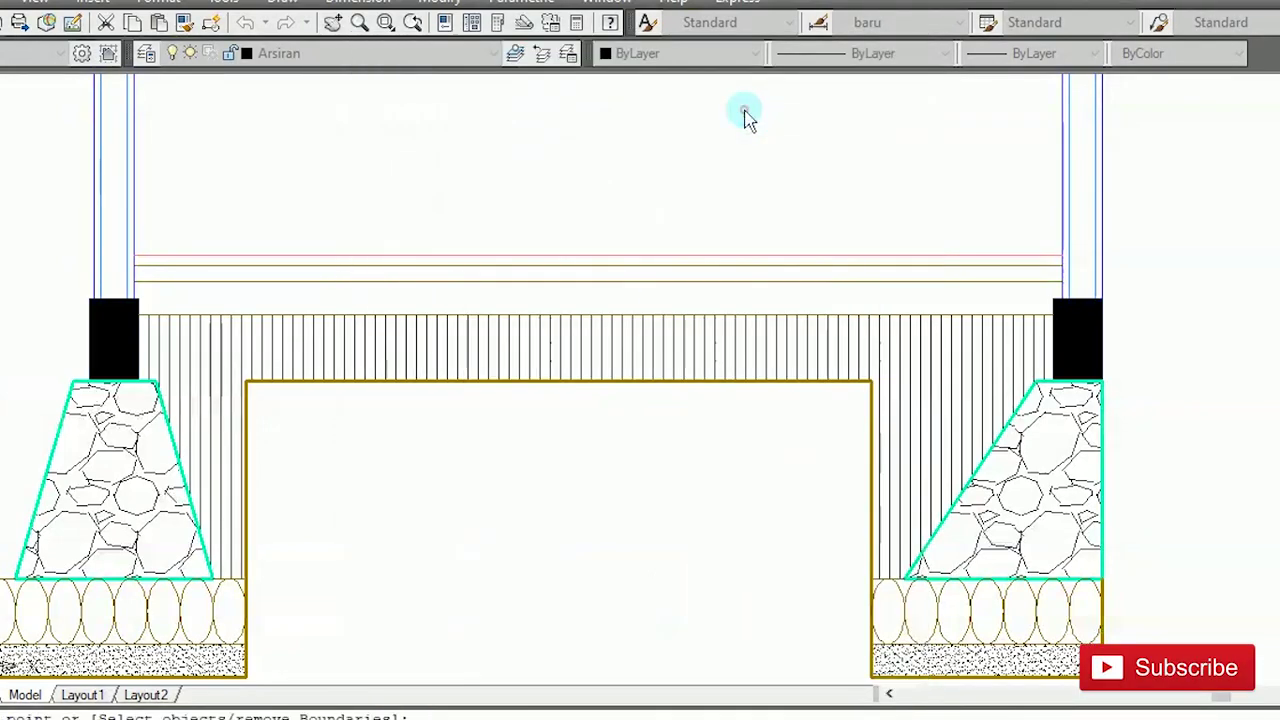
{"action": "key", "text": "Return"}
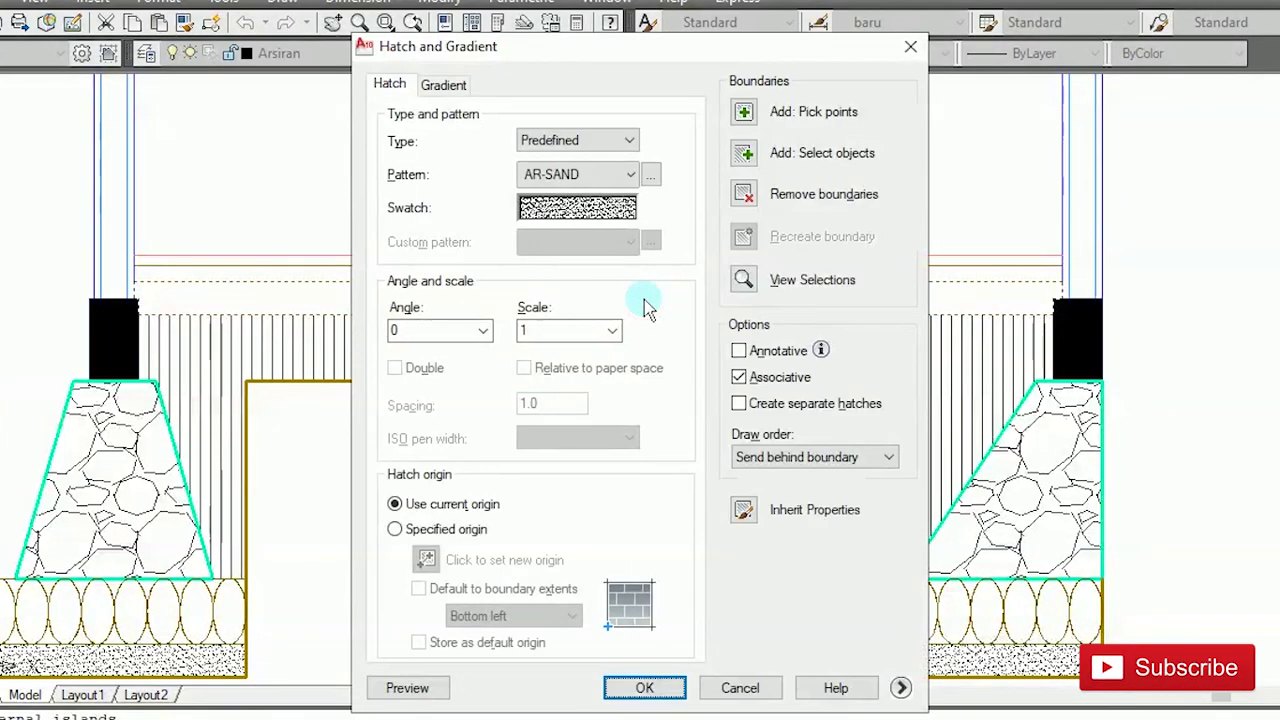
{"action": "key", "text": "Return"}
Step: Hatch the thin layer between the sand and the ceramic with the ANSI33 pattern at scale 20
{"action": "type", "text": "h"}
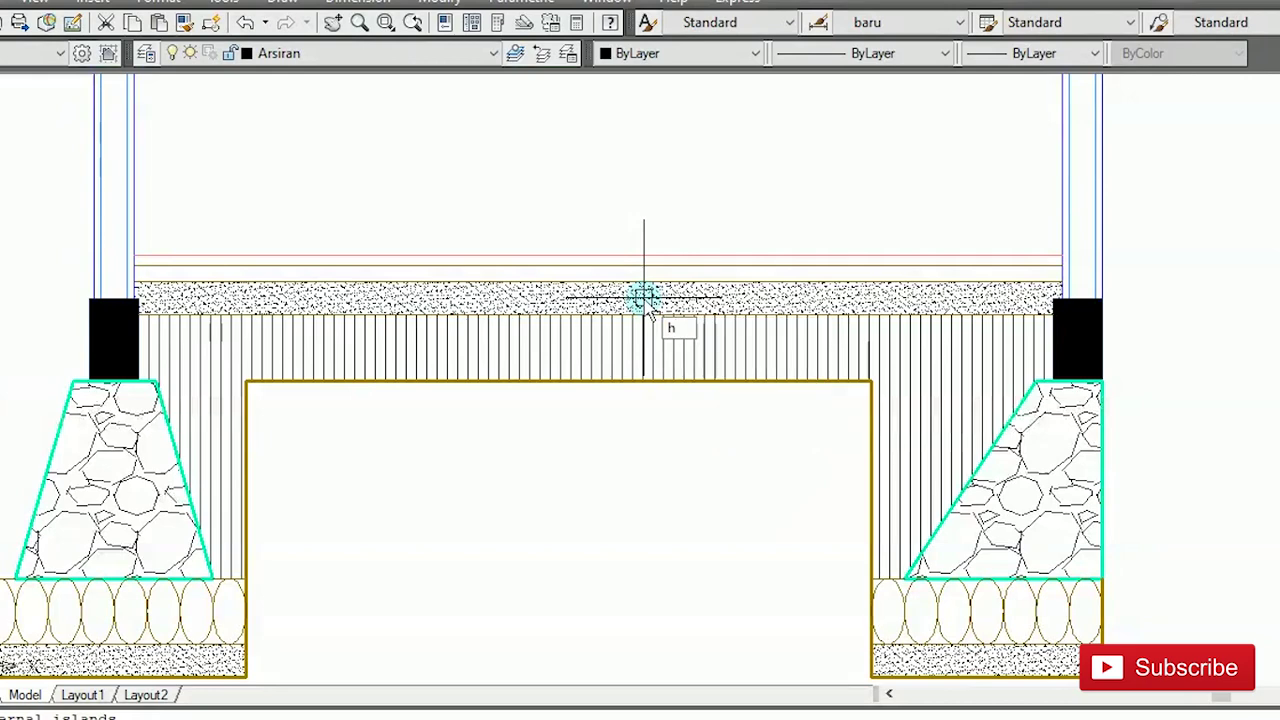
{"action": "key", "text": "Return"}
{"action": "left_click", "coordinate": [666, 175]}
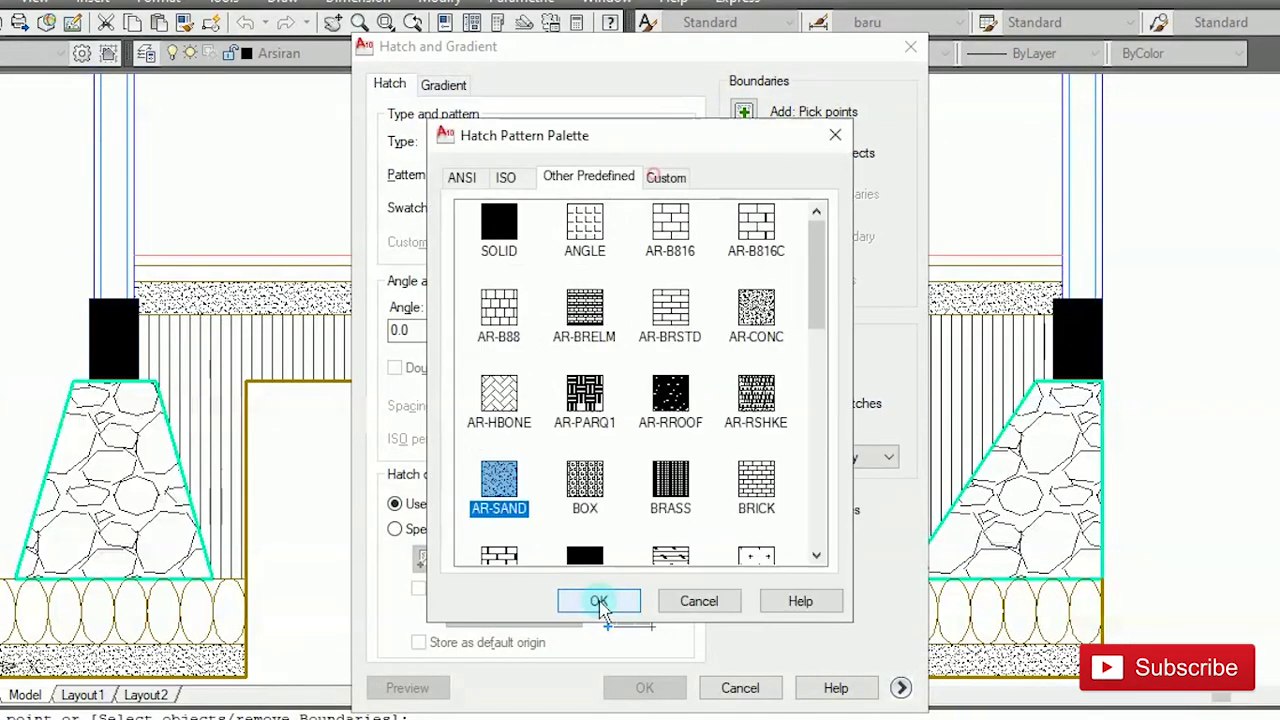
{"action": "left_click", "coordinate": [463, 177]}
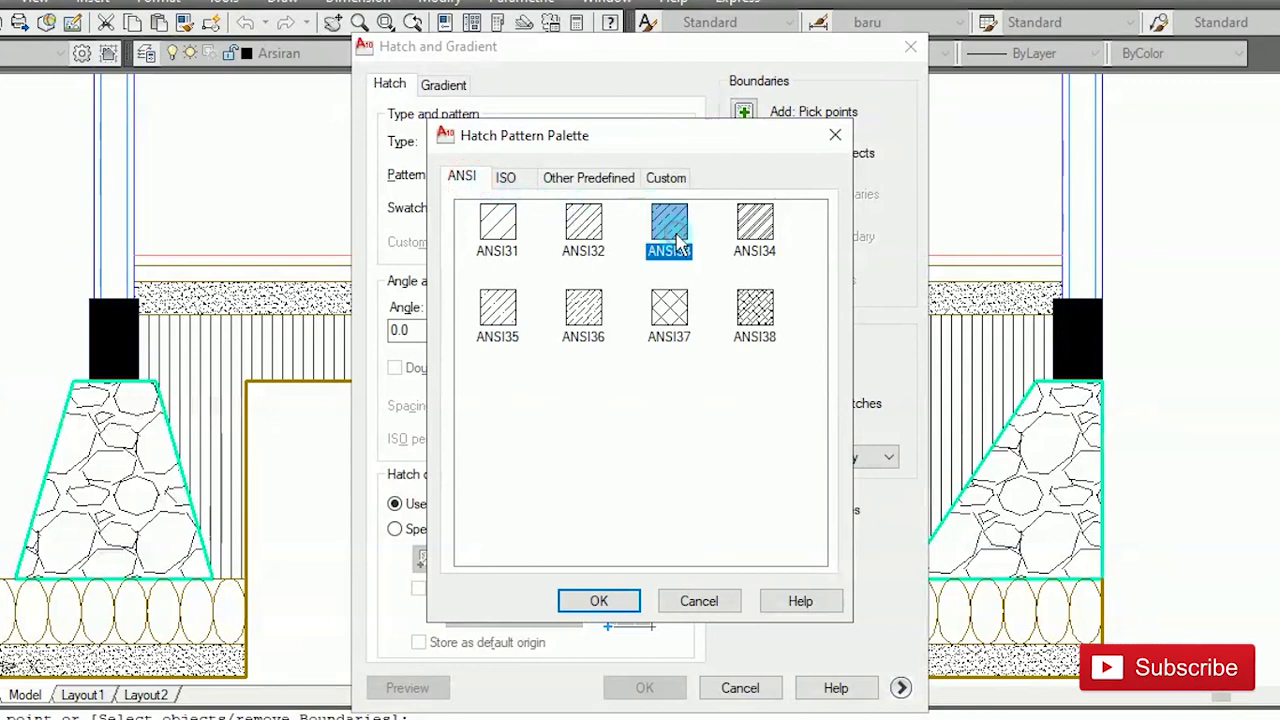
{"action": "left_click", "coordinate": [598, 601]}
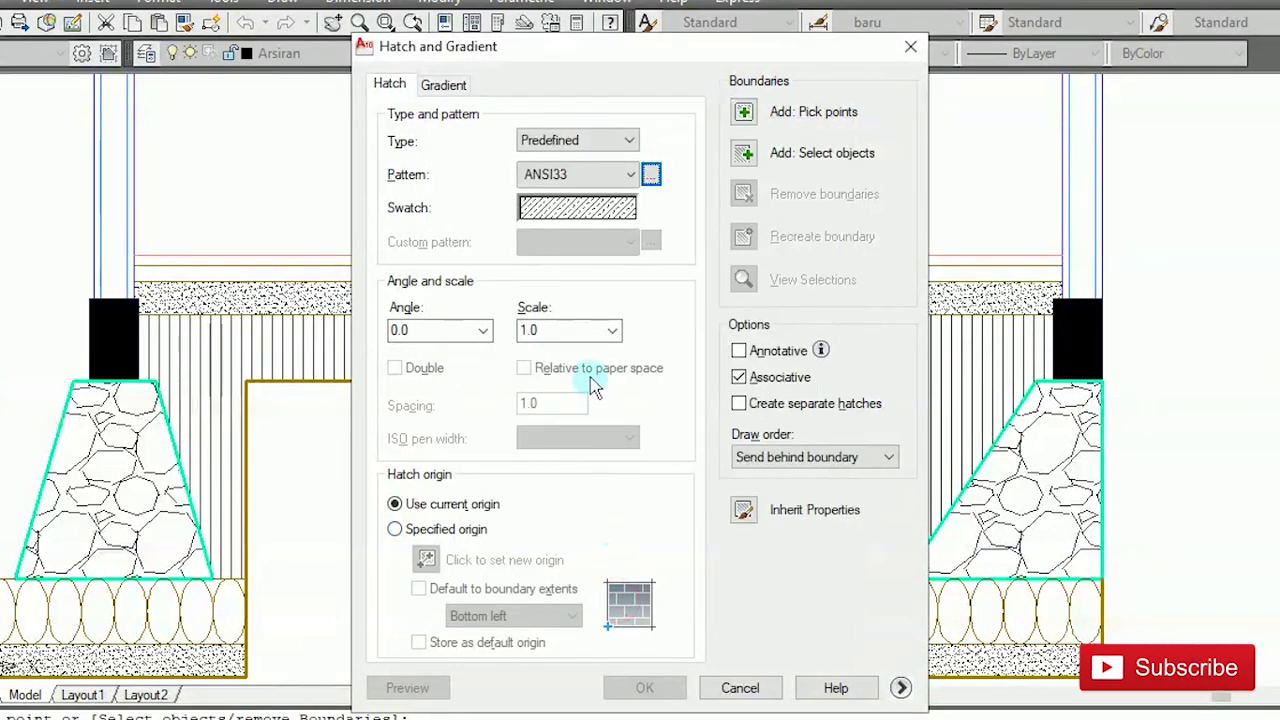
{"action": "double_click", "coordinate": [563, 333]}
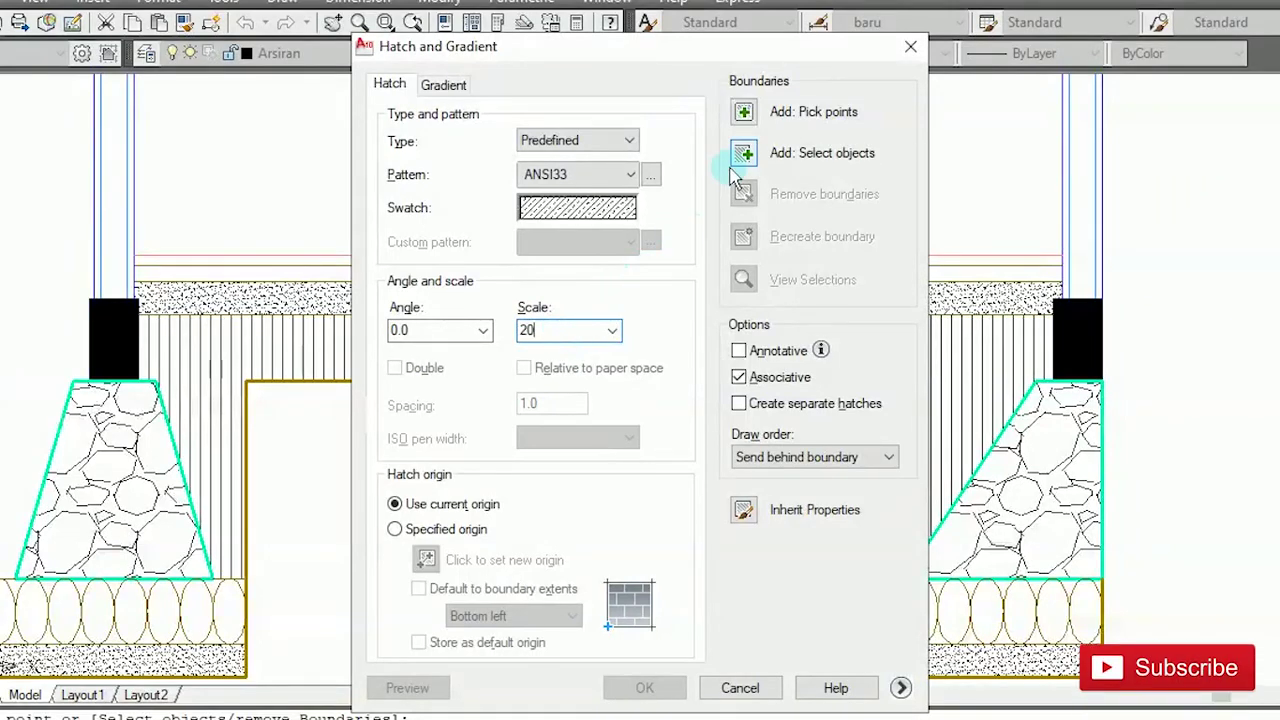
{"action": "left_click", "coordinate": [744, 113]}
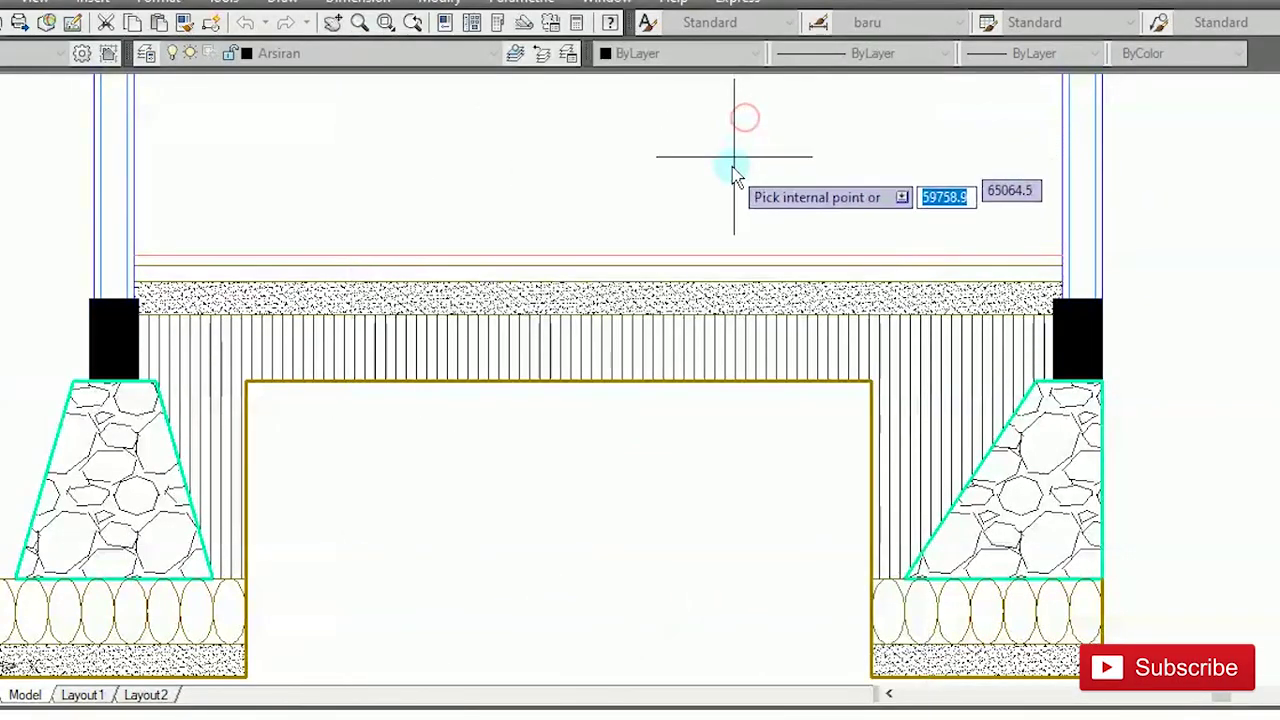
{"action": "left_click", "coordinate": [698, 270]}
{"action": "key", "text": "Return"}
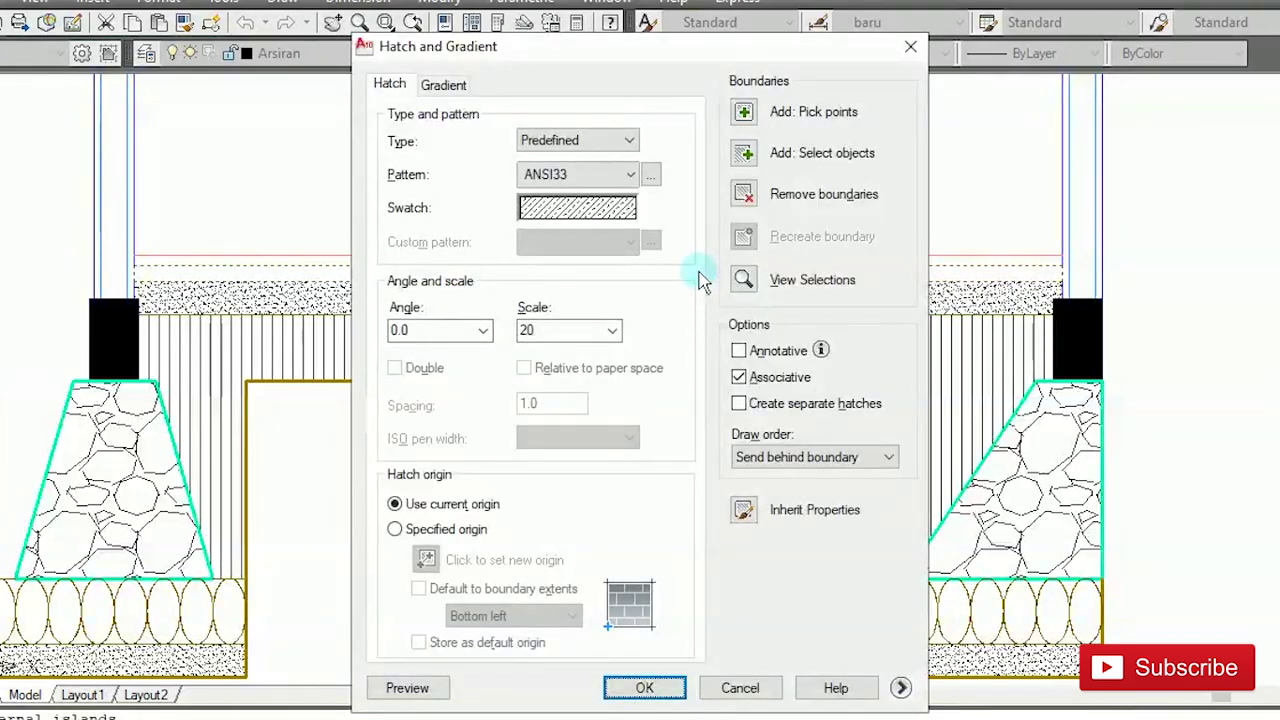
{"action": "key", "text": "Return"}
Step: Mirror the edge foundation, excavation outline and hatched floor layers about a vertical line through the middle foundation's beam, keeping the originals
{"action": "scroll", "coordinate": [751, 148], "scroll_direction": "down", "scroll_amount": 2}
{"action": "middle_click_drag", "start_coordinate": [847, 170], "coordinate": [1102, 240]}
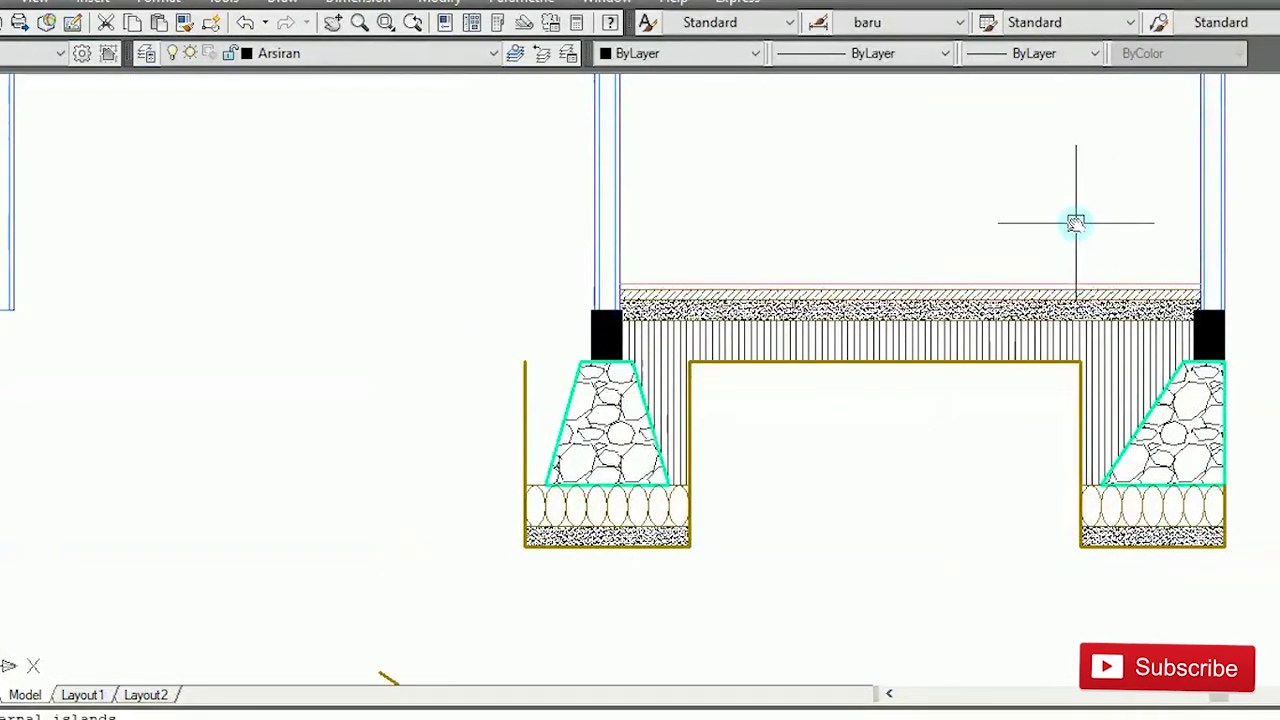
{"action": "type", "text": "mi"}
{"action": "key", "text": "Return"}
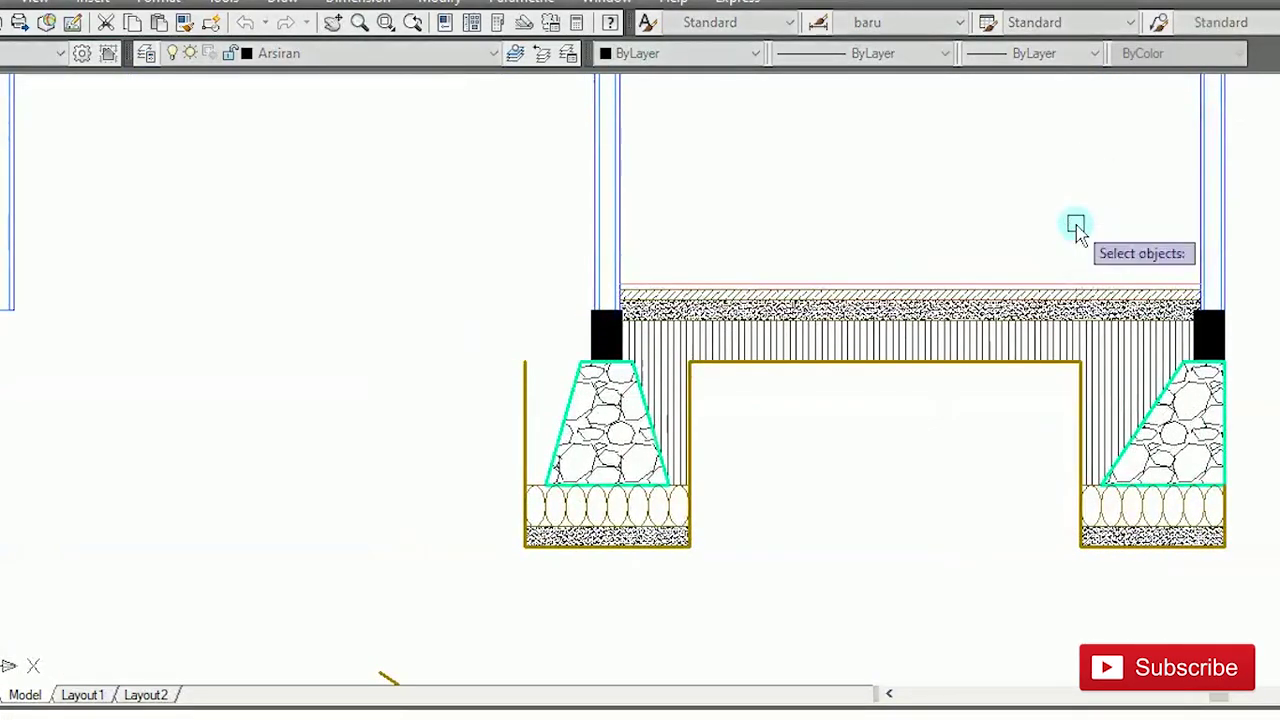
{"action": "left_click", "coordinate": [1018, 228]}
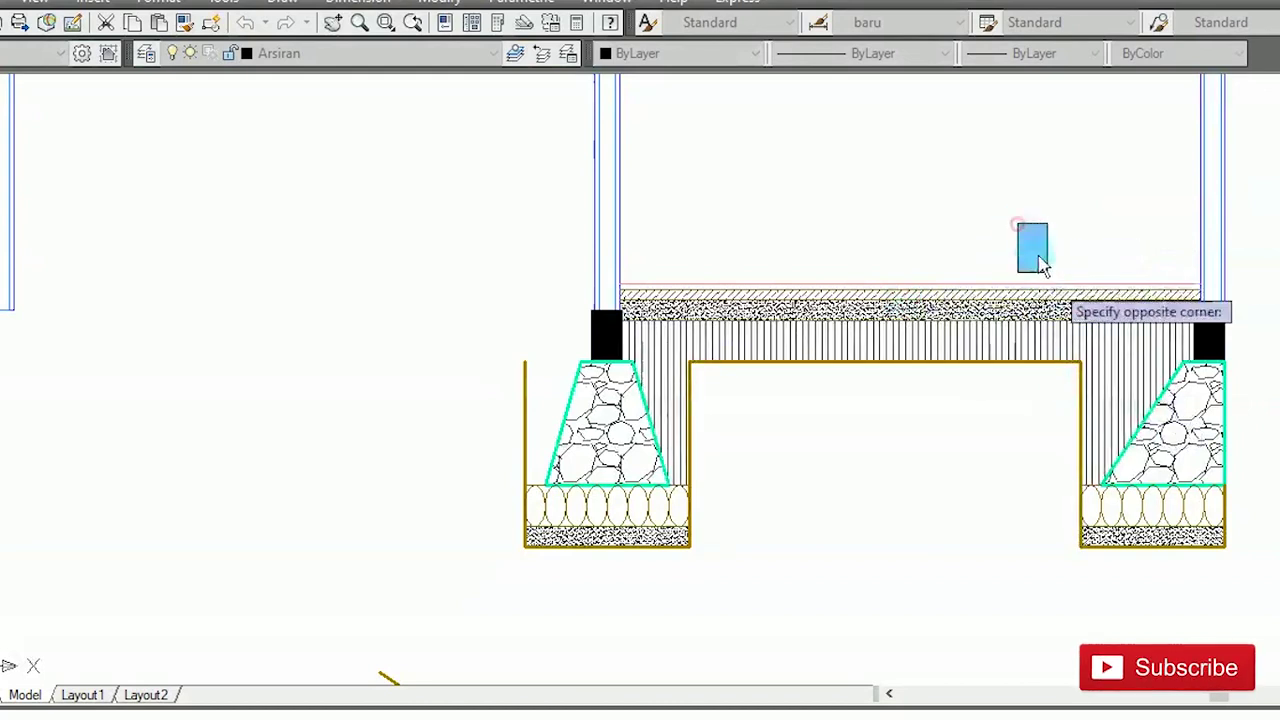
{"action": "left_click", "coordinate": [1261, 594]}
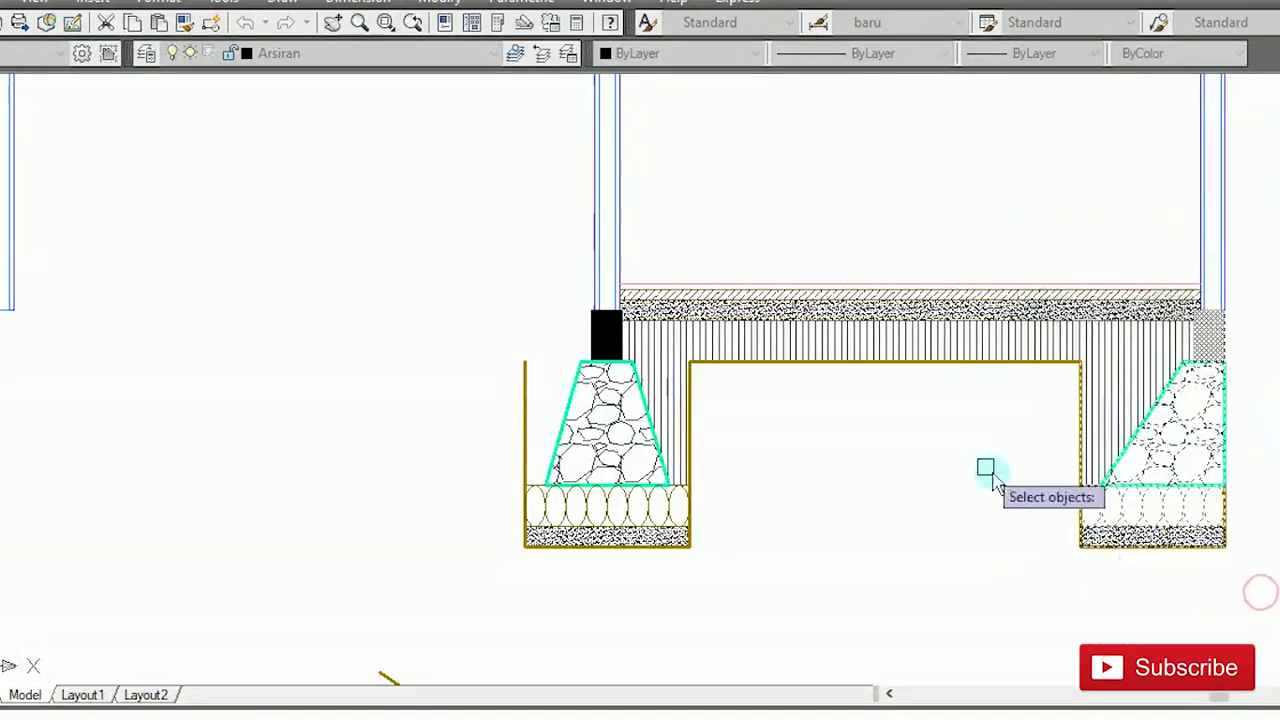
{"action": "left_click", "coordinate": [966, 451]}
{"action": "left_click", "coordinate": [777, 158]}
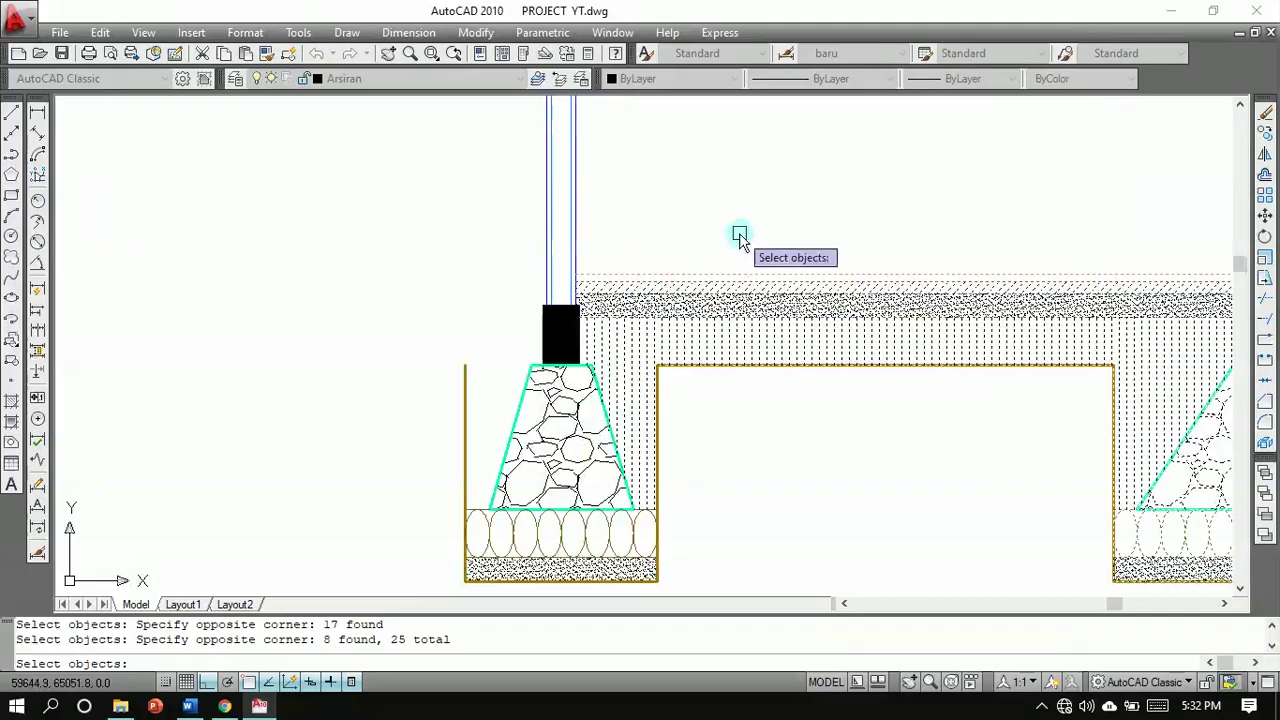
{"action": "key", "text": "Return"}
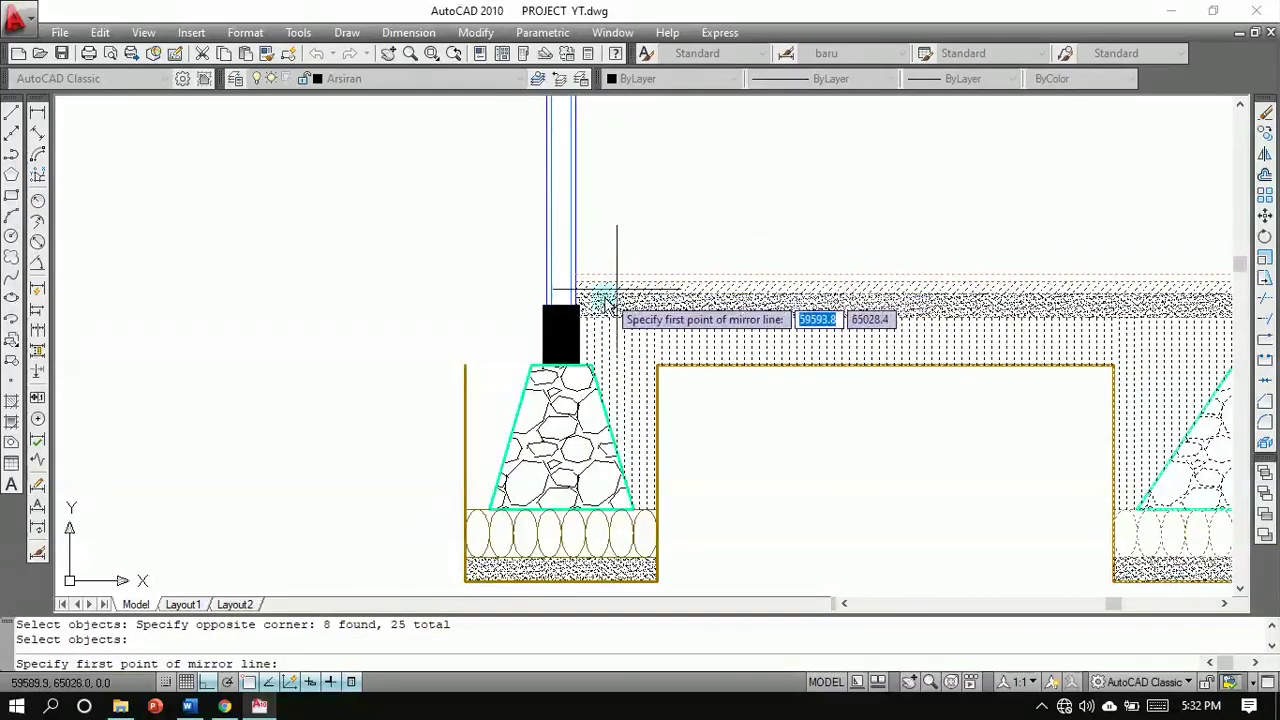
{"action": "scroll", "coordinate": [554, 308], "scroll_direction": "up", "scroll_amount": 2}
{"action": "left_click", "coordinate": [554, 308]}
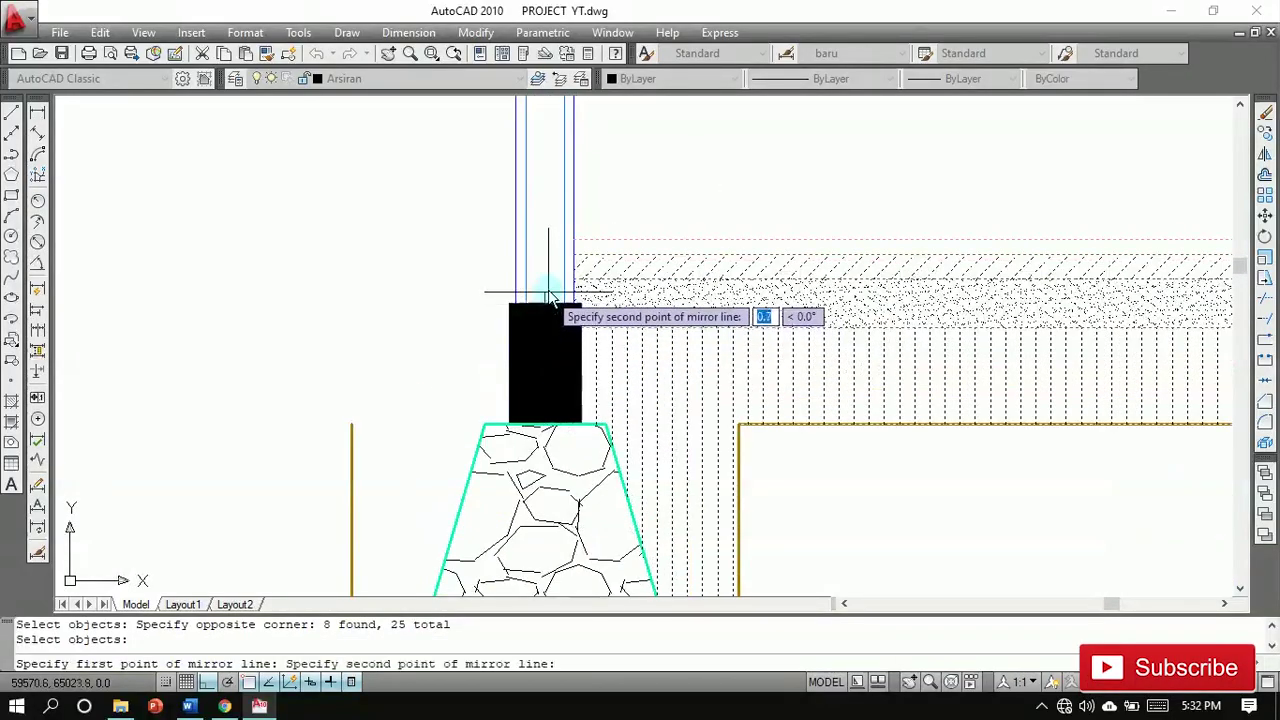
{"action": "left_click", "coordinate": [546, 196]}
{"action": "key", "text": "Return"}
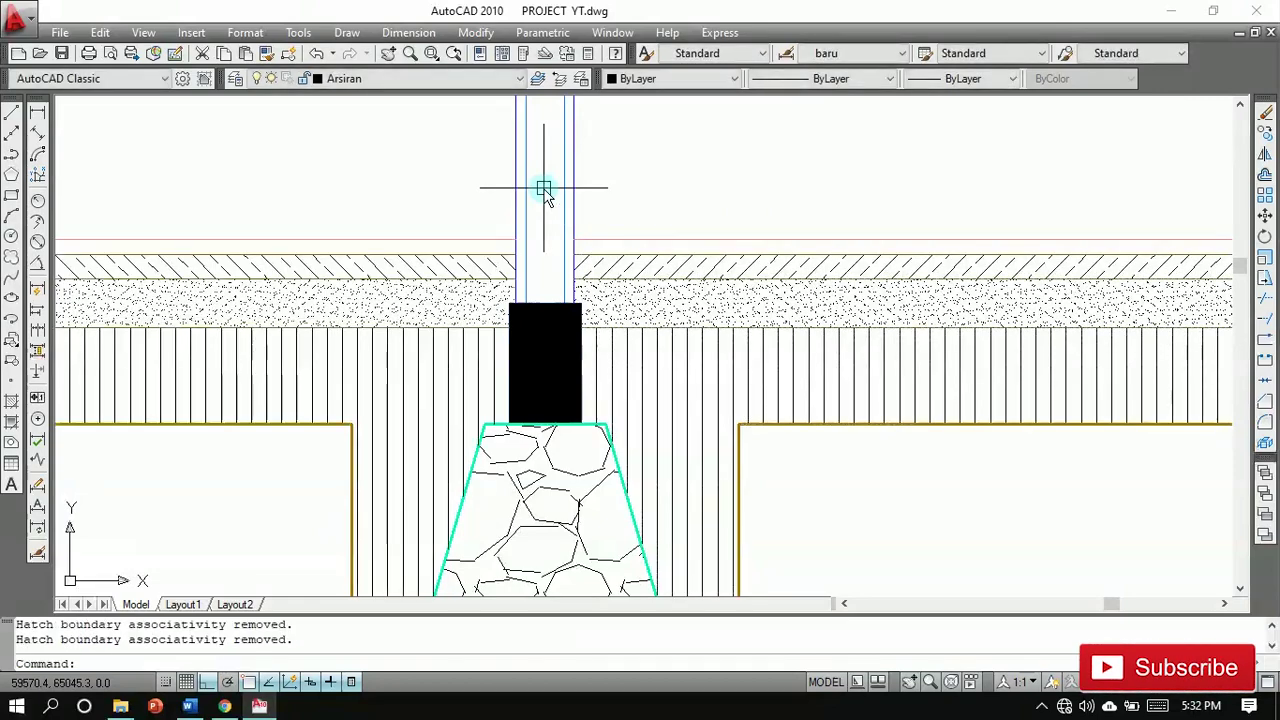
{"action": "scroll", "coordinate": [546, 192], "scroll_direction": "down", "scroll_amount": 5}
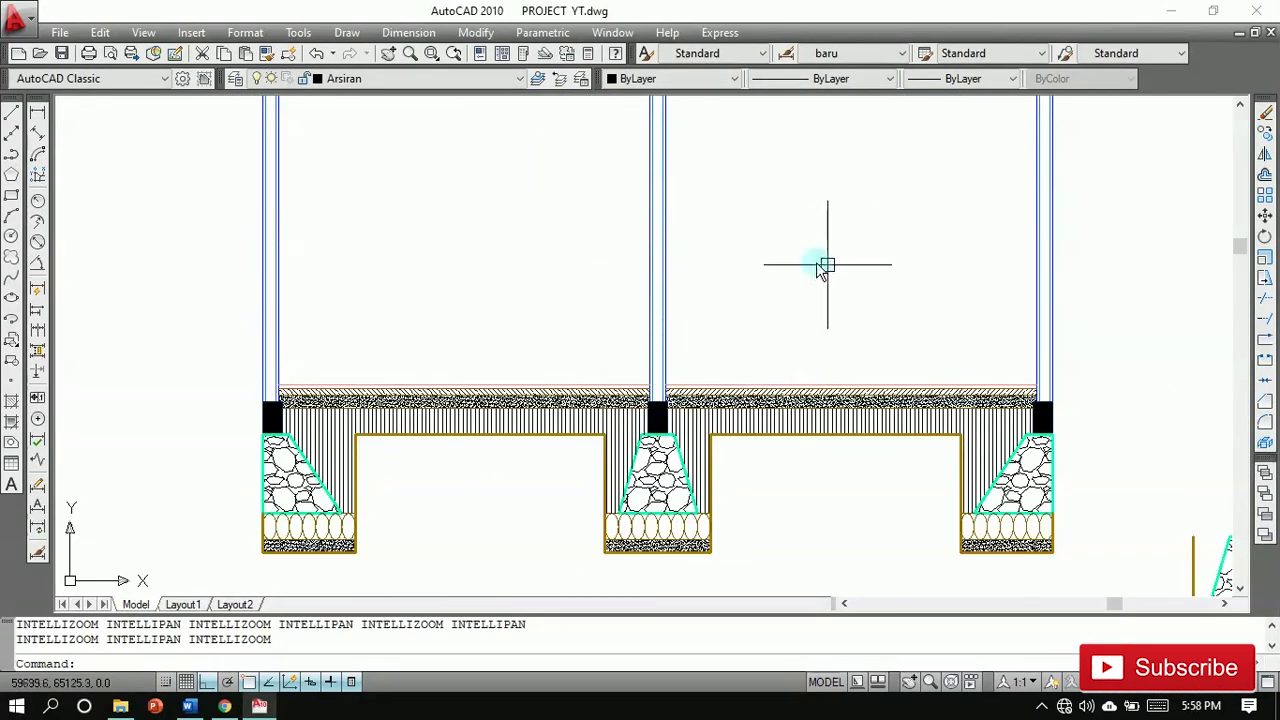
Step: Copy the symmetrical foundation detail to the long section, placing its beam's top midpoint at the base of the second wall
{"action": "scroll", "coordinate": [800, 343], "scroll_direction": "down", "scroll_amount": 6}
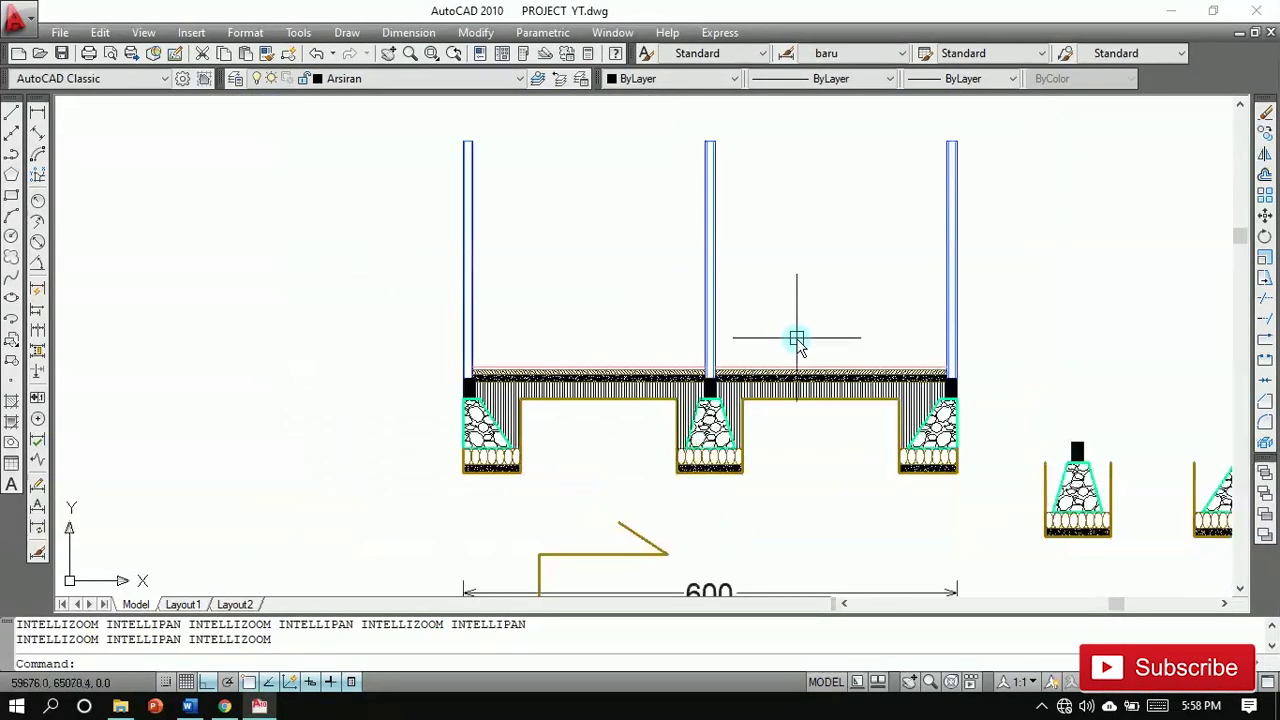
{"action": "middle_click_drag", "start_coordinate": [909, 320], "coordinate": [485, 361]}
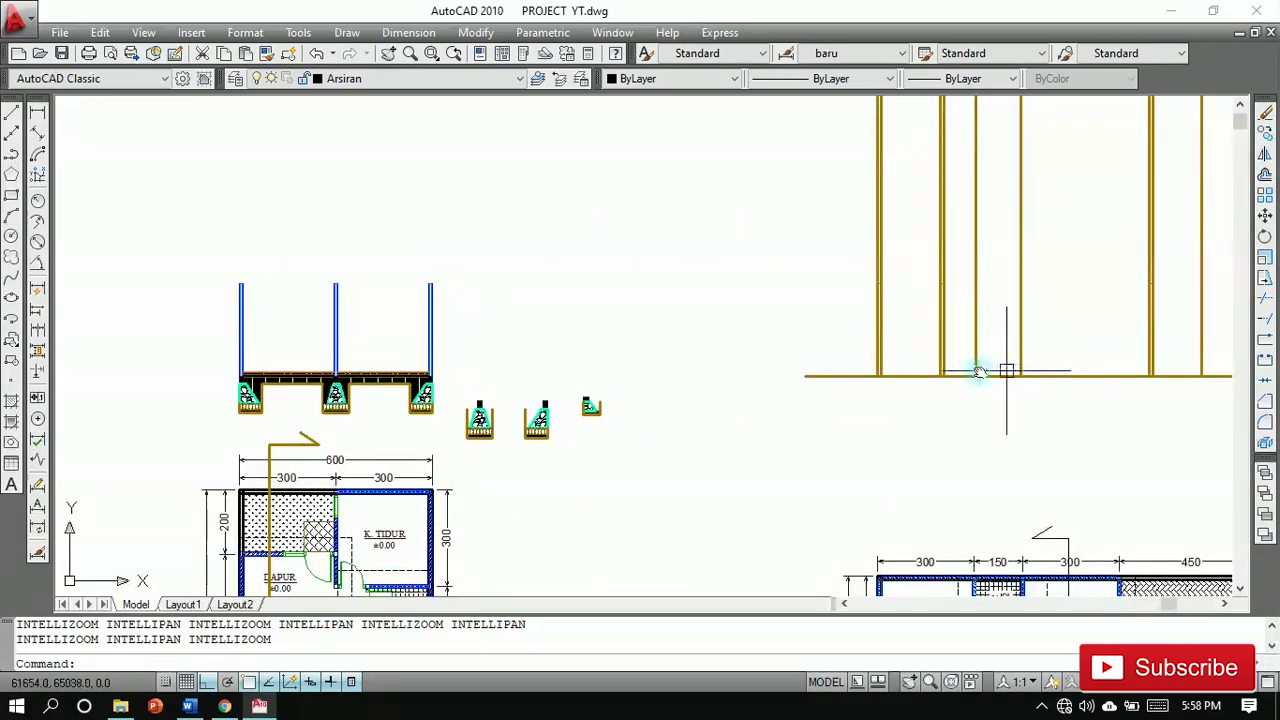
{"action": "scroll", "coordinate": [547, 403], "scroll_direction": "up", "scroll_amount": 6}
{"action": "type", "text": "co"}
{"action": "key", "text": "space"}
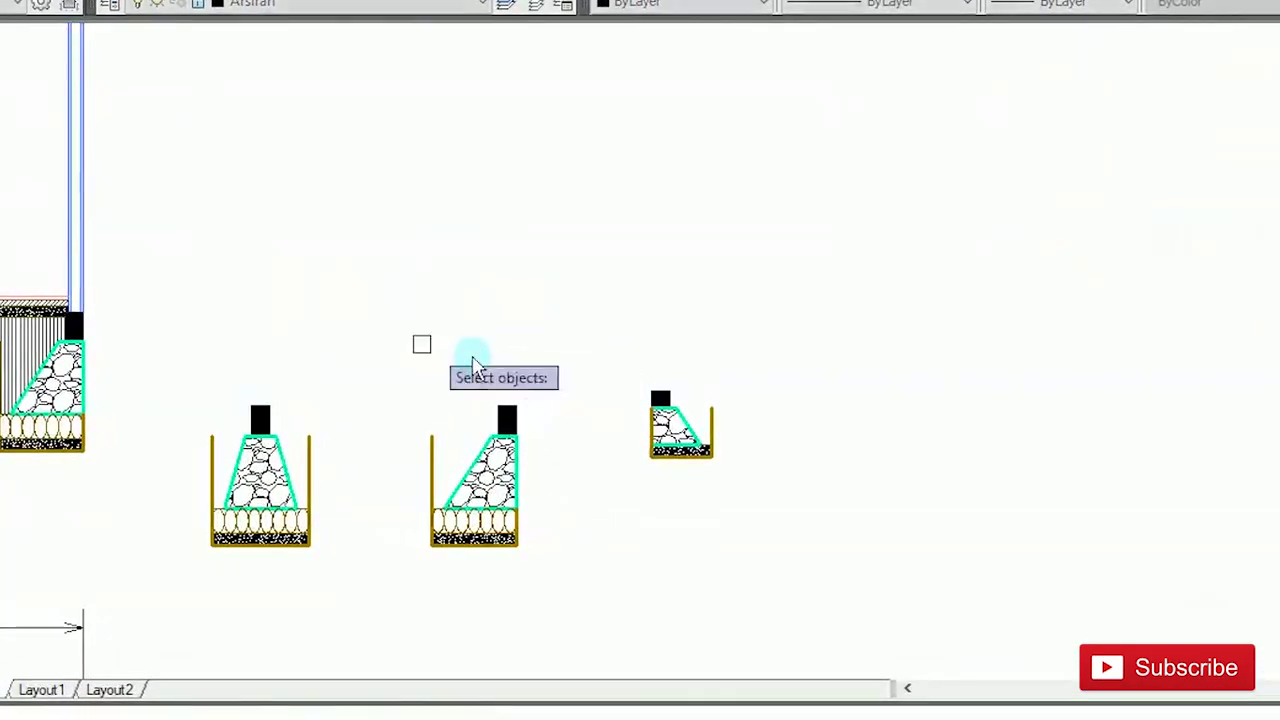
{"action": "left_click", "coordinate": [273, 306]}
{"action": "left_click", "coordinate": [366, 594]}
{"action": "scroll", "coordinate": [240, 394], "scroll_direction": "up", "scroll_amount": 4}
{"action": "key", "text": "space"}
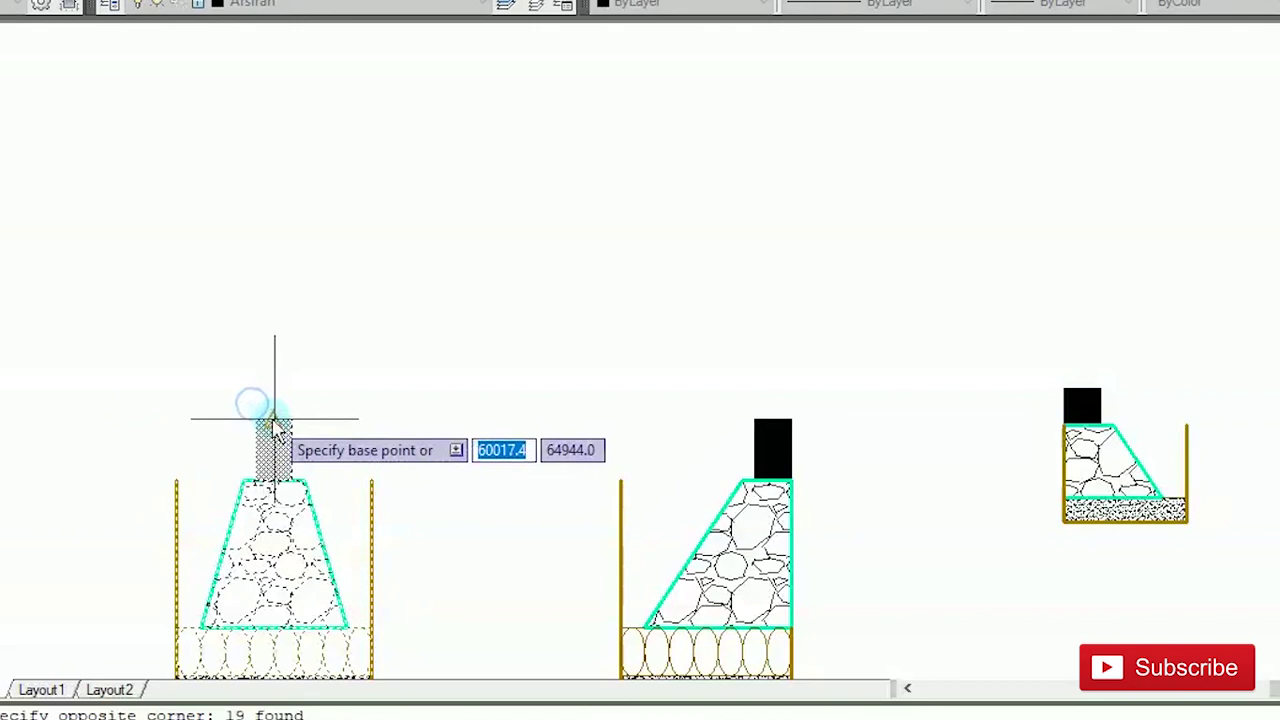
{"action": "scroll", "coordinate": [273, 420], "scroll_direction": "down", "scroll_amount": 3}
{"action": "left_click", "coordinate": [273, 418]}
{"action": "scroll", "coordinate": [814, 400], "scroll_direction": "down", "scroll_amount": 5}
{"action": "scroll", "coordinate": [777, 386], "scroll_direction": "up", "scroll_amount": 6}
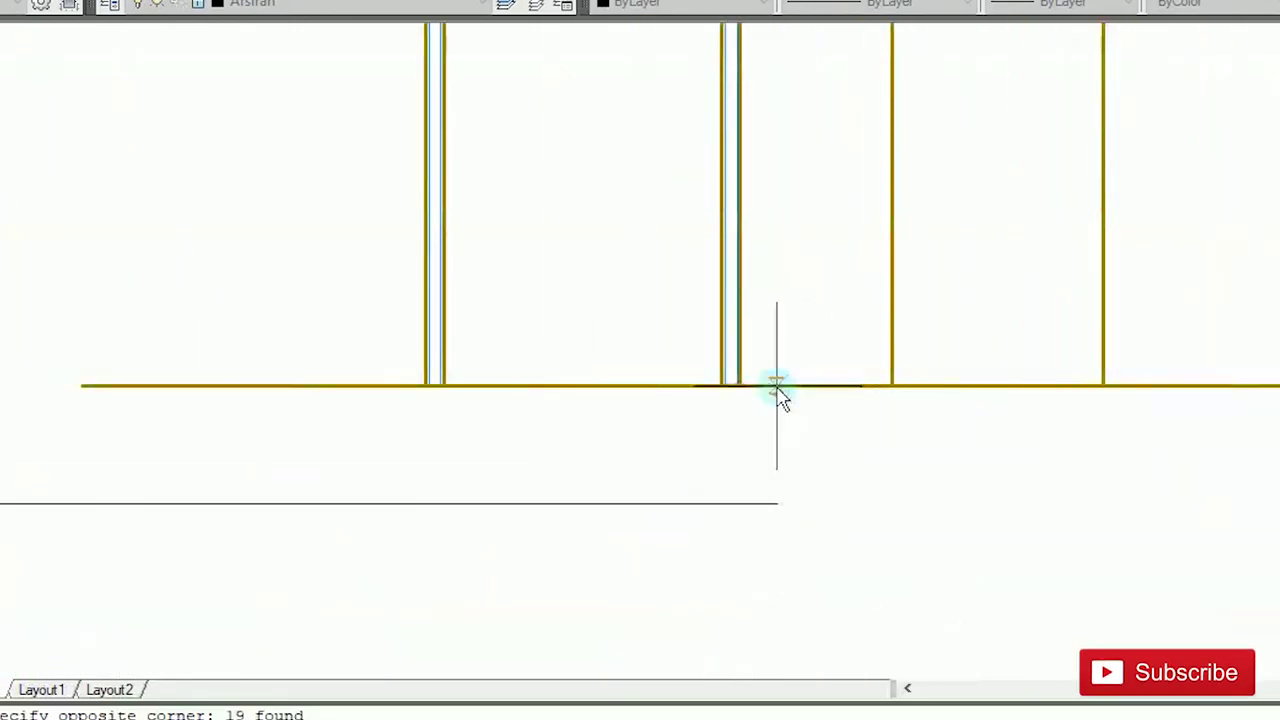
{"action": "left_click", "coordinate": [720, 394]}
{"action": "scroll", "coordinate": [721, 400], "scroll_direction": "down", "scroll_amount": 2}
Step: Copy the symmetrical foundation to the third wall of the long section, placing its beam's top midpoint at the wall base
{"action": "key", "text": "space"}
{"action": "key", "text": "space"}
{"action": "left_click", "coordinate": [634, 337]}
{"action": "left_click", "coordinate": [737, 457]}
{"action": "key", "text": "space"}
{"action": "scroll", "coordinate": [689, 366], "scroll_direction": "up", "scroll_amount": 4}
{"action": "left_click", "coordinate": [760, 450]}
{"action": "scroll", "coordinate": [760, 452], "scroll_direction": "down", "scroll_amount": 5}
{"action": "scroll", "coordinate": [1235, 432], "scroll_direction": "up", "scroll_amount": 6}
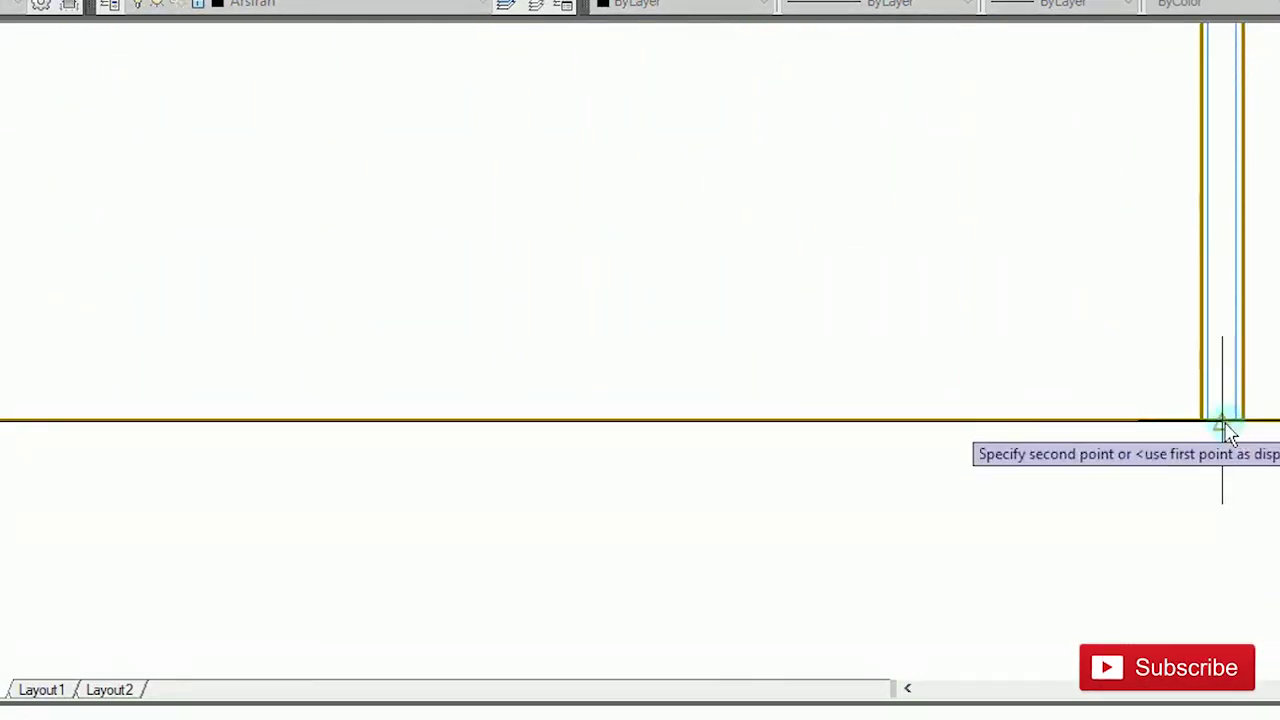
{"action": "left_click", "coordinate": [1220, 423]}
{"action": "scroll", "coordinate": [1194, 428], "scroll_direction": "down", "scroll_amount": 5}
Step: Copy the small one-sided foundation detail to the first wall of the long section, aligning its beam's outer upper corner with the wall's outer base corner
{"action": "middle_click_drag", "start_coordinate": [573, 473], "coordinate": [1101, 495]}
{"action": "scroll", "coordinate": [1101, 495], "scroll_direction": "down", "scroll_amount": 1}
{"action": "middle_click_drag", "start_coordinate": [44, 412], "coordinate": [322, 382]}
{"action": "scroll", "coordinate": [430, 567], "scroll_direction": "up", "scroll_amount": 6}
{"action": "key", "text": "space"}
{"action": "key", "text": "space"}
{"action": "middle_click_drag", "start_coordinate": [260, 349], "coordinate": [220, 357]}
{"action": "left_click", "coordinate": [114, 329]}
{"action": "left_click", "coordinate": [385, 575]}
{"action": "scroll", "coordinate": [240, 412], "scroll_direction": "up", "scroll_amount": 3}
{"action": "key", "text": "space"}
{"action": "left_click", "coordinate": [180, 420]}
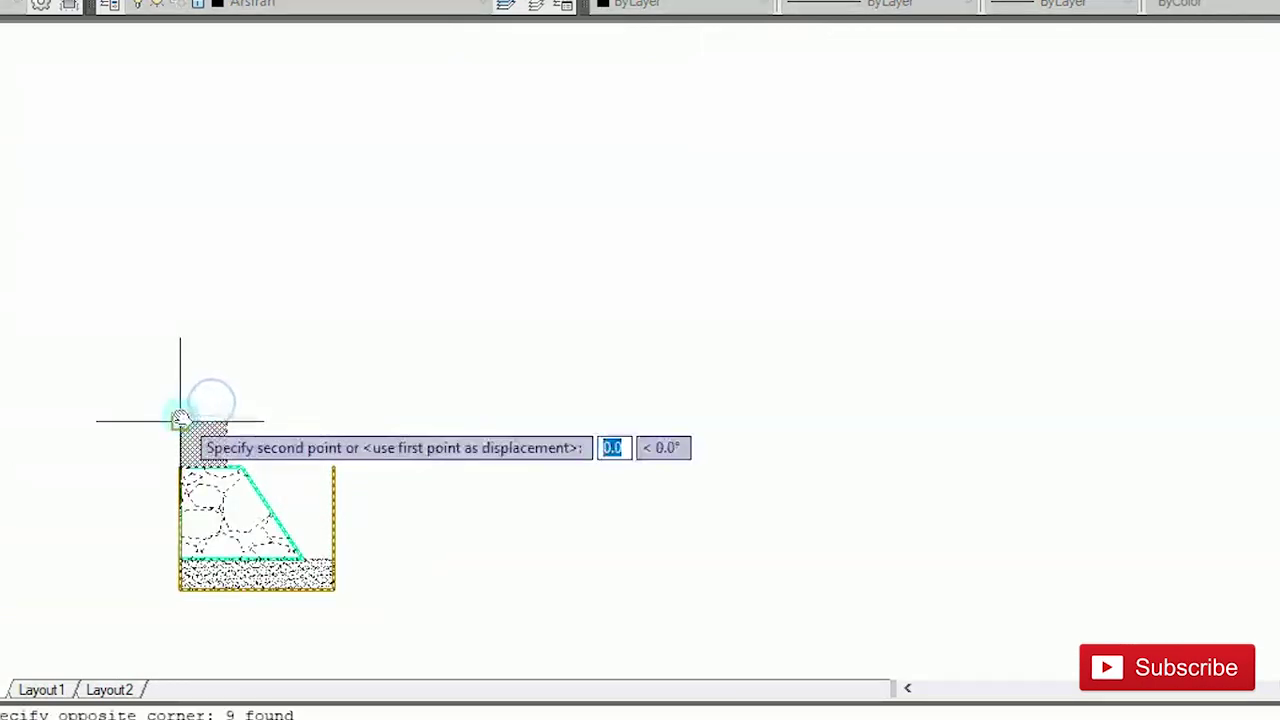
{"action": "scroll", "coordinate": [180, 421], "scroll_direction": "down", "scroll_amount": 5}
{"action": "scroll", "coordinate": [837, 391], "scroll_direction": "up", "scroll_amount": 3}
{"action": "scroll", "coordinate": [843, 332], "scroll_direction": "up", "scroll_amount": 4}
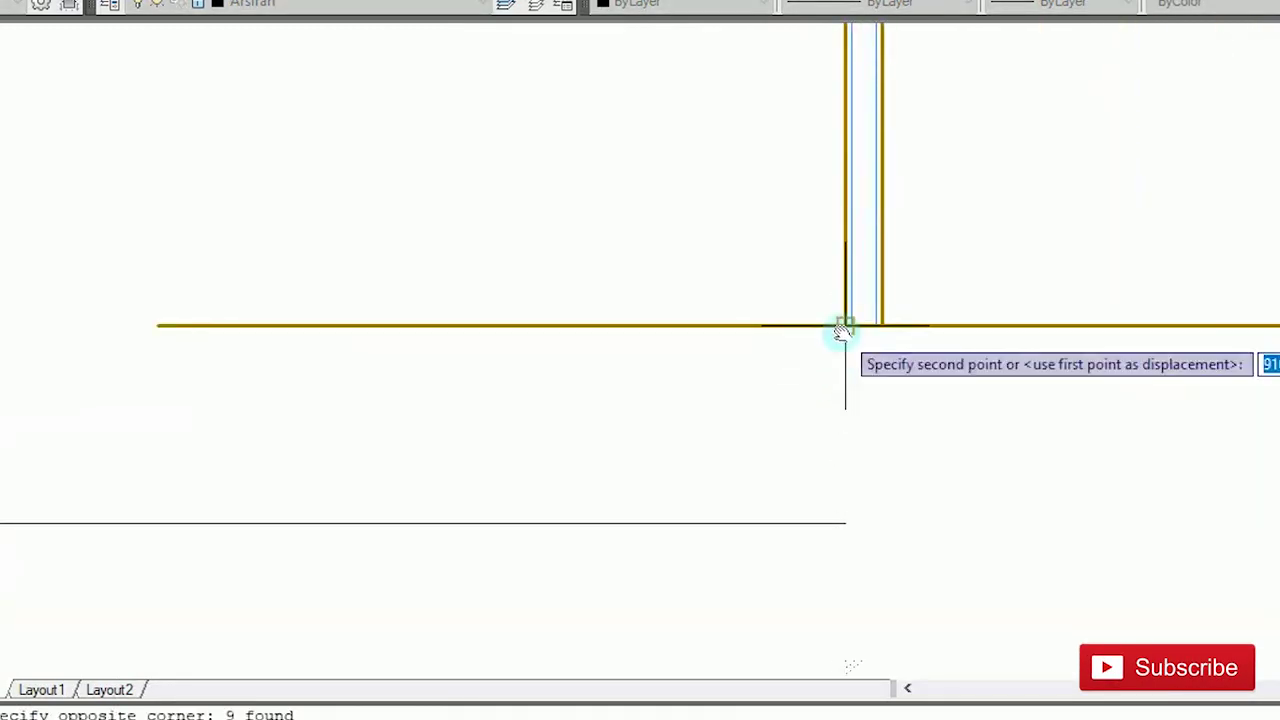
{"action": "left_click", "coordinate": [845, 326]}
{"action": "scroll", "coordinate": [1020, 322], "scroll_direction": "down", "scroll_amount": 2}
Step: Move the small foundation under the first wall straight down by 10
{"action": "middle_click_drag", "start_coordinate": [1020, 322], "coordinate": [629, 281]}
{"action": "type", "text": "mi"}
{"action": "key", "text": "space"}
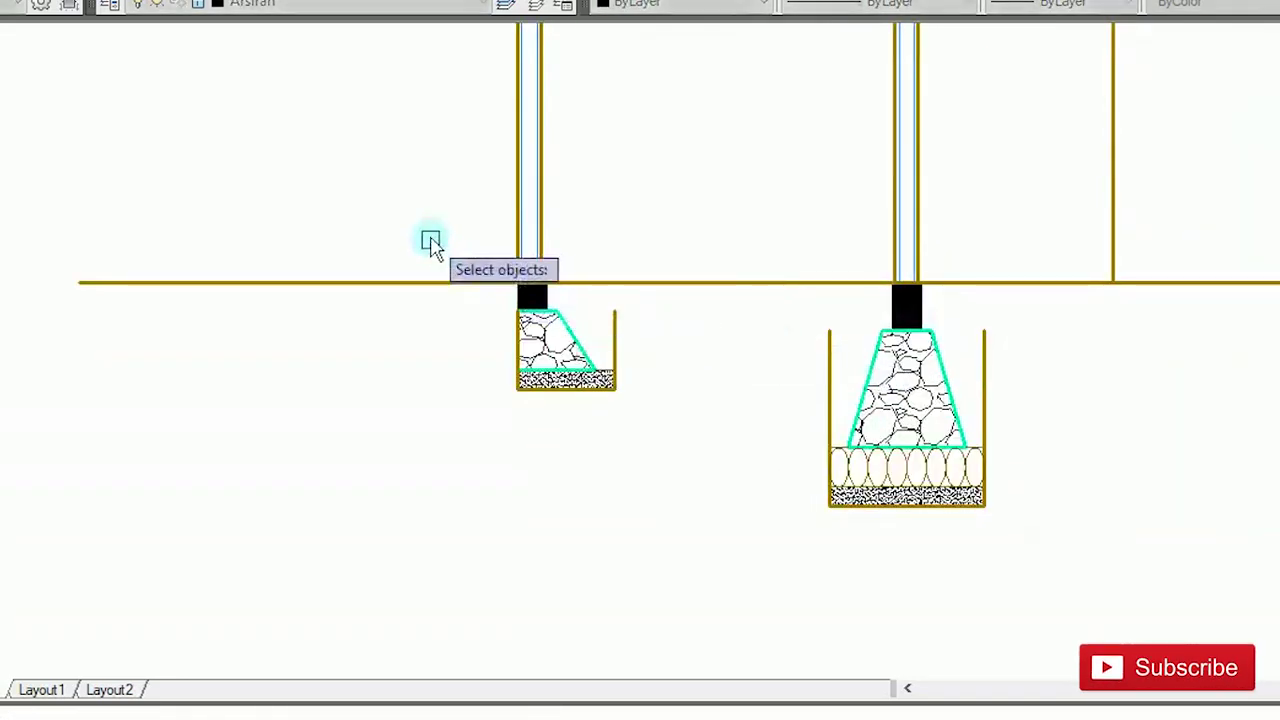
{"action": "left_click", "coordinate": [430, 240]}
{"action": "left_click", "coordinate": [715, 478]}
{"action": "right_click", "coordinate": [651, 190]}
{"action": "left_click", "coordinate": [695, 152]}
{"action": "type", "text": "1"}
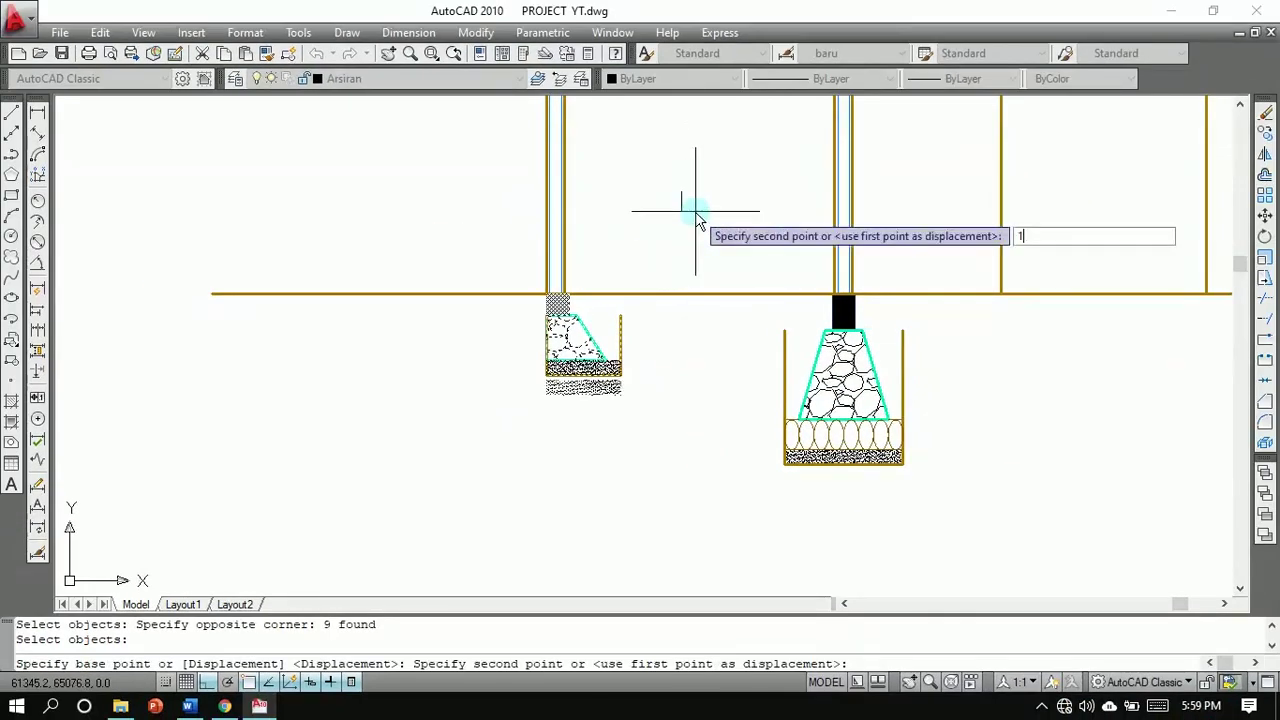
{"action": "type", "text": "0"}
{"action": "key", "text": "Return"}
Step: Stretch the lower end of the first wall down to the top of the small foundation's beam
{"action": "scroll", "coordinate": [600, 295], "scroll_direction": "up", "scroll_amount": 5}
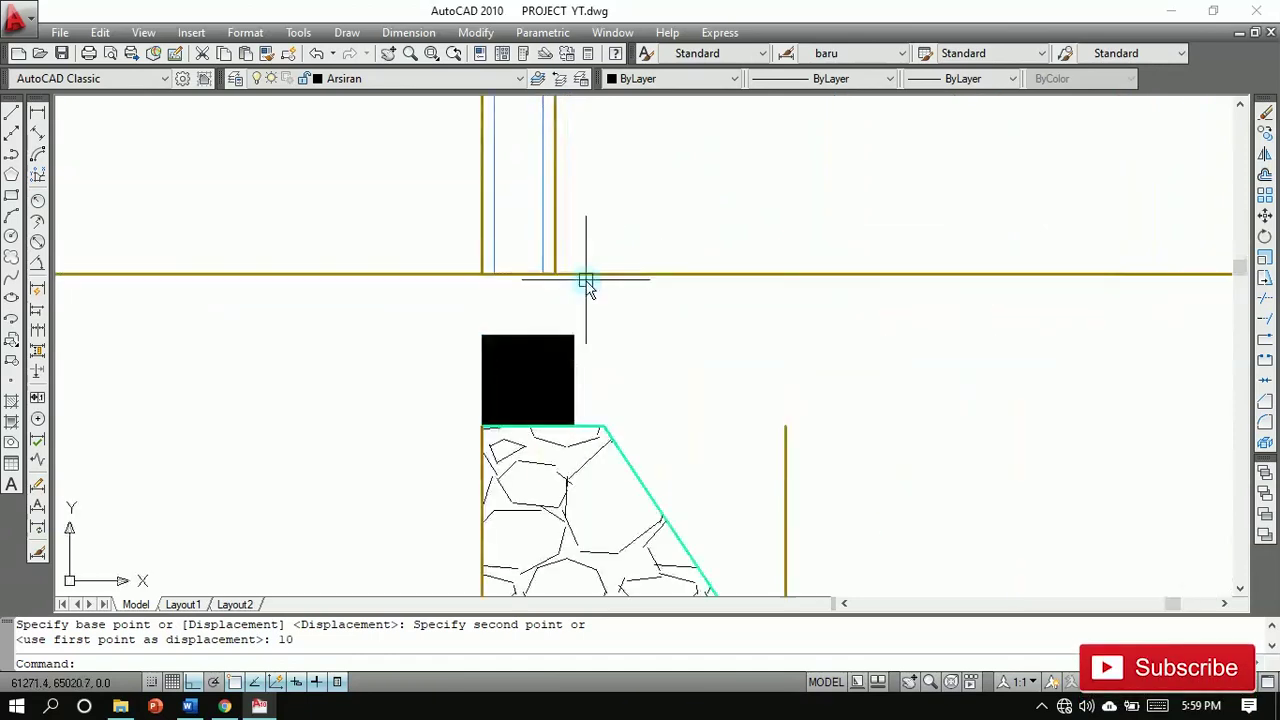
{"action": "middle_click_drag", "start_coordinate": [585, 272], "coordinate": [620, 342]}
{"action": "type", "text": "s"}
{"action": "key", "text": "Return"}
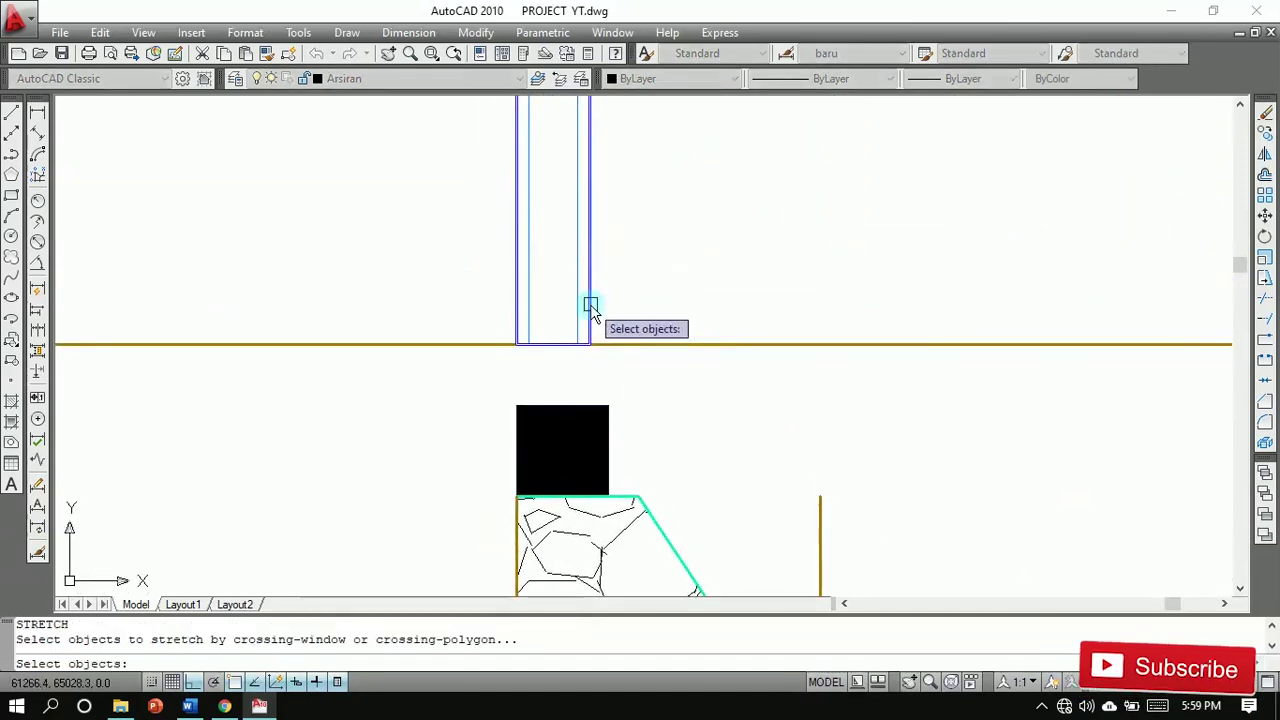
{"action": "left_click", "coordinate": [590, 306]}
{"action": "right_click", "coordinate": [558, 319]}
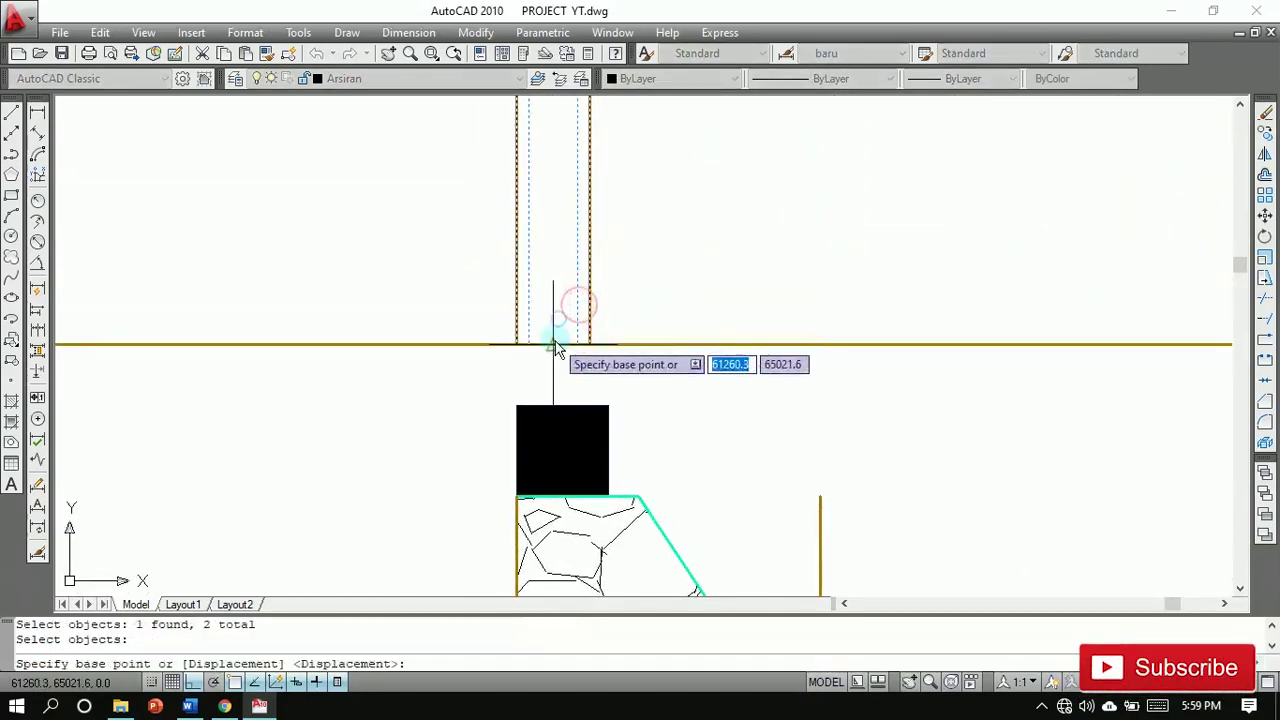
{"action": "left_click", "coordinate": [553, 345]}
{"action": "left_click", "coordinate": [551, 405]}
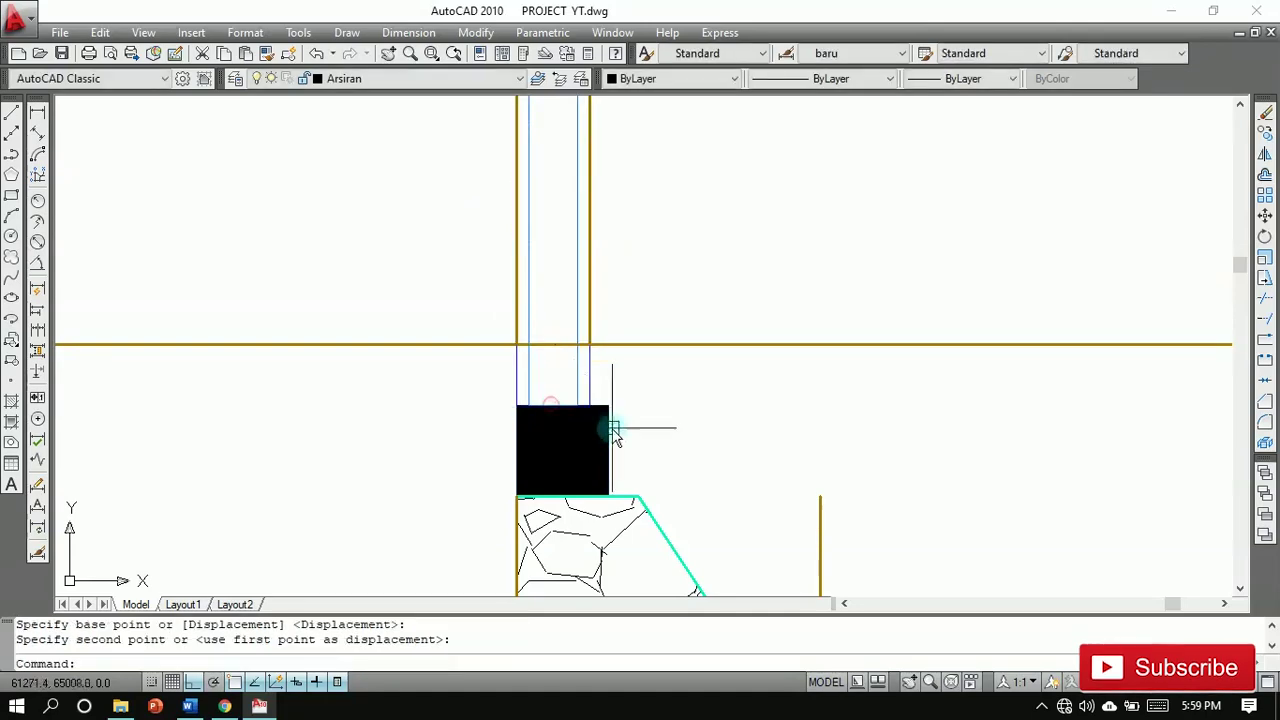
Step: Make garis muka tanah the current layer and draw a line joining the upper excavation edges of the small and second foundations
{"action": "scroll", "coordinate": [700, 395], "scroll_direction": "down", "scroll_amount": 3}
{"action": "scroll", "coordinate": [723, 378], "scroll_direction": "down", "scroll_amount": 2}
{"action": "middle_click_drag", "start_coordinate": [699, 378], "coordinate": [623, 377]}
{"action": "scroll", "coordinate": [800, 461], "scroll_direction": "up", "scroll_amount": 3}
{"action": "middle_click_drag", "start_coordinate": [806, 463], "coordinate": [677, 489]}
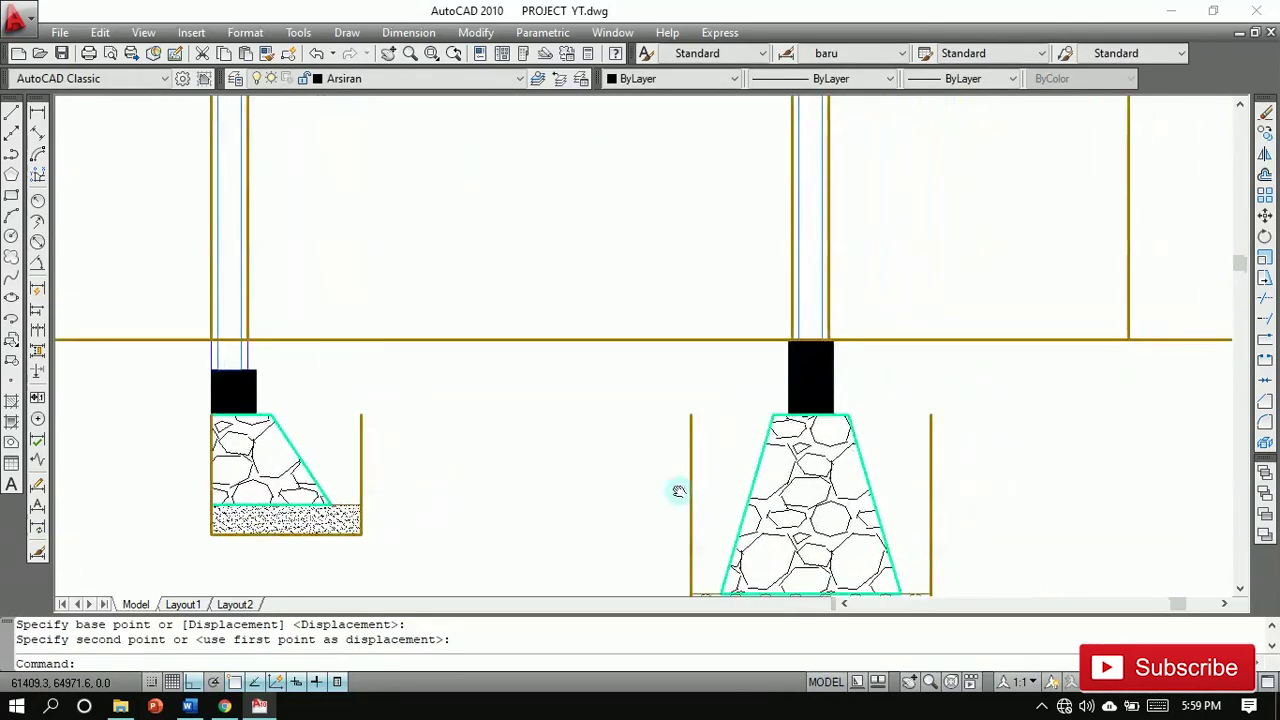
{"action": "scroll", "coordinate": [677, 489], "scroll_direction": "down", "scroll_amount": 2}
{"action": "middle_click_drag", "start_coordinate": [516, 98], "coordinate": [510, 88]}
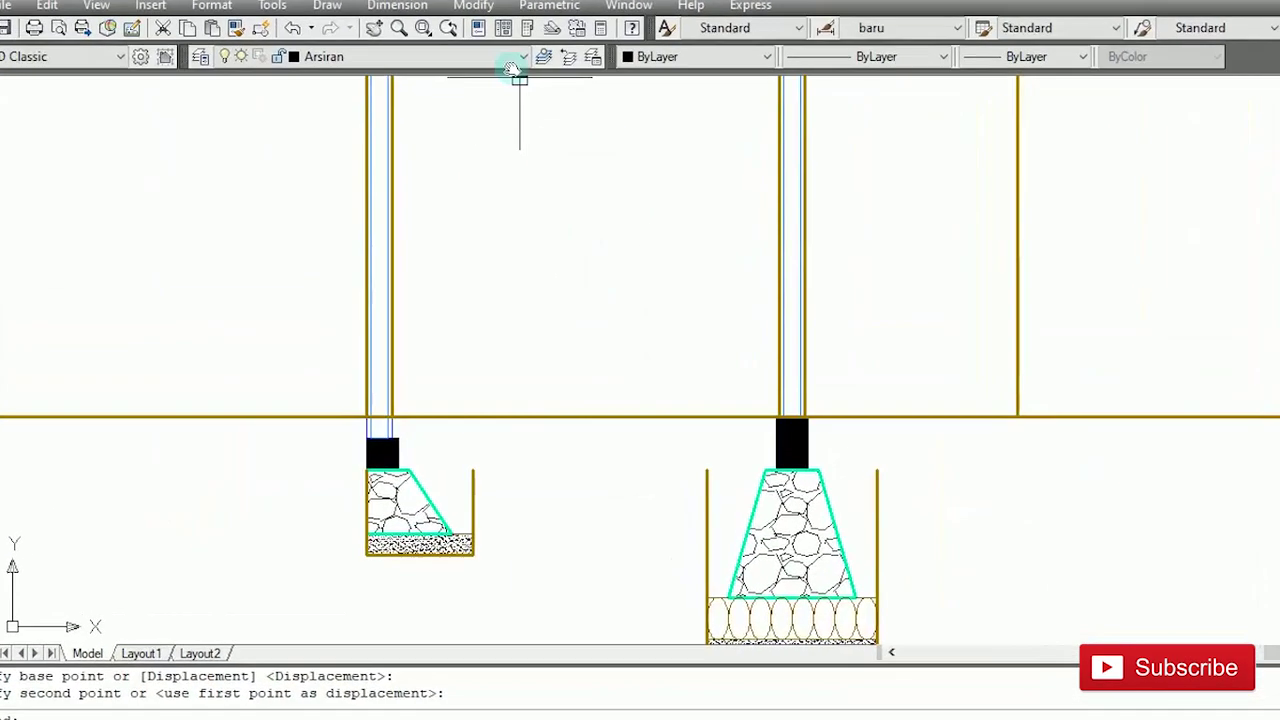
{"action": "left_click", "coordinate": [476, 60]}
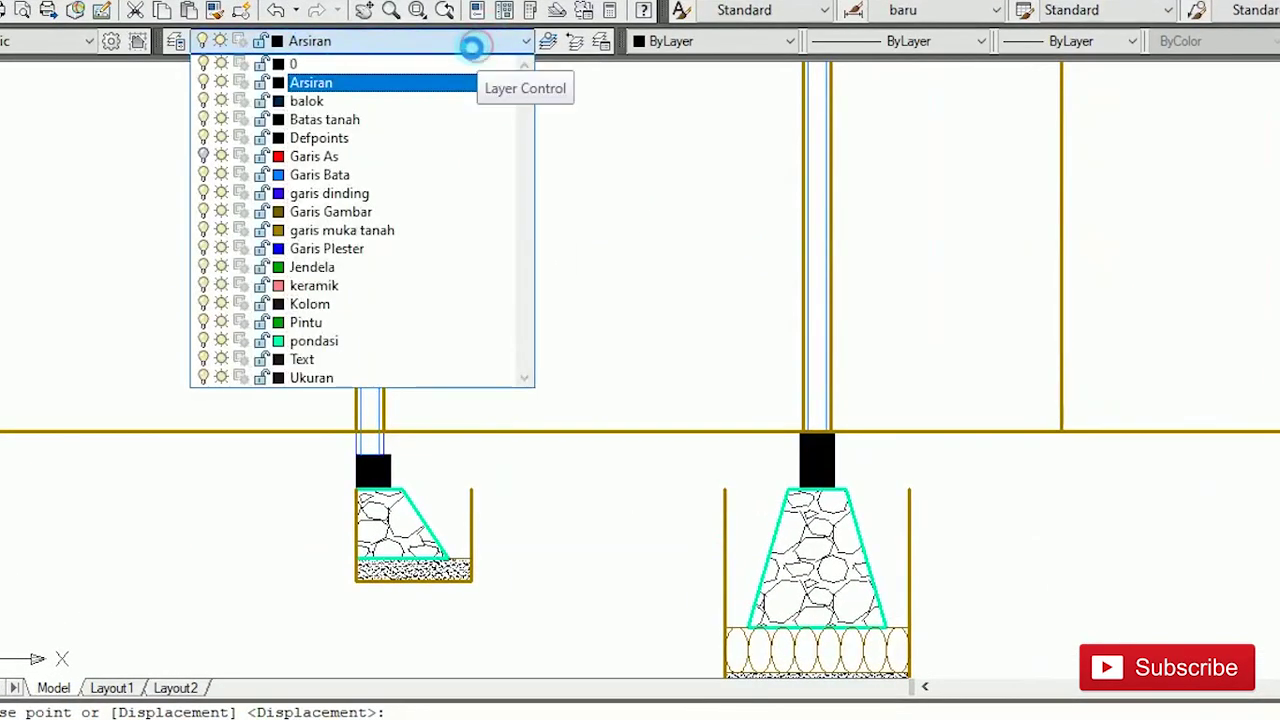
{"action": "left_click", "coordinate": [407, 231]}
{"action": "type", "text": "l"}
{"action": "key", "text": "Return"}
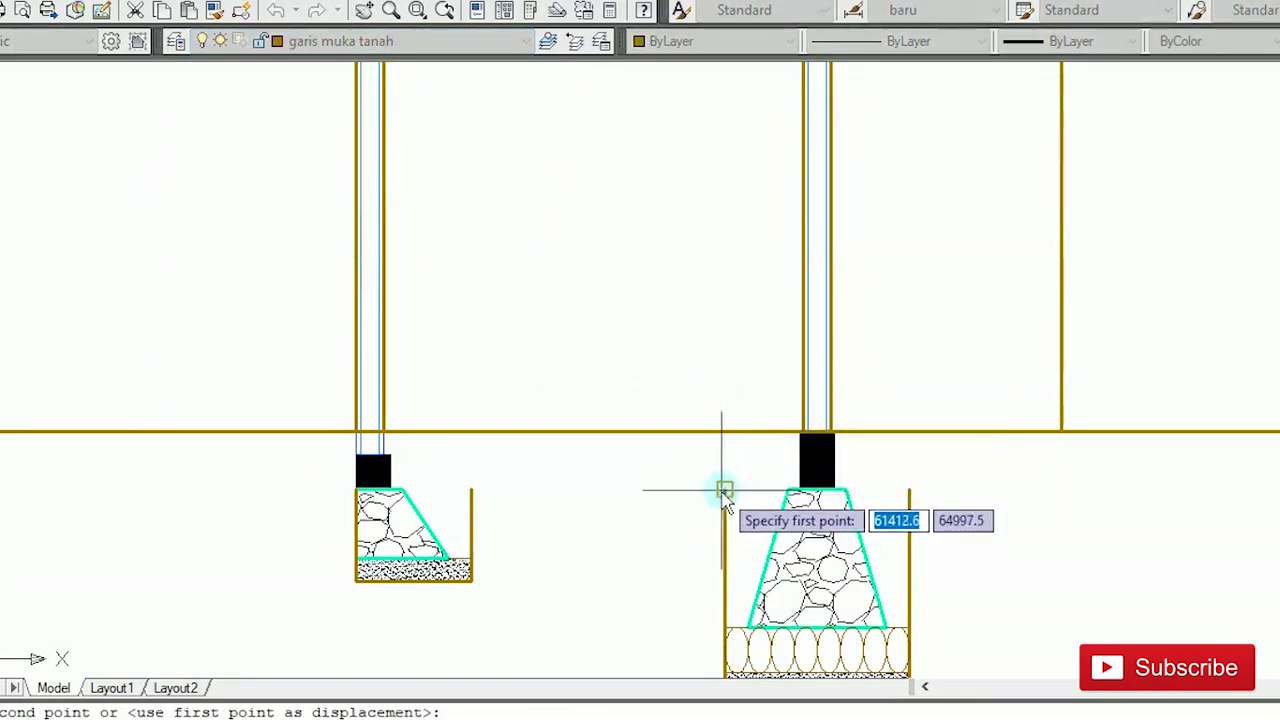
{"action": "left_click", "coordinate": [725, 490]}
{"action": "left_click", "coordinate": [471, 489]}
{"action": "key", "text": "Return"}
Step: Draw a horizontal line joining the upper excavation edges of the second and third foundations
{"action": "scroll", "coordinate": [745, 466], "scroll_direction": "down", "scroll_amount": 3}
{"action": "middle_click_drag", "start_coordinate": [750, 467], "coordinate": [163, 428]}
{"action": "key", "text": "Return"}
{"action": "left_click", "coordinate": [262, 441]}
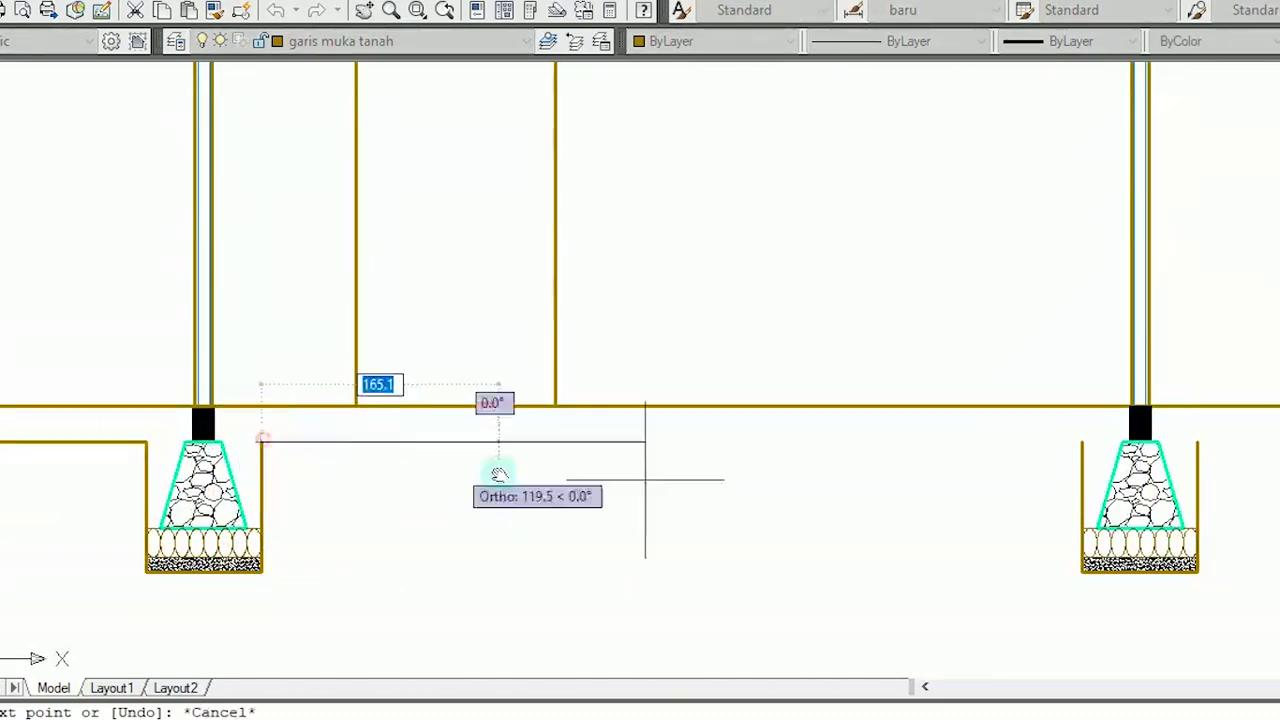
{"action": "left_click", "coordinate": [1080, 441]}
Step: Draw a horizontal line about 332 long from the third foundation's outer excavation edge past the last vertical line
{"action": "scroll", "coordinate": [1078, 443], "scroll_direction": "down", "scroll_amount": 2}
{"action": "middle_click_drag", "start_coordinate": [1077, 447], "coordinate": [779, 447]}
{"action": "scroll", "coordinate": [925, 472], "scroll_direction": "up", "scroll_amount": 3}
{"action": "key", "text": "Return"}
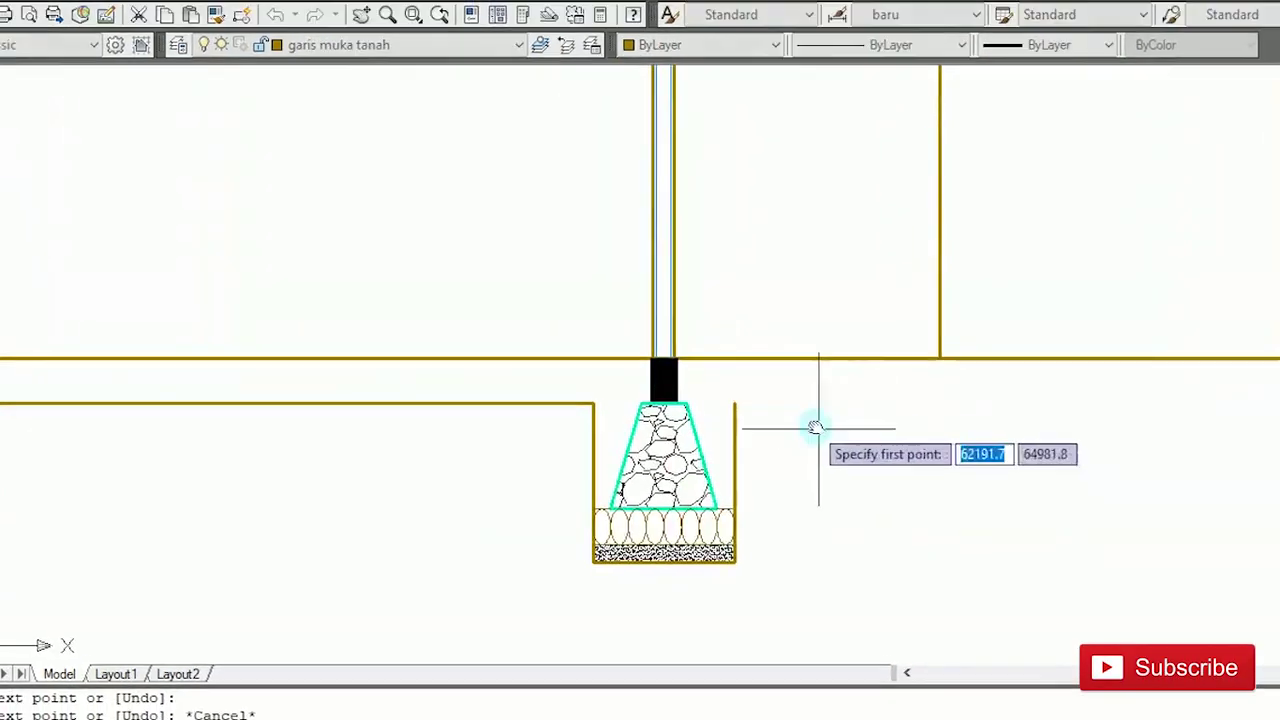
{"action": "left_click", "coordinate": [748, 409]}
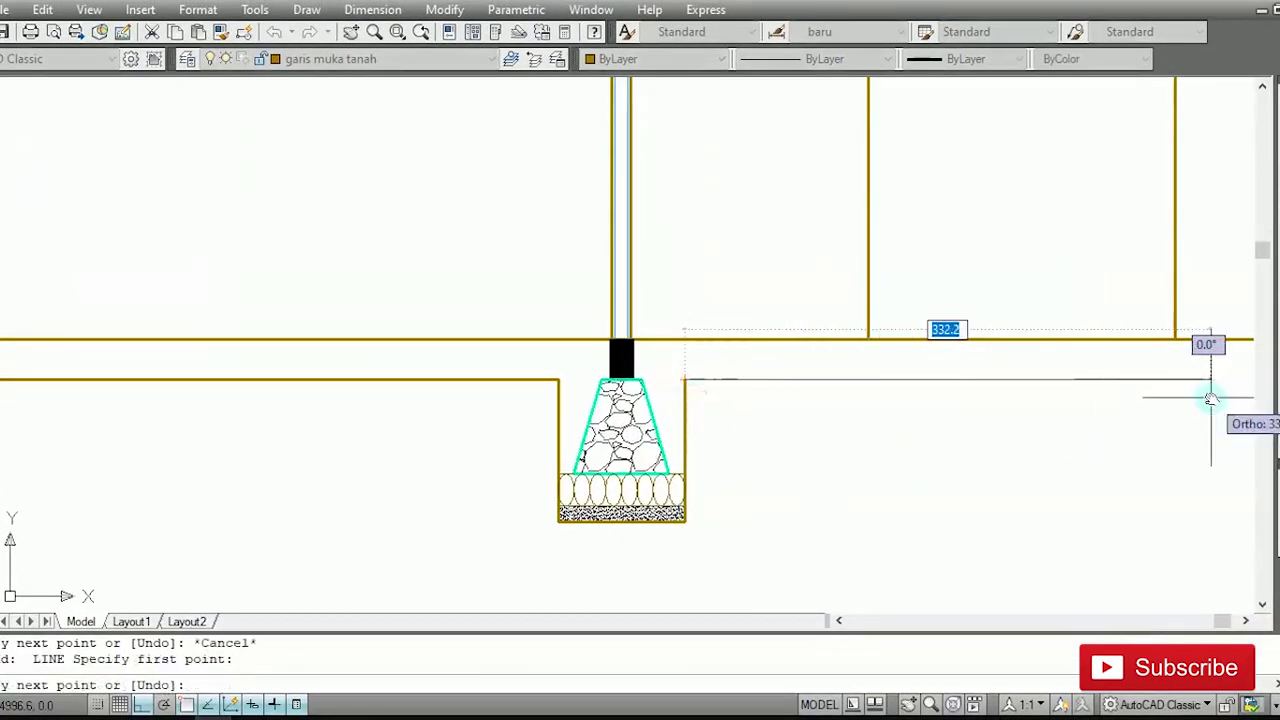
{"action": "left_click", "coordinate": [1211, 399]}
{"action": "key", "text": "Escape"}
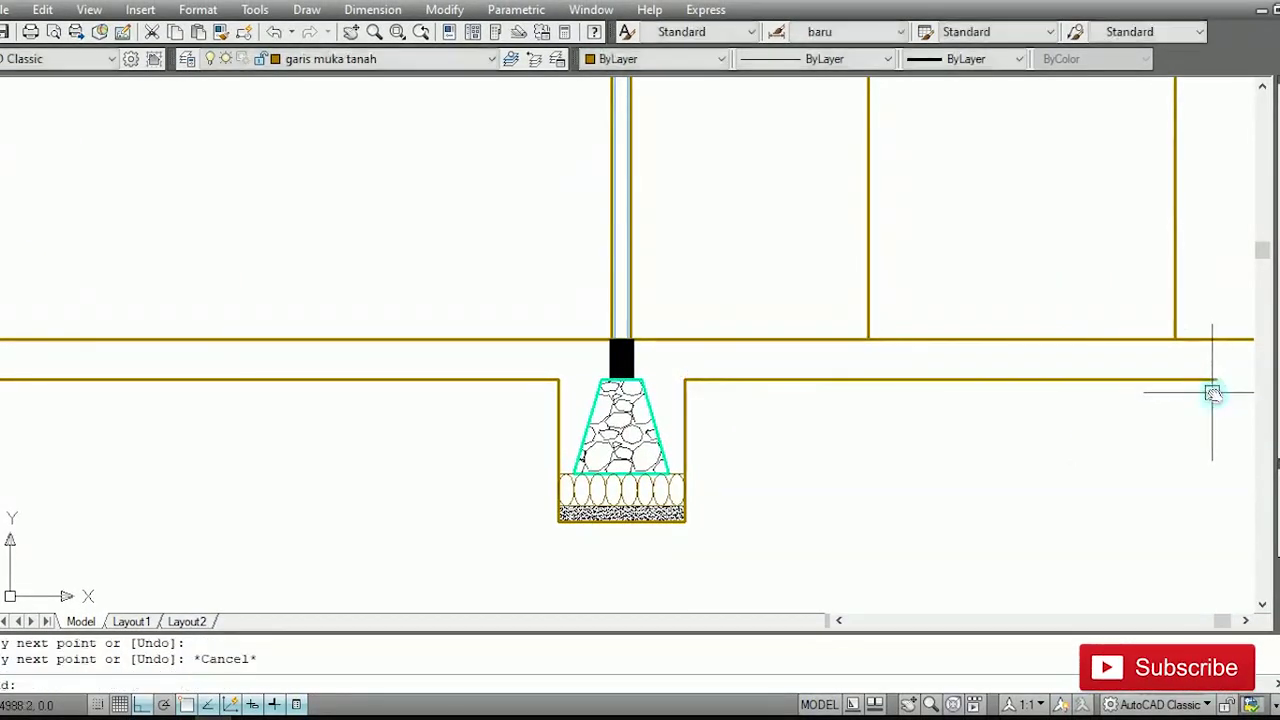
Step: Extend the two vertical lines beyond the third foundation down to the new horizontal excavation line
{"action": "middle_click_drag", "start_coordinate": [1214, 391], "coordinate": [971, 487]}
{"action": "type", "text": "ex"}
{"action": "key", "text": "Return"}
{"action": "key", "text": "Return"}
{"action": "left_click", "coordinate": [978, 418]}
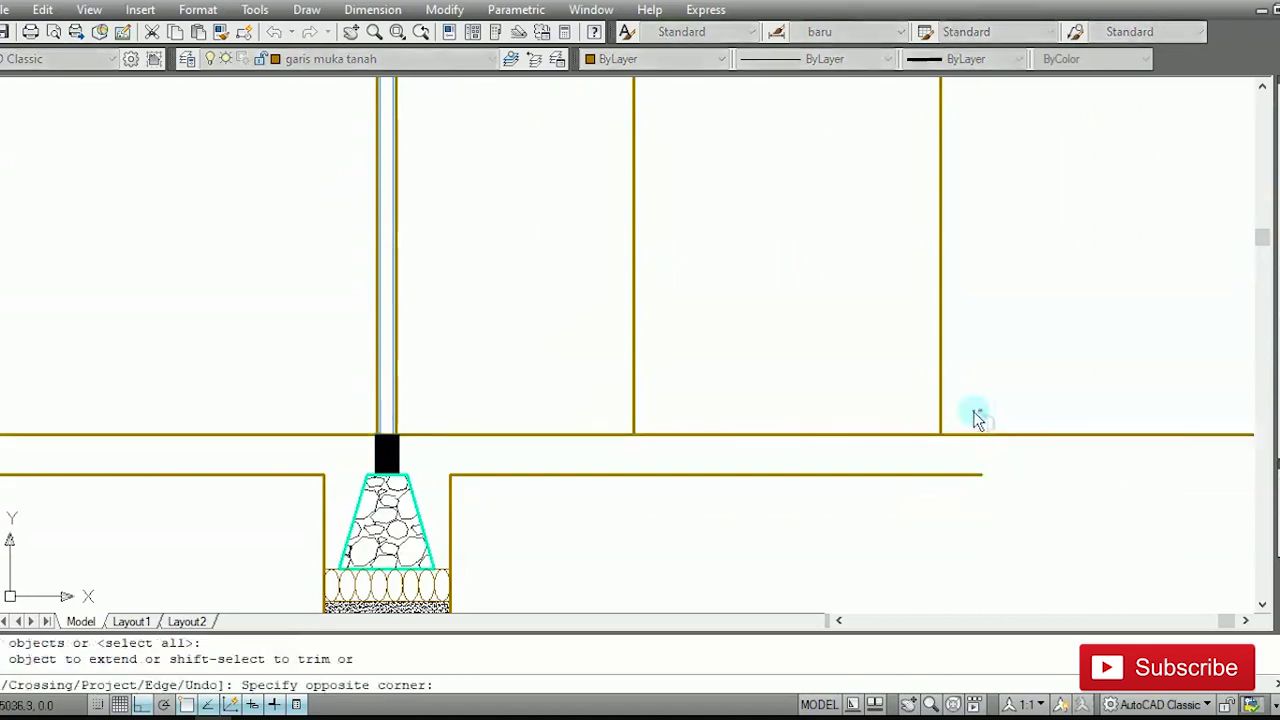
{"action": "left_click", "coordinate": [590, 388]}
{"action": "key", "text": "Escape"}
Step: Erase the long horizontal base line running across the tops of the foundation beams
{"action": "type", "text": "e"}
{"action": "key", "text": "Return"}
{"action": "left_click", "coordinate": [706, 436]}
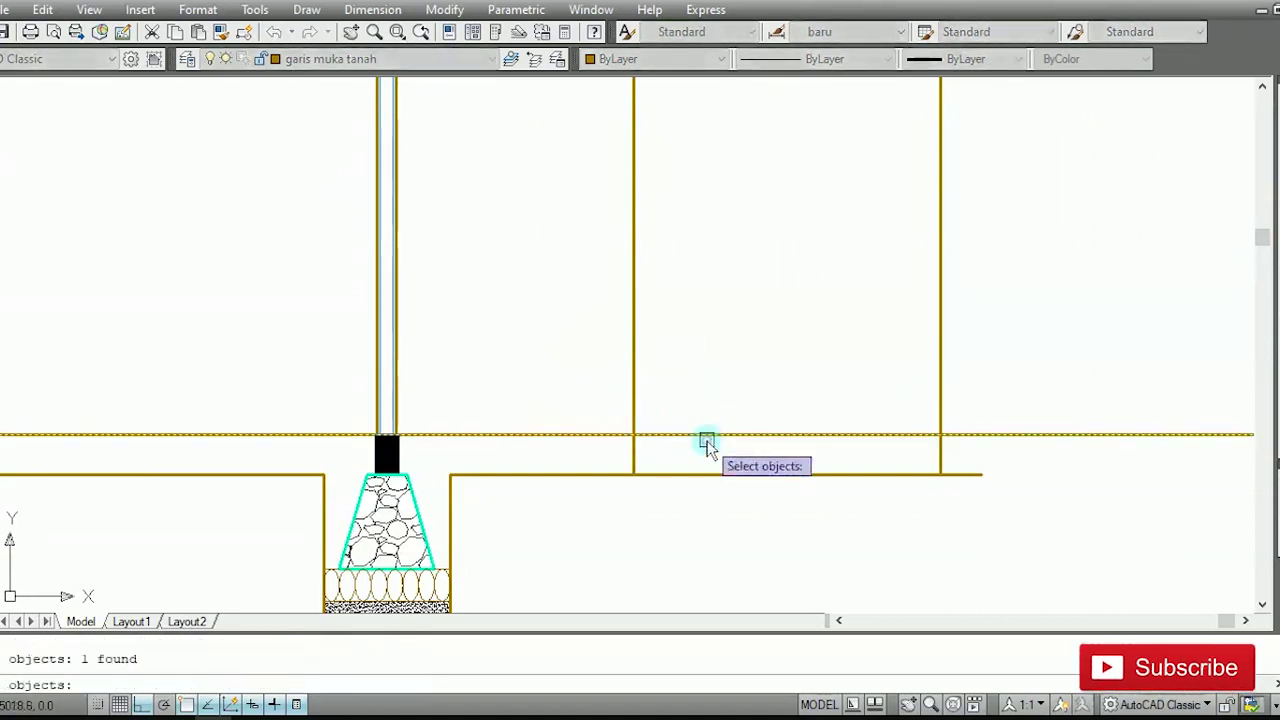
{"action": "key", "text": "Return"}
Step: Offset the horizontal excavation line between the second and third foundations upward by 20
{"action": "scroll", "coordinate": [703, 440], "scroll_direction": "down", "scroll_amount": 2}
{"action": "middle_click_drag", "start_coordinate": [893, 465], "coordinate": [1069, 476]}
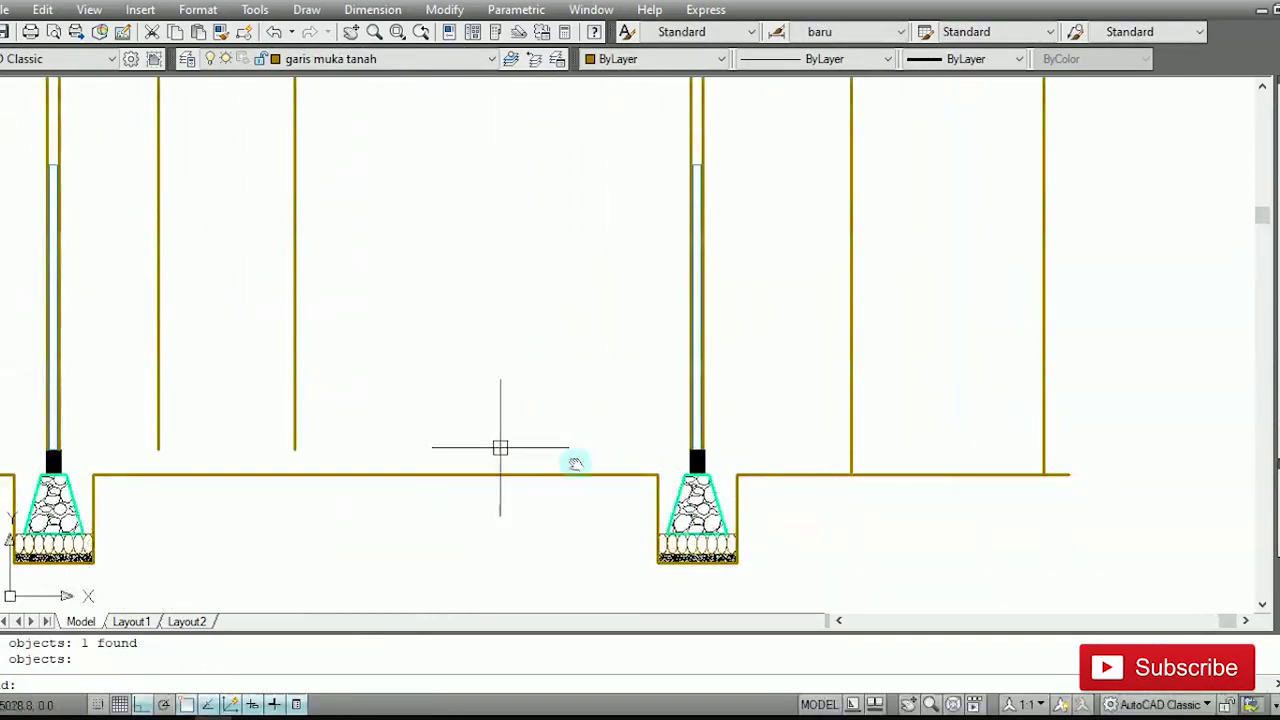
{"action": "middle_click_drag", "start_coordinate": [575, 463], "coordinate": [700, 400]}
{"action": "scroll", "coordinate": [943, 386], "scroll_direction": "up", "scroll_amount": 2}
{"action": "type", "text": "o"}
{"action": "key", "text": "Return"}
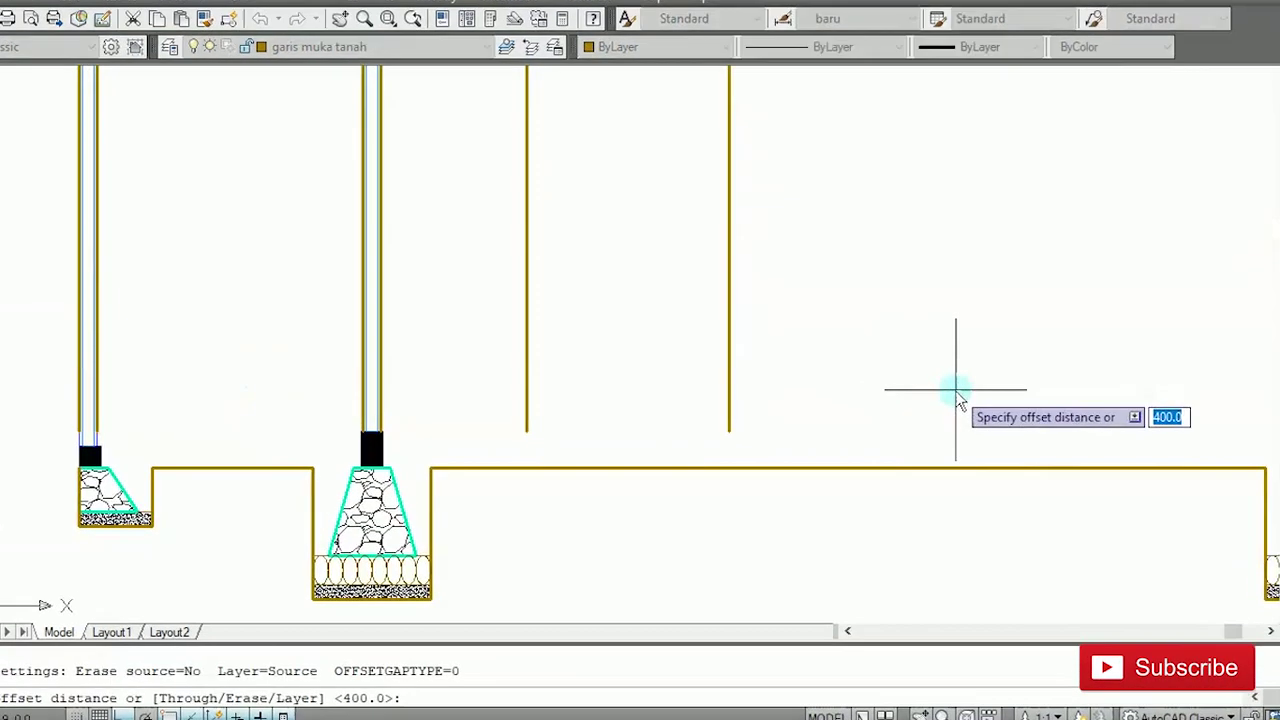
{"action": "type", "text": "25"}
{"action": "key", "text": "Return"}
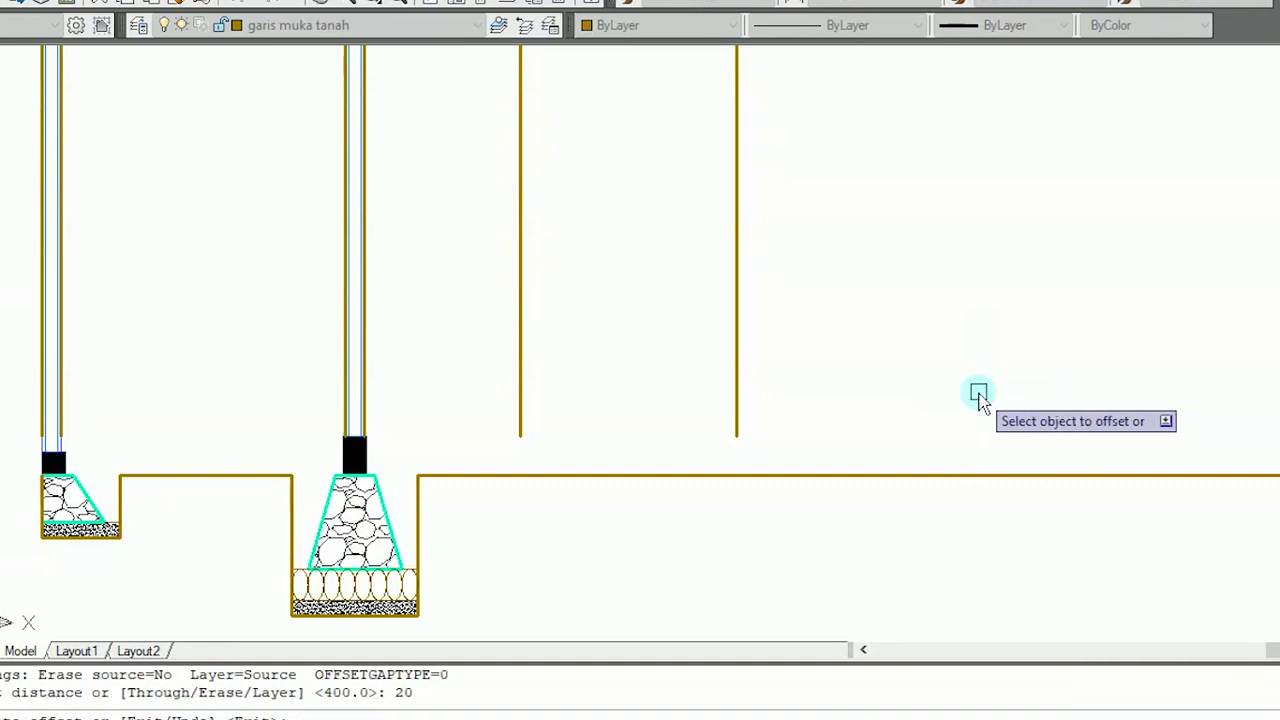
{"action": "left_click", "coordinate": [918, 476]}
{"action": "left_click", "coordinate": [918, 412]}
Step: Offset the lowest floor line between the second and third foundations upward by 10
{"action": "key", "text": "Escape"}
{"action": "key", "text": "Return"}
{"action": "type", "text": "10"}
{"action": "left_click", "coordinate": [915, 441]}
{"action": "left_click", "coordinate": [895, 412]}
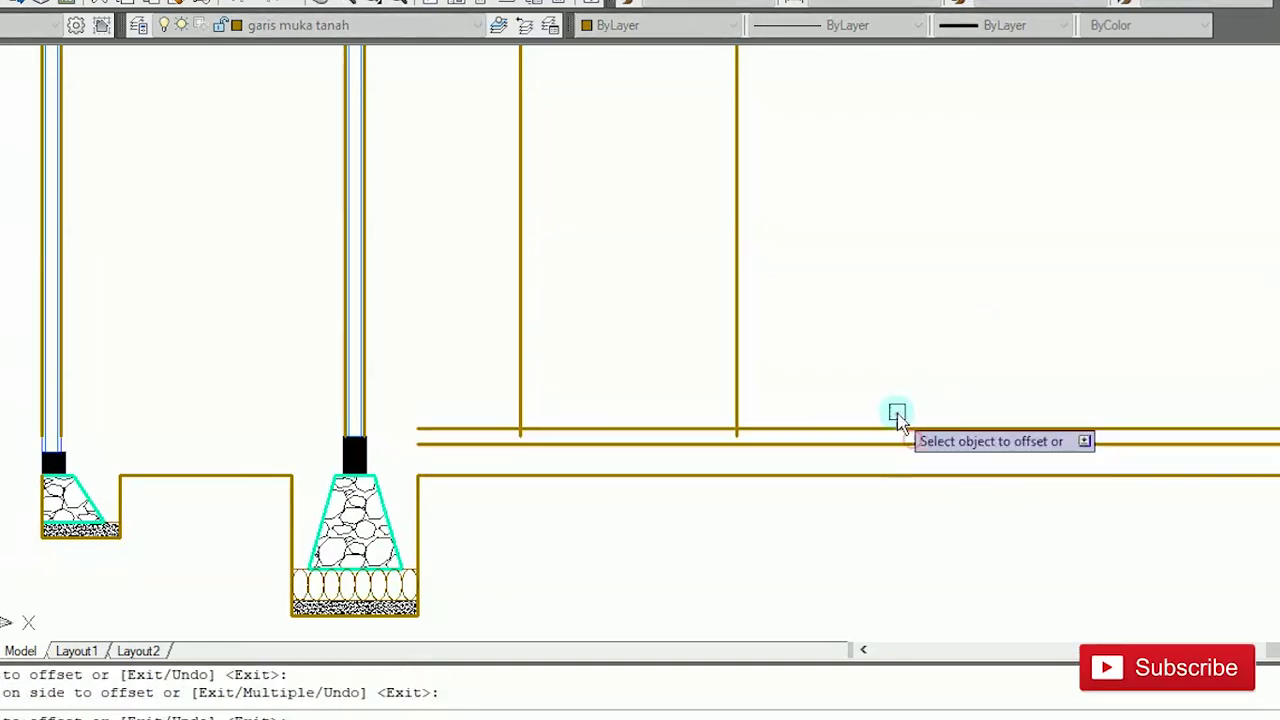
Step: Offset the uppermost floor line upward by 5
{"action": "key", "text": "Escape"}
{"action": "key", "text": "Return"}
{"action": "type", "text": "5"}
{"action": "key", "text": "Return"}
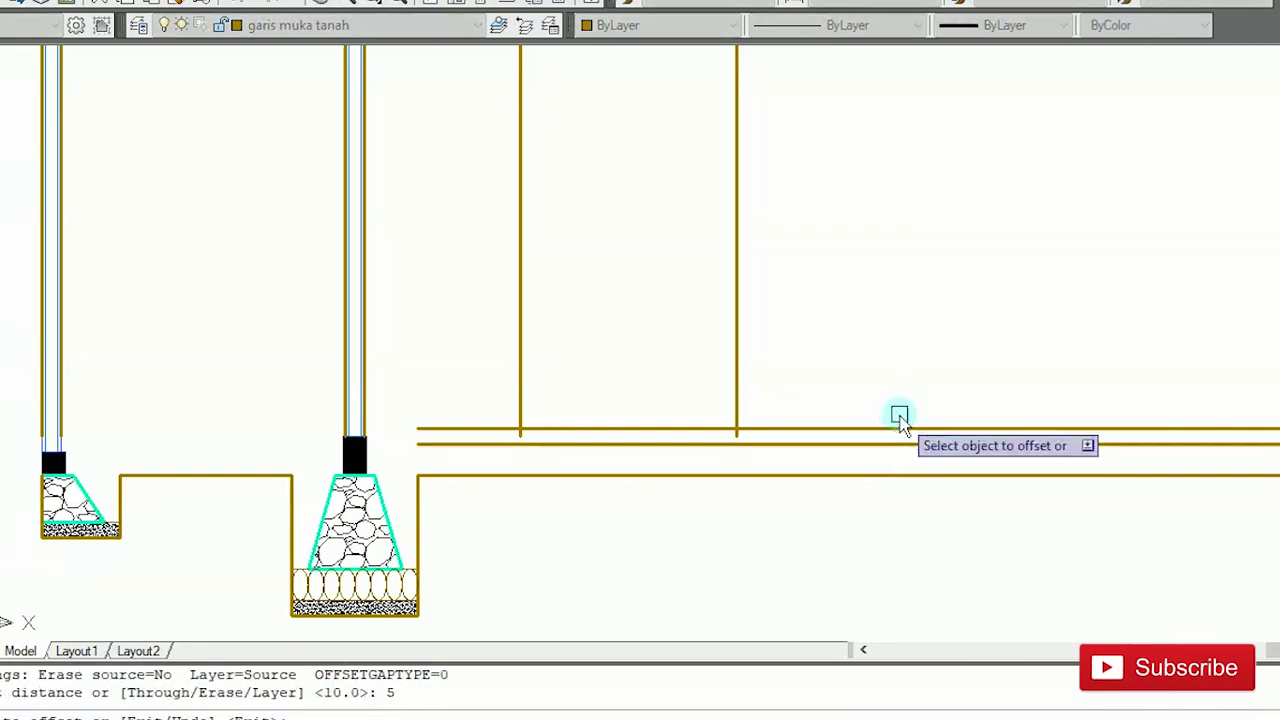
{"action": "left_click", "coordinate": [900, 431]}
{"action": "left_click", "coordinate": [886, 343]}
Step: Offset the uppermost floor line upward once more to form the thin tile layer
{"action": "key", "text": "Escape"}
{"action": "key", "text": "Return"}
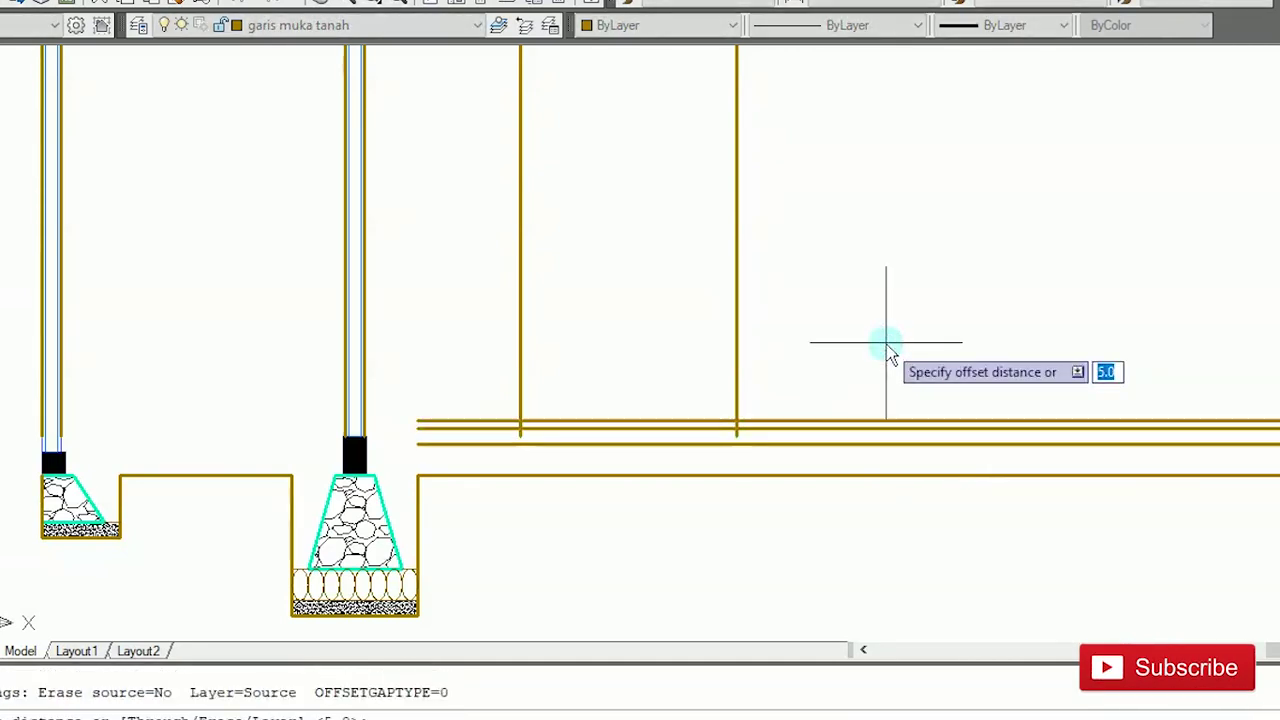
{"action": "key", "text": "Return"}
{"action": "left_click", "coordinate": [894, 420]}
{"action": "left_click", "coordinate": [893, 375]}
{"action": "key", "text": "Escape"}
Step: Move the three lower floor lines to the Garis Gambar layer
{"action": "scroll", "coordinate": [920, 446], "scroll_direction": "up", "scroll_amount": 3}
{"action": "left_click", "coordinate": [917, 484]}
{"action": "left_click", "coordinate": [877, 397]}
{"action": "left_click", "coordinate": [323, 26]}
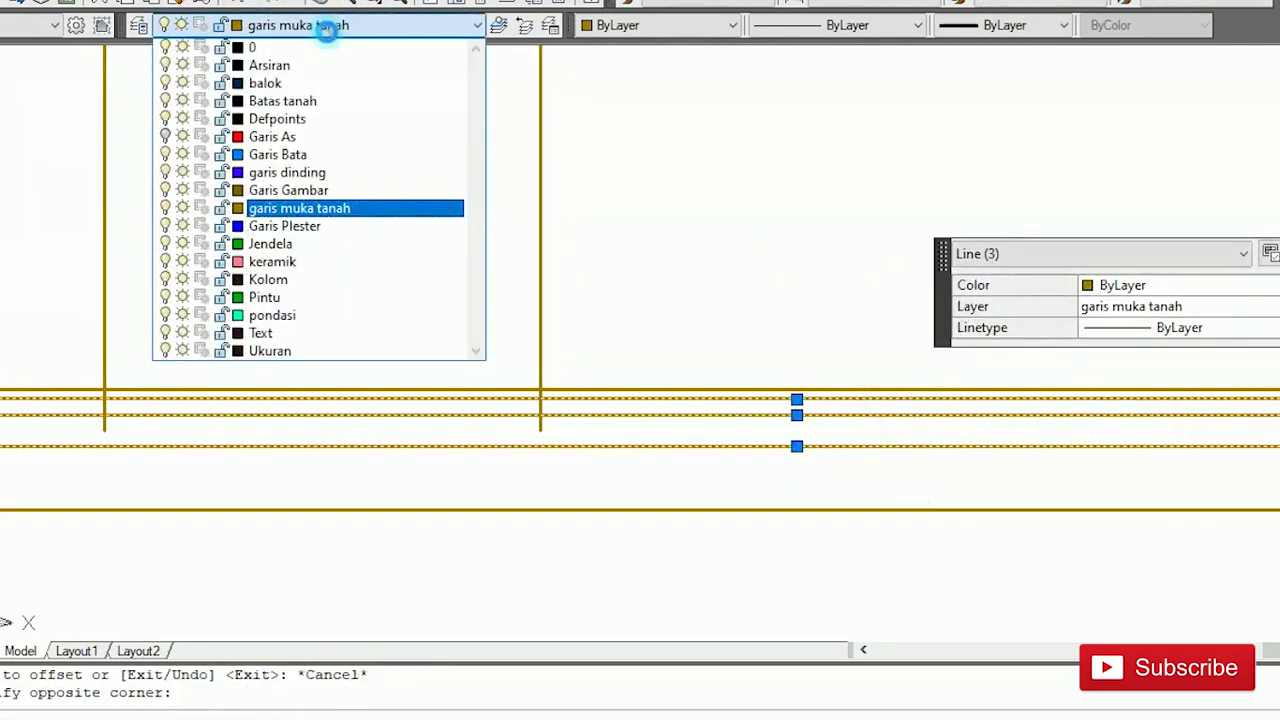
{"action": "left_click", "coordinate": [337, 183]}
{"action": "key", "text": "Escape"}
Step: Move the top floor line to the keramik layer
{"action": "left_click", "coordinate": [649, 391]}
{"action": "left_click", "coordinate": [313, 27]}
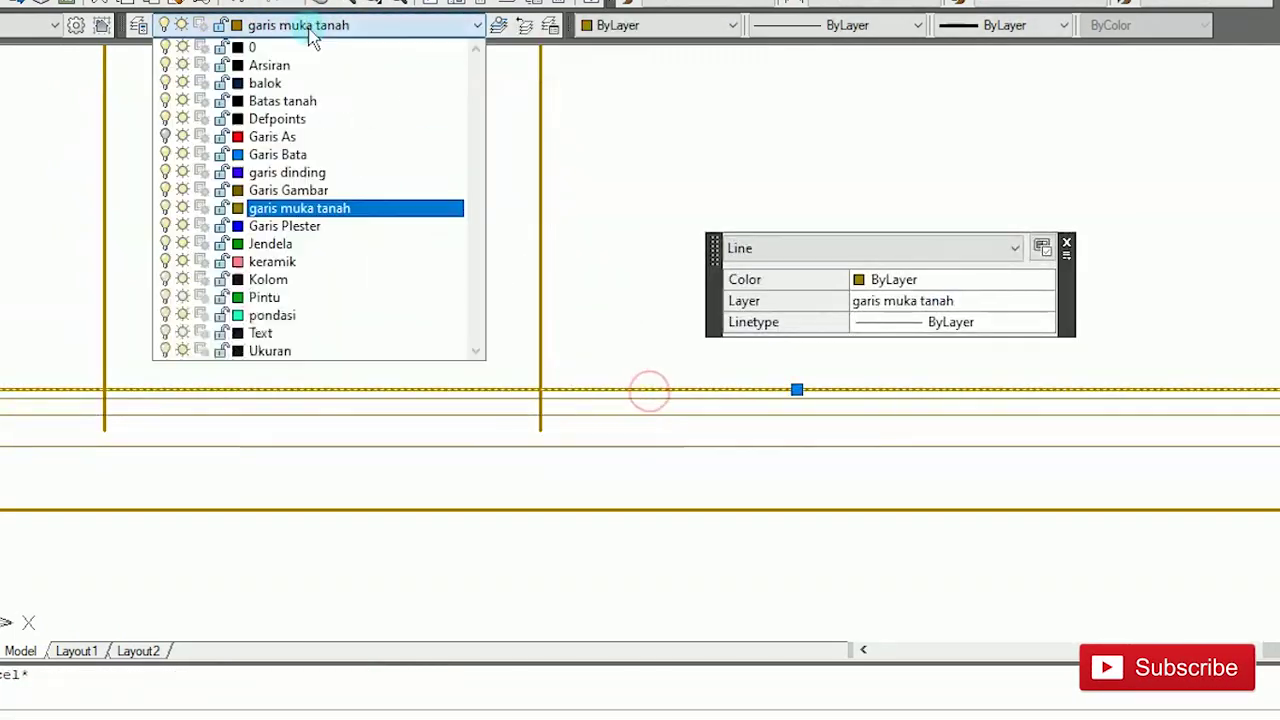
{"action": "left_click", "coordinate": [300, 261]}
{"action": "key", "text": "Escape"}
Step: Trim the two vertical lines between the second and third walls where they drop below the tile line
{"action": "type", "text": "tr"}
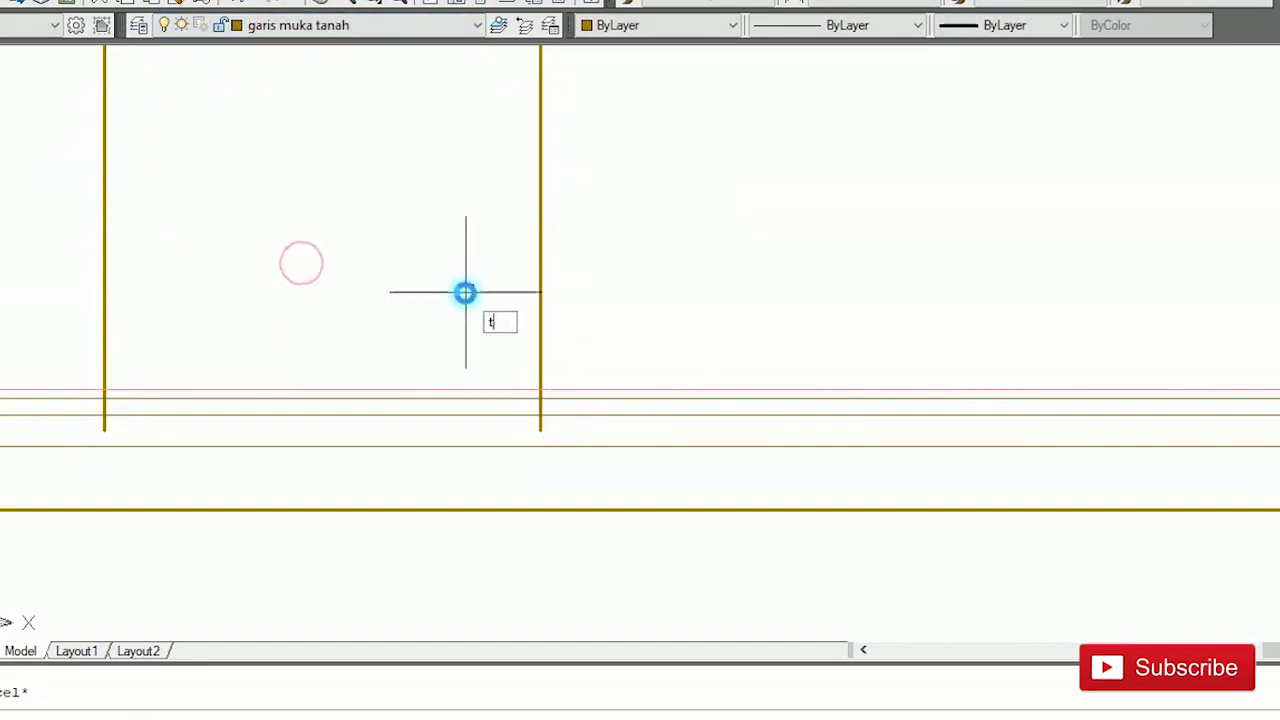
{"action": "key", "text": "Return"}
{"action": "left_click", "coordinate": [492, 390]}
{"action": "right_click", "coordinate": [521, 410]}
{"action": "left_click", "coordinate": [538, 429]}
{"action": "left_click", "coordinate": [100, 433]}
{"action": "key", "text": "Escape"}
Step: Extend the four floor lines to the near face of the third foundation's wall and beam
{"action": "scroll", "coordinate": [186, 435], "scroll_direction": "down", "scroll_amount": 4}
{"action": "scroll", "coordinate": [874, 435], "scroll_direction": "up", "scroll_amount": 2}
{"action": "type", "text": "ex"}
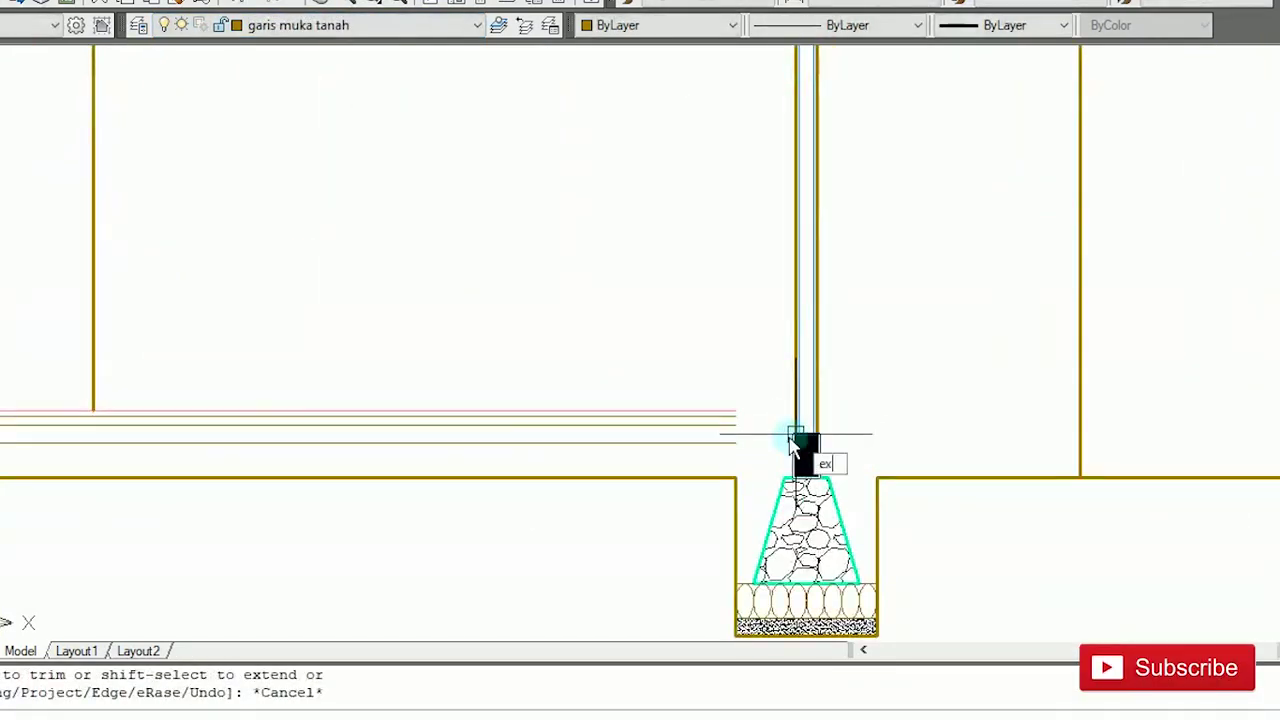
{"action": "key", "text": "Return"}
{"action": "key", "text": "Return"}
{"action": "left_click", "coordinate": [764, 455]}
{"action": "left_click", "coordinate": [684, 340]}
{"action": "key", "text": "Escape"}
Step: Mirror the four floor lines about the third foundation's vertical centreline, keeping the originals
{"action": "type", "text": "mi"}
{"action": "key", "text": "Return"}
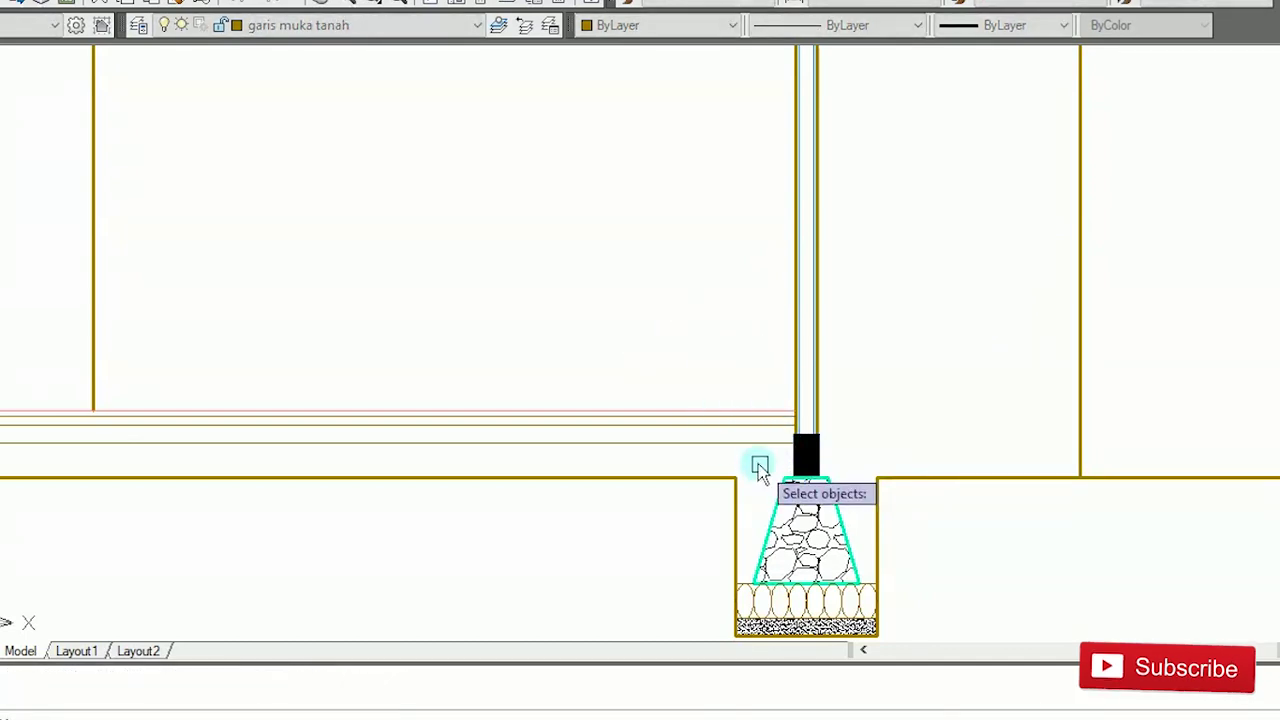
{"action": "left_click", "coordinate": [757, 464]}
{"action": "left_click", "coordinate": [710, 372]}
{"action": "scroll", "coordinate": [807, 438], "scroll_direction": "up", "scroll_amount": 2}
{"action": "key", "text": "Return"}
{"action": "left_click", "coordinate": [801, 432]}
{"action": "left_click", "coordinate": [797, 400]}
Step: Trim the mirrored floor lines beyond the first vertical line past the third foundation
{"action": "scroll", "coordinate": [799, 394], "scroll_direction": "down", "scroll_amount": 5}
{"action": "middle_click_drag", "start_coordinate": [812, 396], "coordinate": [500, 401]}
{"action": "scroll", "coordinate": [728, 388], "scroll_direction": "up", "scroll_amount": 2}
{"action": "type", "text": "tr"}
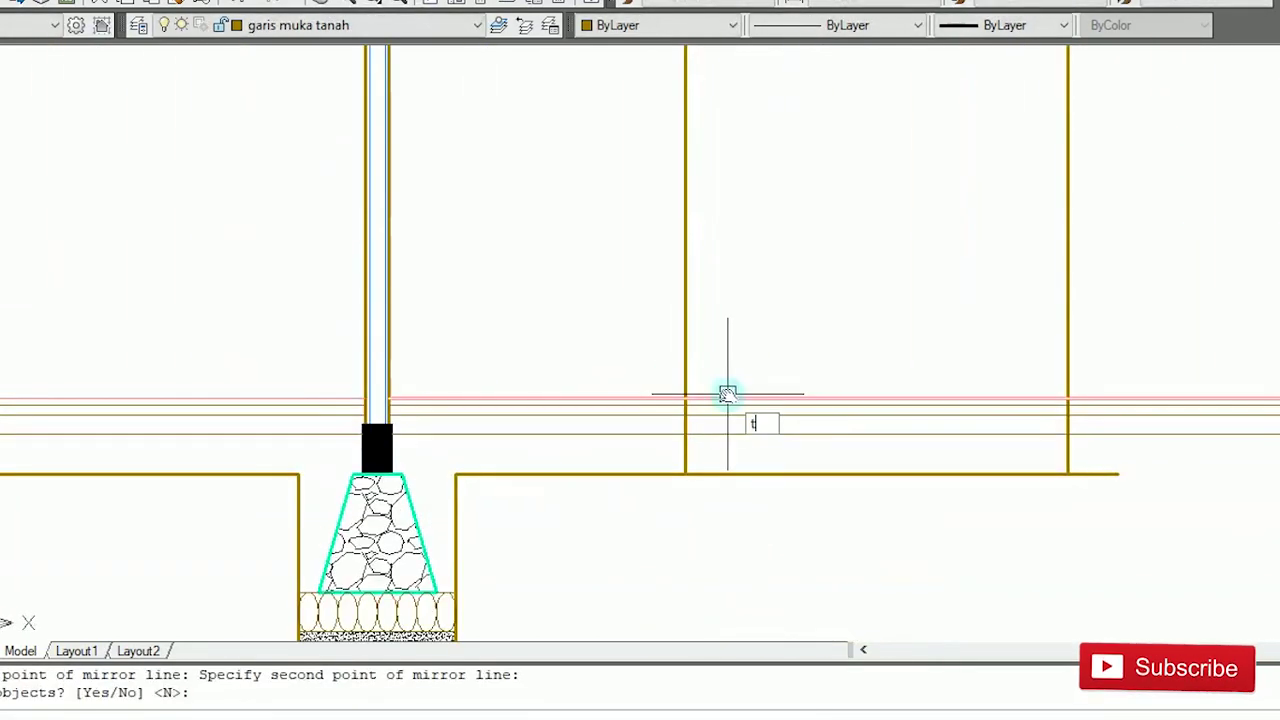
{"action": "key", "text": "Return"}
{"action": "left_click", "coordinate": [686, 361]}
{"action": "key", "text": "Return"}
{"action": "left_click", "coordinate": [766, 462]}
{"action": "left_click", "coordinate": [722, 334]}
{"action": "key", "text": "Escape"}
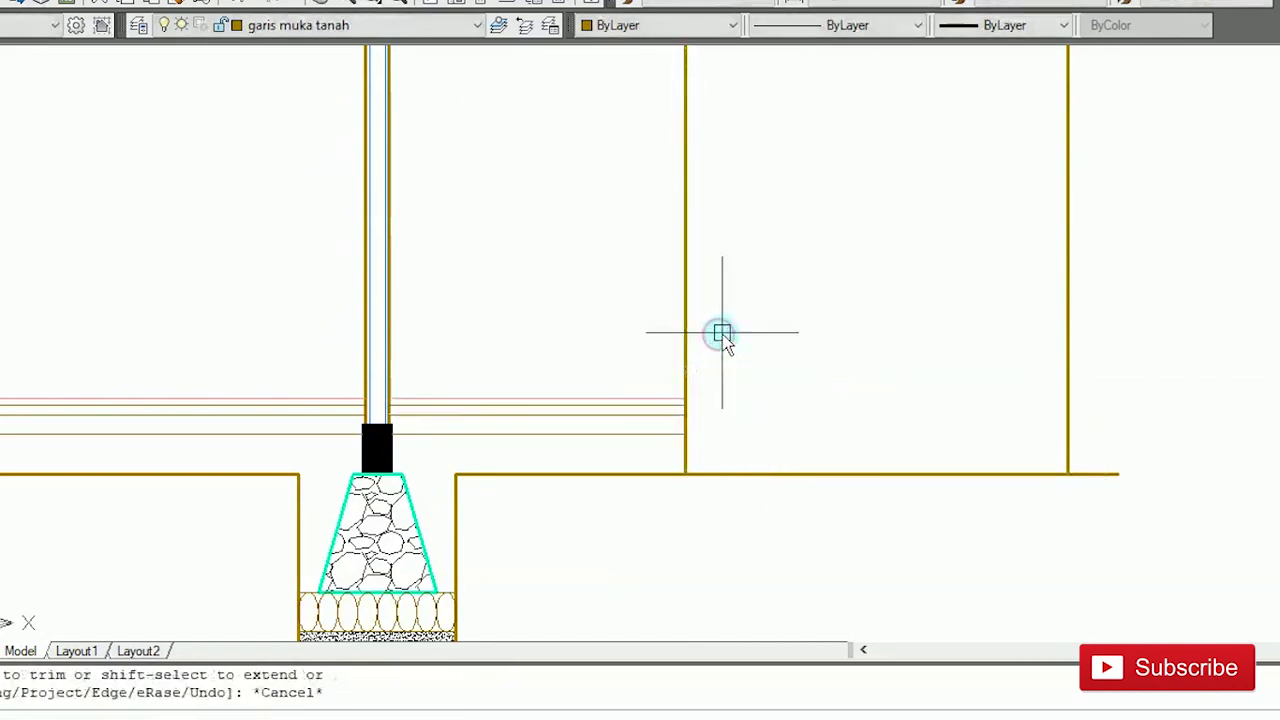
Step: Extend the four floor lines to the near face of the second foundation's wall and beam
{"action": "scroll", "coordinate": [722, 333], "scroll_direction": "down", "scroll_amount": 2}
{"action": "middle_click_drag", "start_coordinate": [723, 334], "coordinate": [991, 428]}
{"action": "middle_click_drag", "start_coordinate": [757, 389], "coordinate": [1223, 390]}
{"action": "type", "text": "ex"}
{"action": "scroll", "coordinate": [463, 484], "scroll_direction": "up", "scroll_amount": 3}
{"action": "key", "text": "Return"}
{"action": "key", "text": "Return"}
{"action": "left_click", "coordinate": [528, 531]}
{"action": "left_click", "coordinate": [491, 419]}
{"action": "key", "text": "Escape"}
Step: Extend the horizontal excavation line between the first and second foundations at both ends to meet their stonework
{"action": "middle_click_drag", "start_coordinate": [443, 511], "coordinate": [744, 448]}
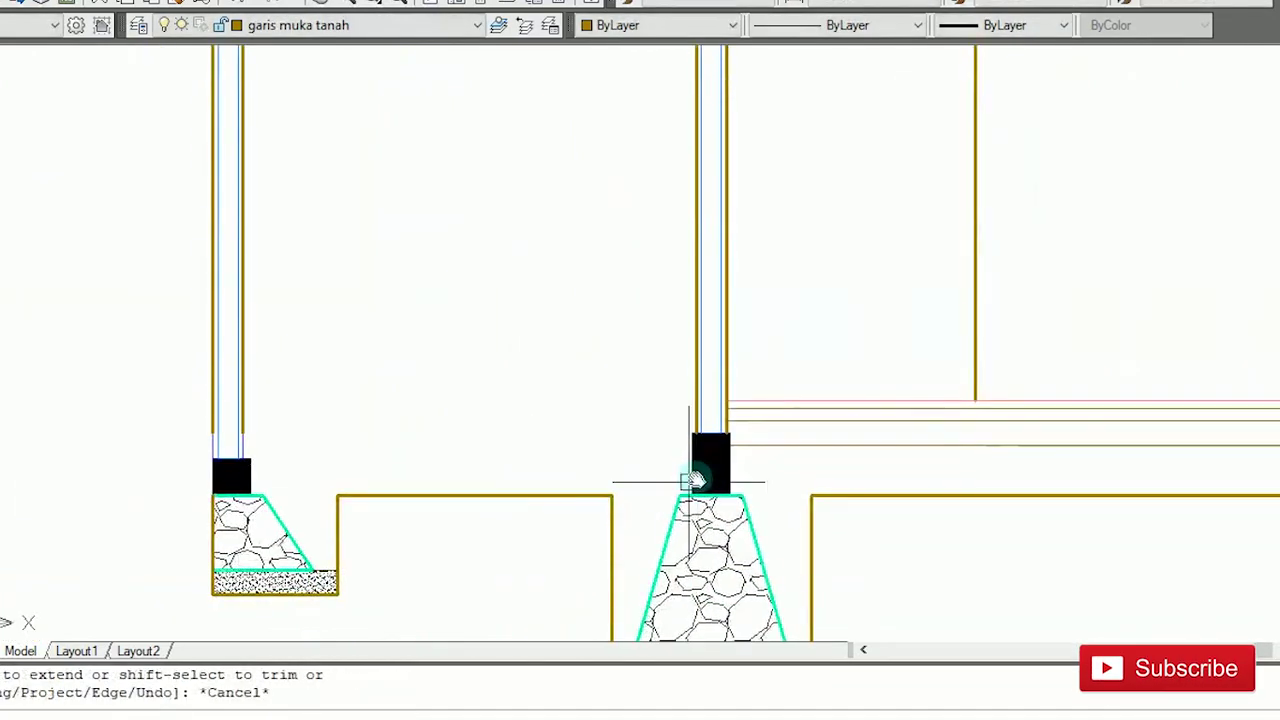
{"action": "key", "text": "Return"}
{"action": "key", "text": "Return"}
{"action": "left_click", "coordinate": [592, 497]}
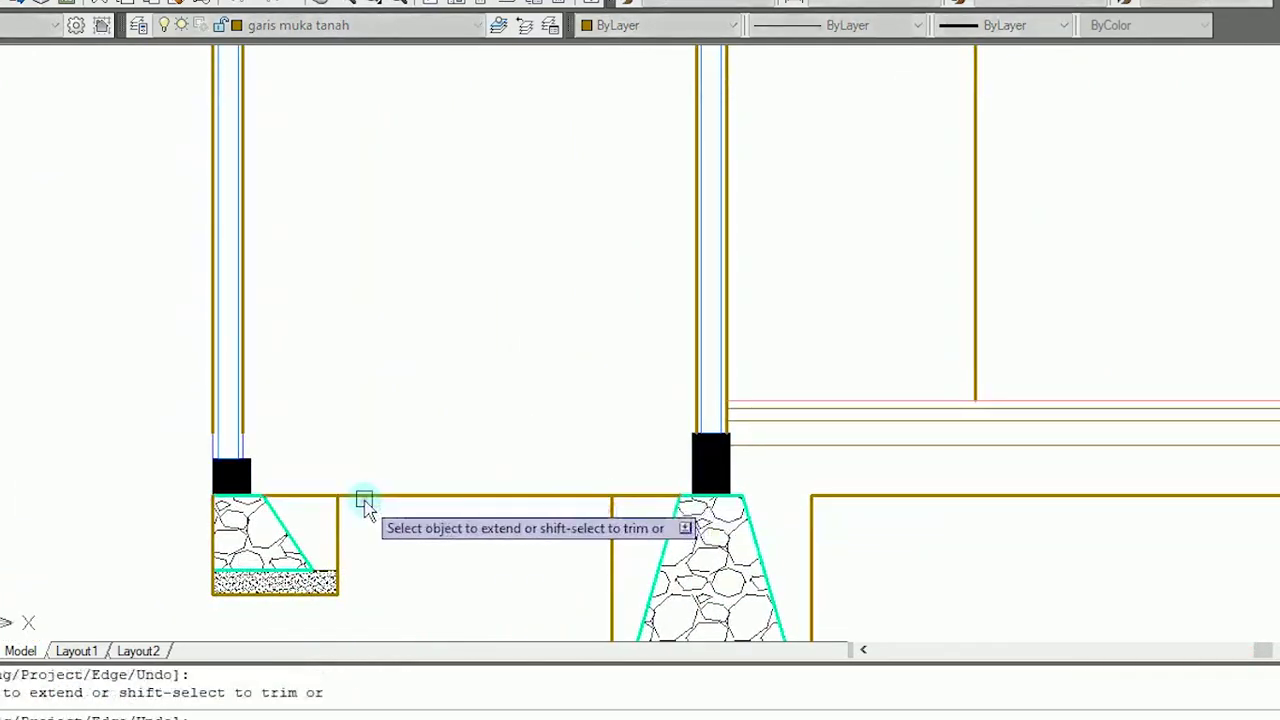
{"action": "key", "text": "Escape"}
Step: Erase the vertical projection lines running along the faces of the three walls
{"action": "scroll", "coordinate": [470, 430], "scroll_direction": "down", "scroll_amount": 4}
{"action": "middle_click_drag", "start_coordinate": [806, 315], "coordinate": [680, 475]}
{"action": "left_click", "coordinate": [509, 264]}
{"action": "left_click", "coordinate": [208, 176]}
{"action": "type", "text": "e"}
{"action": "key", "text": "Return"}
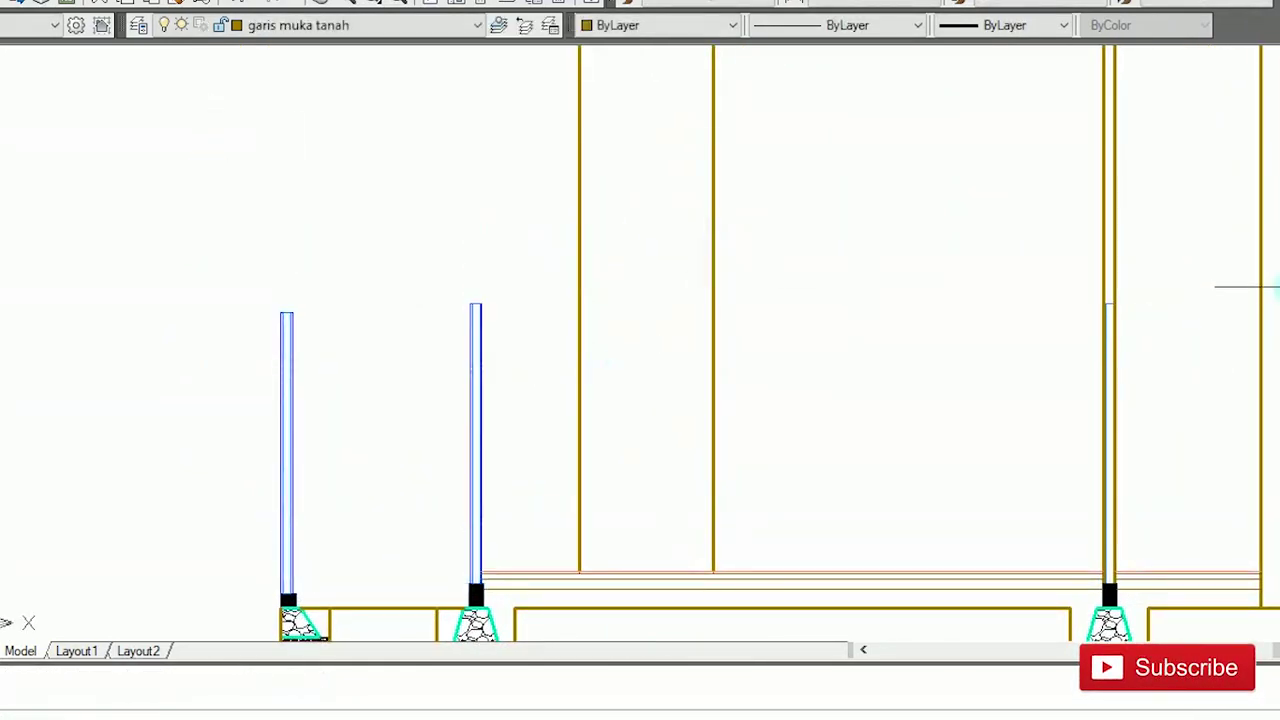
{"action": "left_click", "coordinate": [1050, 256]}
{"action": "key", "text": "Return"}
Step: On the Arsiran layer, hatch the 5-thick floor layer on both sides of the third wall with ANSI33 at scale 20
{"action": "middle_click_drag", "start_coordinate": [964, 410], "coordinate": [984, 306]}
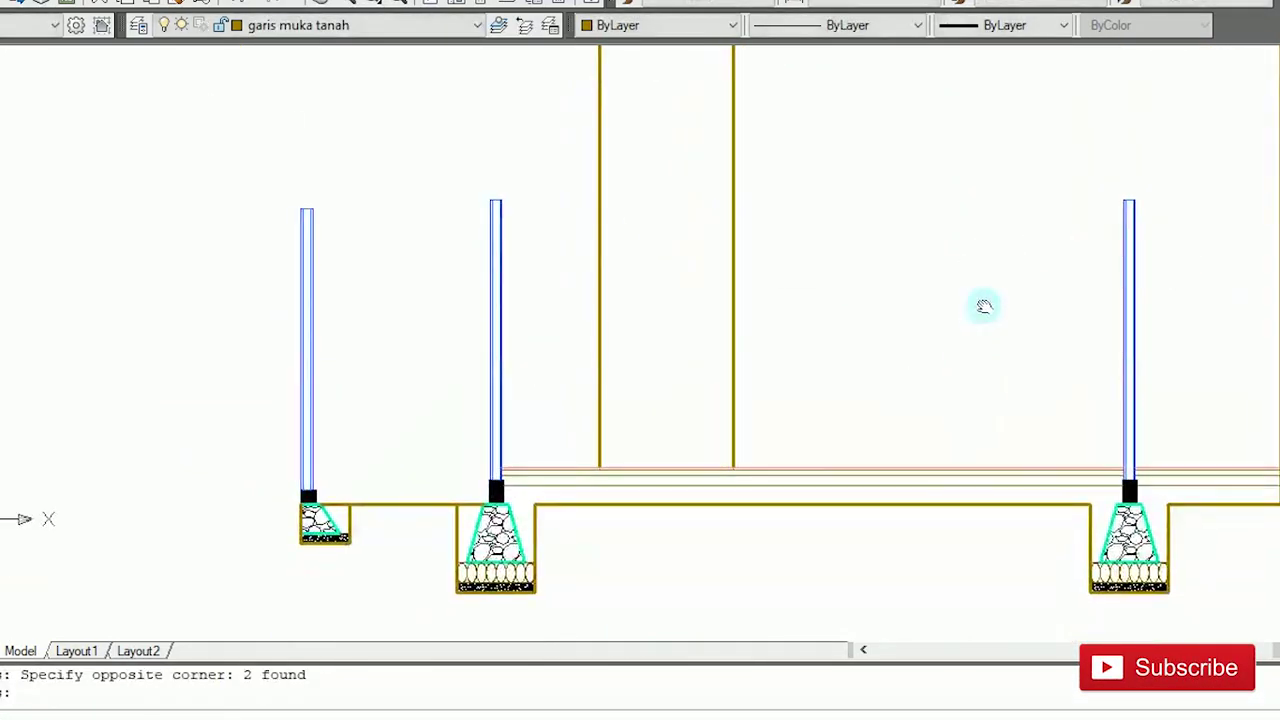
{"action": "middle_click_drag", "start_coordinate": [571, 413], "coordinate": [472, 380]}
{"action": "scroll", "coordinate": [472, 380], "scroll_direction": "up", "scroll_amount": 2}
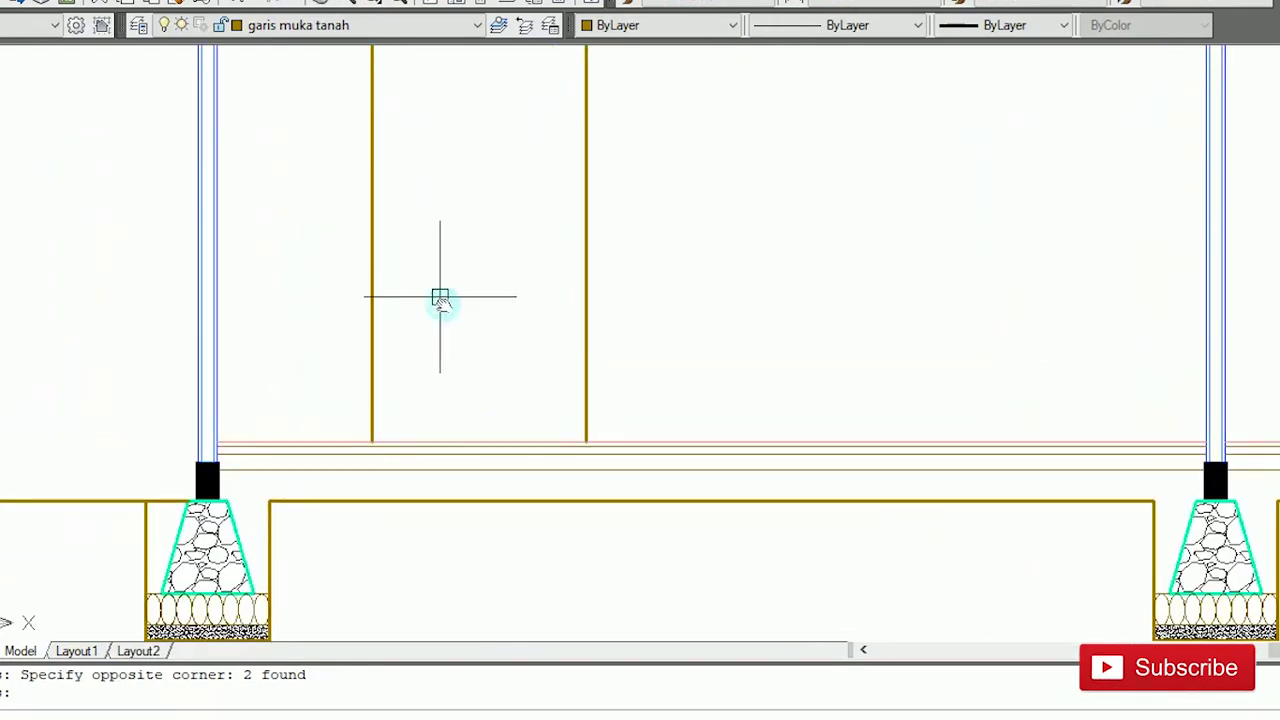
{"action": "left_click", "coordinate": [325, 27]}
{"action": "left_click", "coordinate": [301, 64]}
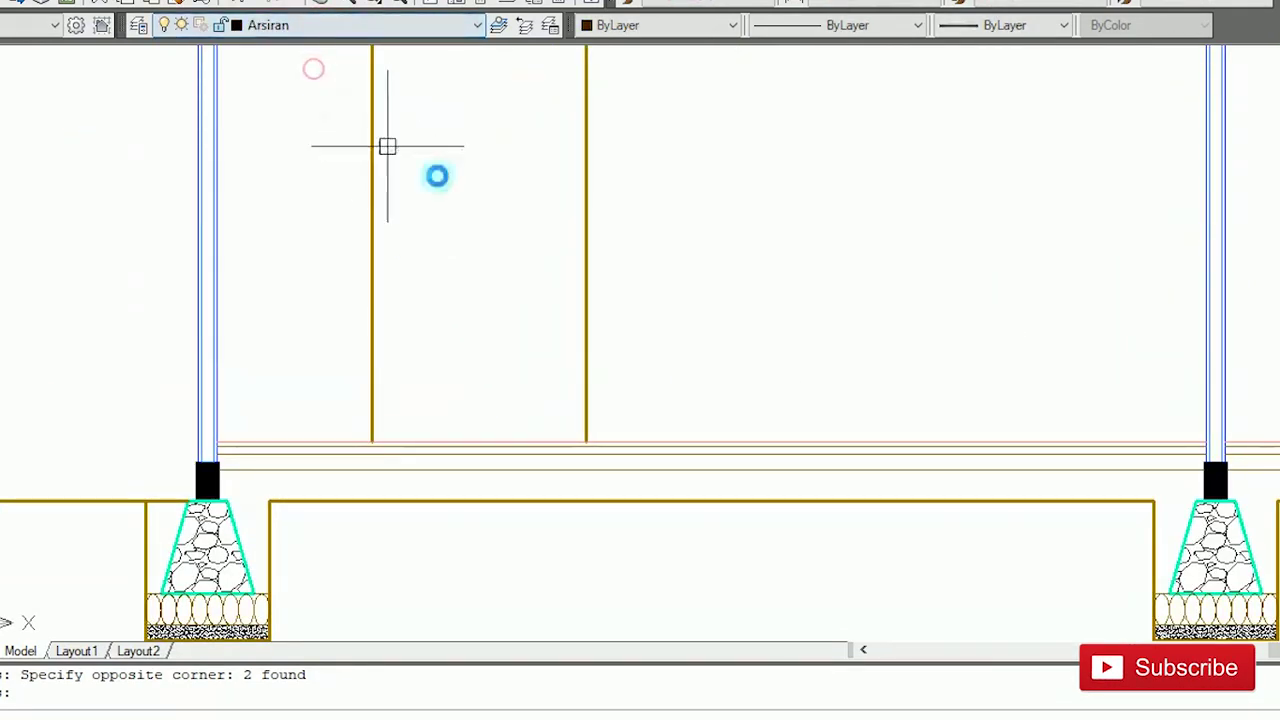
{"action": "type", "text": "h"}
{"action": "key", "text": "Return"}
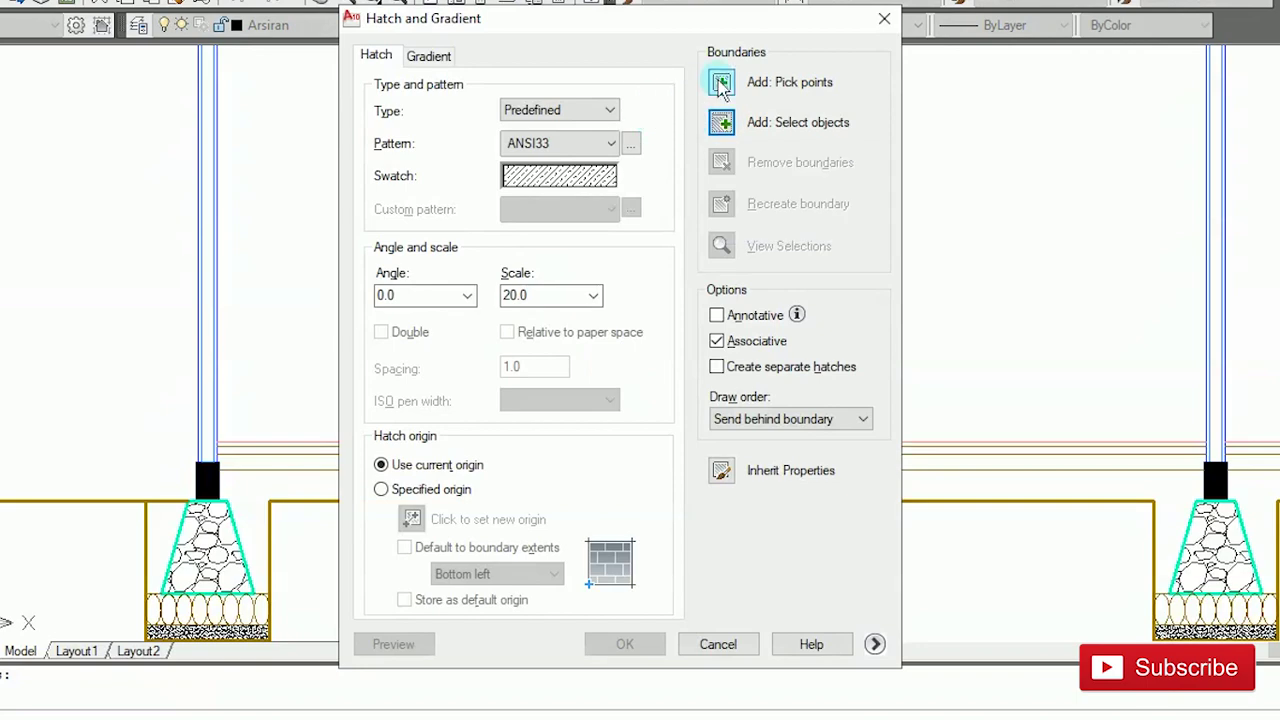
{"action": "left_click", "coordinate": [717, 79]}
{"action": "scroll", "coordinate": [723, 443], "scroll_direction": "up", "scroll_amount": 2}
{"action": "left_click", "coordinate": [726, 455]}
{"action": "scroll", "coordinate": [623, 449], "scroll_direction": "down", "scroll_amount": 3}
{"action": "scroll", "coordinate": [759, 428], "scroll_direction": "up", "scroll_amount": 4}
{"action": "left_click", "coordinate": [757, 414]}
{"action": "key", "text": "Return"}
{"action": "key", "text": "Return"}
Step: Hatch the 10-thick floor layer on both sides of the third foundation with the AR-SAND pattern
{"action": "key", "text": "Return"}
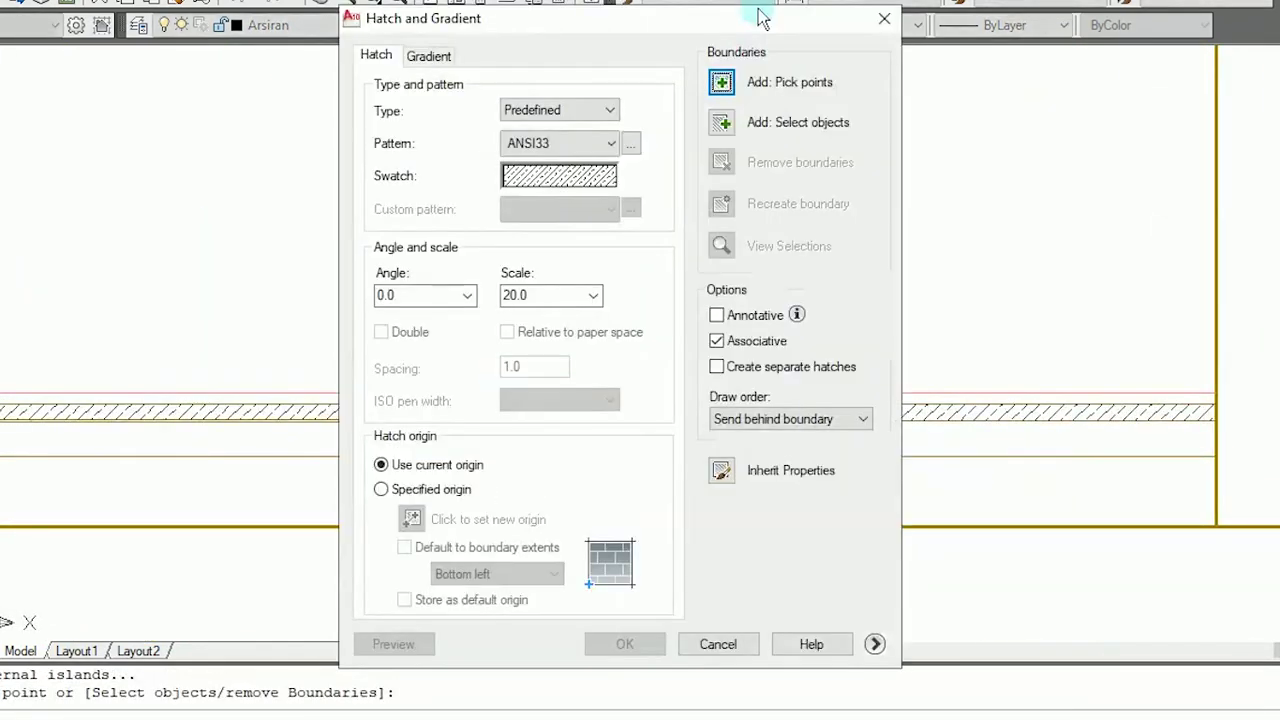
{"action": "left_click", "coordinate": [631, 145]}
{"action": "left_click", "coordinate": [569, 147]}
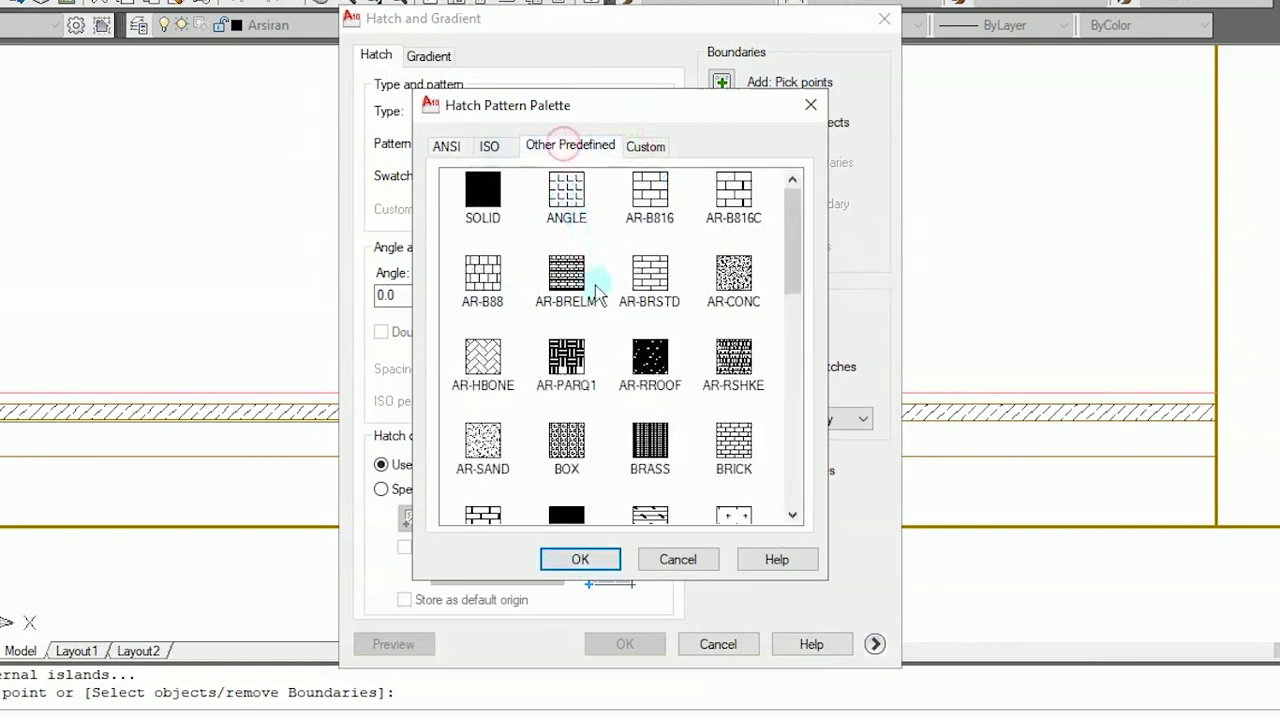
{"action": "scroll", "coordinate": [594, 251], "scroll_direction": "down", "scroll_amount": 3}
{"action": "left_click", "coordinate": [474, 251]}
{"action": "left_click", "coordinate": [580, 559]}
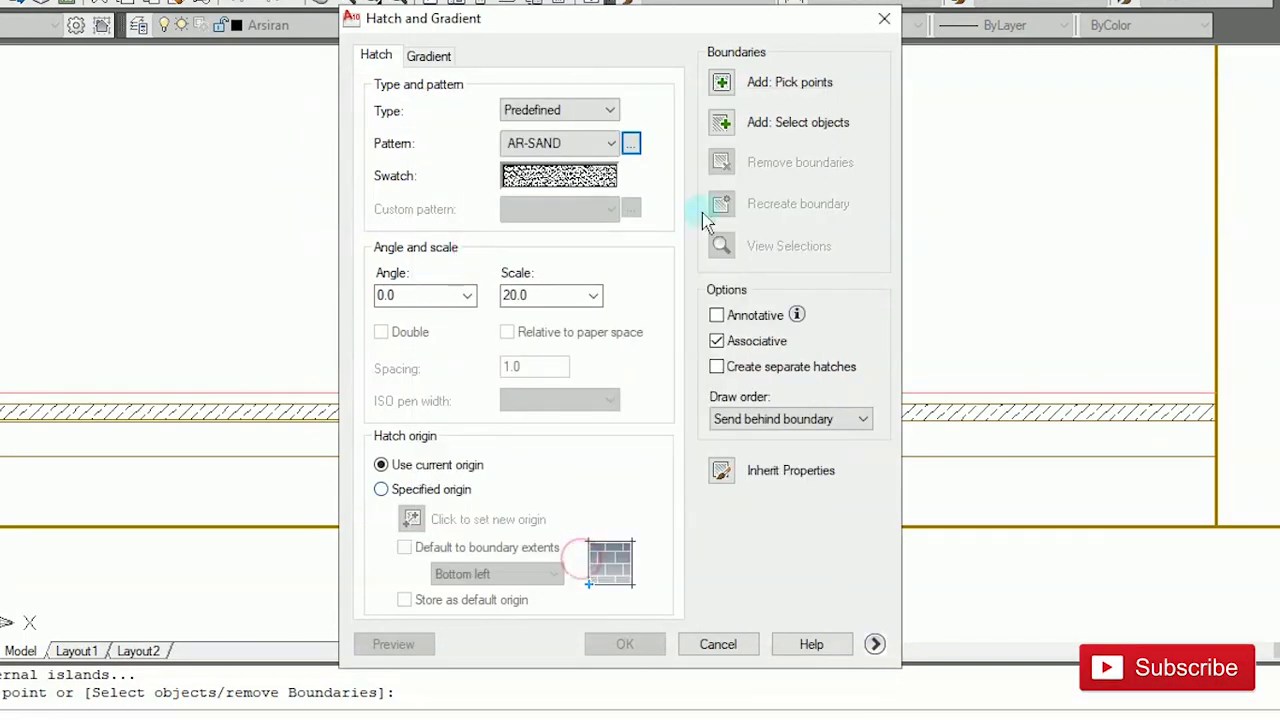
{"action": "left_click", "coordinate": [724, 84]}
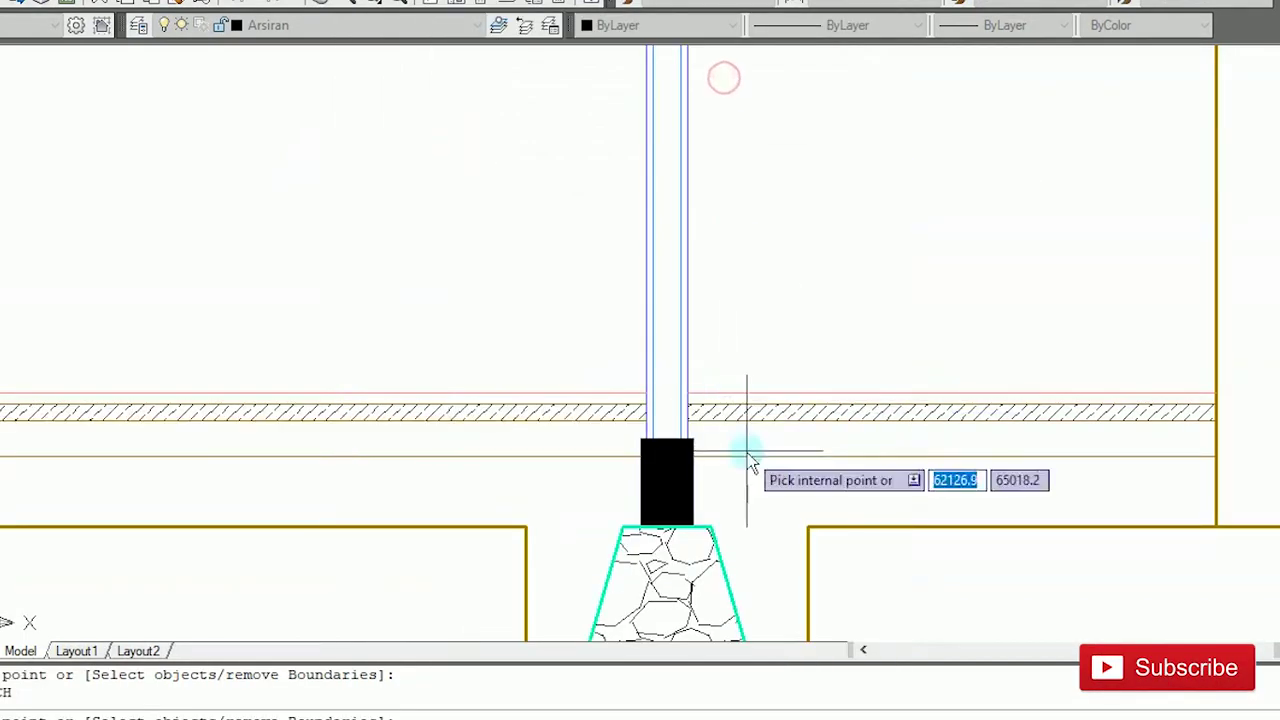
{"action": "scroll", "coordinate": [609, 434], "scroll_direction": "down", "scroll_amount": 2}
{"action": "middle_click_drag", "start_coordinate": [623, 448], "coordinate": [795, 429]}
{"action": "left_click", "coordinate": [763, 429]}
{"action": "key", "text": "Return"}
{"action": "key", "text": "Return"}
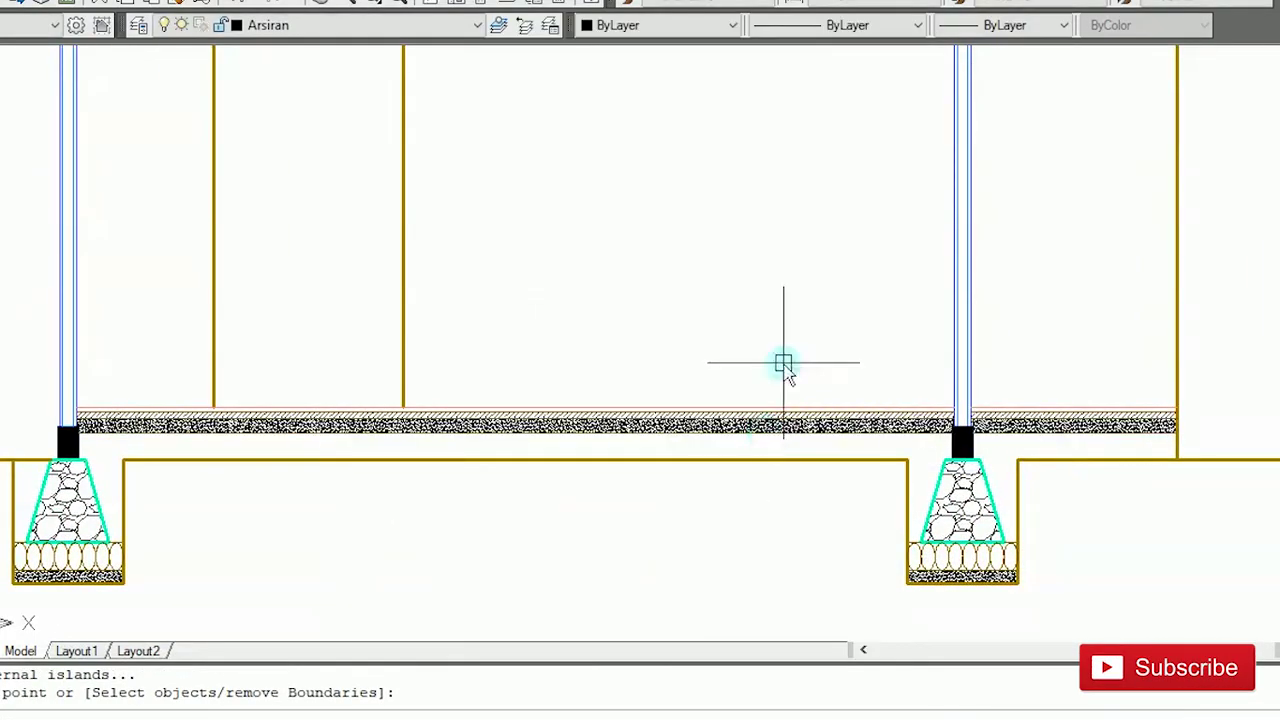
Step: Hatch the fill below the floor and the trench gaps beside the foundations with the LINE pattern at angle 90 and scale 25
{"action": "key", "text": "Return"}
{"action": "left_click", "coordinate": [643, 143]}
{"action": "scroll", "coordinate": [585, 222], "scroll_direction": "down", "scroll_amount": 3}
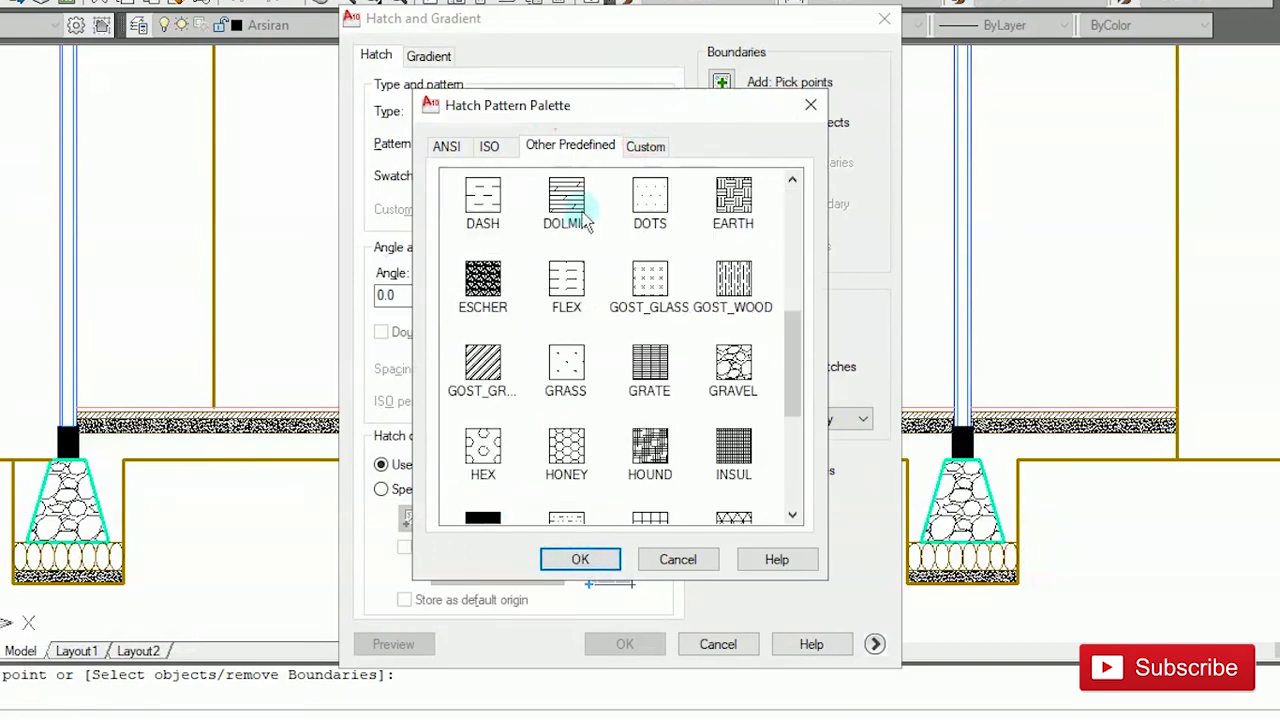
{"action": "scroll", "coordinate": [556, 280], "scroll_direction": "down", "scroll_amount": 2}
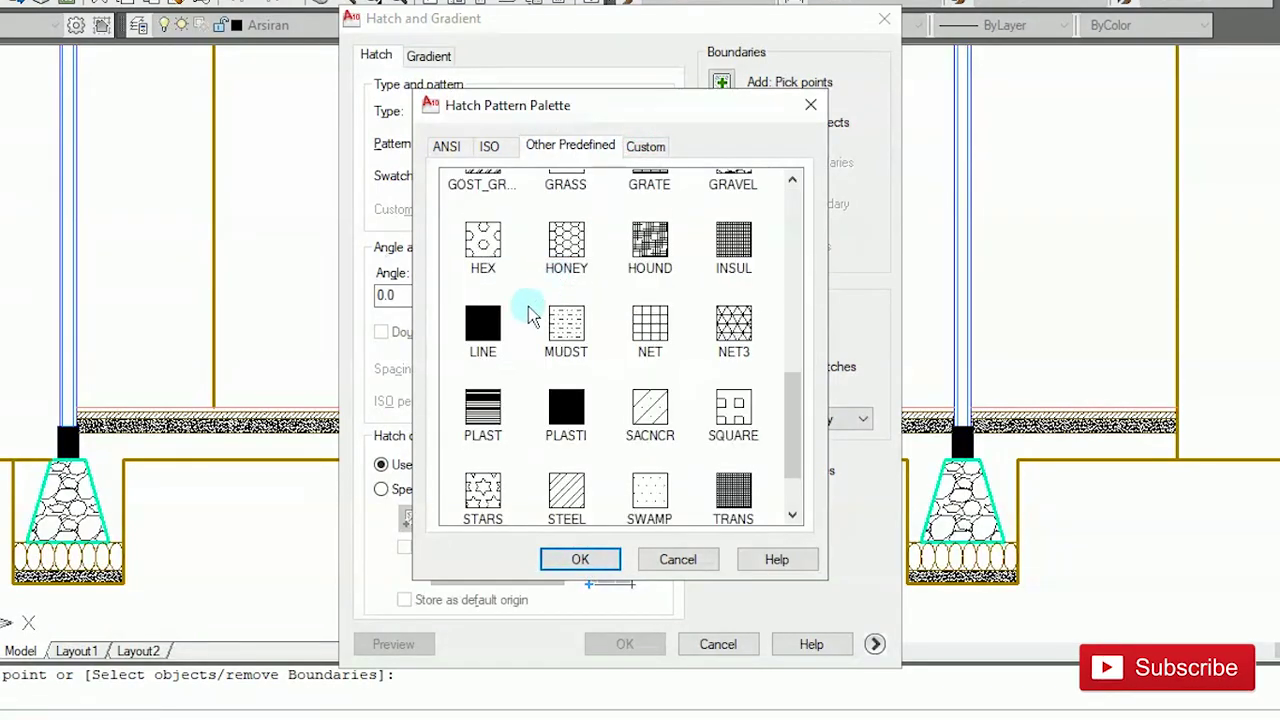
{"action": "left_click", "coordinate": [577, 559]}
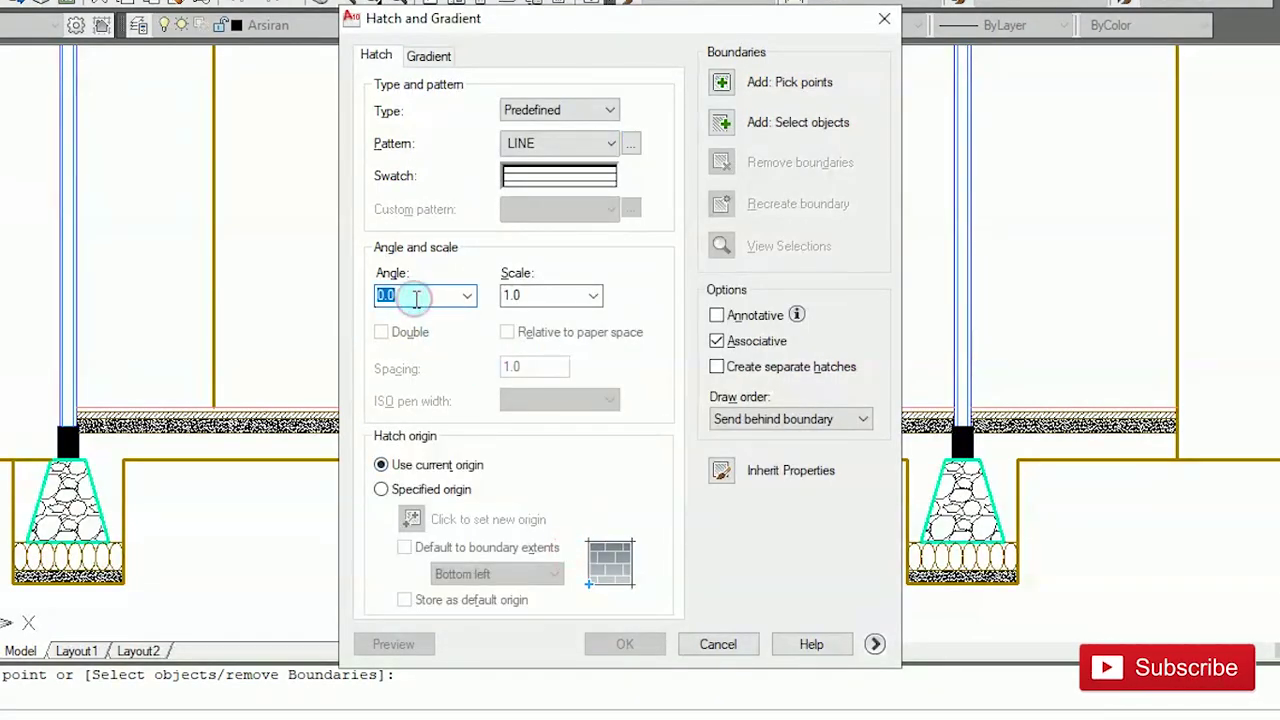
{"action": "double_click", "coordinate": [537, 295]}
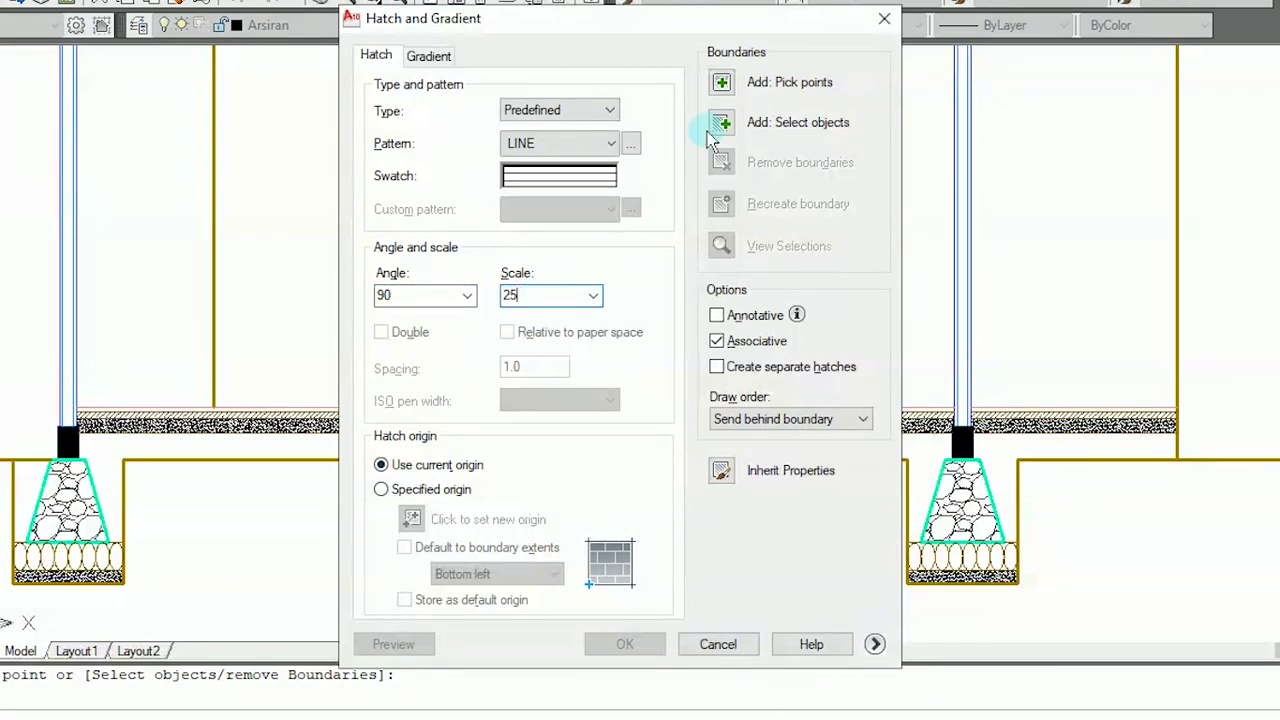
{"action": "left_click", "coordinate": [723, 86]}
{"action": "left_click", "coordinate": [1003, 452]}
{"action": "left_click", "coordinate": [760, 449]}
{"action": "middle_click_drag", "start_coordinate": [267, 472], "coordinate": [700, 468]}
{"action": "scroll", "coordinate": [630, 469], "scroll_direction": "up", "scroll_amount": 2}
{"action": "left_click", "coordinate": [397, 483]}
{"action": "left_click", "coordinate": [146, 484]}
{"action": "key", "text": "Return"}
{"action": "key", "text": "Return"}
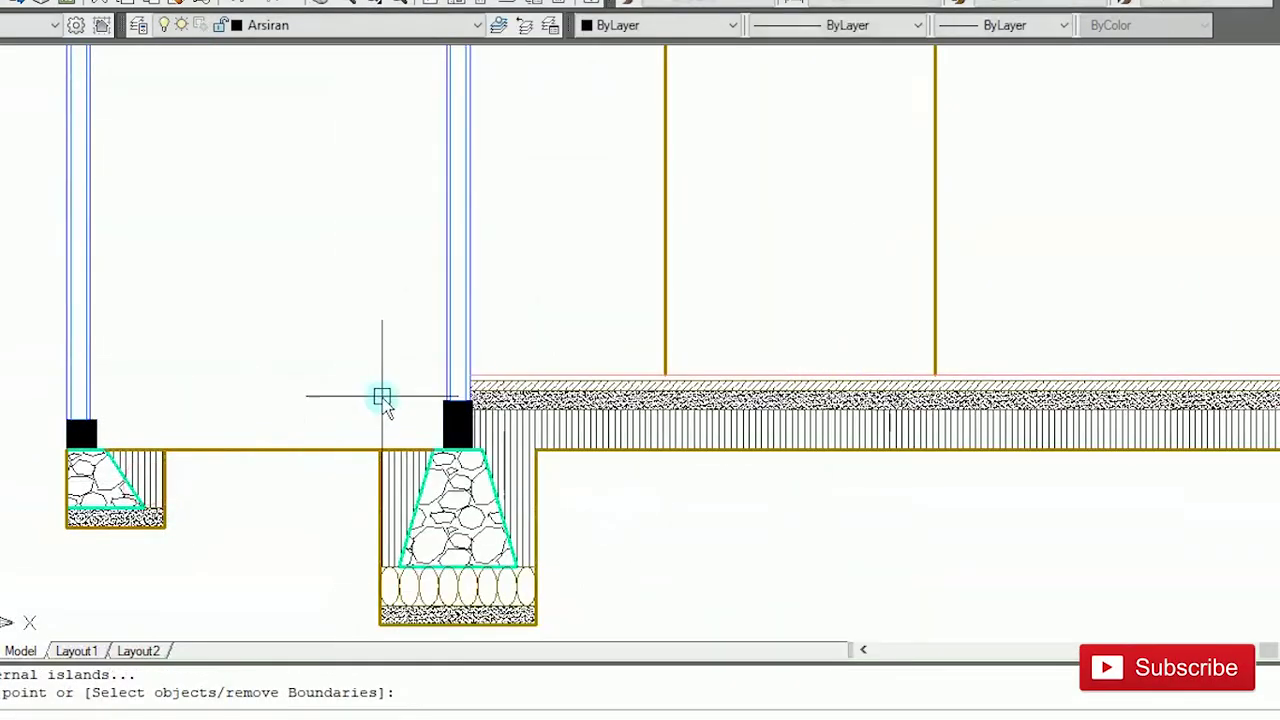
Step: Trim the end of the horizontal excavation line that overhangs the last vertical line
{"action": "scroll", "coordinate": [543, 309], "scroll_direction": "down", "scroll_amount": 2}
{"action": "middle_click_drag", "start_coordinate": [543, 309], "coordinate": [424, 281]}
{"action": "mouse_move", "coordinate": [783, 248]}
{"action": "middle_mouse_down"}
{"action": "mouse_move", "coordinate": [634, 357]}
{"action": "mouse_move", "coordinate": [519, 341]}
{"action": "middle_mouse_up"}
{"action": "scroll", "coordinate": [519, 341], "scroll_direction": "down", "scroll_amount": 1}
{"action": "scroll", "coordinate": [1238, 457], "scroll_direction": "up", "scroll_amount": 2}
{"action": "middle_click_drag", "start_coordinate": [1238, 457], "coordinate": [1111, 461]}
{"action": "left_click", "coordinate": [1130, 466]}
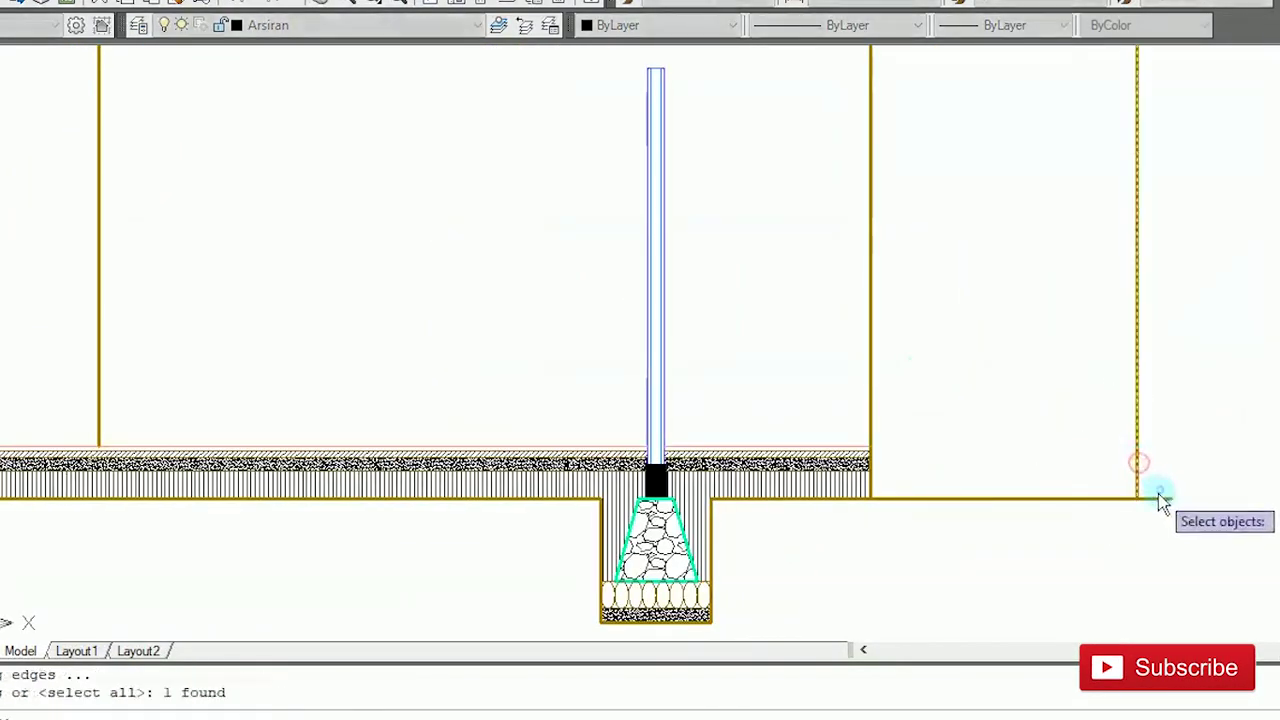
{"action": "key", "text": "Return"}
{"action": "key", "text": "Escape"}
Step: Move the four remaining tall vertical lines to the Garis Gambar layer
{"action": "scroll", "coordinate": [997, 490], "scroll_direction": "down", "scroll_amount": 3}
{"action": "left_click", "coordinate": [1230, 318]}
{"action": "left_click", "coordinate": [1000, 286]}
{"action": "left_click", "coordinate": [671, 334]}
{"action": "left_click", "coordinate": [390, 243]}
{"action": "left_click", "coordinate": [398, 27]}
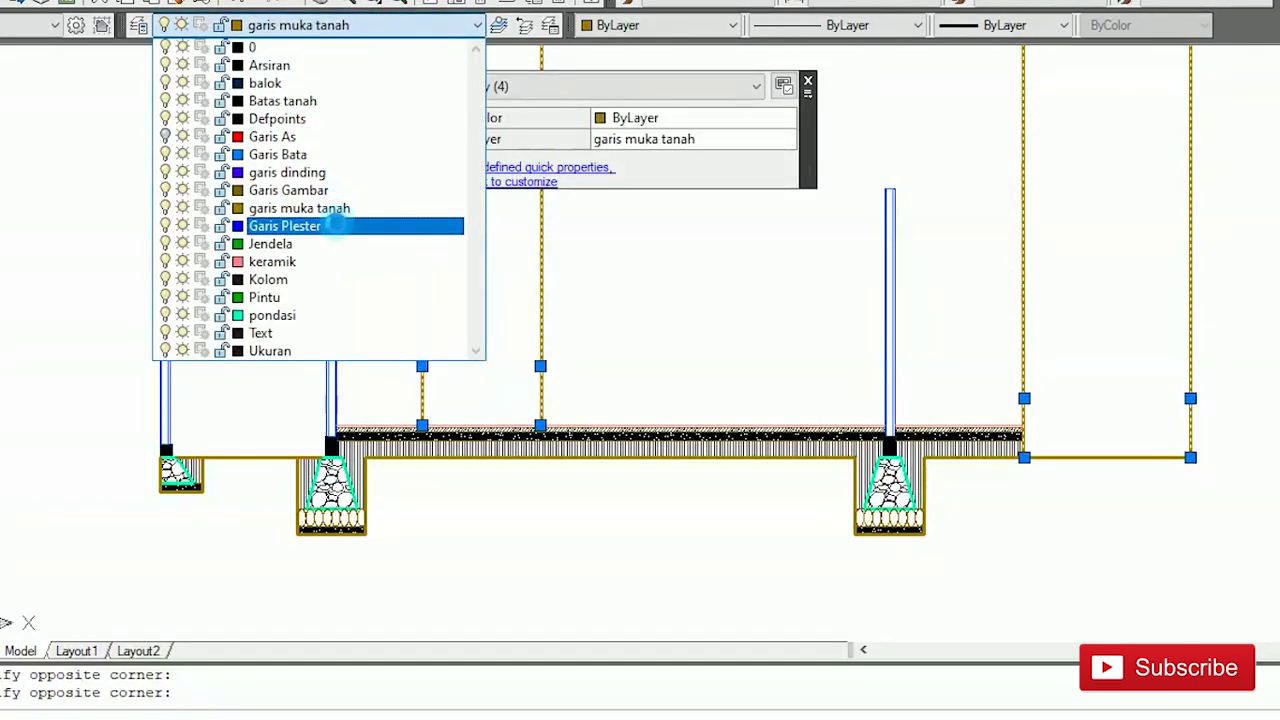
{"action": "left_click", "coordinate": [295, 190]}
{"action": "key", "text": "Escape"}
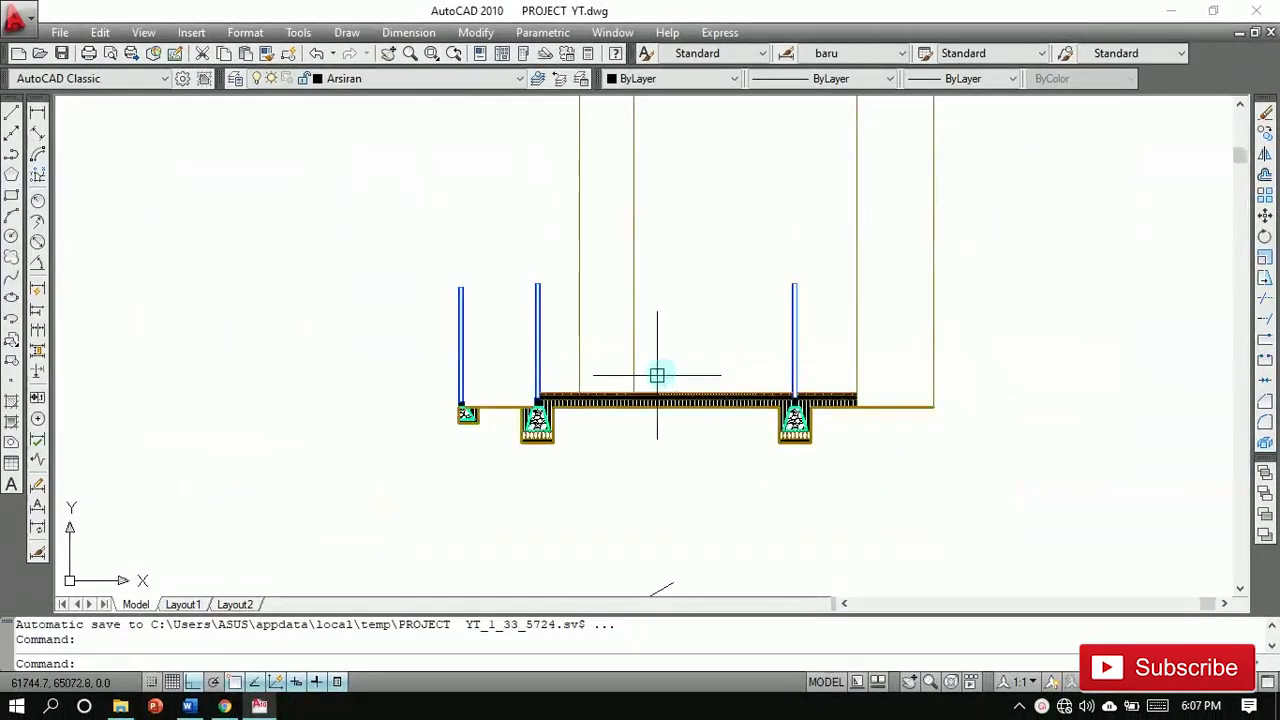
{"action": "middle_click_drag", "start_coordinate": [655, 377], "coordinate": [793, 294]}
{"action": "scroll", "coordinate": [500, 308], "scroll_direction": "up", "scroll_amount": 3}
{"action": "mouse_move", "coordinate": [200, 295]}
{"action": "middle_mouse_down"}
{"action": "mouse_move", "coordinate": [535, 309]}
{"action": "mouse_move", "coordinate": [561, 131]}
{"action": "middle_mouse_up"}
{"action": "scroll", "coordinate": [535, 309], "scroll_direction": "down", "scroll_amount": 2}
{"action": "scroll", "coordinate": [529, 306], "scroll_direction": "down", "scroll_amount": 2}
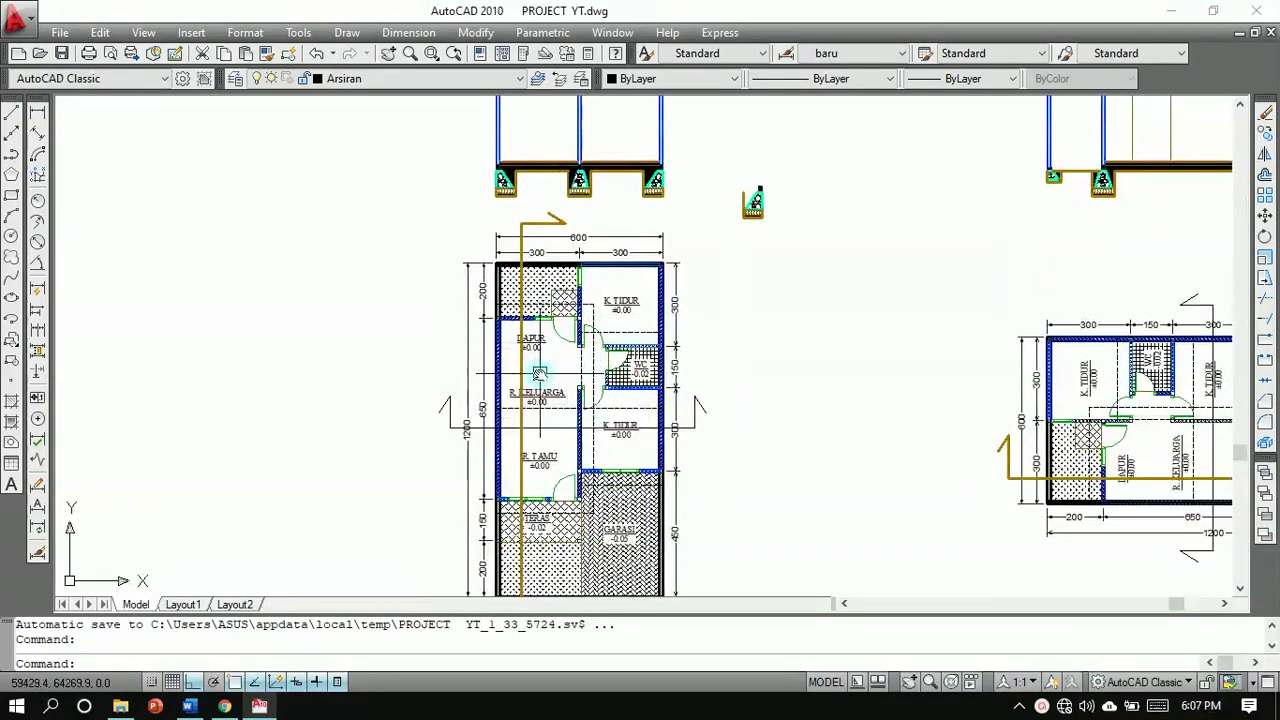
{"action": "middle_click_drag", "start_coordinate": [531, 147], "coordinate": [531, 281]}
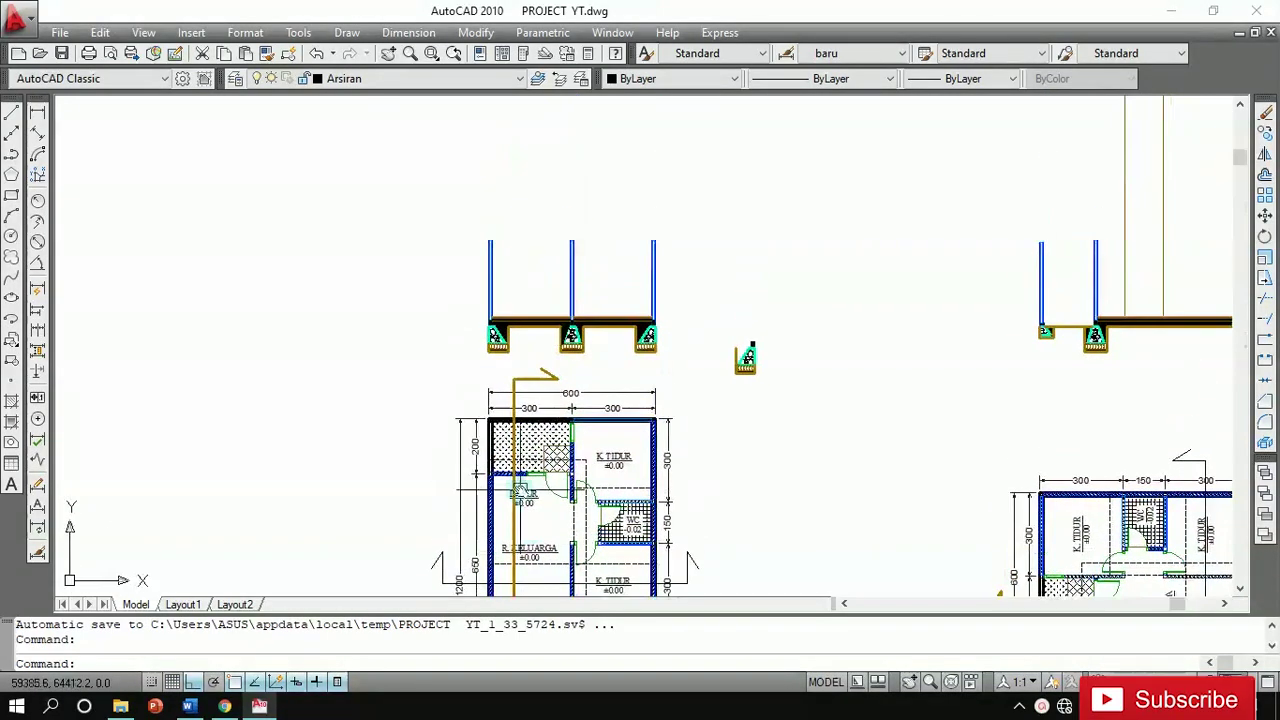
Step: Offset the top floor line of the short section's left bay upward by 400
{"action": "scroll", "coordinate": [530, 289], "scroll_direction": "up", "scroll_amount": 4}
{"action": "type", "text": "o"}
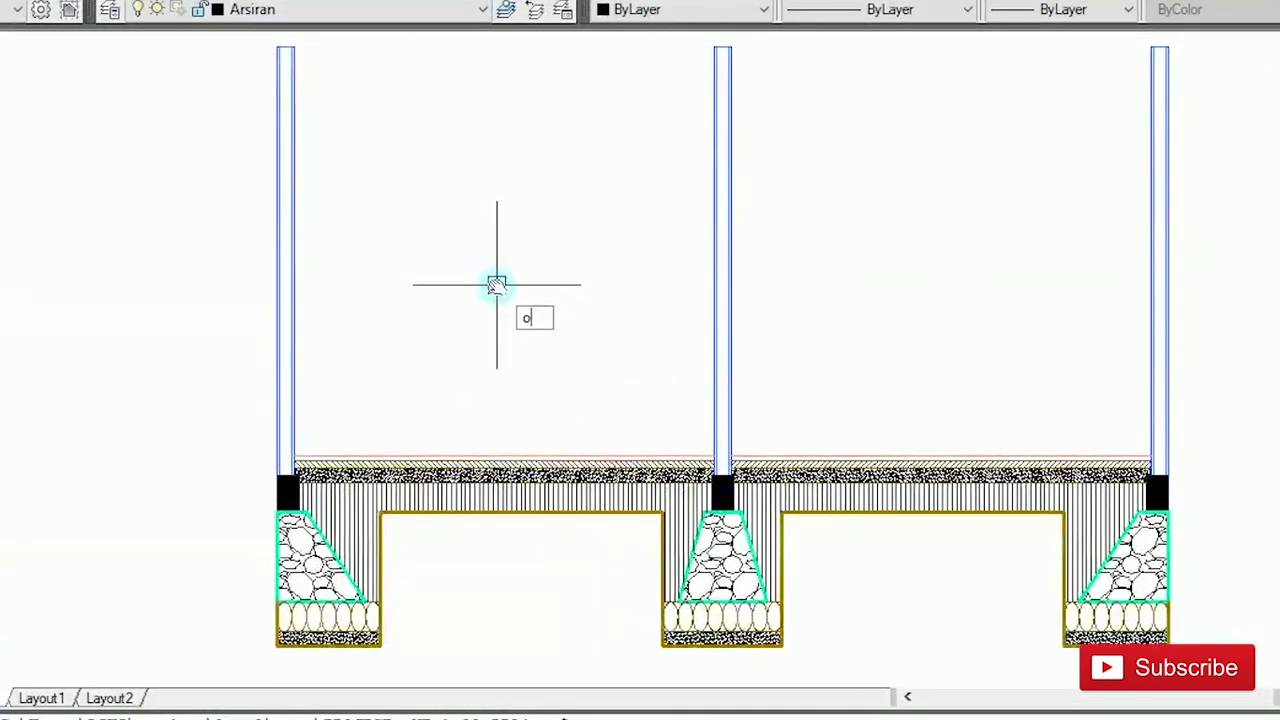
{"action": "key", "text": "Return"}
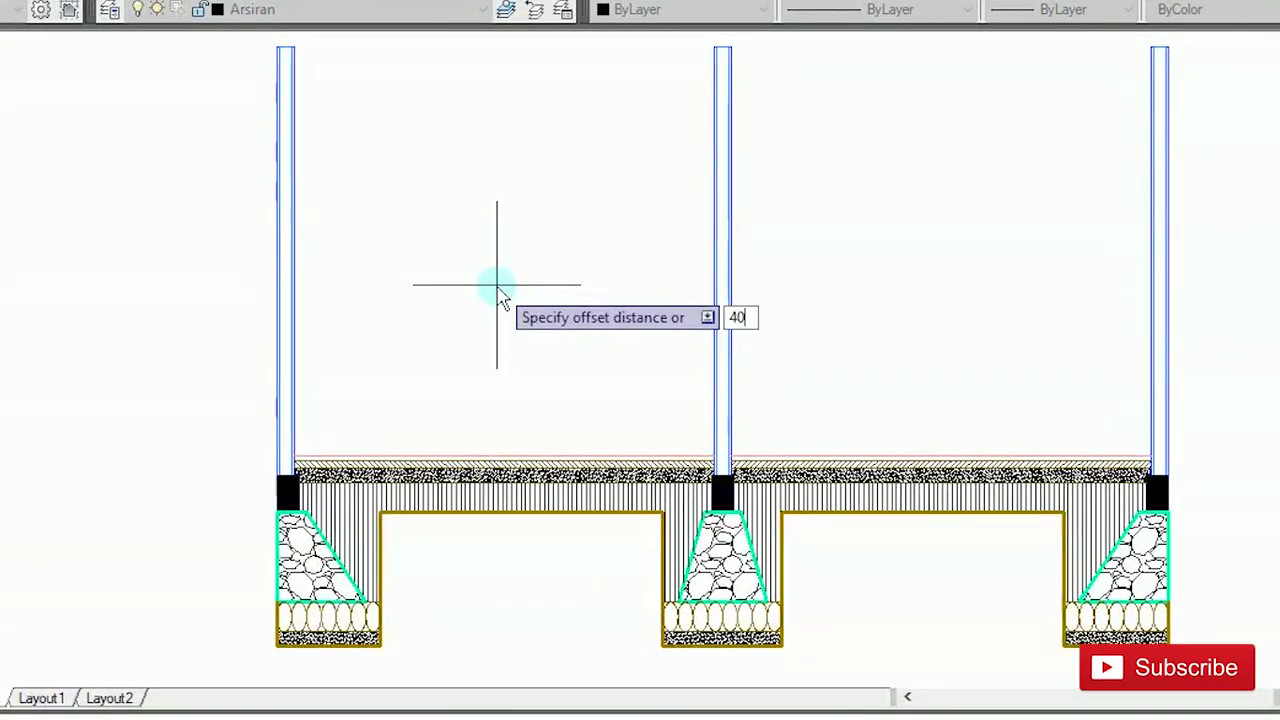
{"action": "key", "text": "Return"}
{"action": "middle_click_drag", "start_coordinate": [500, 293], "coordinate": [471, 420]}
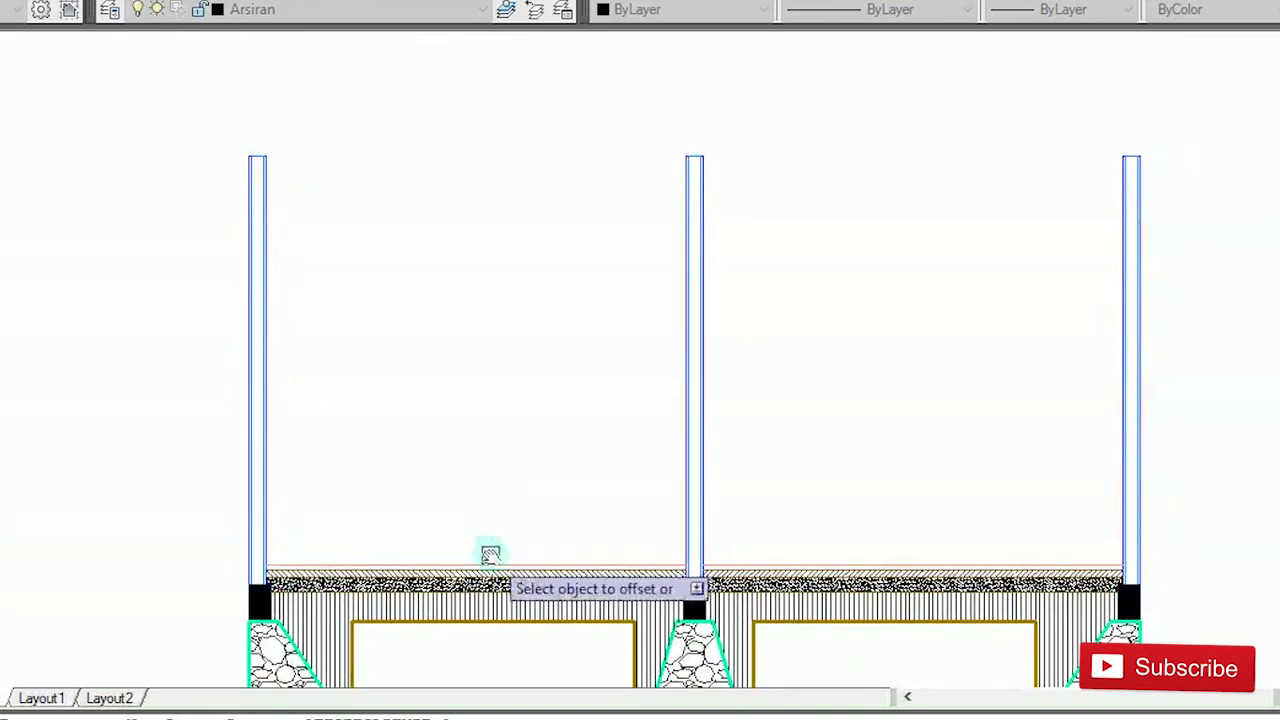
{"action": "left_click", "coordinate": [487, 568]}
{"action": "scroll", "coordinate": [530, 385], "scroll_direction": "down", "scroll_amount": 2}
{"action": "middle_click_drag", "start_coordinate": [530, 385], "coordinate": [431, 477]}
{"action": "scroll", "coordinate": [626, 503], "scroll_direction": "up", "scroll_amount": 2}
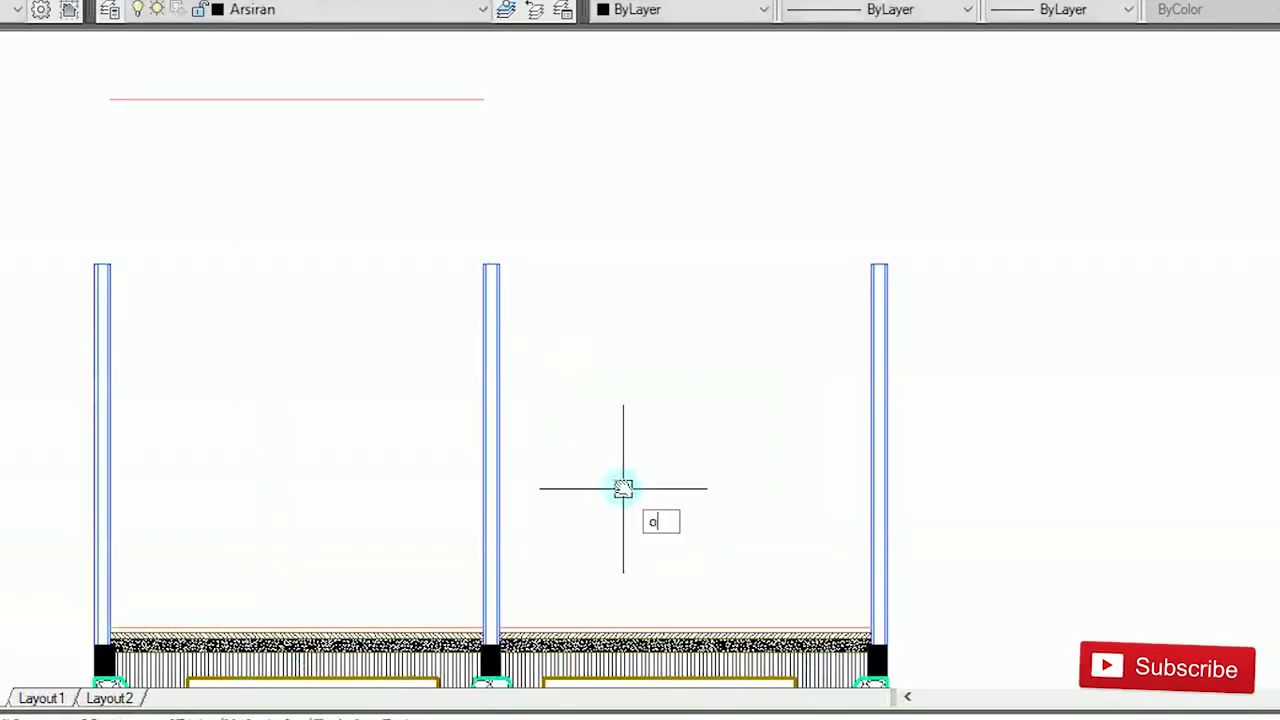
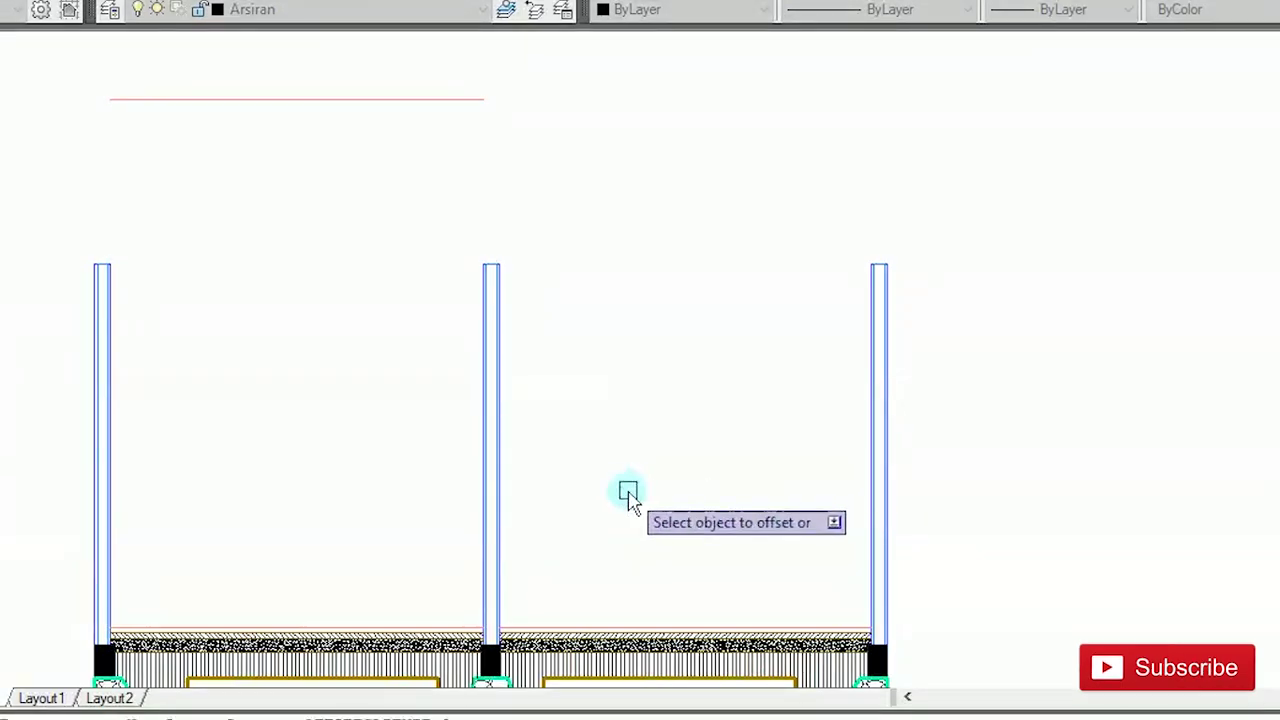
Step: Offset the top floor line of the right bay upward to mark that bay's lower wall height
{"action": "left_click", "coordinate": [657, 628]}
{"action": "left_click", "coordinate": [672, 448]}
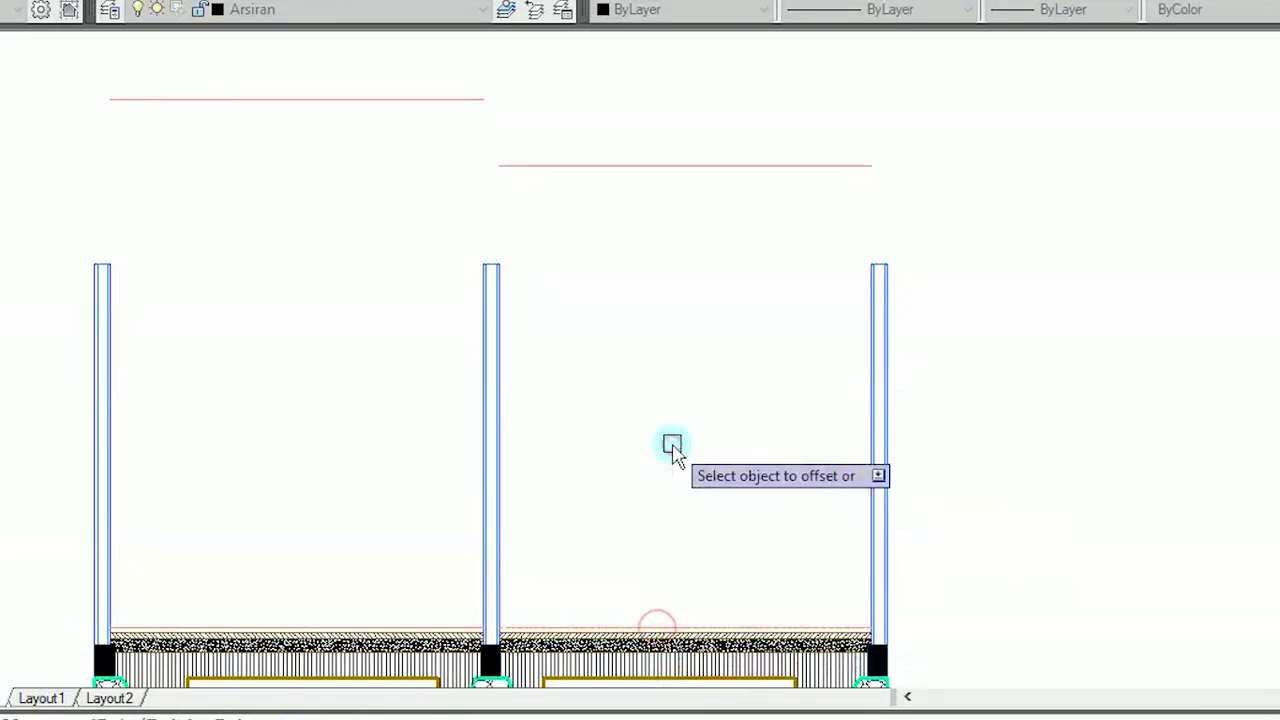
{"action": "scroll", "coordinate": [672, 448], "scroll_direction": "down", "scroll_amount": 3}
{"action": "mouse_move", "coordinate": [677, 397]}
{"action": "middle_mouse_down"}
{"action": "mouse_move", "coordinate": [666, 337]}
{"action": "mouse_move", "coordinate": [700, 357]}
{"action": "middle_mouse_up"}
{"action": "scroll", "coordinate": [700, 357], "scroll_direction": "down", "scroll_amount": 2}
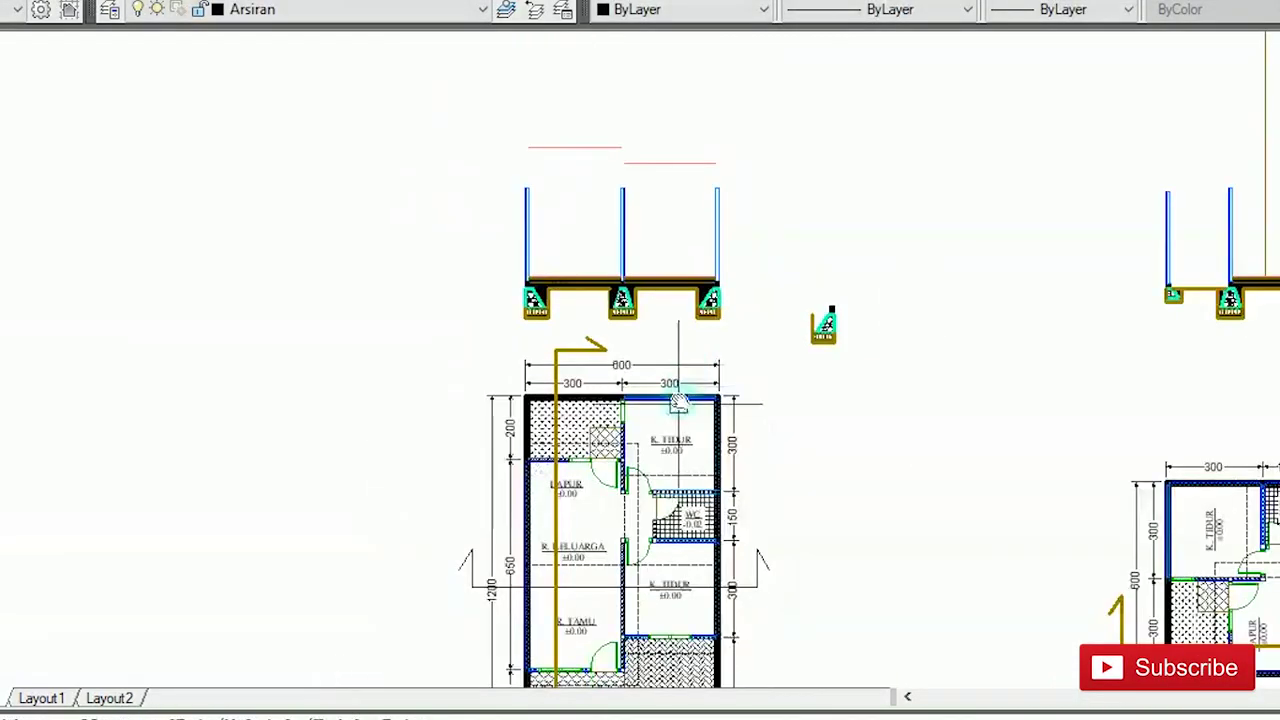
Step: Stretch the top of the short section's left wall up to the left bay's height line
{"action": "scroll", "coordinate": [603, 180], "scroll_direction": "up", "scroll_amount": 6}
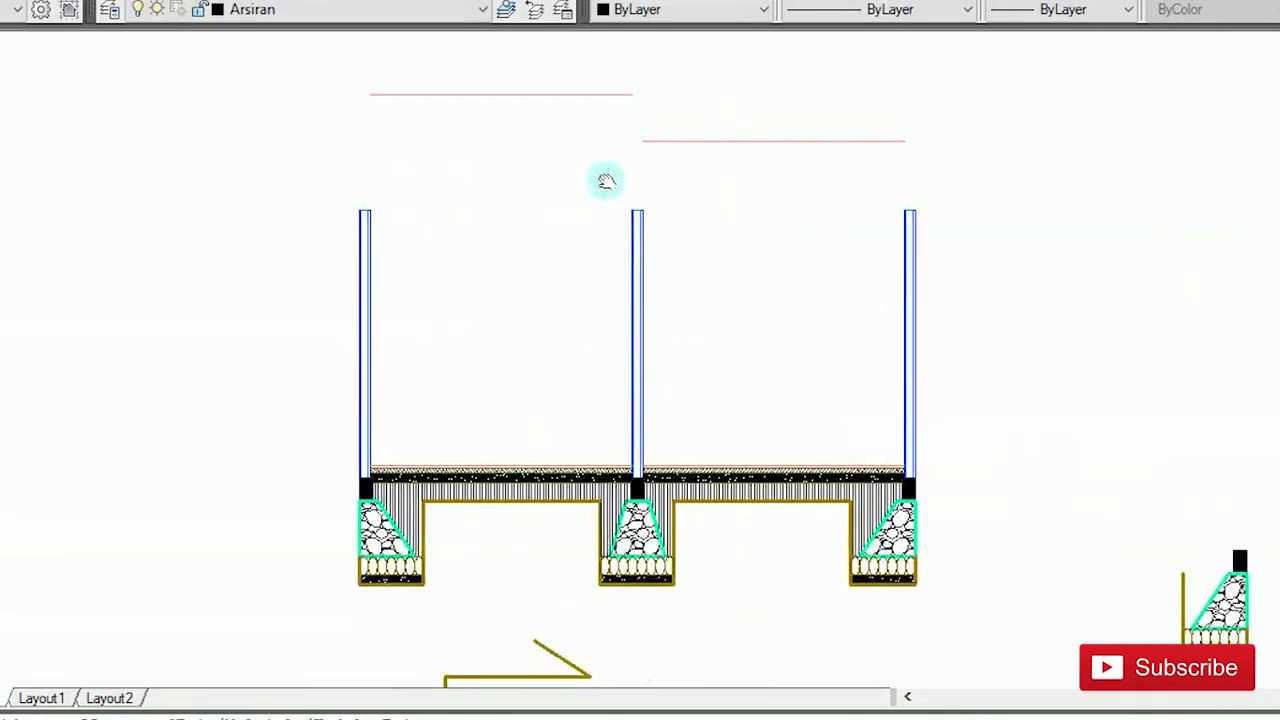
{"action": "type", "text": "s"}
{"action": "left_click", "coordinate": [337, 294]}
{"action": "scroll", "coordinate": [391, 334], "scroll_direction": "up", "scroll_amount": 2}
{"action": "key", "text": "Return"}
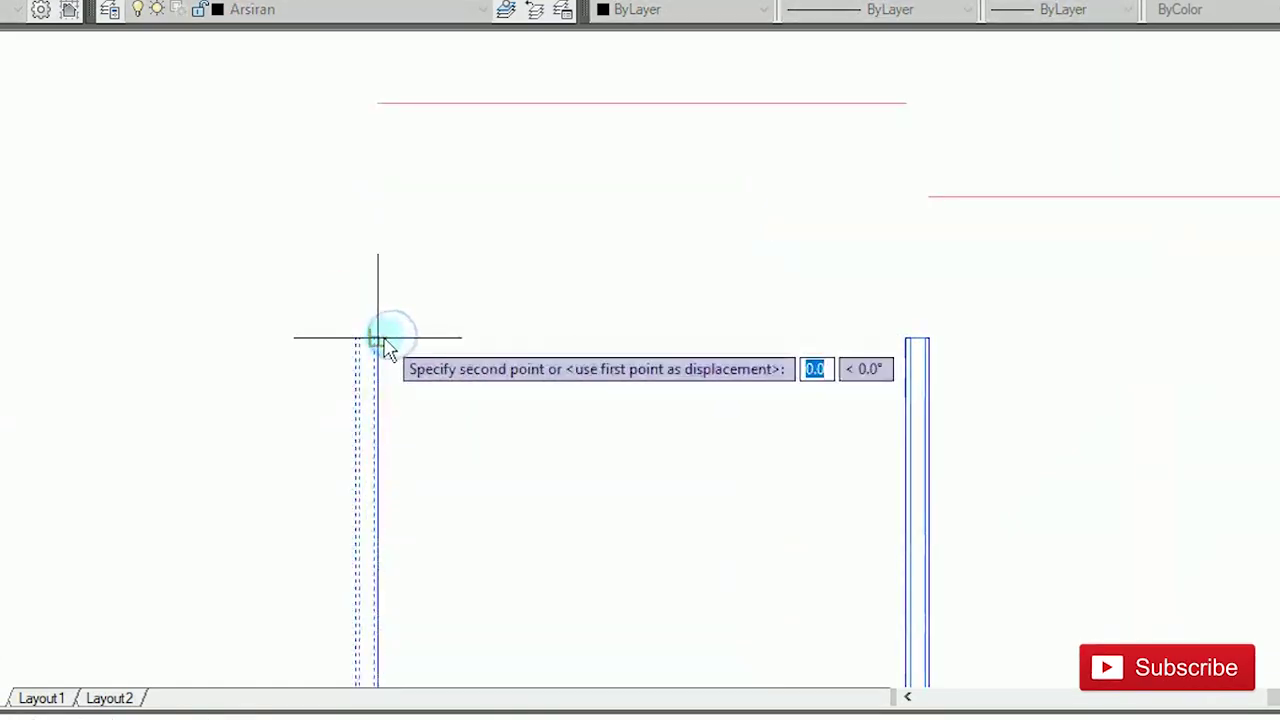
{"action": "left_click", "coordinate": [379, 112]}
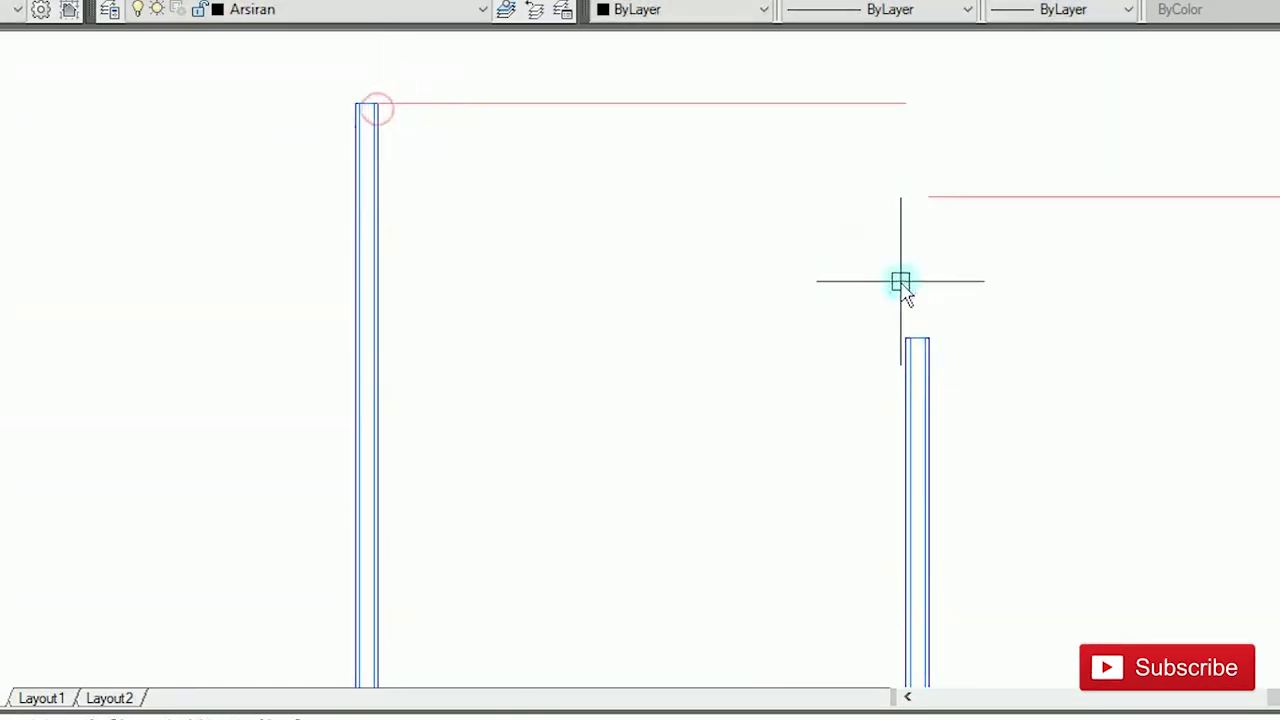
Step: Stretch the top of the middle wall up to the left bay's height line
{"action": "middle_click_drag", "start_coordinate": [900, 283], "coordinate": [600, 329]}
{"action": "key", "text": "Return"}
{"action": "left_click", "coordinate": [675, 421]}
{"action": "left_click", "coordinate": [560, 336]}
{"action": "key", "text": "Return"}
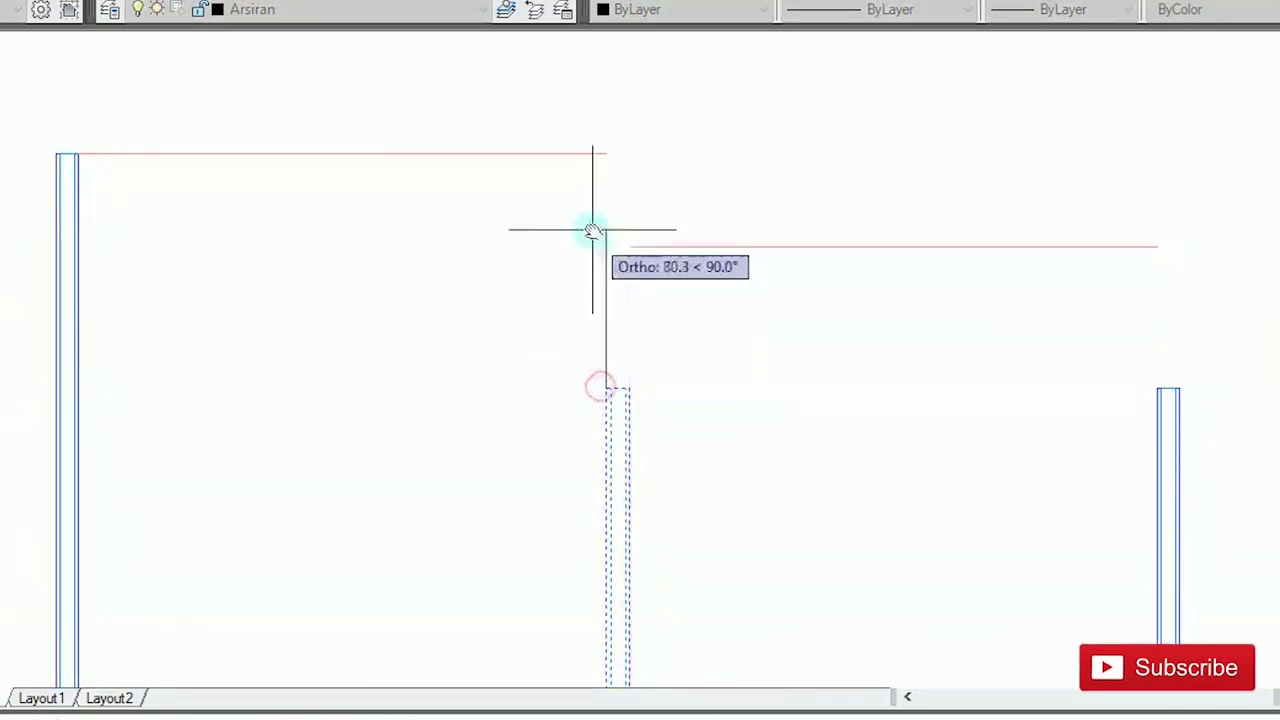
{"action": "left_click", "coordinate": [607, 154]}
Step: Stretch the top of the right wall up to the right bay's height line
{"action": "key", "text": "Return"}
{"action": "left_click", "coordinate": [1220, 430]}
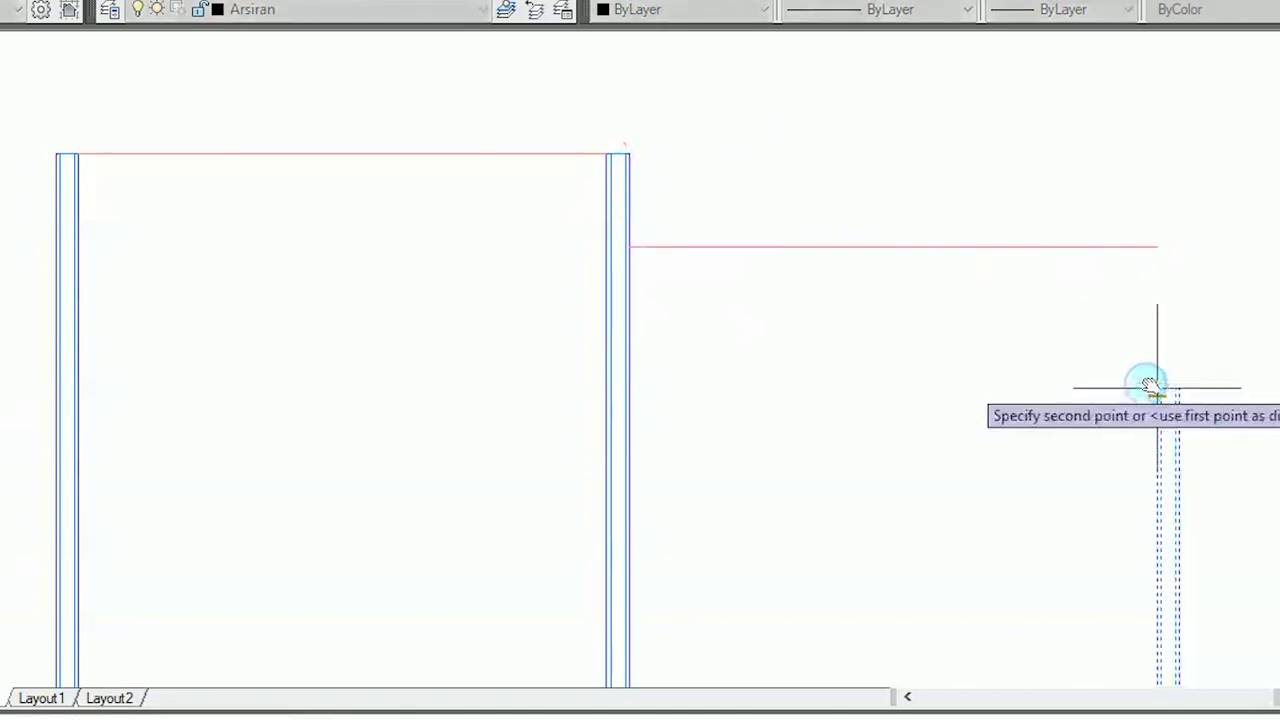
{"action": "left_click", "coordinate": [1151, 247]}
Step: Move the two horizontal lines between the wall tops to the Garis Gambar layer
{"action": "scroll", "coordinate": [1151, 246], "scroll_direction": "down", "scroll_amount": 4}
{"action": "middle_click_drag", "start_coordinate": [1169, 183], "coordinate": [1089, 177]}
{"action": "scroll", "coordinate": [1089, 177], "scroll_direction": "up", "scroll_amount": 2}
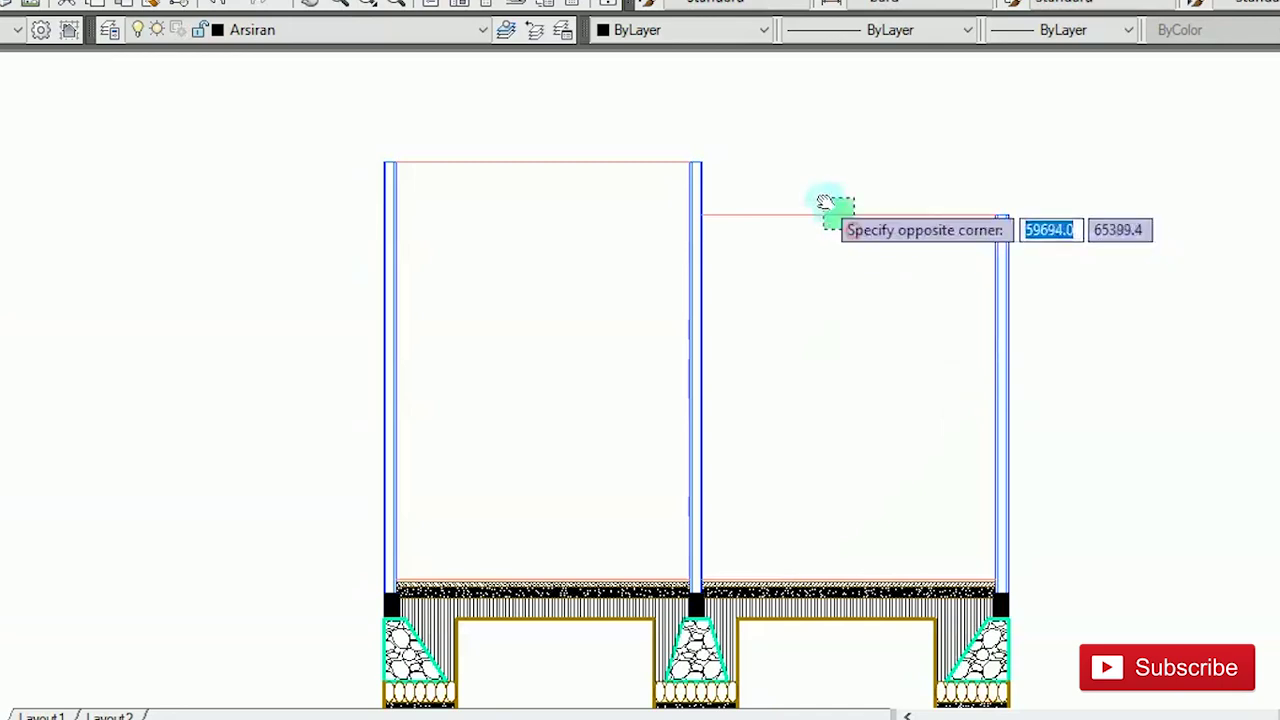
{"action": "left_click", "coordinate": [825, 202]}
{"action": "left_click", "coordinate": [643, 183]}
{"action": "left_click", "coordinate": [597, 131]}
{"action": "left_click", "coordinate": [391, 31]}
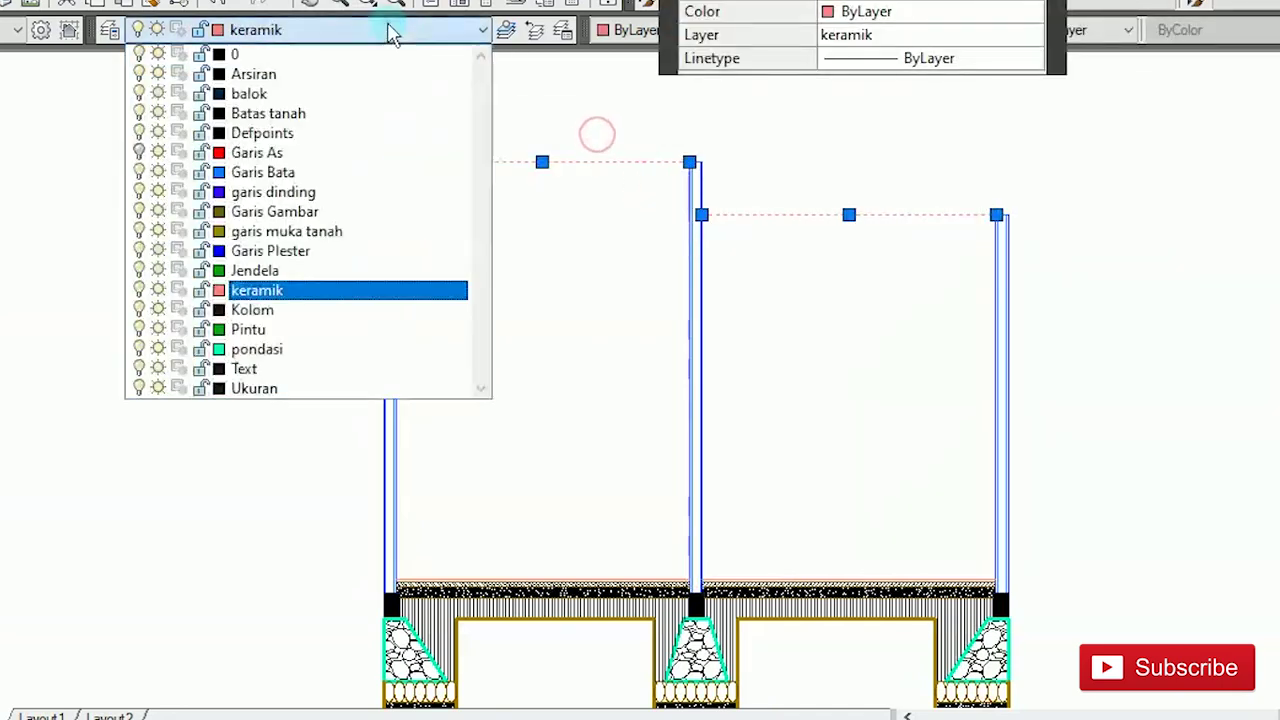
{"action": "left_click", "coordinate": [311, 211]}
{"action": "key", "text": "Escape"}
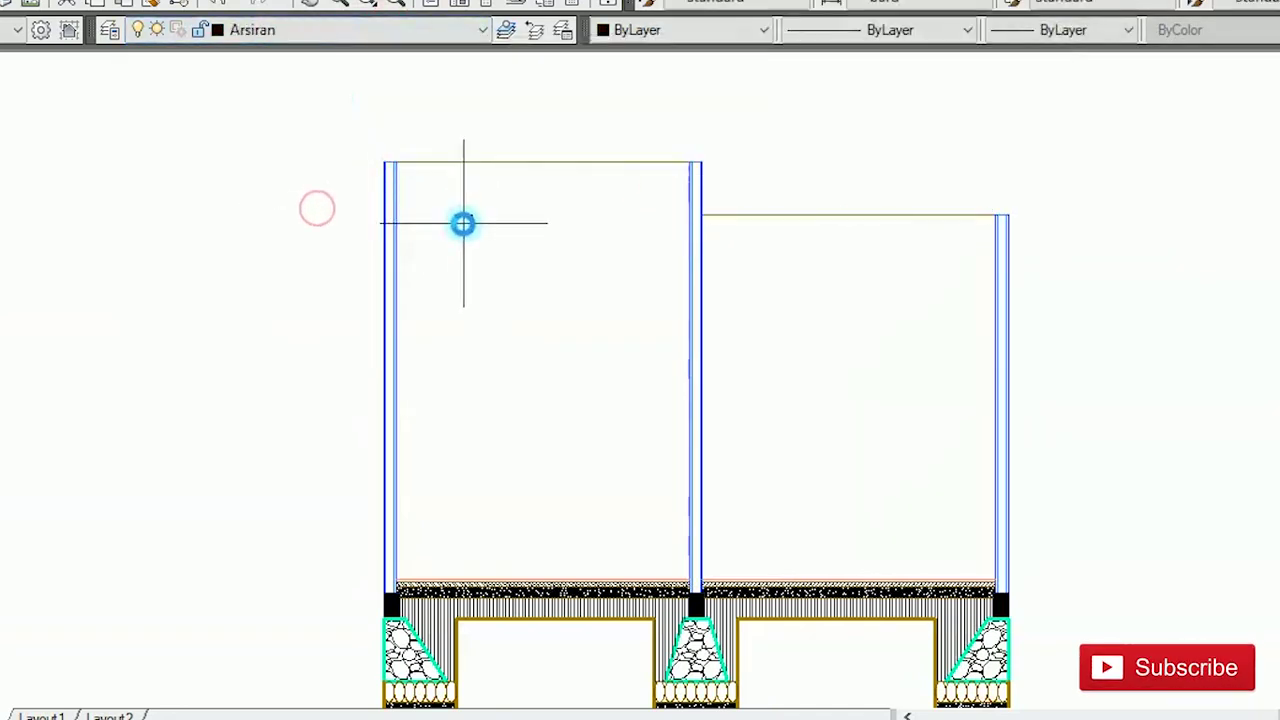
Step: Draw a 15 by 20 rectangle for the ring beam on the balok layer, inside the left bay
{"action": "scroll", "coordinate": [463, 109], "scroll_direction": "up", "scroll_amount": 1}
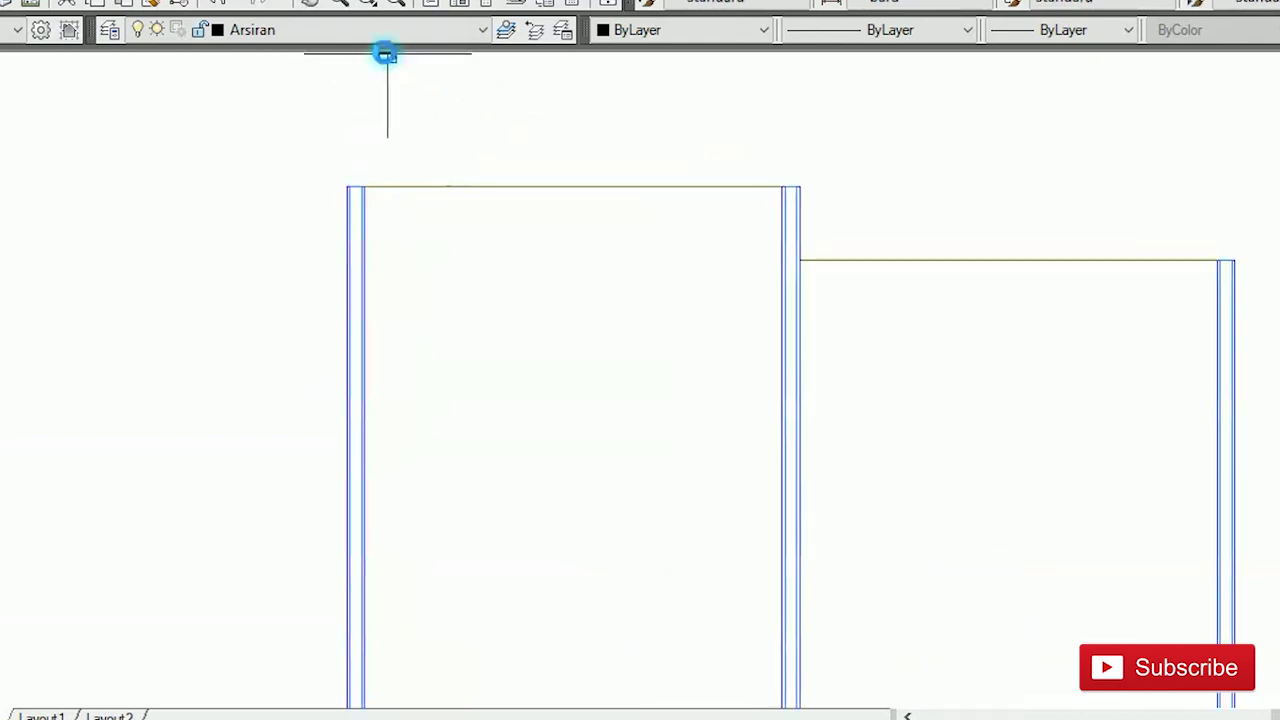
{"action": "left_click", "coordinate": [375, 31]}
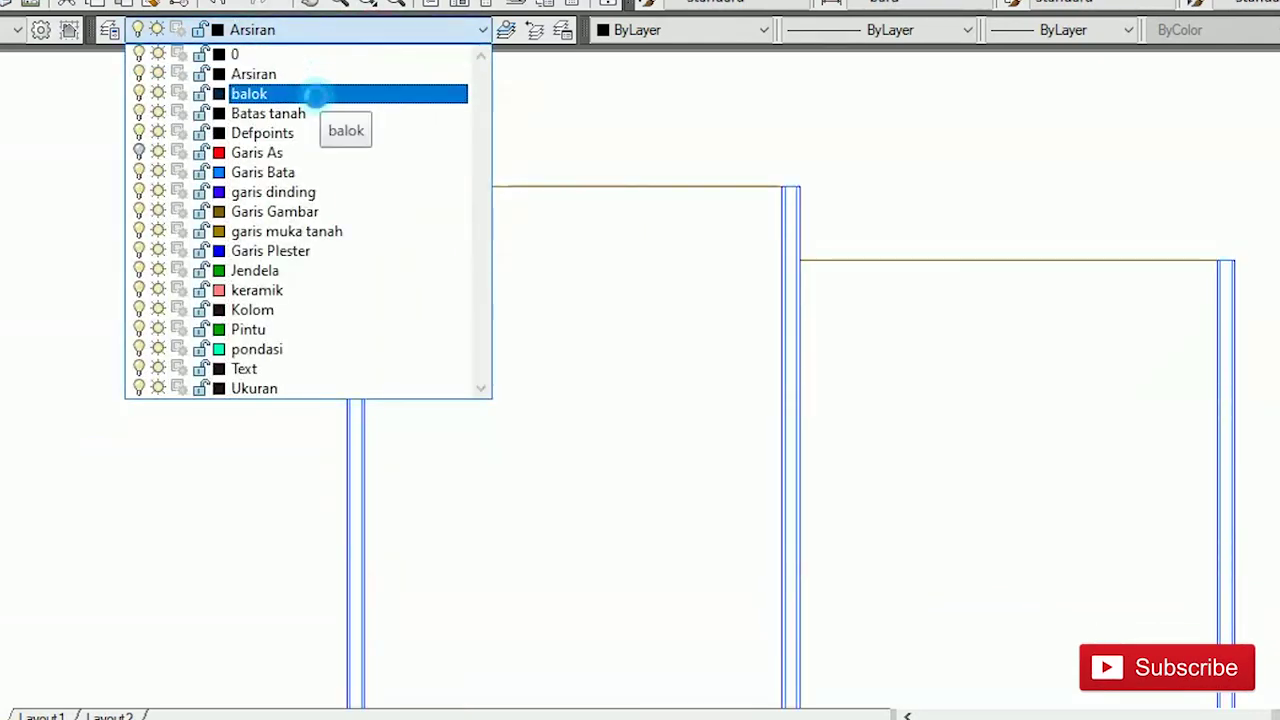
{"action": "left_click", "coordinate": [320, 91]}
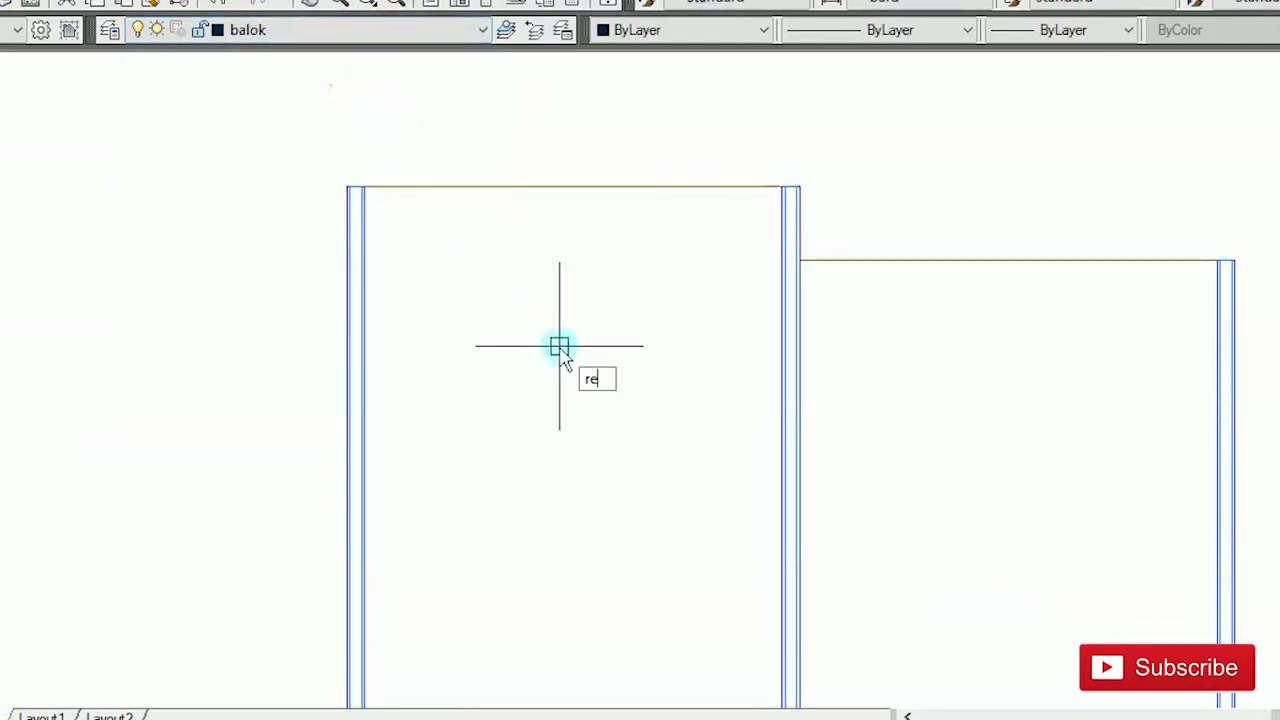
{"action": "type", "text": "rec"}
{"action": "key", "text": "Return"}
{"action": "left_click", "coordinate": [474, 318]}
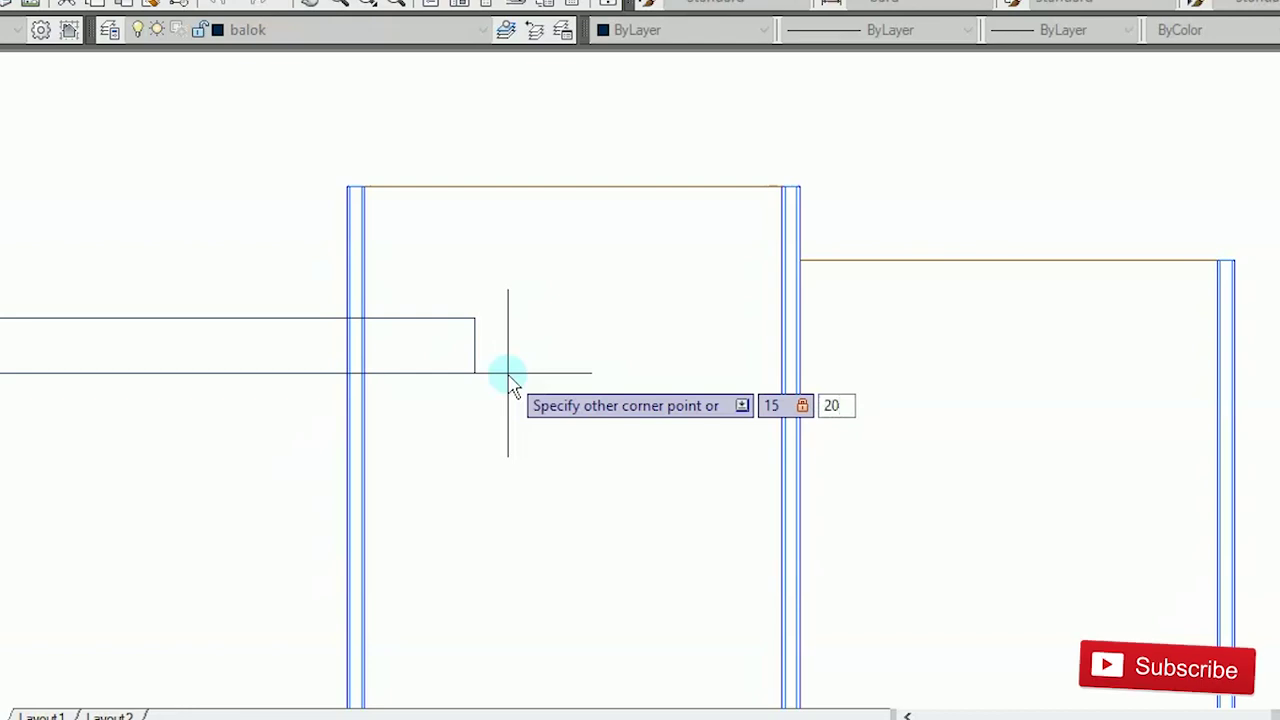
{"action": "key", "text": "Return"}
{"action": "scroll", "coordinate": [515, 300], "scroll_direction": "up", "scroll_amount": 2}
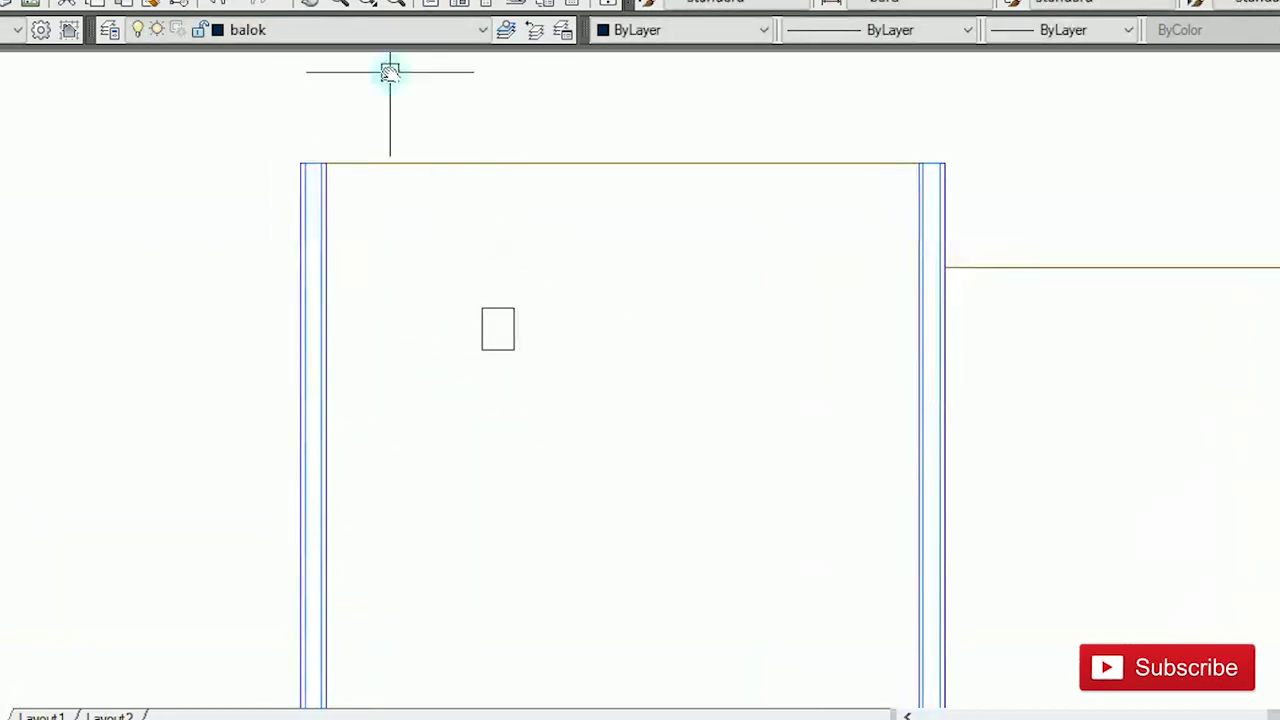
Step: Fill the beam rectangle with the SOLID hatch pattern on the Arsiran layer
{"action": "left_click", "coordinate": [397, 31]}
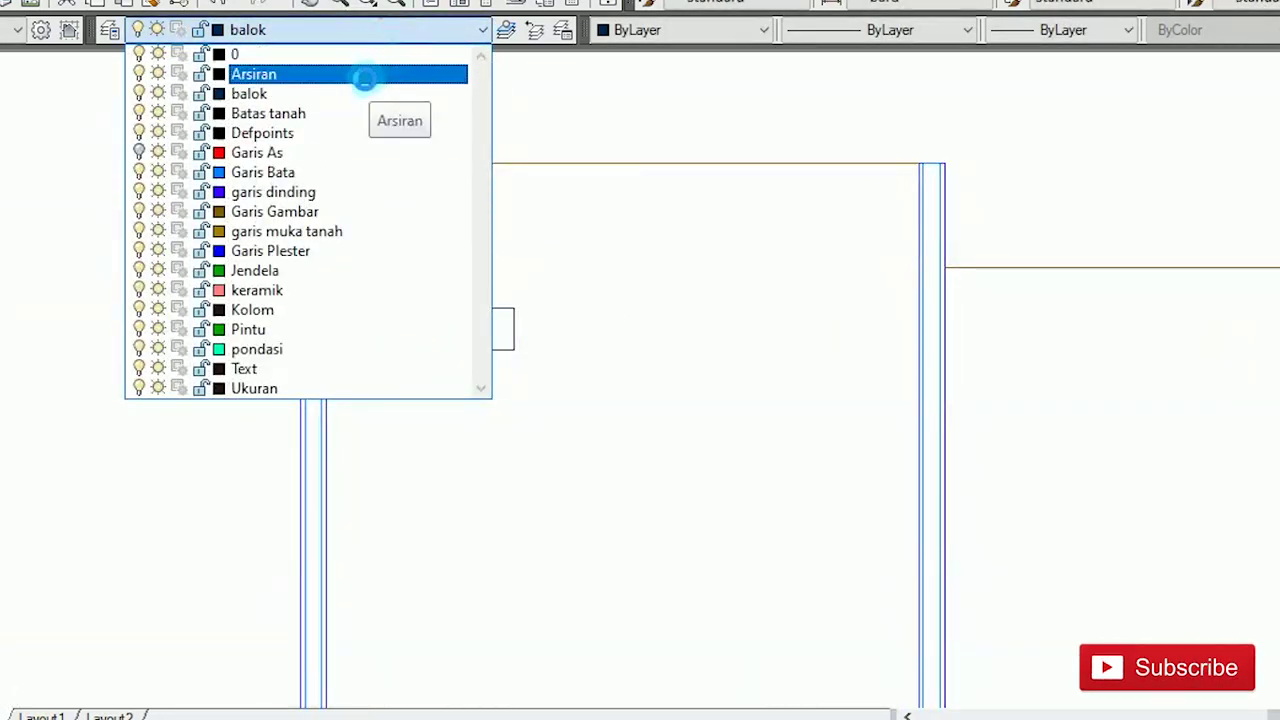
{"action": "left_click", "coordinate": [364, 78]}
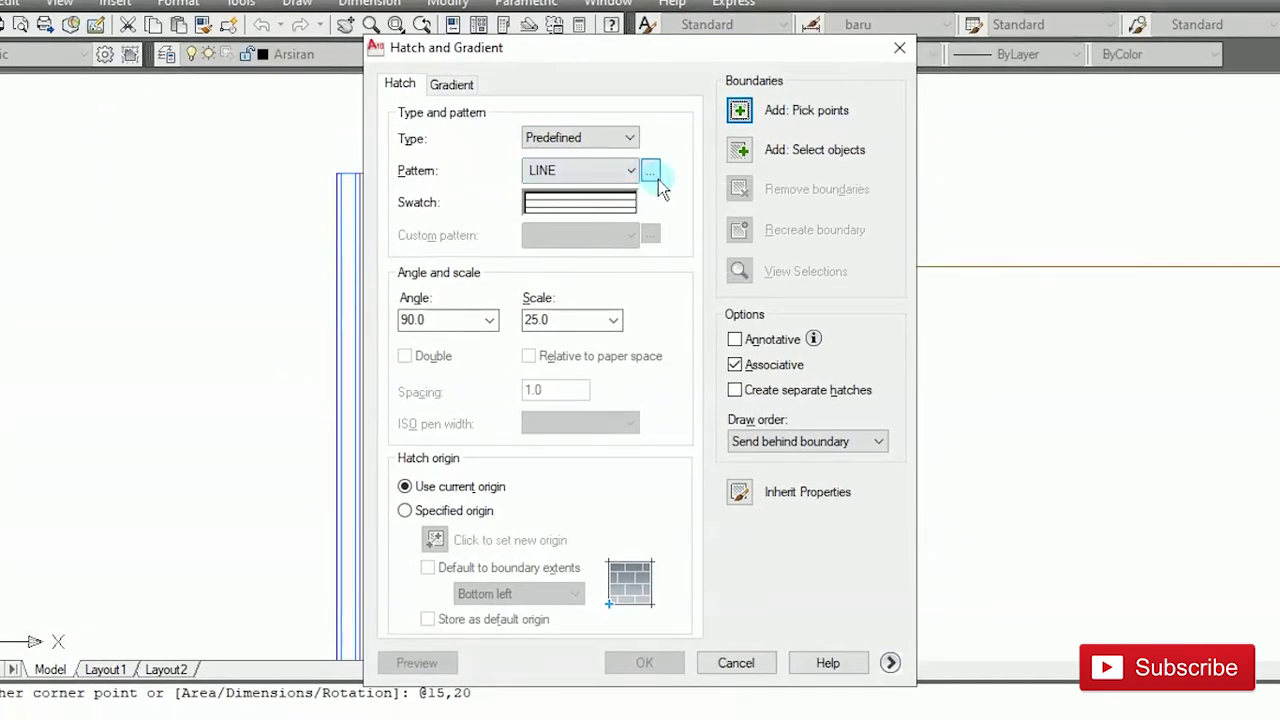
{"action": "left_click", "coordinate": [657, 178]}
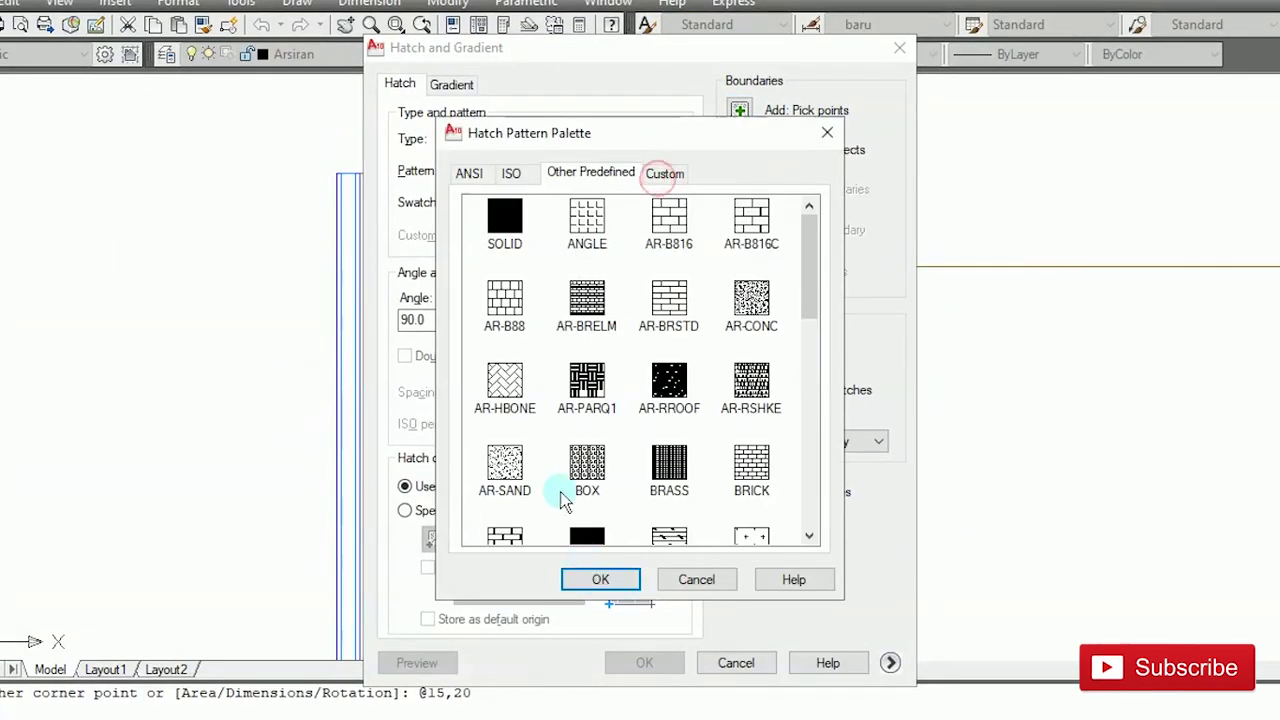
{"action": "left_click", "coordinate": [605, 579]}
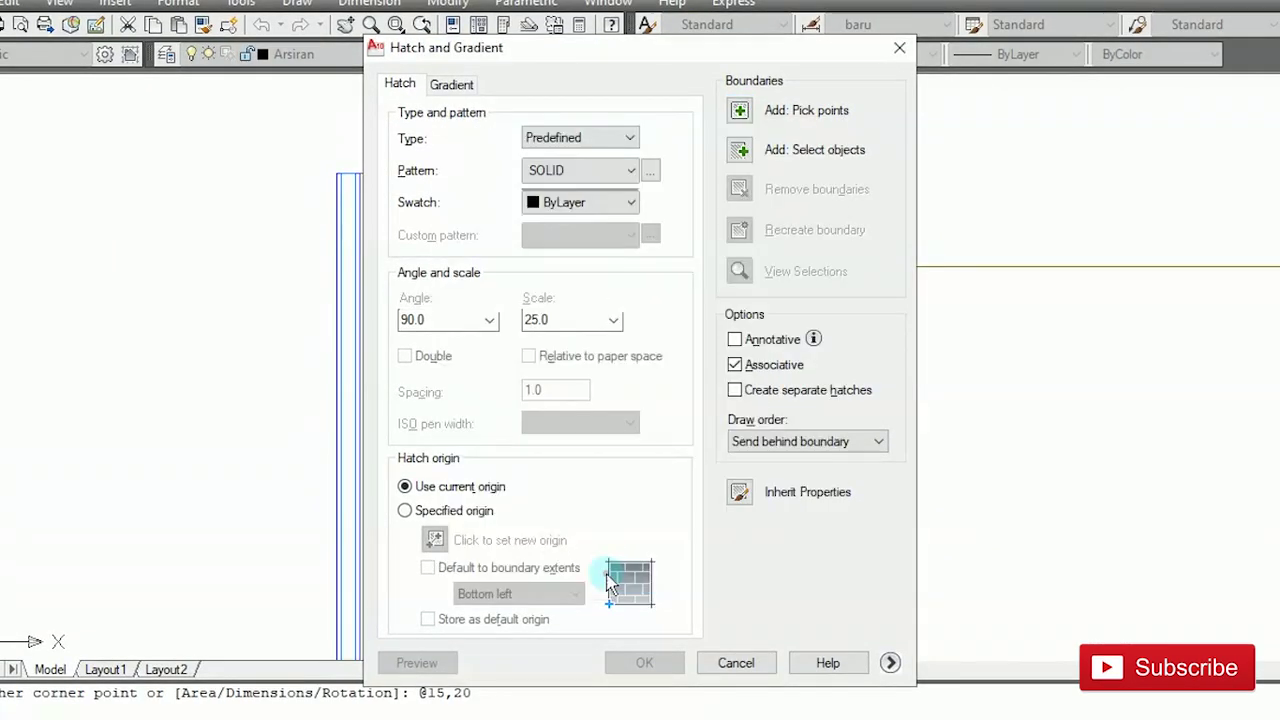
{"action": "left_click", "coordinate": [741, 113]}
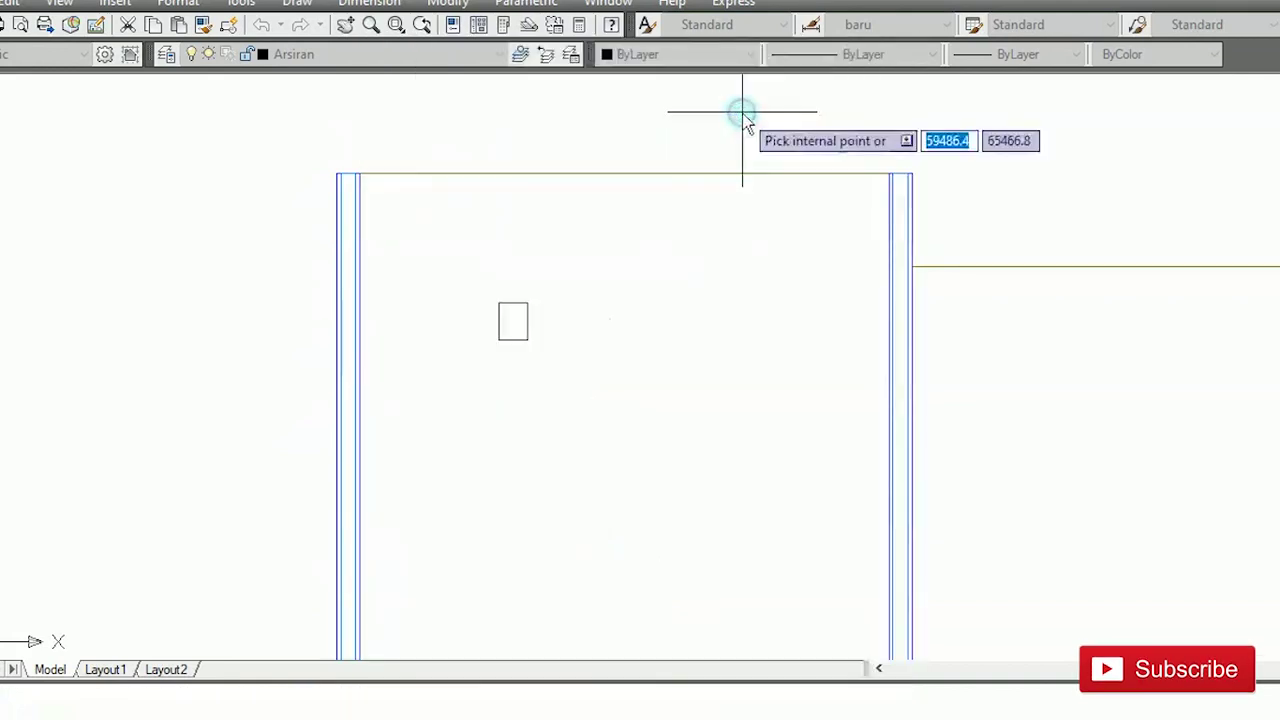
{"action": "left_click", "coordinate": [512, 322]}
{"action": "key", "text": "Return"}
{"action": "key", "text": "Return"}
Step: Move the filled beam by its upper-left corner onto the outer top corner of the left wall
{"action": "scroll", "coordinate": [578, 316], "scroll_direction": "up", "scroll_amount": 2}
{"action": "type", "text": "m"}
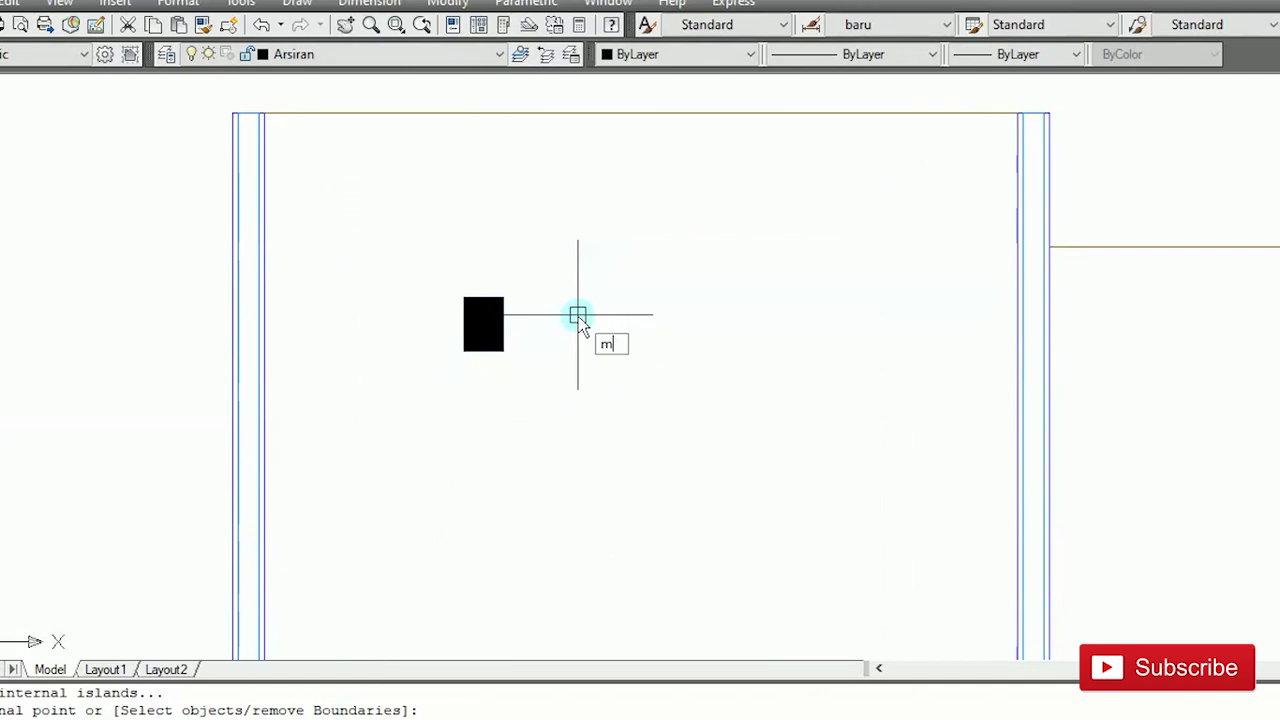
{"action": "key", "text": "Return"}
{"action": "left_click", "coordinate": [426, 241]}
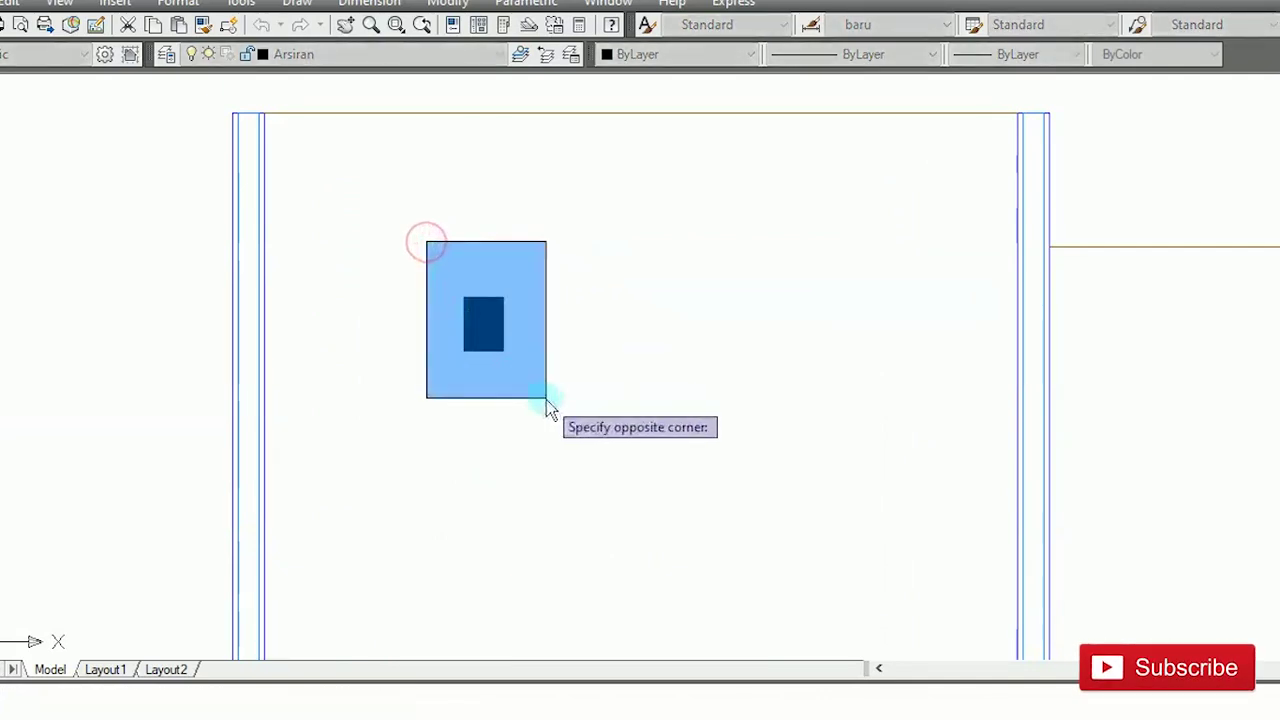
{"action": "left_click", "coordinate": [548, 408]}
{"action": "key", "text": "Return"}
{"action": "left_click", "coordinate": [463, 295]}
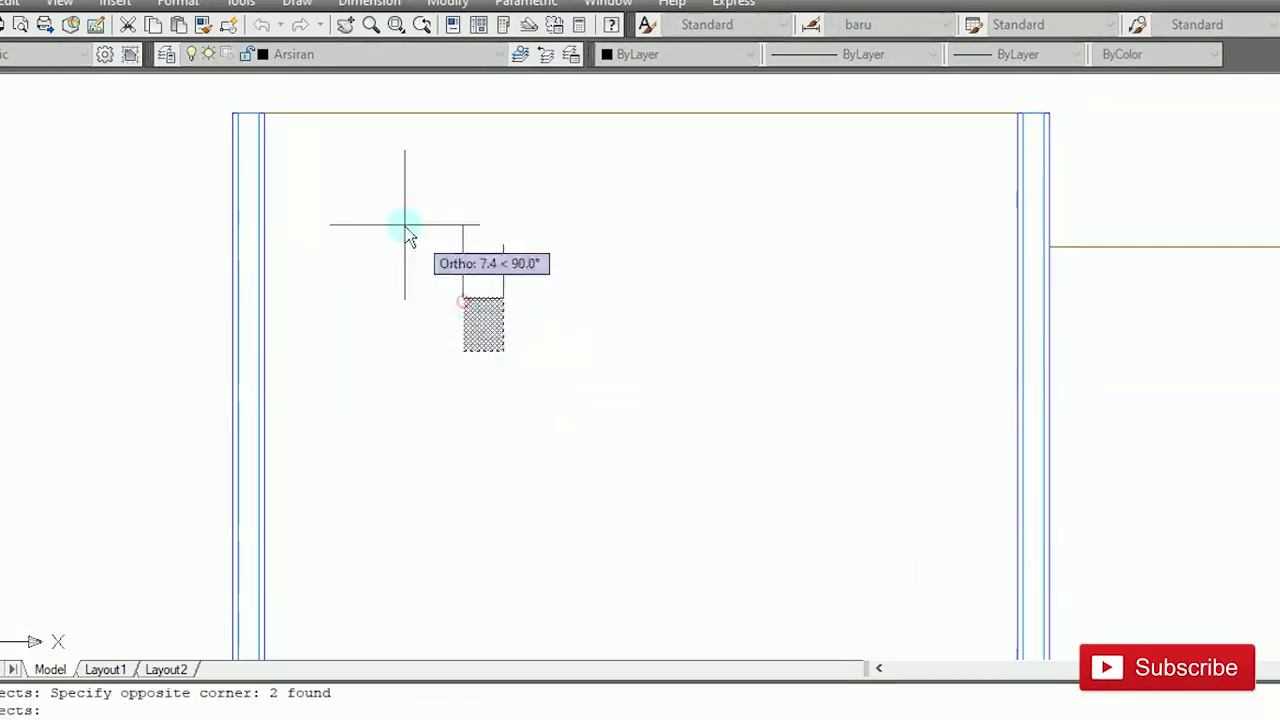
{"action": "left_click", "coordinate": [233, 112]}
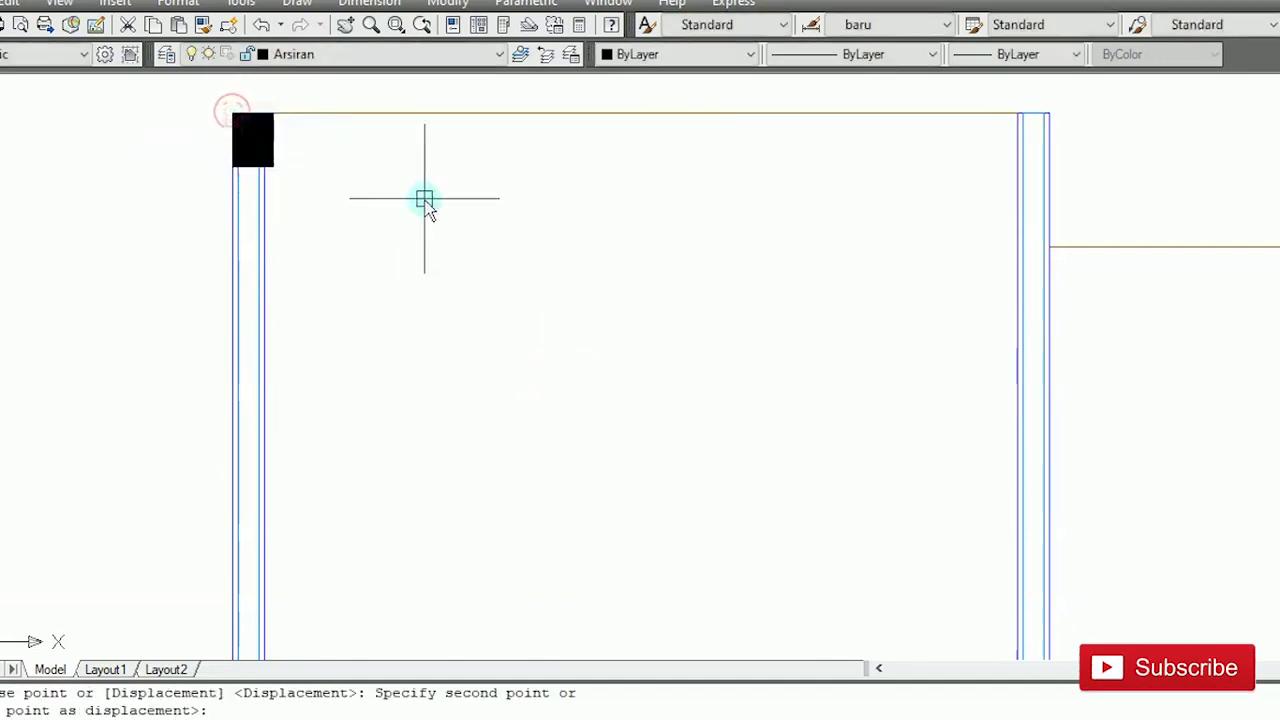
Step: Copy the beam by its top midpoint to the centre of the middle wall's top
{"action": "middle_click_drag", "start_coordinate": [424, 200], "coordinate": [337, 241]}
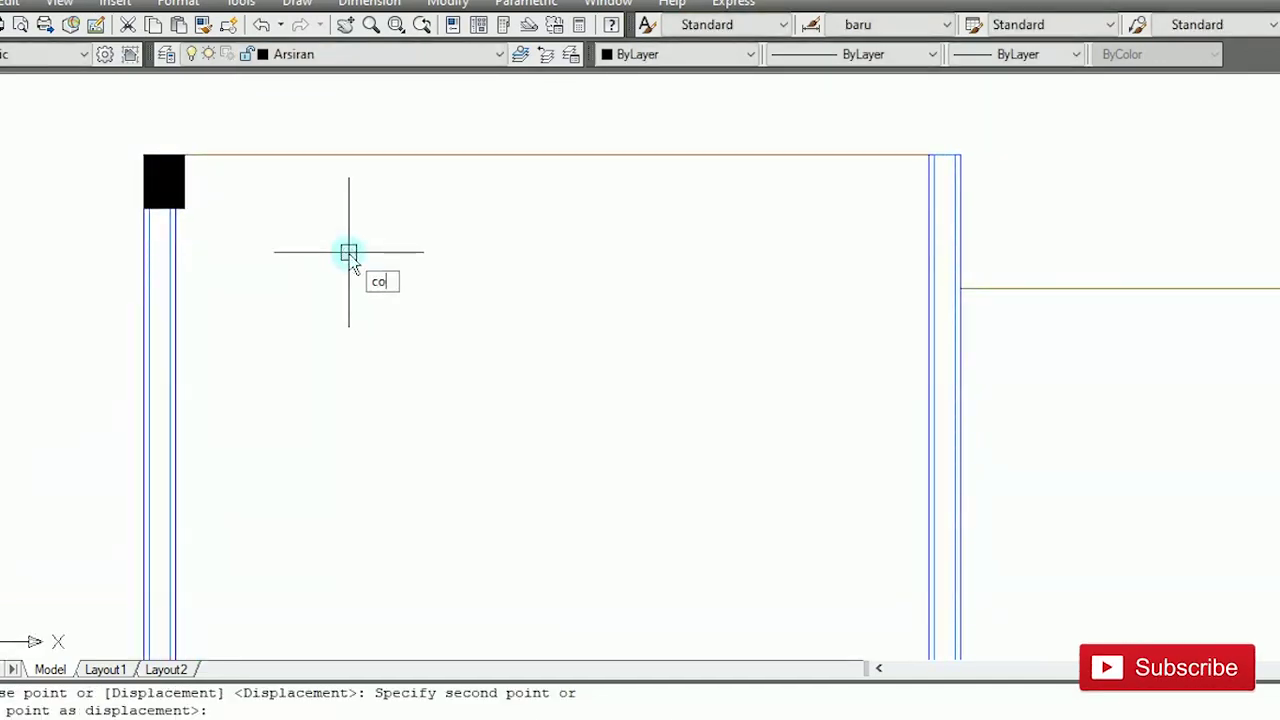
{"action": "key", "text": "Return"}
{"action": "left_click", "coordinate": [114, 128]}
{"action": "left_click", "coordinate": [237, 240]}
{"action": "key", "text": "Return"}
{"action": "left_click", "coordinate": [164, 160]}
{"action": "scroll", "coordinate": [980, 137], "scroll_direction": "up", "scroll_amount": 1}
{"action": "middle_click_drag", "start_coordinate": [978, 130], "coordinate": [626, 173]}
{"action": "scroll", "coordinate": [626, 173], "scroll_direction": "down", "scroll_amount": 4}
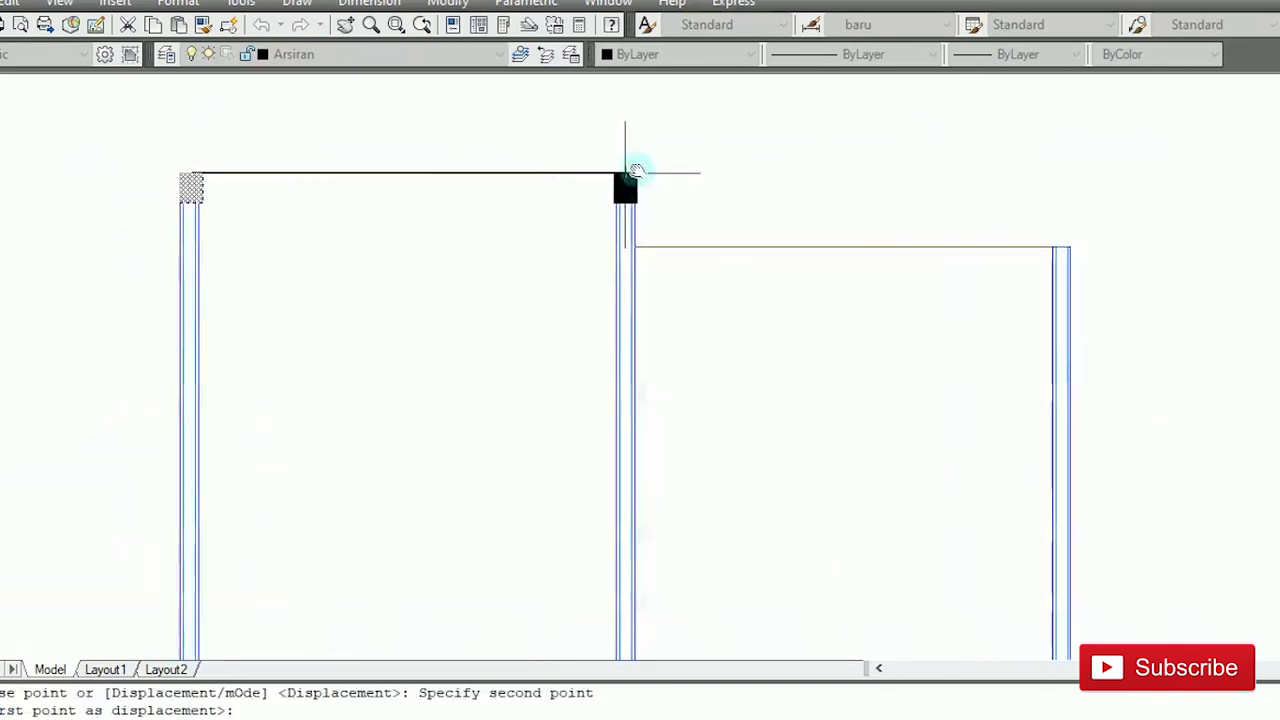
{"action": "left_click", "coordinate": [626, 173]}
{"action": "key", "text": "Escape"}
Step: Copy the middle wall's beam by its upper-right corner to the outer top corner of the right wall
{"action": "type", "text": "co"}
{"action": "key", "text": "space"}
{"action": "left_click", "coordinate": [592, 132]}
{"action": "left_click", "coordinate": [680, 229]}
{"action": "key", "text": "space"}
{"action": "left_click", "coordinate": [634, 174]}
{"action": "scroll", "coordinate": [1050, 240], "scroll_direction": "up", "scroll_amount": 3}
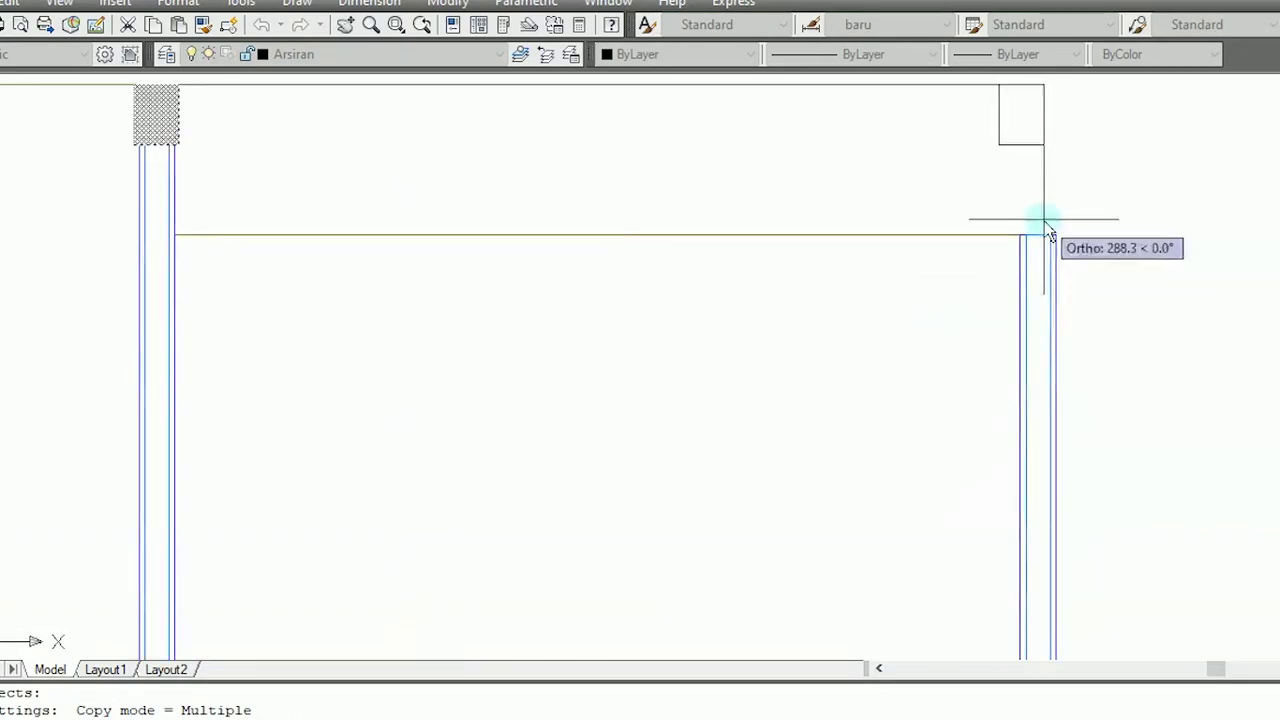
{"action": "left_click", "coordinate": [1057, 235]}
{"action": "key", "text": "Escape"}
Step: Examine the long section's cut line on the rotated floor plan and the matching walls in the section
{"action": "scroll", "coordinate": [1140, 240], "scroll_direction": "down", "scroll_amount": 2}
{"action": "scroll", "coordinate": [1138, 233], "scroll_direction": "down", "scroll_amount": 3}
{"action": "middle_click_drag", "start_coordinate": [1144, 235], "coordinate": [1094, 200]}
{"action": "middle_click_drag", "start_coordinate": [1194, 180], "coordinate": [874, 267]}
{"action": "scroll", "coordinate": [874, 267], "scroll_direction": "down", "scroll_amount": 3}
{"action": "key", "text": "space"}
{"action": "mouse_move", "coordinate": [890, 325]}
{"action": "middle_mouse_down"}
{"action": "mouse_move", "coordinate": [860, 292]}
{"action": "mouse_move", "coordinate": [607, 199]}
{"action": "mouse_move", "coordinate": [584, 111]}
{"action": "middle_mouse_up"}
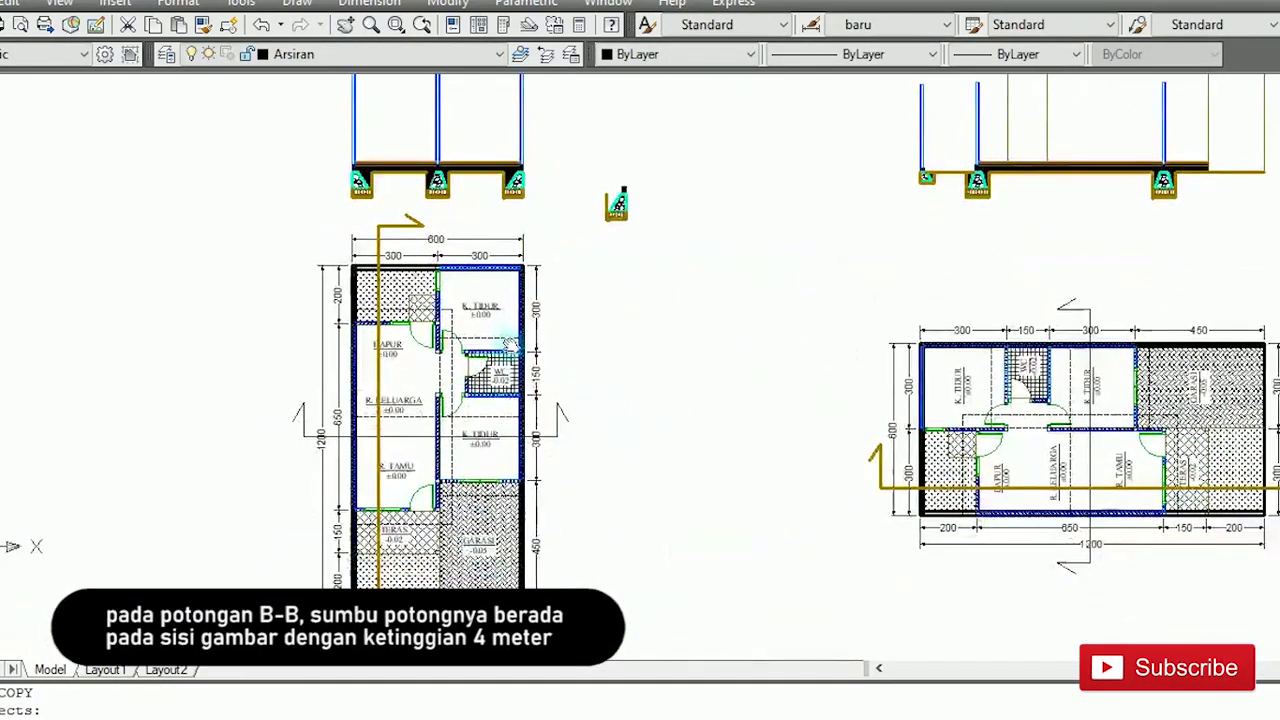
{"action": "middle_click_drag", "start_coordinate": [1088, 440], "coordinate": [864, 438]}
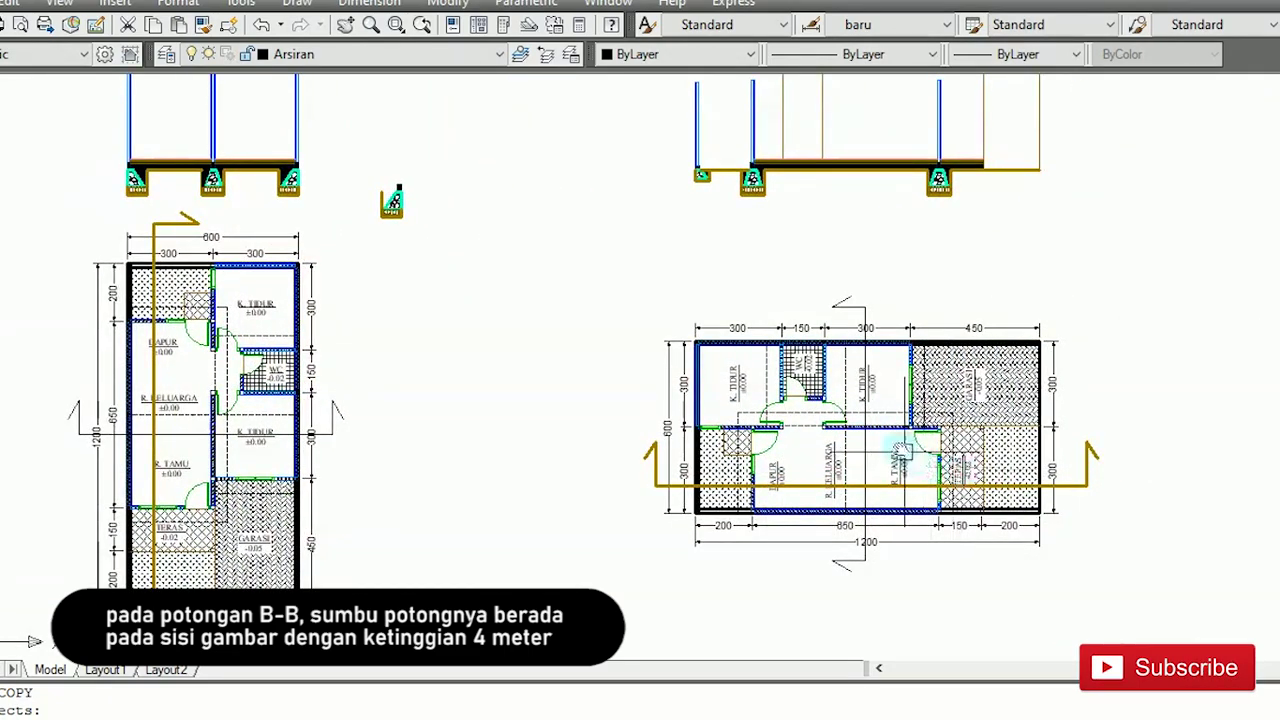
{"action": "middle_click_drag", "start_coordinate": [904, 262], "coordinate": [831, 420]}
{"action": "scroll", "coordinate": [786, 314], "scroll_direction": "up", "scroll_amount": 5}
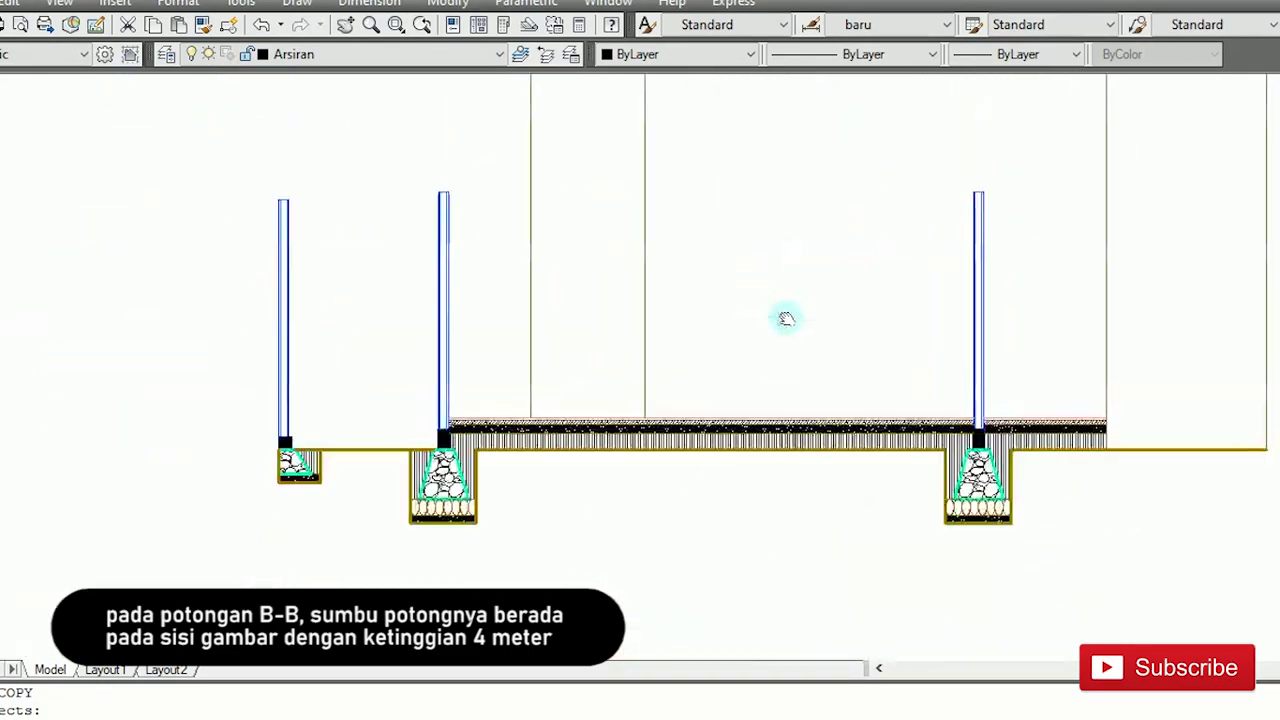
Step: Offset the long section's finished floor line 400 cm upward to mark the higher wall level
{"action": "type", "text": "o"}
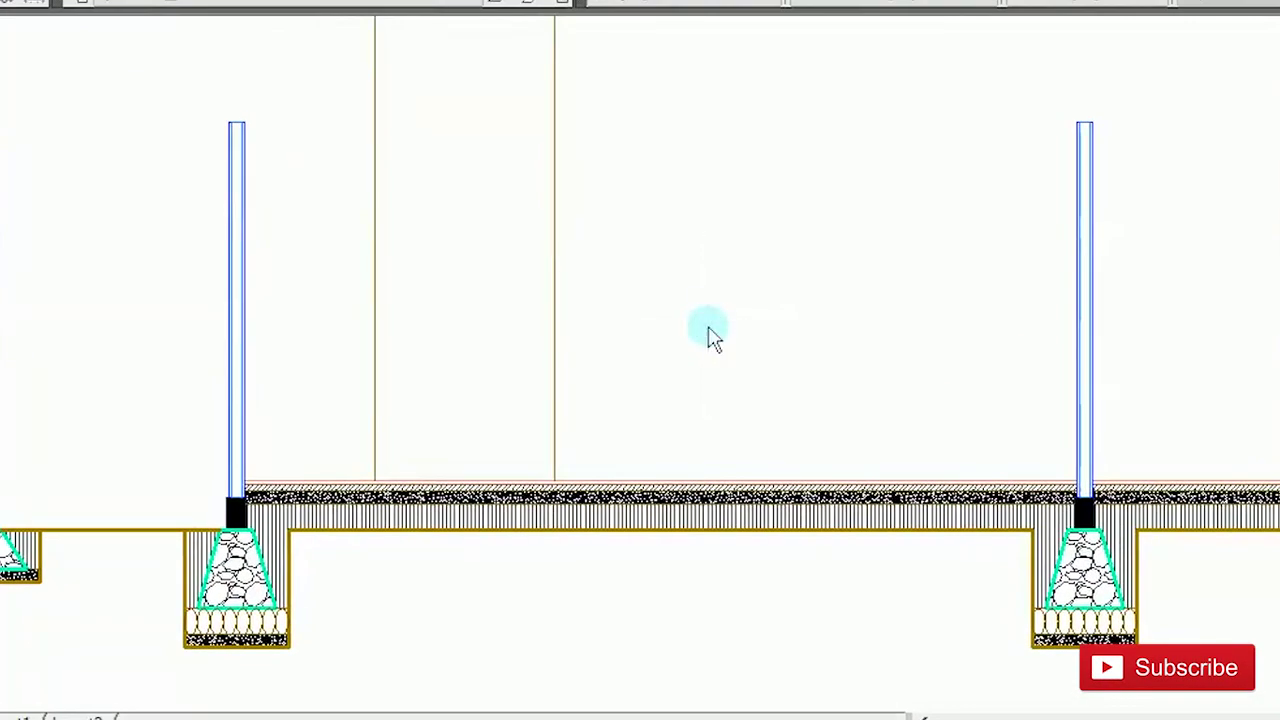
{"action": "key", "text": "Return"}
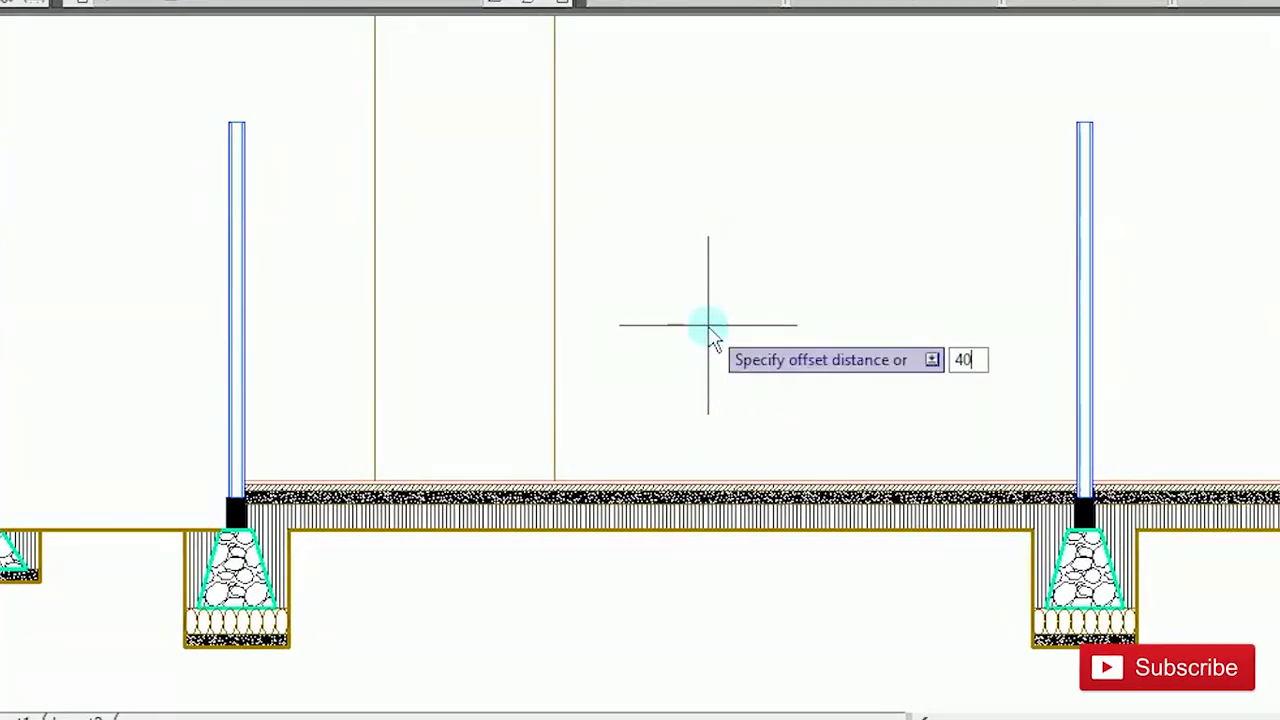
{"action": "key", "text": "Return"}
{"action": "left_click", "coordinate": [787, 478]}
{"action": "left_click", "coordinate": [803, 286]}
{"action": "scroll", "coordinate": [720, 309], "scroll_direction": "down", "scroll_amount": 3}
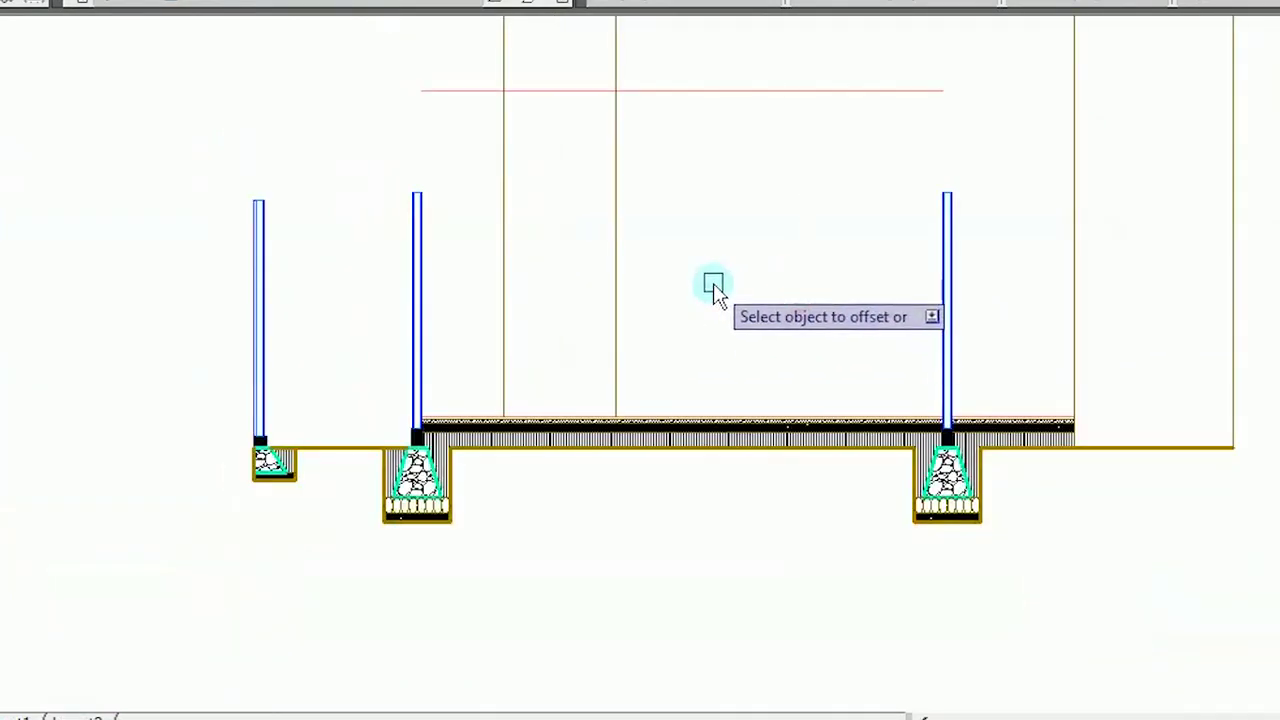
{"action": "scroll", "coordinate": [711, 283], "scroll_direction": "up", "scroll_amount": 2}
{"action": "key", "text": "Escape"}
Step: Offset the same finished floor line 300 cm upward to mark the rear flat roof level
{"action": "type", "text": "o"}
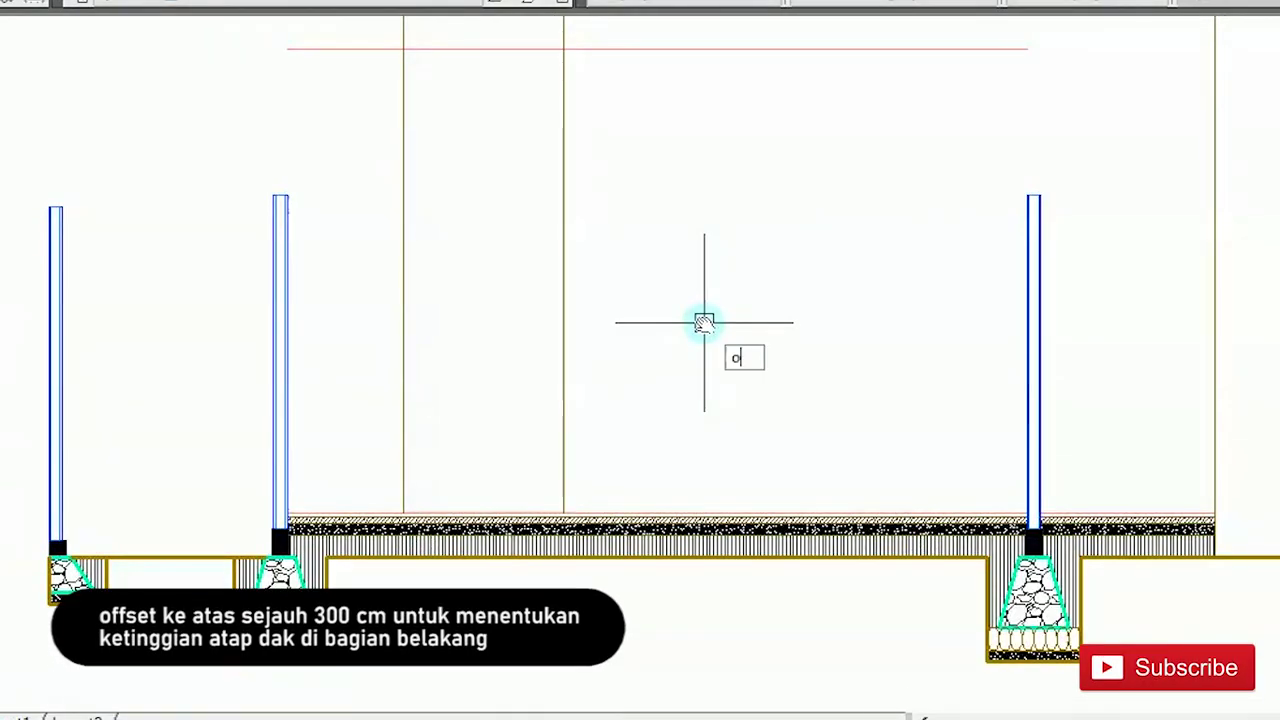
{"action": "key", "text": "Return"}
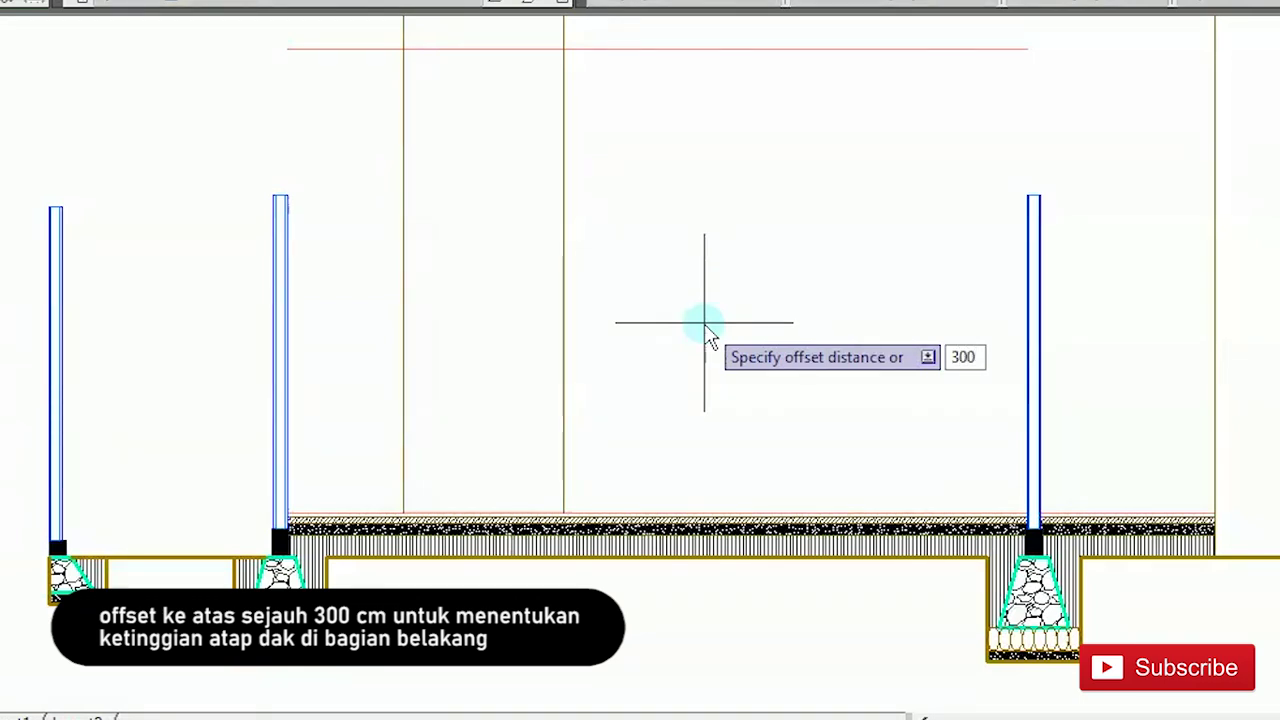
{"action": "scroll", "coordinate": [700, 486], "scroll_direction": "up", "scroll_amount": 2}
{"action": "left_click", "coordinate": [678, 514]}
{"action": "left_click", "coordinate": [657, 206]}
{"action": "scroll", "coordinate": [657, 206], "scroll_direction": "up", "scroll_amount": 1}
{"action": "scroll", "coordinate": [657, 206], "scroll_direction": "down", "scroll_amount": 4}
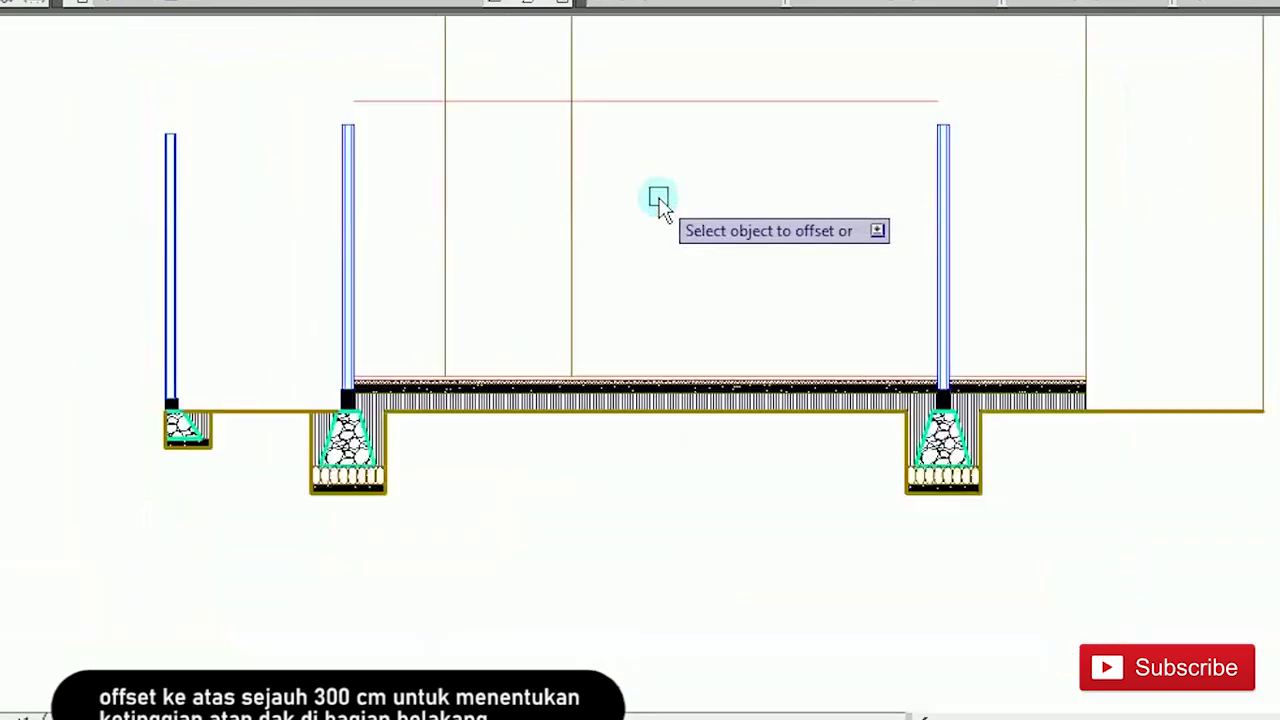
Step: Offset the ground line between the two left foundations 200 cm upward to mark the fence height
{"action": "scroll", "coordinate": [690, 165], "scroll_direction": "up", "scroll_amount": 1}
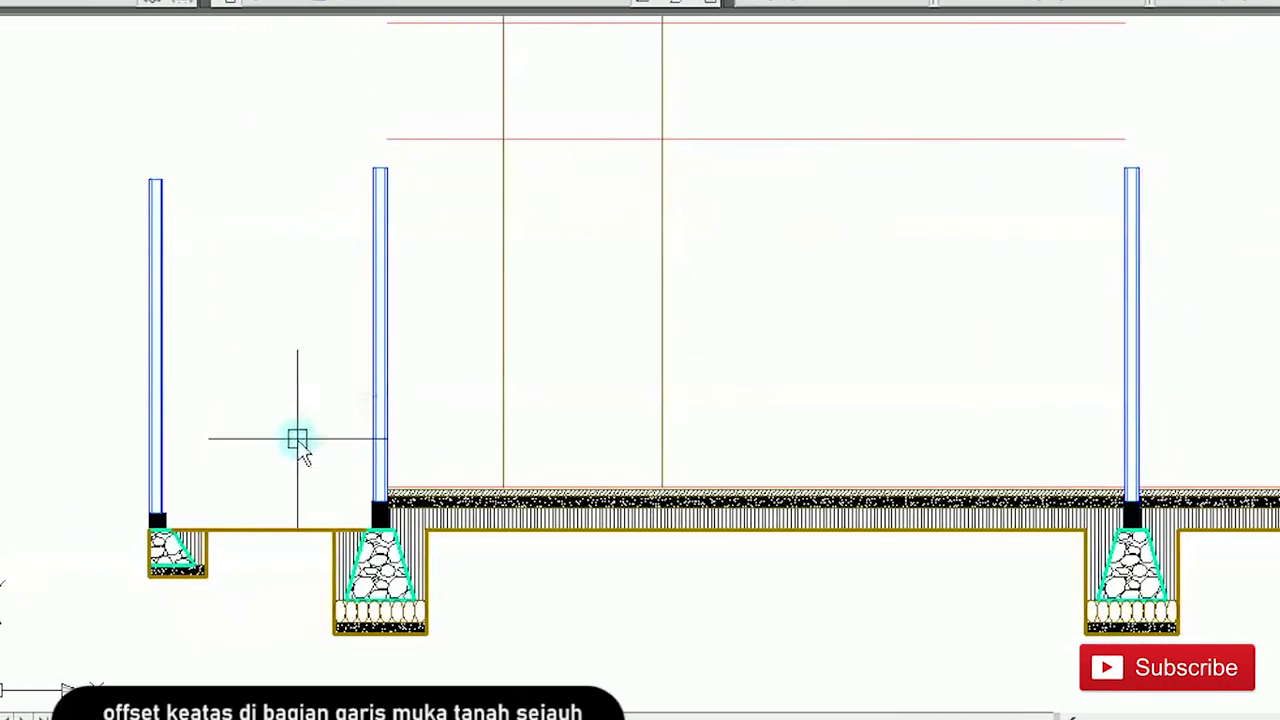
{"action": "type", "text": "o"}
{"action": "key", "text": "Return"}
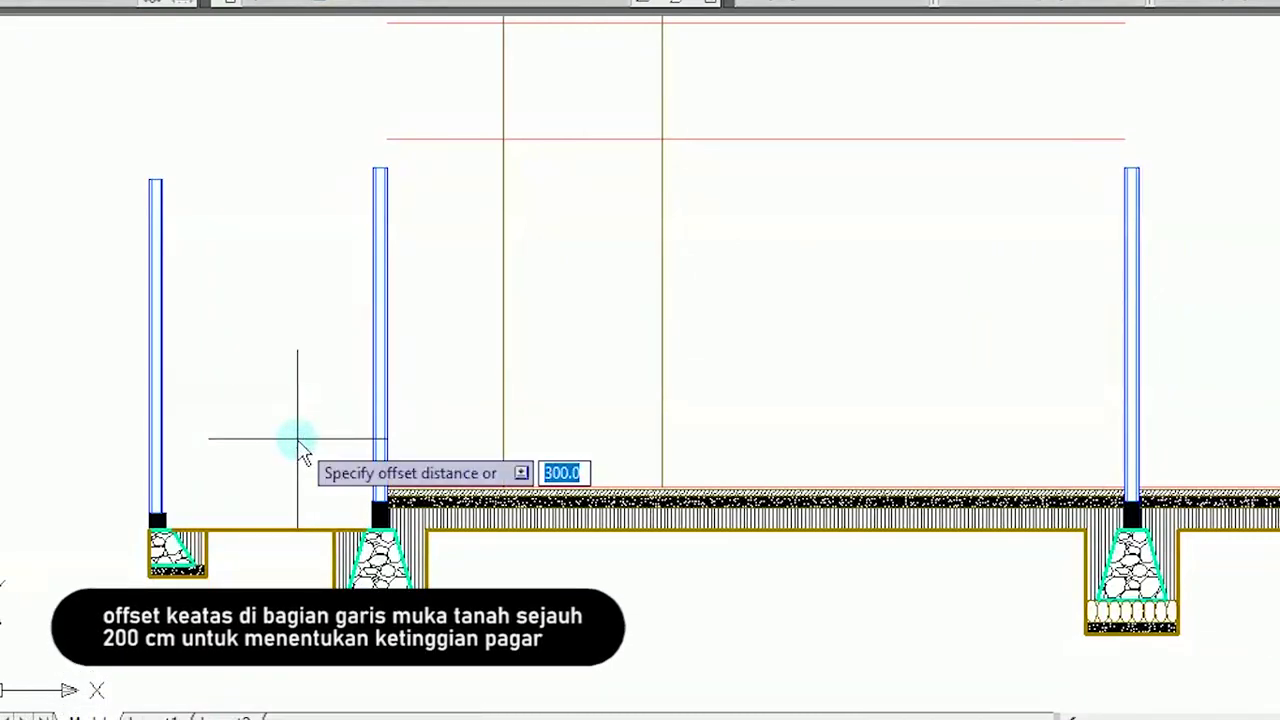
{"action": "type", "text": "200"}
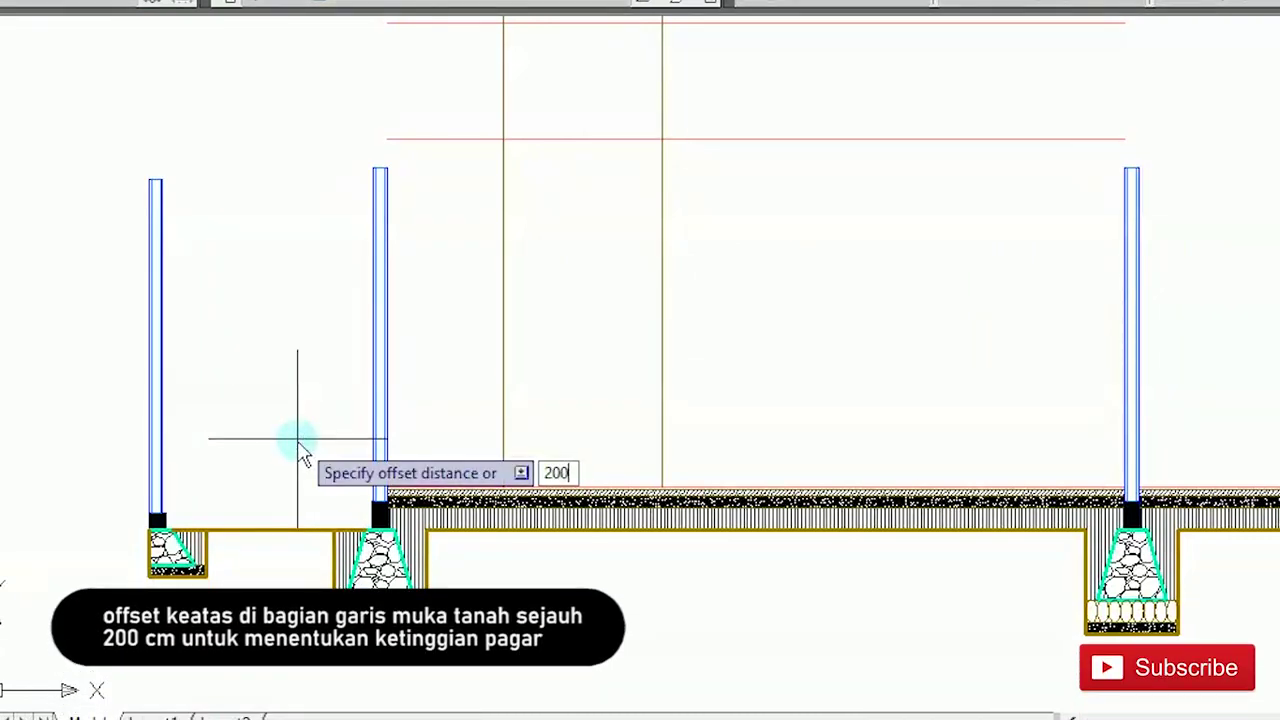
{"action": "key", "text": "Return"}
{"action": "left_click", "coordinate": [300, 529]}
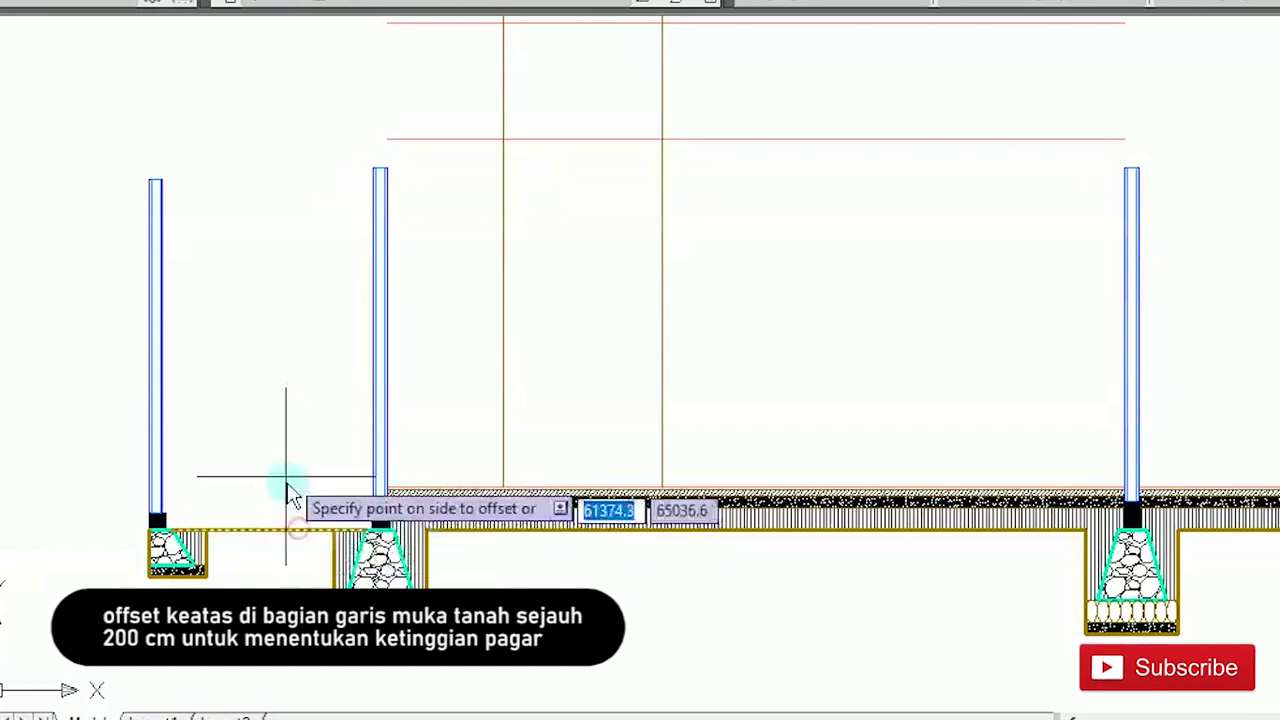
{"action": "left_click", "coordinate": [264, 365]}
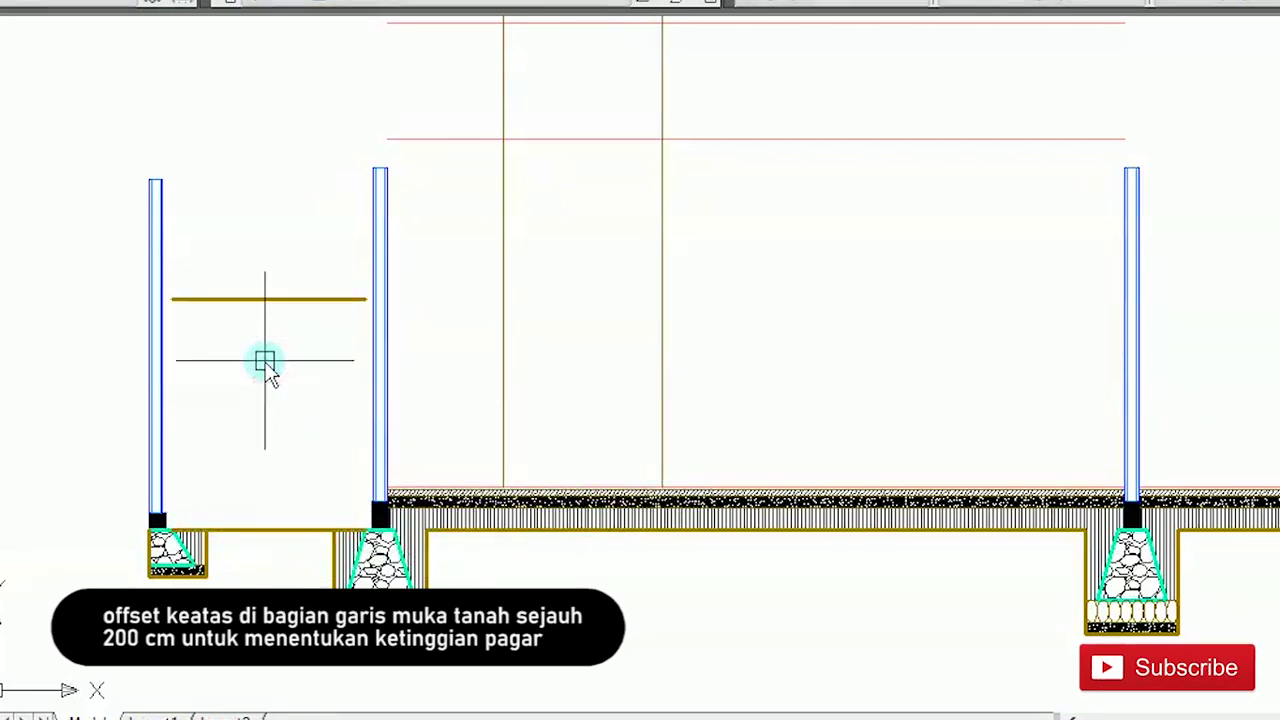
Step: Extend the left end of the fence-height line to the inner face of the far-left wall
{"action": "left_click", "coordinate": [212, 298]}
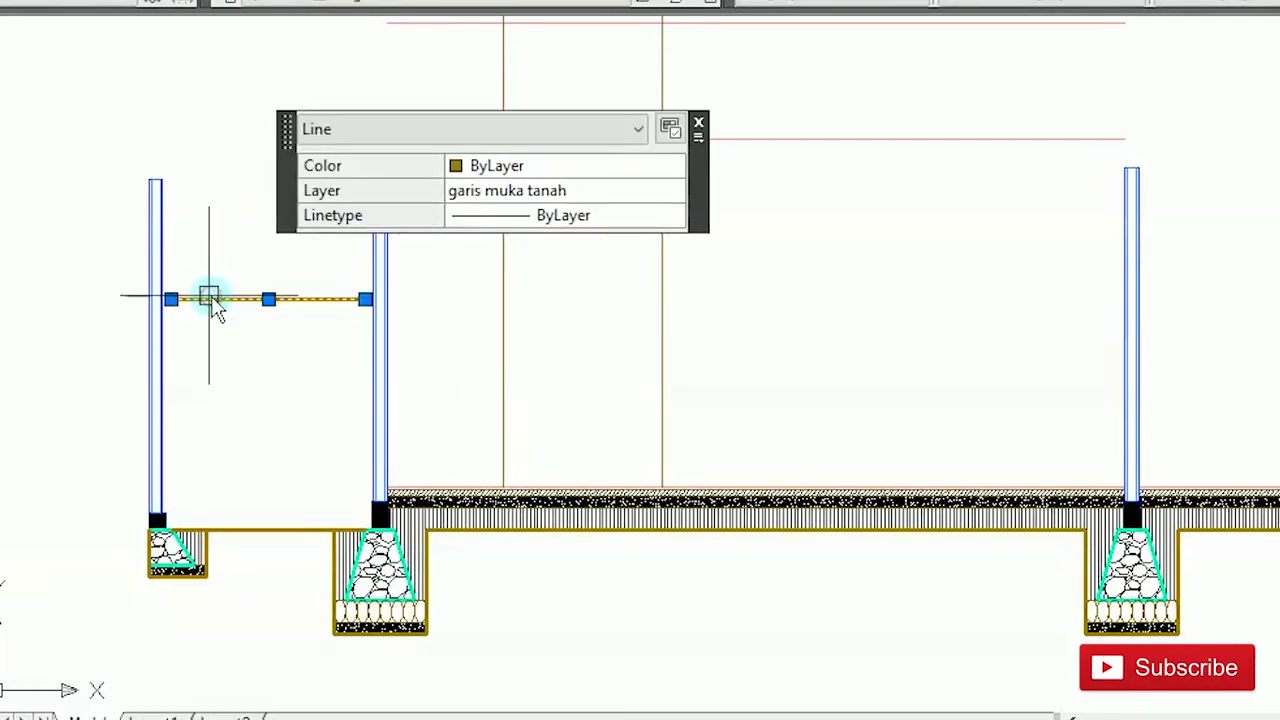
{"action": "scroll", "coordinate": [190, 295], "scroll_direction": "up", "scroll_amount": 3}
{"action": "left_click", "coordinate": [152, 302]}
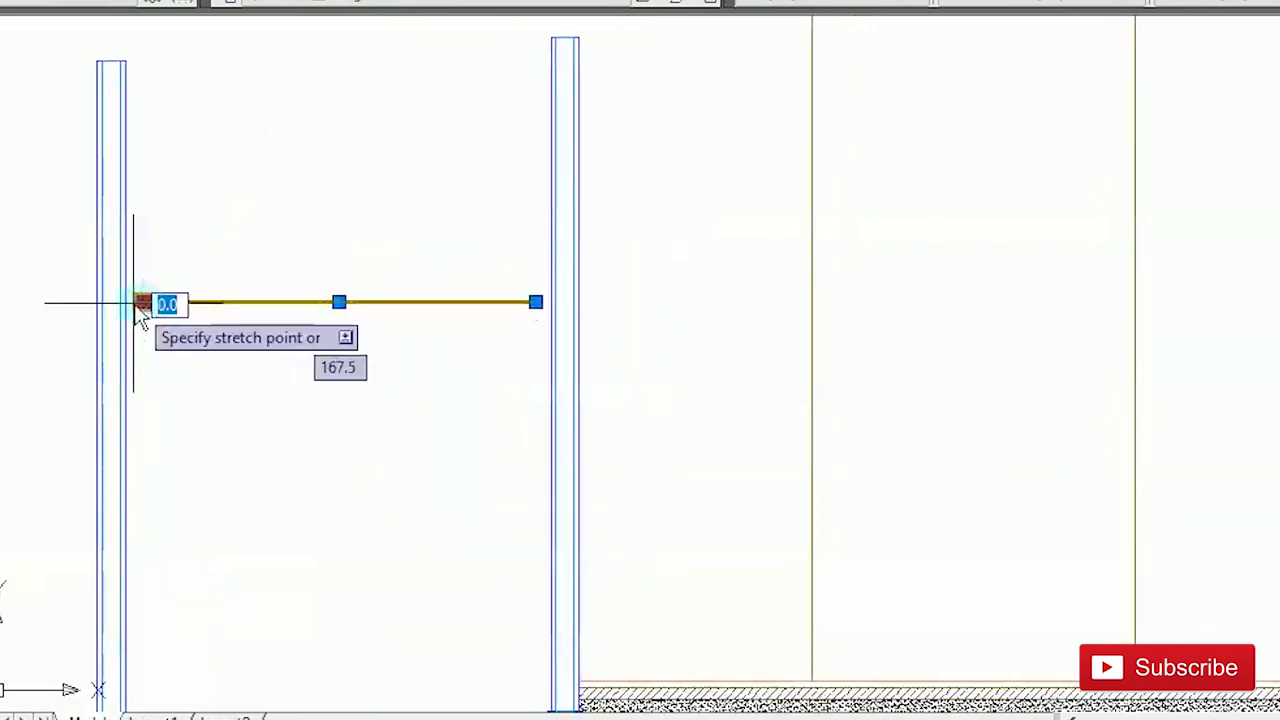
{"action": "left_click", "coordinate": [128, 300]}
{"action": "scroll", "coordinate": [177, 257], "scroll_direction": "down", "scroll_amount": 2}
{"action": "key", "text": "Escape"}
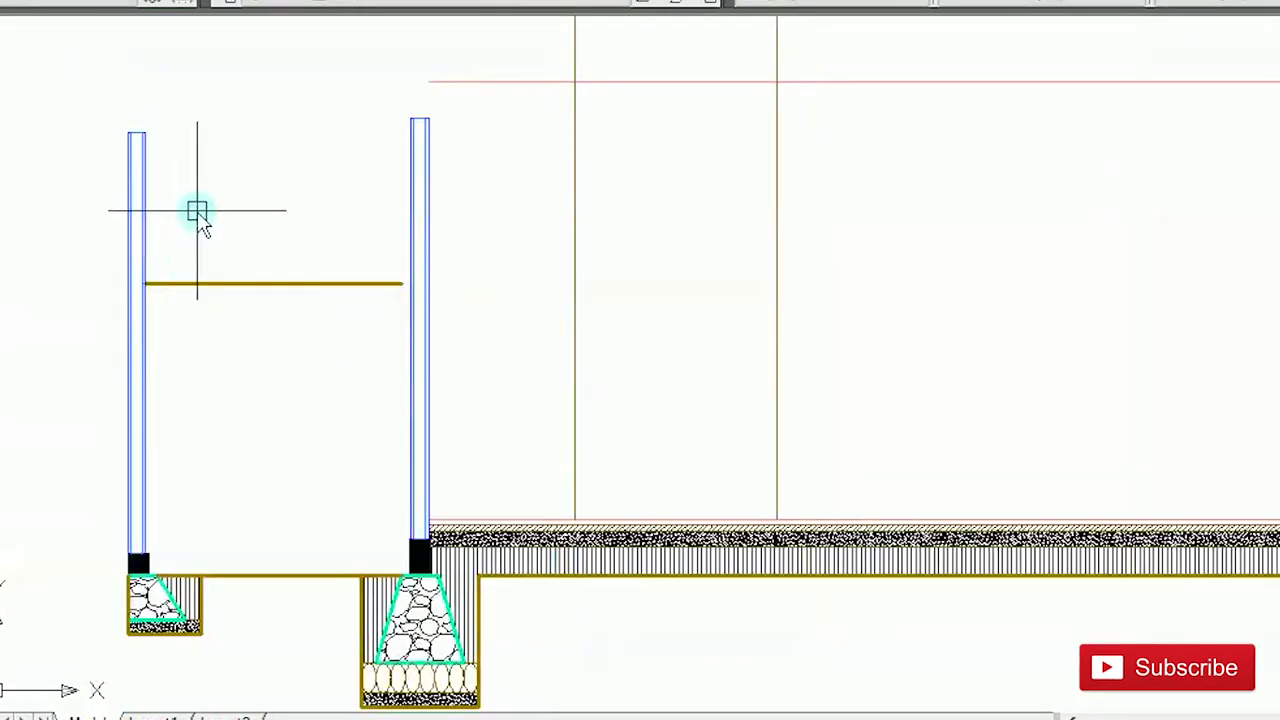
Step: Stretch the top of the far-left wall down from its inner corner to the fence-height line
{"action": "scroll", "coordinate": [197, 209], "scroll_direction": "up", "scroll_amount": 3}
{"action": "key", "text": "Return"}
{"action": "left_click", "coordinate": [217, 194]}
{"action": "left_click", "coordinate": [109, 114]}
{"action": "scroll", "coordinate": [160, 140], "scroll_direction": "up", "scroll_amount": 1}
{"action": "right_click", "coordinate": [158, 132]}
{"action": "left_click", "coordinate": [187, 152]}
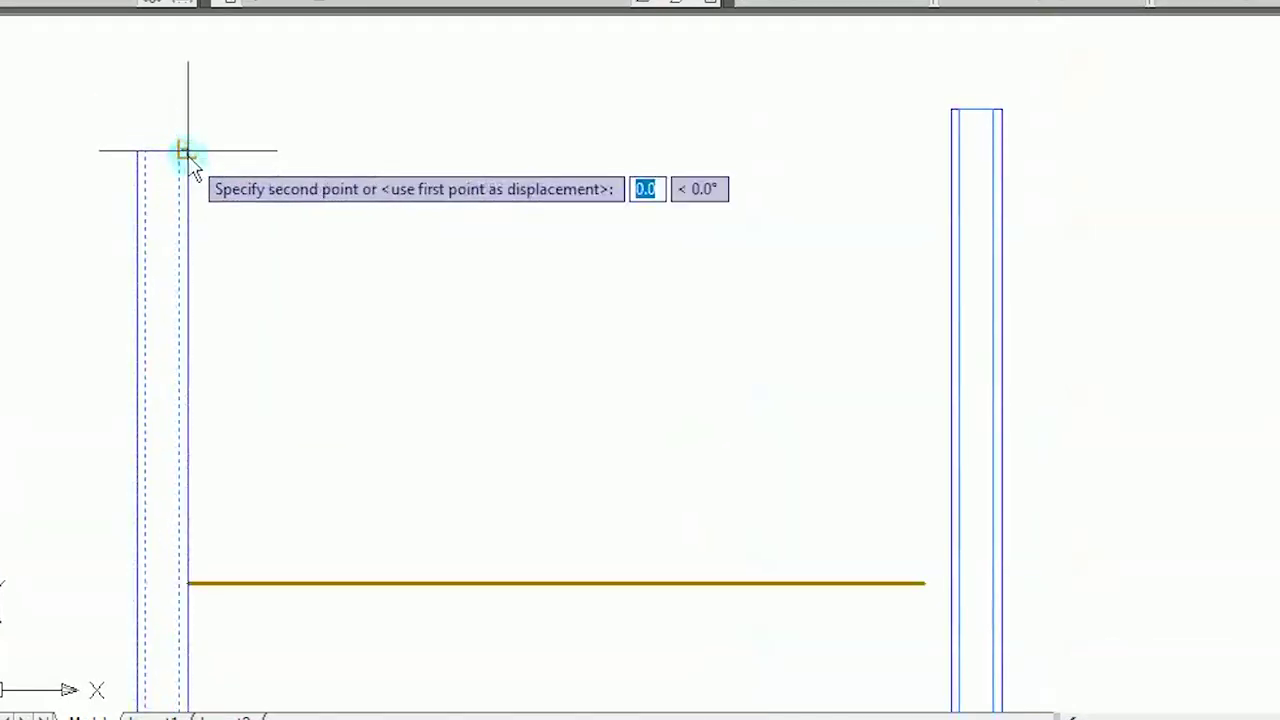
{"action": "left_click", "coordinate": [189, 583]}
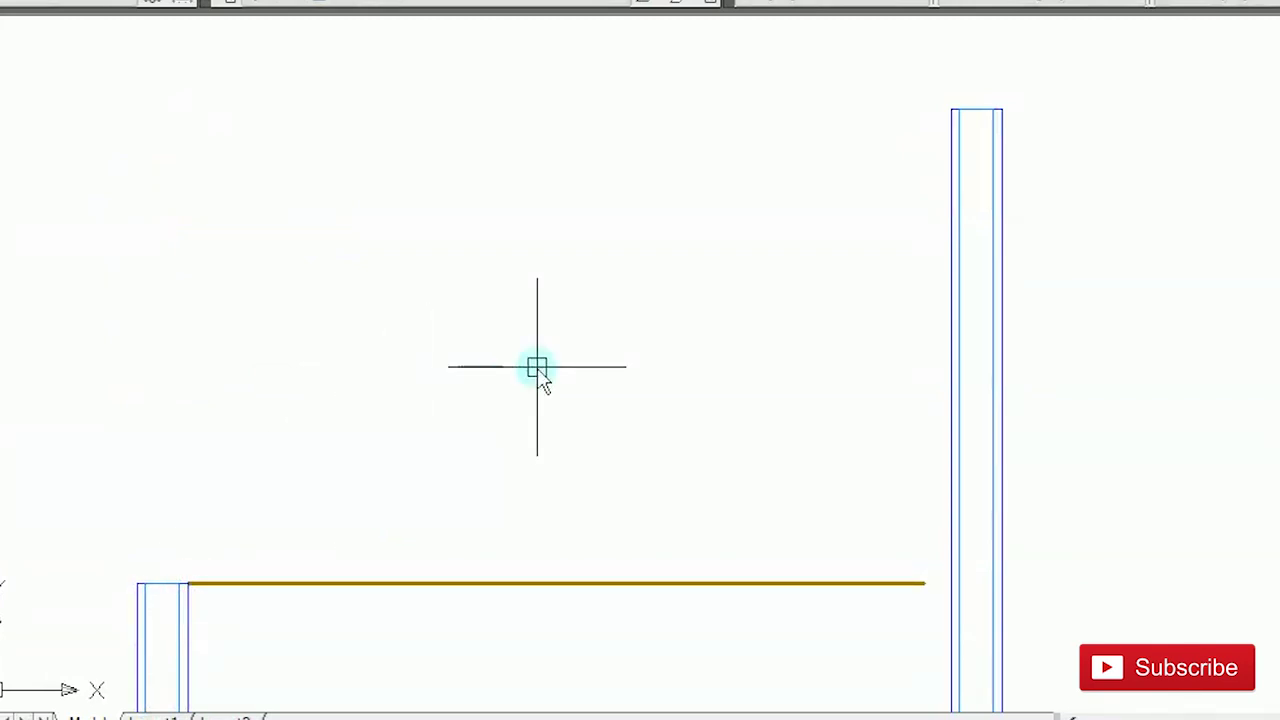
Step: Make Garis Gambar the current layer and draw a vertical line upward from the fence wall's outer top corner
{"action": "scroll", "coordinate": [537, 367], "scroll_direction": "down", "scroll_amount": 4}
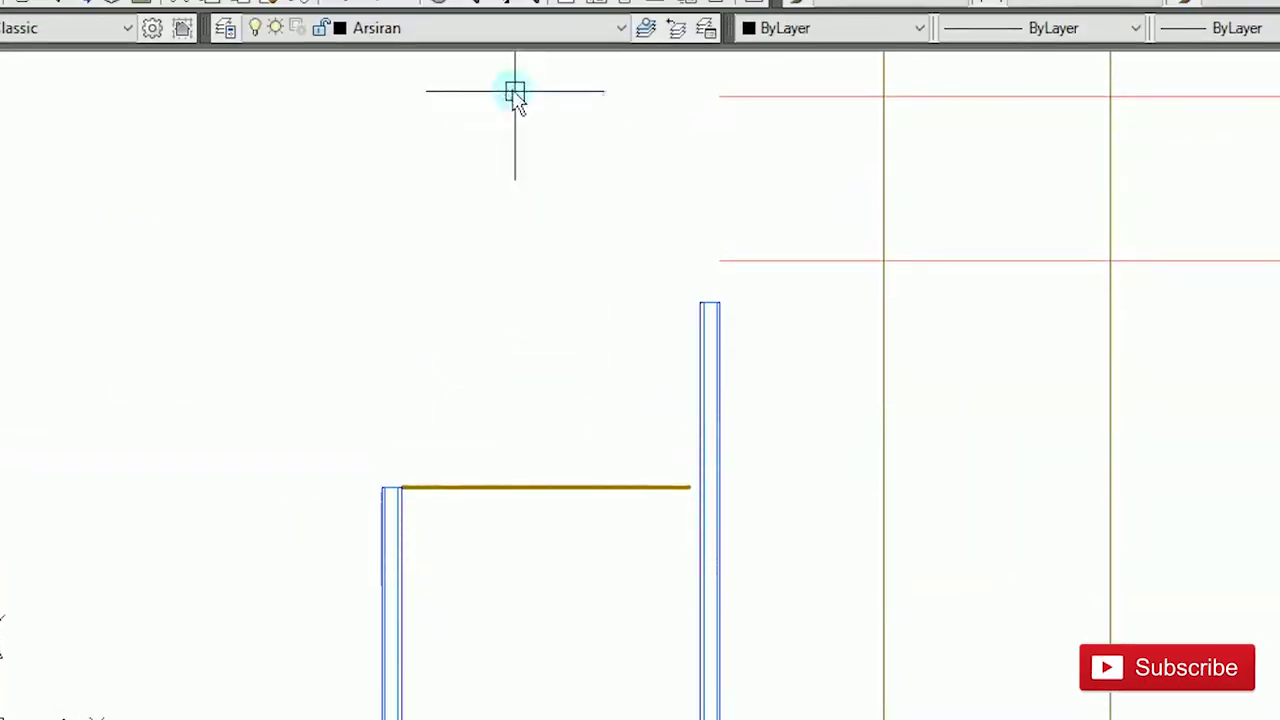
{"action": "left_click", "coordinate": [472, 35]}
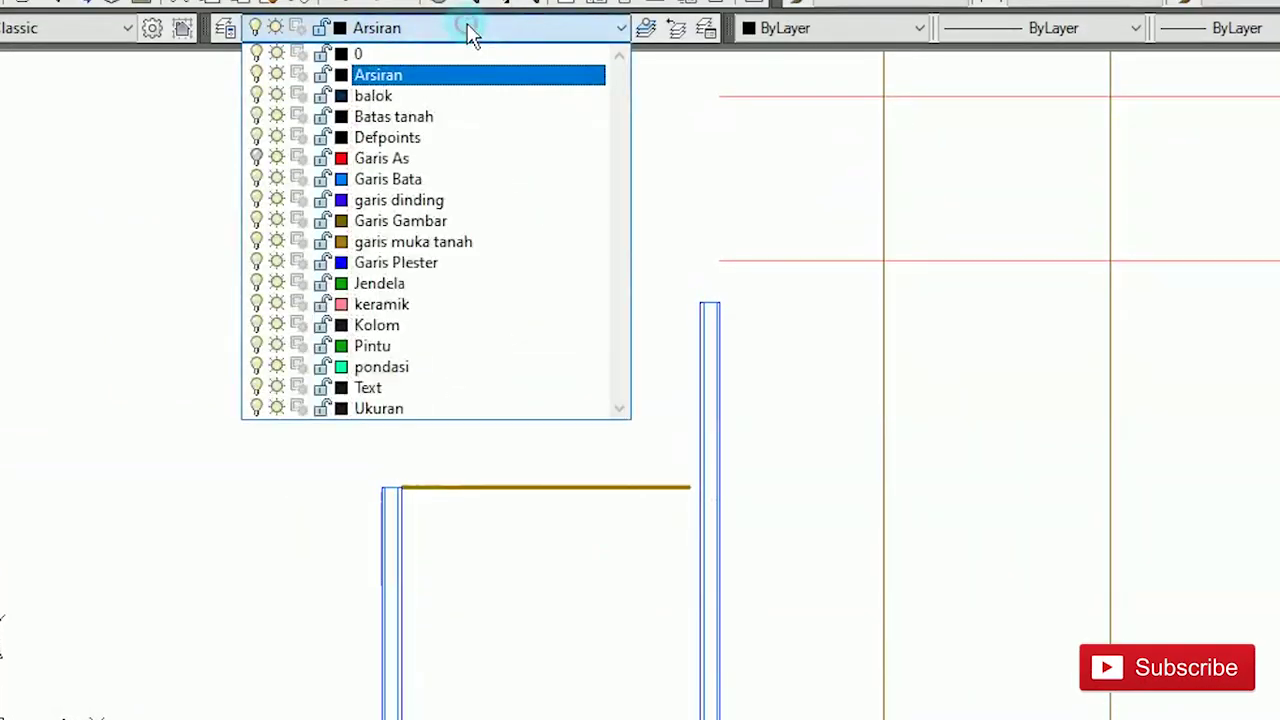
{"action": "left_click", "coordinate": [418, 221]}
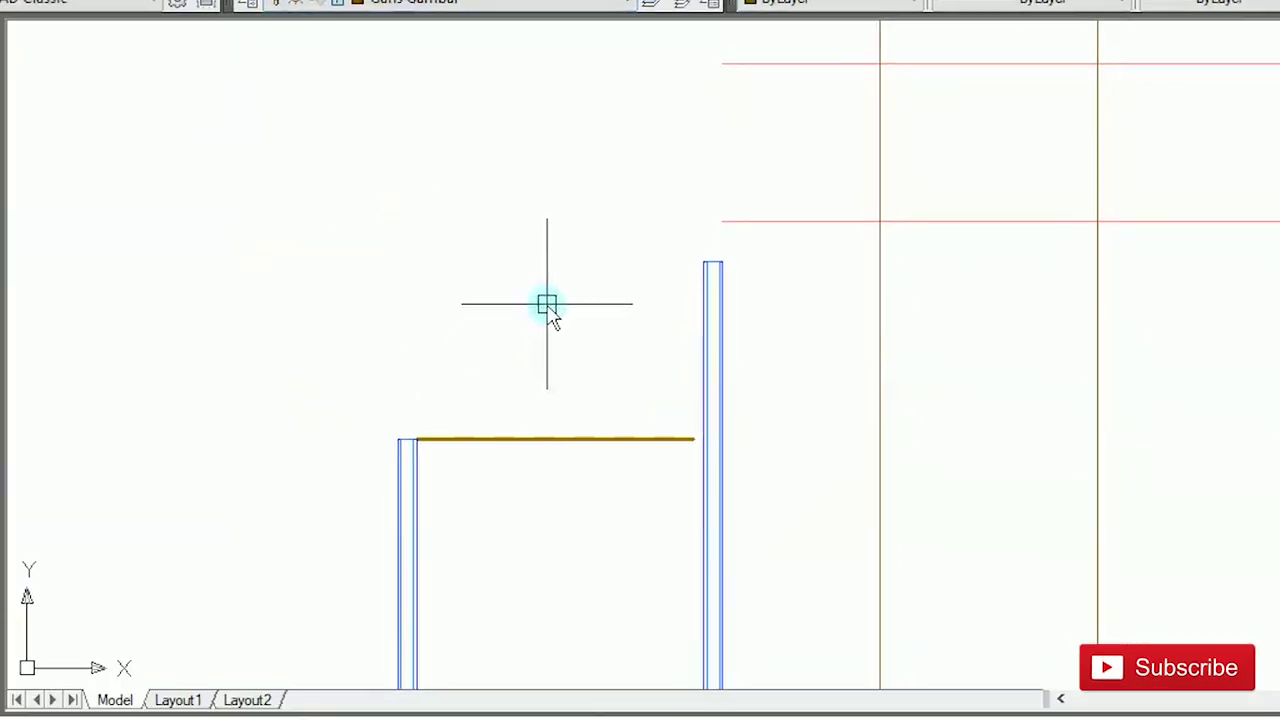
{"action": "key", "text": "Return"}
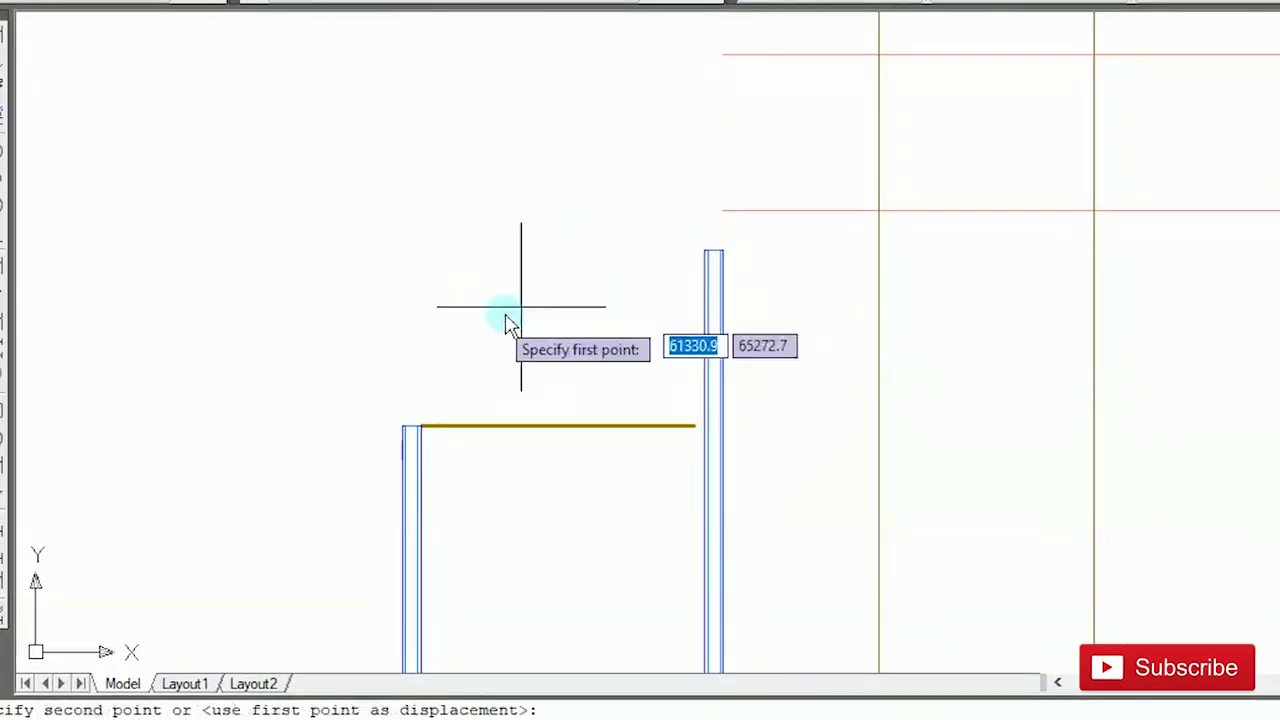
{"action": "left_click", "coordinate": [402, 426]}
{"action": "left_click", "coordinate": [407, 243]}
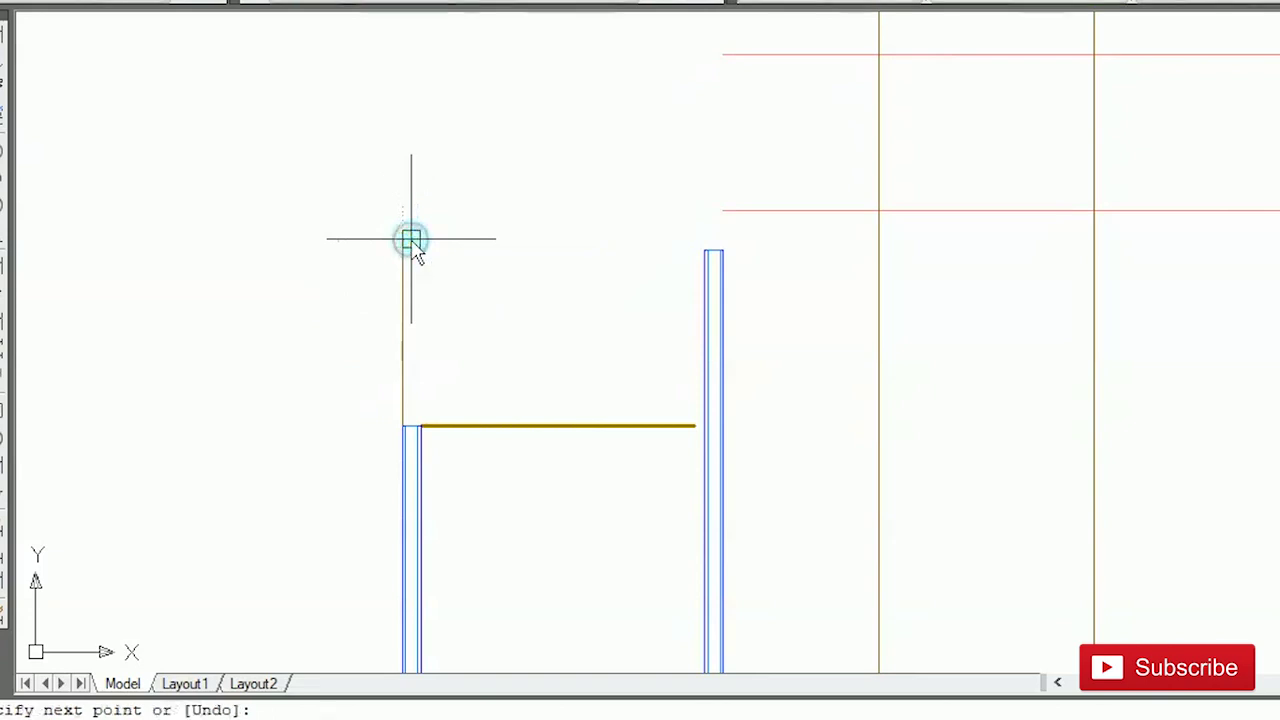
Step: Fillet the vertical line above the fence wall with the 300 cm level line into a sharp corner
{"action": "type", "text": "f"}
{"action": "key", "text": "Return"}
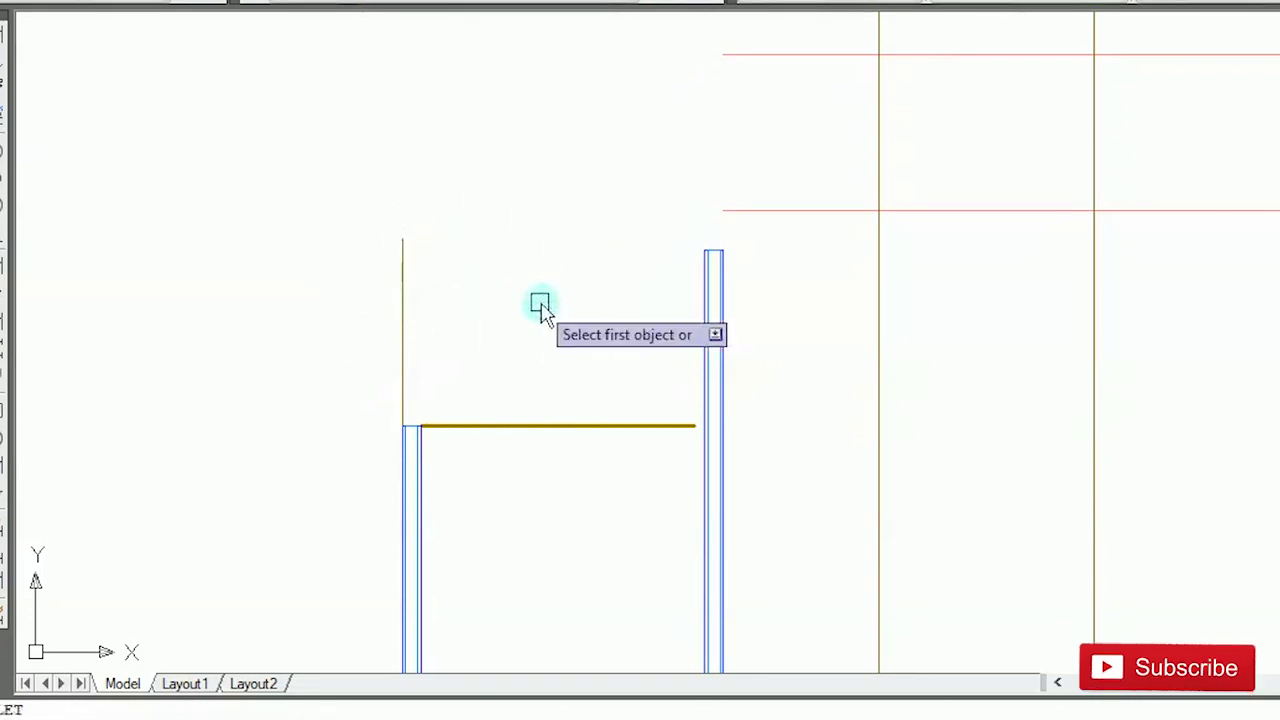
{"action": "left_click", "coordinate": [403, 278]}
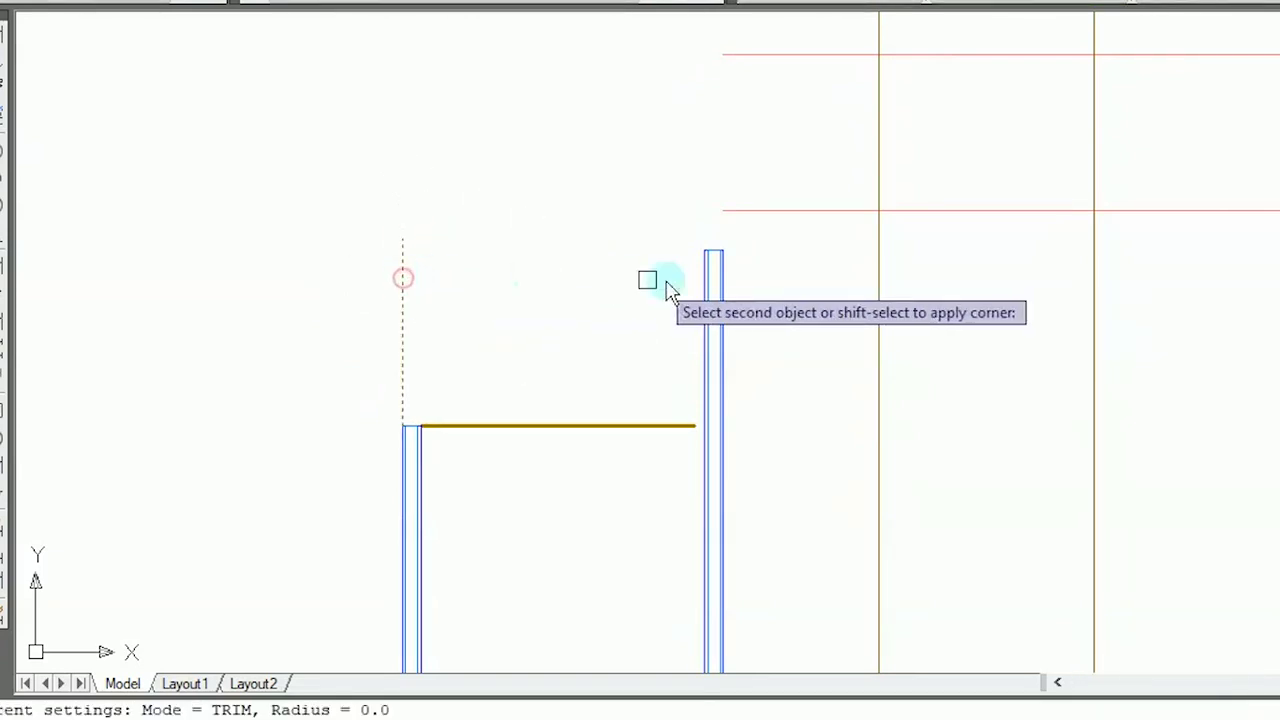
{"action": "left_click", "coordinate": [763, 213]}
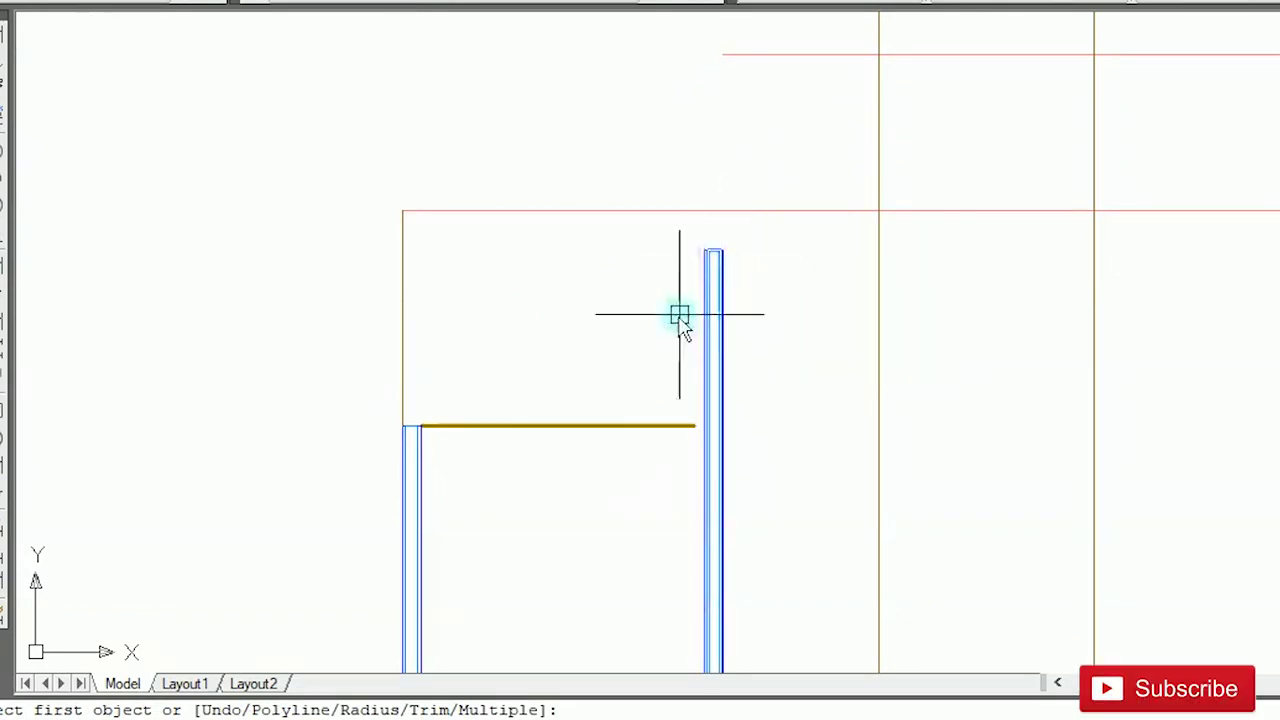
Step: Erase the fence-height guide line between the fence wall and the neighbouring house wall
{"action": "type", "text": "e"}
{"action": "key", "text": "Return"}
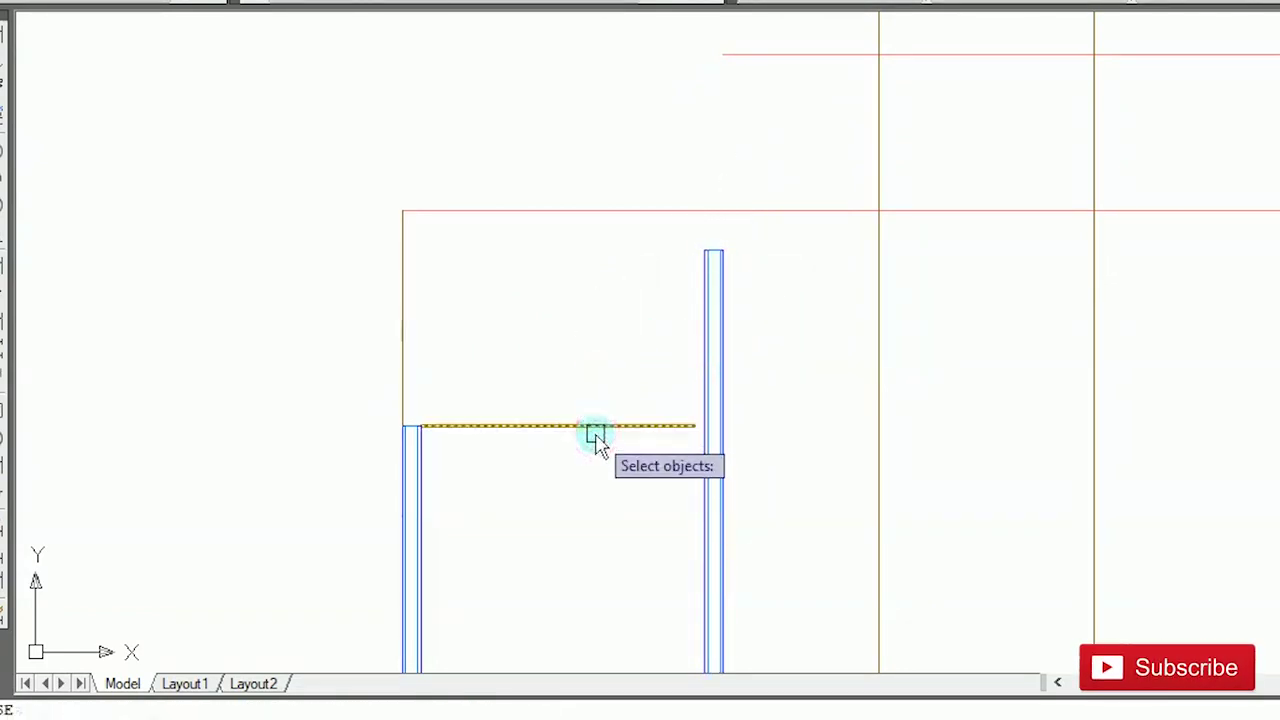
{"action": "left_click", "coordinate": [595, 430]}
{"action": "key", "text": "Return"}
Step: Stretch the top of the middle wall up from its inner corner to the end of the 400 cm level line
{"action": "scroll", "coordinate": [774, 217], "scroll_direction": "down", "scroll_amount": 2}
{"action": "scroll", "coordinate": [733, 357], "scroll_direction": "up", "scroll_amount": 3}
{"action": "type", "text": "s"}
{"action": "key", "text": "Return"}
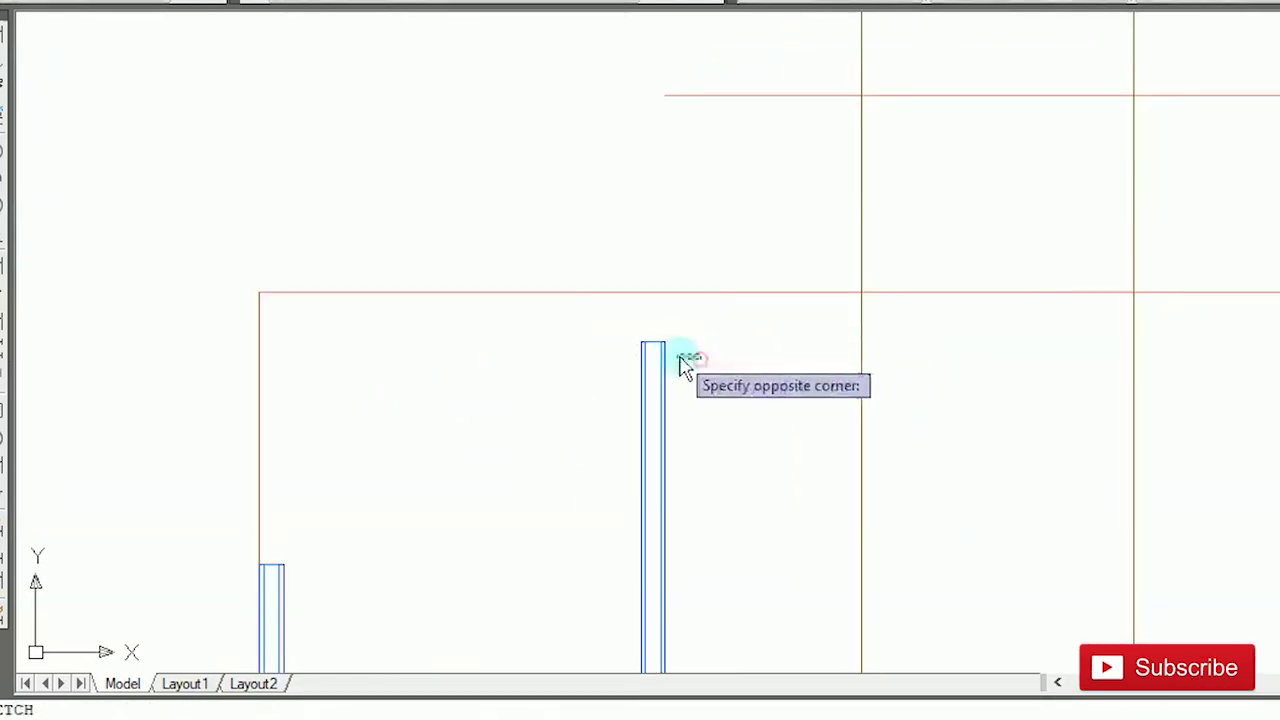
{"action": "left_click", "coordinate": [635, 336]}
{"action": "key", "text": "Return"}
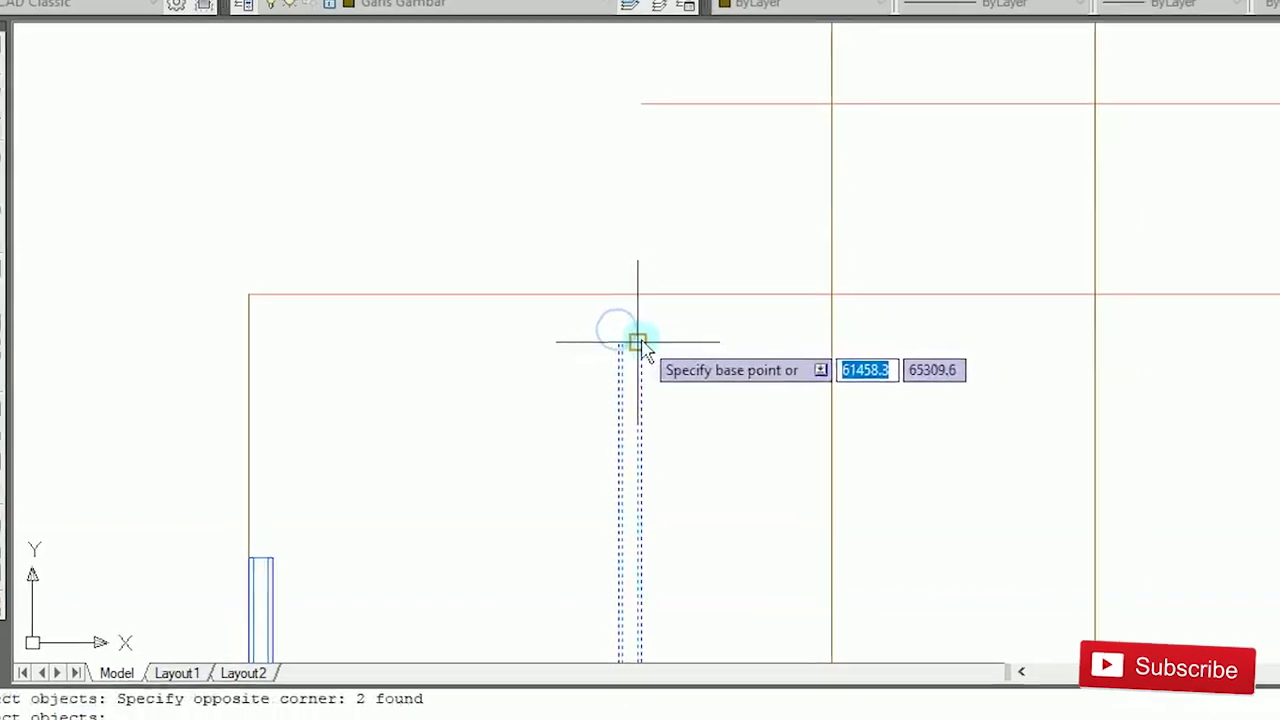
{"action": "left_click", "coordinate": [637, 342]}
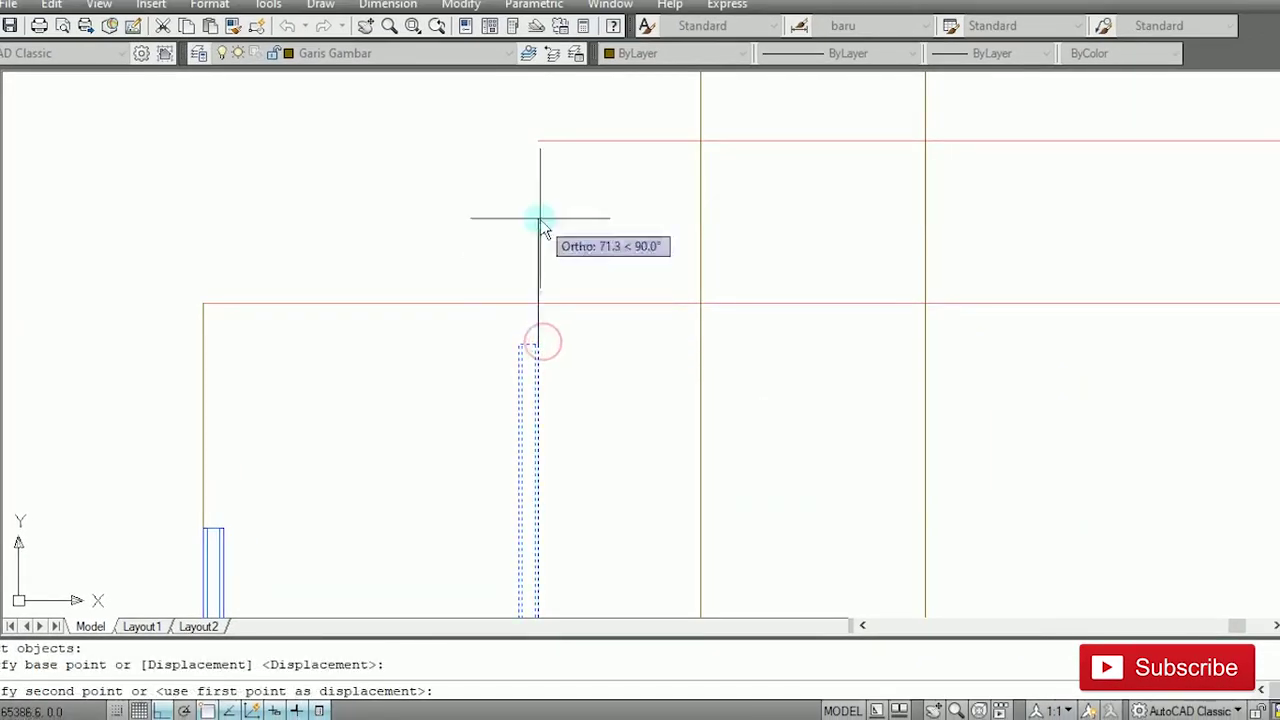
{"action": "left_click", "coordinate": [536, 141]}
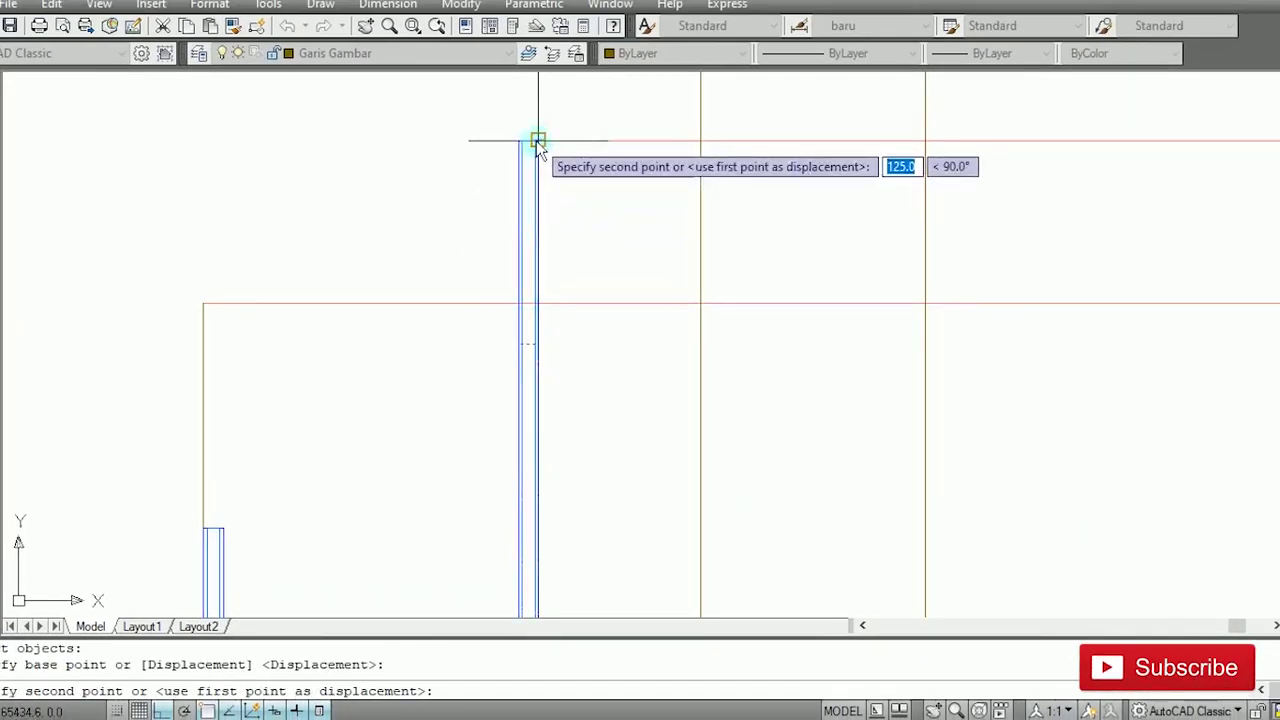
{"action": "key", "text": "Escape"}
{"action": "scroll", "coordinate": [614, 249], "scroll_direction": "down", "scroll_amount": 4}
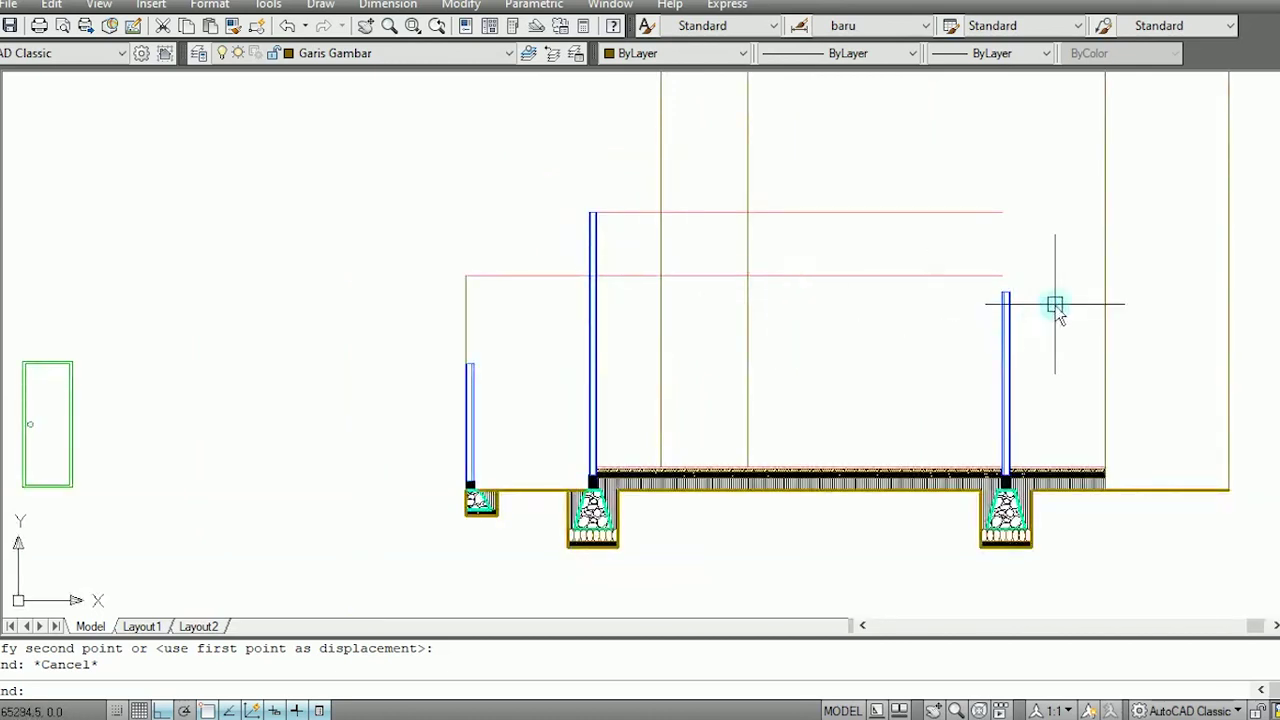
Step: Stretch the top of the front house wall up from its inner corner to the end of the 400 cm level line
{"action": "scroll", "coordinate": [1058, 300], "scroll_direction": "up", "scroll_amount": 5}
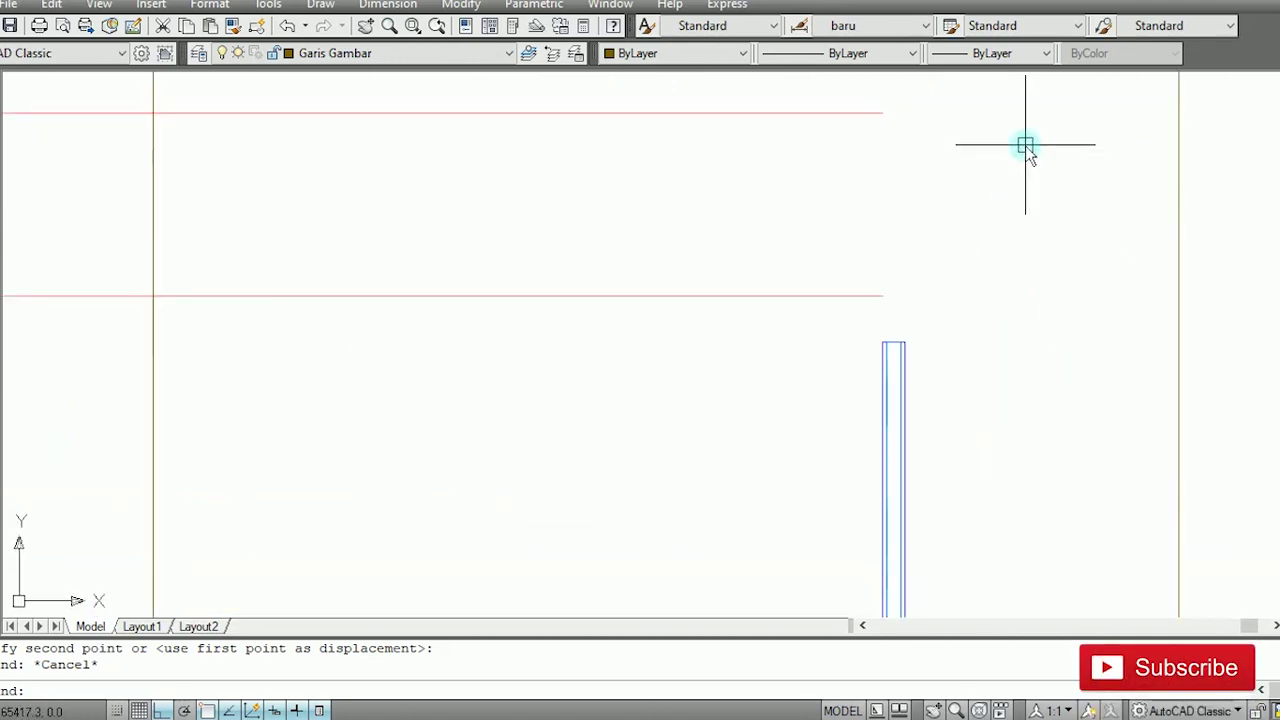
{"action": "key", "text": "Return"}
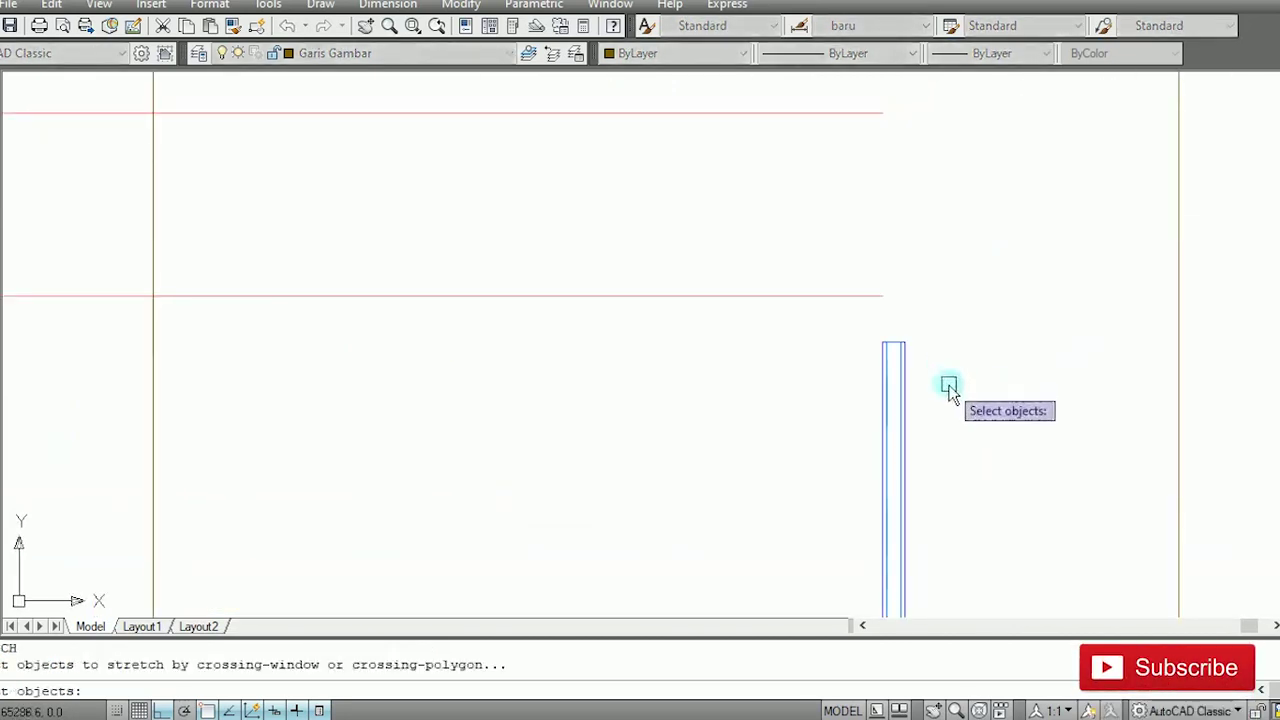
{"action": "left_click", "coordinate": [876, 345]}
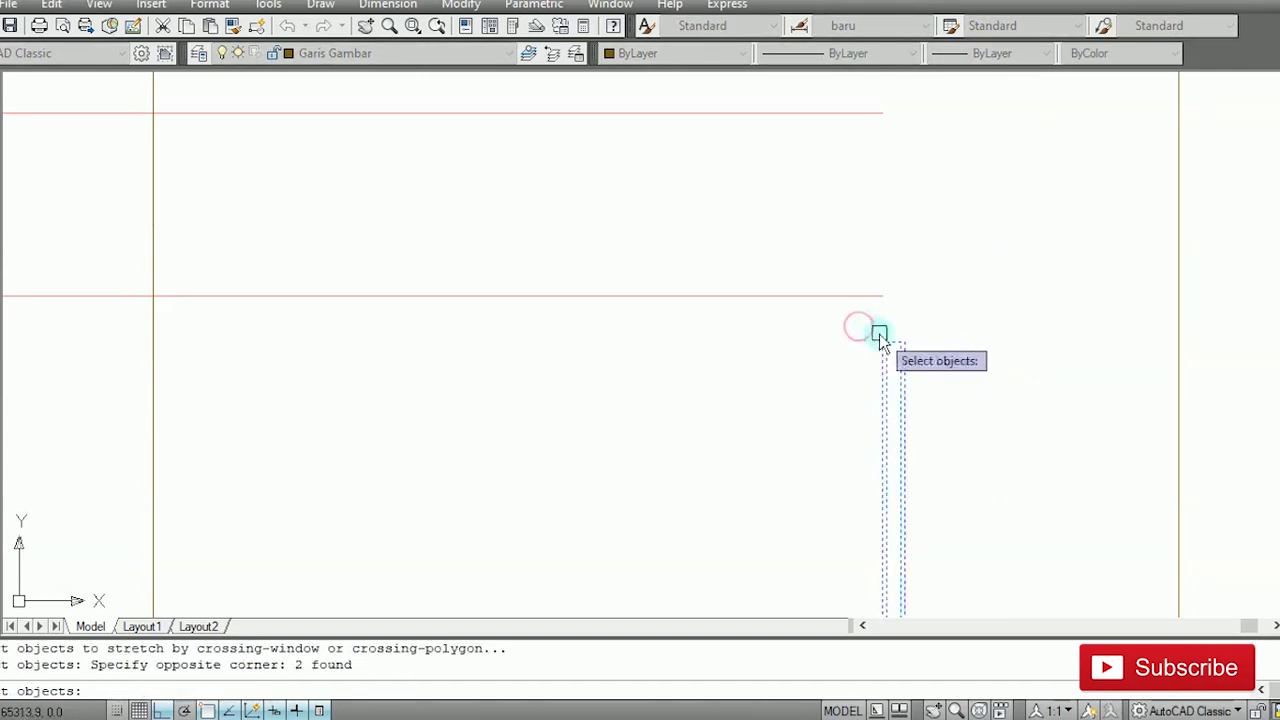
{"action": "key", "text": "Return"}
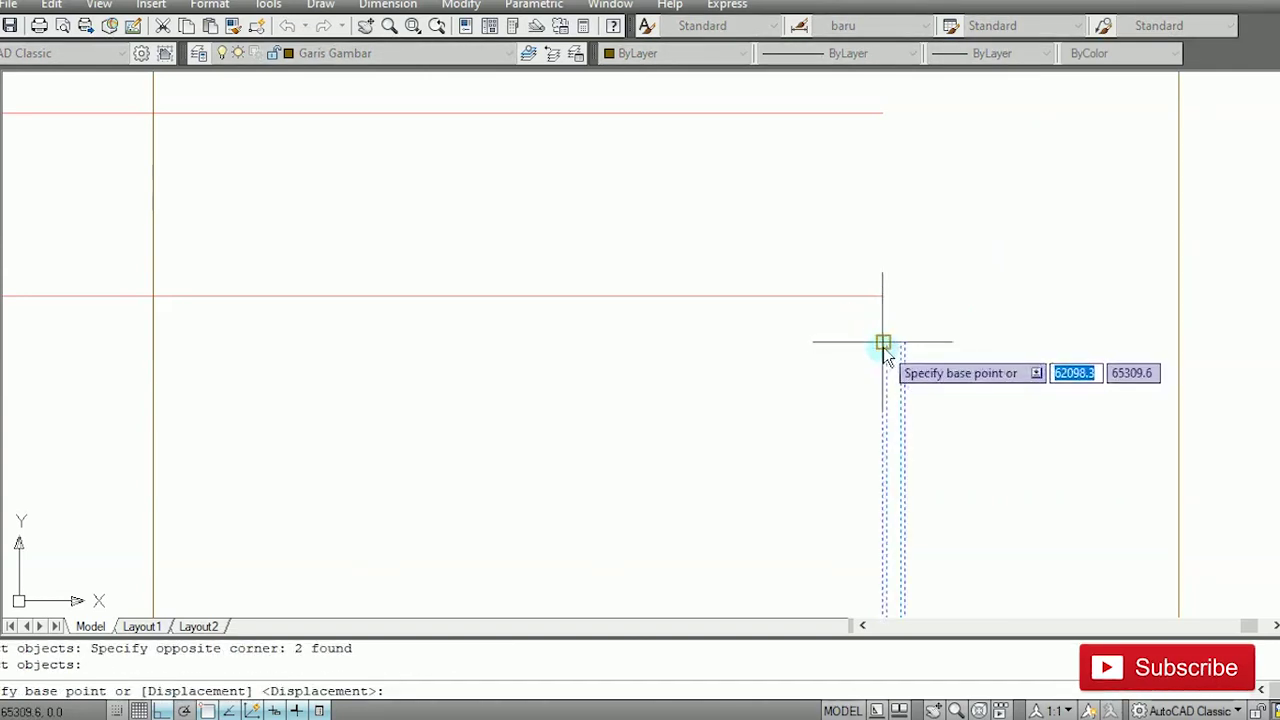
{"action": "left_click", "coordinate": [883, 343]}
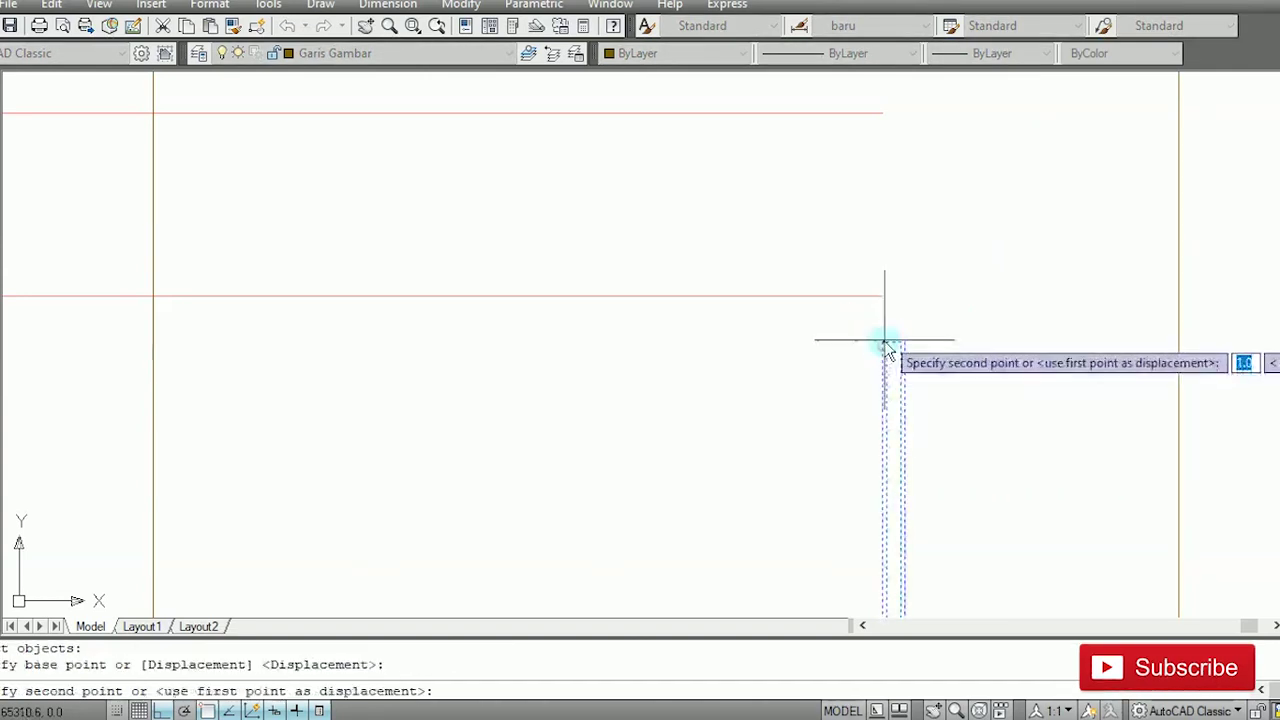
{"action": "left_click", "coordinate": [883, 113]}
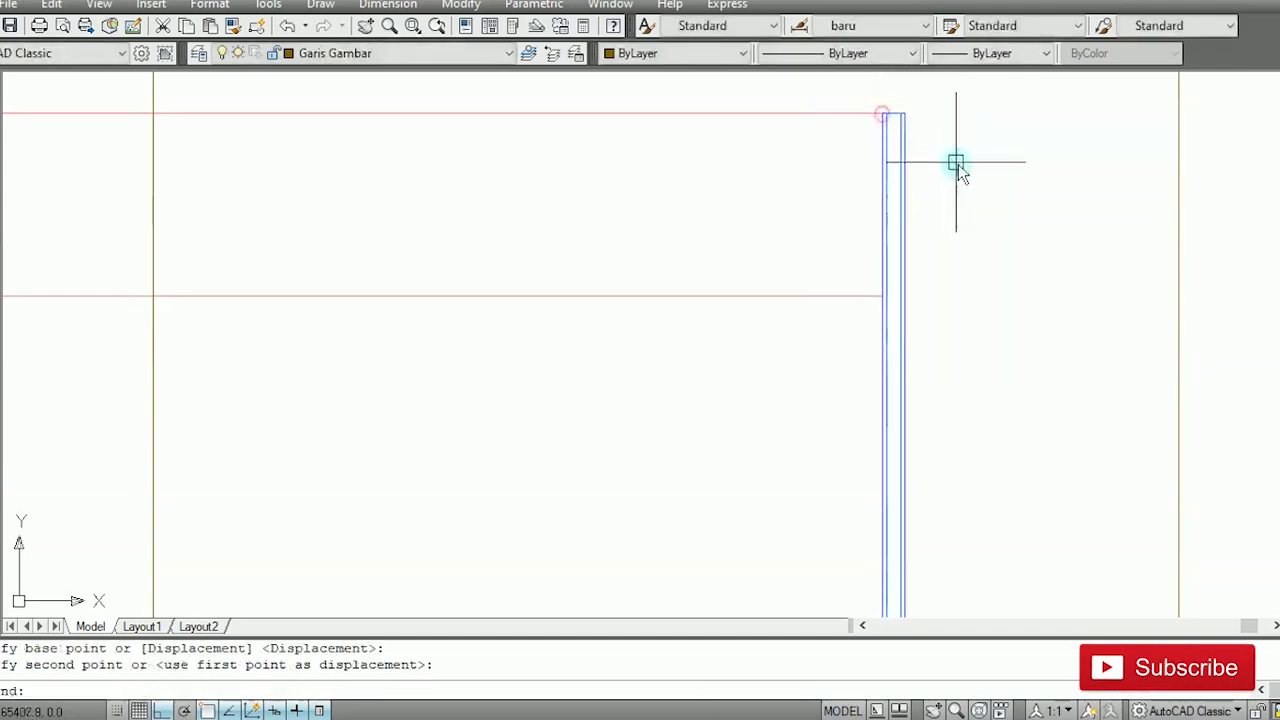
Step: Offset the ground line in front of the house upward by 200 cm to mark the front fence height
{"action": "scroll", "coordinate": [973, 195], "scroll_direction": "down", "scroll_amount": 2}
{"action": "scroll", "coordinate": [611, 234], "scroll_direction": "down", "scroll_amount": 2}
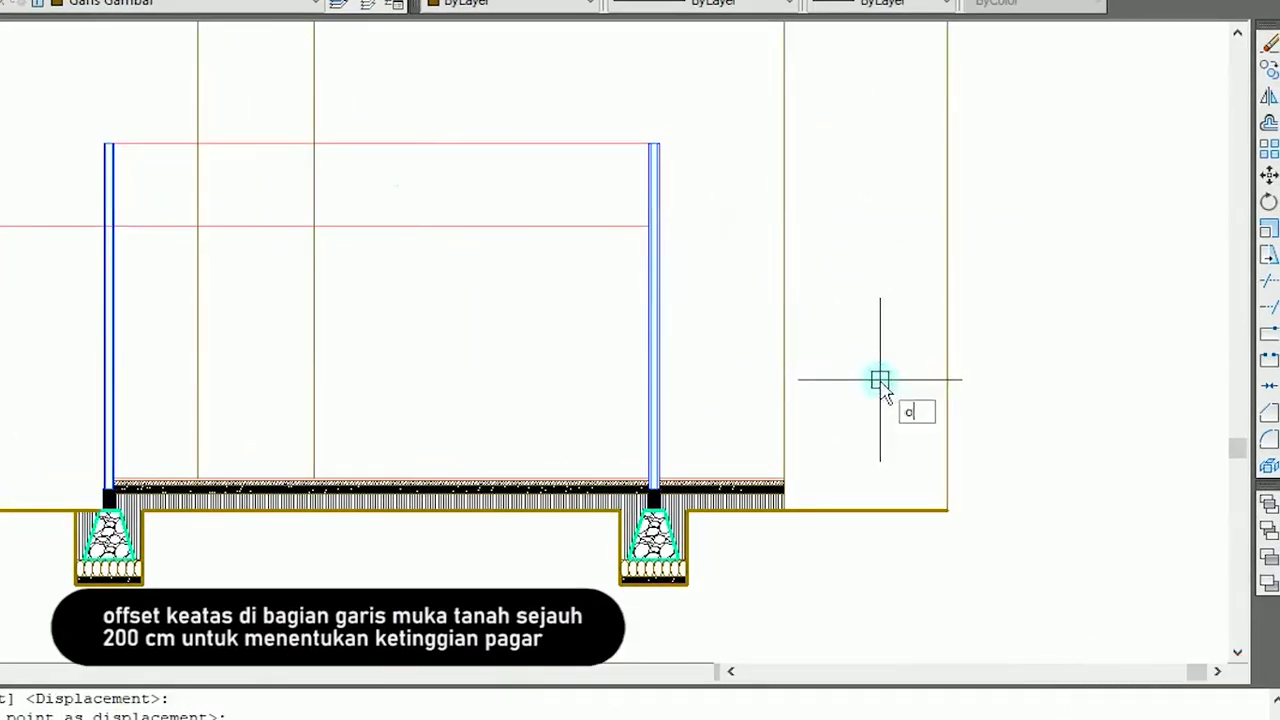
{"action": "type", "text": "o"}
{"action": "key", "text": "Return"}
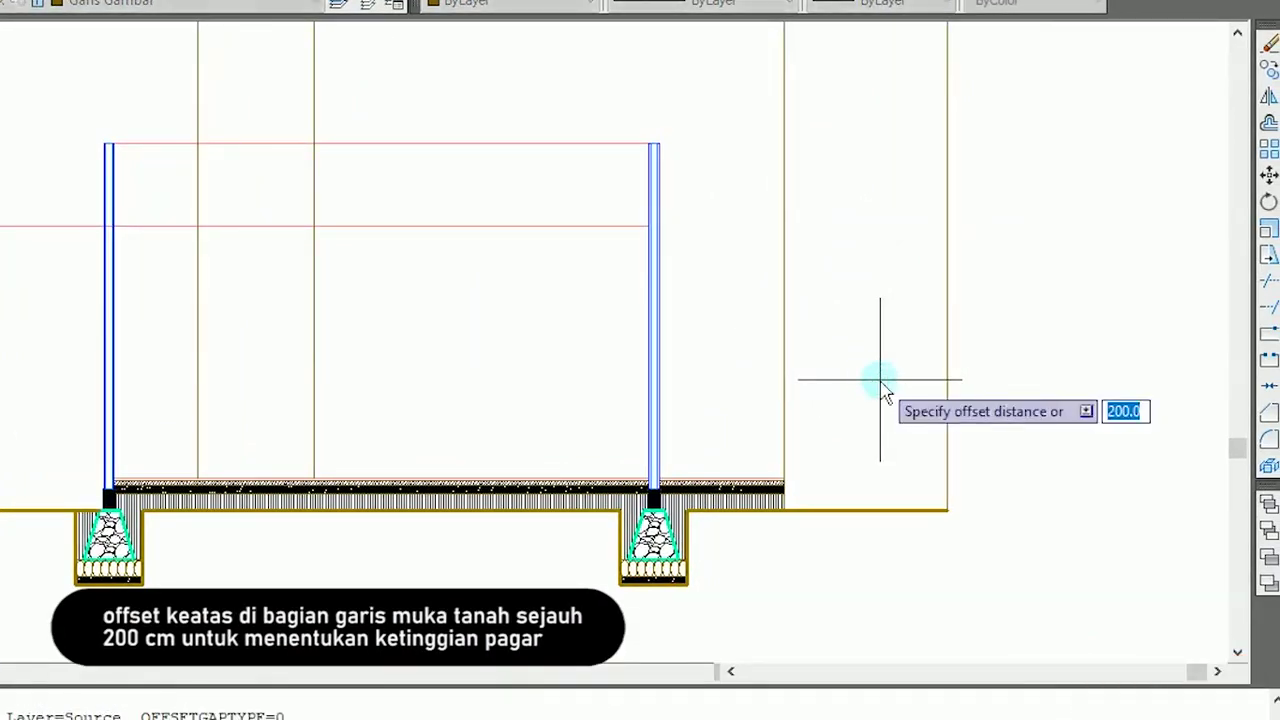
{"action": "type", "text": "20"}
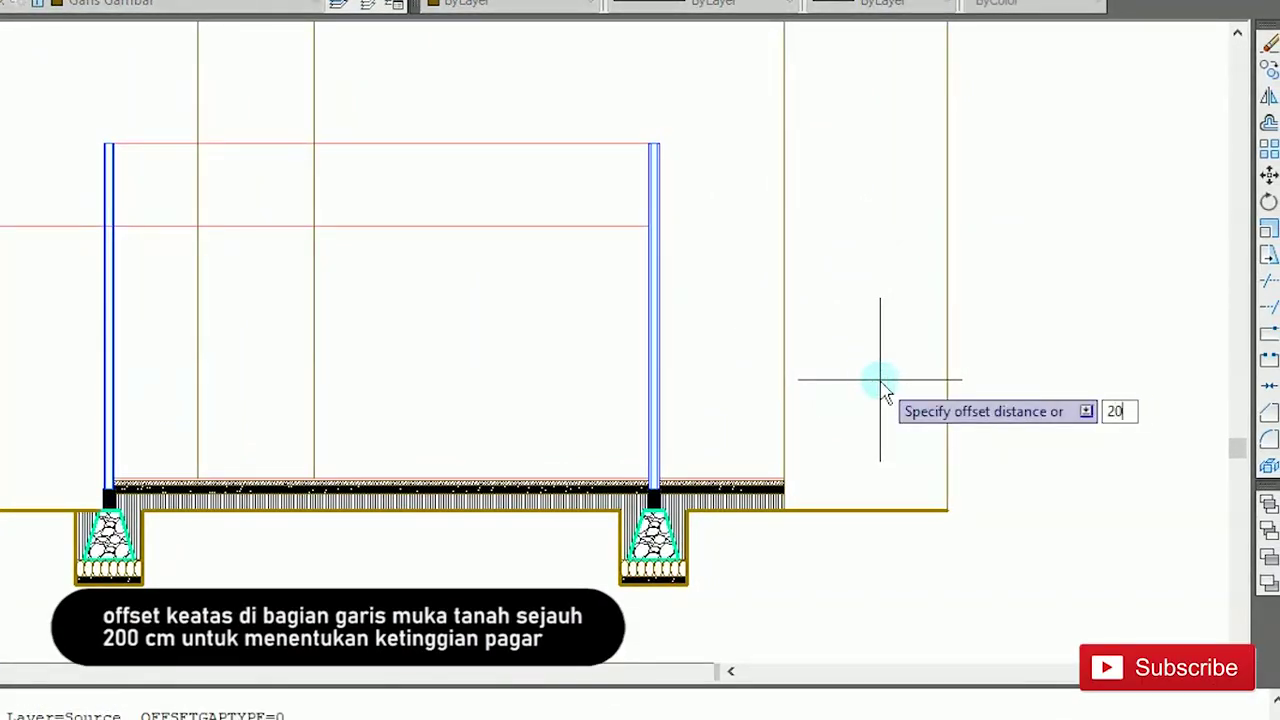
{"action": "type", "text": "0"}
{"action": "key", "text": "Return"}
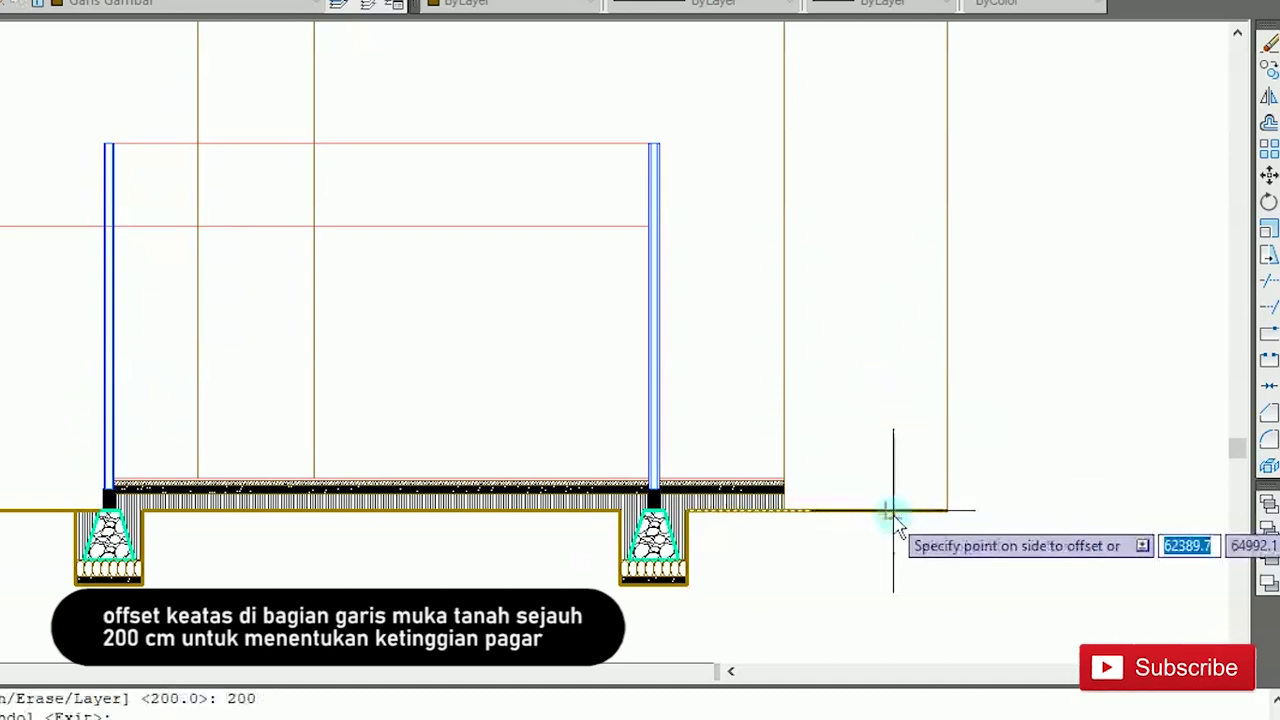
{"action": "left_click", "coordinate": [893, 513]}
{"action": "left_click", "coordinate": [896, 368]}
{"action": "key", "text": "Escape"}
Step: Offset the front terrace's floor surface line upward by 300 cm to mark the canopy height
{"action": "type", "text": "o"}
{"action": "key", "text": "Return"}
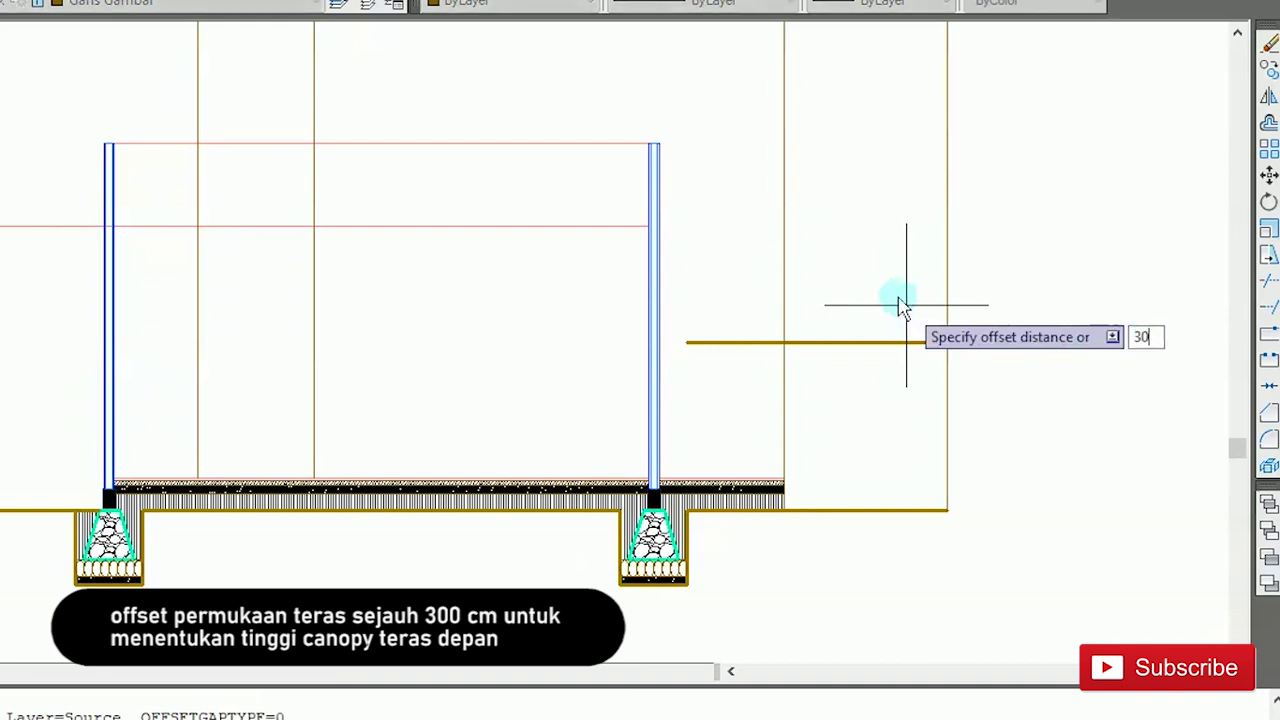
{"action": "type", "text": "300"}
{"action": "key", "text": "Return"}
{"action": "scroll", "coordinate": [760, 460], "scroll_direction": "up", "scroll_amount": 2}
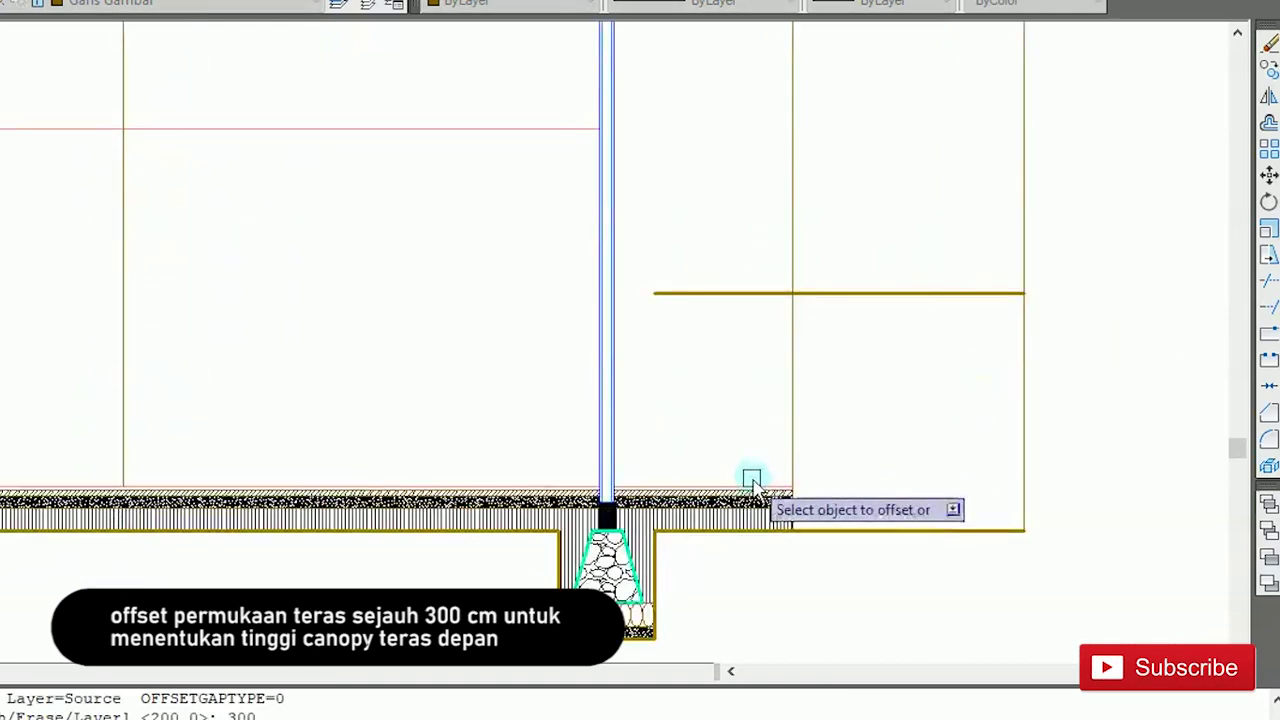
{"action": "left_click", "coordinate": [750, 485]}
{"action": "left_click", "coordinate": [734, 360]}
{"action": "key", "text": "Escape"}
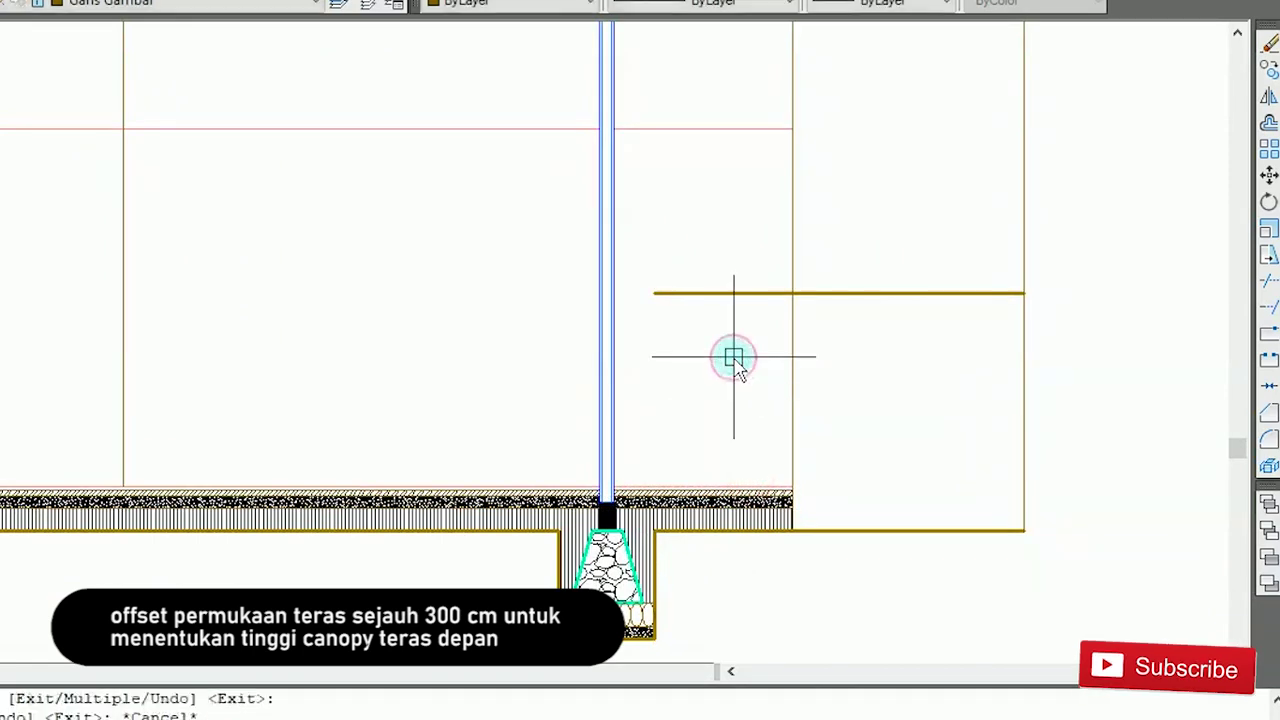
{"action": "scroll", "coordinate": [734, 360], "scroll_direction": "down", "scroll_amount": 2}
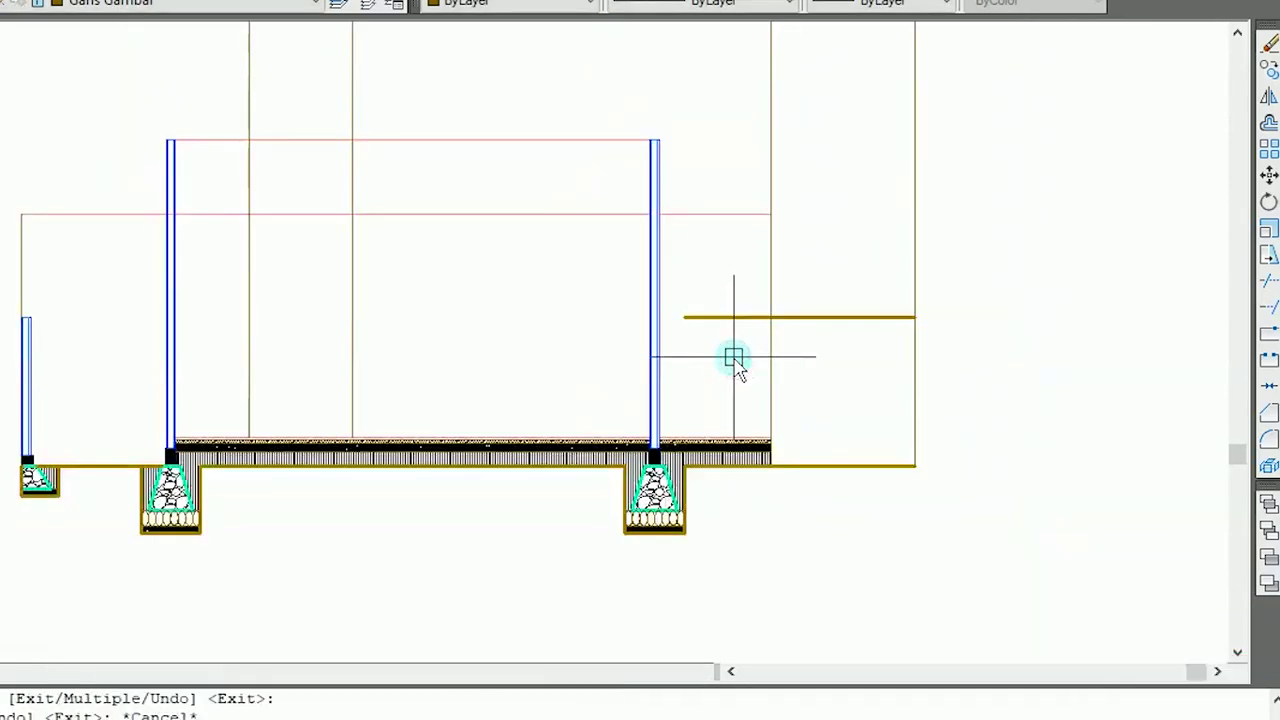
Step: Trim the 200 cm fence-height line on the house side of the terrace's outer edge line
{"action": "scroll", "coordinate": [736, 367], "scroll_direction": "up", "scroll_amount": 2}
{"action": "type", "text": "t"}
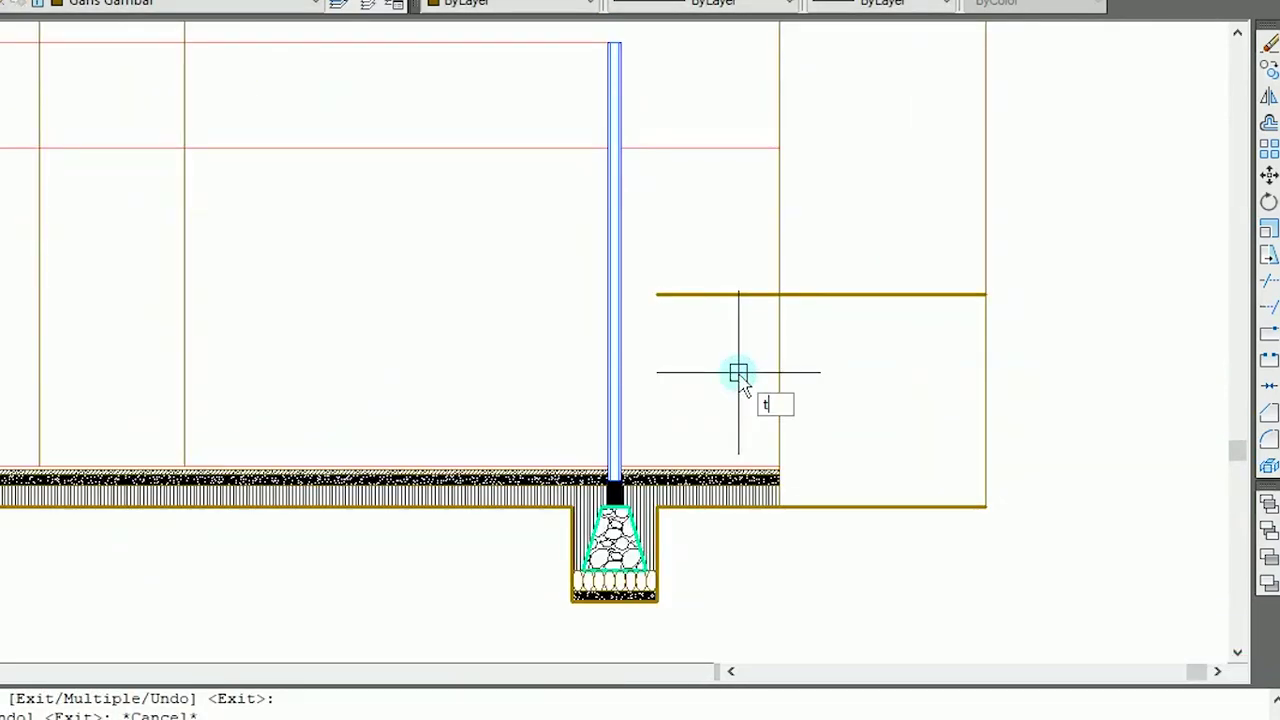
{"action": "type", "text": "r"}
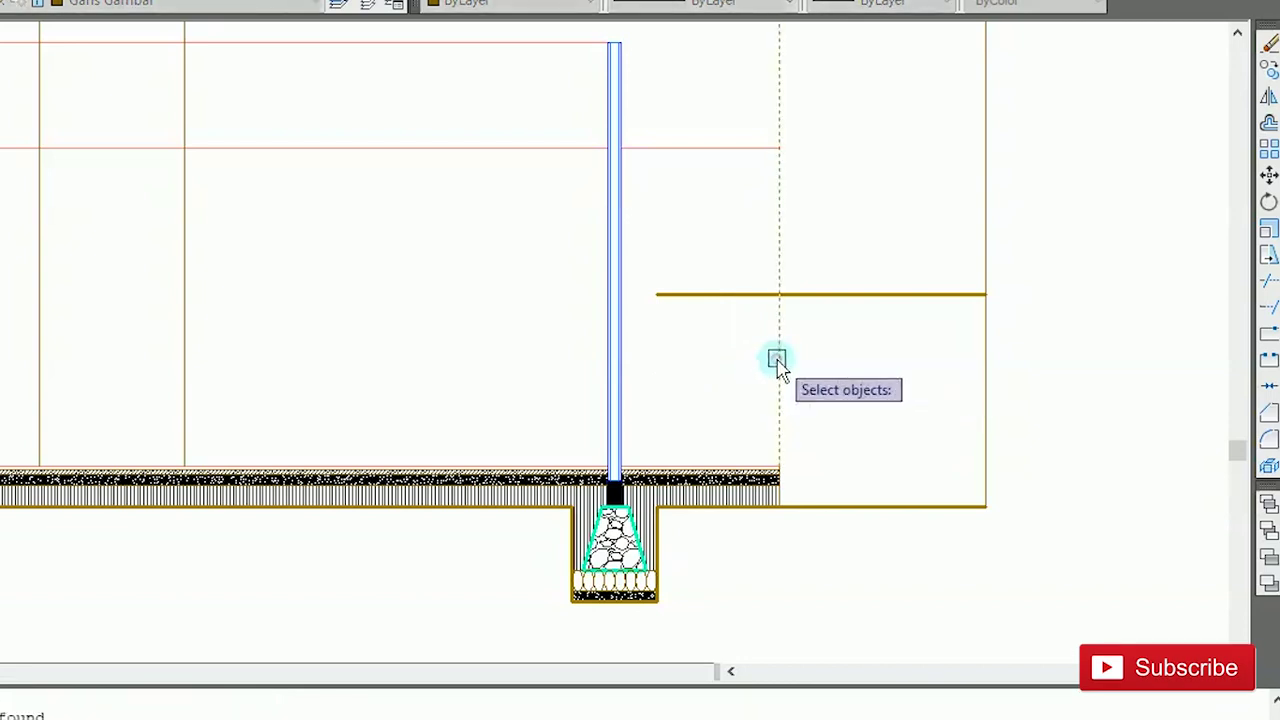
{"action": "right_click", "coordinate": [762, 350]}
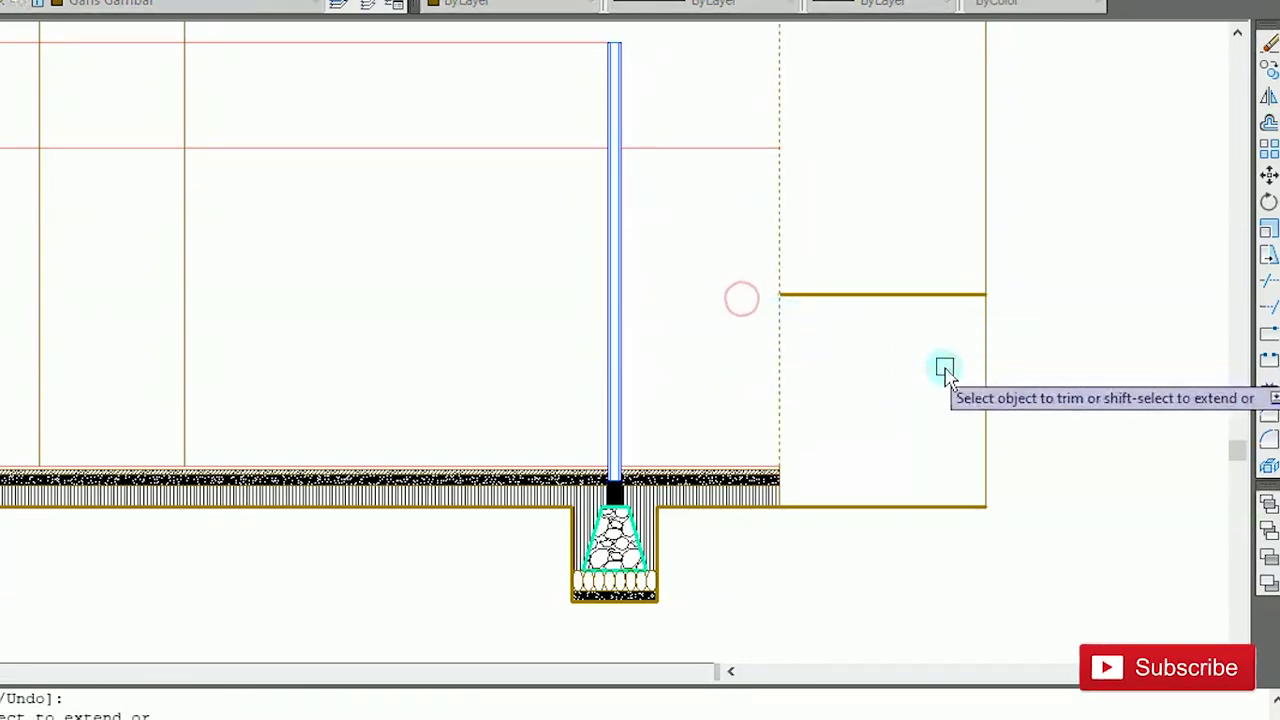
{"action": "key", "text": "Escape"}
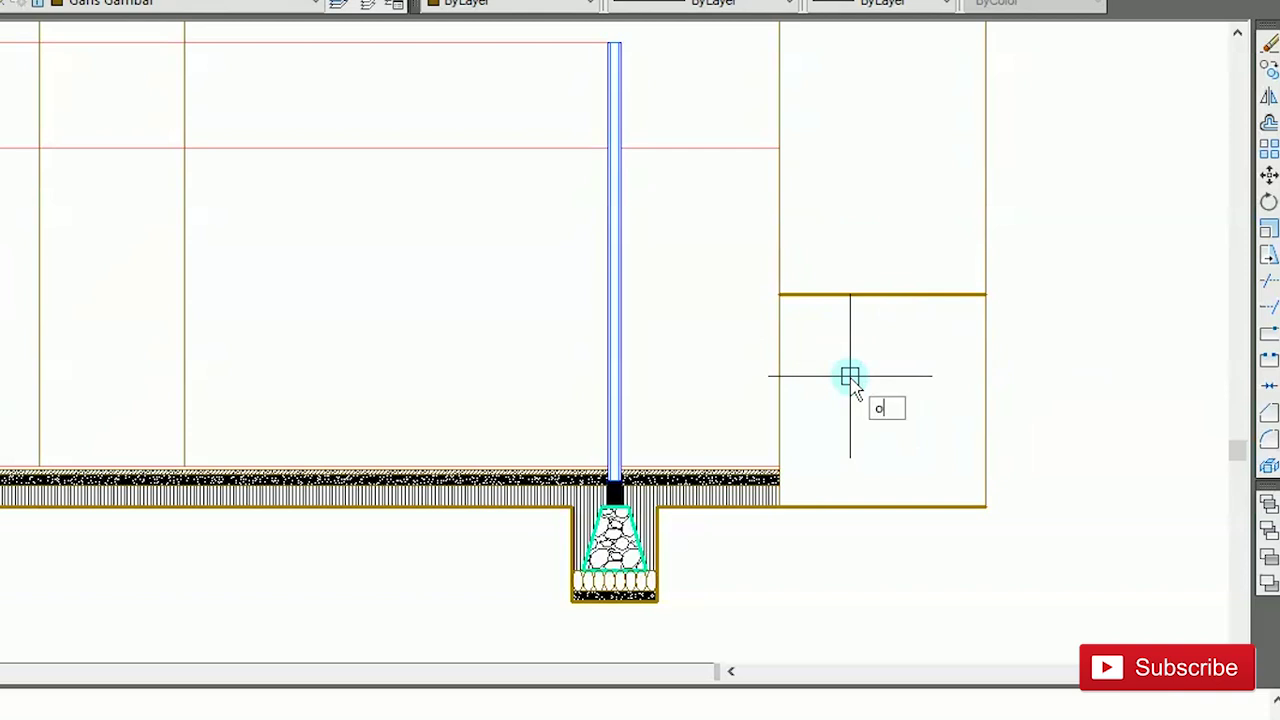
Step: Offset the outermost vertical line of the front fence inward by 12 cm
{"action": "key", "text": "Return"}
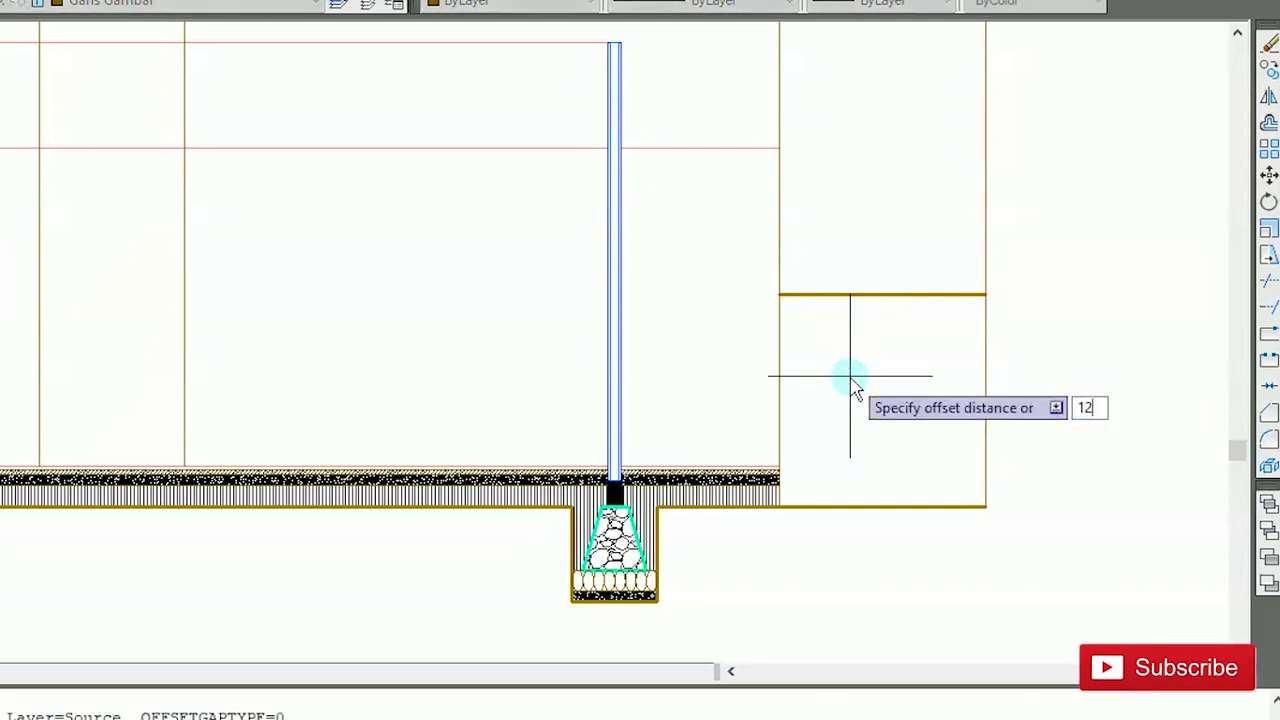
{"action": "key", "text": "Return"}
{"action": "left_click", "coordinate": [985, 349]}
{"action": "left_click", "coordinate": [930, 341]}
{"action": "key", "text": "Escape"}
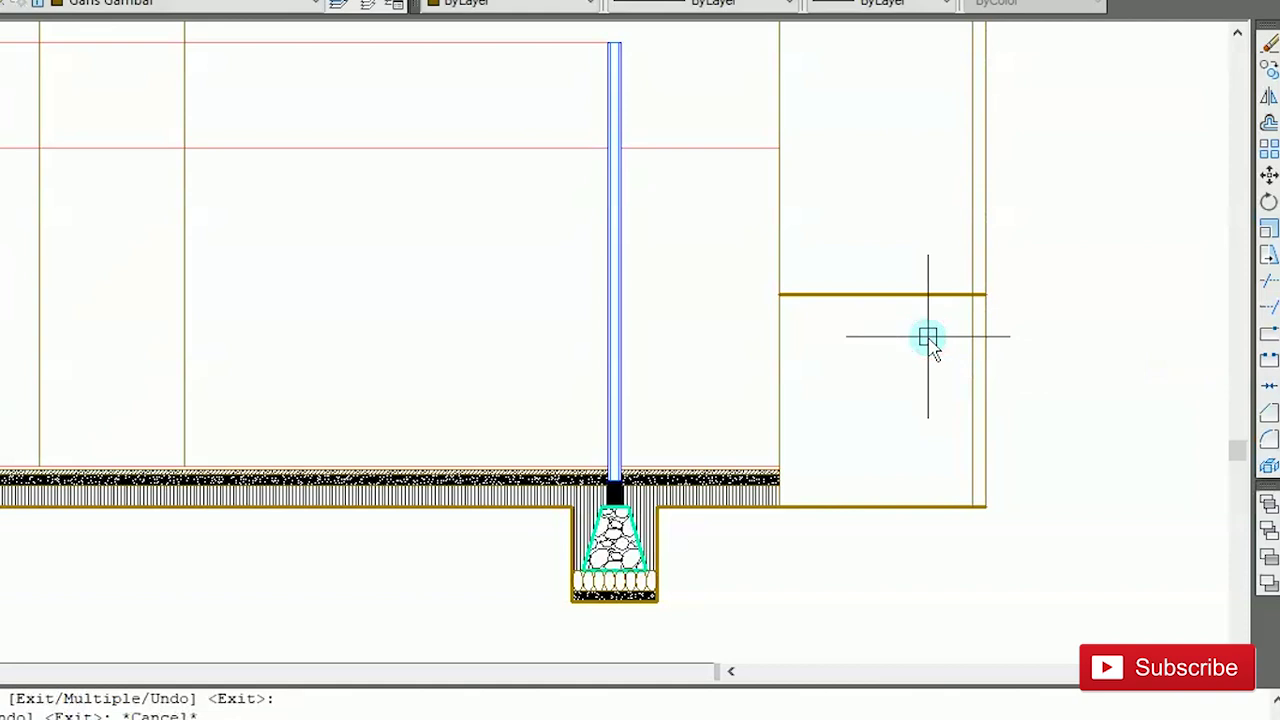
Step: Trim the vertical projection lines above the fence-height, canopy and 400 cm level lines, using these three as cutting edges
{"action": "key", "text": "Return"}
{"action": "scroll", "coordinate": [900, 280], "scroll_direction": "down", "scroll_amount": 3}
{"action": "scroll", "coordinate": [897, 290], "scroll_direction": "up", "scroll_amount": 2}
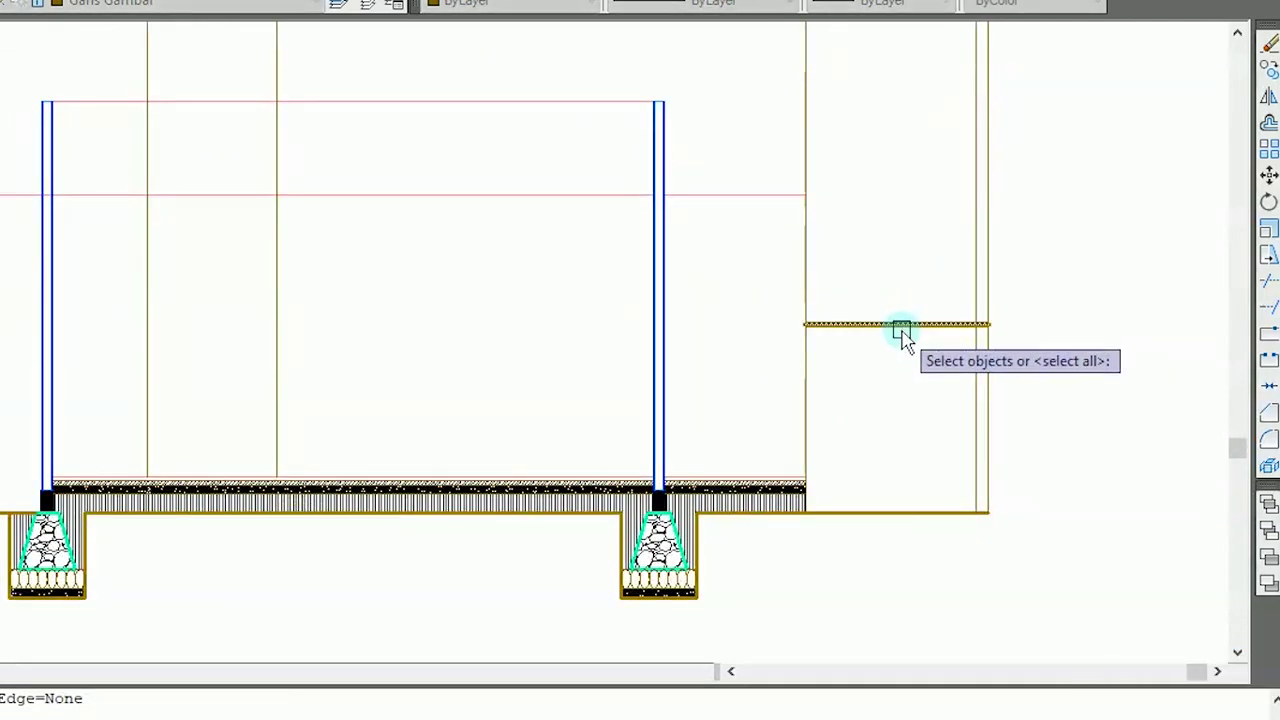
{"action": "left_click", "coordinate": [901, 330]}
{"action": "left_click", "coordinate": [757, 197]}
{"action": "left_click", "coordinate": [494, 94]}
{"action": "scroll", "coordinate": [605, 128], "scroll_direction": "down", "scroll_amount": 2}
{"action": "scroll", "coordinate": [633, 113], "scroll_direction": "up", "scroll_amount": 4}
{"action": "key", "text": "Return"}
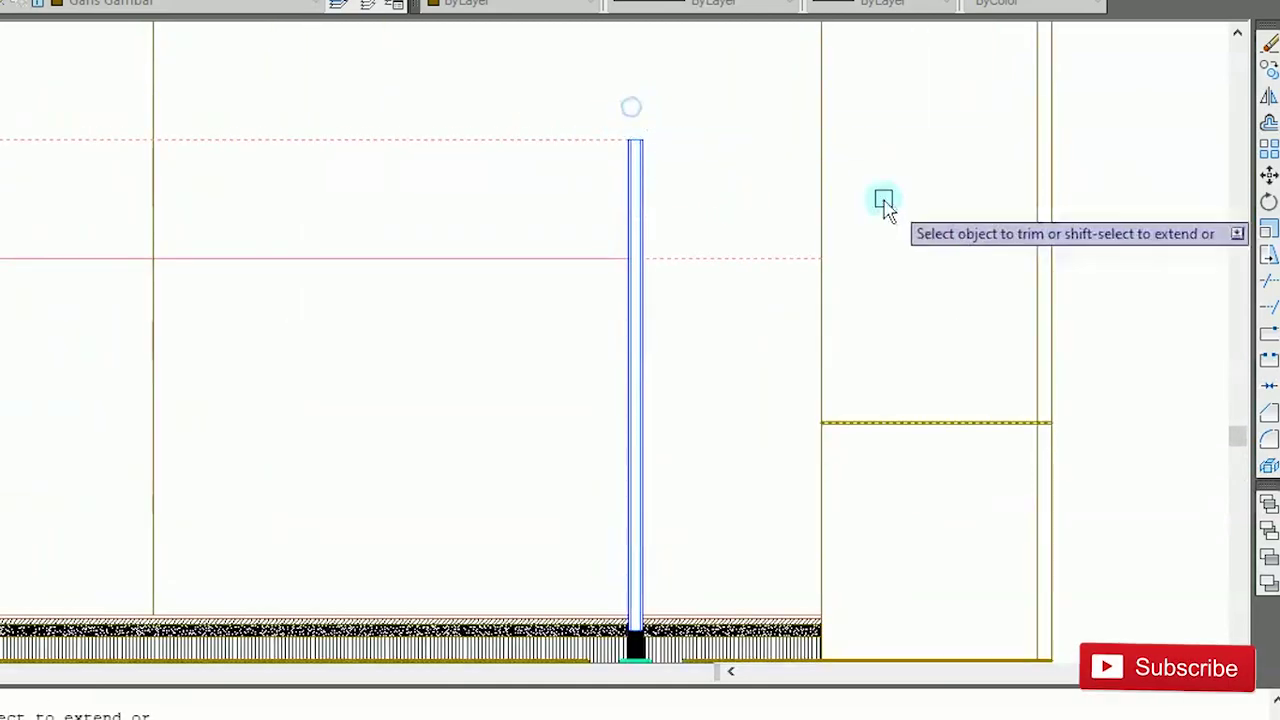
{"action": "left_click", "coordinate": [1095, 155]}
{"action": "left_click", "coordinate": [744, 80]}
{"action": "scroll", "coordinate": [749, 102], "scroll_direction": "down", "scroll_amount": 2}
{"action": "middle_click_drag", "start_coordinate": [613, 60], "coordinate": [611, 169]}
{"action": "left_click", "coordinate": [495, 112]}
{"action": "left_click", "coordinate": [244, 67]}
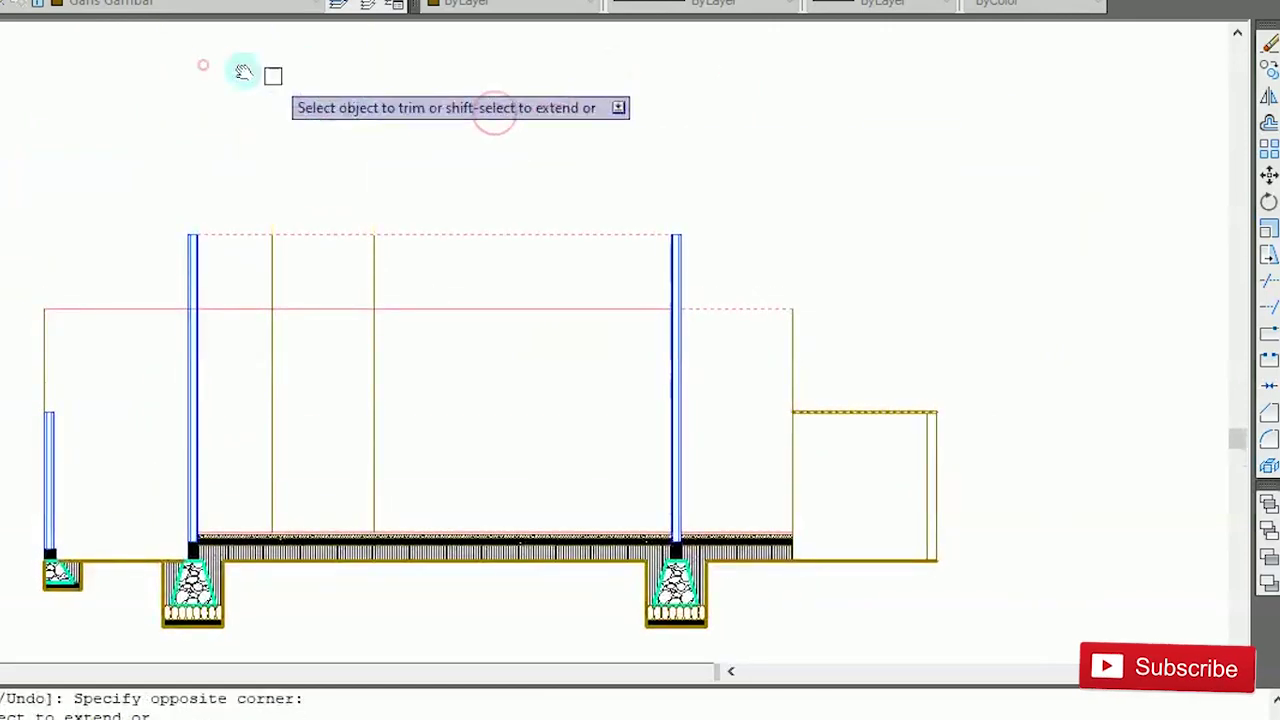
{"action": "key", "text": "Escape"}
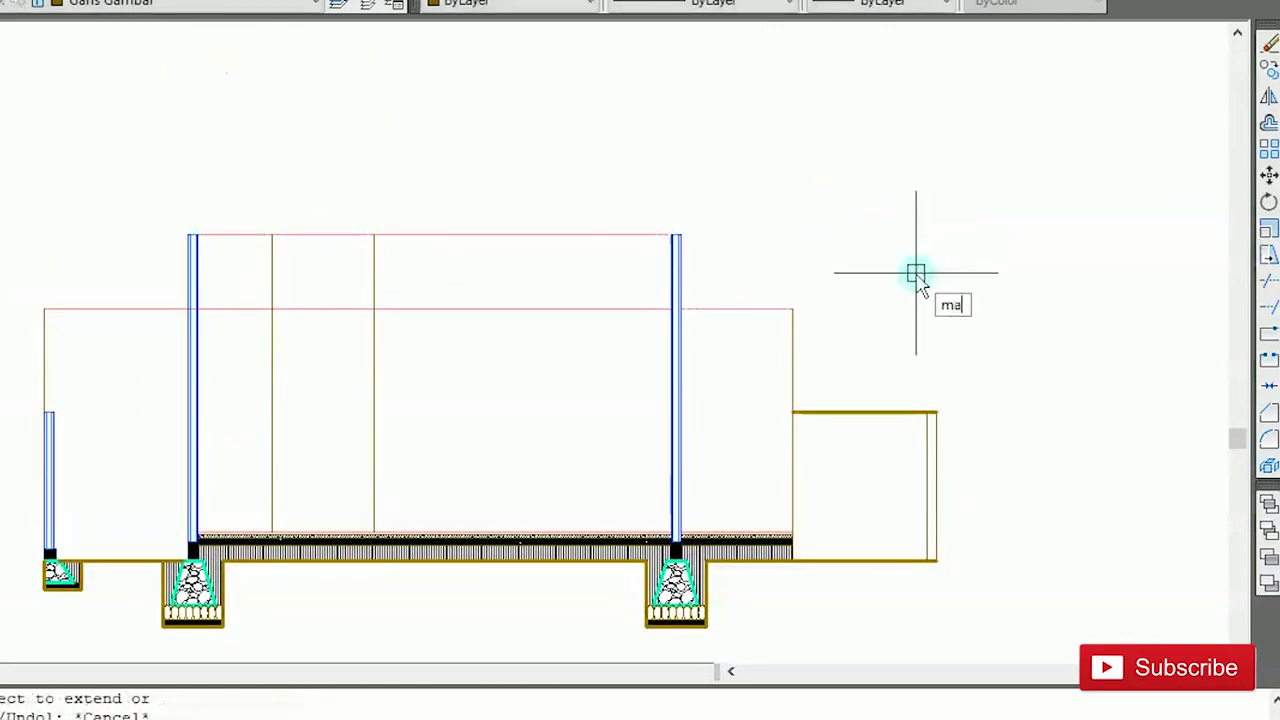
Step: Match the fence-height, canopy, 400 cm and 300 cm level lines to the properties of the front fence's inner vertical line
{"action": "type", "text": "ma"}
{"action": "key", "text": "Return"}
{"action": "left_click", "coordinate": [930, 468]}
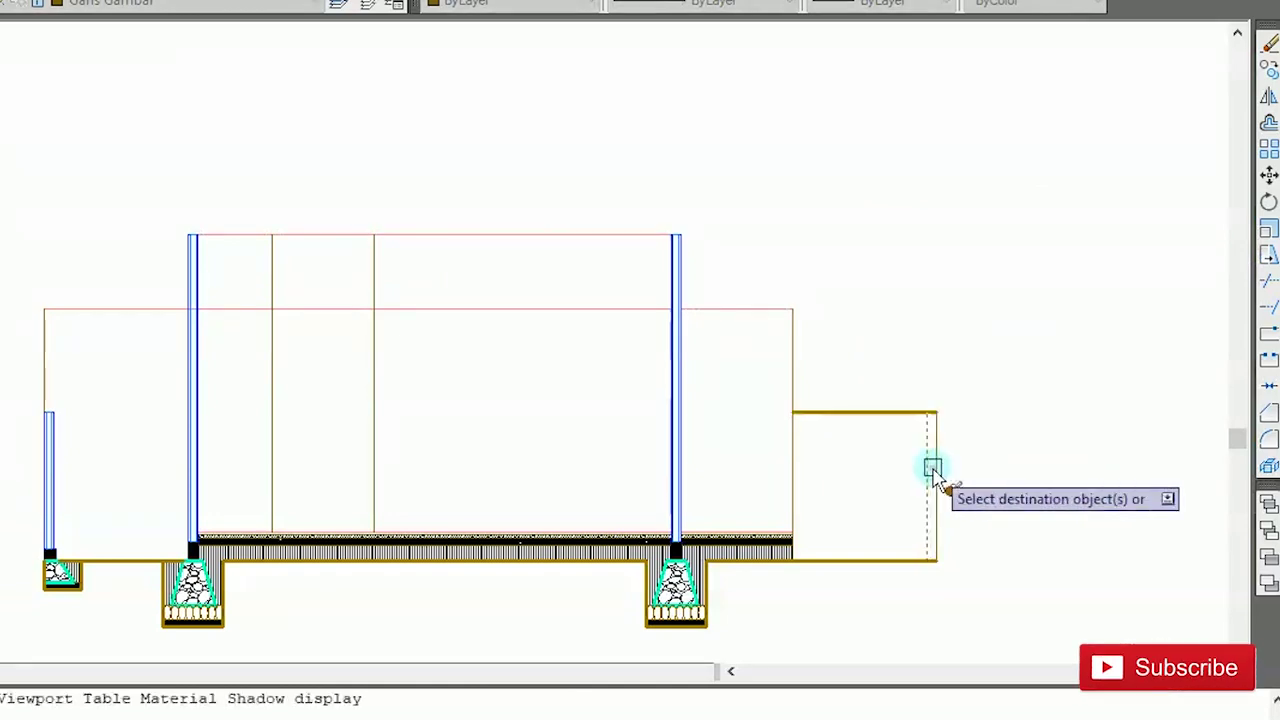
{"action": "left_click", "coordinate": [872, 412]}
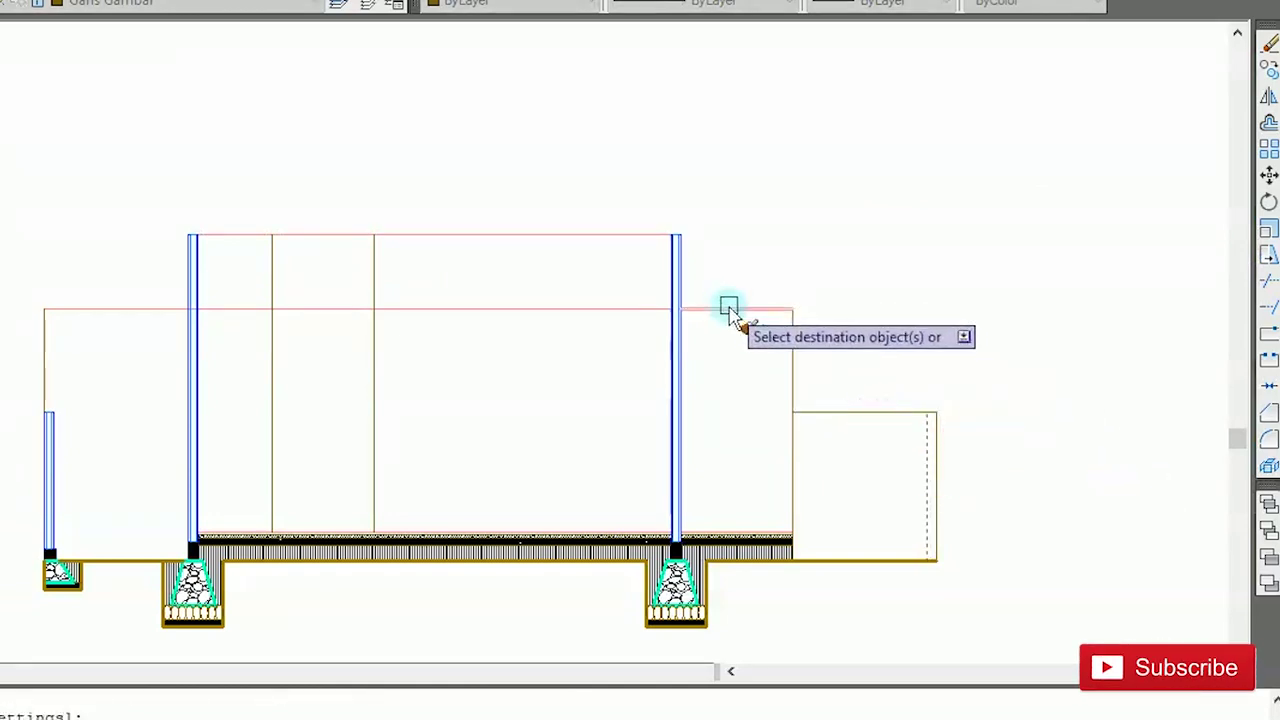
{"action": "left_click", "coordinate": [531, 234]}
{"action": "left_click", "coordinate": [462, 309]}
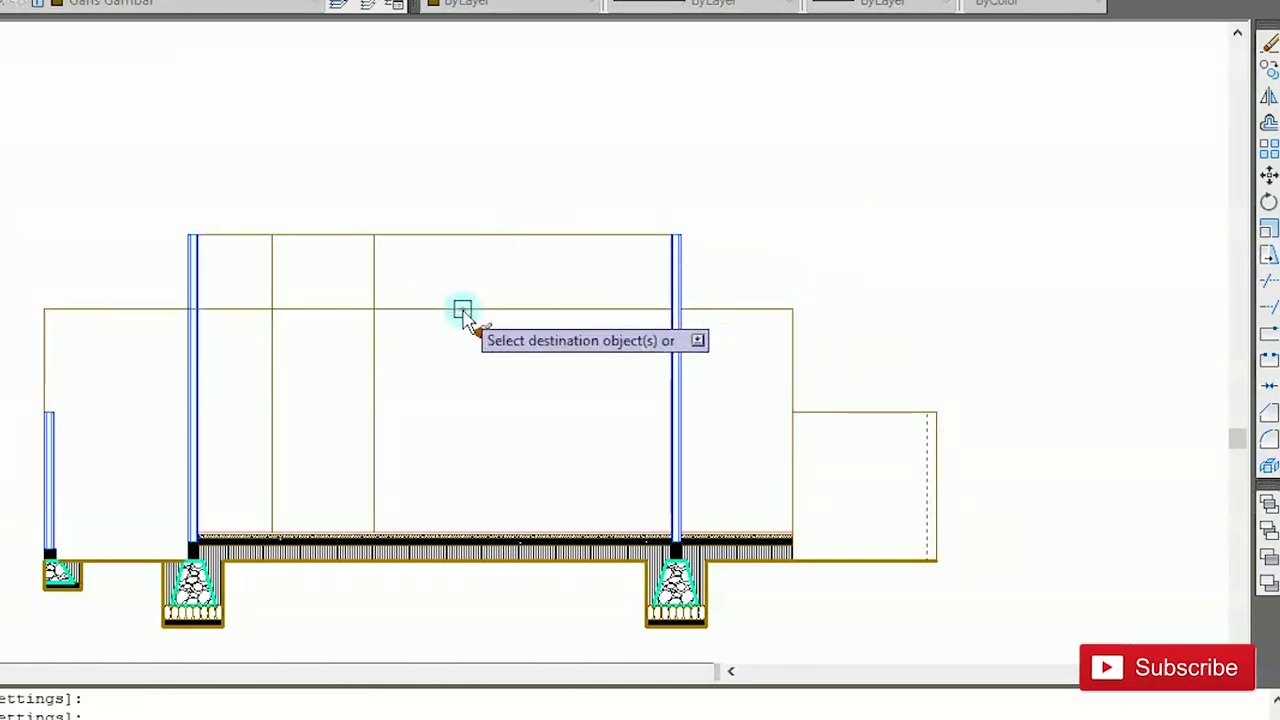
{"action": "key", "text": "Escape"}
Step: Trim the 300 cm level line between the two tall house walls, using the wall outline as cutting edge
{"action": "scroll", "coordinate": [248, 333], "scroll_direction": "up", "scroll_amount": 2}
{"action": "type", "text": "tr"}
{"action": "key", "text": "Return"}
{"action": "scroll", "coordinate": [150, 303], "scroll_direction": "up", "scroll_amount": 2}
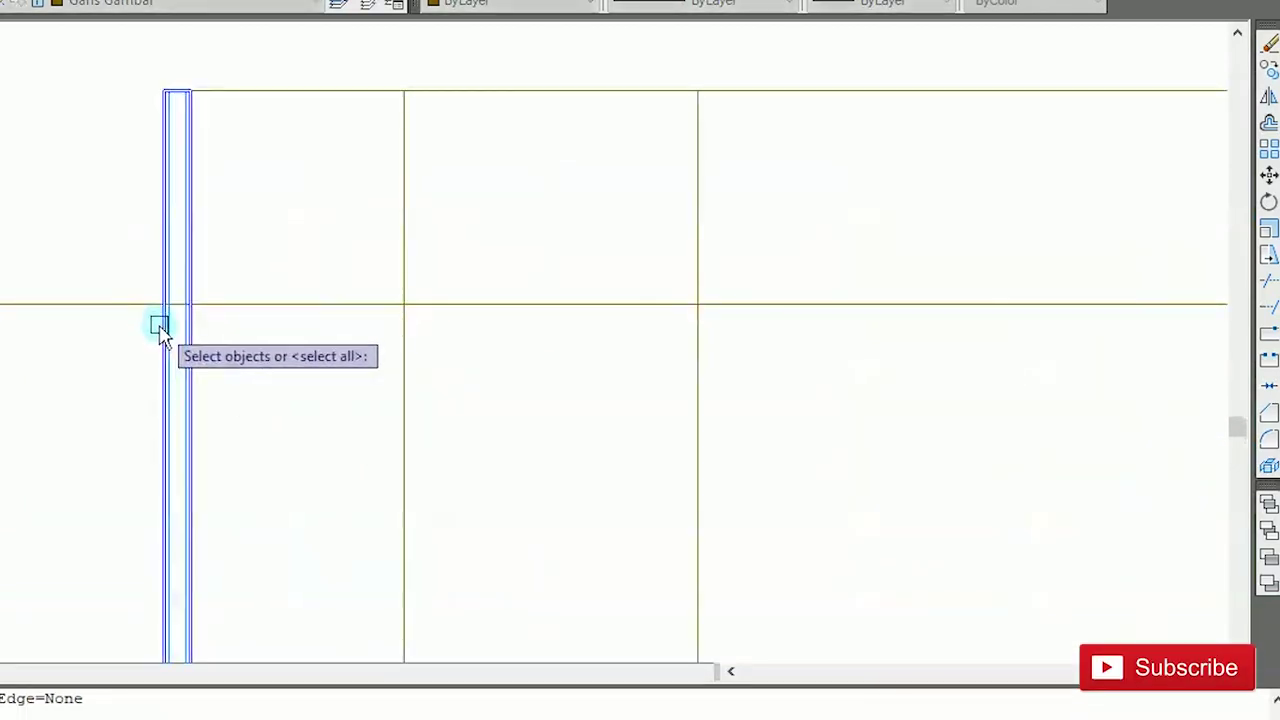
{"action": "left_click", "coordinate": [160, 328]}
{"action": "key", "text": "Return"}
{"action": "left_click", "coordinate": [229, 305]}
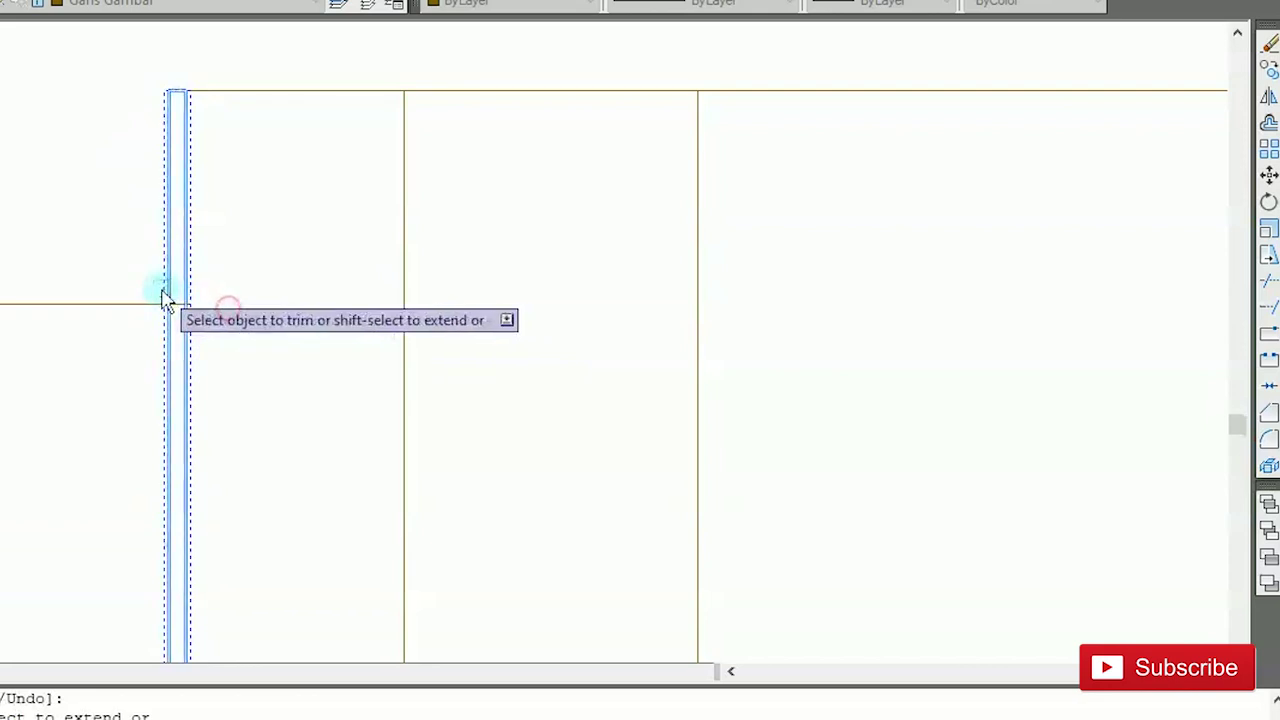
{"action": "scroll", "coordinate": [165, 300], "scroll_direction": "up", "scroll_amount": 2}
{"action": "key", "text": "Escape"}
{"action": "scroll", "coordinate": [340, 300], "scroll_direction": "down", "scroll_amount": 5}
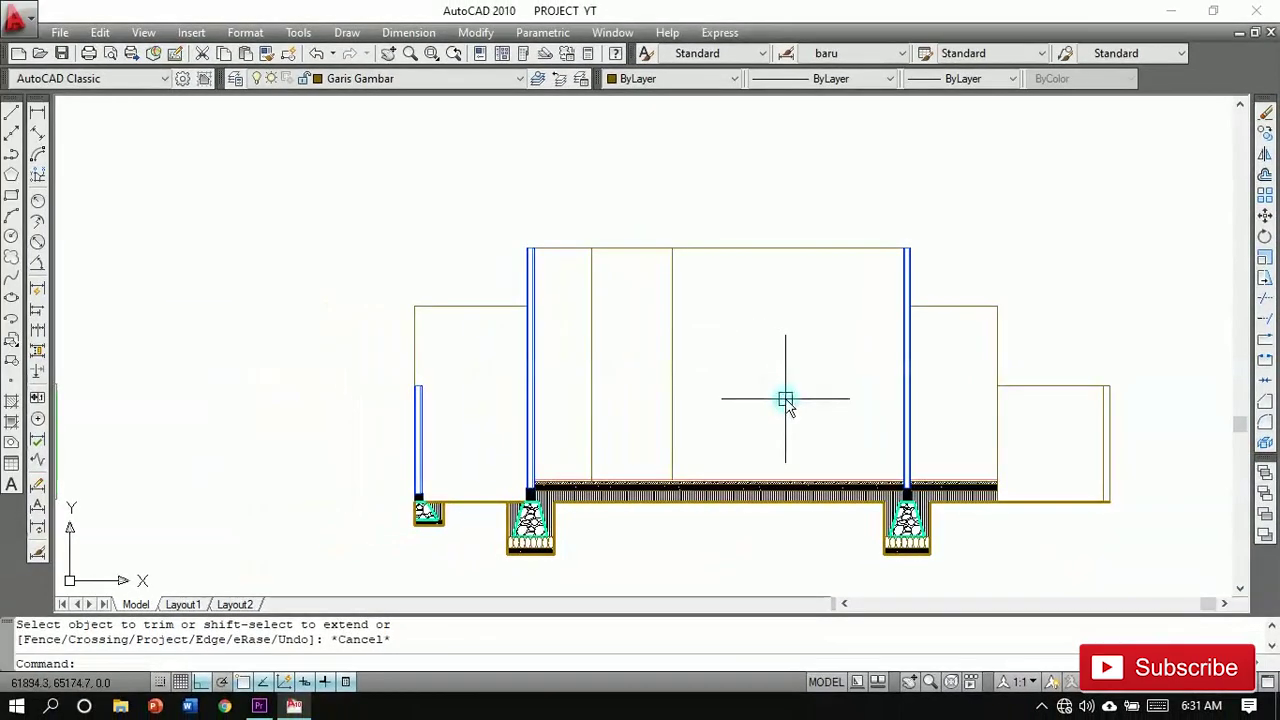
Step: Draw a vertical construction line through the back terrace's outer corner in the floor plan to project it onto section B-B
{"action": "middle_click_drag", "start_coordinate": [786, 400], "coordinate": [667, 350]}
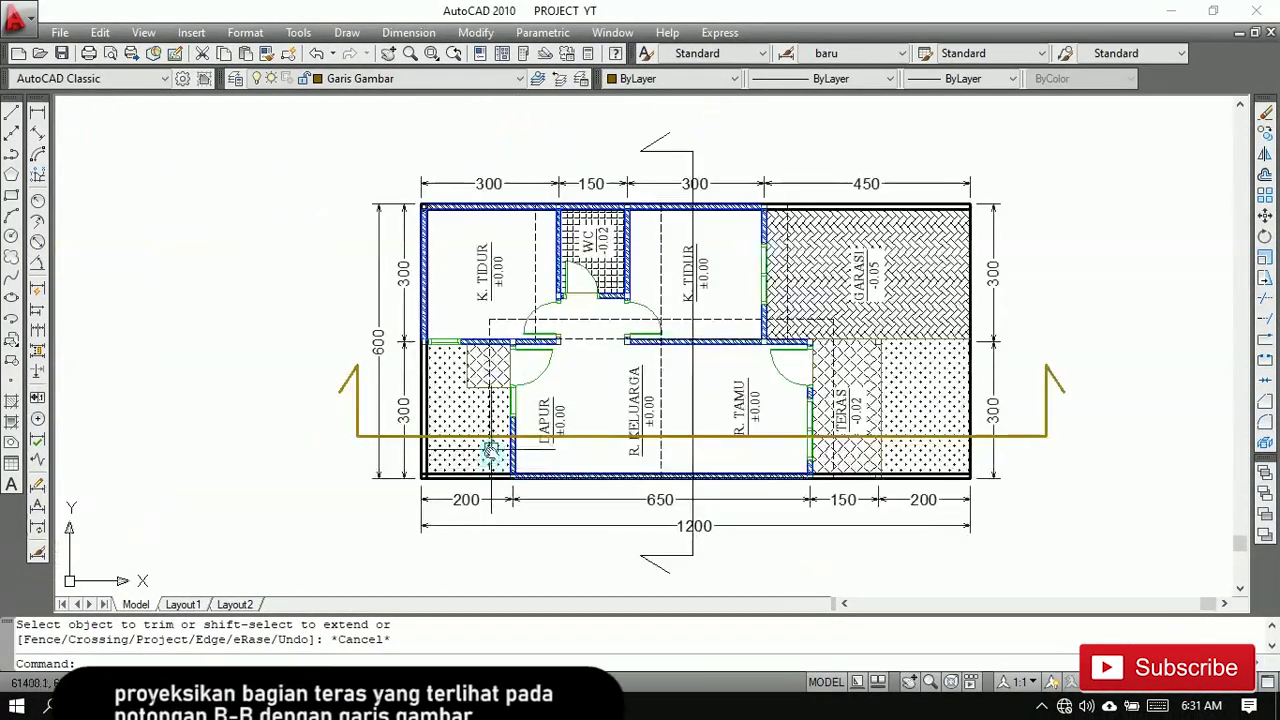
{"action": "scroll", "coordinate": [405, 318], "scroll_direction": "up", "scroll_amount": 4}
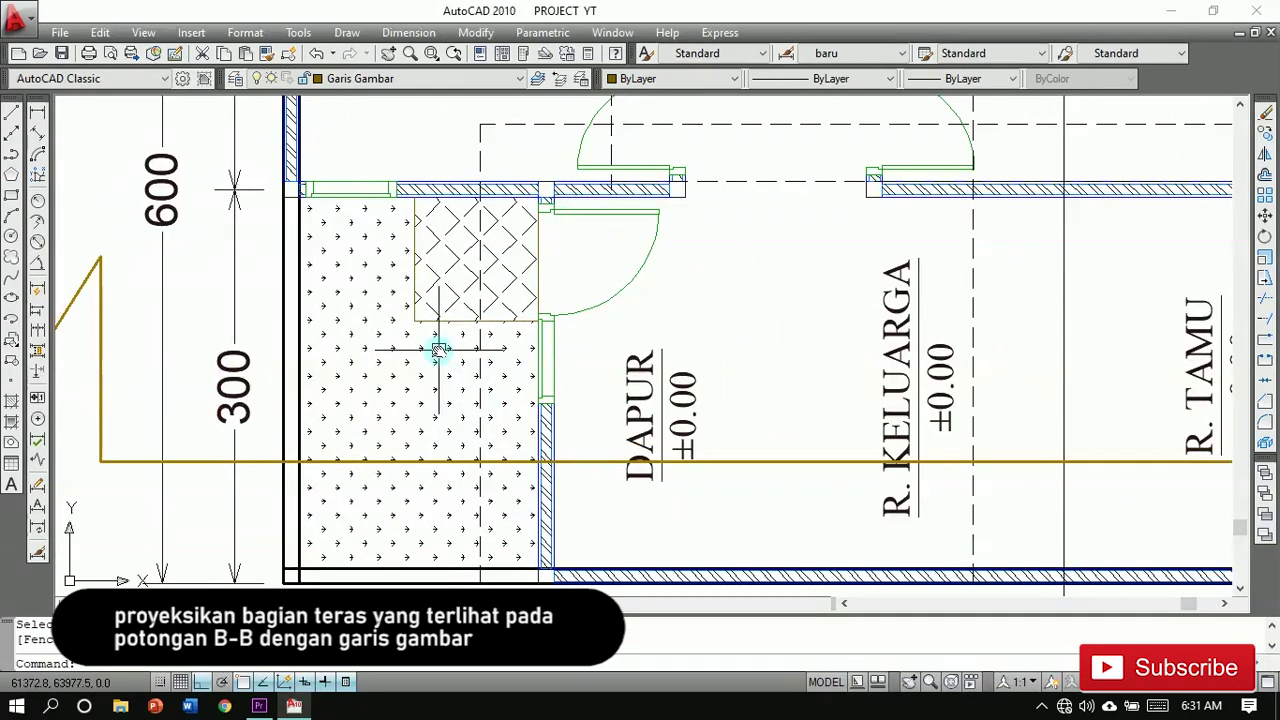
{"action": "type", "text": "l"}
{"action": "key", "text": "Return"}
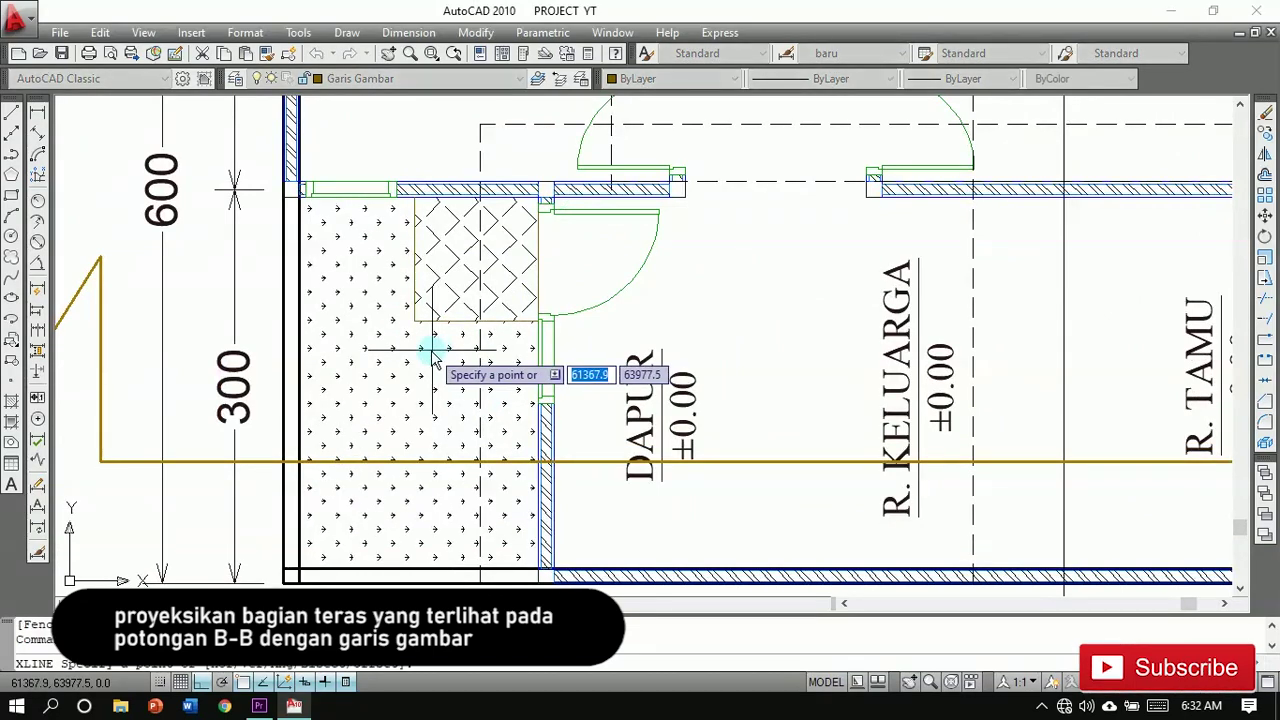
{"action": "left_click", "coordinate": [418, 340]}
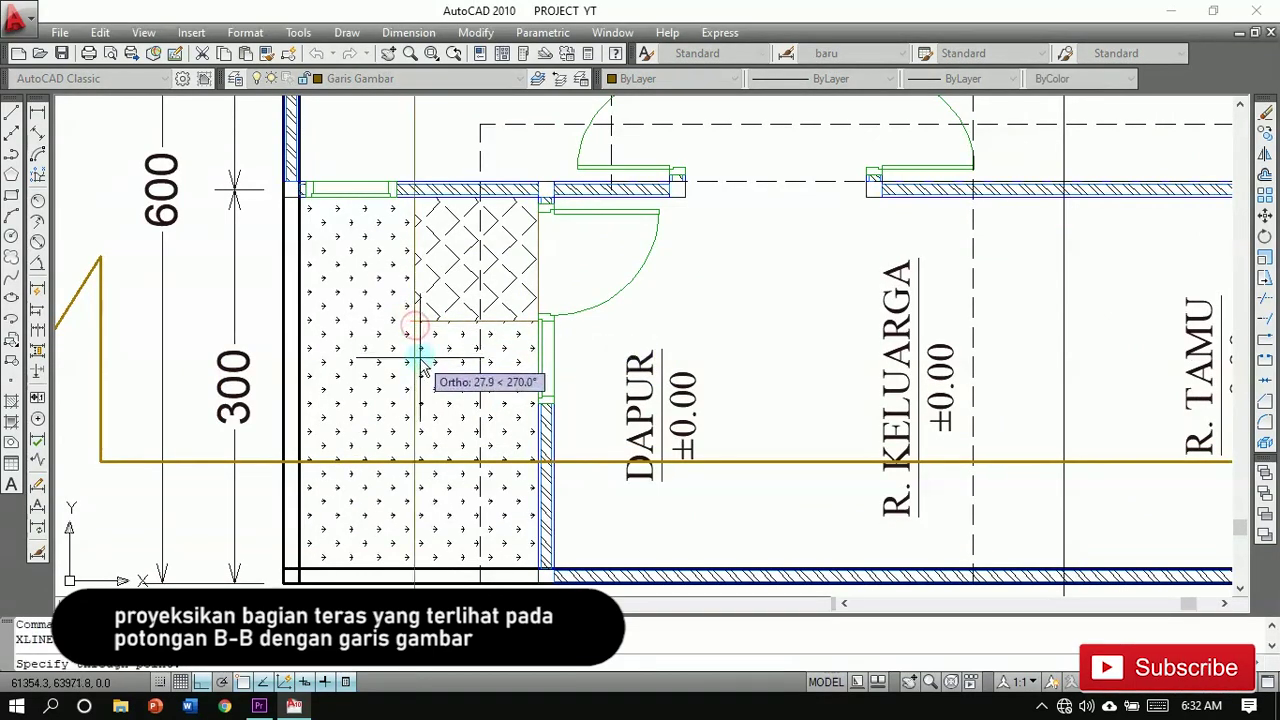
{"action": "key", "text": "Return"}
{"action": "scroll", "coordinate": [420, 360], "scroll_direction": "down", "scroll_amount": 3}
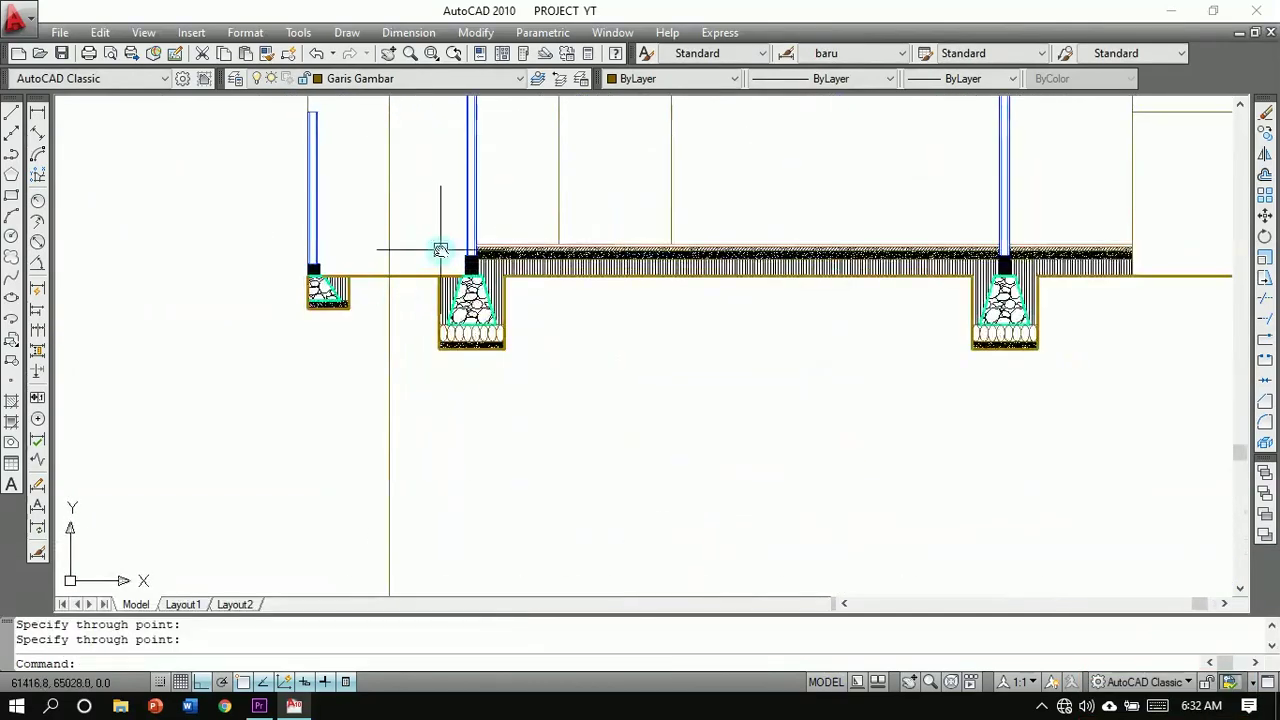
Step: Draw a horizontal line at finished-floor height from the left tall wall of section B-B to the back terrace's projection line
{"action": "middle_click_drag", "start_coordinate": [431, 234], "coordinate": [469, 357]}
{"action": "scroll", "coordinate": [470, 357], "scroll_direction": "up", "scroll_amount": 3}
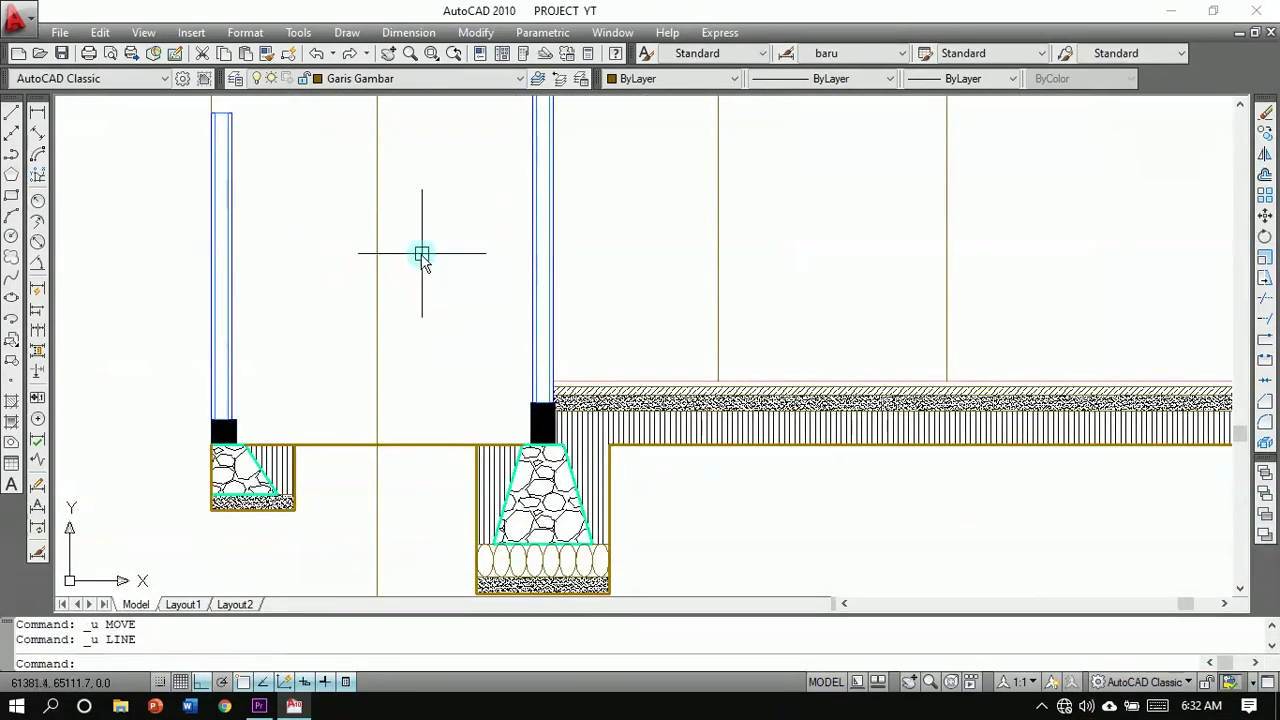
{"action": "scroll", "coordinate": [452, 315], "scroll_direction": "up", "scroll_amount": 3}
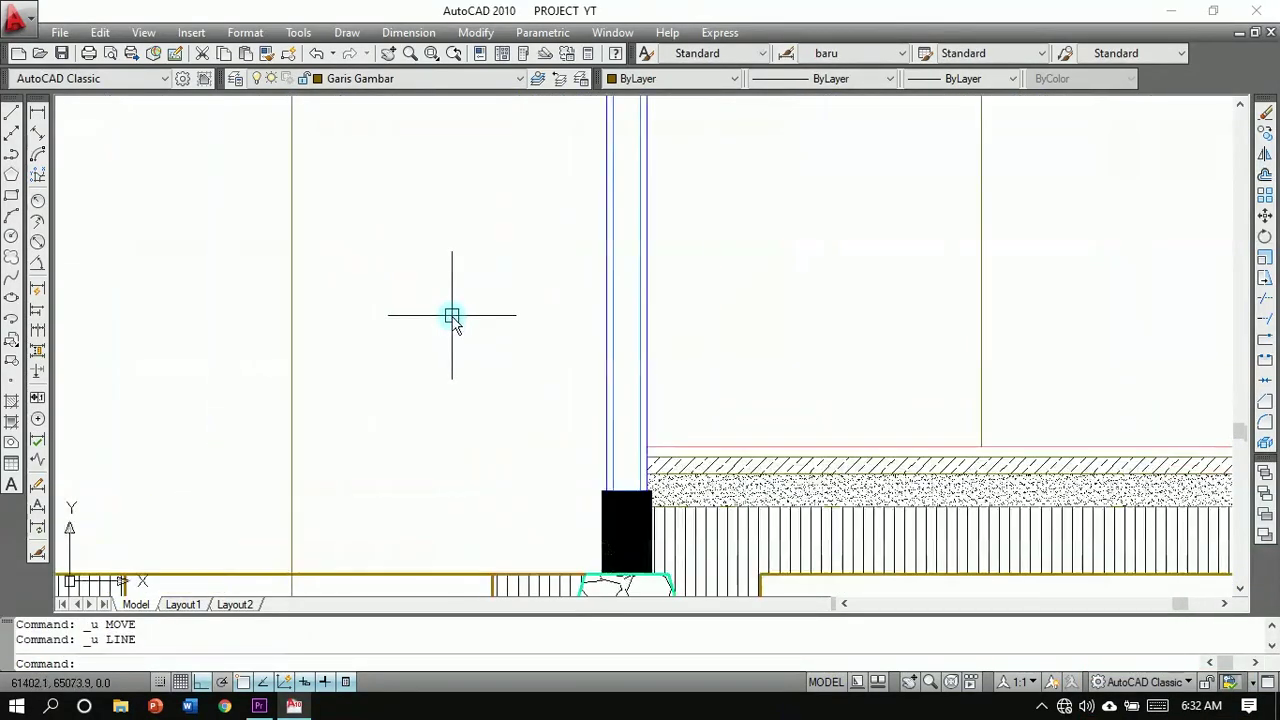
{"action": "type", "text": "l"}
{"action": "key", "text": "Return"}
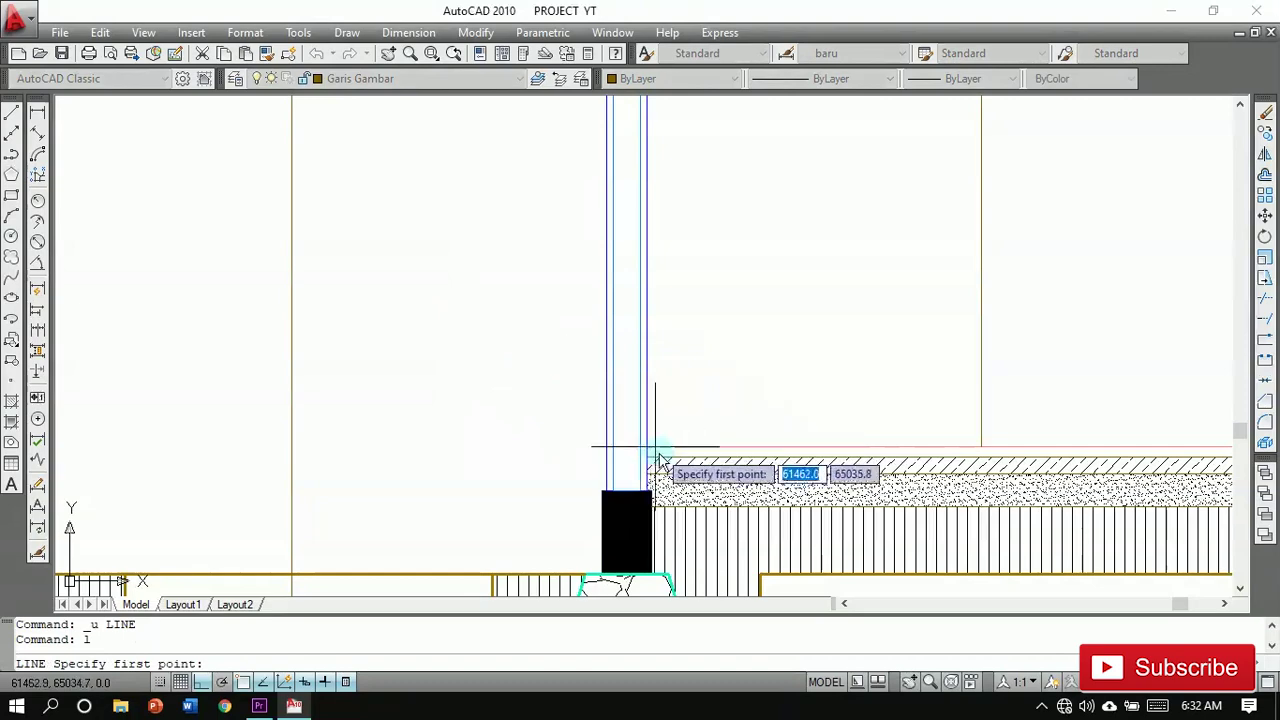
{"action": "left_click", "coordinate": [606, 449]}
{"action": "scroll", "coordinate": [525, 458], "scroll_direction": "down", "scroll_amount": 2}
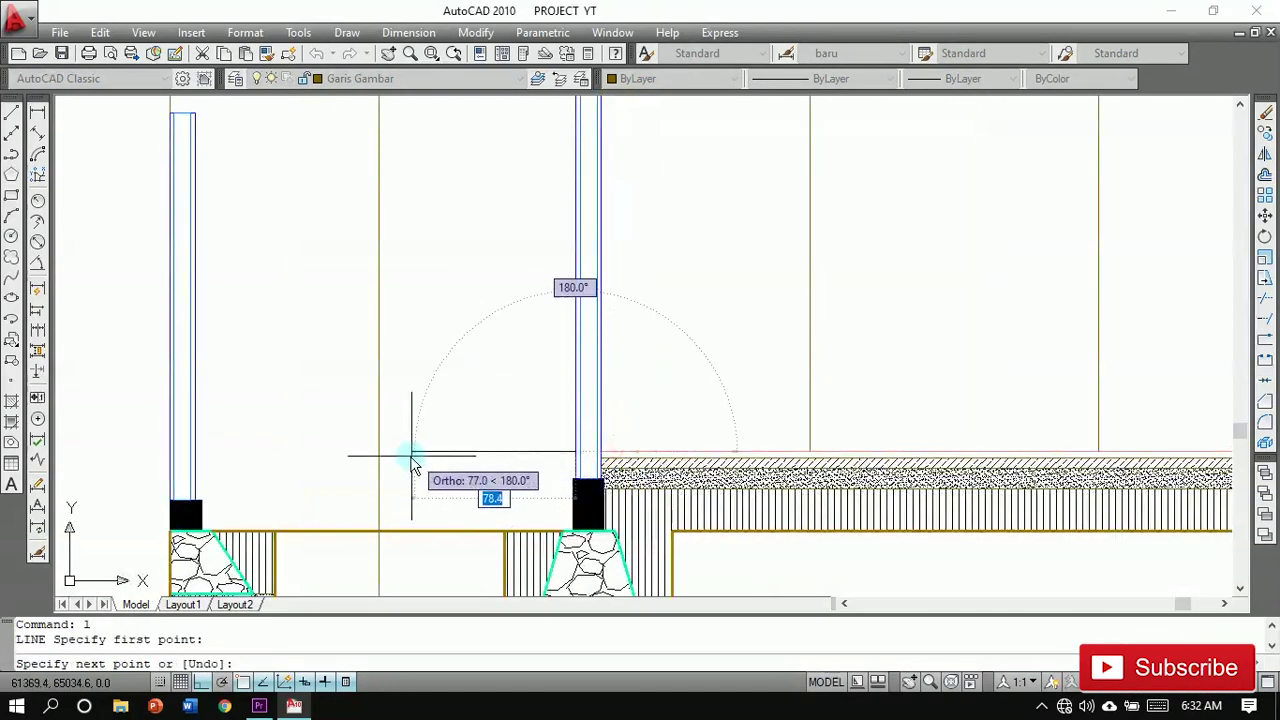
{"action": "left_click", "coordinate": [379, 455]}
{"action": "key", "text": "Escape"}
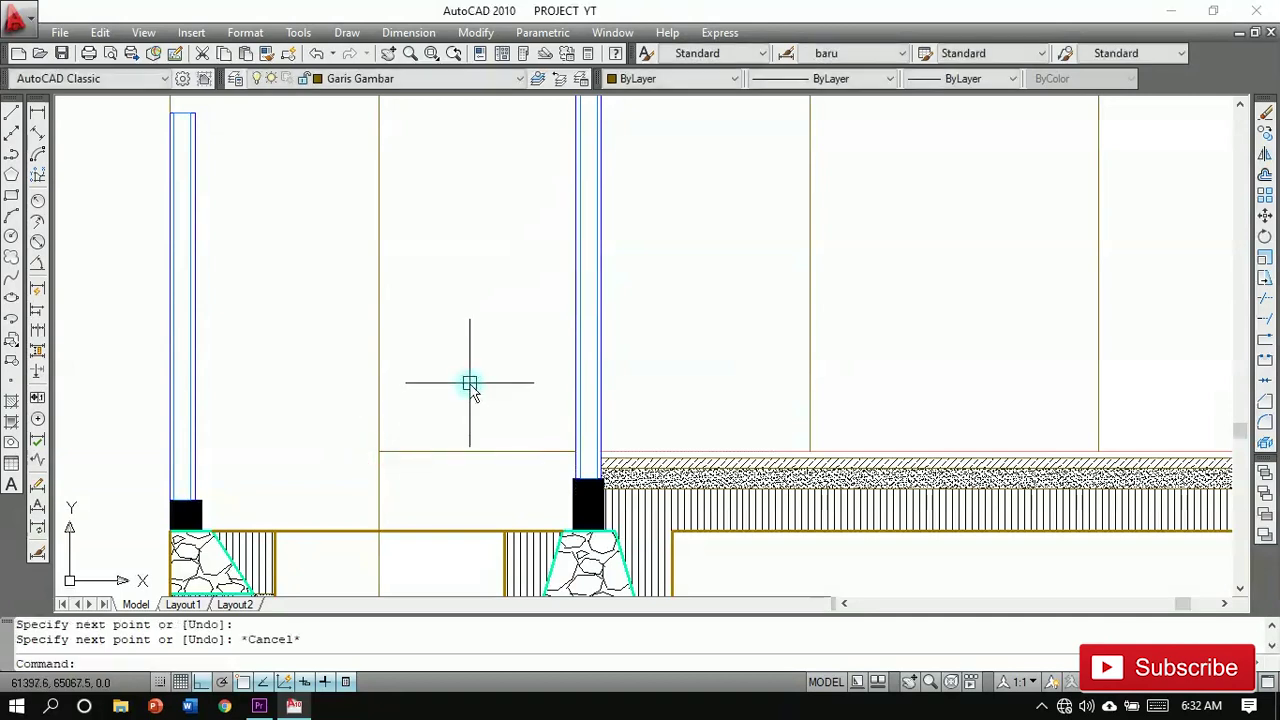
Step: Move the back terrace's horizontal floor line down by 2
{"action": "type", "text": "m"}
{"action": "key", "text": "Return"}
{"action": "left_click", "coordinate": [480, 451]}
{"action": "key", "text": "Return"}
{"action": "left_click", "coordinate": [480, 326]}
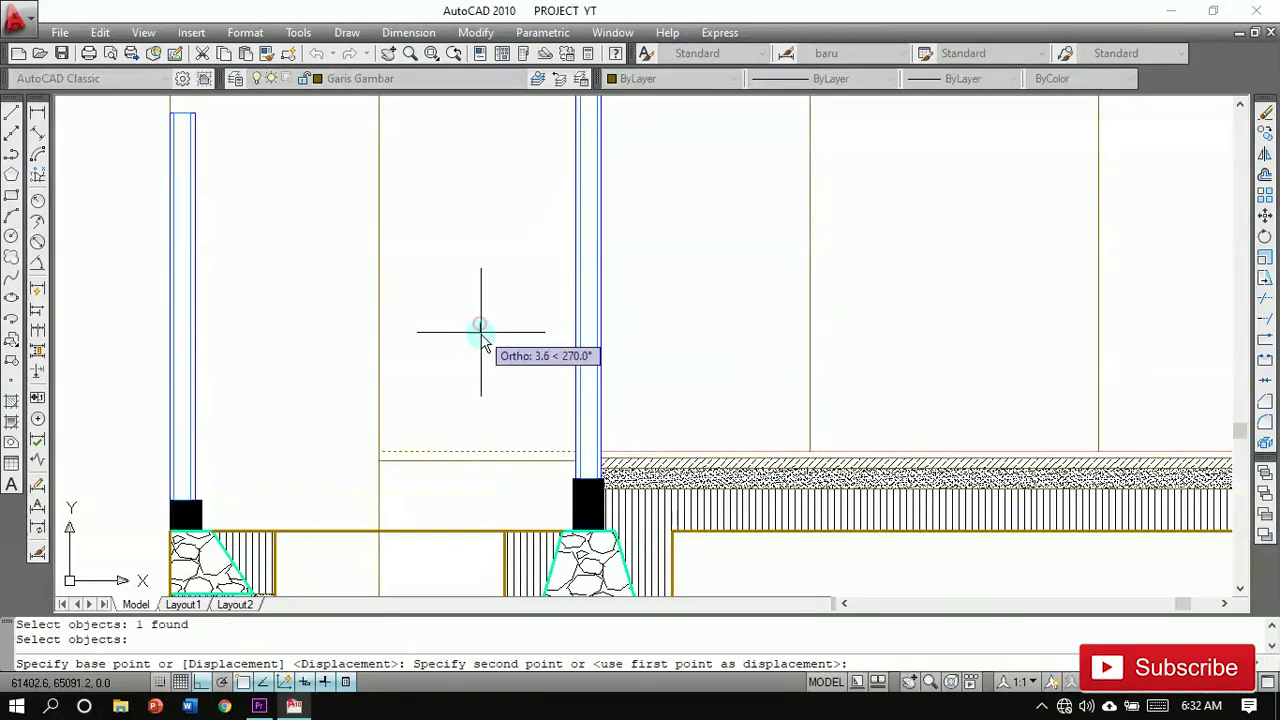
{"action": "type", "text": "2"}
{"action": "key", "text": "Return"}
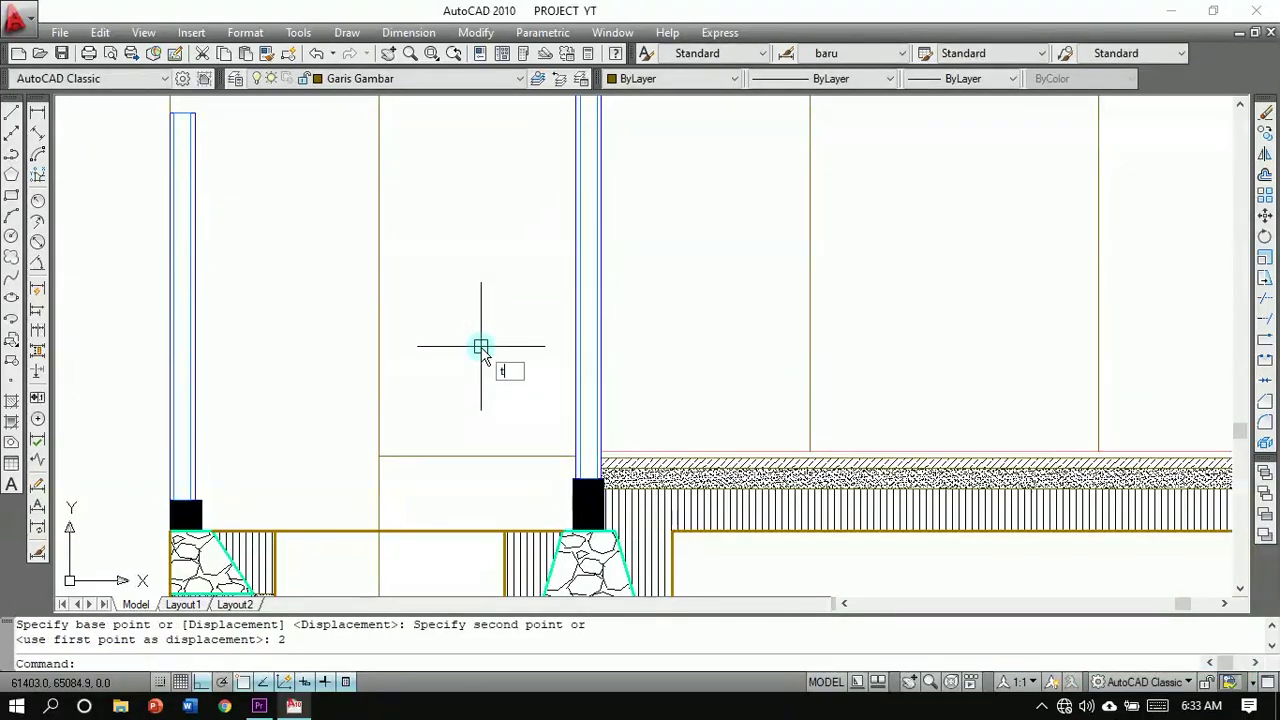
Step: Trim the terrace's vertical projection line above the terrace floor line and below the ground line, using these two as cutting edges
{"action": "key", "text": "Return"}
{"action": "left_click", "coordinate": [458, 551]}
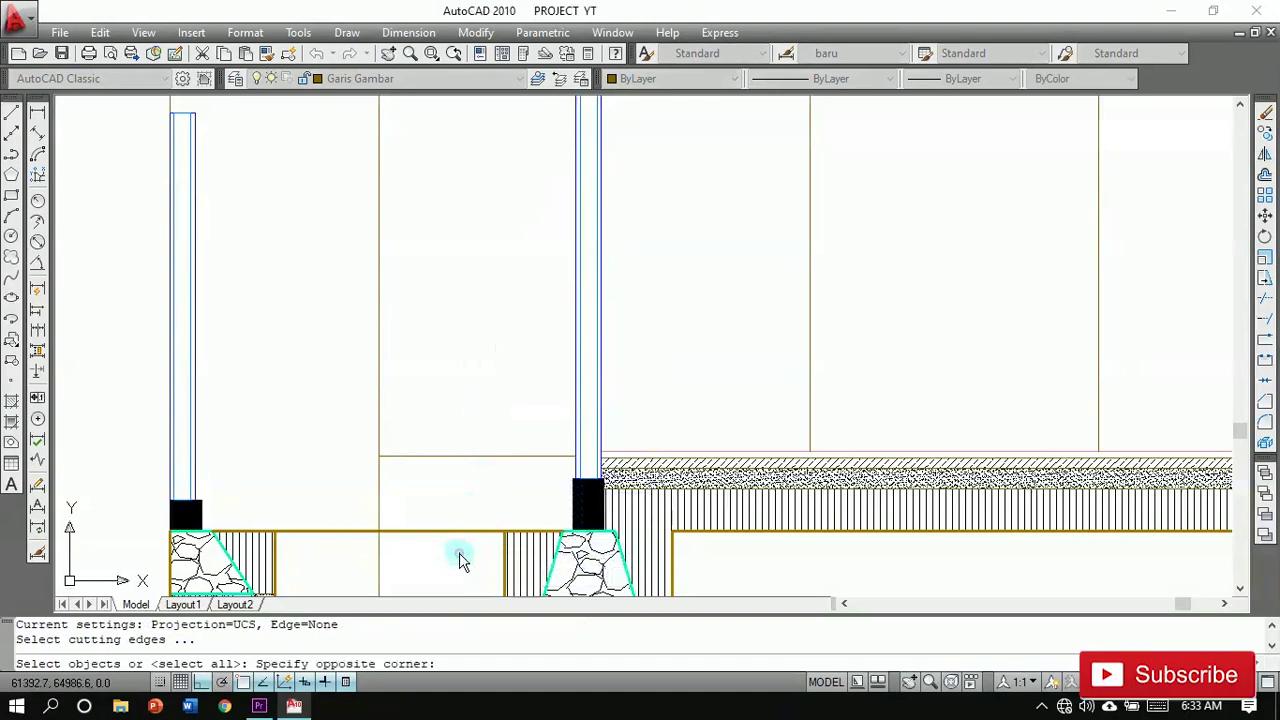
{"action": "left_click", "coordinate": [443, 443]}
{"action": "key", "text": "Return"}
{"action": "left_click", "coordinate": [427, 414]}
{"action": "left_click", "coordinate": [408, 573]}
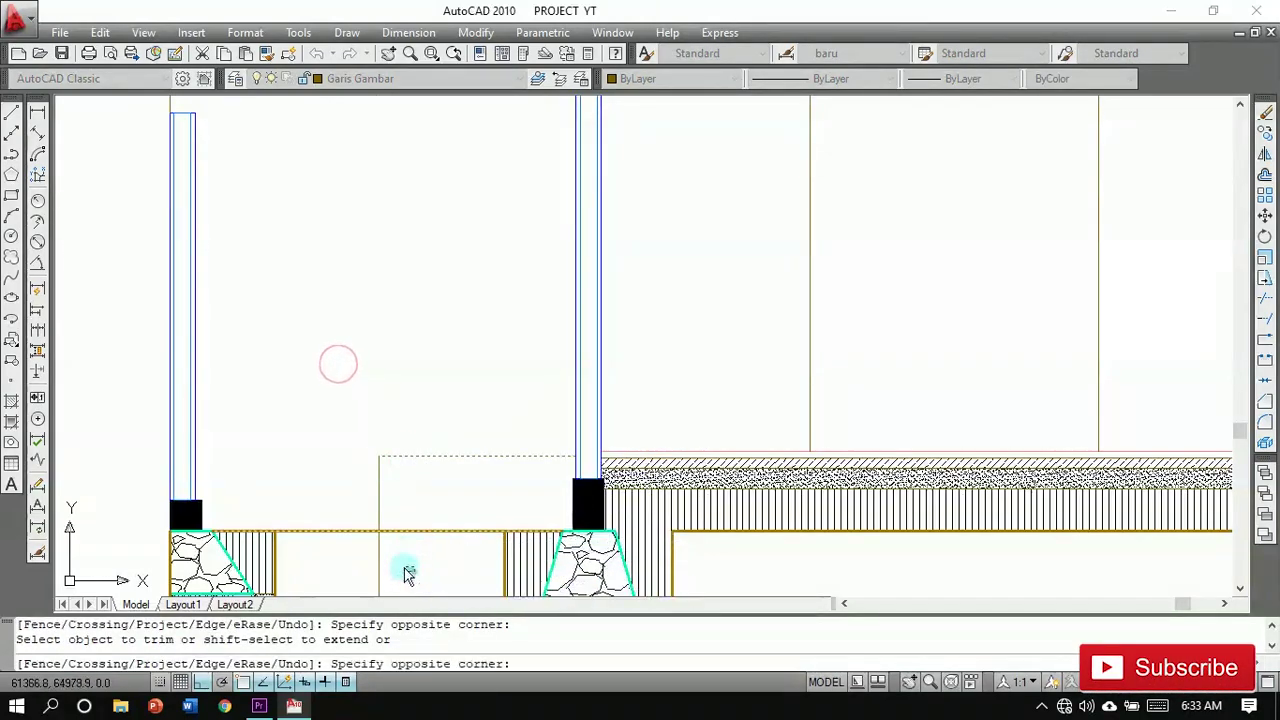
{"action": "left_click", "coordinate": [405, 512]}
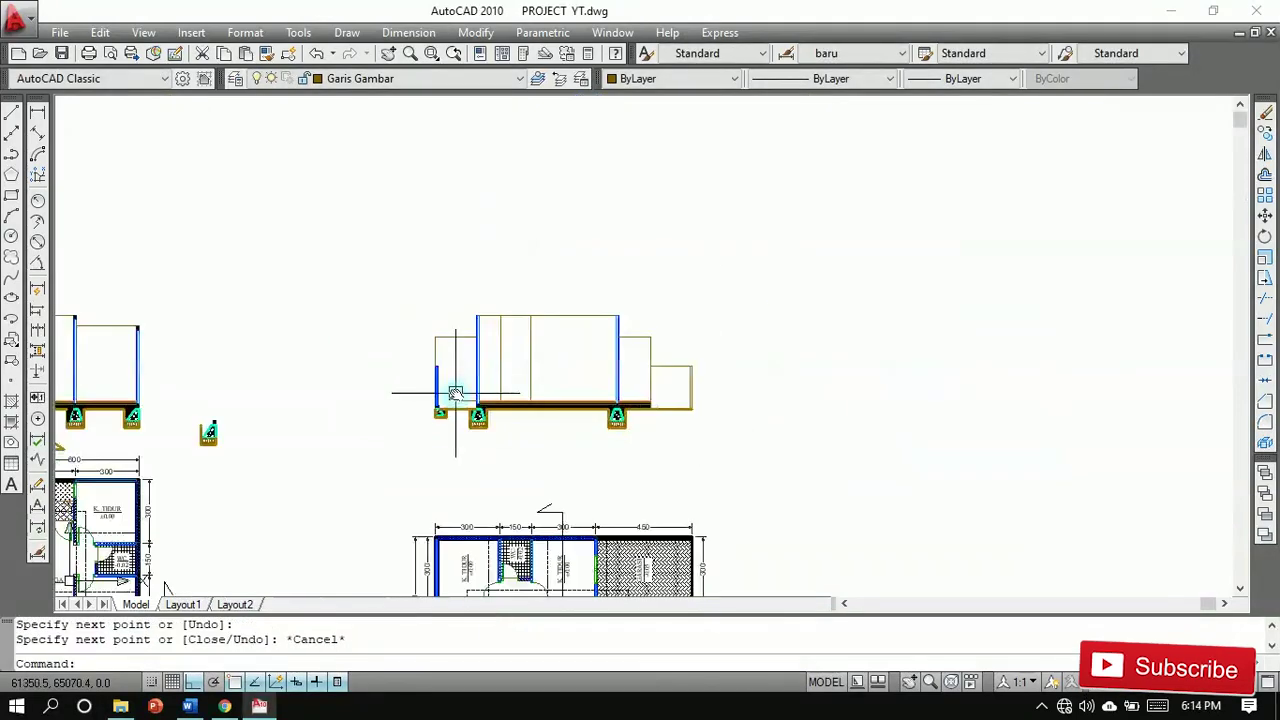
Step: Copy the black ring beam from the first section's tall left wall onto the top of section B-B's left tall wall
{"action": "middle_click_drag", "start_coordinate": [457, 391], "coordinate": [780, 406]}
{"action": "scroll", "coordinate": [306, 309], "scroll_direction": "up", "scroll_amount": 2}
{"action": "scroll", "coordinate": [377, 363], "scroll_direction": "up", "scroll_amount": 7}
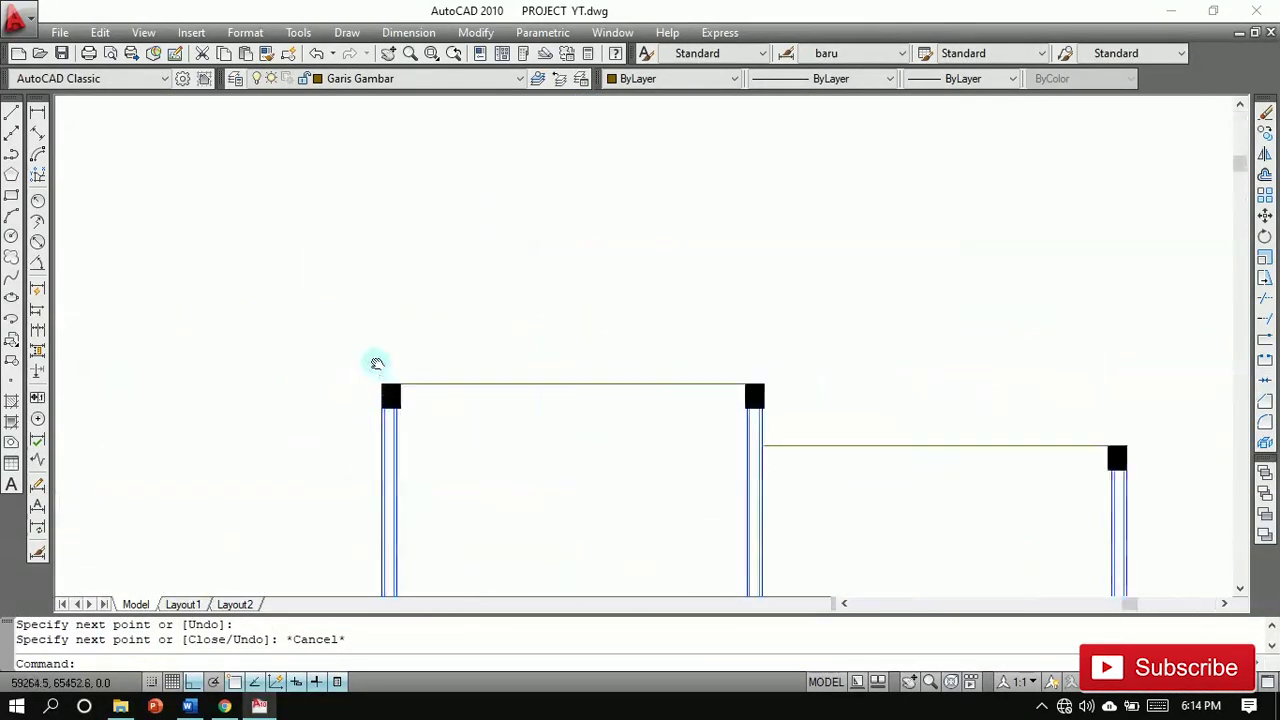
{"action": "key", "text": "Return"}
{"action": "left_click", "coordinate": [337, 349]}
{"action": "left_click", "coordinate": [443, 468]}
{"action": "scroll", "coordinate": [374, 388], "scroll_direction": "up", "scroll_amount": 4}
{"action": "key", "text": "Return"}
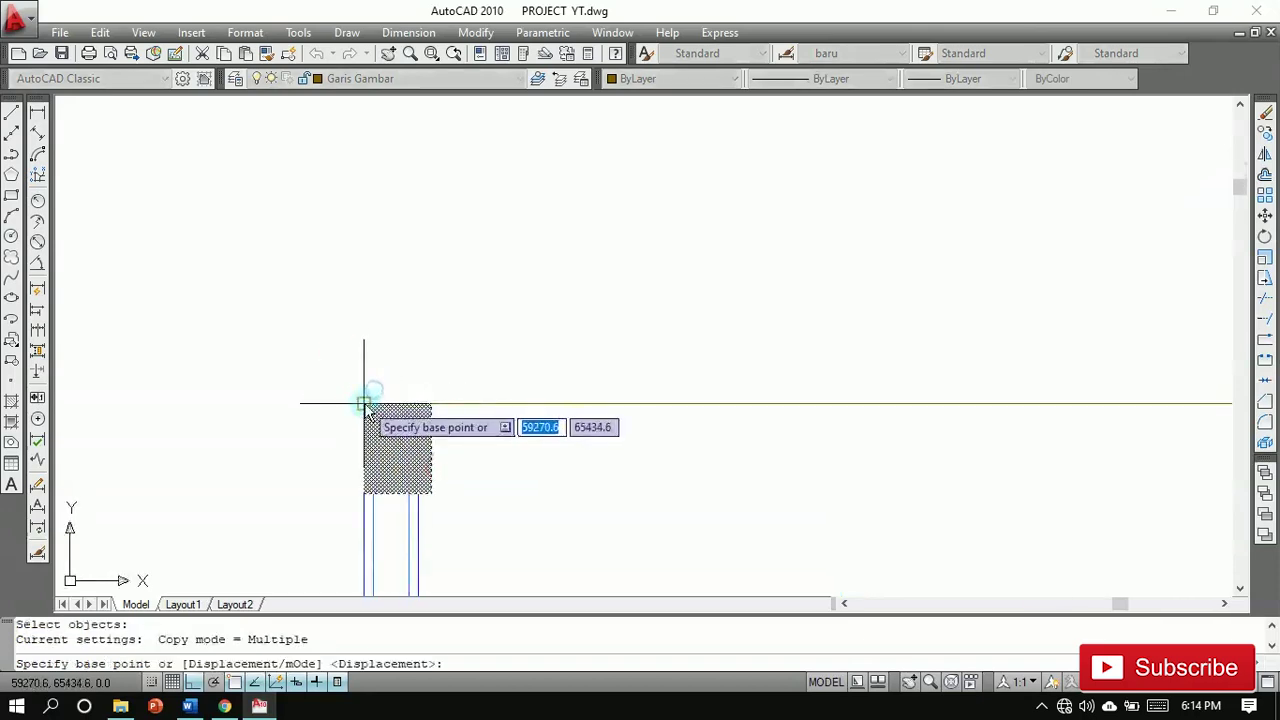
{"action": "left_click", "coordinate": [398, 405]}
{"action": "scroll", "coordinate": [395, 412], "scroll_direction": "down", "scroll_amount": 8}
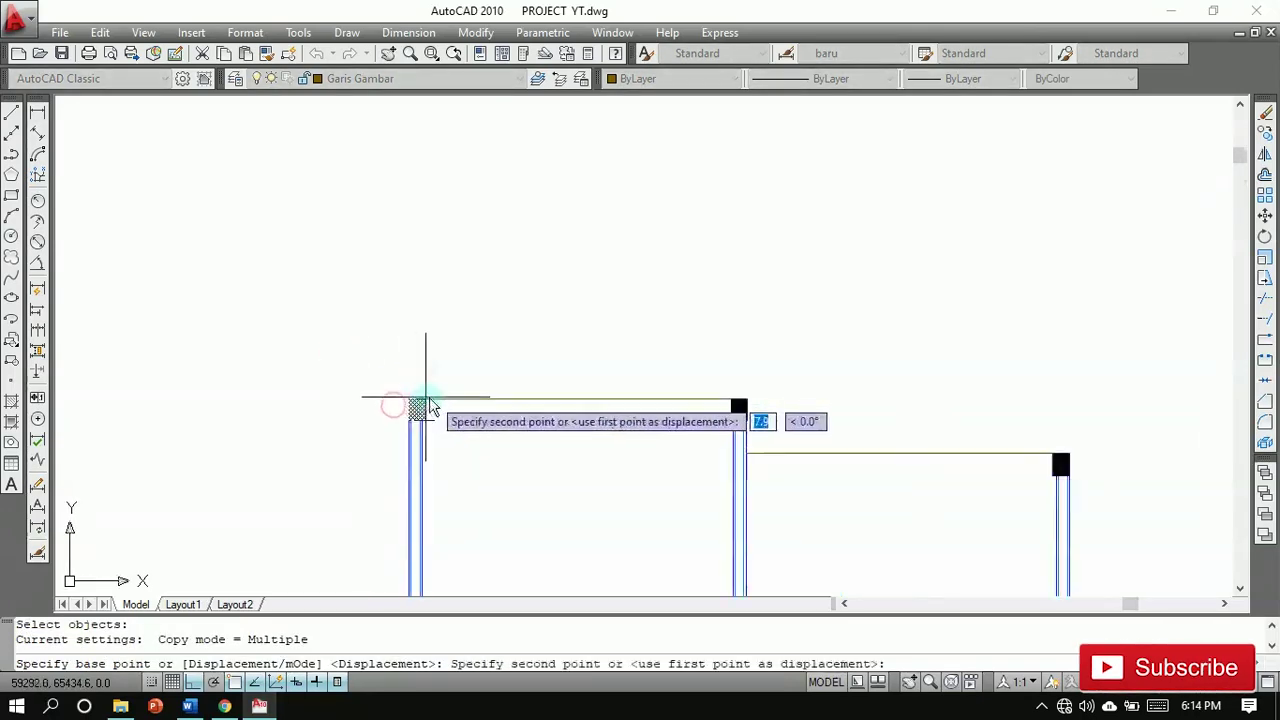
{"action": "scroll", "coordinate": [645, 385], "scroll_direction": "up", "scroll_amount": 5}
{"action": "scroll", "coordinate": [592, 322], "scroll_direction": "up", "scroll_amount": 4}
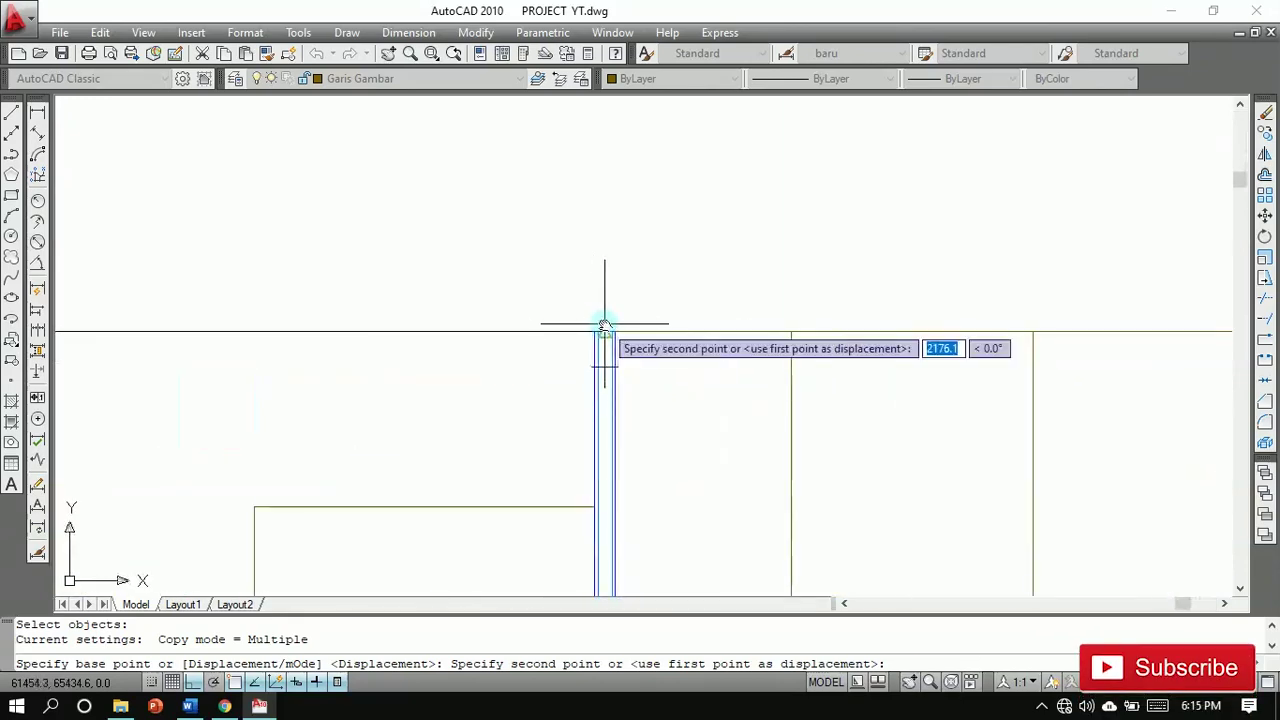
{"action": "left_click", "coordinate": [598, 345]}
Step: Place another copy of the ring beam centred on top of section B-B's right tall wall
{"action": "scroll", "coordinate": [608, 349], "scroll_direction": "down", "scroll_amount": 6}
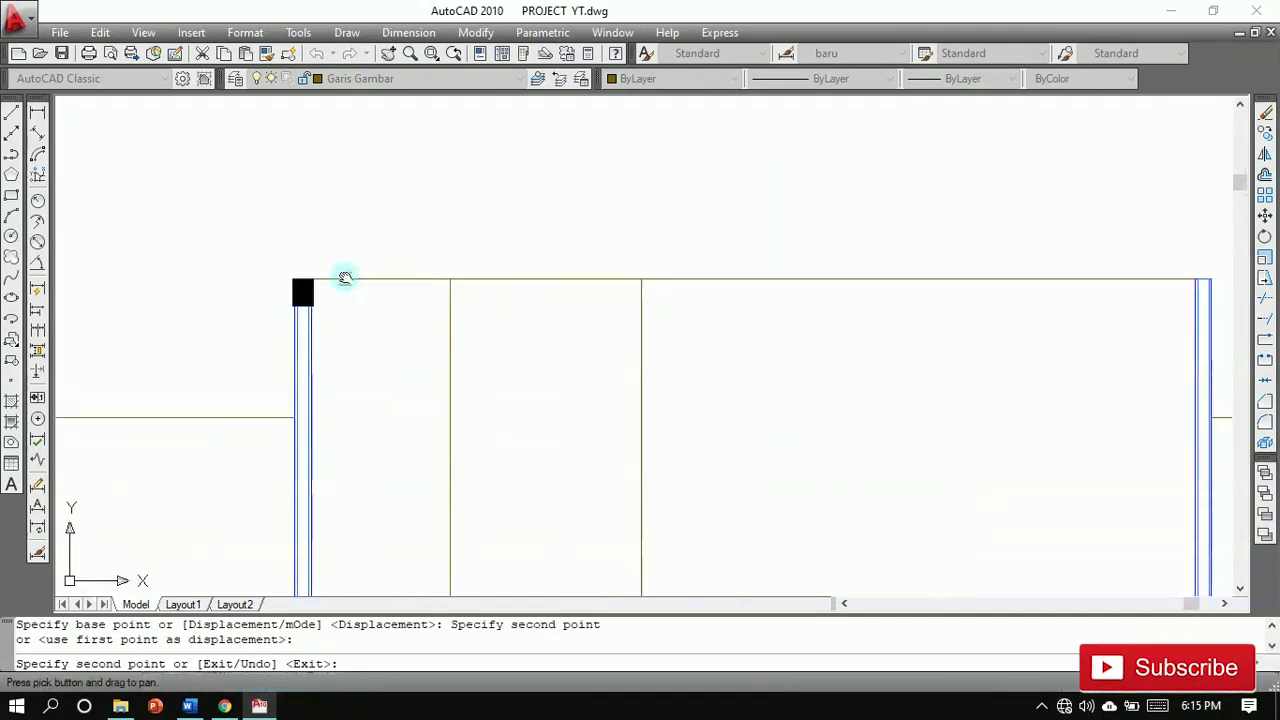
{"action": "scroll", "coordinate": [675, 270], "scroll_direction": "up", "scroll_amount": 5}
{"action": "scroll", "coordinate": [672, 262], "scroll_direction": "up", "scroll_amount": 5}
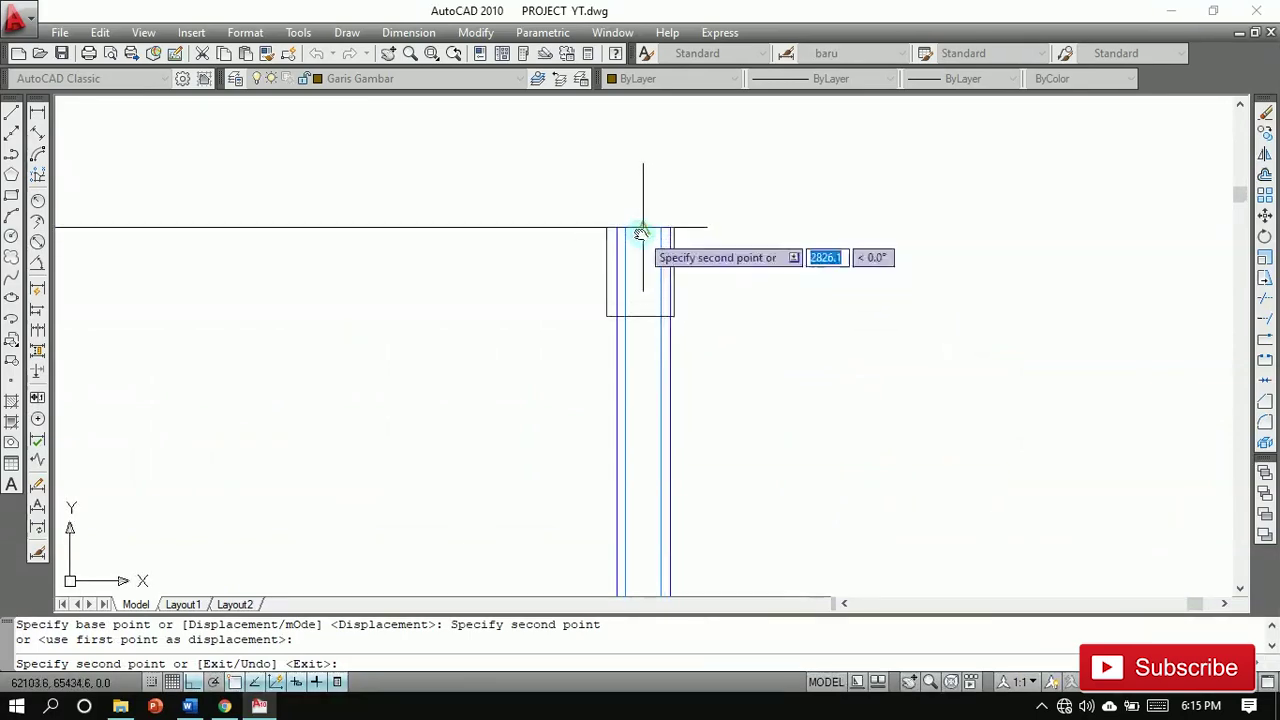
{"action": "left_click", "coordinate": [640, 229]}
{"action": "key", "text": "Escape"}
{"action": "scroll", "coordinate": [725, 272], "scroll_direction": "down", "scroll_amount": 2}
{"action": "scroll", "coordinate": [725, 272], "scroll_direction": "down", "scroll_amount": 5}
{"action": "middle_click_drag", "start_coordinate": [748, 300], "coordinate": [843, 277]}
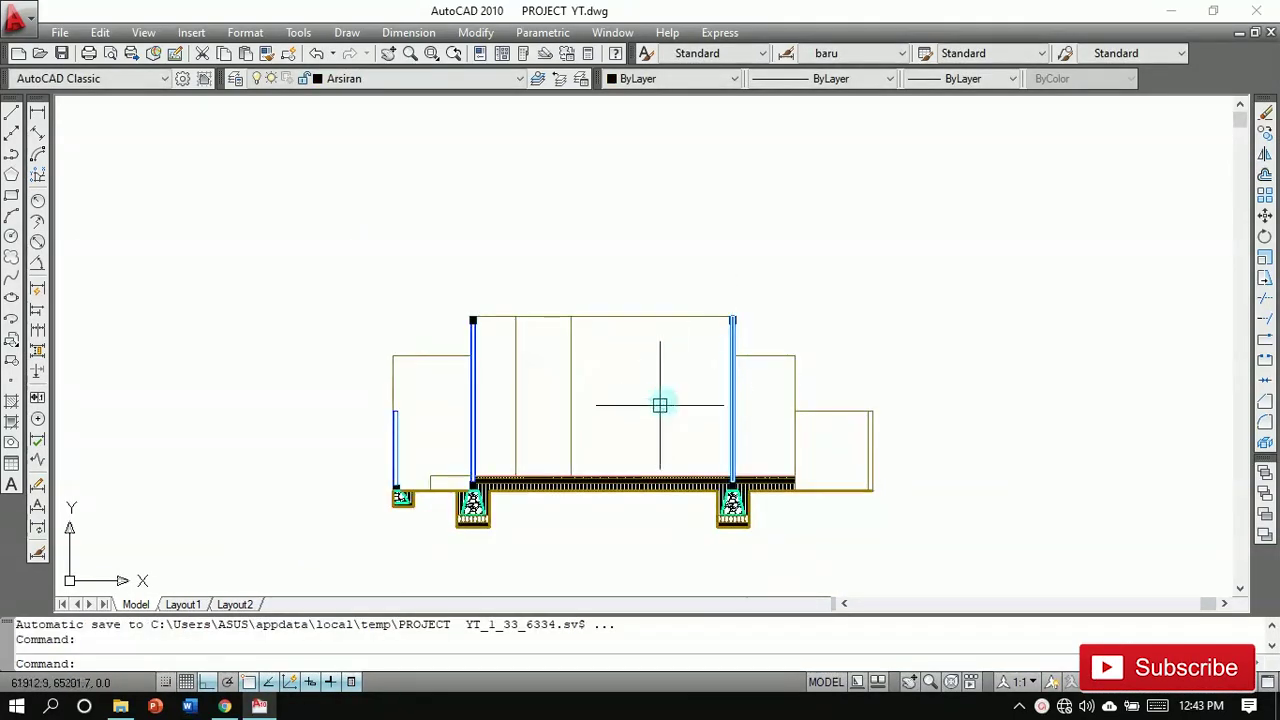
Step: Examine the door positions in the floor plan around the bedrooms, kitchen, WC and living room
{"action": "scroll", "coordinate": [640, 422], "scroll_direction": "down", "scroll_amount": 2}
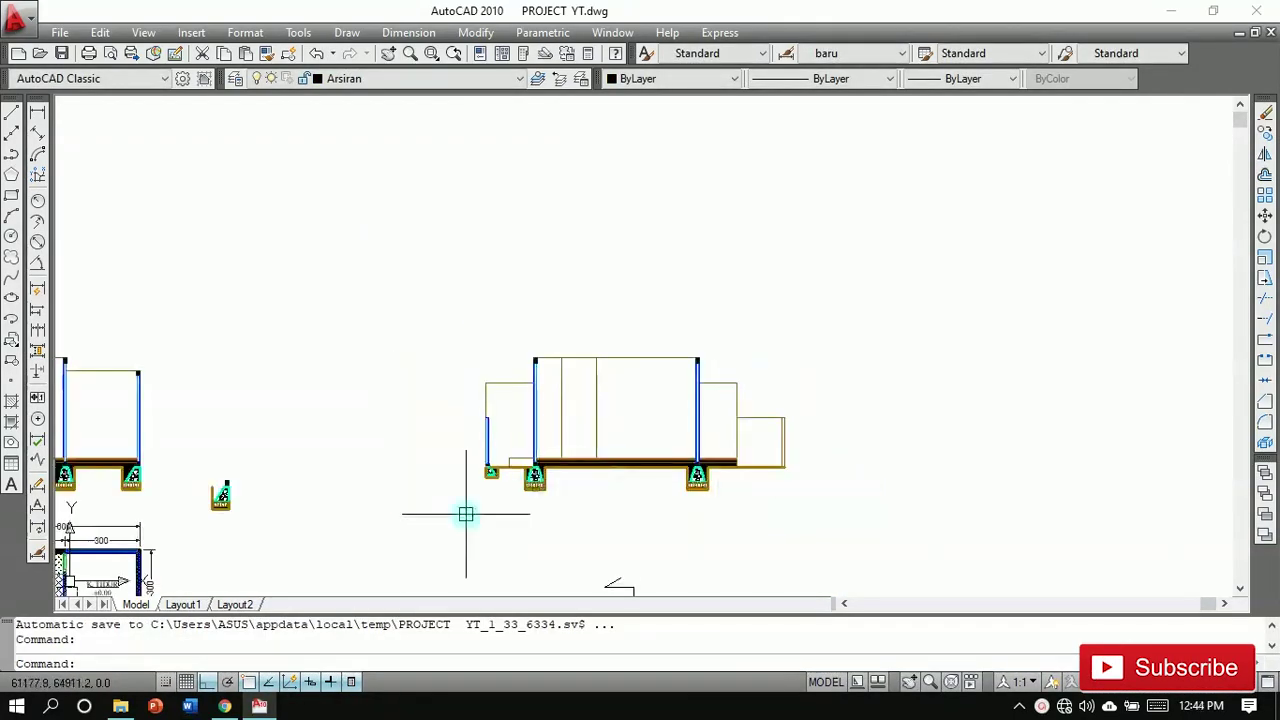
{"action": "scroll", "coordinate": [392, 500], "scroll_direction": "down", "scroll_amount": 2}
{"action": "scroll", "coordinate": [165, 560], "scroll_direction": "up", "scroll_amount": 1}
{"action": "middle_click_drag", "start_coordinate": [165, 560], "coordinate": [256, 525]}
{"action": "scroll", "coordinate": [262, 583], "scroll_direction": "up", "scroll_amount": 5}
{"action": "middle_click_drag", "start_coordinate": [262, 583], "coordinate": [393, 407]}
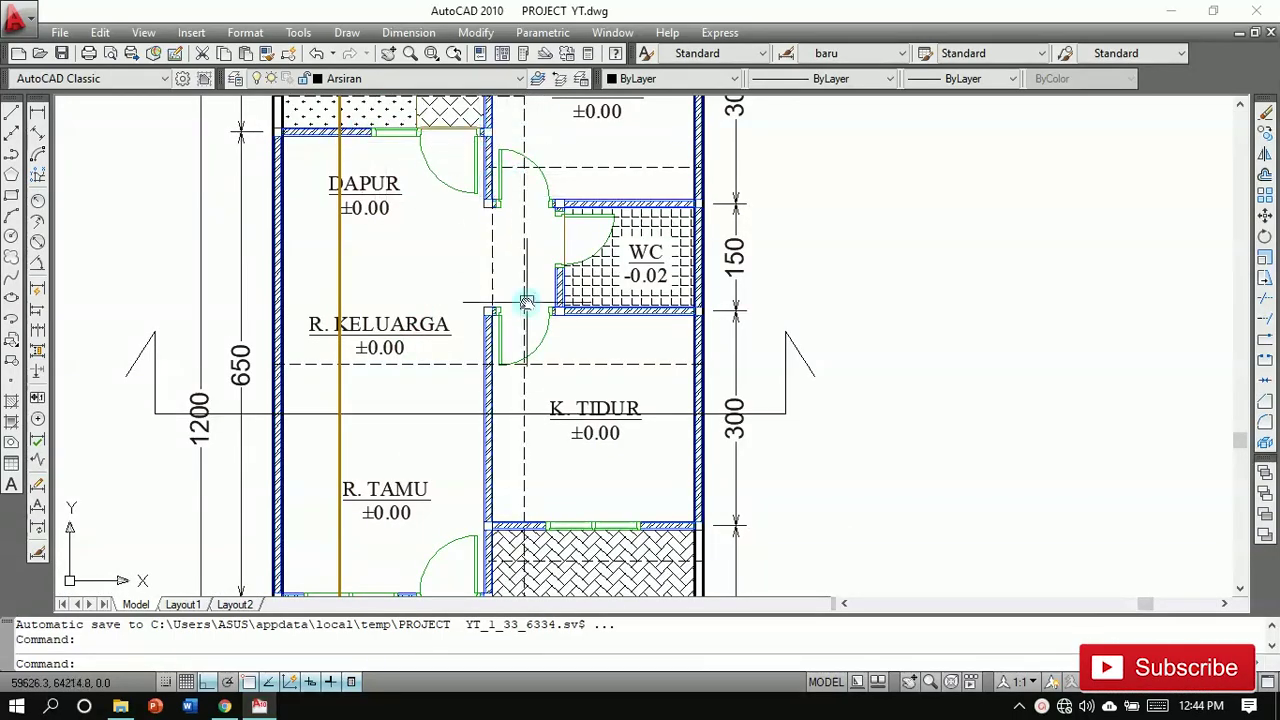
{"action": "scroll", "coordinate": [568, 353], "scroll_direction": "down", "scroll_amount": 2}
{"action": "scroll", "coordinate": [700, 129], "scroll_direction": "down", "scroll_amount": 3}
{"action": "scroll", "coordinate": [714, 163], "scroll_direction": "up", "scroll_amount": 4}
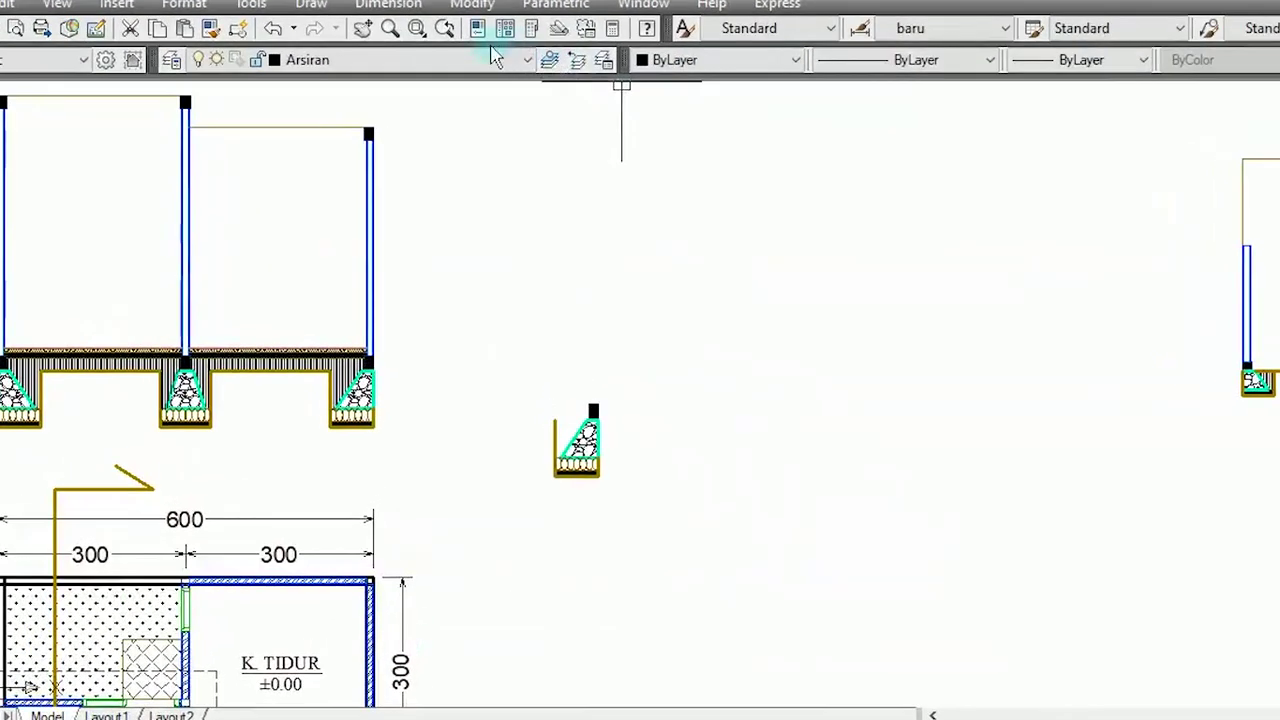
Step: Make the Pintu layer current and draw an 80 by 190 door rectangle in the empty space between the two sections
{"action": "left_click", "coordinate": [492, 60]}
{"action": "left_click", "coordinate": [346, 344]}
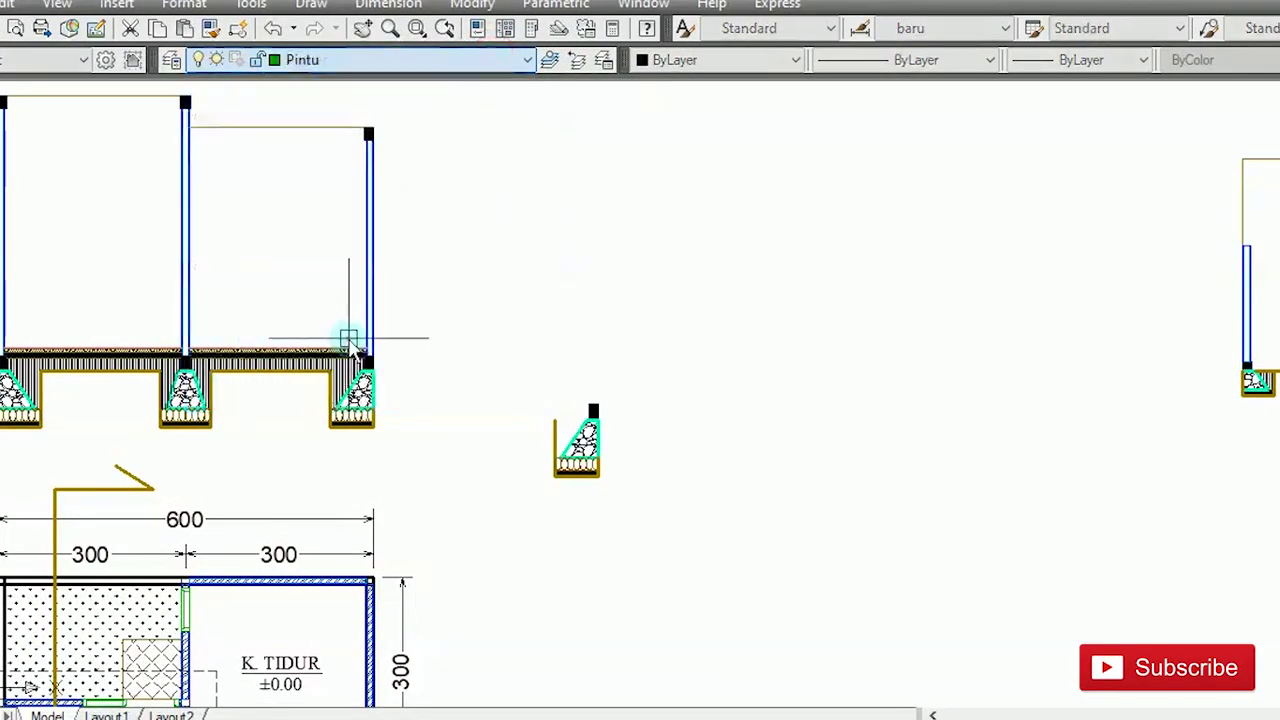
{"action": "type", "text": "rec"}
{"action": "key", "text": "Return"}
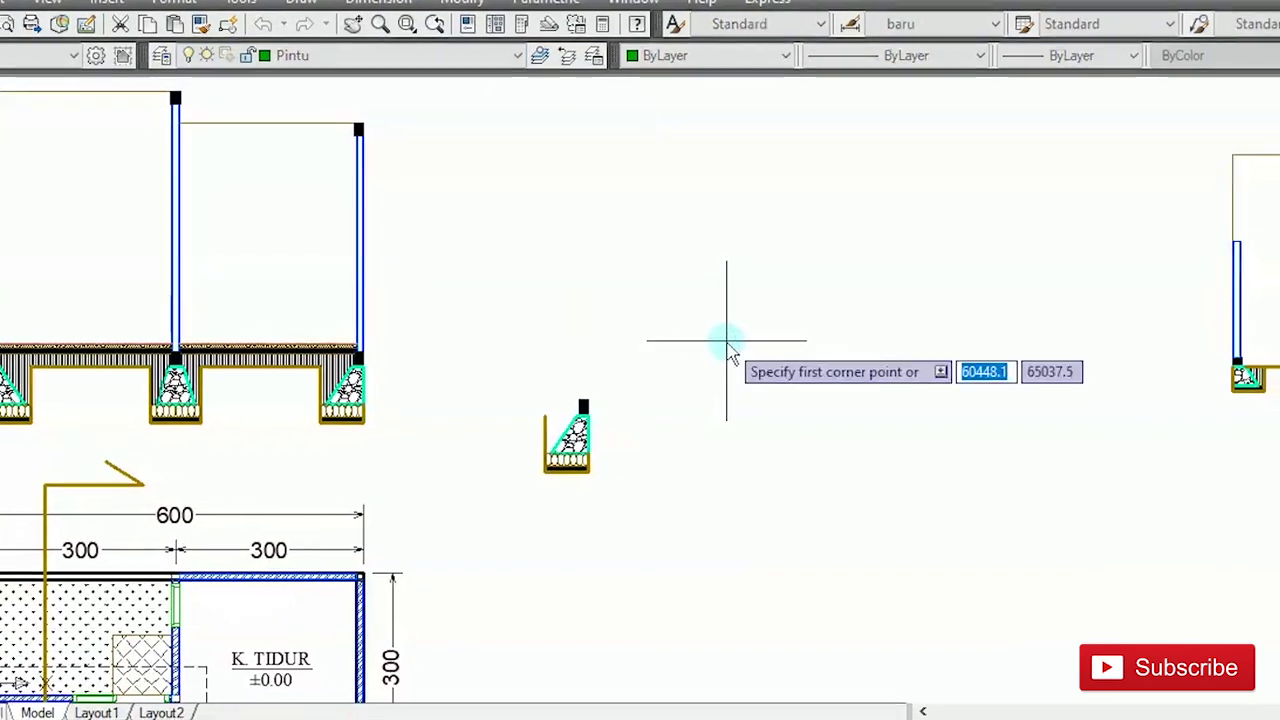
{"action": "left_click", "coordinate": [708, 364]}
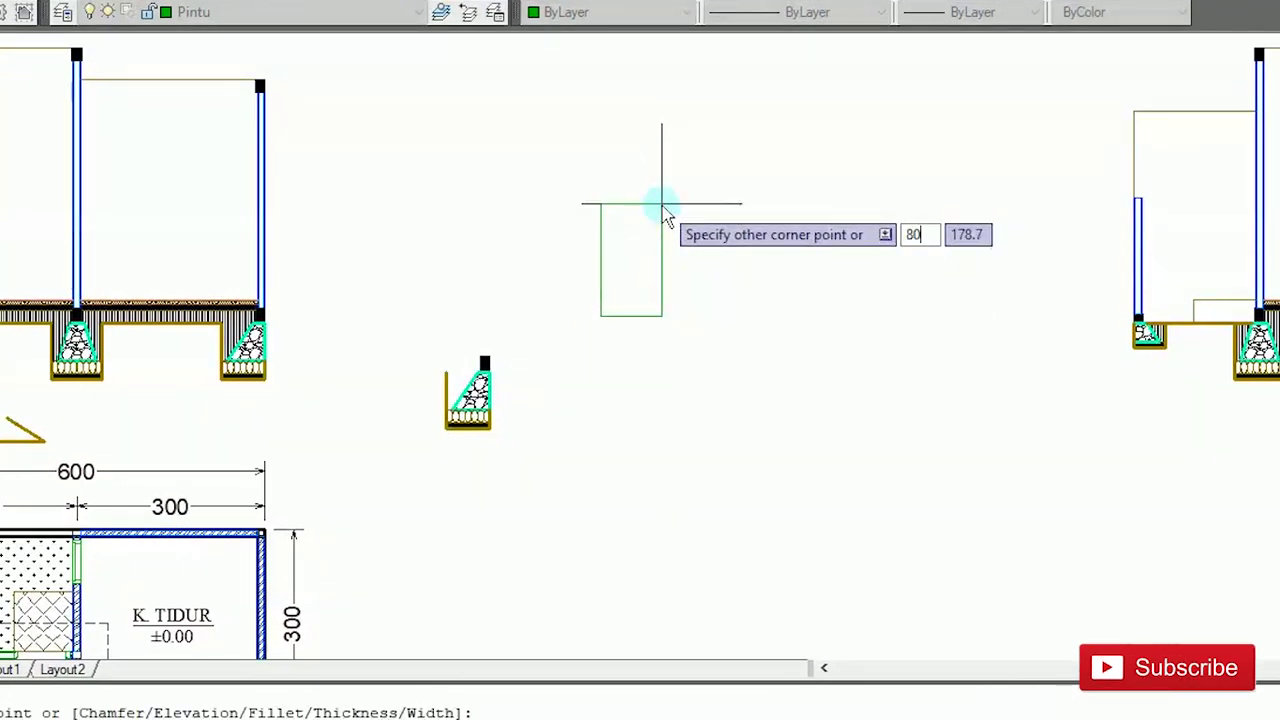
{"action": "key", "text": "Tab"}
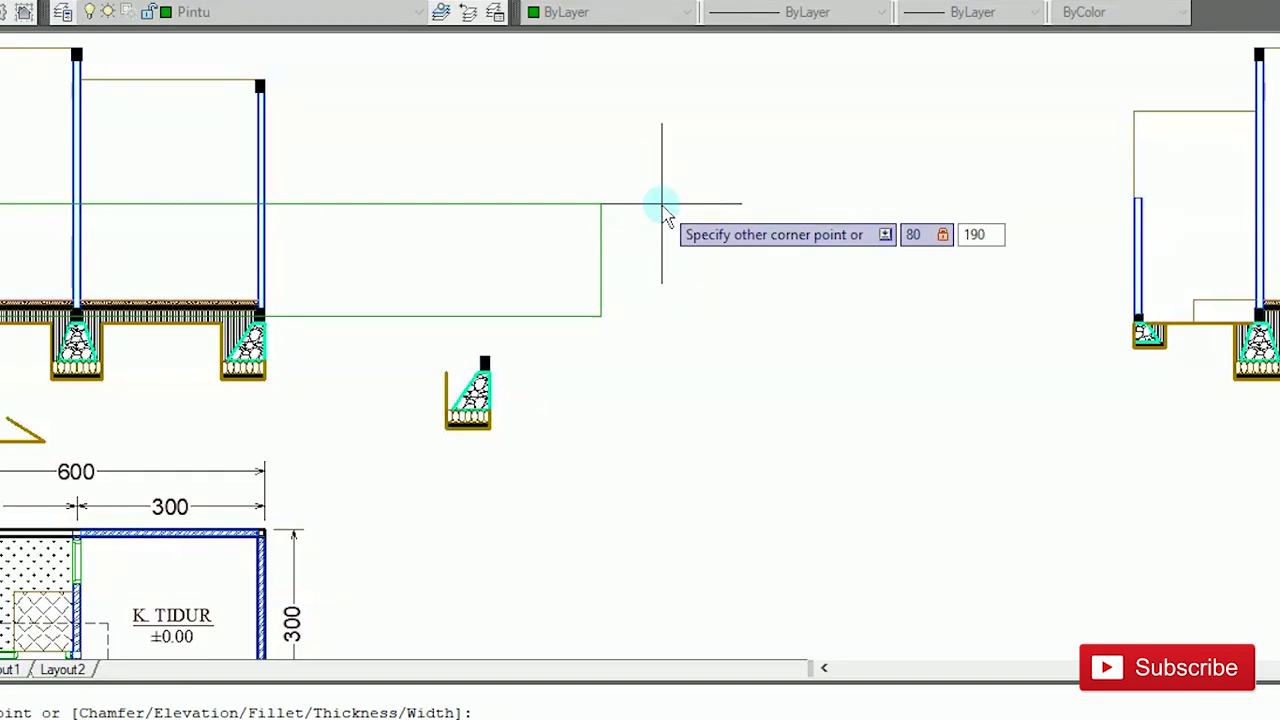
{"action": "type", "text": "190"}
{"action": "key", "text": "Return"}
{"action": "scroll", "coordinate": [668, 209], "scroll_direction": "up", "scroll_amount": 2}
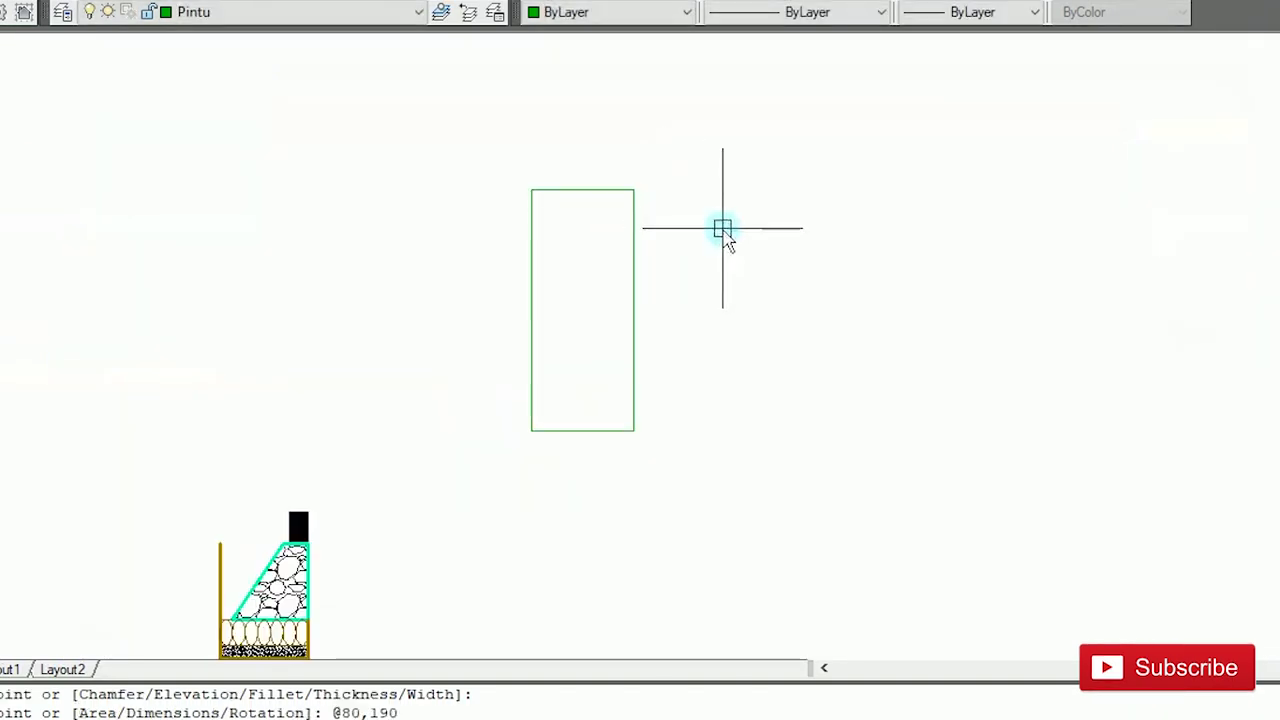
Step: Offset the 80 by 190 door rectangle outward by 4.5 to form its frame
{"action": "type", "text": "o"}
{"action": "key", "text": "Return"}
{"action": "key", "text": "Return"}
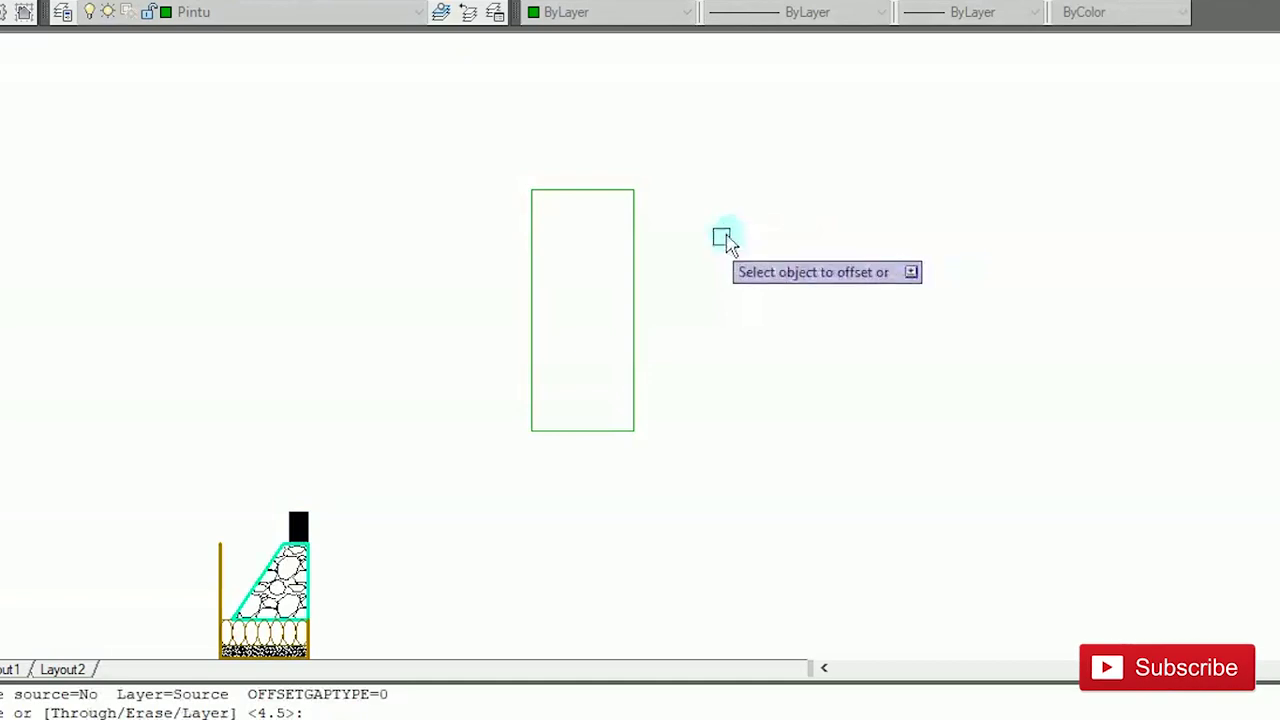
{"action": "left_click", "coordinate": [629, 267]}
{"action": "left_click", "coordinate": [737, 258]}
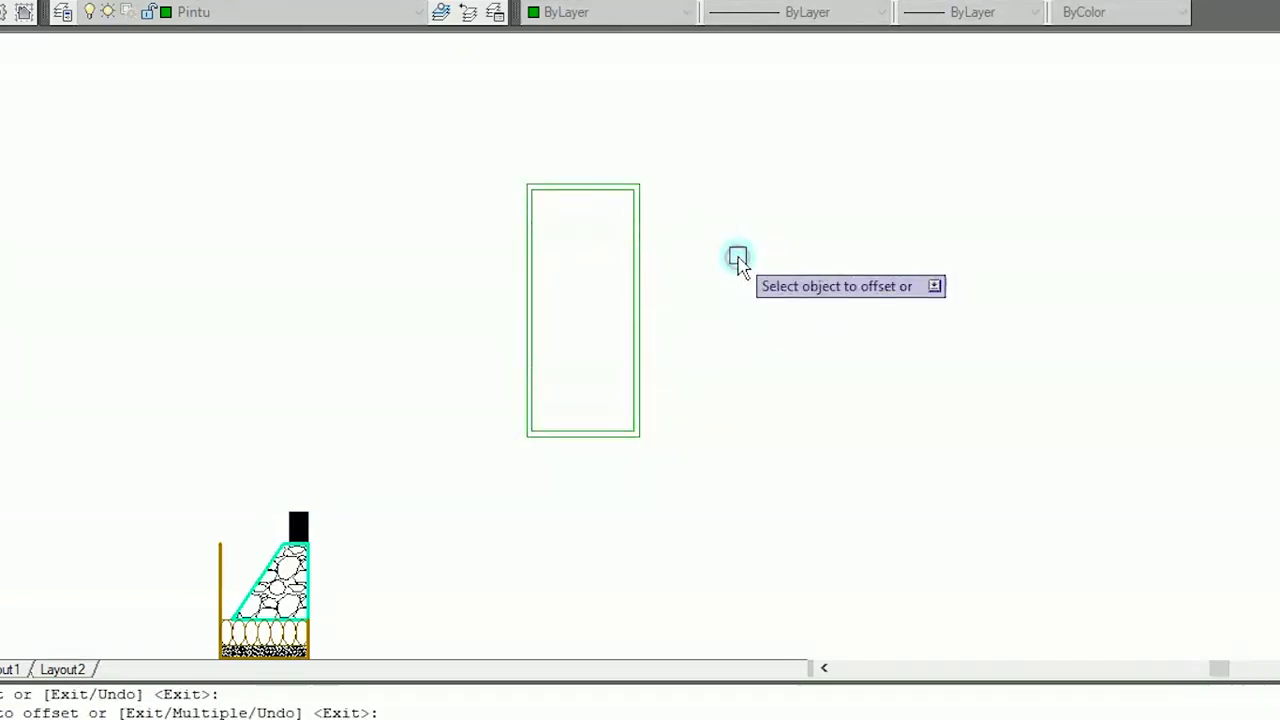
{"action": "key", "text": "Escape"}
Step: Draw a 70 by 190 rectangle for the narrower door beside the first door
{"action": "type", "text": "rec"}
{"action": "key", "text": "Return"}
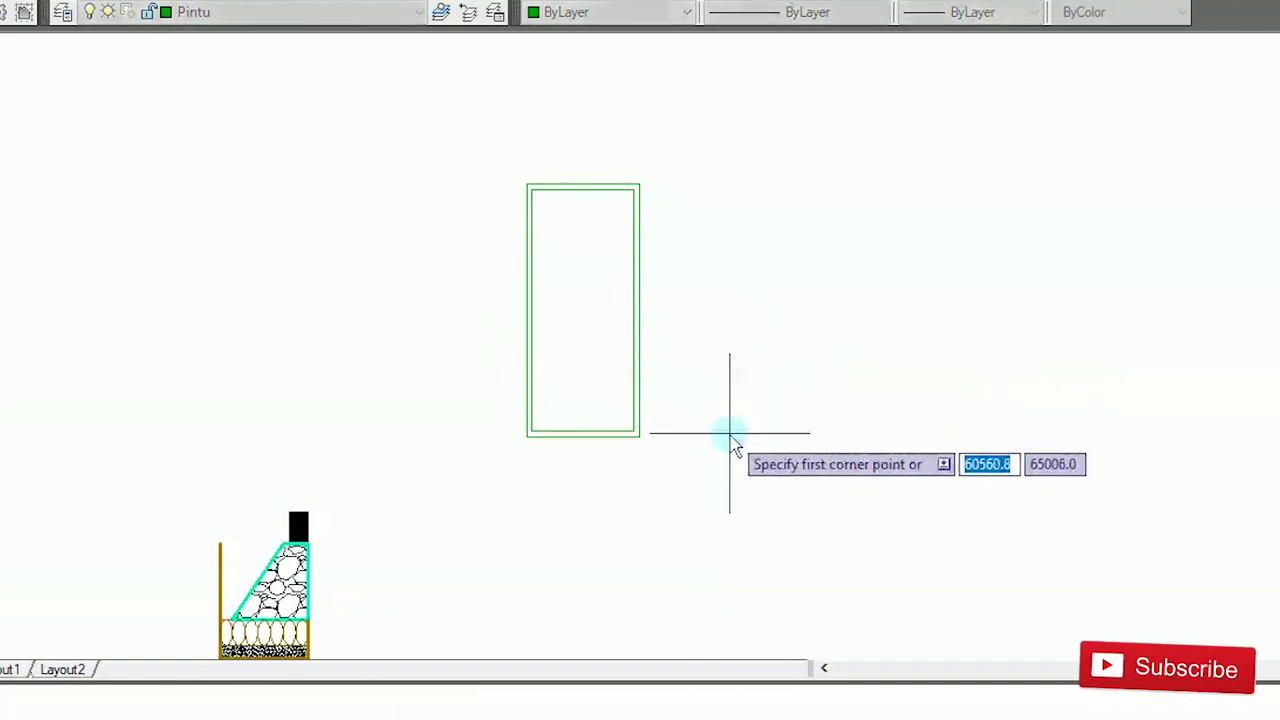
{"action": "left_click", "coordinate": [729, 433]}
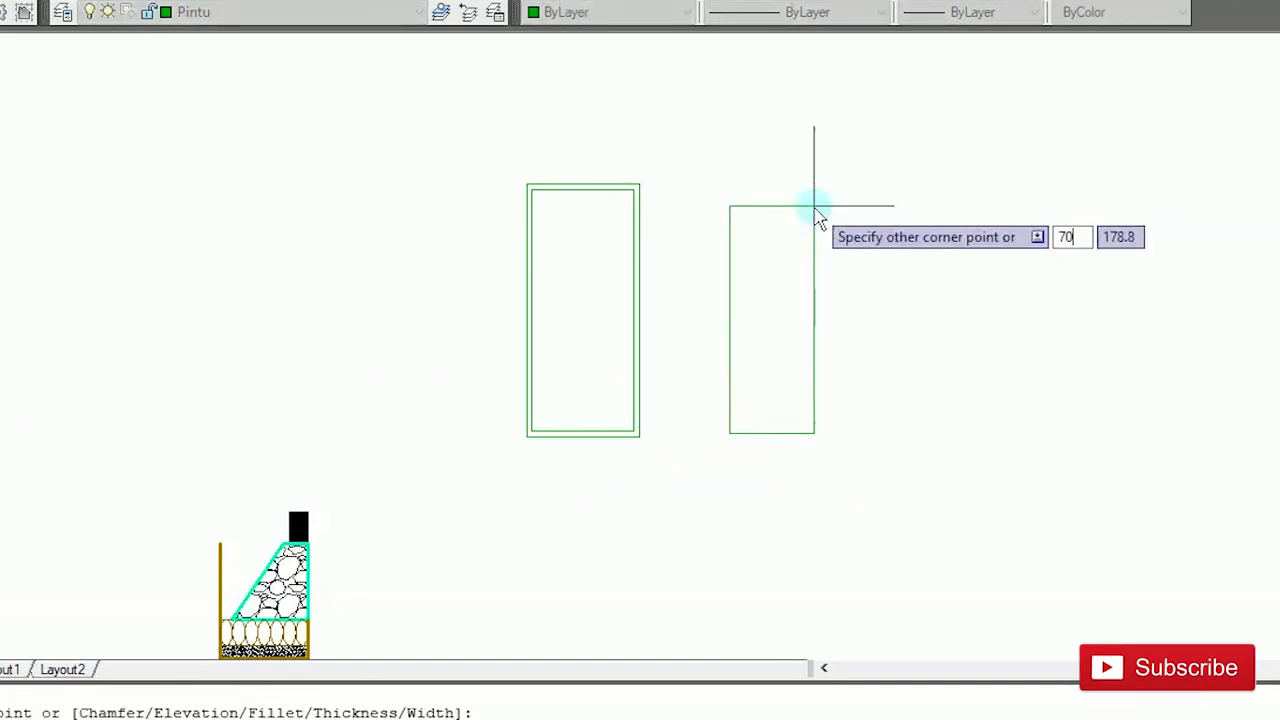
{"action": "type", "text": "70"}
{"action": "key", "text": "Tab"}
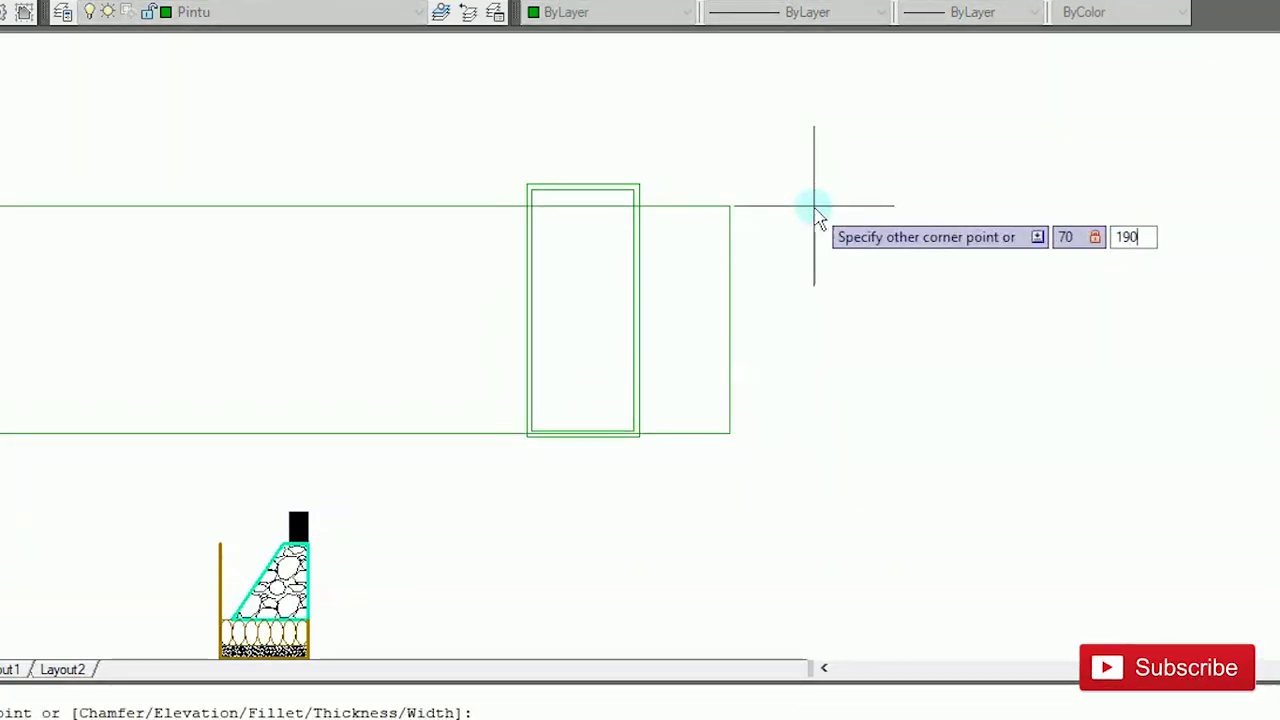
{"action": "key", "text": "Return"}
Step: Offset the 70 by 190 door rectangle outward by 4.5 to form its frame
{"action": "type", "text": "o"}
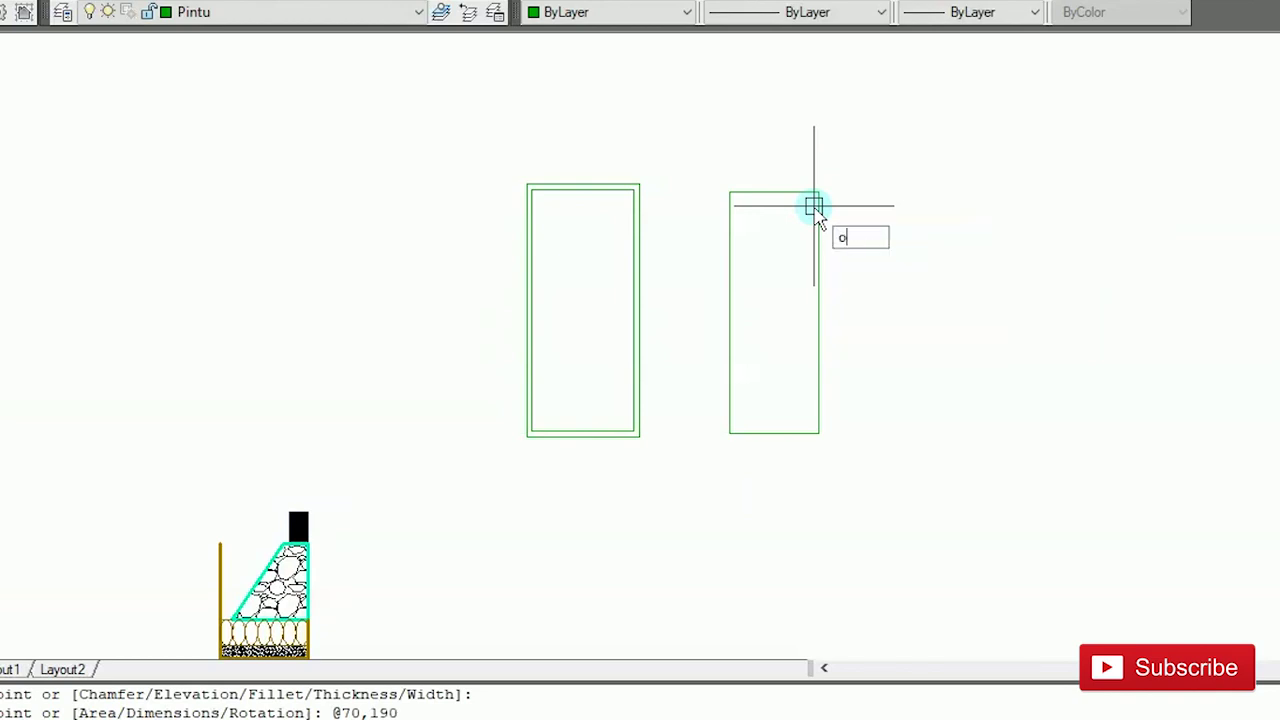
{"action": "key", "text": "Return"}
{"action": "key", "text": "Return"}
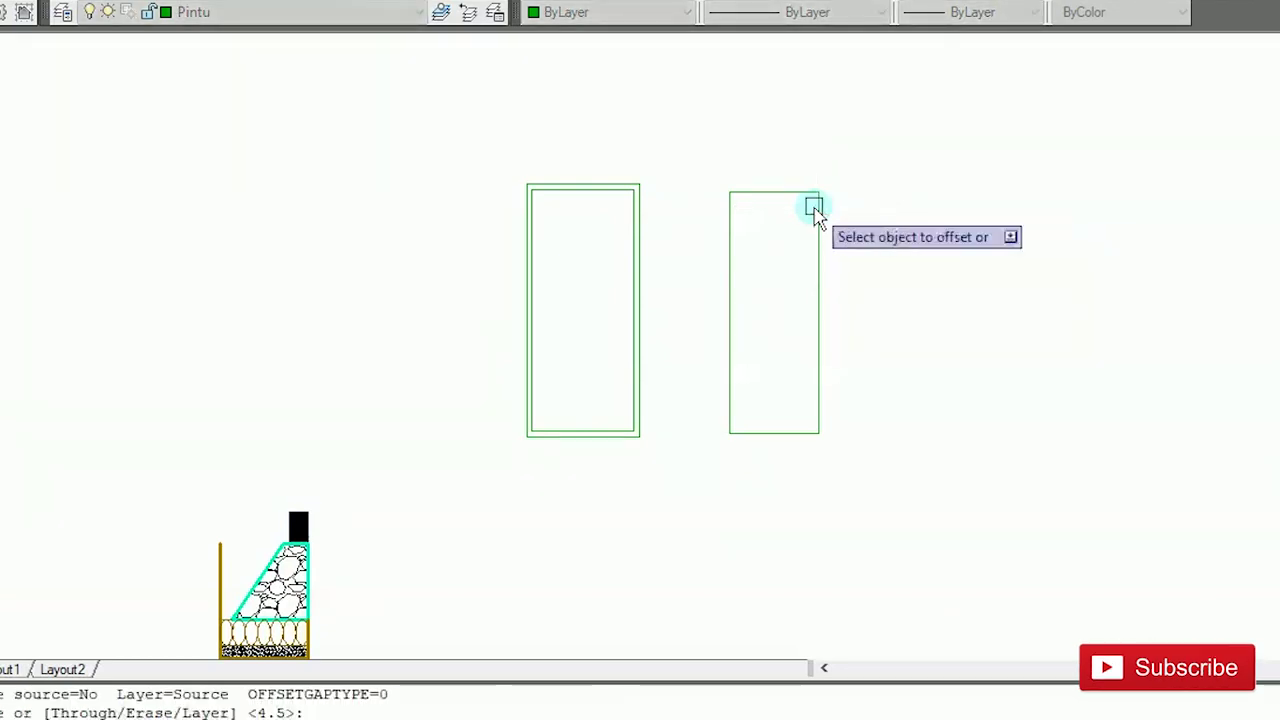
{"action": "left_click", "coordinate": [818, 212]}
{"action": "left_click", "coordinate": [927, 233]}
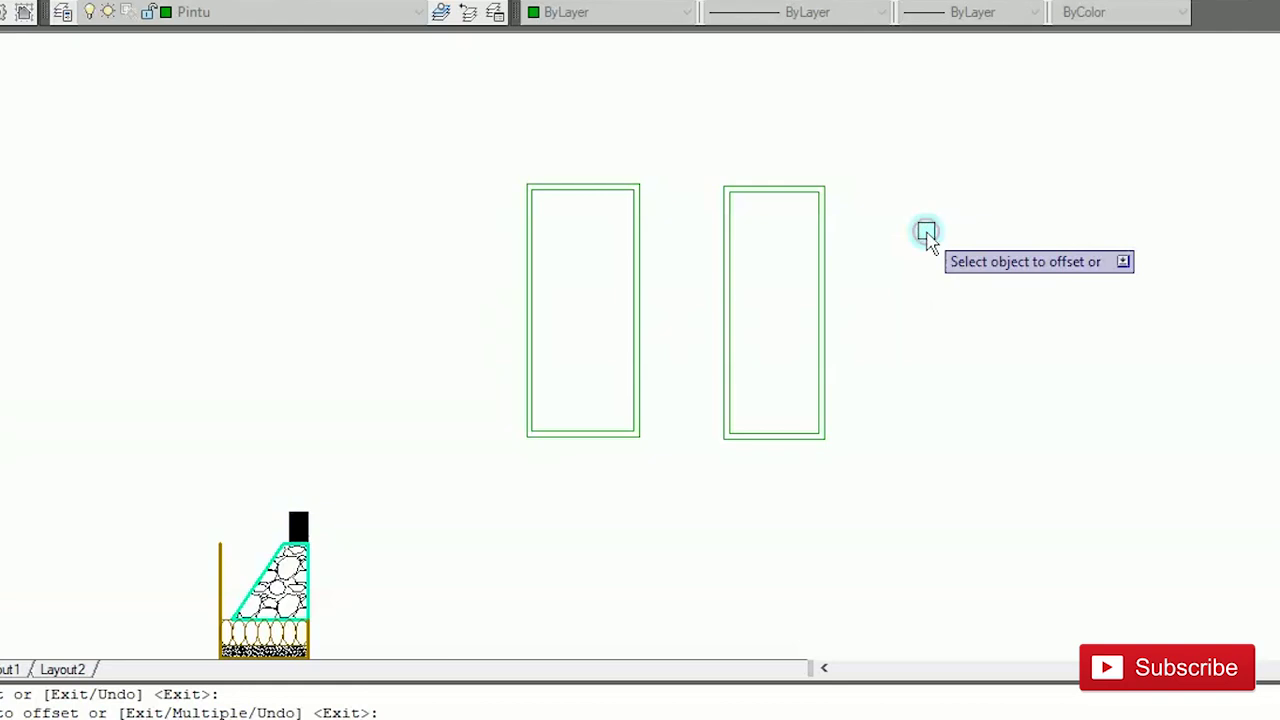
{"action": "key", "text": "Escape"}
Step: Draw a small circle for the door handle, centred halfway up the wider door's inner rectangle edge
{"action": "type", "text": "c"}
{"action": "key", "text": "Return"}
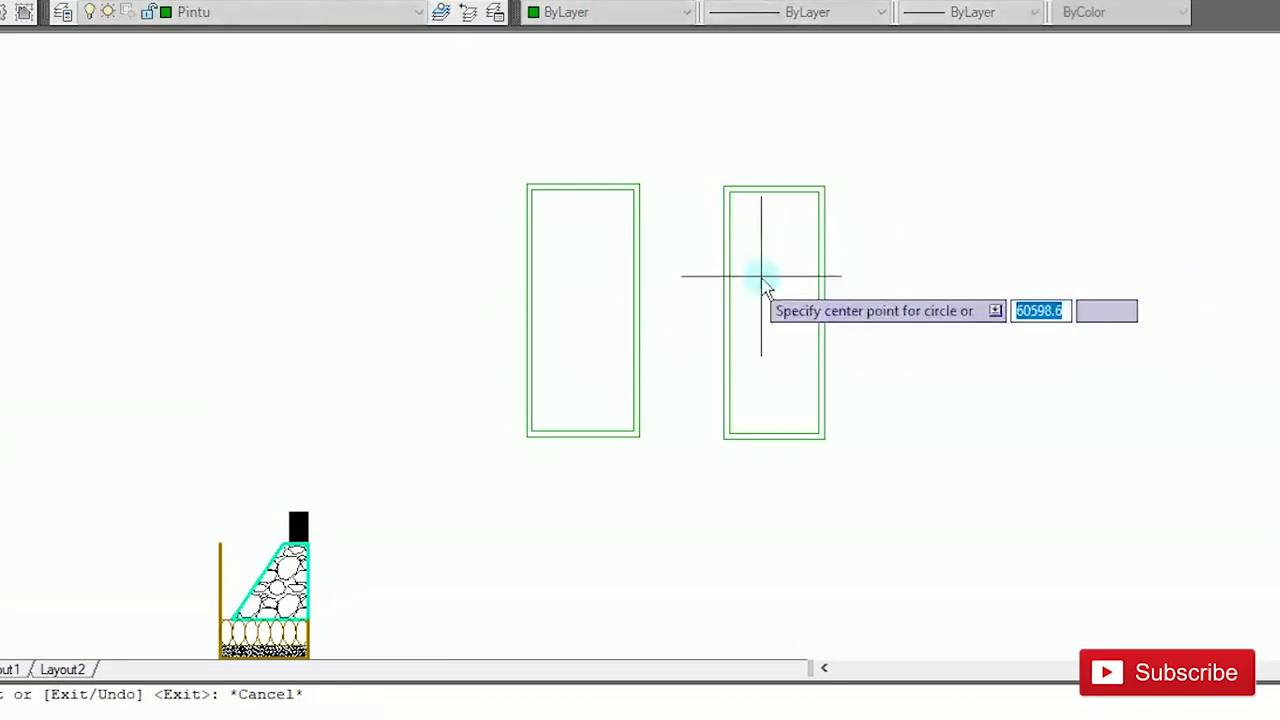
{"action": "left_click", "coordinate": [530, 309]}
{"action": "left_click", "coordinate": [522, 309]}
Step: Move the handle circle 8 units horizontally into the wider door's leaf
{"action": "scroll", "coordinate": [560, 315], "scroll_direction": "up", "scroll_amount": 2}
{"action": "type", "text": "m"}
{"action": "key", "text": "Return"}
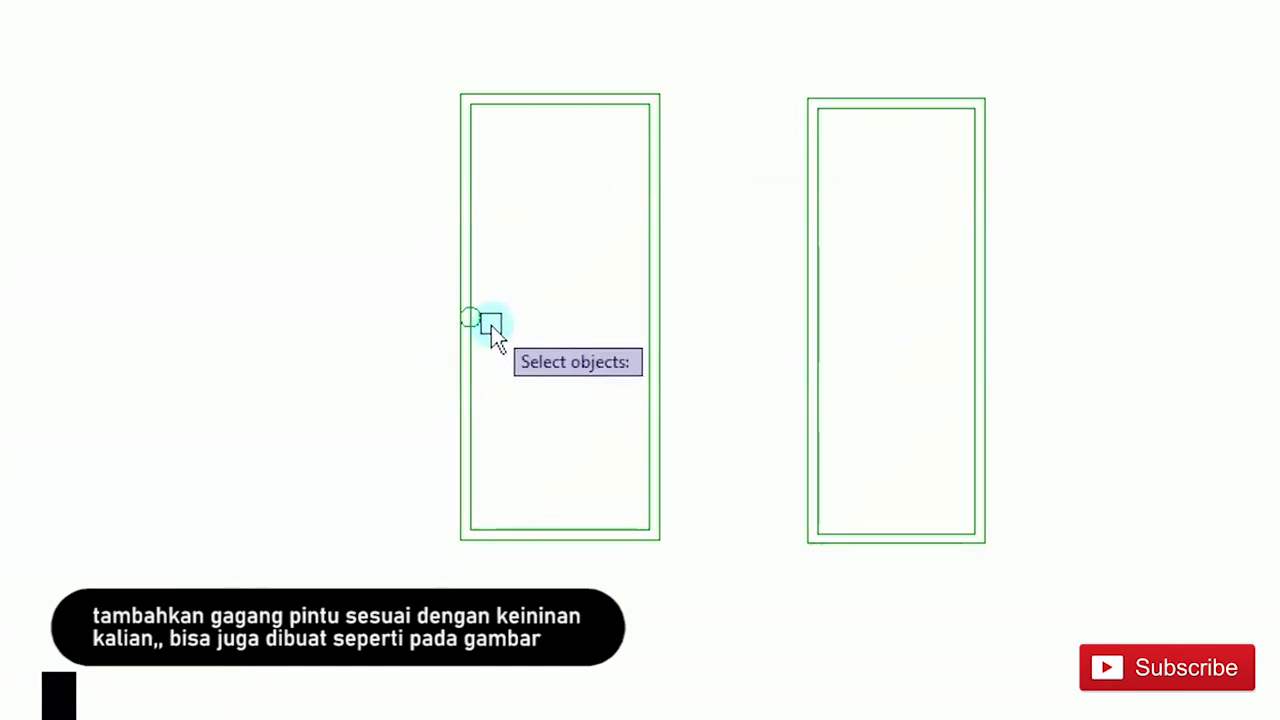
{"action": "left_click", "coordinate": [480, 320]}
{"action": "key", "text": "Return"}
{"action": "left_click", "coordinate": [515, 377]}
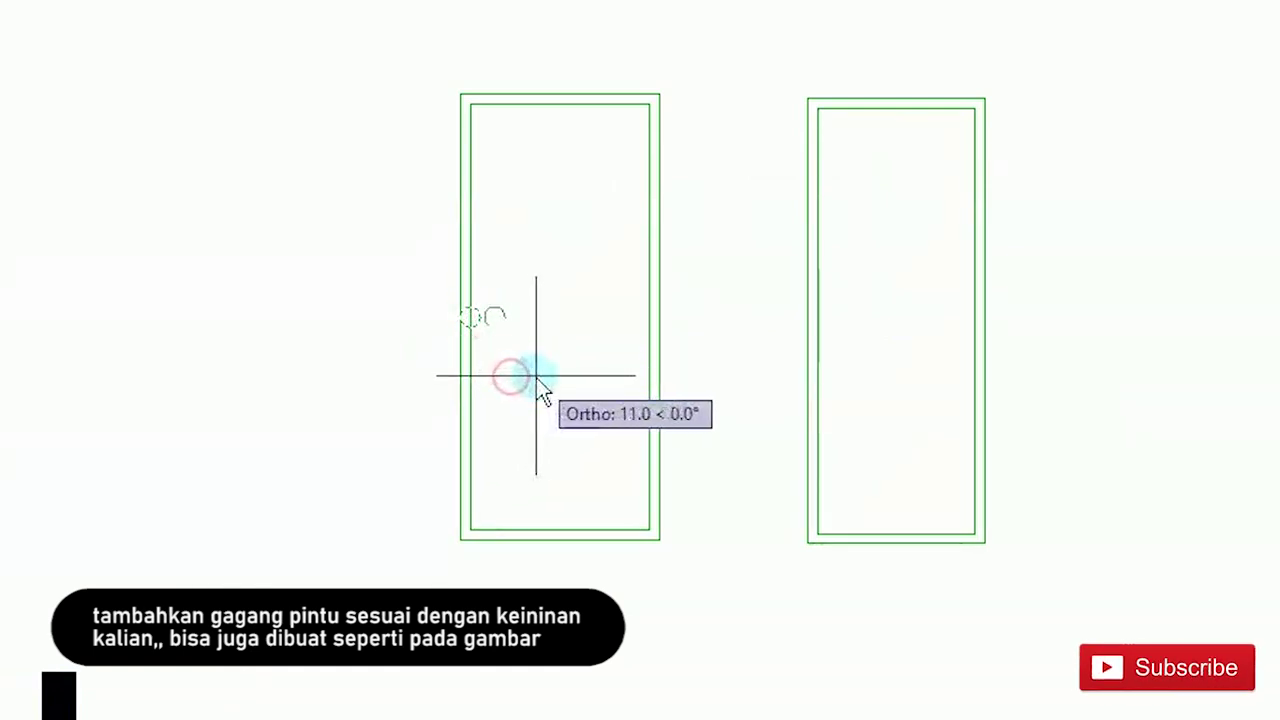
{"action": "type", "text": "8"}
{"action": "key", "text": "Return"}
Step: Copy the handle circle to the narrower door, using the frames' lower-left corners as reference points
{"action": "type", "text": "co"}
{"action": "key", "text": "Return"}
{"action": "left_click", "coordinate": [500, 330]}
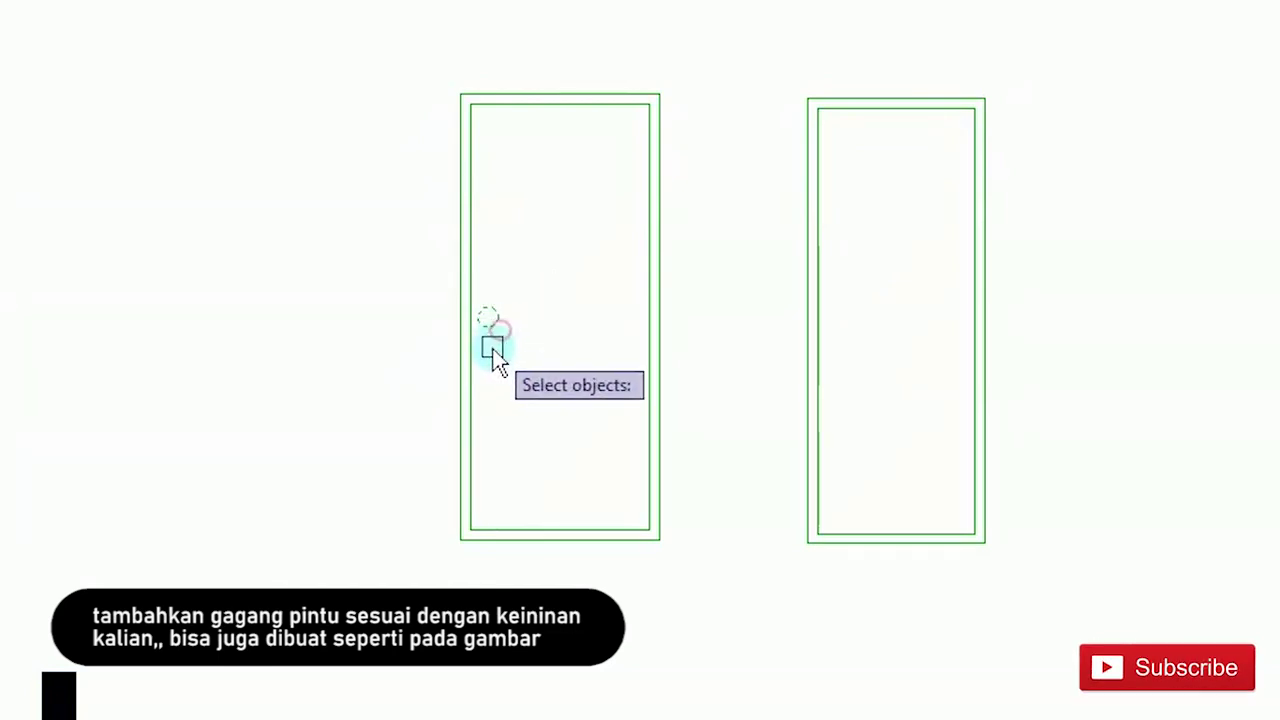
{"action": "key", "text": "Return"}
{"action": "left_click", "coordinate": [460, 540]}
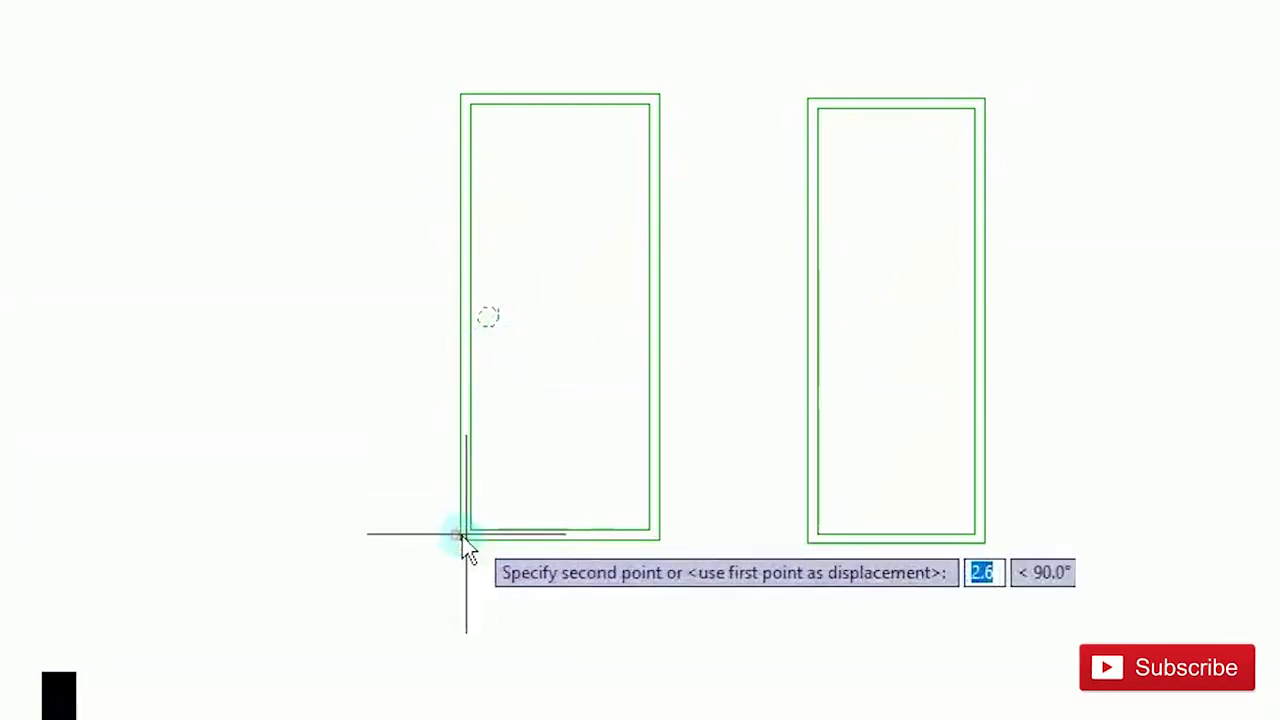
{"action": "left_click", "coordinate": [800, 547]}
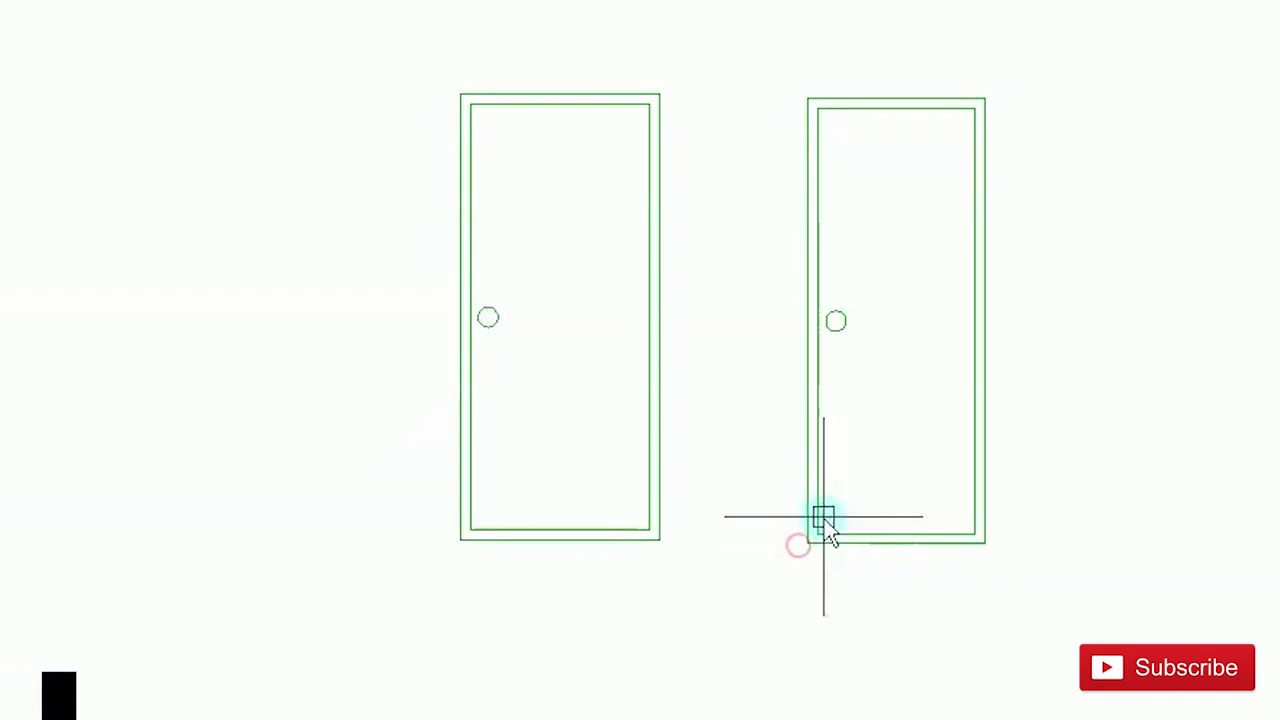
{"action": "key", "text": "Escape"}
{"action": "key", "text": "Escape"}
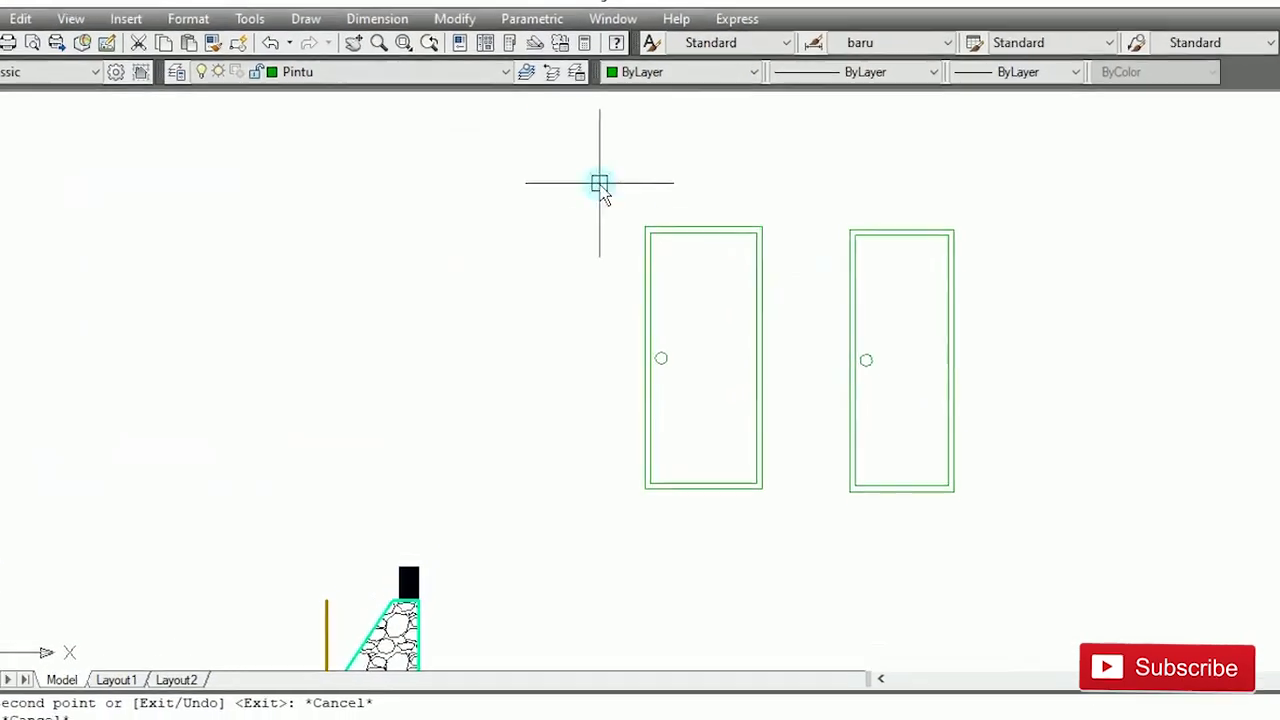
Step: Make the Jendela layer current and draw a 60 by 110 window rectangle beside the wider door
{"action": "left_click", "coordinate": [398, 70]}
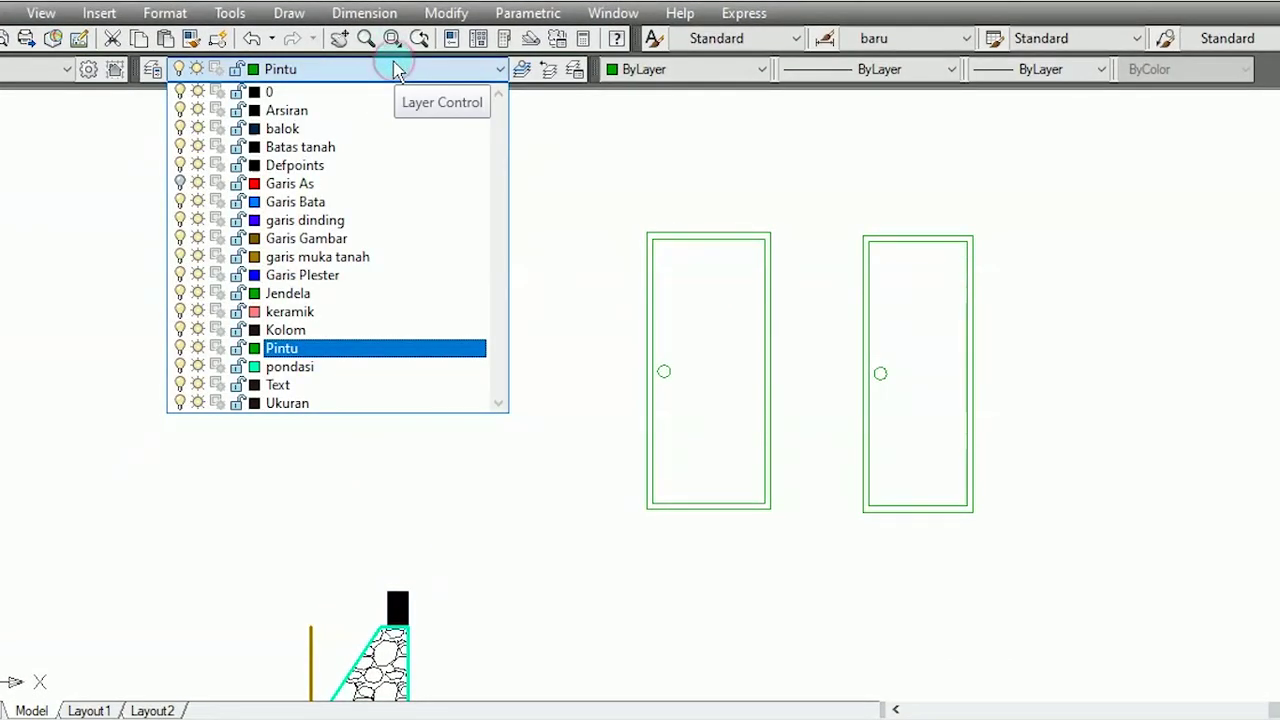
{"action": "left_click", "coordinate": [377, 293]}
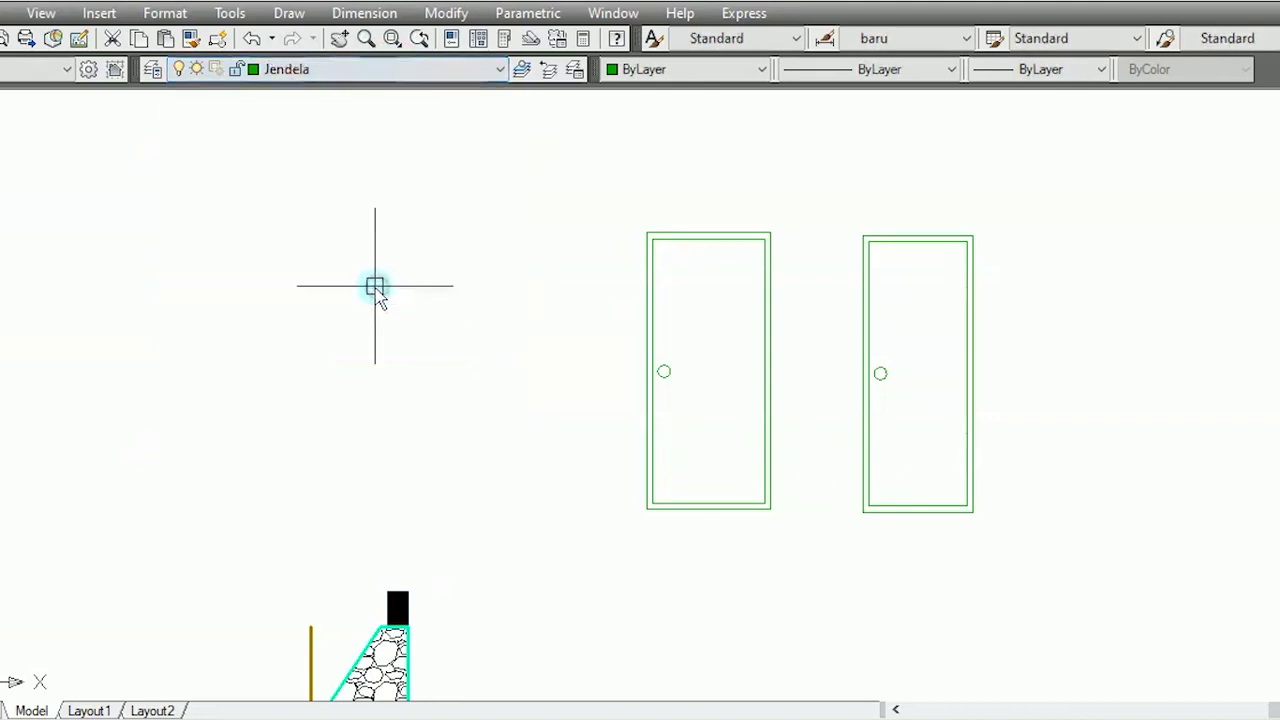
{"action": "type", "text": "rec"}
{"action": "key", "text": "Return"}
{"action": "left_click", "coordinate": [444, 410]}
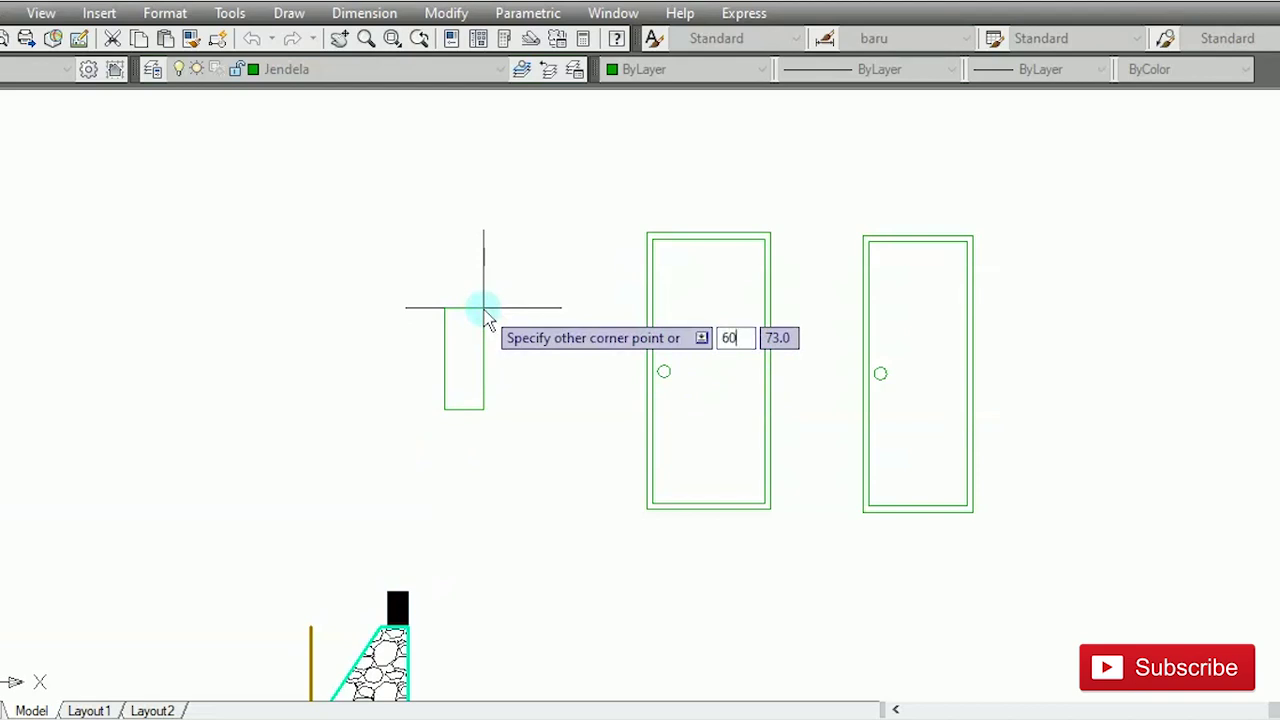
{"action": "type", "text": "60"}
{"action": "key", "text": "Tab"}
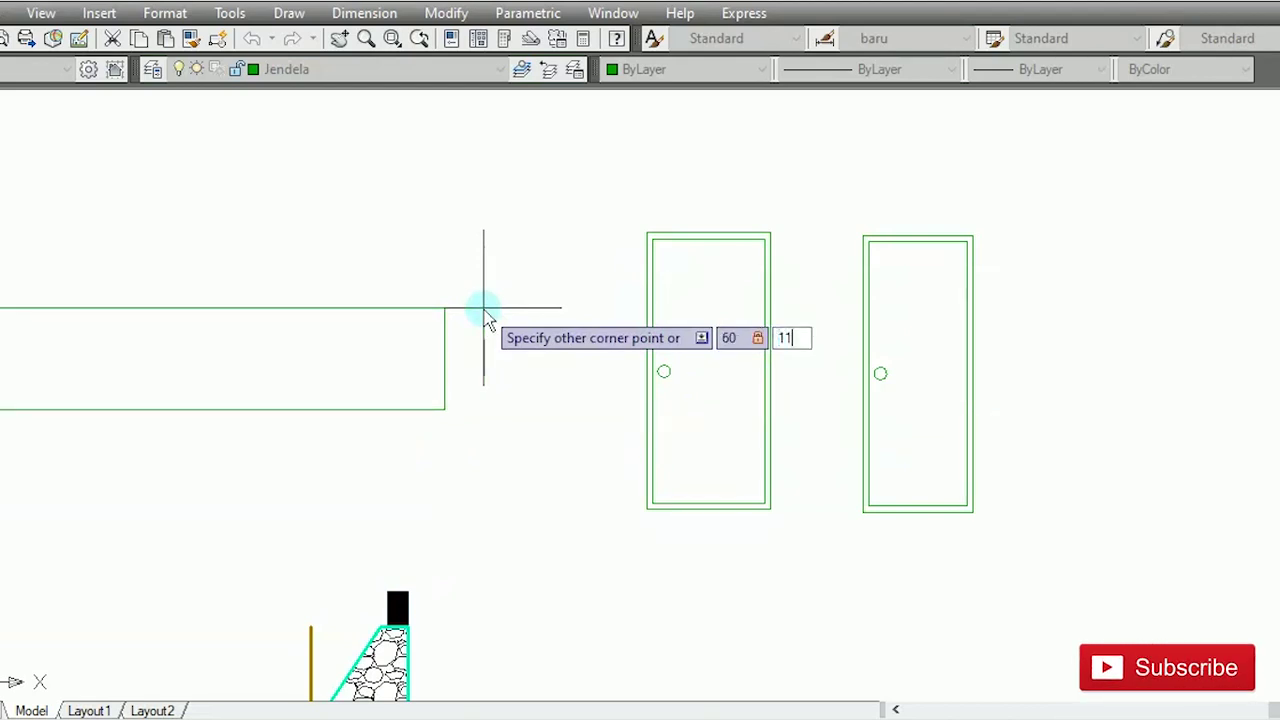
{"action": "key", "text": "Return"}
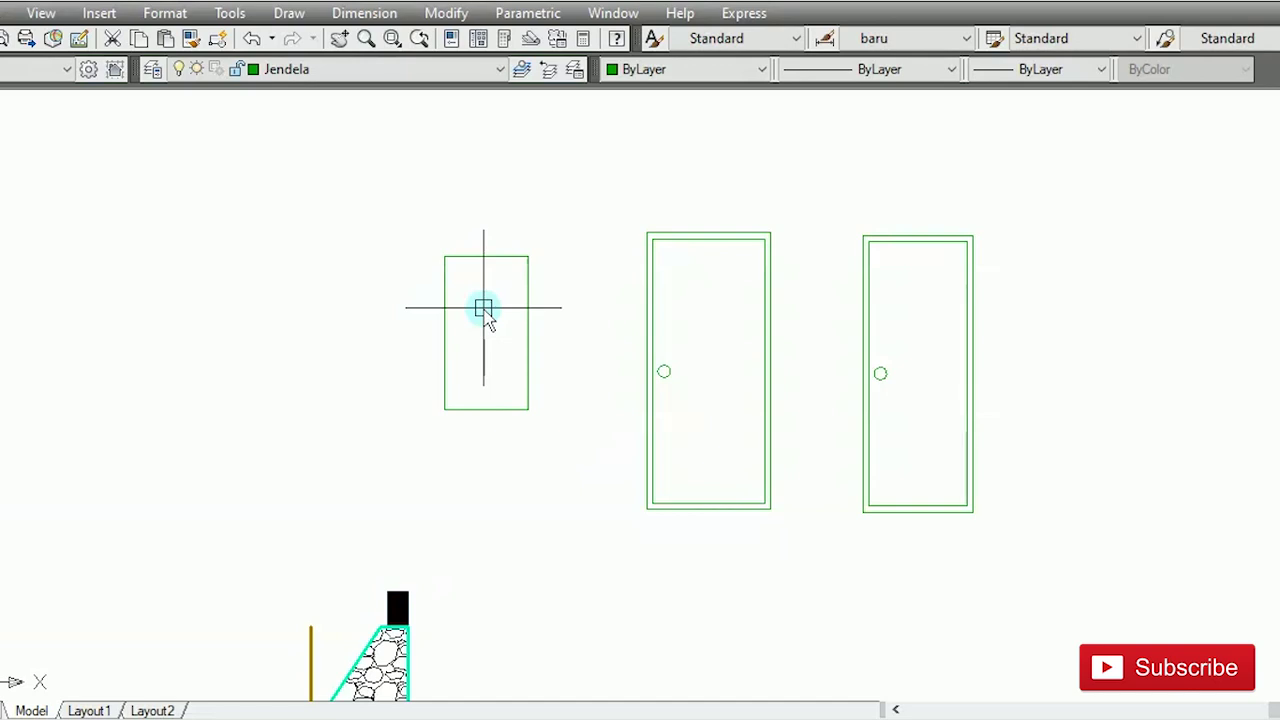
Step: Offset the 60 by 110 window rectangle outward by 4.5 to form its frame
{"action": "type", "text": "o"}
{"action": "key", "text": "Return"}
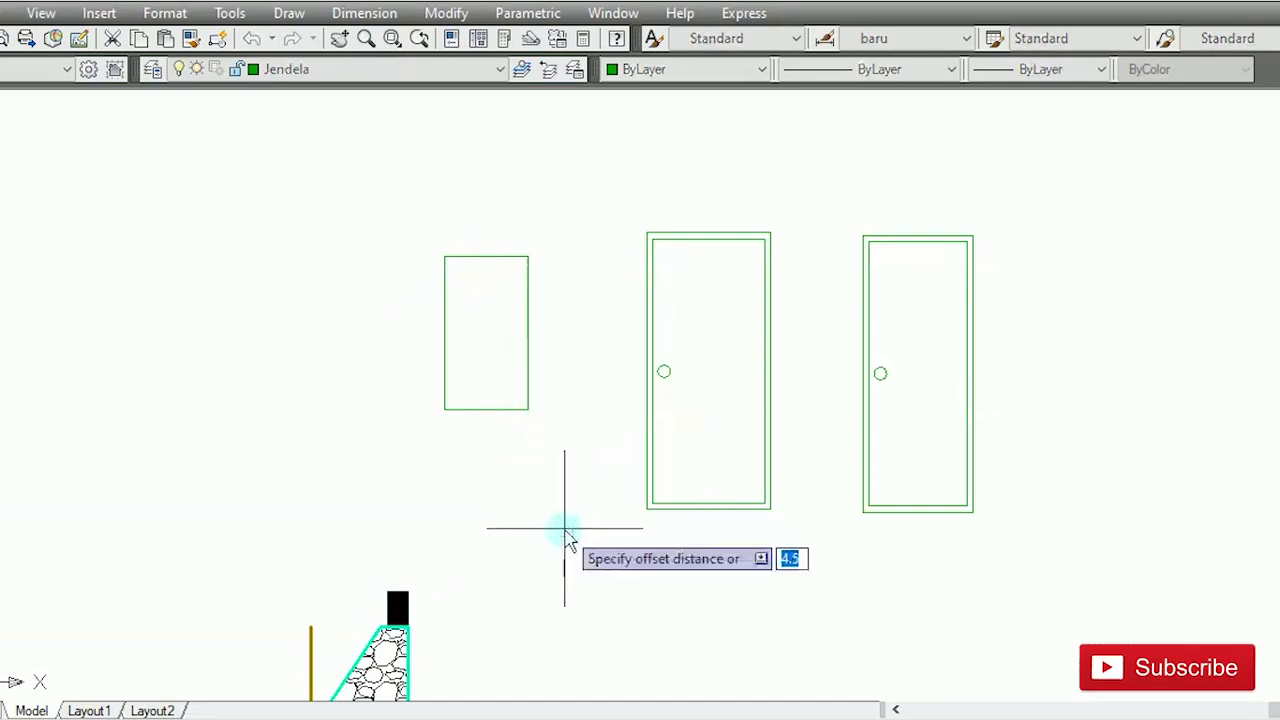
{"action": "key", "text": "Return"}
{"action": "left_click", "coordinate": [528, 340]}
{"action": "left_click", "coordinate": [563, 336]}
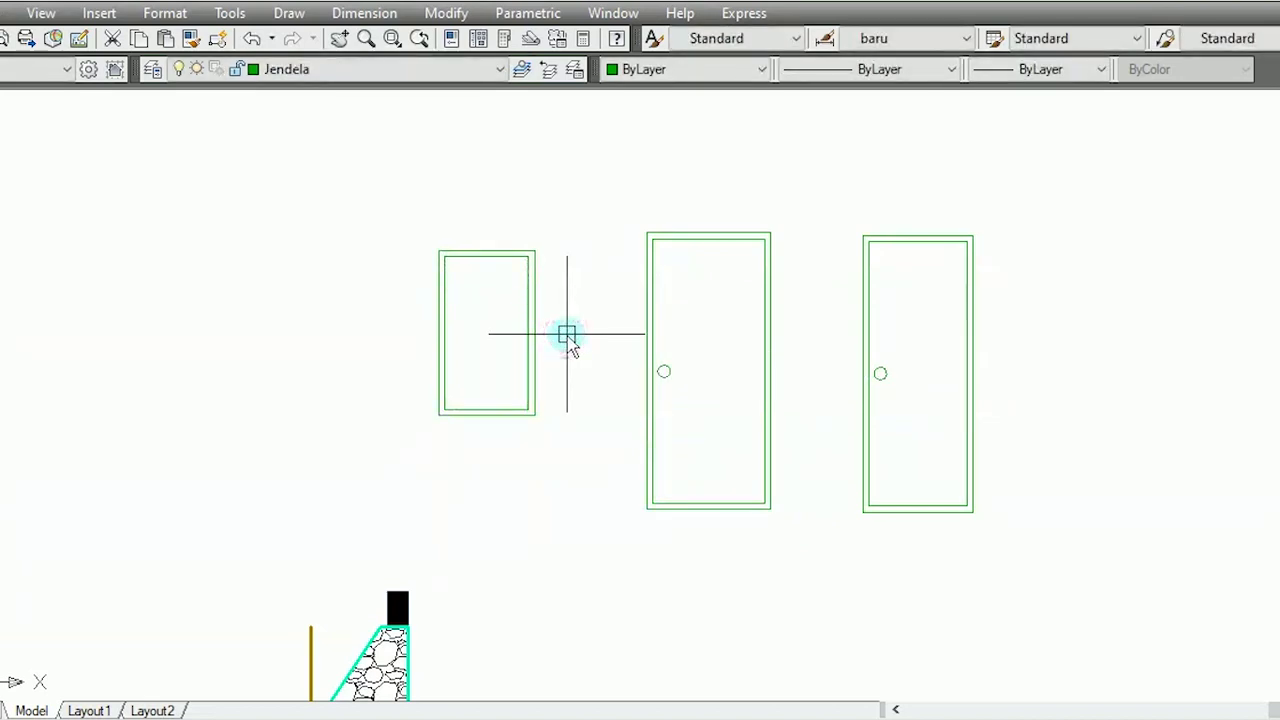
Step: Offset the 60 by 110 window rectangle inward by 8 to outline the glass pane
{"action": "key", "text": "Return"}
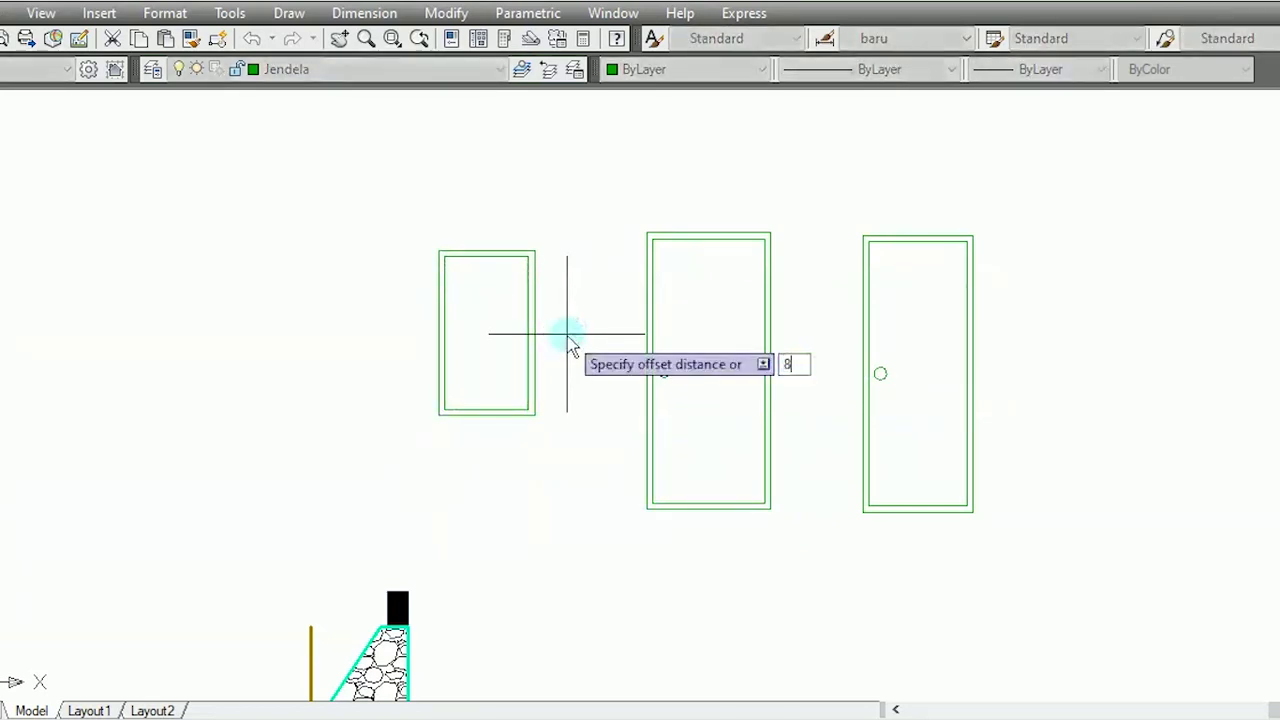
{"action": "scroll", "coordinate": [555, 340], "scroll_direction": "up", "scroll_amount": 5}
{"action": "left_click", "coordinate": [495, 323]}
{"action": "left_click", "coordinate": [442, 328]}
{"action": "key", "text": "Return"}
{"action": "scroll", "coordinate": [625, 342], "scroll_direction": "down", "scroll_amount": 4}
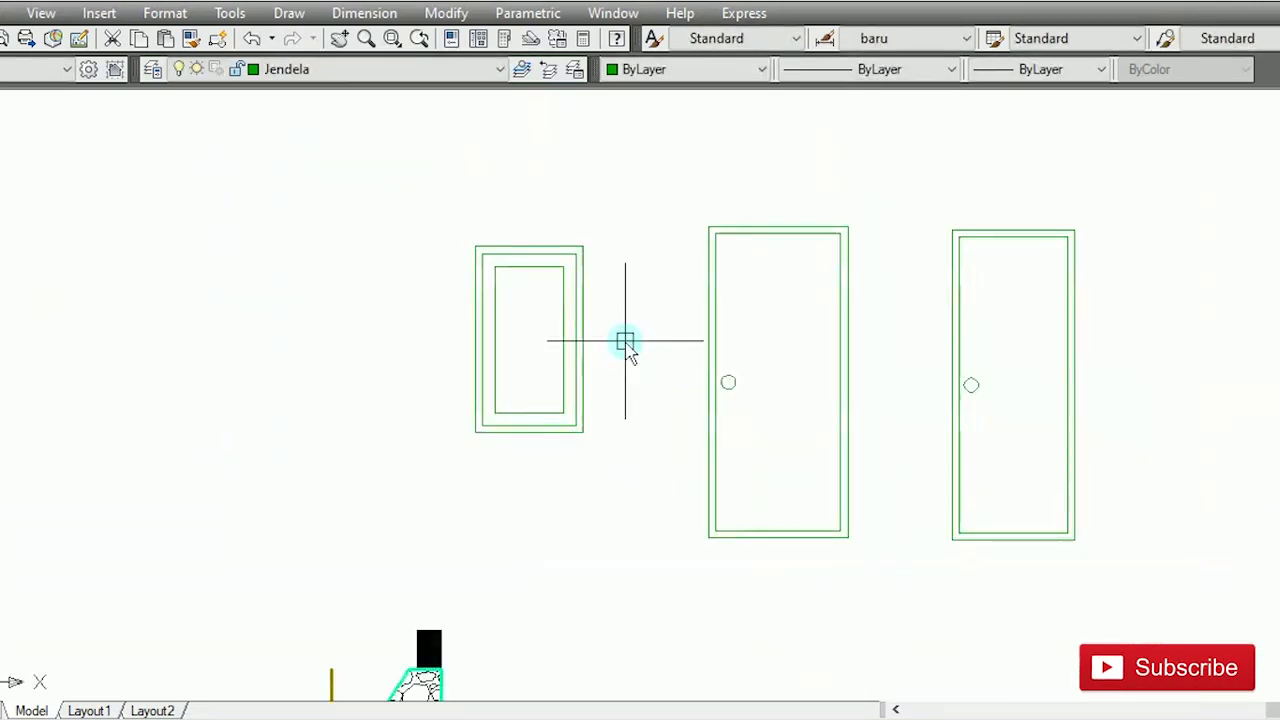
Step: Make the Arsiran layer current and set up a hatch with pattern ANSI34 at scale 50
{"action": "left_click", "coordinate": [403, 72]}
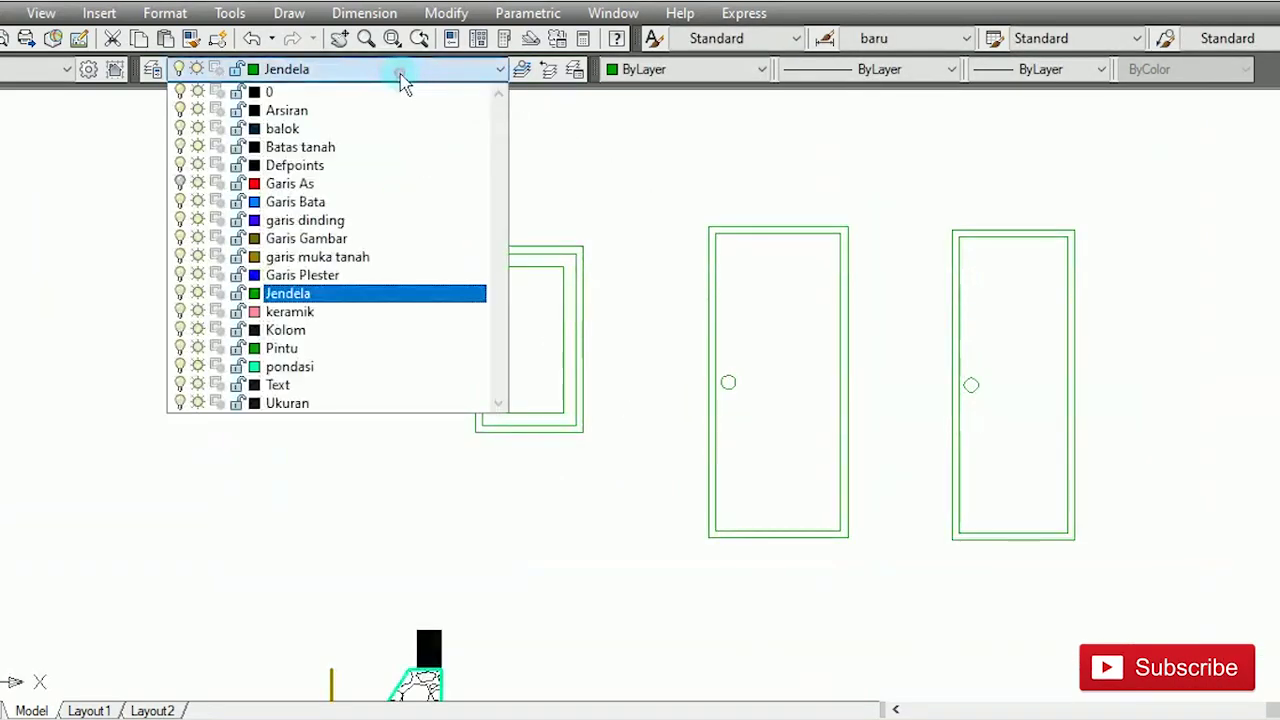
{"action": "left_click", "coordinate": [364, 111]}
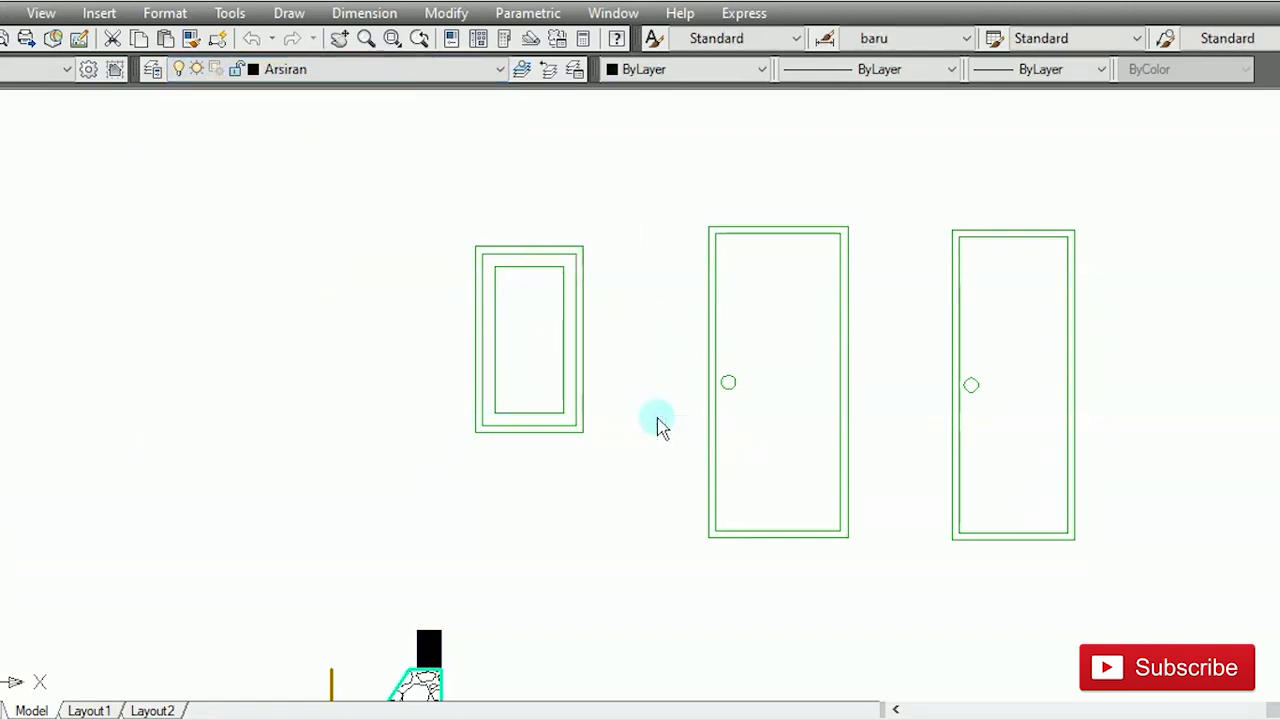
{"action": "key", "text": "Return"}
{"action": "left_click", "coordinate": [660, 191]}
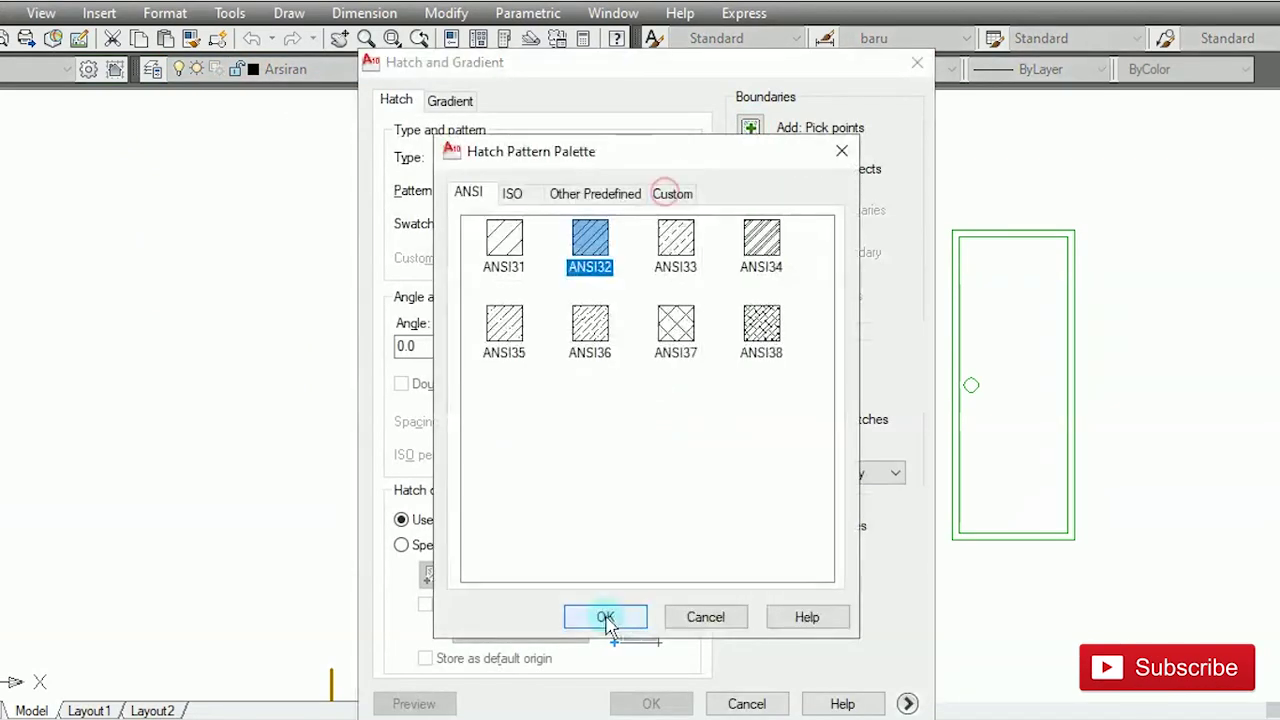
{"action": "left_click", "coordinate": [764, 245]}
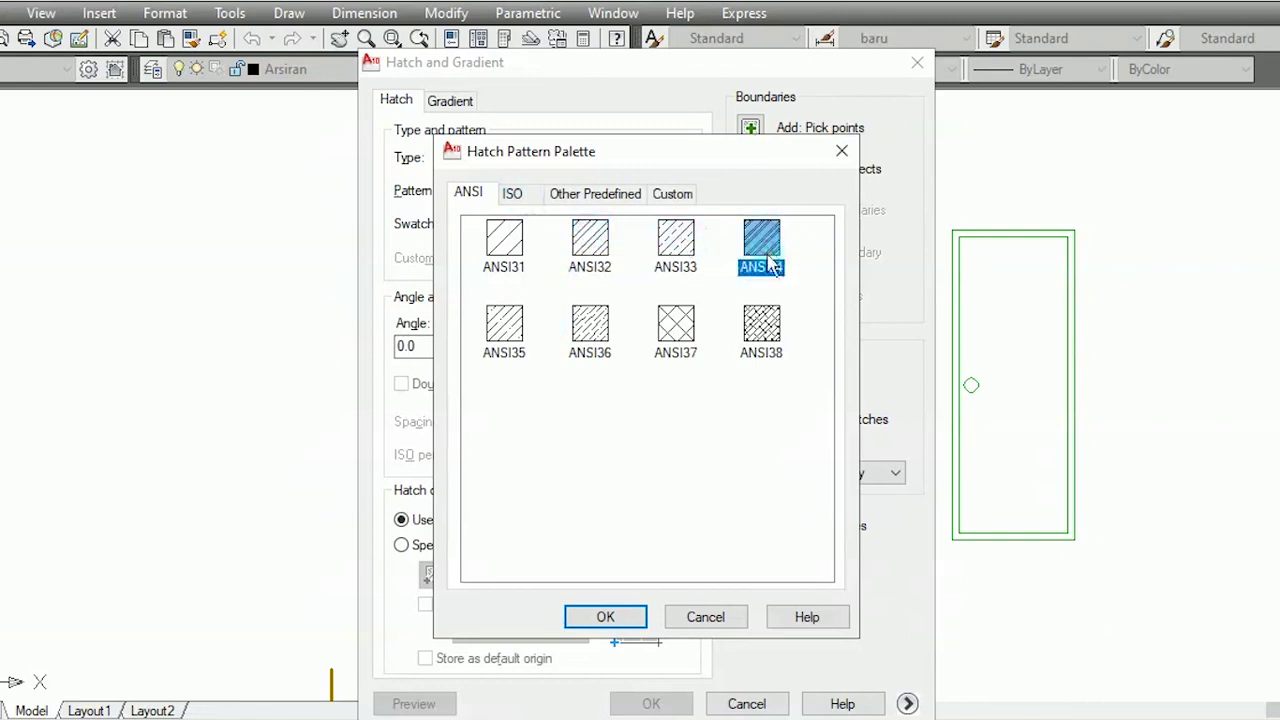
{"action": "left_click", "coordinate": [606, 616]}
{"action": "double_click", "coordinate": [576, 347]}
{"action": "type", "text": "50"}
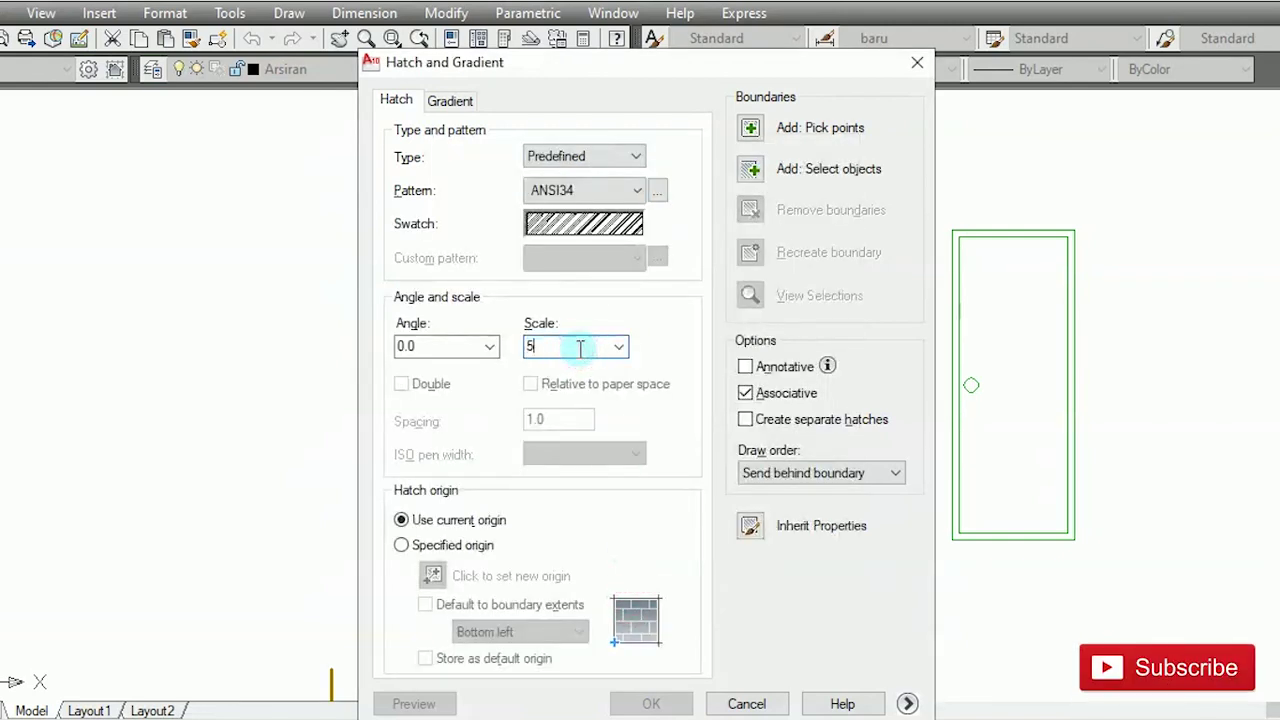
Step: Apply the ANSI34 hatch inside the window's innermost rectangle as glass
{"action": "left_click", "coordinate": [771, 133]}
{"action": "left_click", "coordinate": [541, 364]}
{"action": "right_click", "coordinate": [543, 358]}
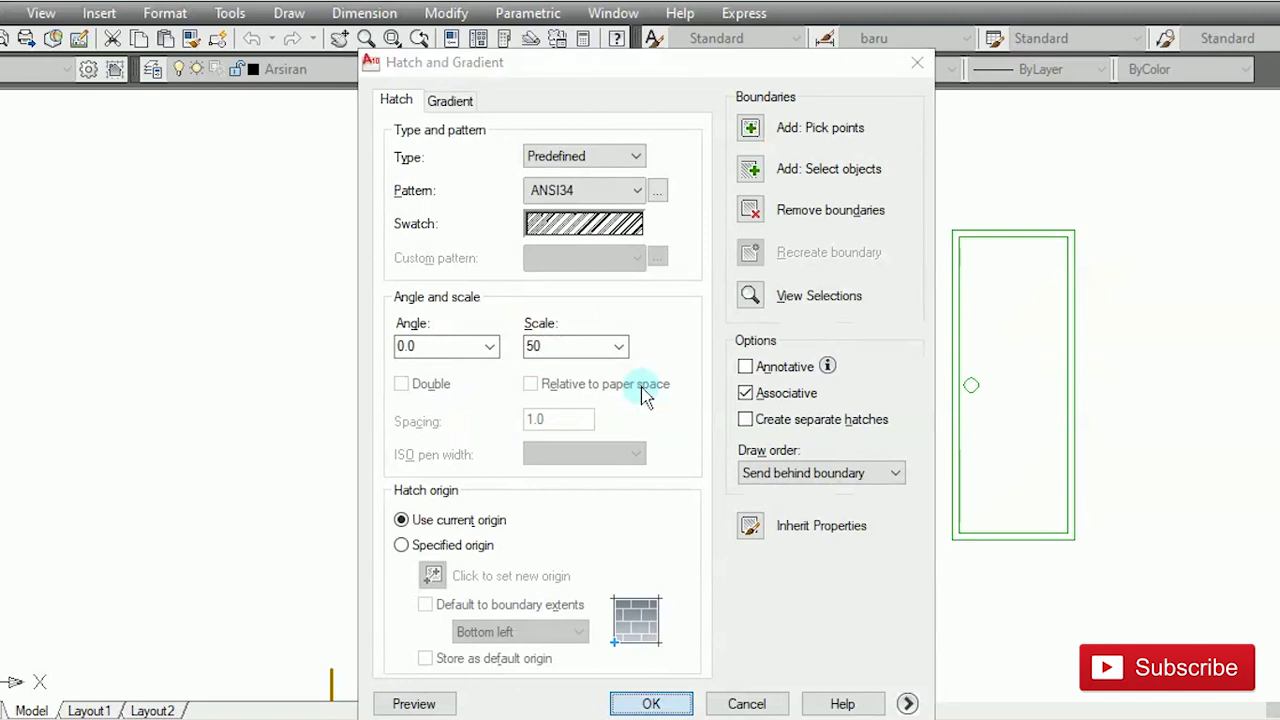
{"action": "key", "text": "Return"}
{"action": "scroll", "coordinate": [647, 493], "scroll_direction": "down", "scroll_amount": 2}
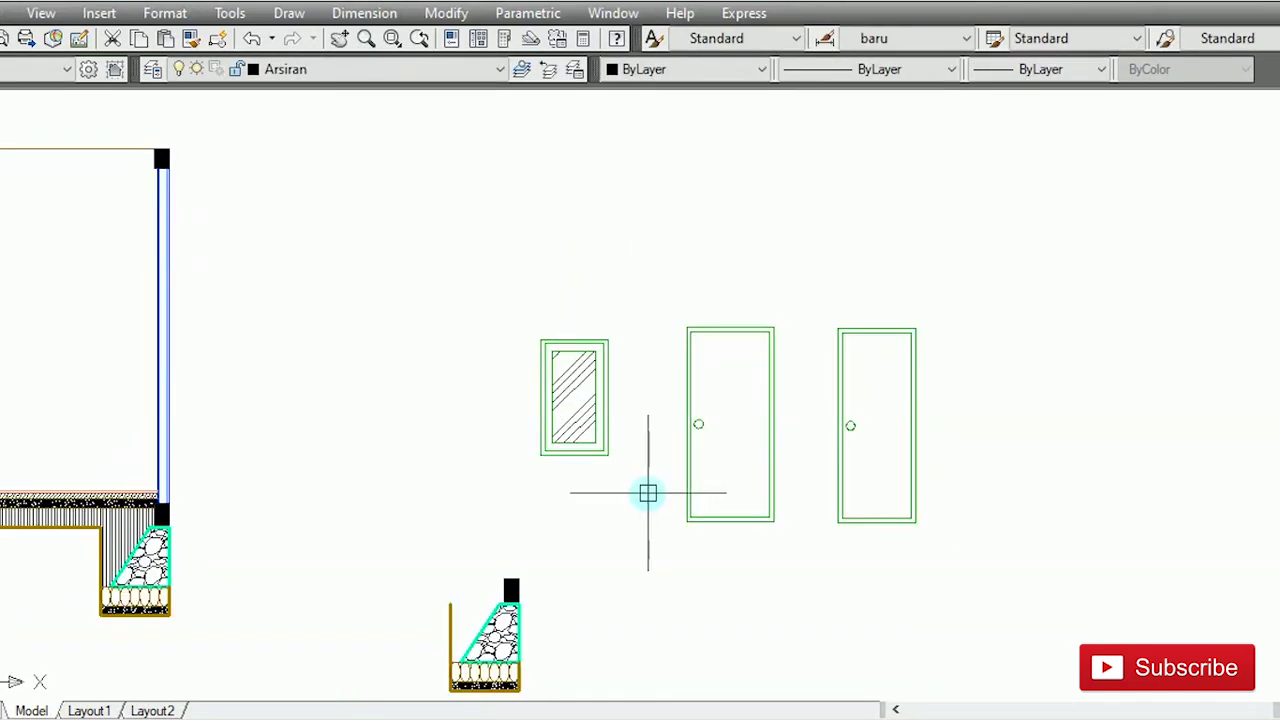
Step: Make the Garis Gambar layer current and draw a vertical construction line through the outer frame edge of the DAPUR rear door, beside the wall
{"action": "left_click", "coordinate": [457, 88]}
{"action": "left_click", "coordinate": [399, 244]}
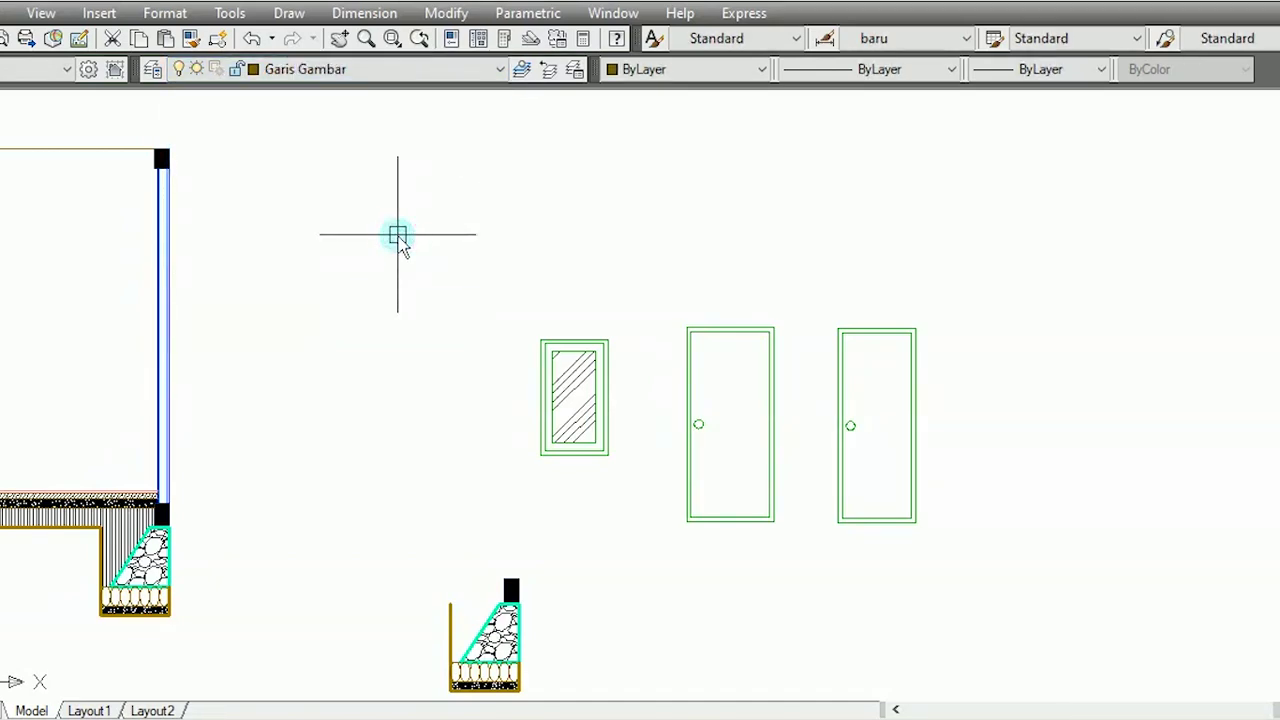
{"action": "scroll", "coordinate": [397, 240], "scroll_direction": "down", "scroll_amount": 6}
{"action": "scroll", "coordinate": [231, 535], "scroll_direction": "up", "scroll_amount": 5}
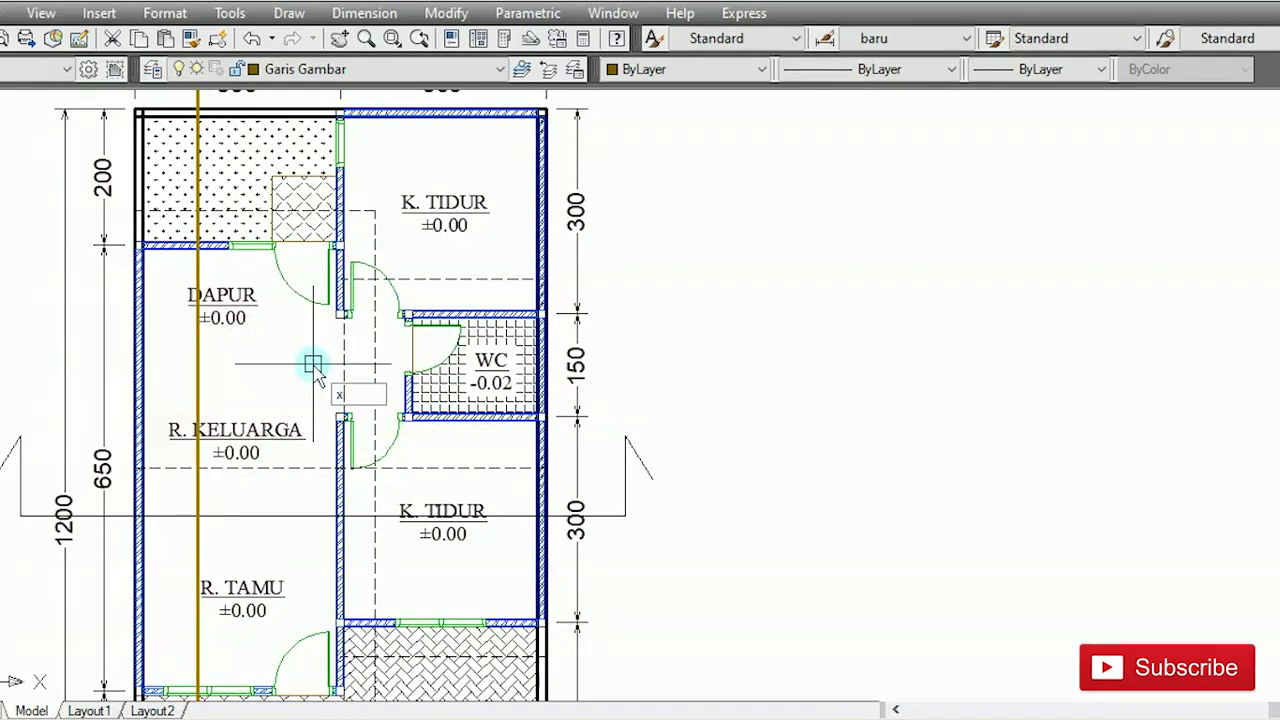
{"action": "key", "text": "Return"}
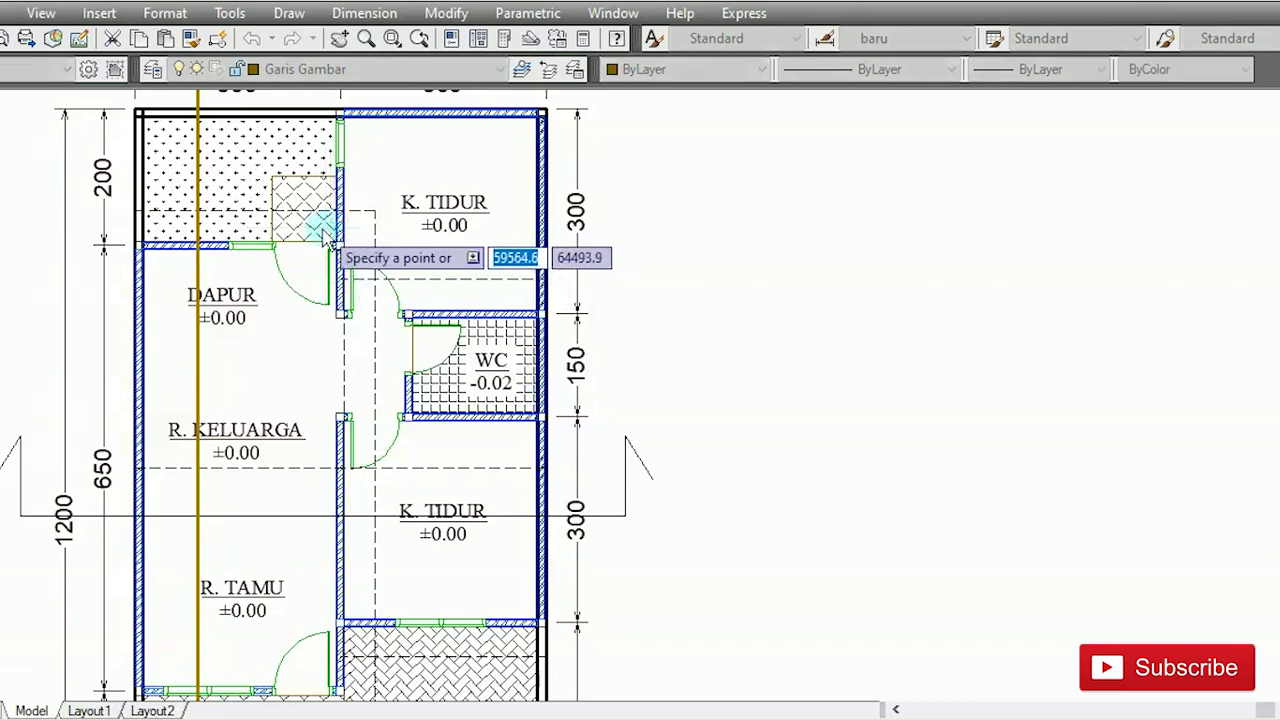
{"action": "scroll", "coordinate": [300, 280], "scroll_direction": "up", "scroll_amount": 5}
{"action": "left_click", "coordinate": [388, 278]}
{"action": "left_click", "coordinate": [388, 310]}
{"action": "key", "text": "Return"}
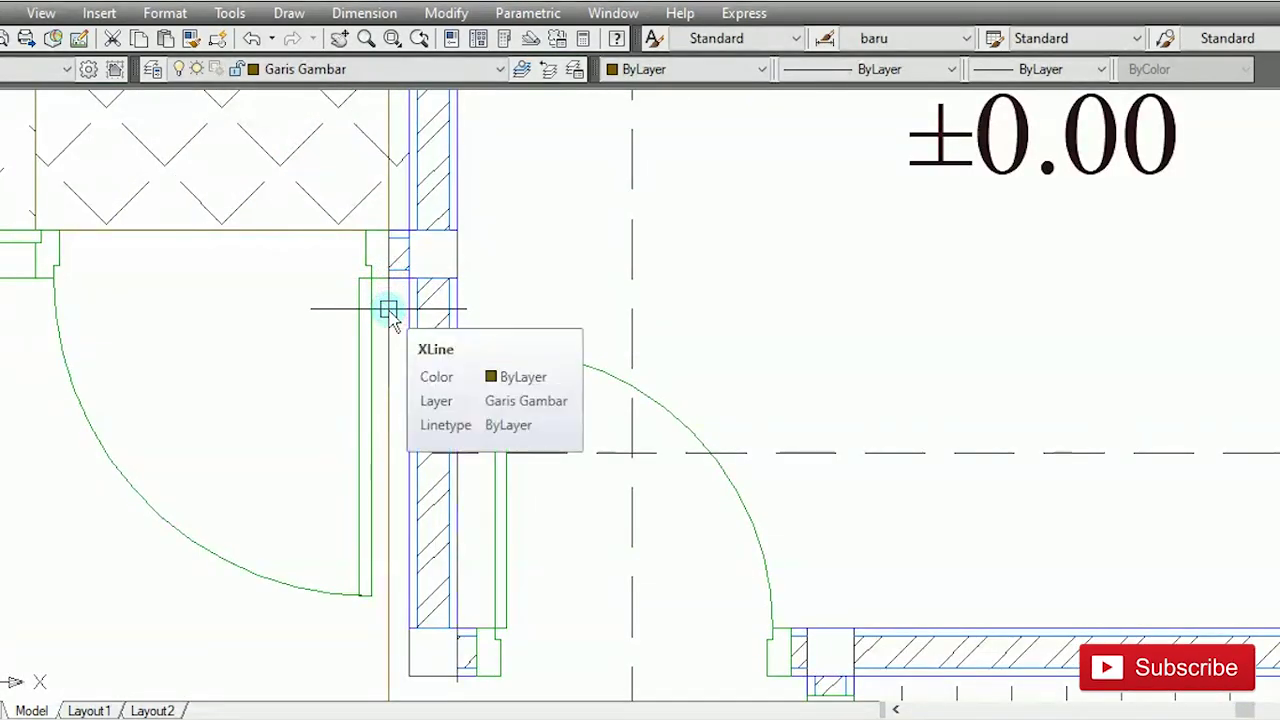
Step: Draw a vertical construction line through the wall-side frame edge of the lower K. TIDUR door
{"action": "scroll", "coordinate": [440, 300], "scroll_direction": "down", "scroll_amount": 5}
{"action": "scroll", "coordinate": [452, 513], "scroll_direction": "up", "scroll_amount": 6}
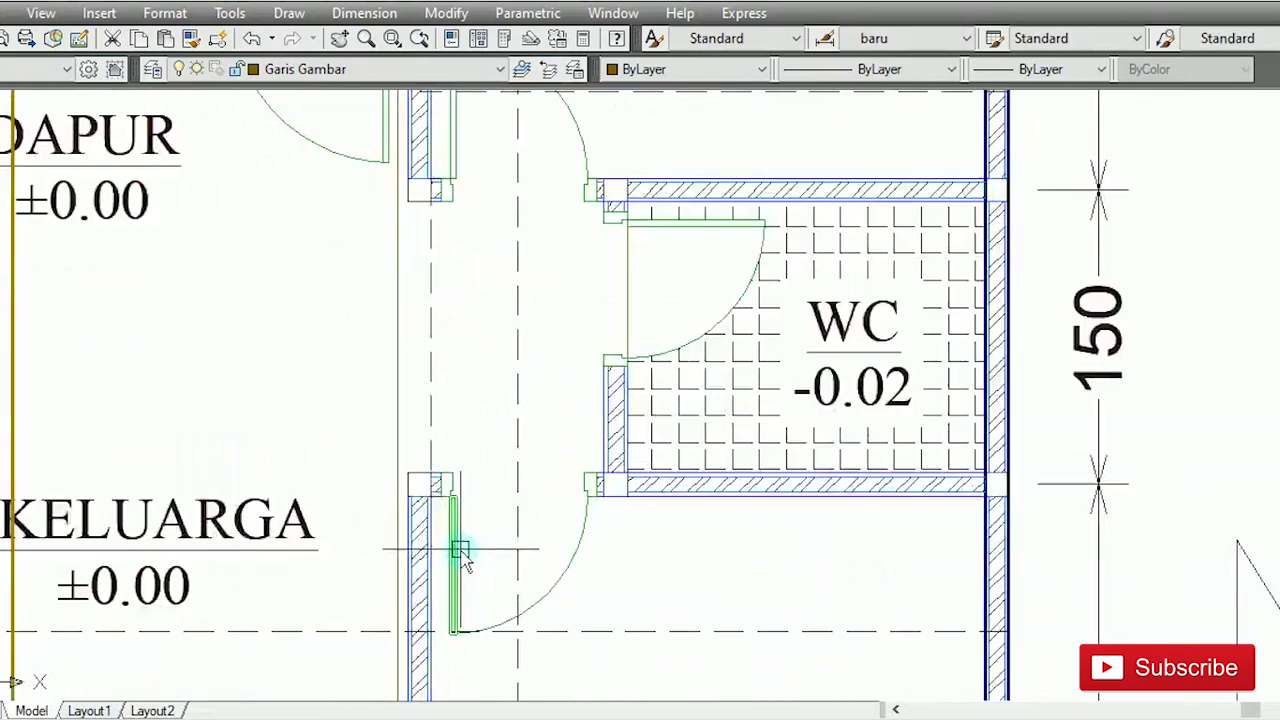
{"action": "key", "text": "Return"}
{"action": "left_click", "coordinate": [450, 511]}
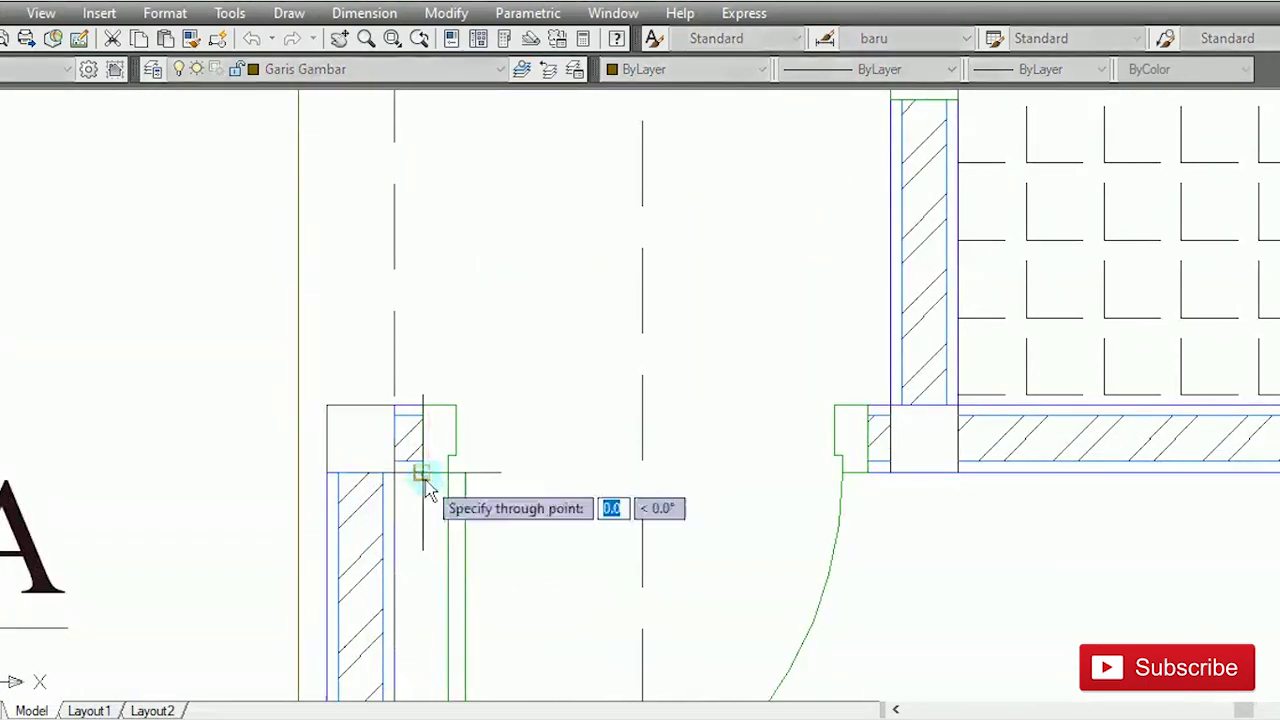
{"action": "left_click", "coordinate": [449, 343]}
Step: Copy the wider door elevation into the first section by its lower-right corner, onto the floor line at the construction line left of the middle wall
{"action": "scroll", "coordinate": [480, 323], "scroll_direction": "down", "scroll_amount": 5}
{"action": "scroll", "coordinate": [499, 300], "scroll_direction": "down", "scroll_amount": 6}
{"action": "scroll", "coordinate": [643, 94], "scroll_direction": "up", "scroll_amount": 8}
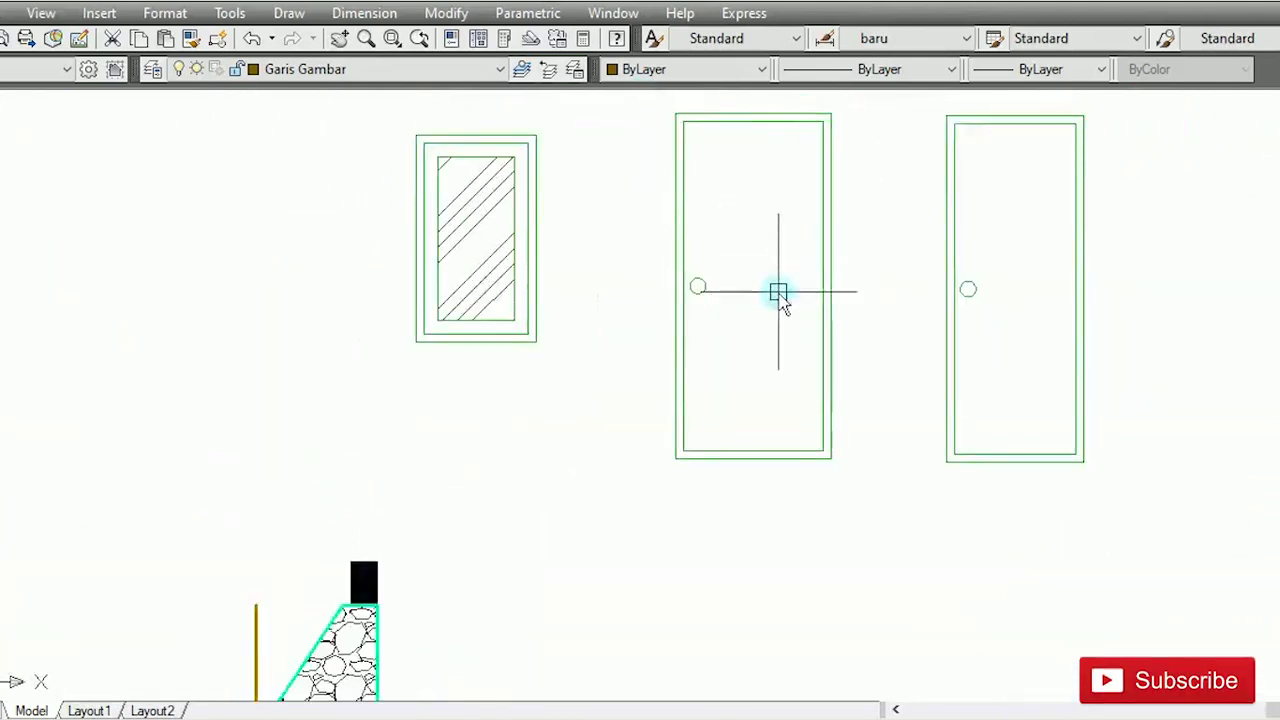
{"action": "middle_click_drag", "start_coordinate": [723, 392], "coordinate": [691, 452]}
{"action": "scroll", "coordinate": [730, 370], "scroll_direction": "down", "scroll_amount": 2}
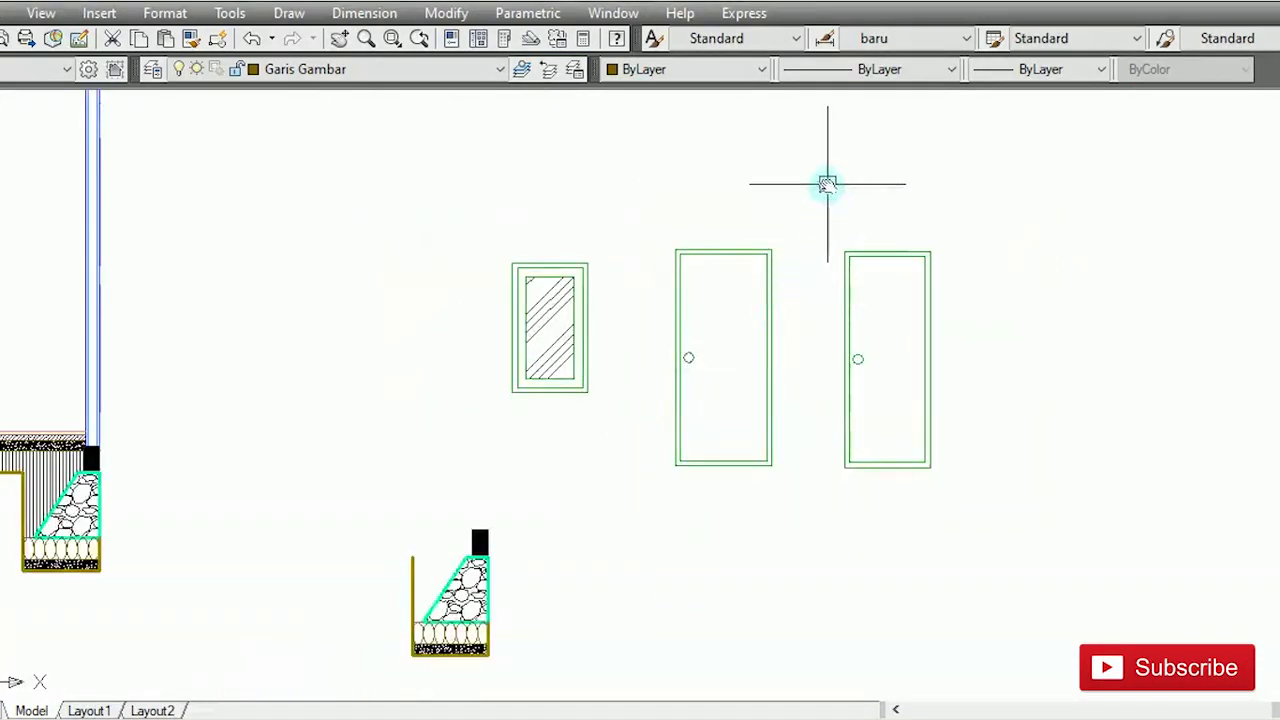
{"action": "scroll", "coordinate": [827, 190], "scroll_direction": "up", "scroll_amount": 2}
{"action": "key", "text": "Return"}
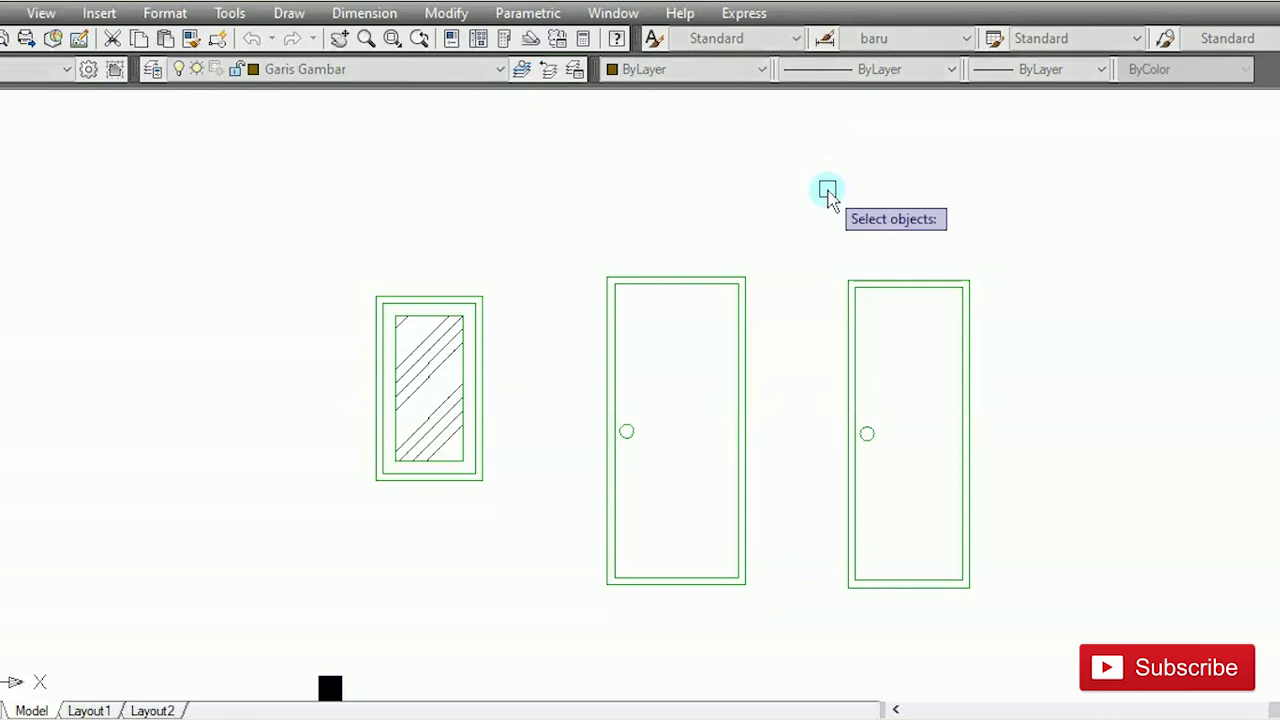
{"action": "left_click", "coordinate": [569, 205]}
{"action": "left_click", "coordinate": [790, 625]}
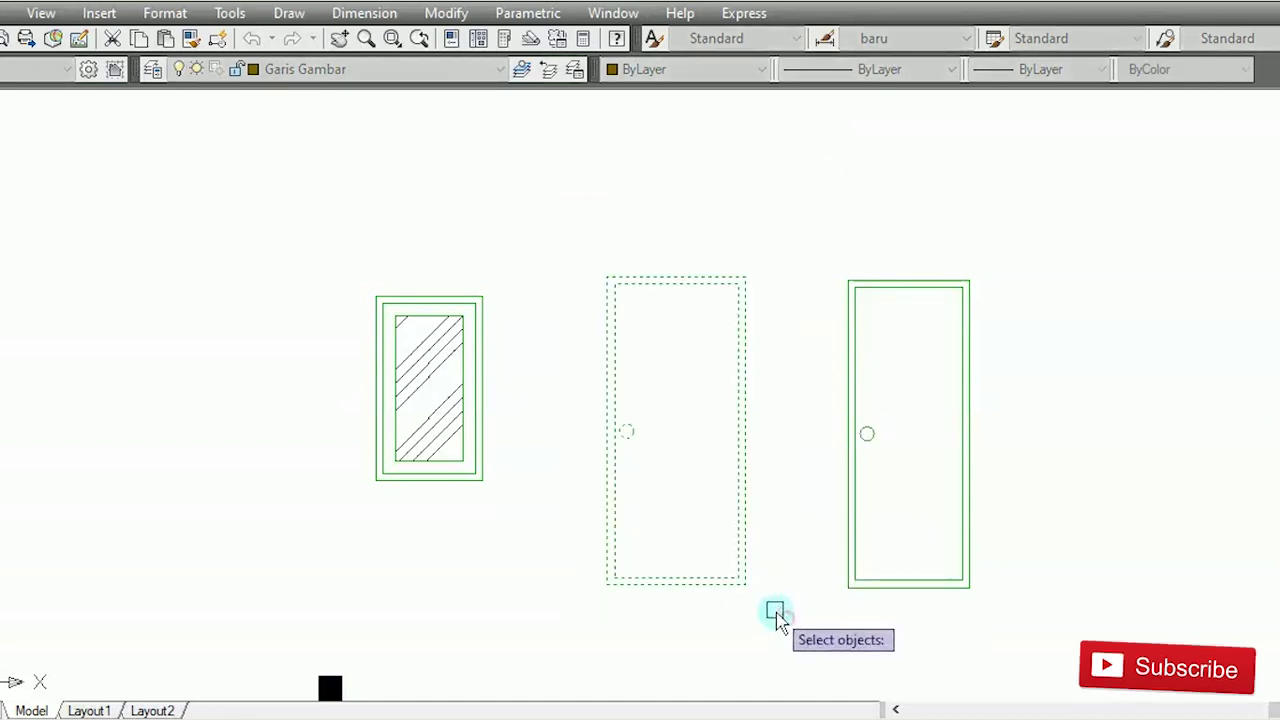
{"action": "scroll", "coordinate": [765, 603], "scroll_direction": "up", "scroll_amount": 1}
{"action": "key", "text": "Return"}
{"action": "left_click", "coordinate": [734, 578]}
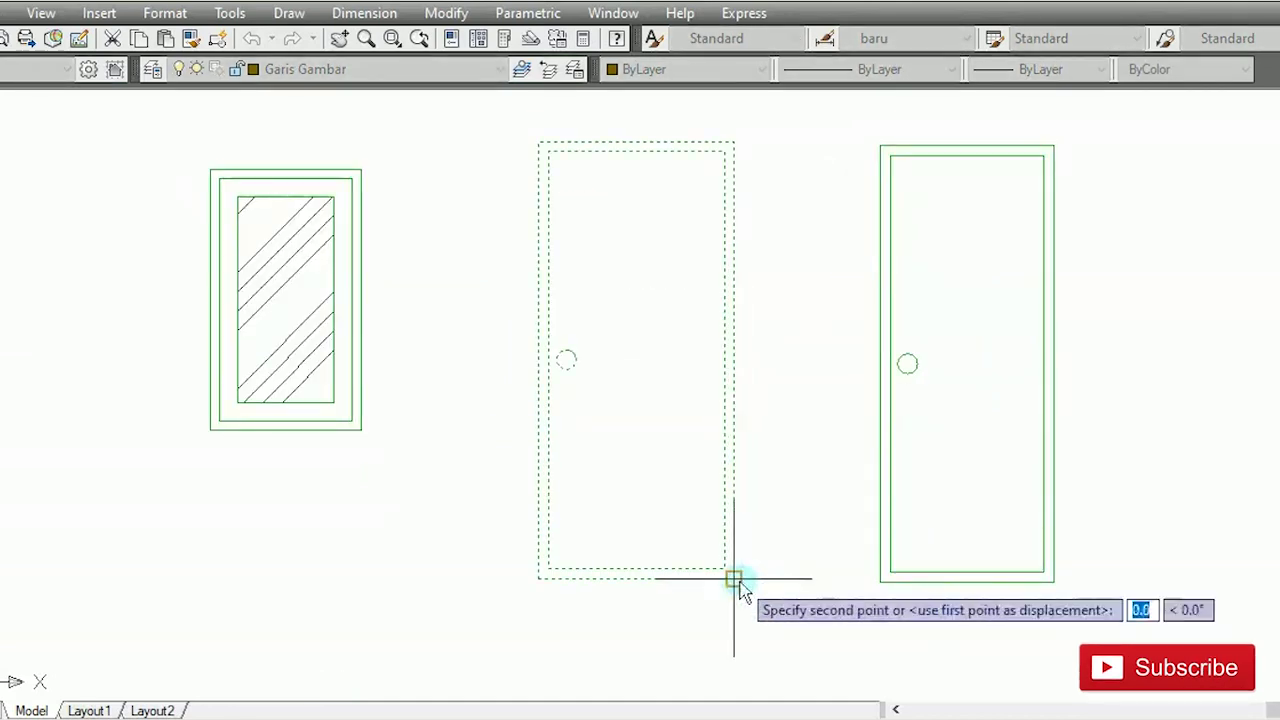
{"action": "scroll", "coordinate": [737, 585], "scroll_direction": "down", "scroll_amount": 3}
{"action": "scroll", "coordinate": [418, 590], "scroll_direction": "up", "scroll_amount": 5}
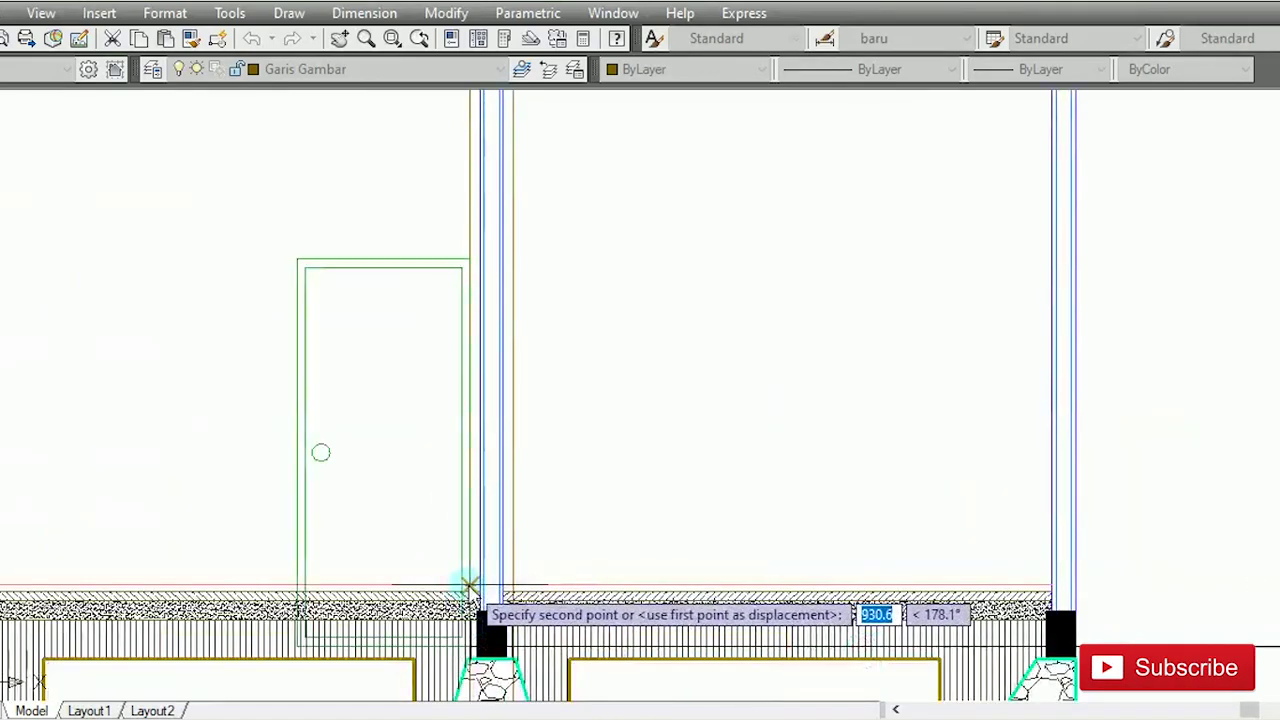
{"action": "left_click", "coordinate": [470, 585]}
{"action": "key", "text": "Return"}
Step: Copy the window elevation into the section by its upper-right corner, onto the upper-left corner of the placed door
{"action": "scroll", "coordinate": [742, 455], "scroll_direction": "down", "scroll_amount": 2}
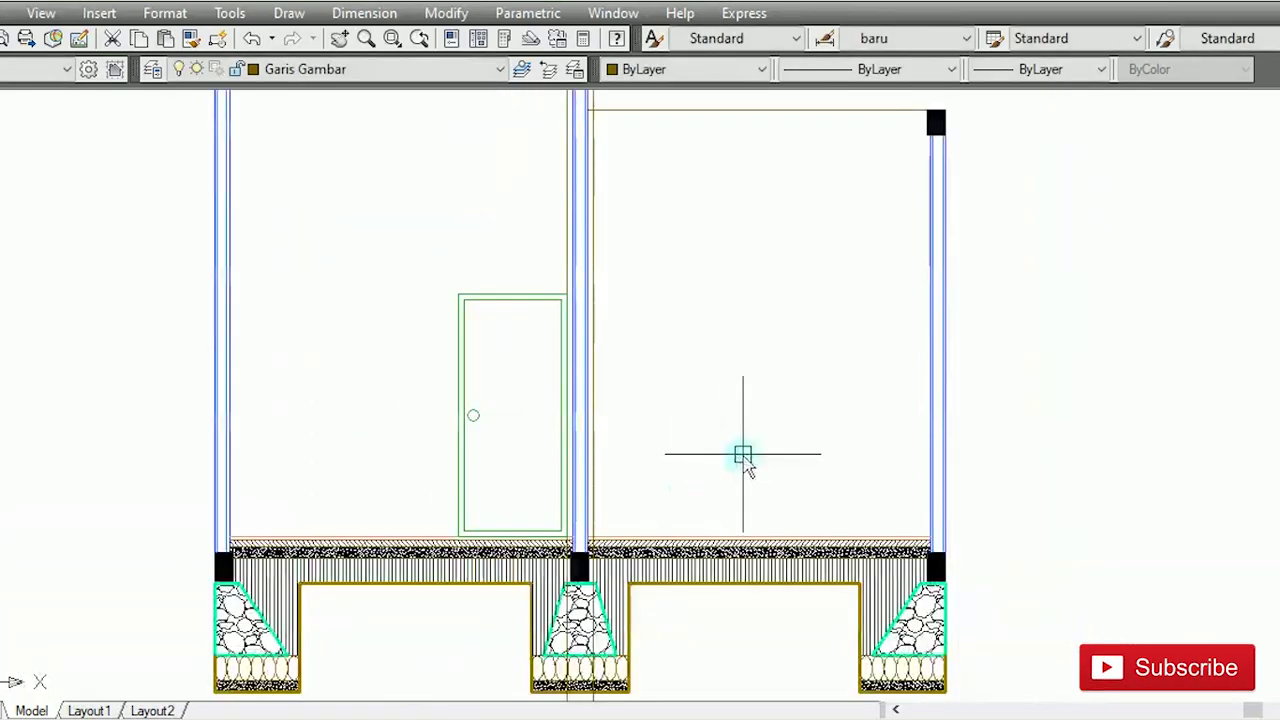
{"action": "scroll", "coordinate": [742, 455], "scroll_direction": "down", "scroll_amount": 2}
{"action": "scroll", "coordinate": [1200, 430], "scroll_direction": "up", "scroll_amount": 5}
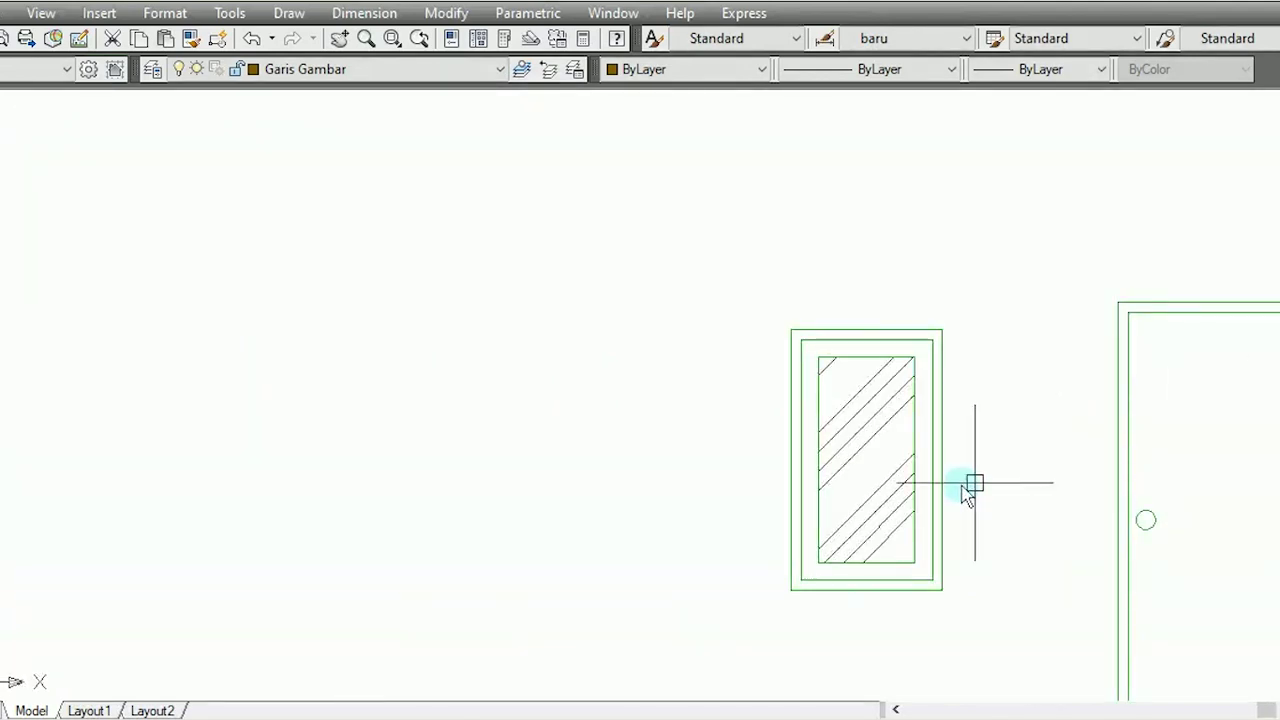
{"action": "type", "text": "co"}
{"action": "key", "text": "Return"}
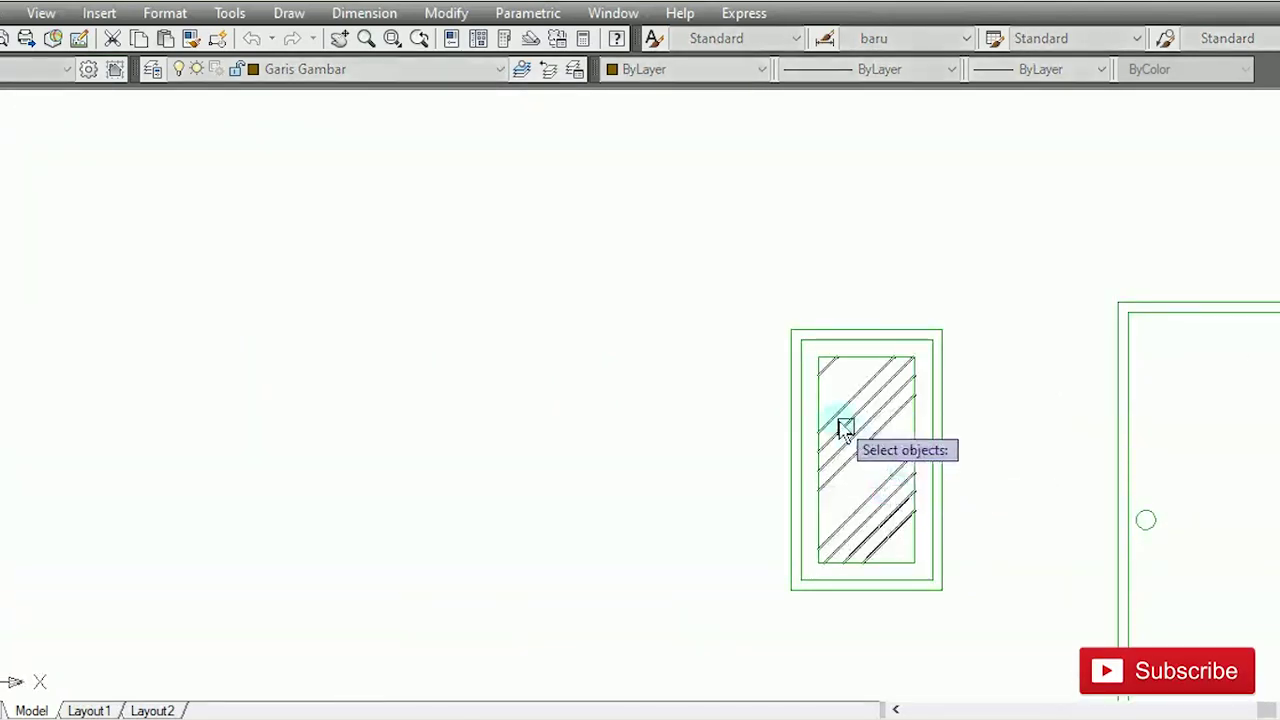
{"action": "left_click", "coordinate": [730, 286]}
{"action": "left_click", "coordinate": [1027, 650]}
{"action": "right_click", "coordinate": [976, 360]}
{"action": "scroll", "coordinate": [946, 330], "scroll_direction": "down", "scroll_amount": 5}
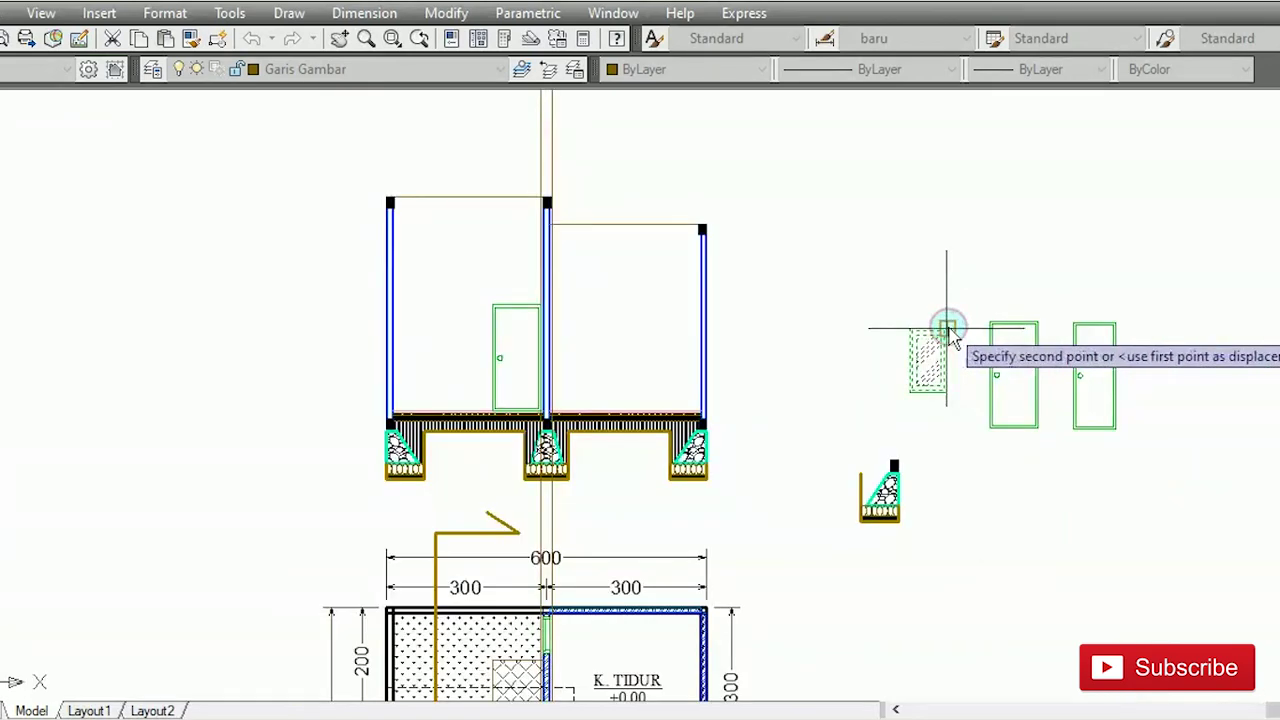
{"action": "scroll", "coordinate": [488, 310], "scroll_direction": "up", "scroll_amount": 4}
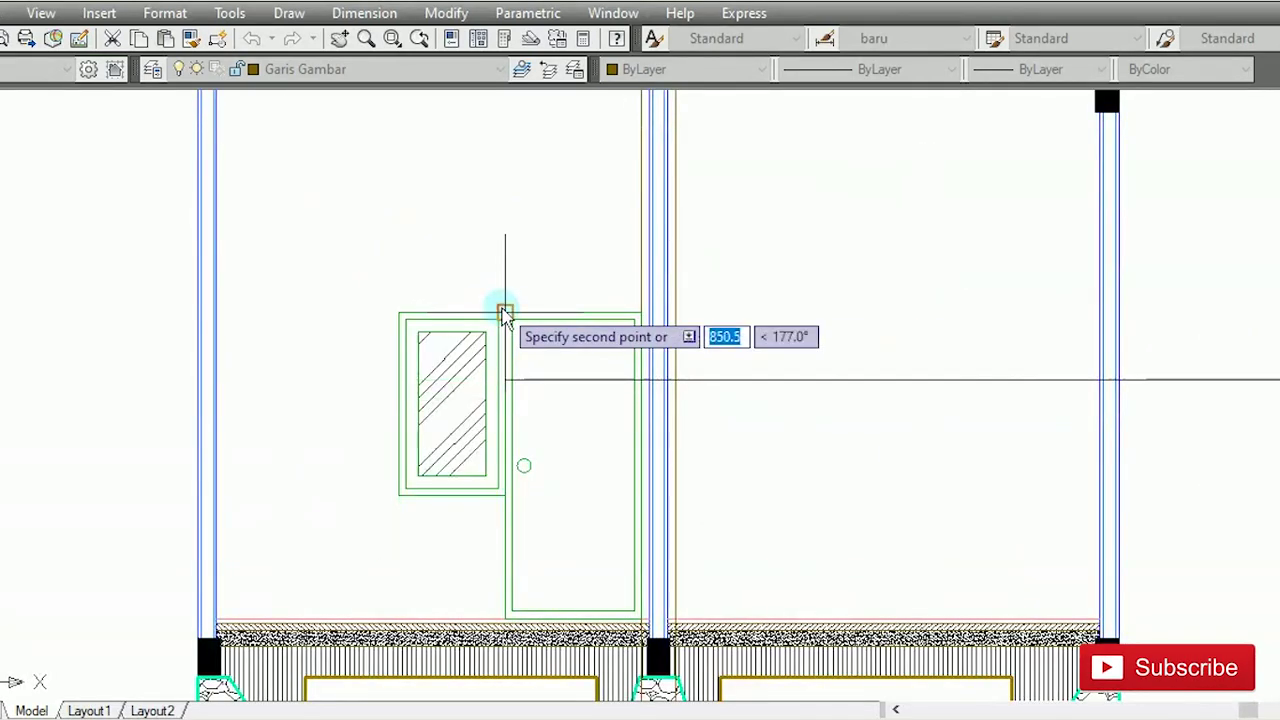
{"action": "left_click", "coordinate": [503, 309]}
{"action": "key", "text": "Escape"}
Step: Move the placed window horizontally from its inner frame edge to the door's outer frame edge so both share one post
{"action": "scroll", "coordinate": [457, 277], "scroll_direction": "up", "scroll_amount": 1}
{"action": "type", "text": "m"}
{"action": "key", "text": "Return"}
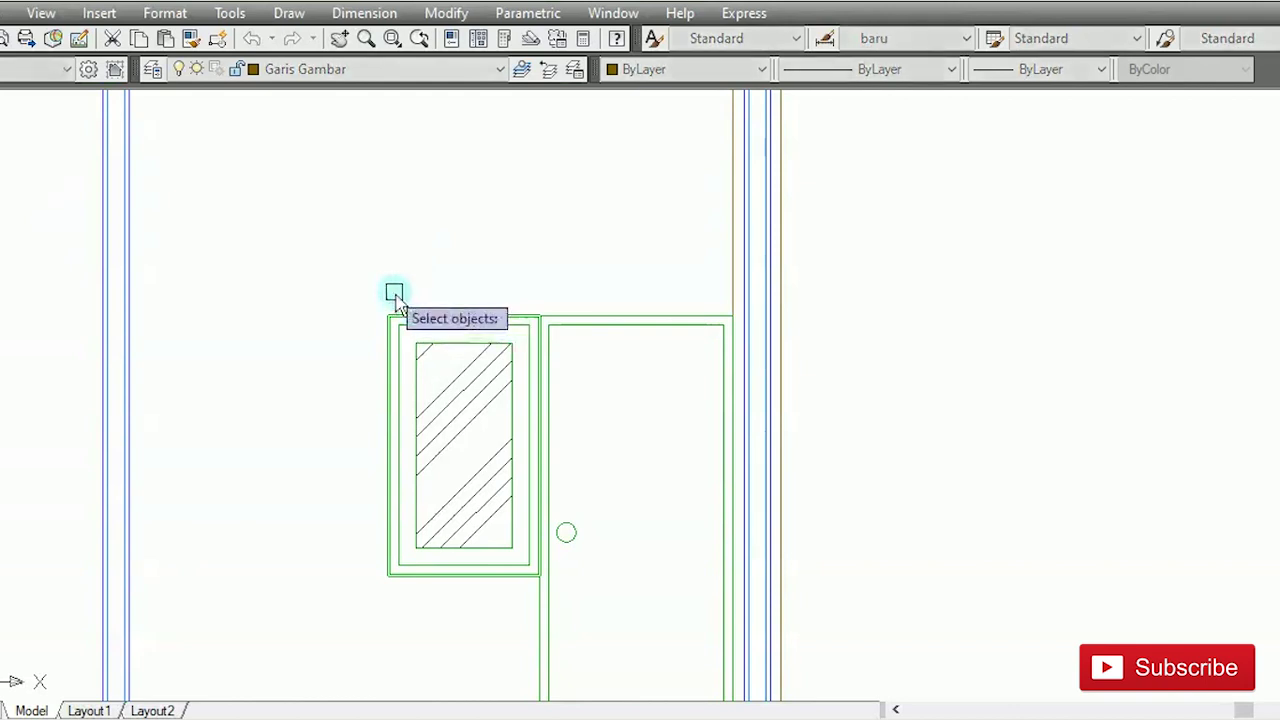
{"action": "left_click", "coordinate": [288, 275]}
{"action": "left_click", "coordinate": [556, 626]}
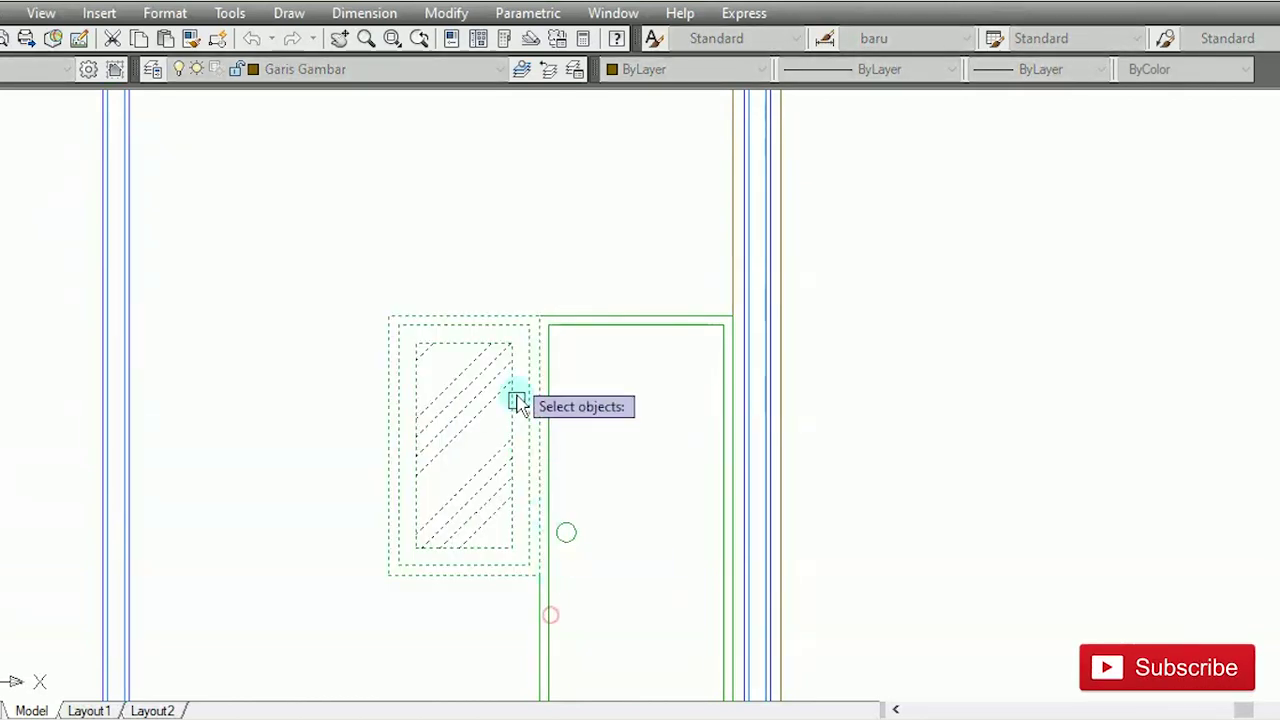
{"action": "scroll", "coordinate": [526, 340], "scroll_direction": "up", "scroll_amount": 4}
{"action": "key", "text": "Return"}
{"action": "left_click", "coordinate": [531, 308]}
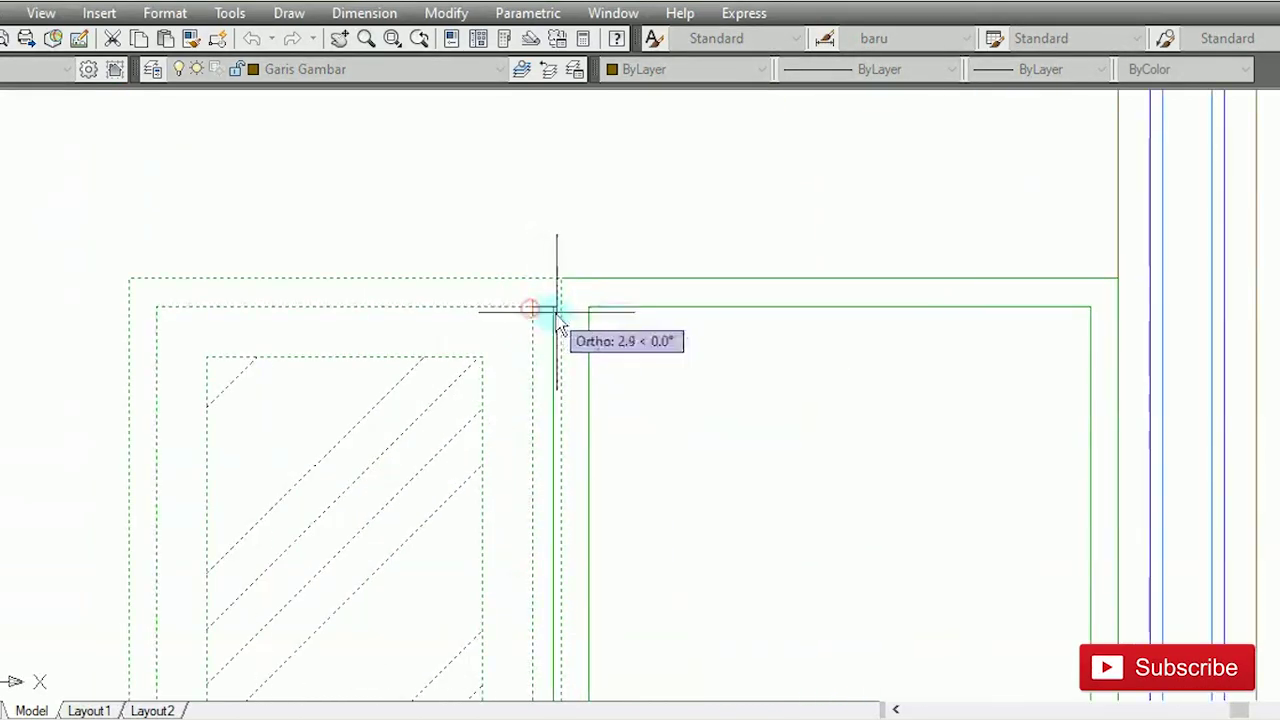
{"action": "left_click", "coordinate": [561, 313]}
{"action": "scroll", "coordinate": [723, 200], "scroll_direction": "down", "scroll_amount": 4}
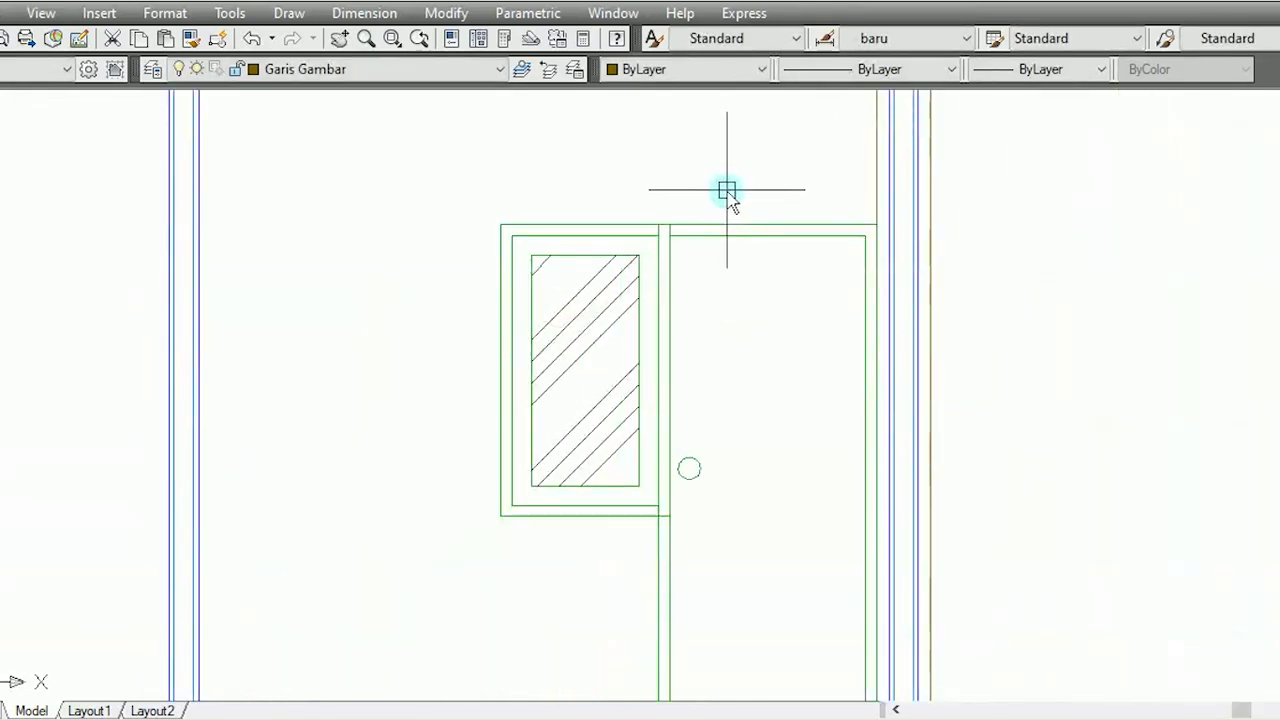
Step: Trim the overlapping frame lines at the head and foot of the post shared by the window and door
{"action": "key", "text": "Return"}
{"action": "scroll", "coordinate": [640, 243], "scroll_direction": "up", "scroll_amount": 3}
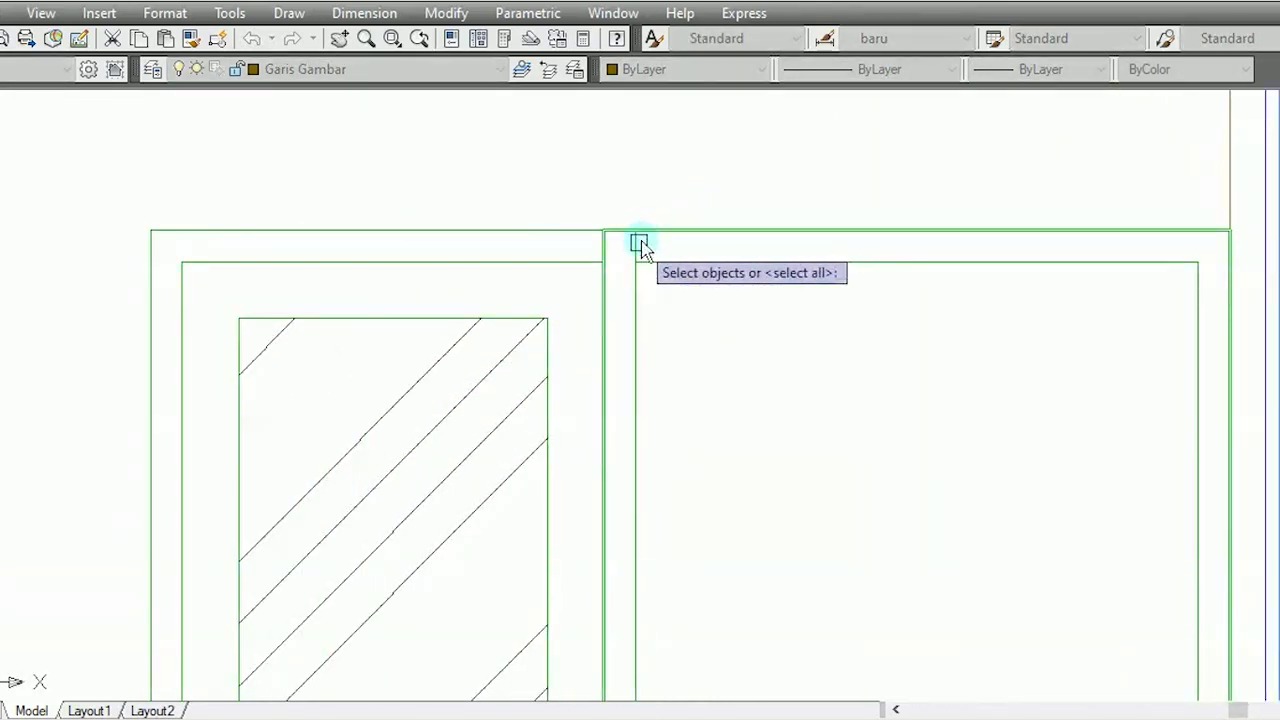
{"action": "right_click", "coordinate": [640, 243]}
{"action": "scroll", "coordinate": [612, 252], "scroll_direction": "down", "scroll_amount": 5}
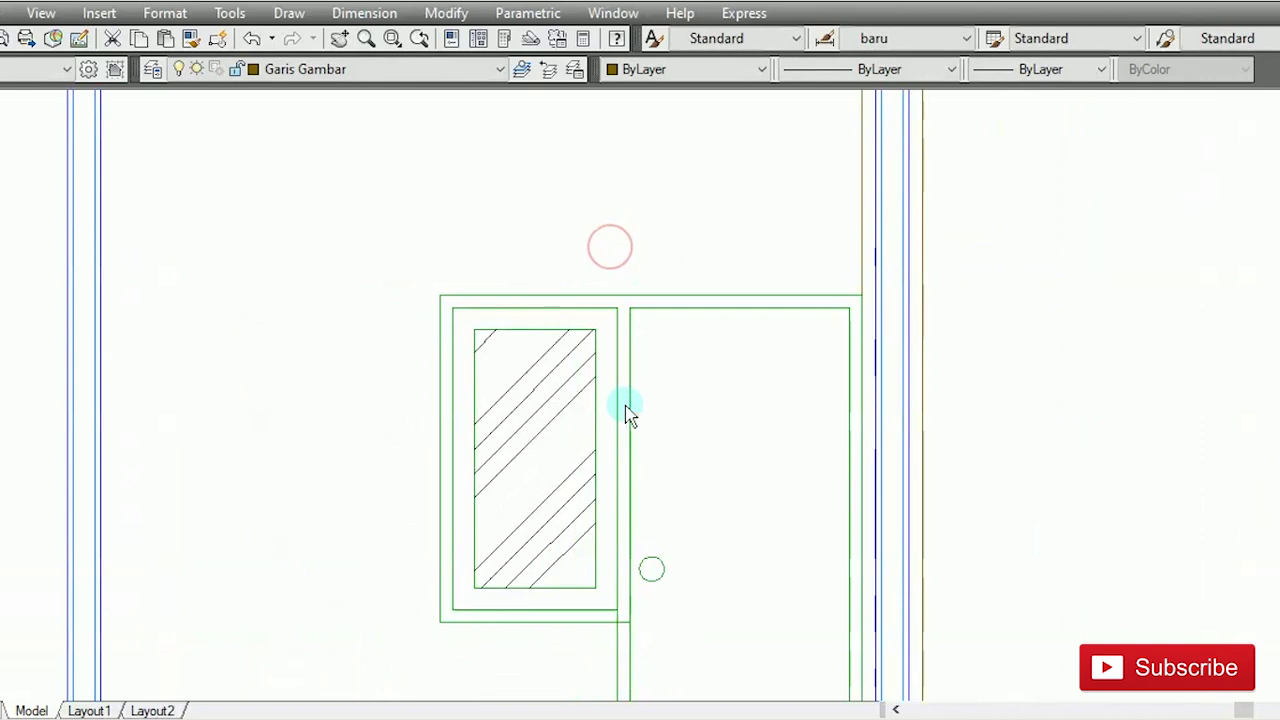
{"action": "scroll", "coordinate": [631, 534], "scroll_direction": "up", "scroll_amount": 5}
{"action": "key", "text": "Return"}
{"action": "left_click", "coordinate": [570, 510]}
{"action": "key", "text": "Escape"}
{"action": "key", "text": "Return"}
{"action": "key", "text": "Return"}
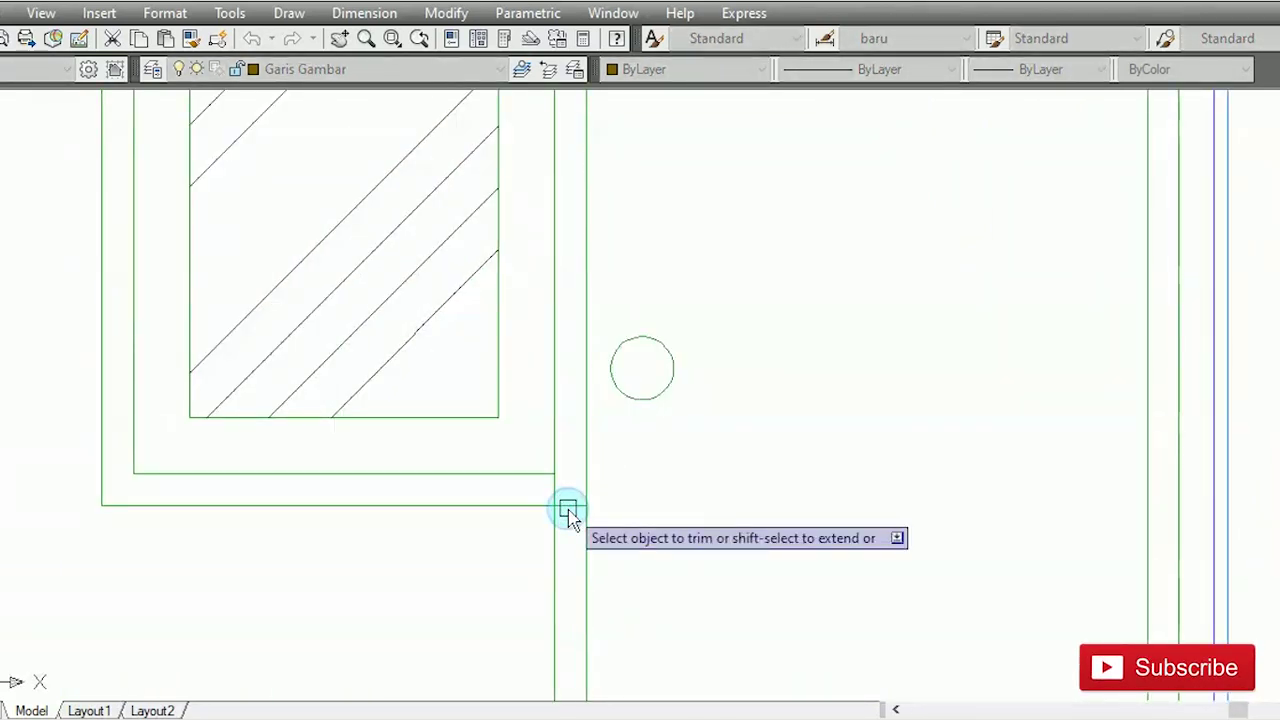
{"action": "left_click", "coordinate": [568, 509]}
{"action": "left_click", "coordinate": [554, 489]}
{"action": "scroll", "coordinate": [600, 450], "scroll_direction": "down", "scroll_amount": 8}
{"action": "scroll", "coordinate": [818, 396], "scroll_direction": "down", "scroll_amount": 4}
{"action": "key", "text": "Escape"}
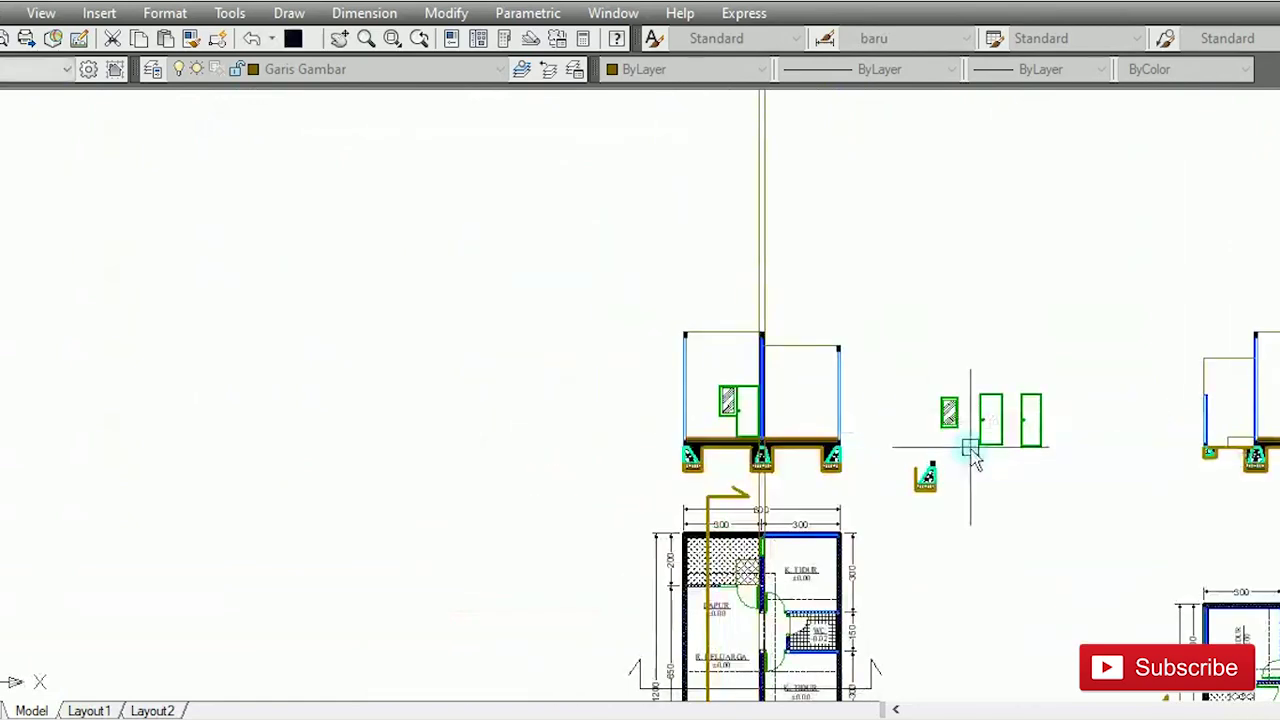
Step: Copy the narrower door elevation by its lower-left corner, onto the floor line at the construction line right of the middle wall
{"action": "scroll", "coordinate": [975, 455], "scroll_direction": "up", "scroll_amount": 8}
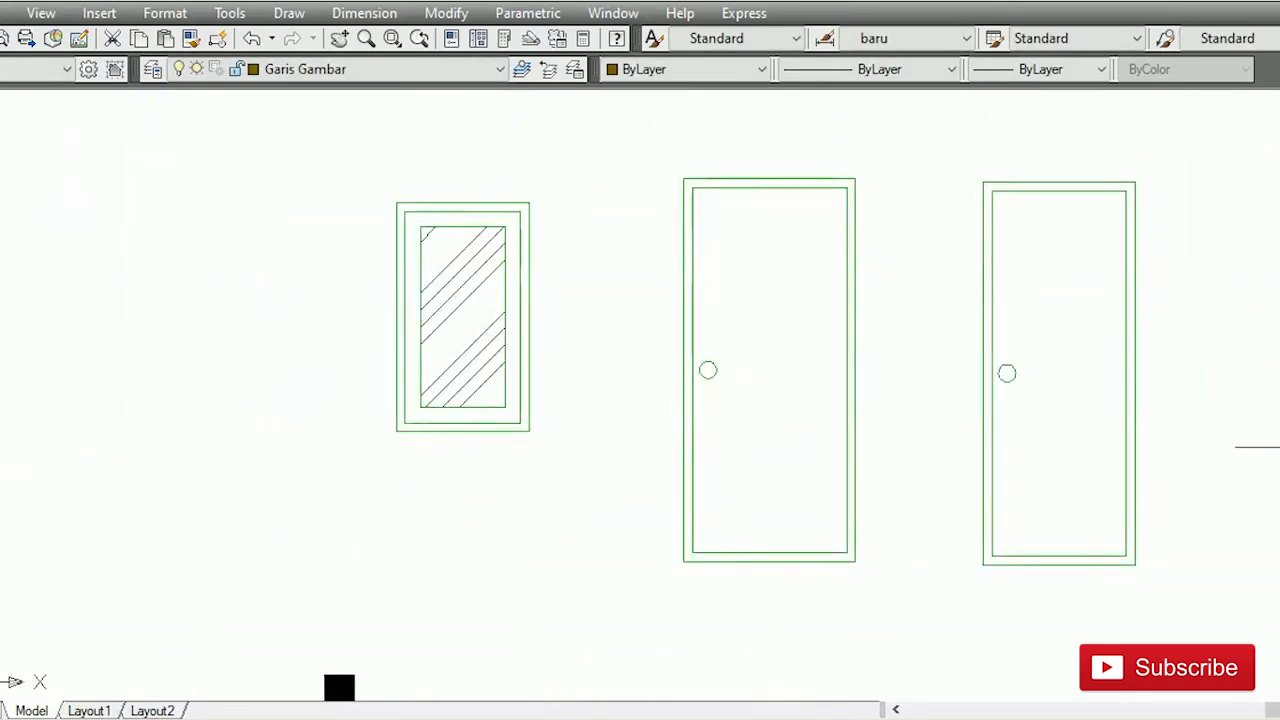
{"action": "left_click", "coordinate": [1279, 450]}
{"action": "left_click", "coordinate": [1188, 606]}
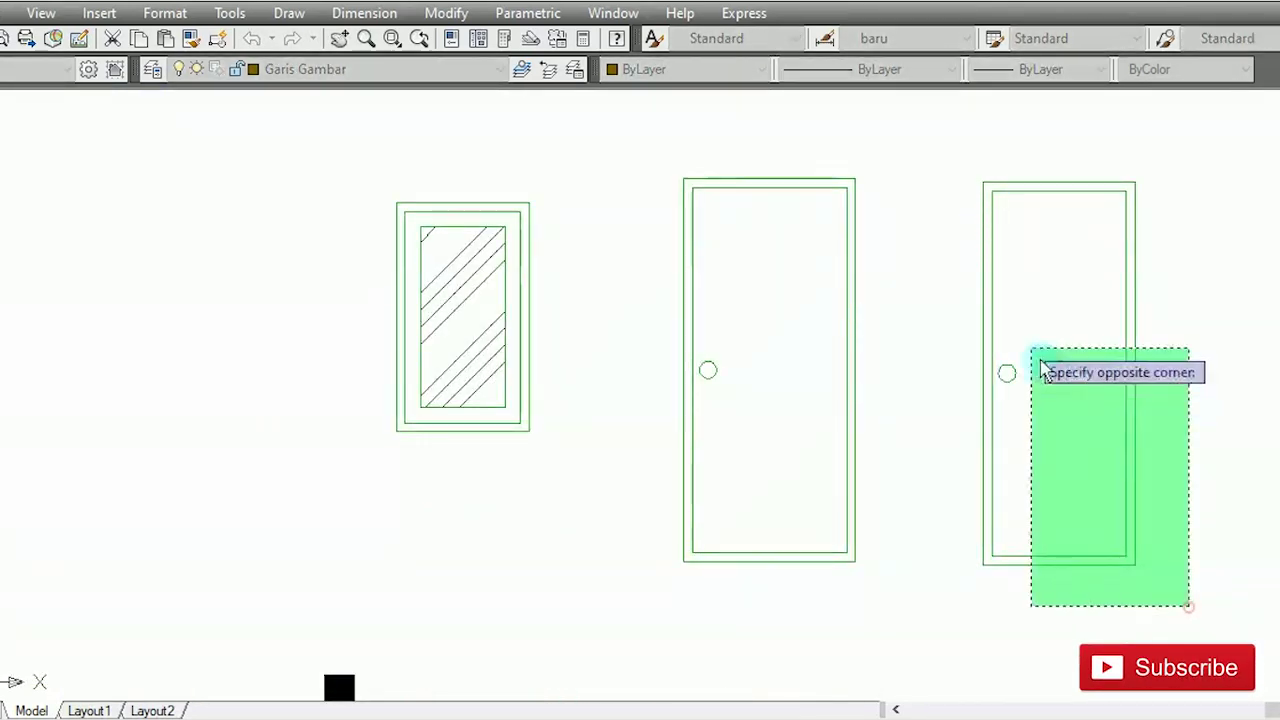
{"action": "left_click", "coordinate": [959, 158]}
{"action": "key", "text": "Return"}
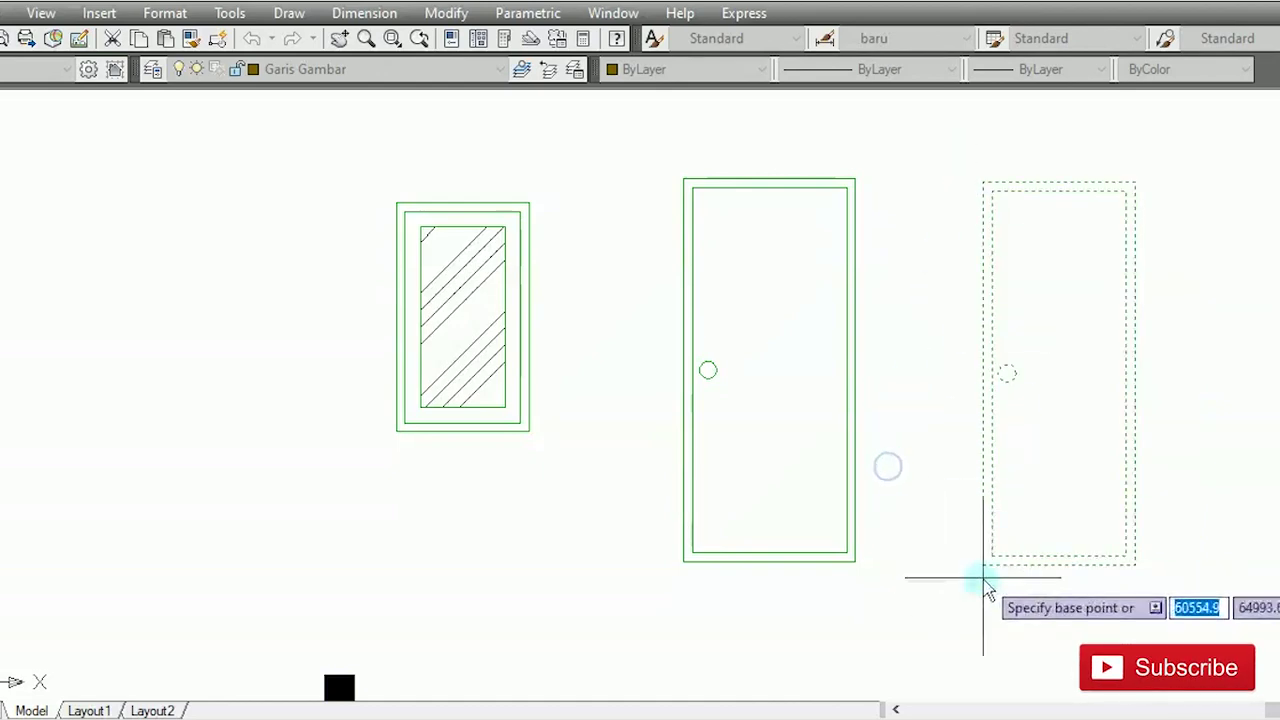
{"action": "left_click", "coordinate": [984, 565]}
{"action": "scroll", "coordinate": [986, 568], "scroll_direction": "down", "scroll_amount": 5}
{"action": "scroll", "coordinate": [523, 557], "scroll_direction": "up", "scroll_amount": 10}
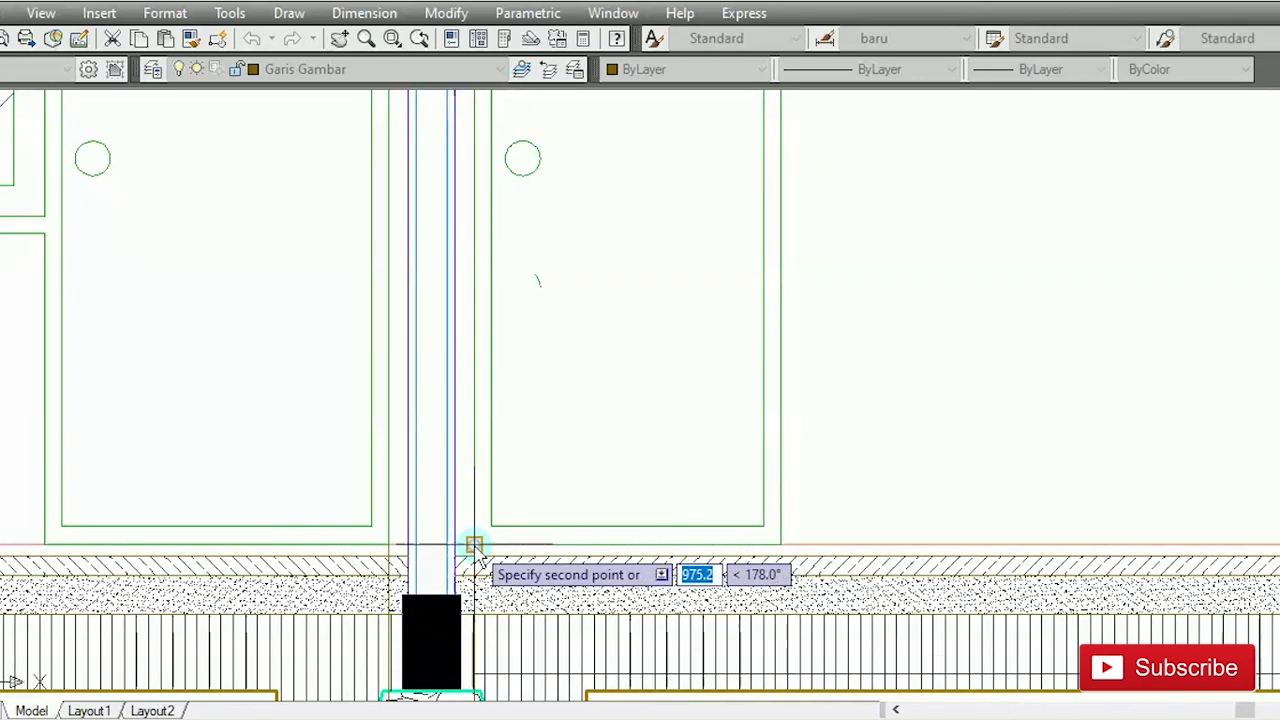
{"action": "left_click", "coordinate": [472, 543]}
{"action": "scroll", "coordinate": [627, 486], "scroll_direction": "down", "scroll_amount": 3}
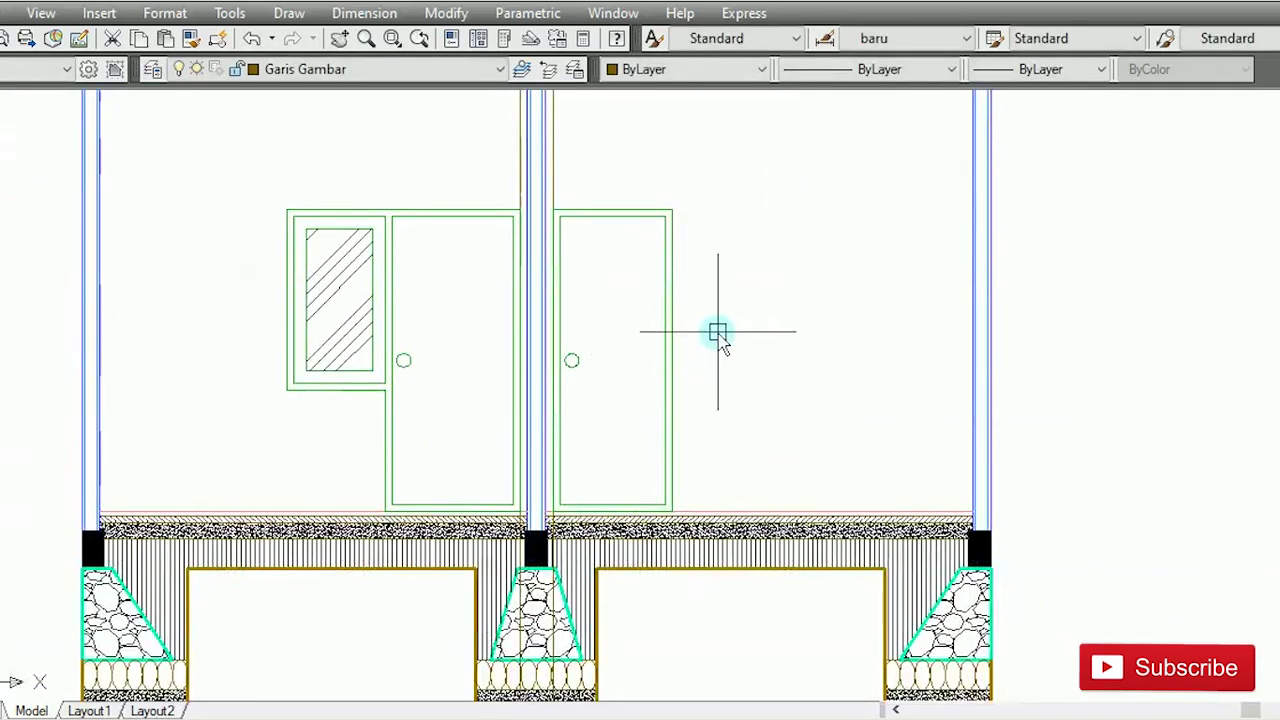
Step: Mirror the narrower door's knob about the door's vertical centreline, erasing the source, to match the opening direction in the floor plan
{"action": "scroll", "coordinate": [787, 330], "scroll_direction": "down", "scroll_amount": 5}
{"action": "scroll", "coordinate": [740, 520], "scroll_direction": "up", "scroll_amount": 6}
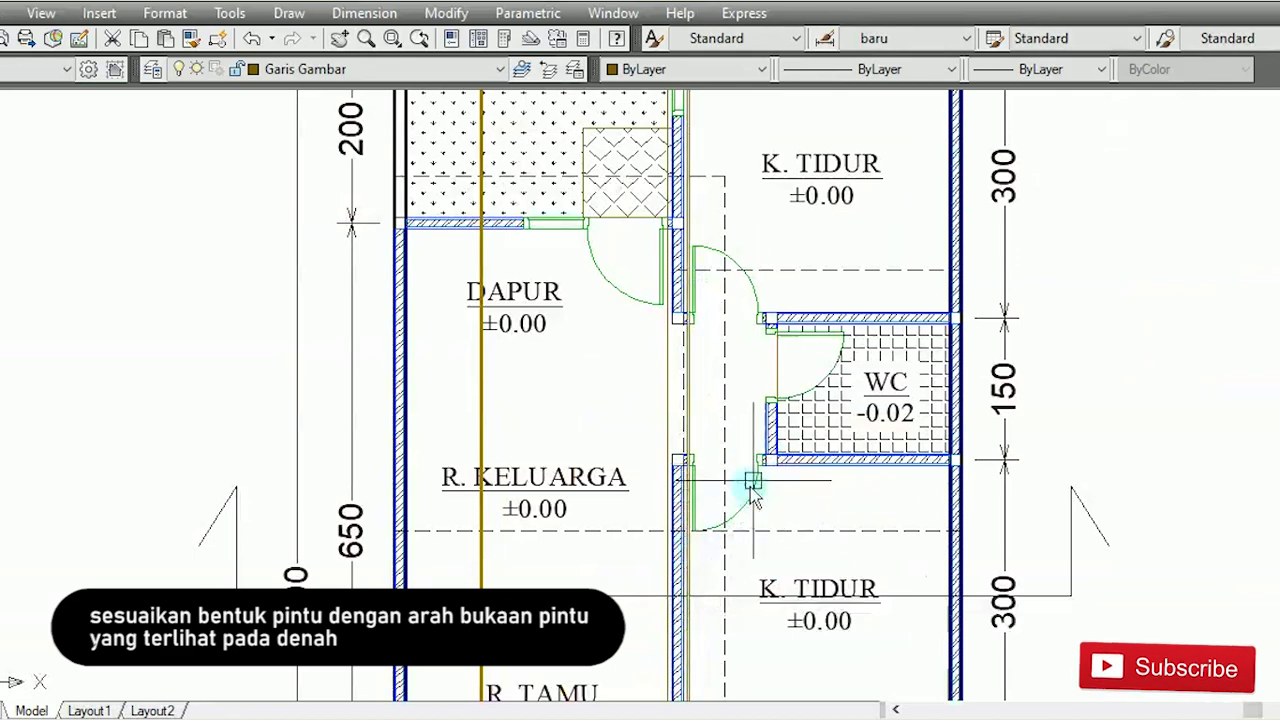
{"action": "scroll", "coordinate": [752, 483], "scroll_direction": "down", "scroll_amount": 5}
{"action": "scroll", "coordinate": [770, 270], "scroll_direction": "up", "scroll_amount": 8}
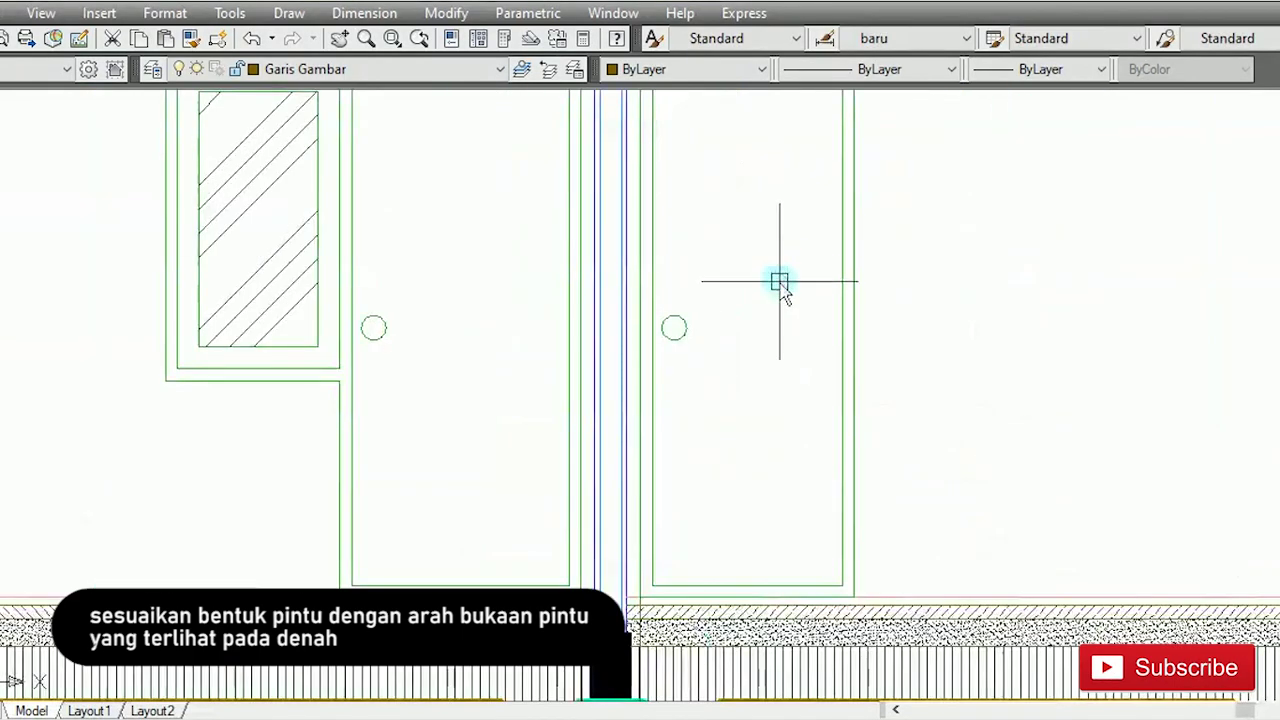
{"action": "scroll", "coordinate": [768, 328], "scroll_direction": "down", "scroll_amount": 3}
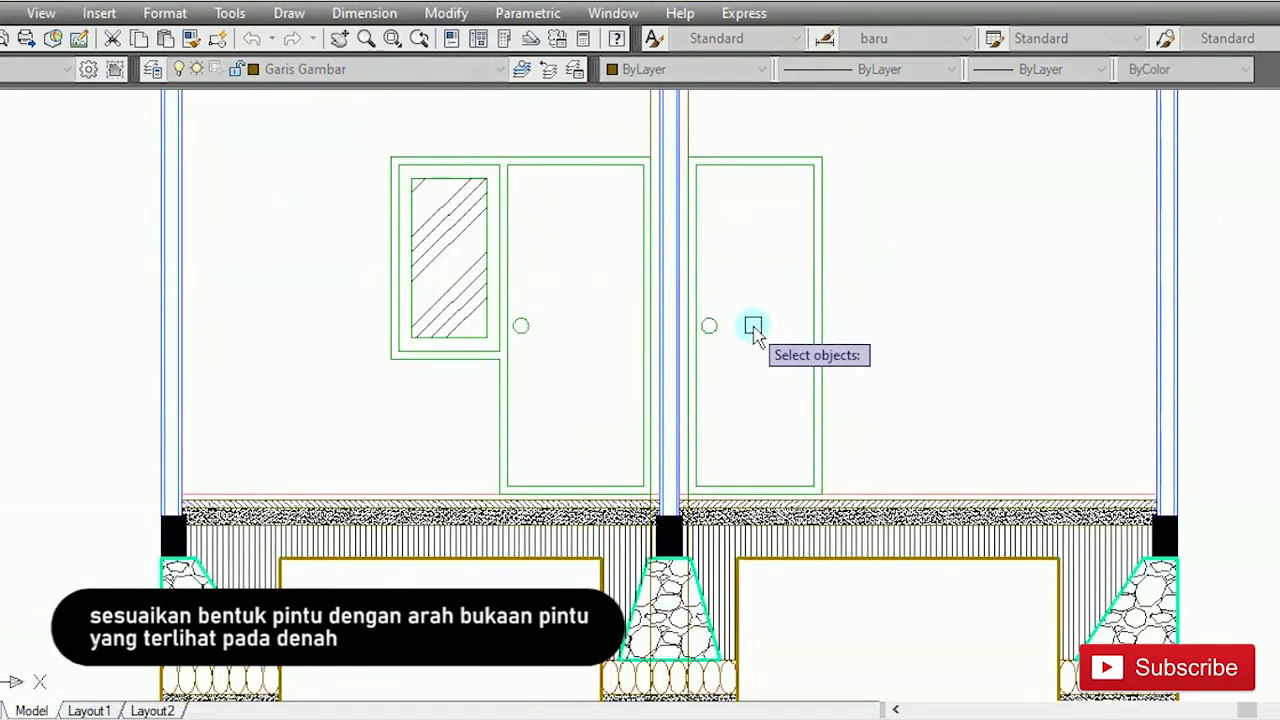
{"action": "left_click", "coordinate": [710, 326]}
{"action": "key", "text": "Return"}
{"action": "left_click", "coordinate": [756, 182]}
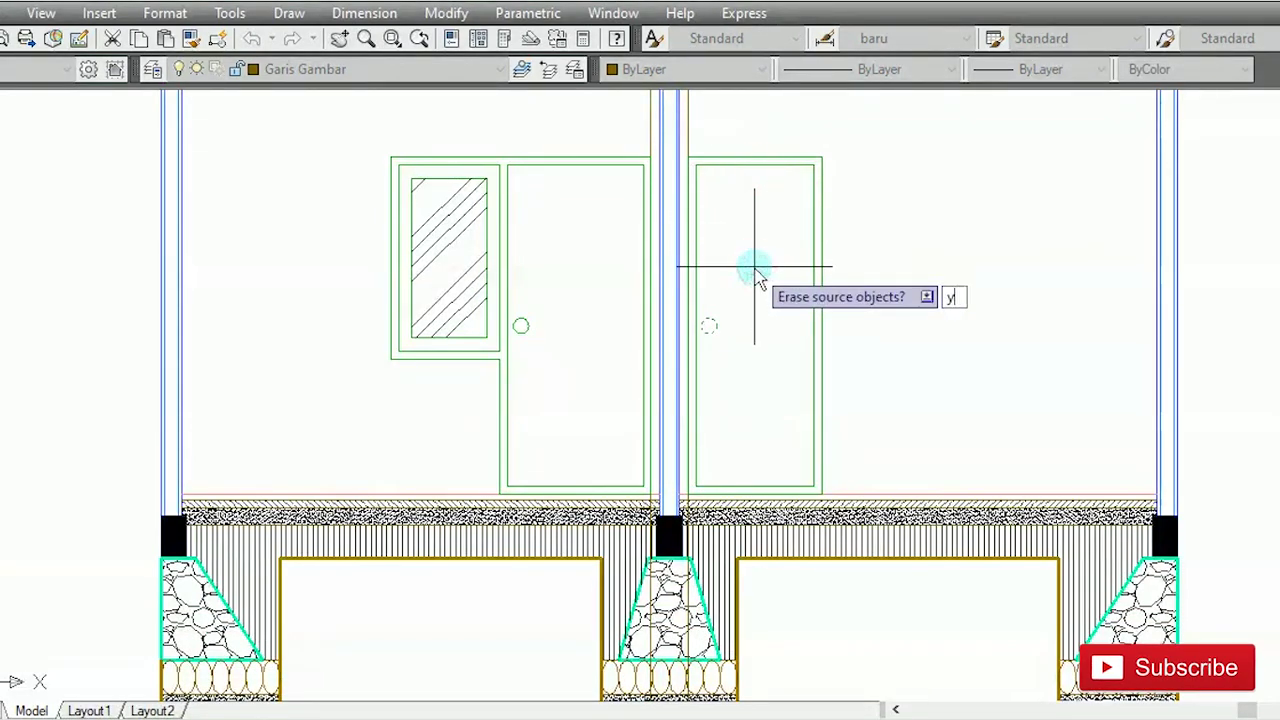
{"action": "key", "text": "Return"}
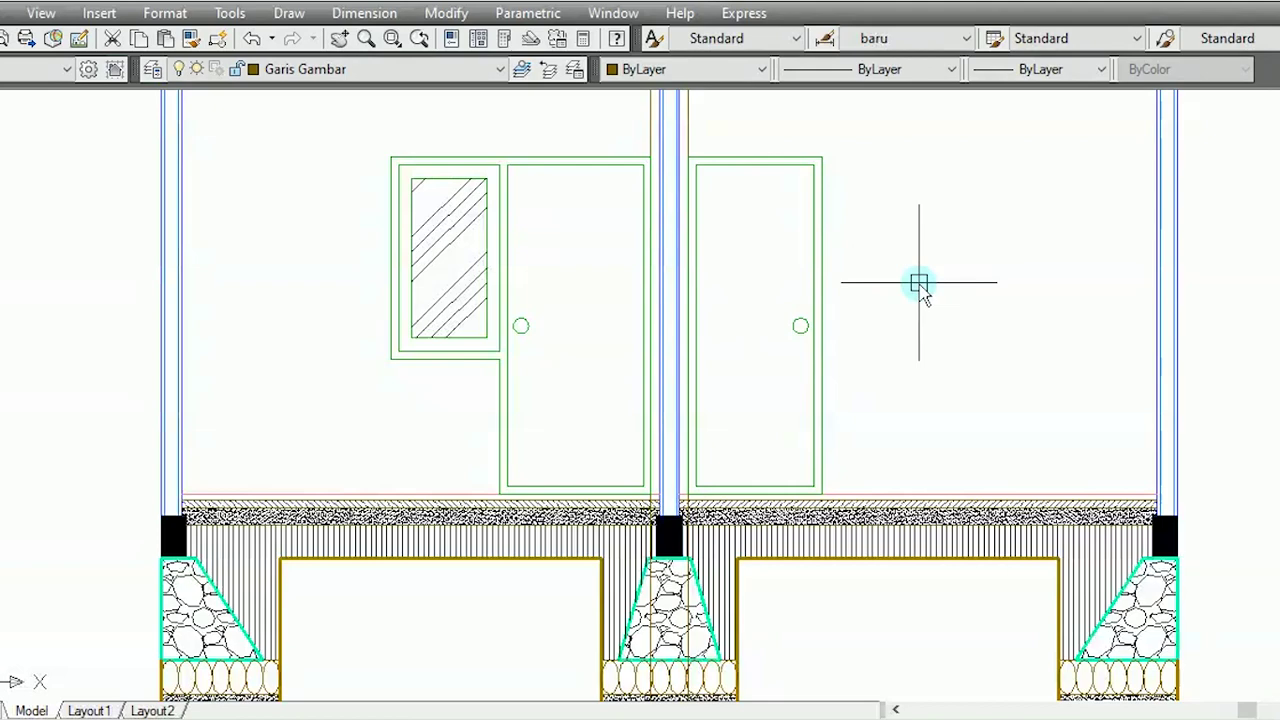
Step: Erase the two vertical construction lines beside the section's middle wall
{"action": "scroll", "coordinate": [919, 284], "scroll_direction": "down", "scroll_amount": 4}
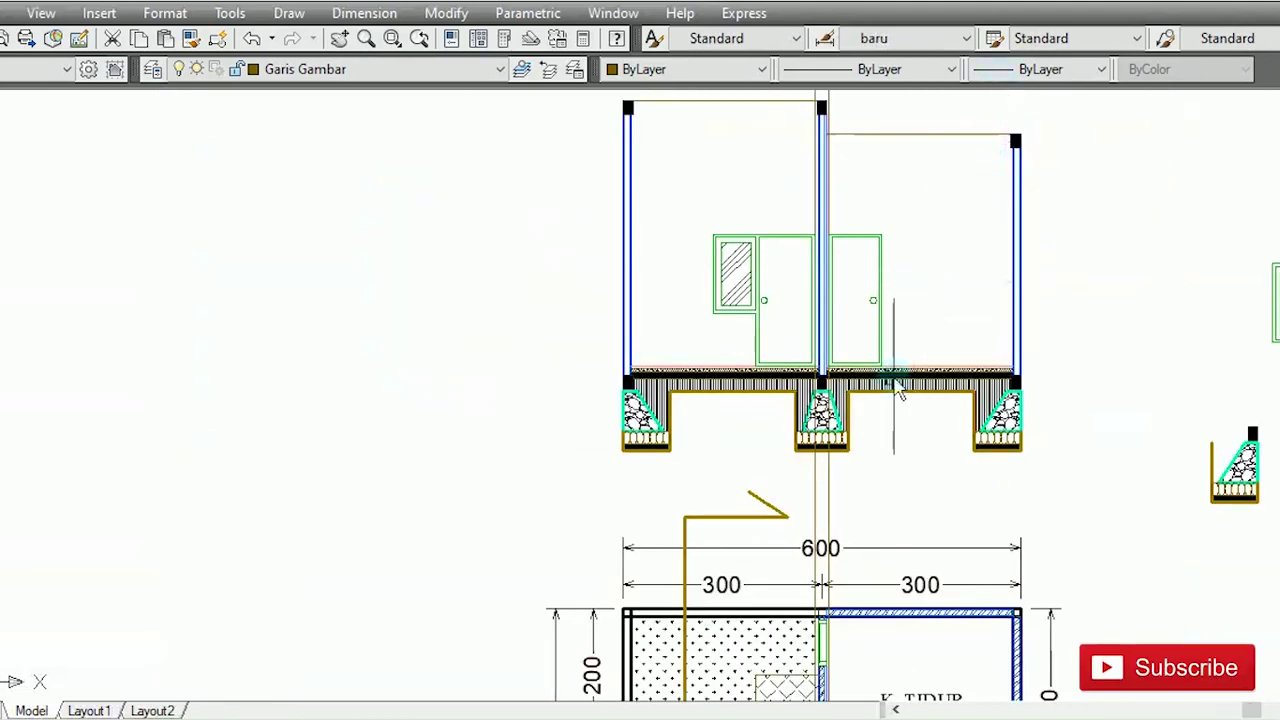
{"action": "scroll", "coordinate": [940, 283], "scroll_direction": "down", "scroll_amount": 2}
{"action": "scroll", "coordinate": [984, 185], "scroll_direction": "up", "scroll_amount": 2}
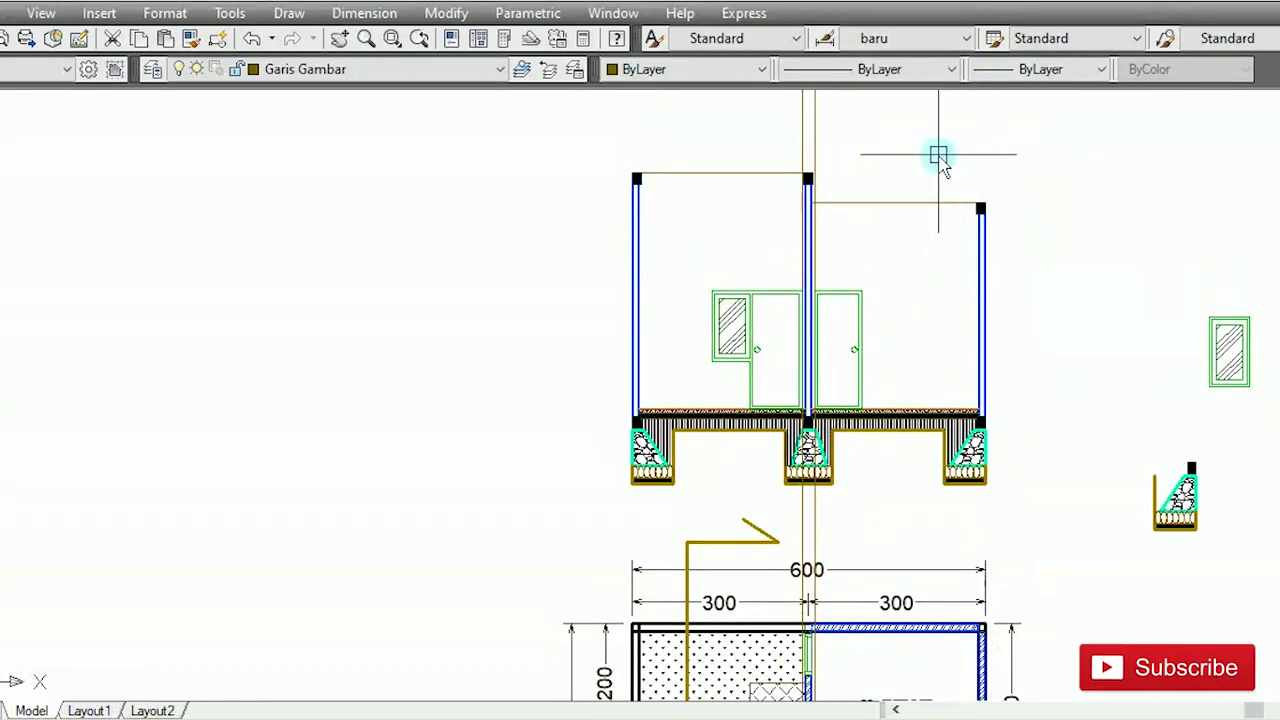
{"action": "left_click", "coordinate": [936, 155]}
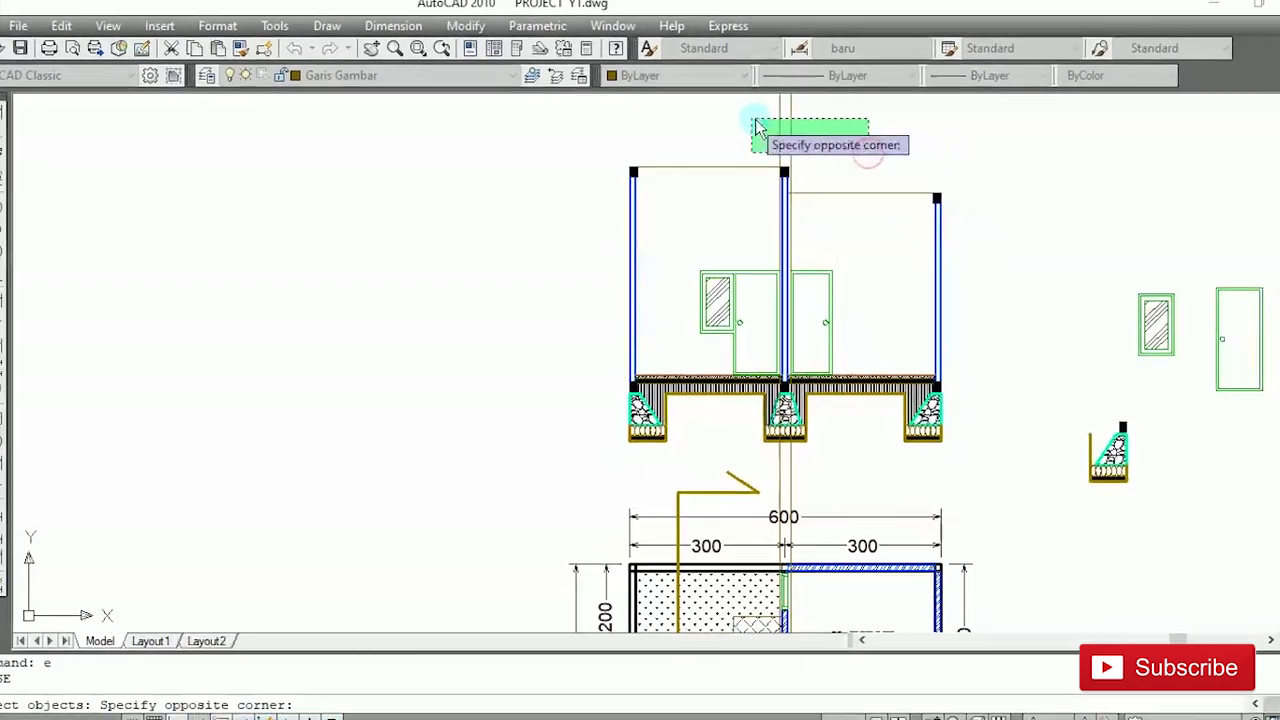
{"action": "left_click", "coordinate": [775, 119]}
{"action": "scroll", "coordinate": [980, 260], "scroll_direction": "down", "scroll_amount": 1}
Step: Draw two vertical construction lines at the outer frame edges of the left K. TIDUR window in the rotated floor plan
{"action": "middle_click_drag", "start_coordinate": [980, 260], "coordinate": [668, 275]}
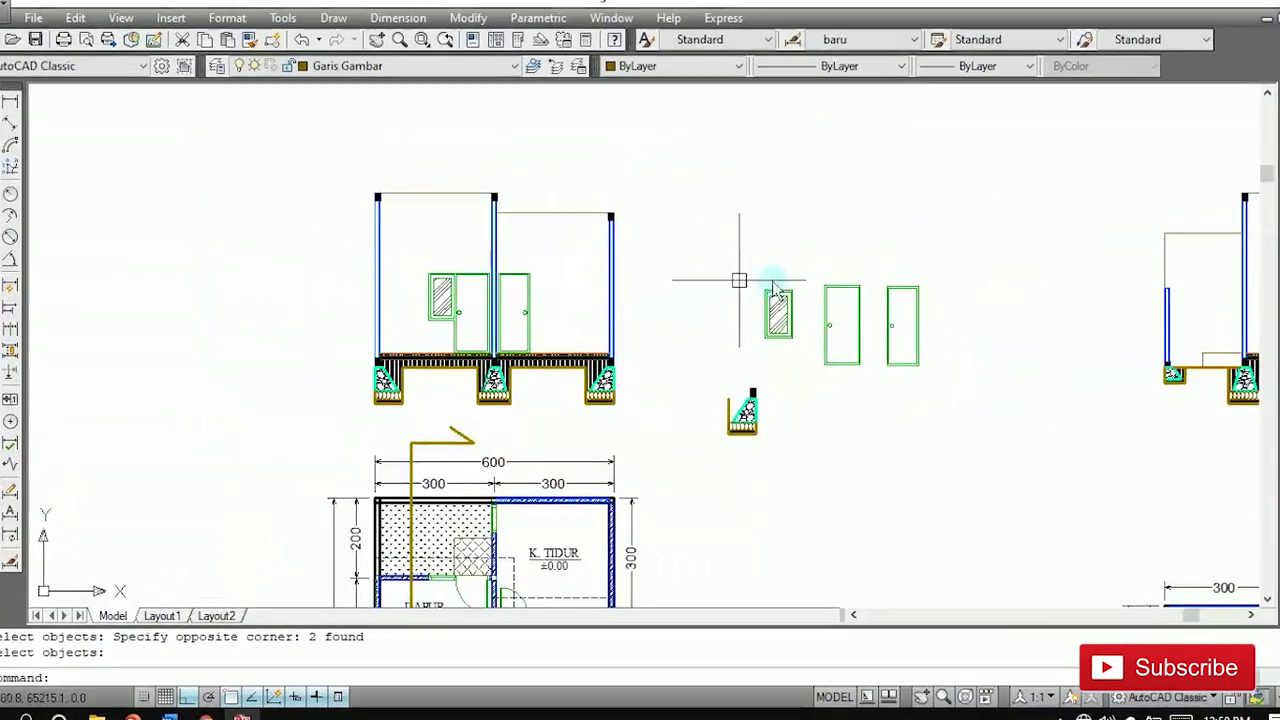
{"action": "scroll", "coordinate": [1099, 349], "scroll_direction": "down", "scroll_amount": 4}
{"action": "scroll", "coordinate": [1226, 501], "scroll_direction": "up", "scroll_amount": 6}
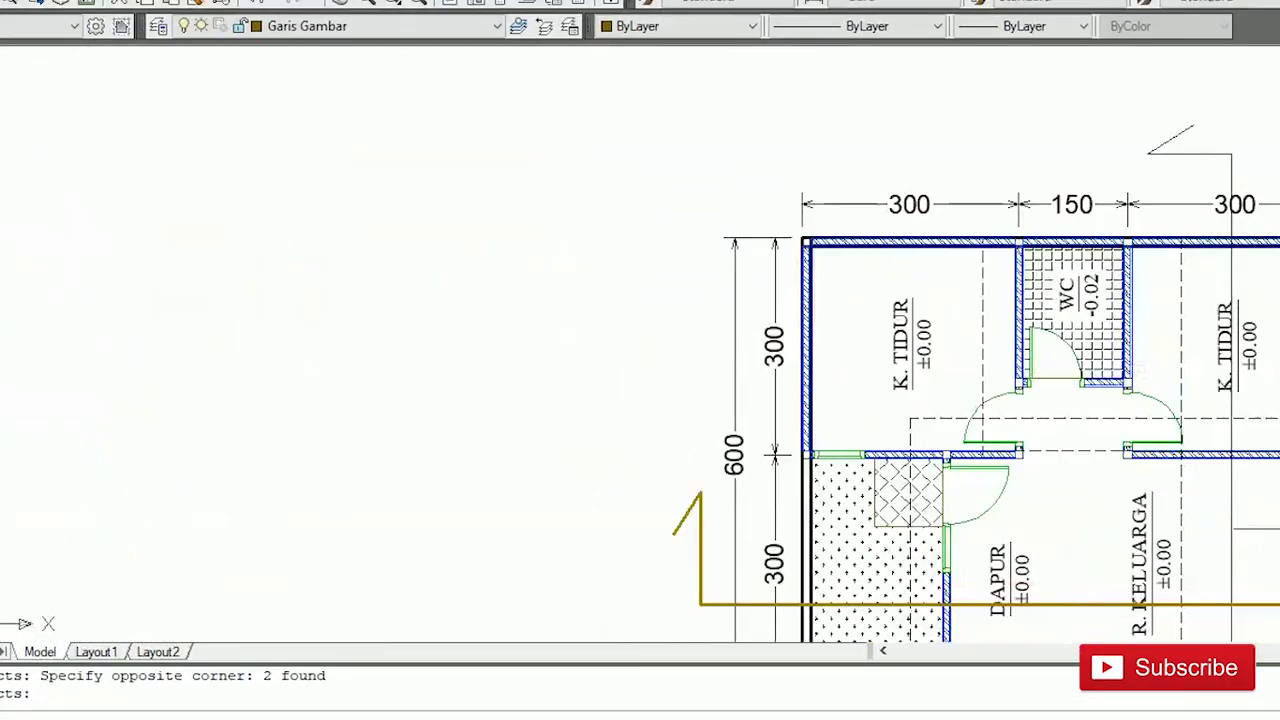
{"action": "scroll", "coordinate": [1138, 525], "scroll_direction": "down", "scroll_amount": 2}
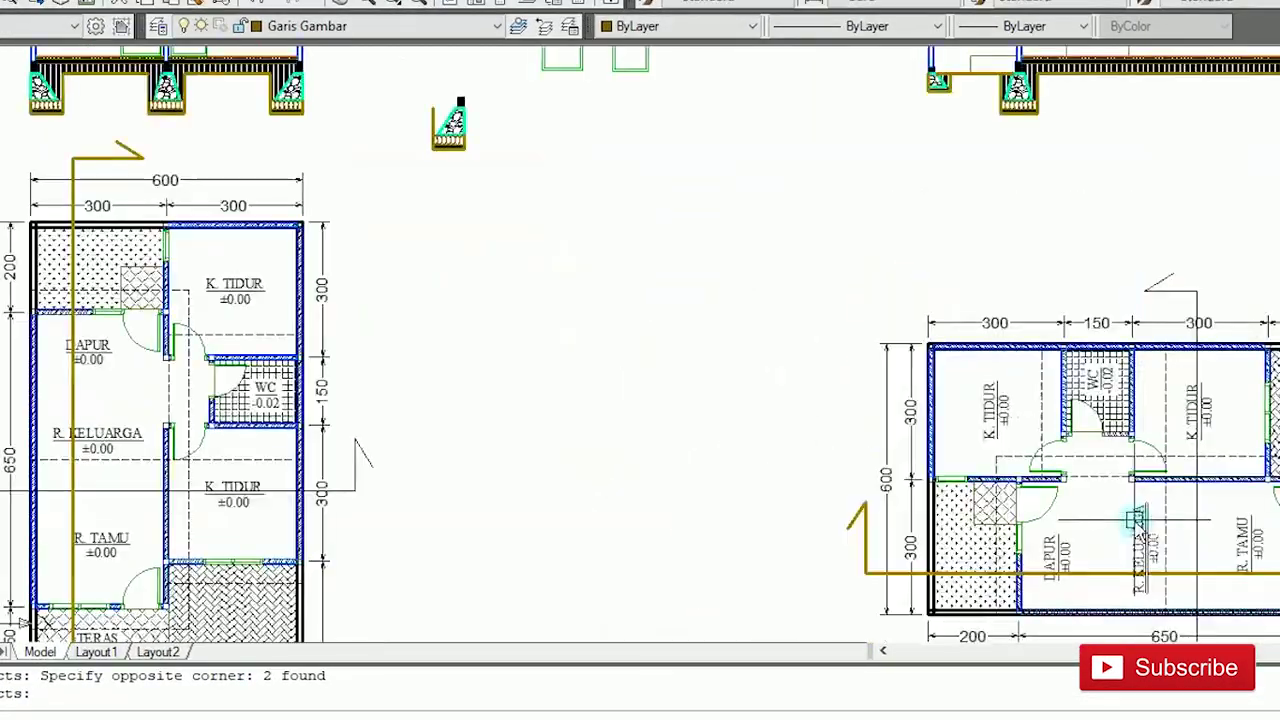
{"action": "middle_click_drag", "start_coordinate": [1137, 260], "coordinate": [1123, 172]}
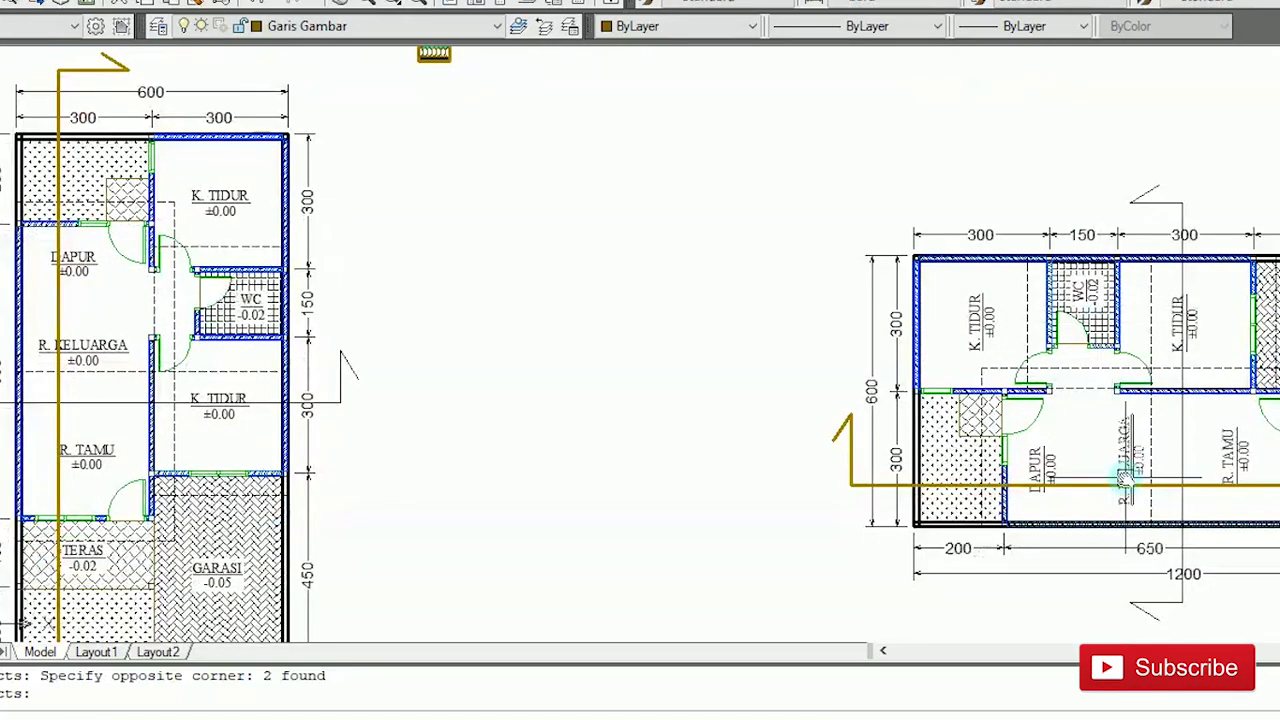
{"action": "scroll", "coordinate": [1086, 449], "scroll_direction": "up", "scroll_amount": 4}
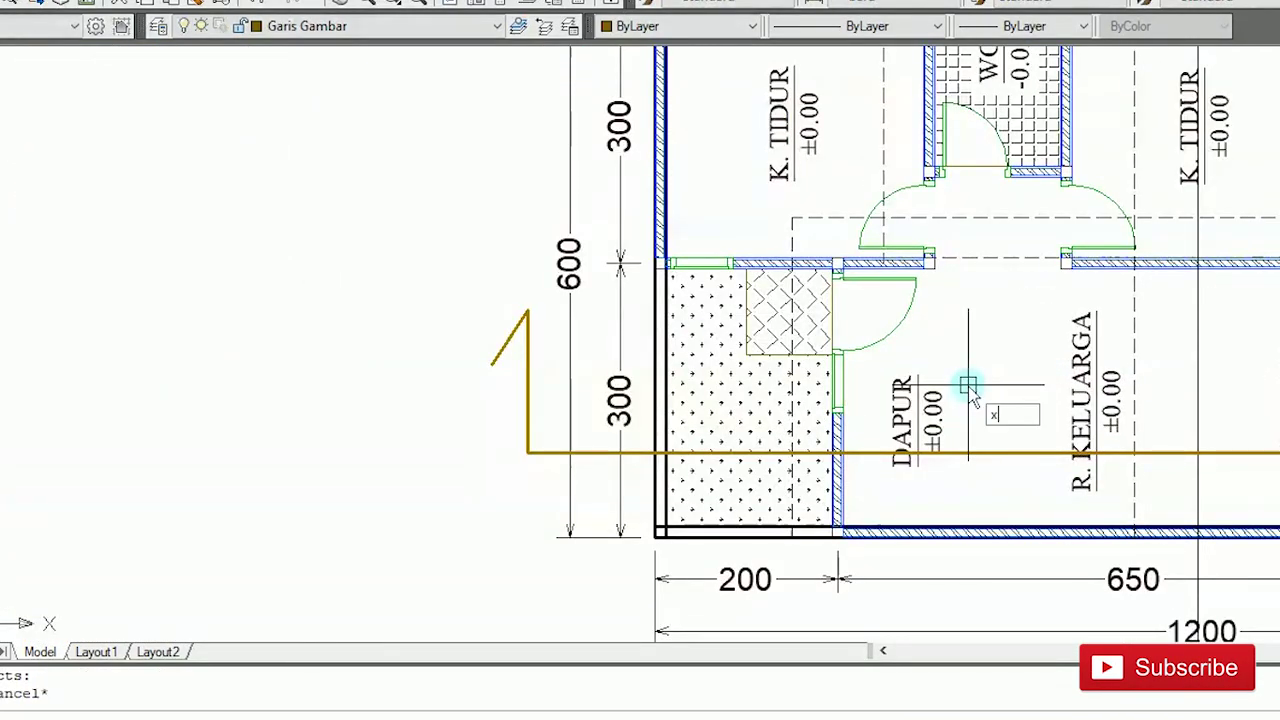
{"action": "key", "text": "Return"}
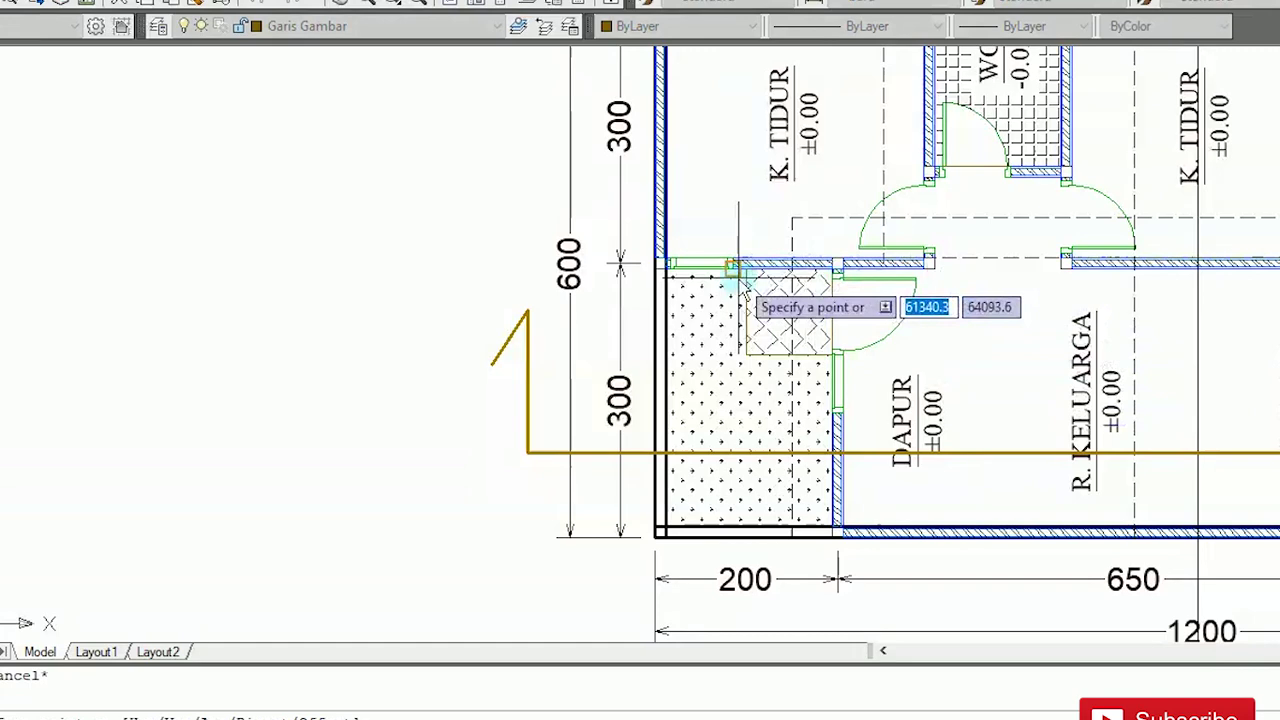
{"action": "scroll", "coordinate": [712, 293], "scroll_direction": "up", "scroll_amount": 4}
{"action": "scroll", "coordinate": [741, 261], "scroll_direction": "up", "scroll_amount": 3}
{"action": "left_click", "coordinate": [763, 241]}
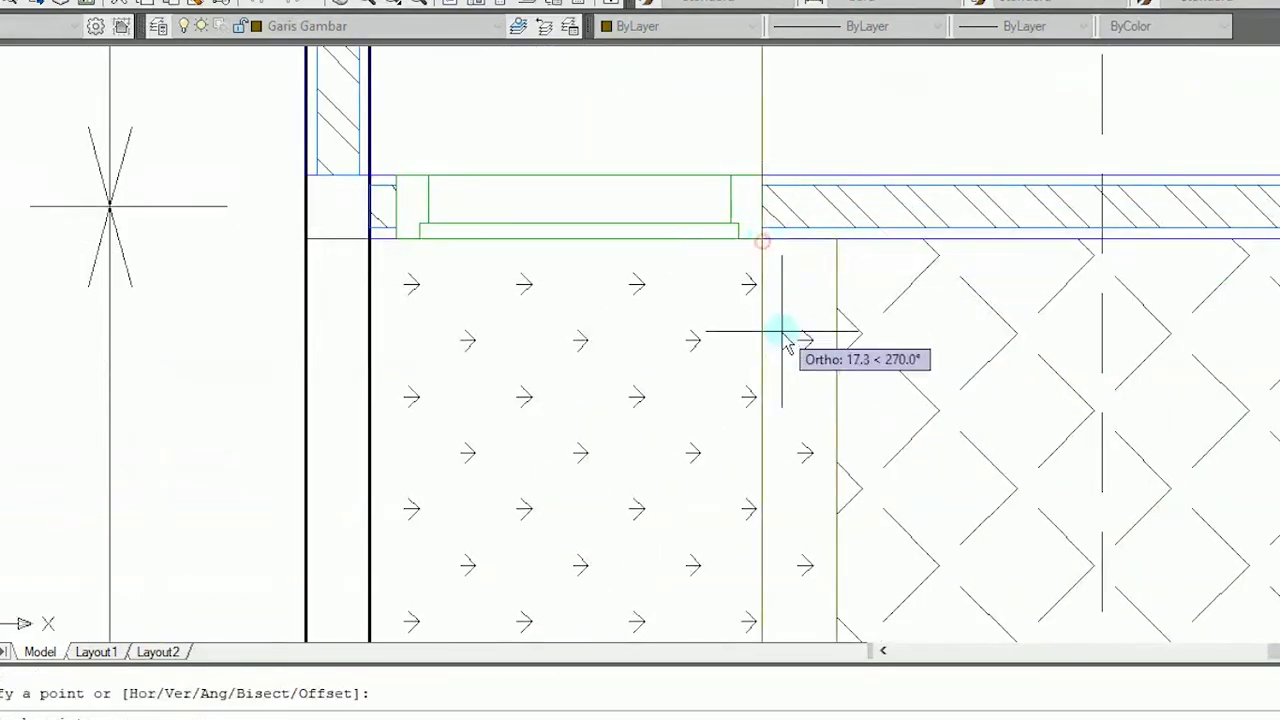
{"action": "left_click", "coordinate": [780, 331]}
{"action": "key", "text": "Return"}
{"action": "key", "text": "Return"}
{"action": "left_click", "coordinate": [396, 239]}
{"action": "left_click", "coordinate": [404, 334]}
{"action": "key", "text": "Return"}
{"action": "scroll", "coordinate": [449, 333], "scroll_direction": "down", "scroll_amount": 6}
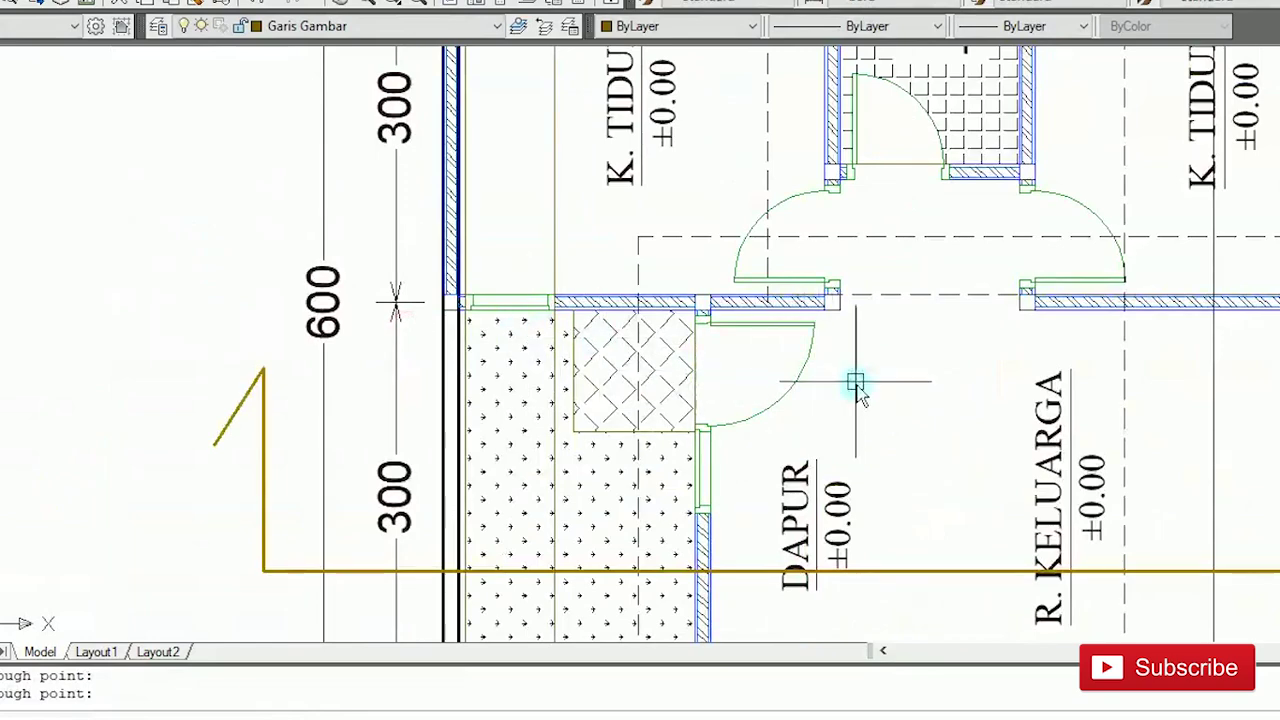
Step: Draw two vertical construction lines at the outer frame edges of the WC door in the rotated floor plan
{"action": "key", "text": "Return"}
{"action": "scroll", "coordinate": [850, 380], "scroll_direction": "up", "scroll_amount": 4}
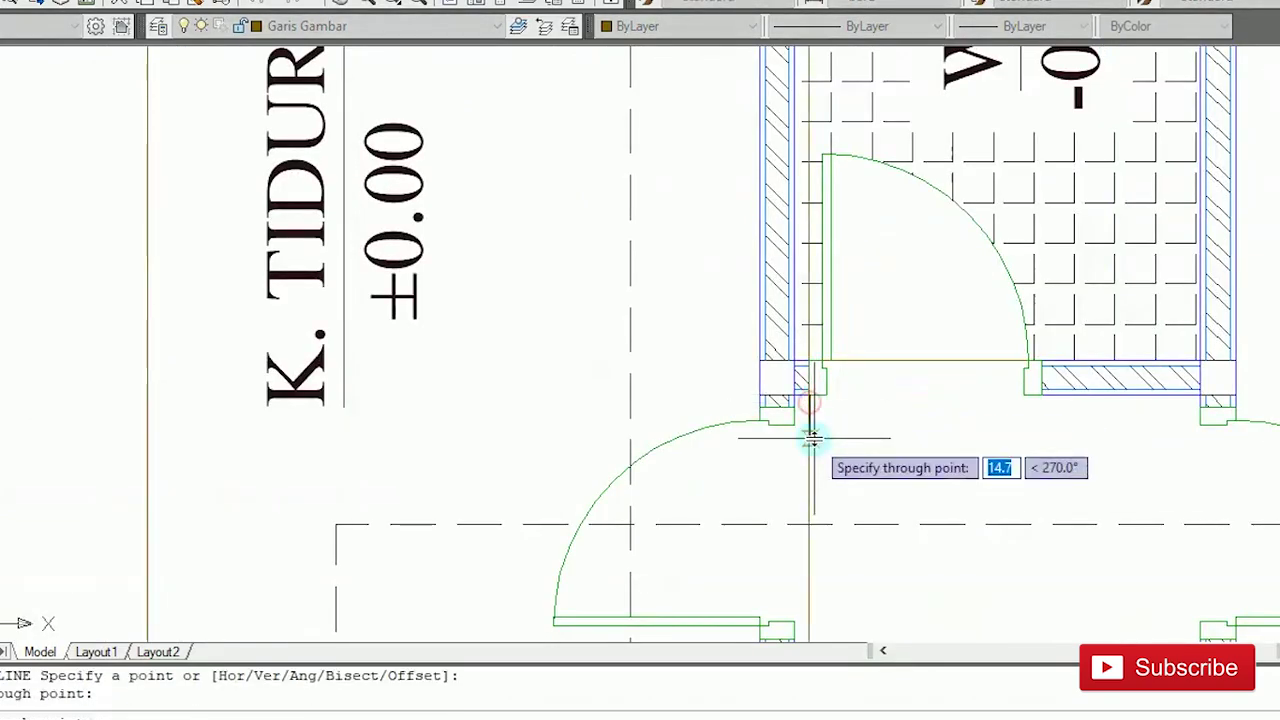
{"action": "left_click", "coordinate": [809, 430]}
{"action": "key", "text": "Return"}
{"action": "key", "text": "Return"}
{"action": "left_click", "coordinate": [1042, 395]}
{"action": "key", "text": "Escape"}
{"action": "scroll", "coordinate": [1070, 400], "scroll_direction": "down", "scroll_amount": 10}
{"action": "middle_click_drag", "start_coordinate": [1122, 427], "coordinate": [957, 403]}
{"action": "scroll", "coordinate": [957, 403], "scroll_direction": "down", "scroll_amount": 2}
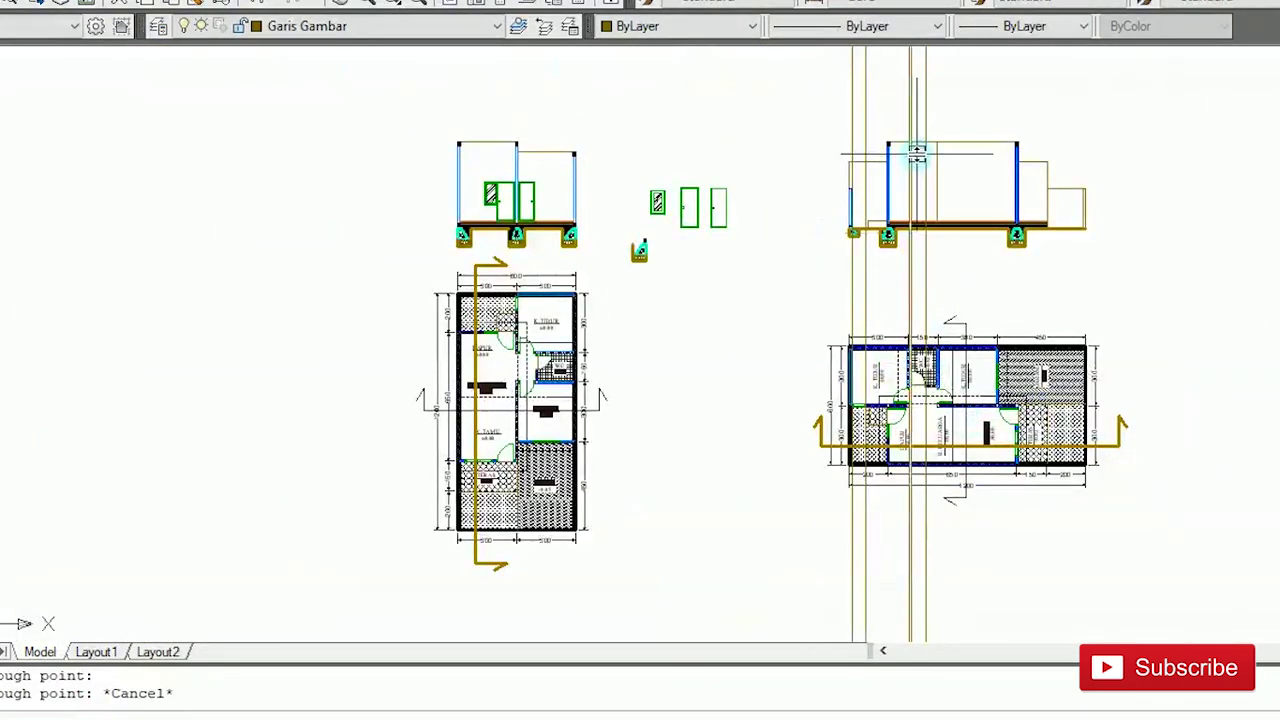
{"action": "key", "text": "Escape"}
Step: Draw a horizontal construction line along the heads of the window and doors in the first section, reaching across the second section
{"action": "scroll", "coordinate": [605, 178], "scroll_direction": "up", "scroll_amount": 7}
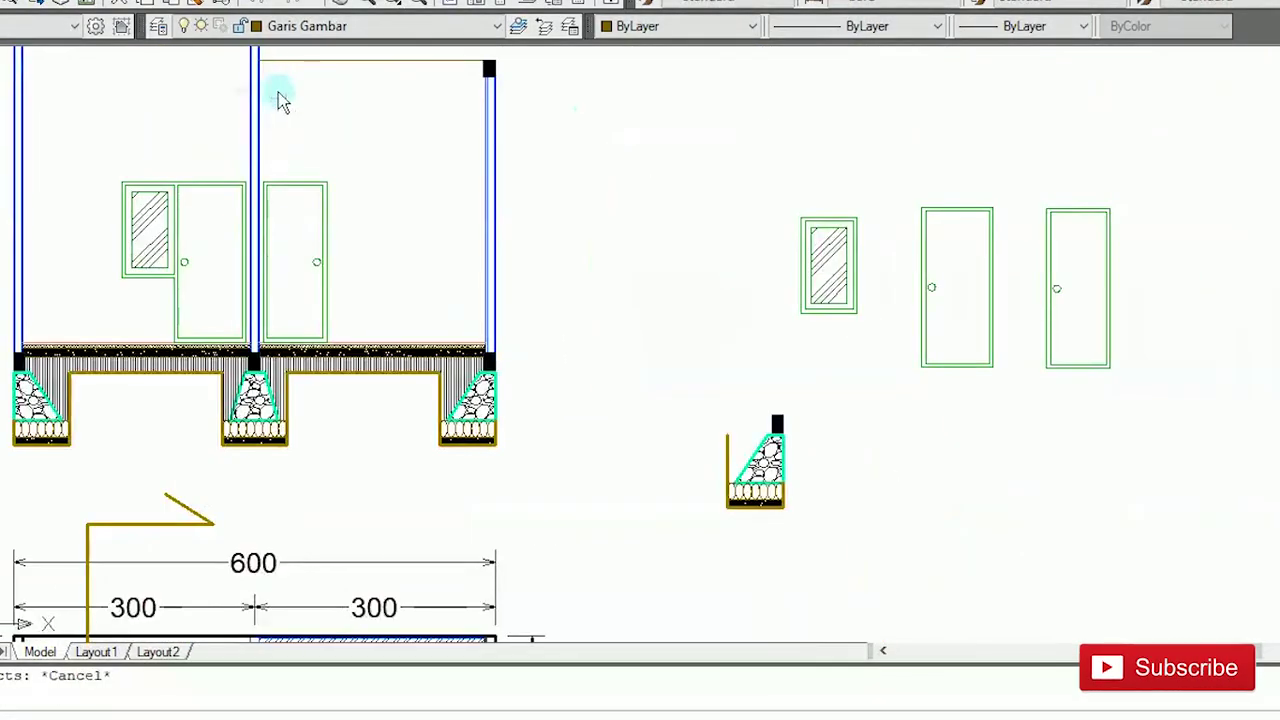
{"action": "key", "text": "Return"}
{"action": "scroll", "coordinate": [140, 165], "scroll_direction": "up", "scroll_amount": 2}
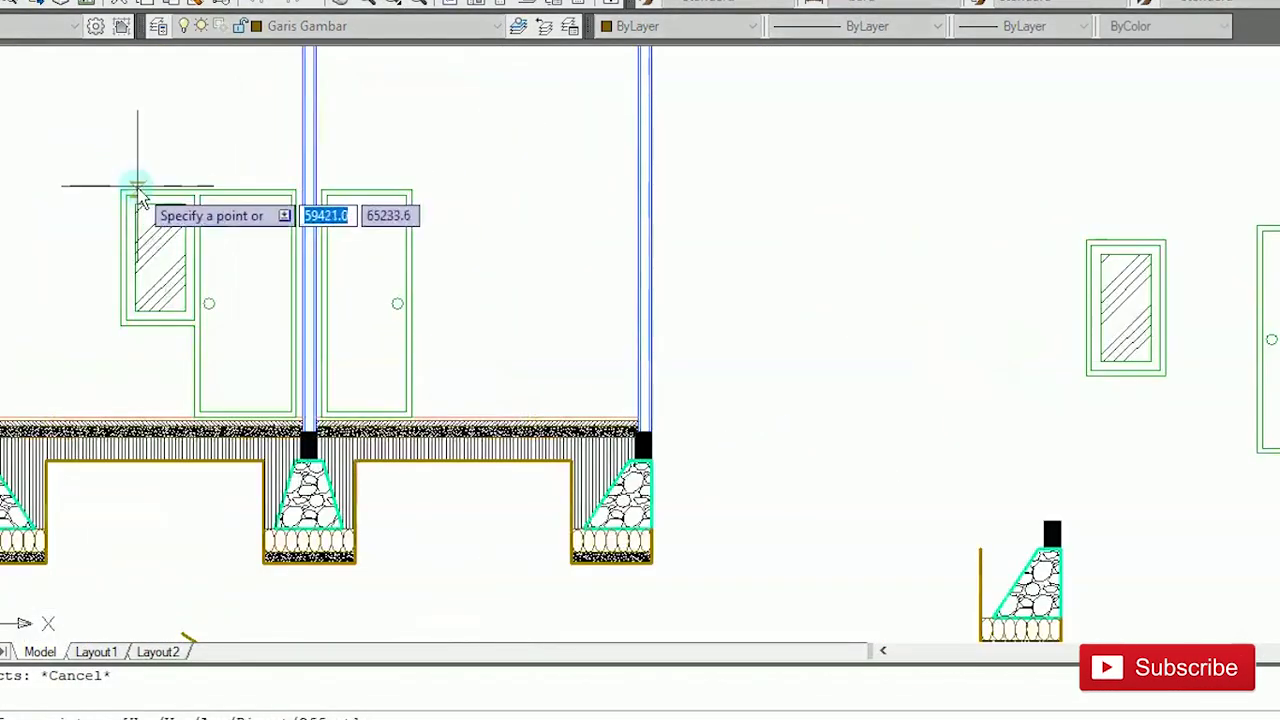
{"action": "left_click", "coordinate": [577, 191]}
{"action": "scroll", "coordinate": [577, 191], "scroll_direction": "down", "scroll_amount": 7}
{"action": "scroll", "coordinate": [880, 194], "scroll_direction": "up", "scroll_amount": 6}
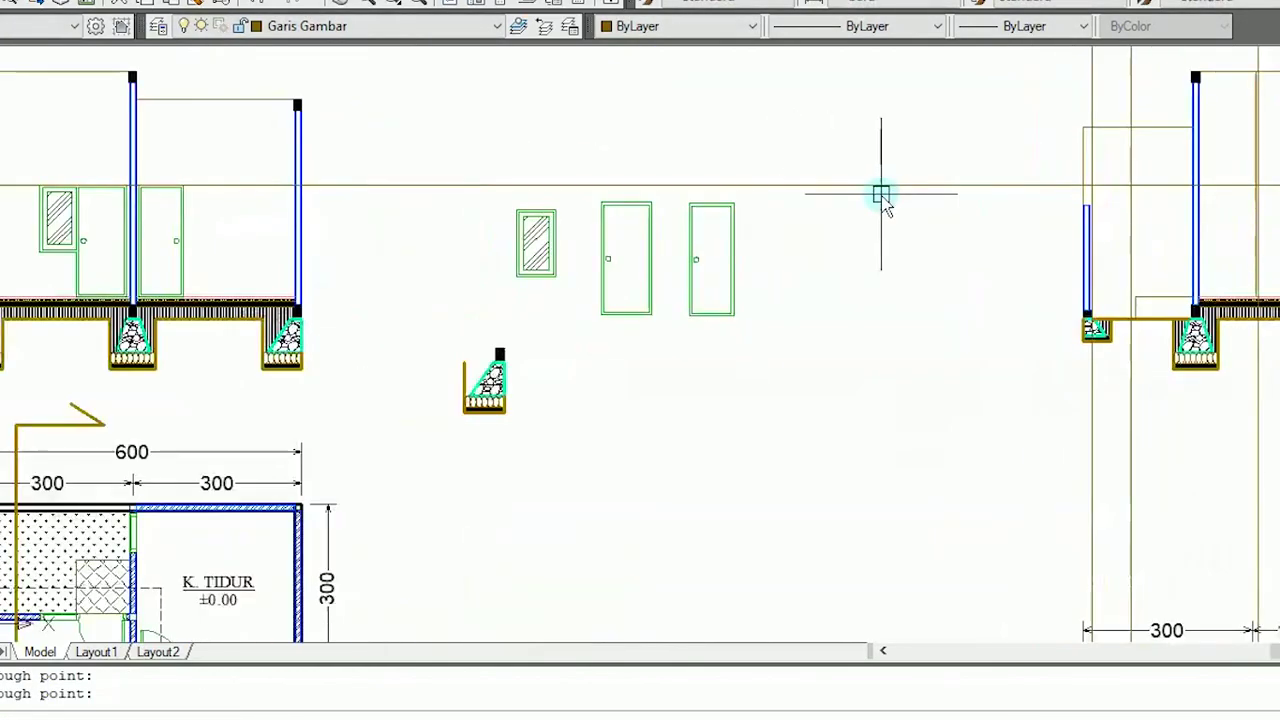
Step: Copy the window elevation by its upper-left corner to where the head line crosses the window's left construction line in the second section
{"action": "key", "text": "Return"}
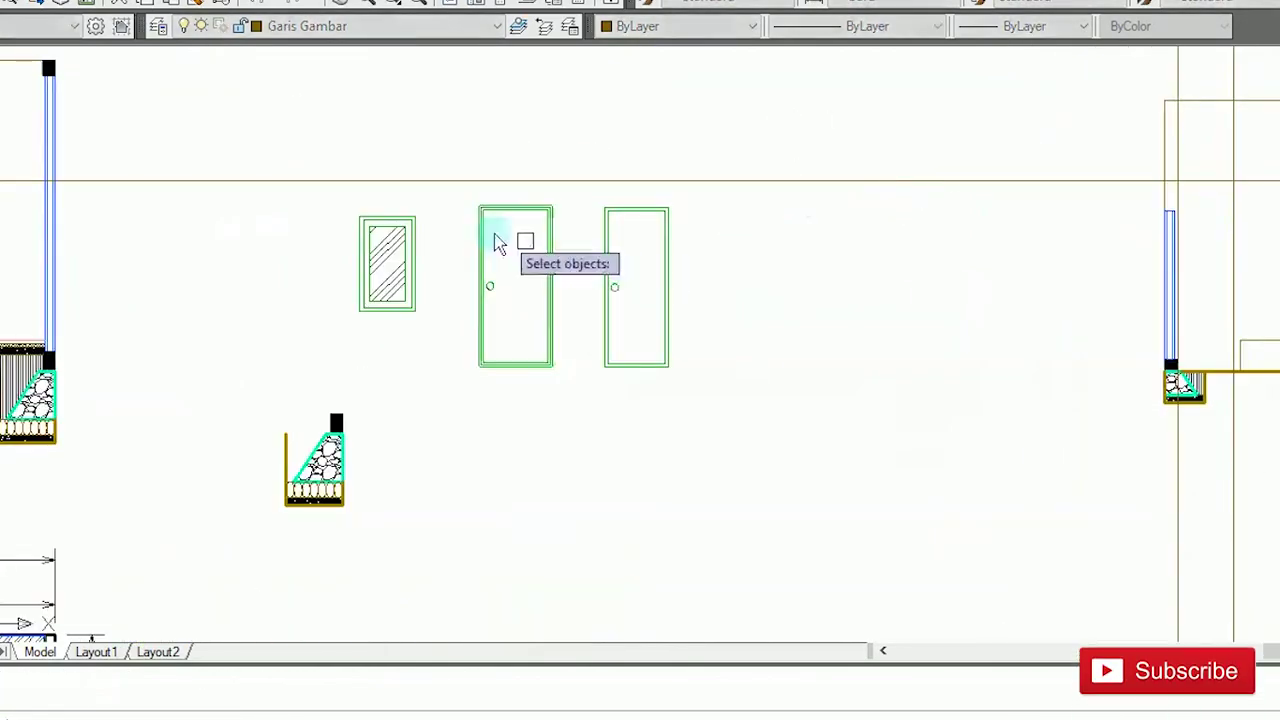
{"action": "left_click", "coordinate": [334, 201]}
{"action": "left_click", "coordinate": [442, 343]}
{"action": "scroll", "coordinate": [442, 222], "scroll_direction": "up", "scroll_amount": 7}
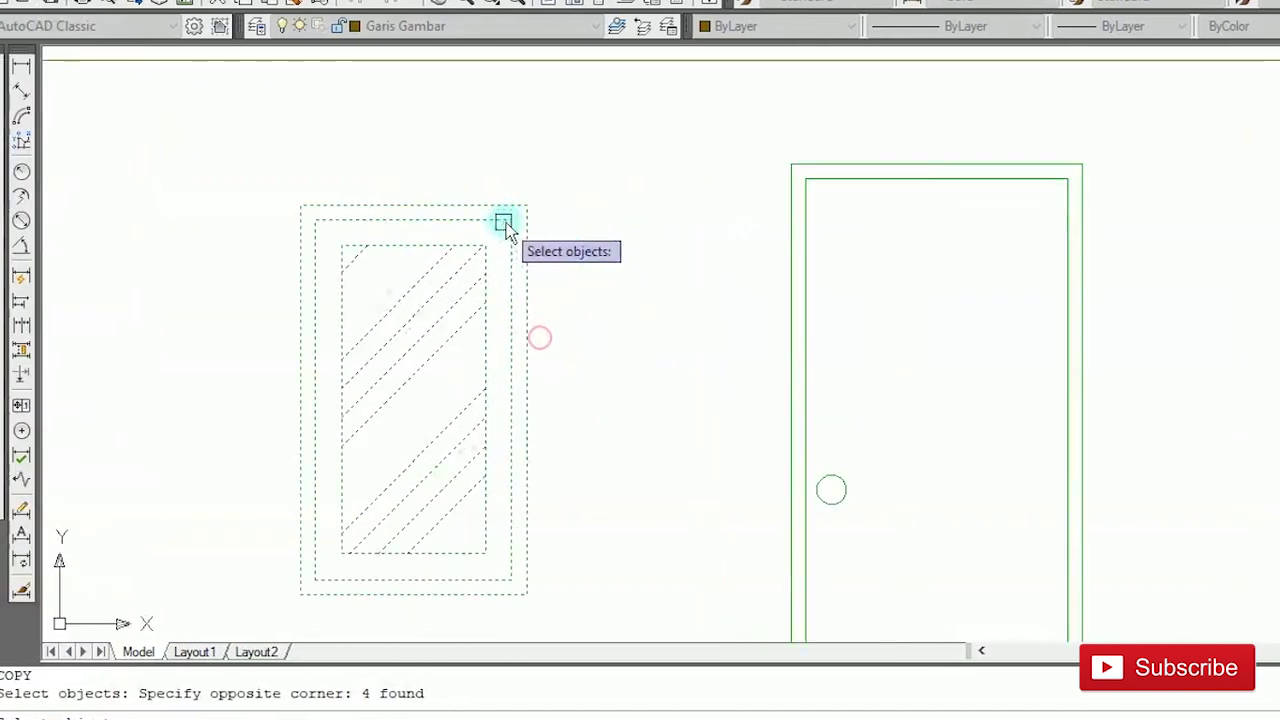
{"action": "key", "text": "Return"}
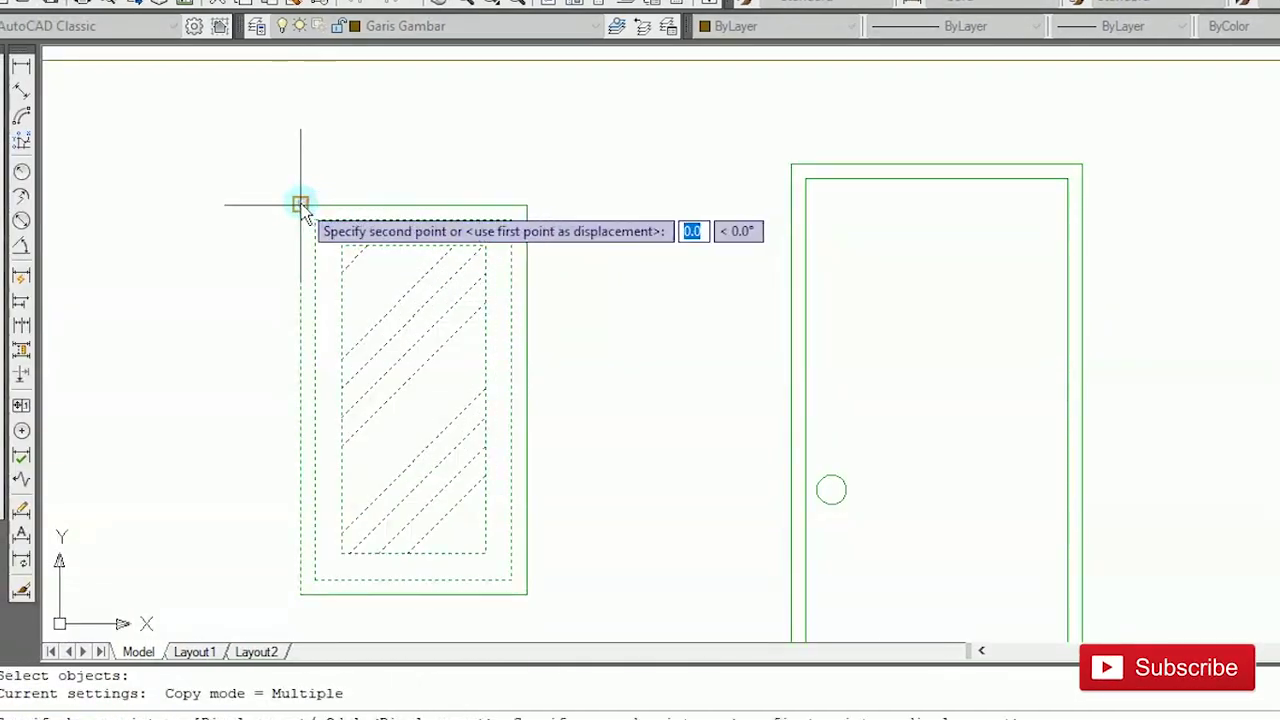
{"action": "scroll", "coordinate": [323, 134], "scroll_direction": "down", "scroll_amount": 5}
{"action": "scroll", "coordinate": [808, 200], "scroll_direction": "up", "scroll_amount": 5}
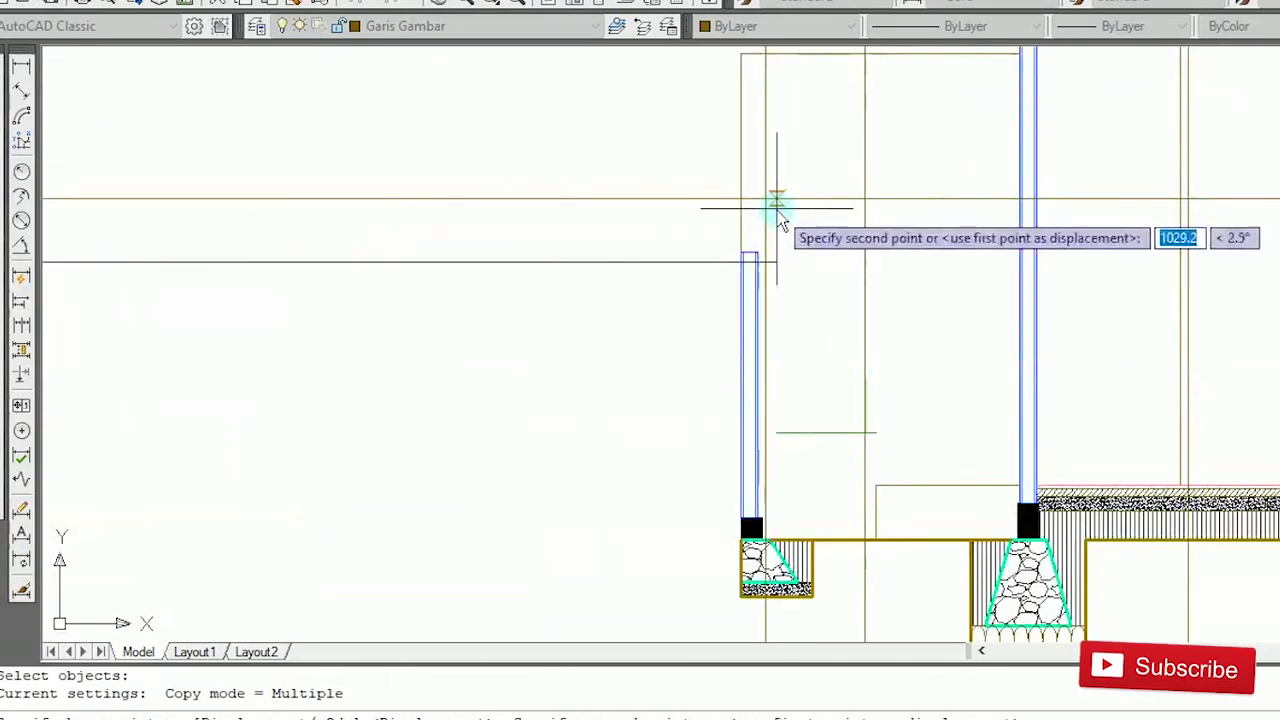
{"action": "left_click", "coordinate": [777, 205]}
{"action": "key", "text": "Escape"}
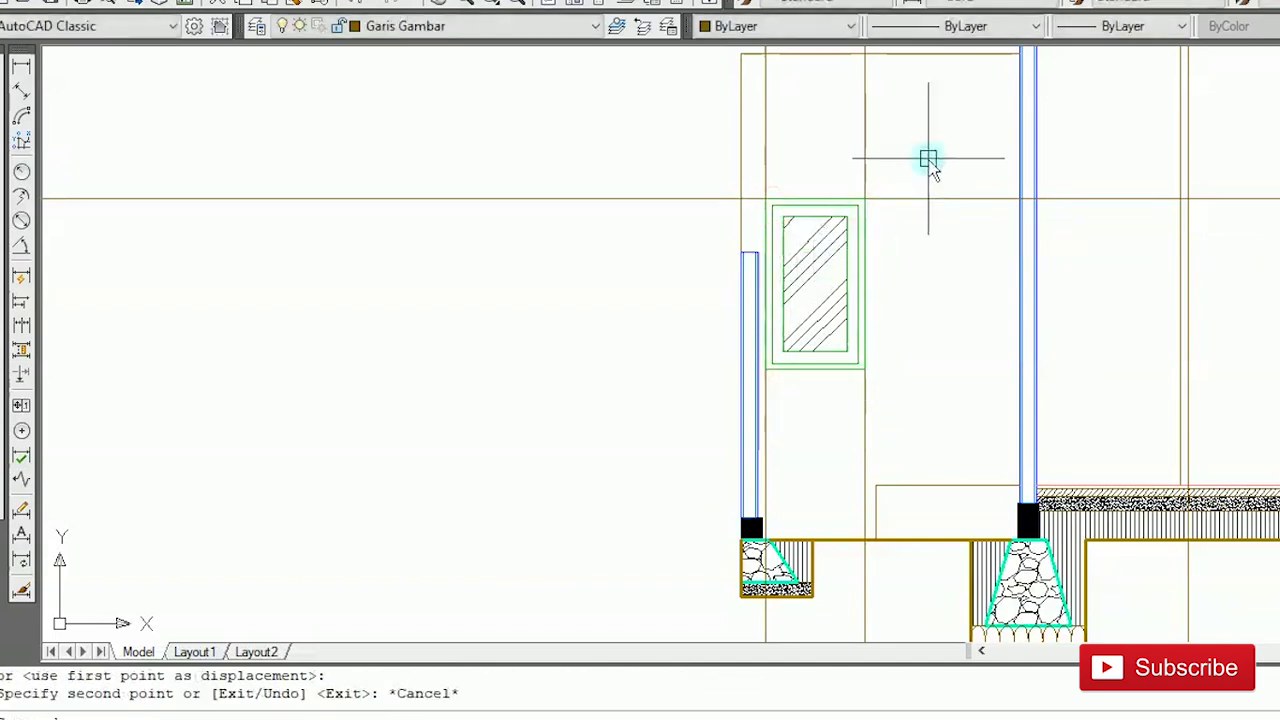
Step: Copy the narrower door elevation by its lower-left corner onto the second section's floor line at the WC door's left construction line
{"action": "scroll", "coordinate": [928, 160], "scroll_direction": "down", "scroll_amount": 3}
{"action": "scroll", "coordinate": [443, 262], "scroll_direction": "up", "scroll_amount": 3}
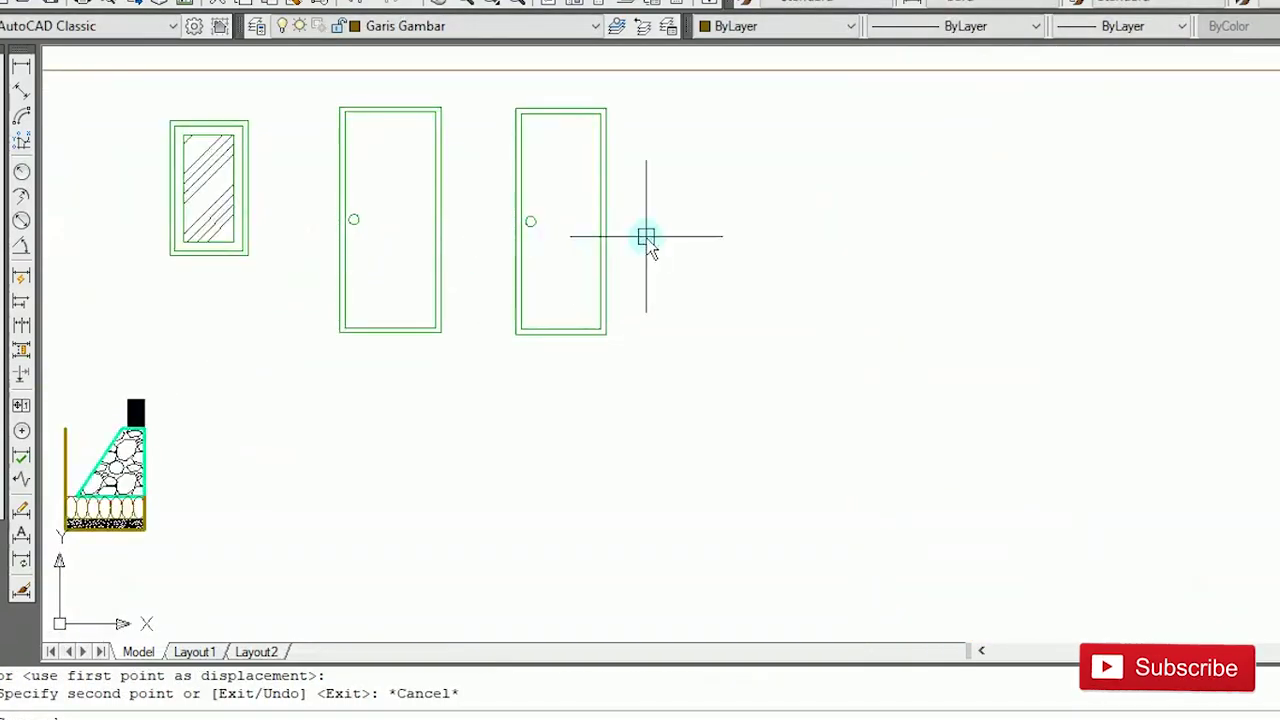
{"action": "left_click", "coordinate": [491, 97]}
{"action": "left_click", "coordinate": [695, 400]}
{"action": "scroll", "coordinate": [512, 350], "scroll_direction": "up", "scroll_amount": 4}
{"action": "key", "text": "Return"}
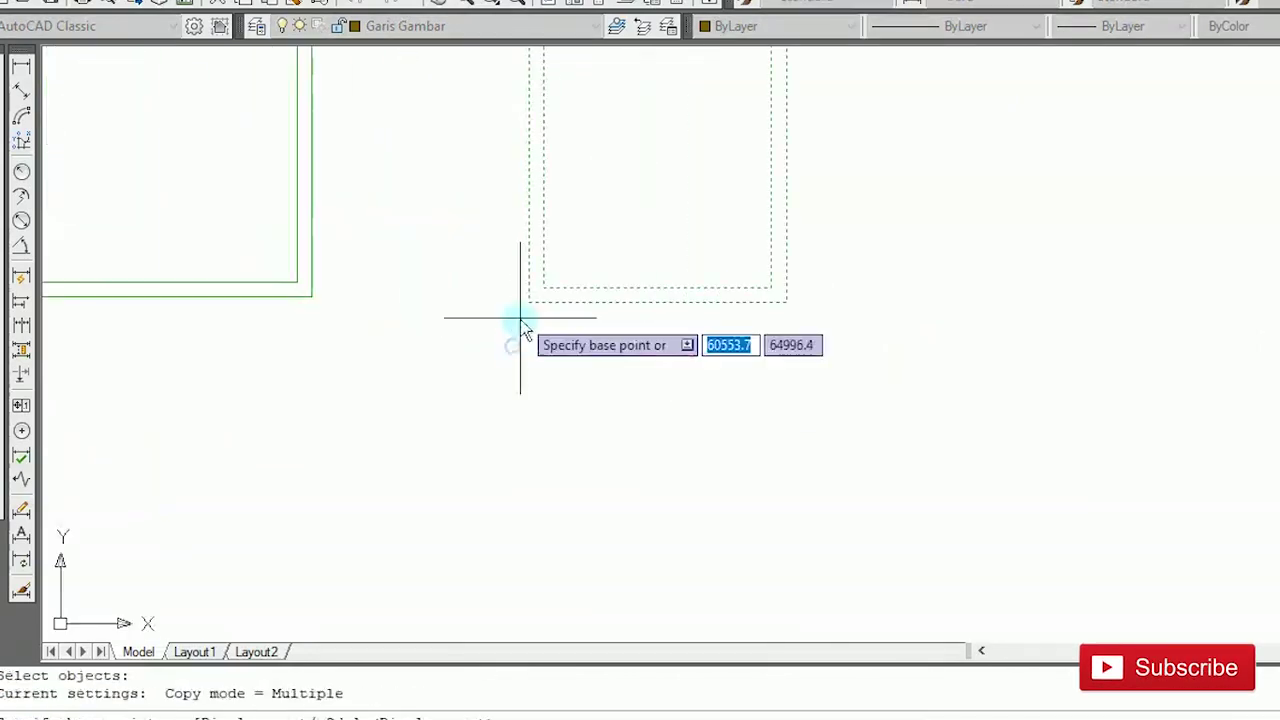
{"action": "left_click", "coordinate": [524, 301]}
{"action": "scroll", "coordinate": [524, 301], "scroll_direction": "down", "scroll_amount": 5}
{"action": "scroll", "coordinate": [843, 280], "scroll_direction": "up", "scroll_amount": 8}
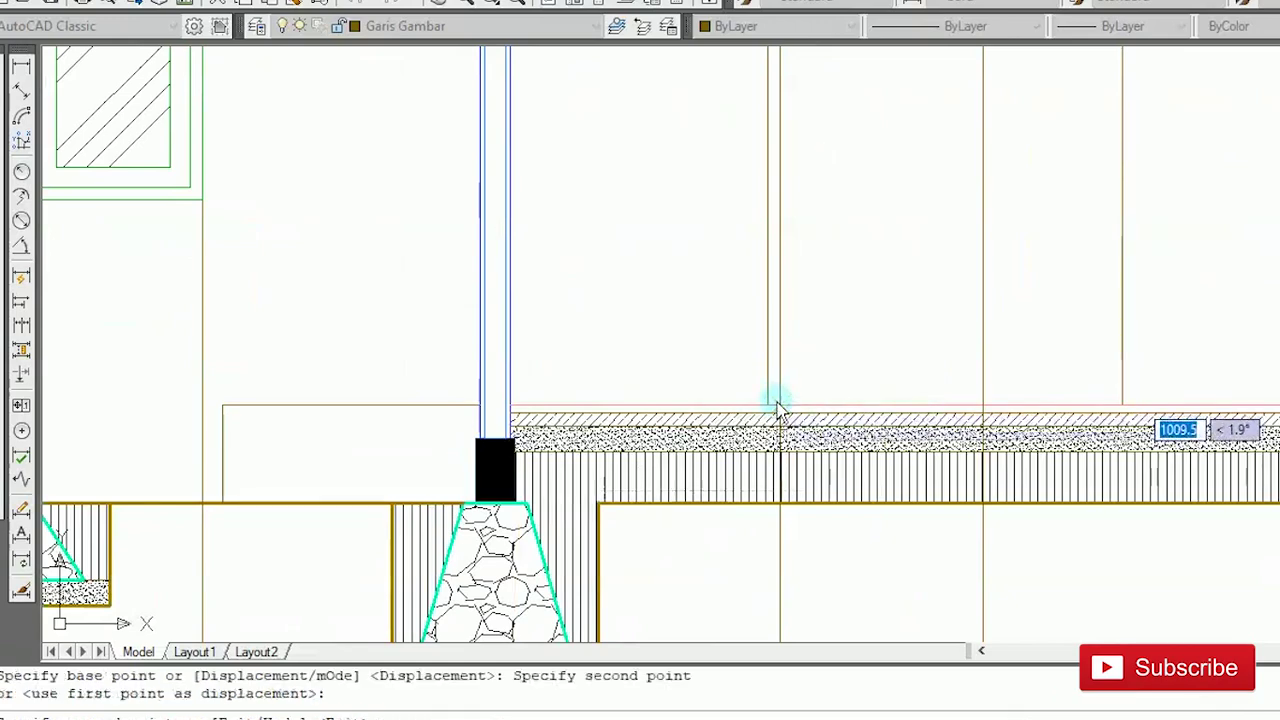
{"action": "left_click", "coordinate": [779, 405]}
{"action": "key", "text": "Escape"}
Step: Erase the horizontal head construction line and the four vertical construction lines around the second section's window and door
{"action": "scroll", "coordinate": [790, 380], "scroll_direction": "down", "scroll_amount": 4}
{"action": "scroll", "coordinate": [846, 234], "scroll_direction": "up", "scroll_amount": 3}
{"action": "type", "text": "e"}
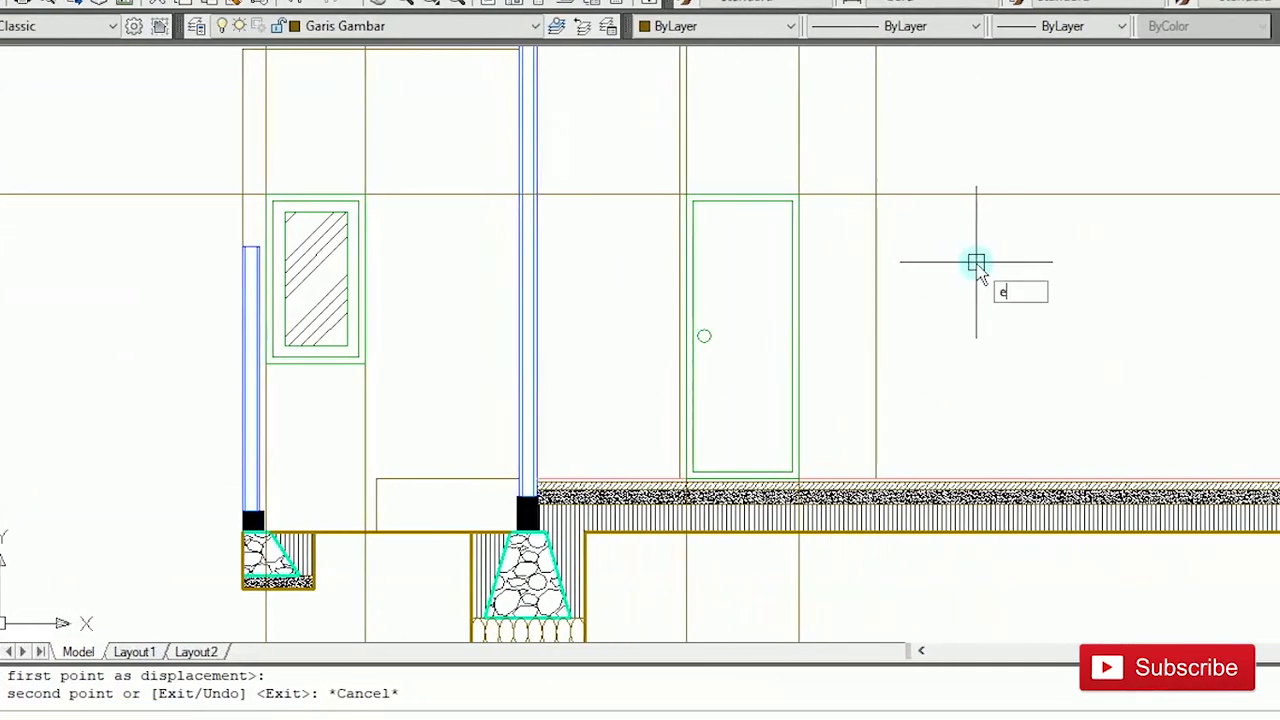
{"action": "key", "text": "Return"}
{"action": "right_click", "coordinate": [873, 196]}
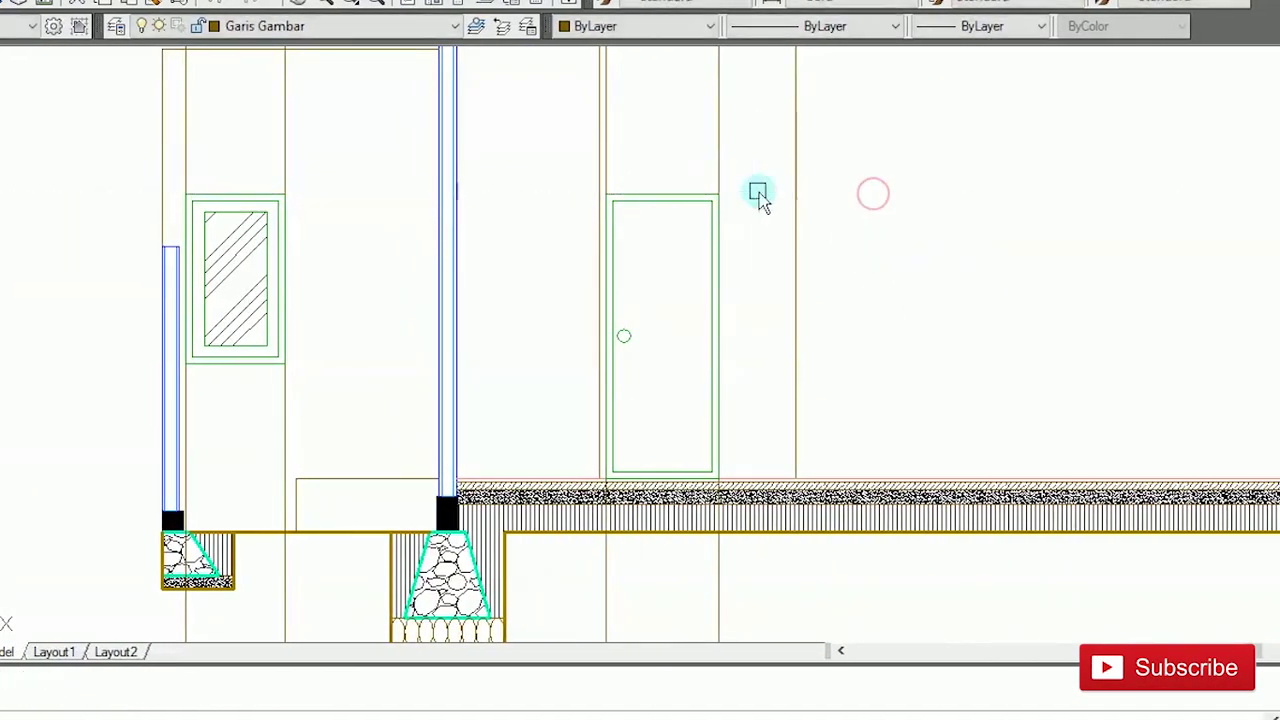
{"action": "right_click", "coordinate": [723, 163]}
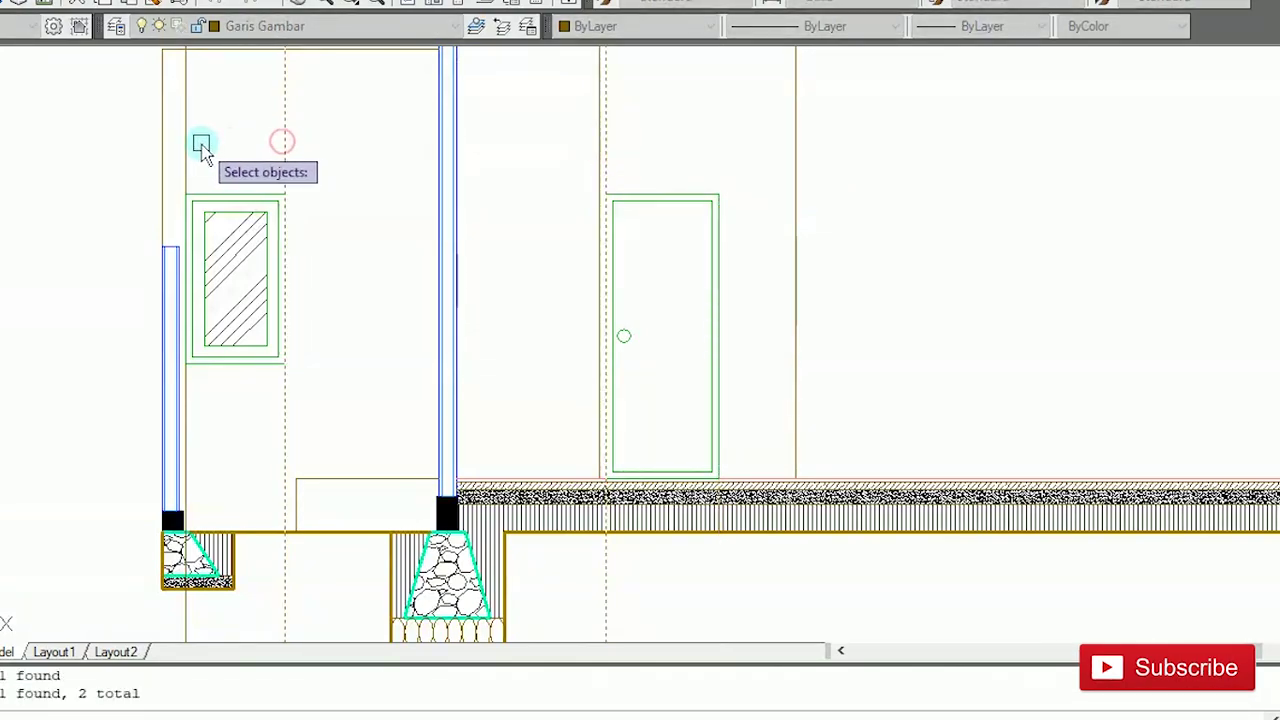
{"action": "left_click", "coordinate": [200, 145]}
{"action": "scroll", "coordinate": [280, 182], "scroll_direction": "down", "scroll_amount": 3}
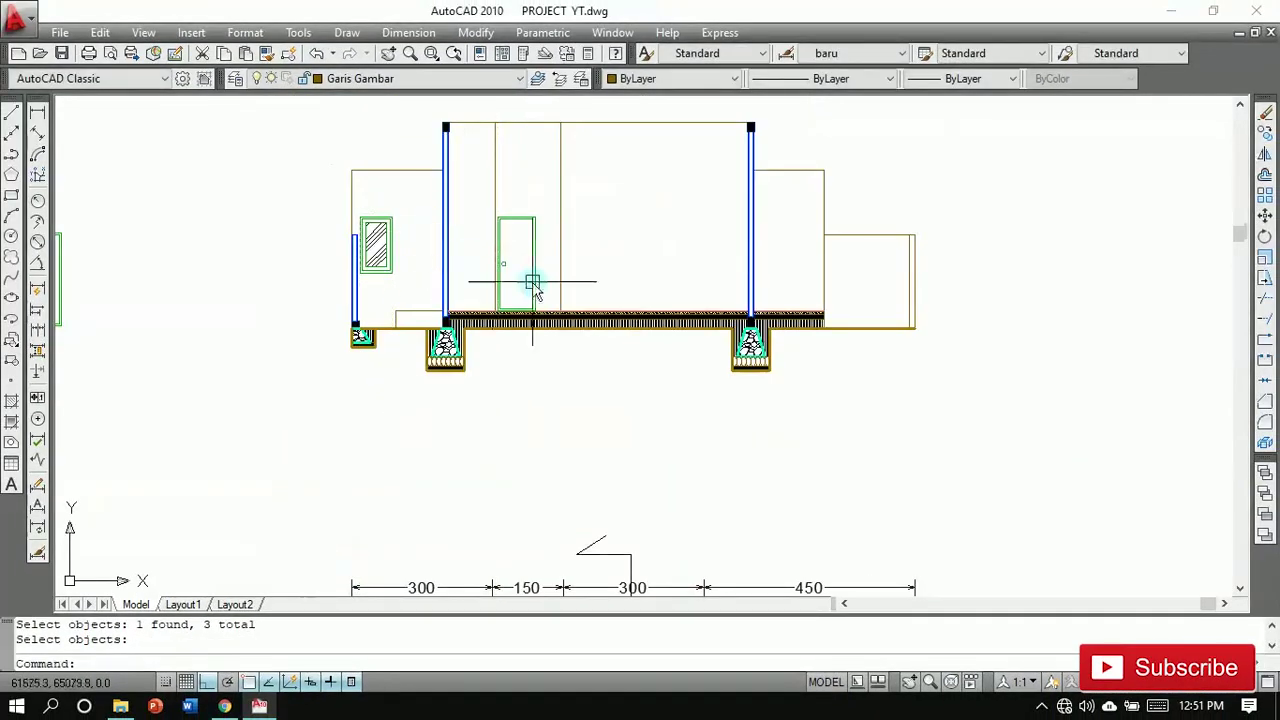
Step: Make the Jendela layer current and draw a horizontal construction line along the head of the second section's window
{"action": "scroll", "coordinate": [810, 260], "scroll_direction": "down", "scroll_amount": 3}
{"action": "scroll", "coordinate": [768, 338], "scroll_direction": "up", "scroll_amount": 8}
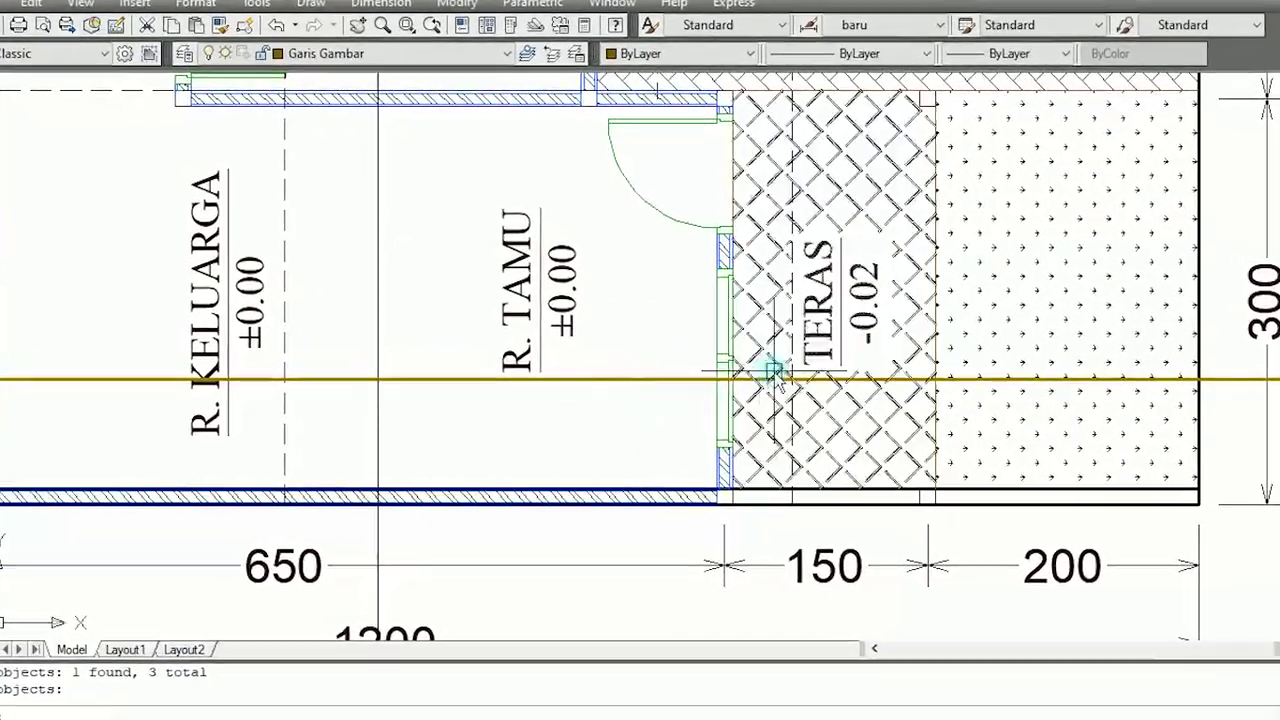
{"action": "scroll", "coordinate": [672, 366], "scroll_direction": "up", "scroll_amount": 2}
{"action": "scroll", "coordinate": [700, 266], "scroll_direction": "down", "scroll_amount": 6}
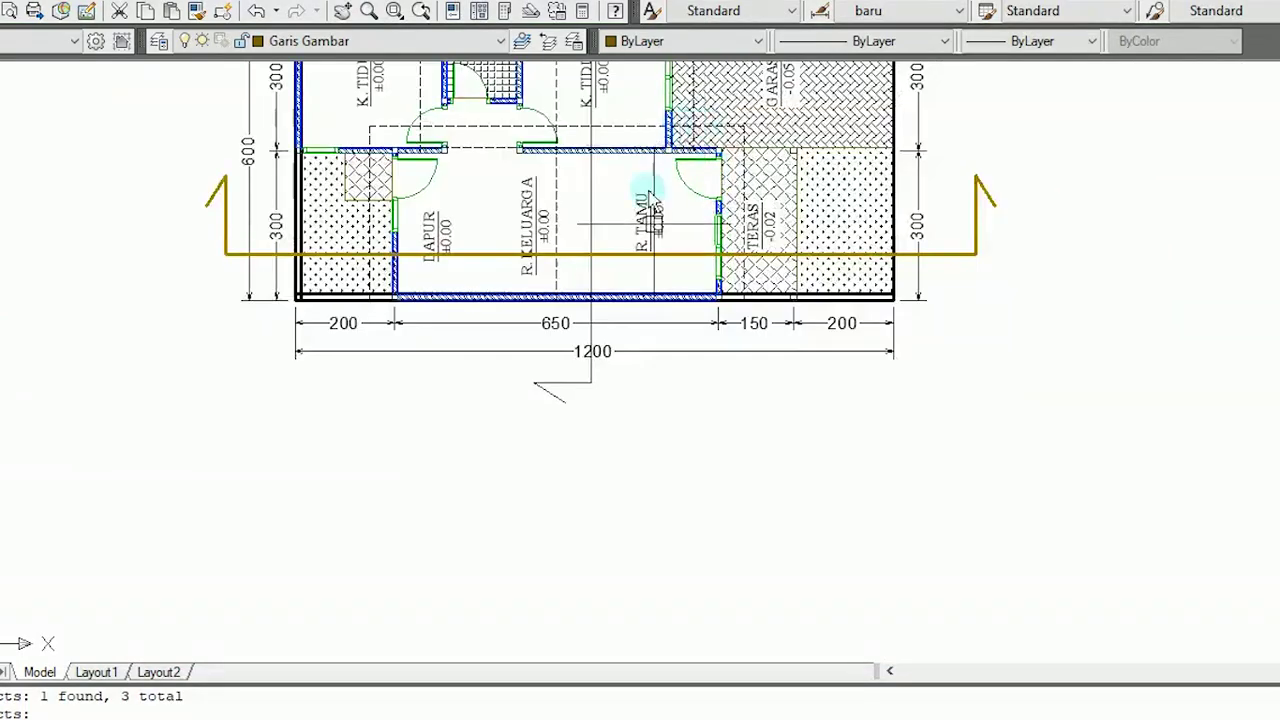
{"action": "mouse_move", "coordinate": [720, 156]}
{"action": "middle_mouse_down"}
{"action": "mouse_move", "coordinate": [723, 276]}
{"action": "mouse_move", "coordinate": [675, 660]}
{"action": "mouse_move", "coordinate": [690, 719]}
{"action": "middle_mouse_up"}
{"action": "middle_click_drag", "start_coordinate": [691, 323], "coordinate": [712, 484]}
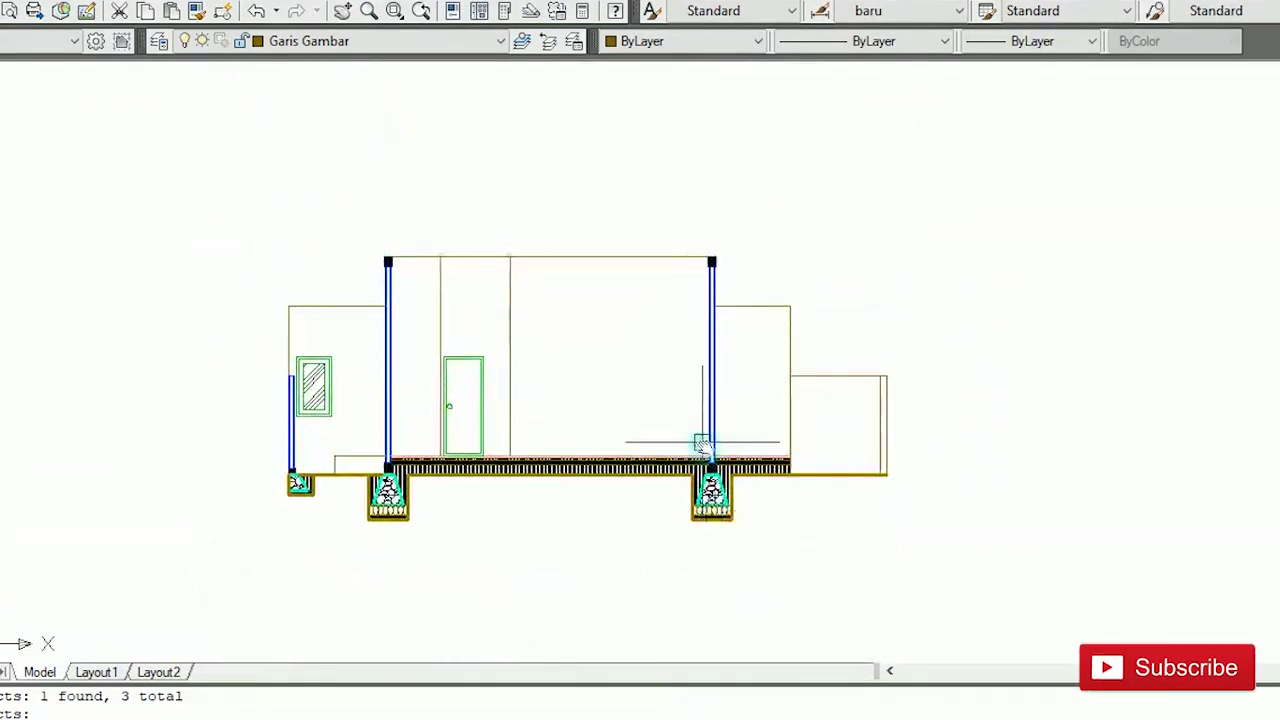
{"action": "scroll", "coordinate": [677, 398], "scroll_direction": "up", "scroll_amount": 2}
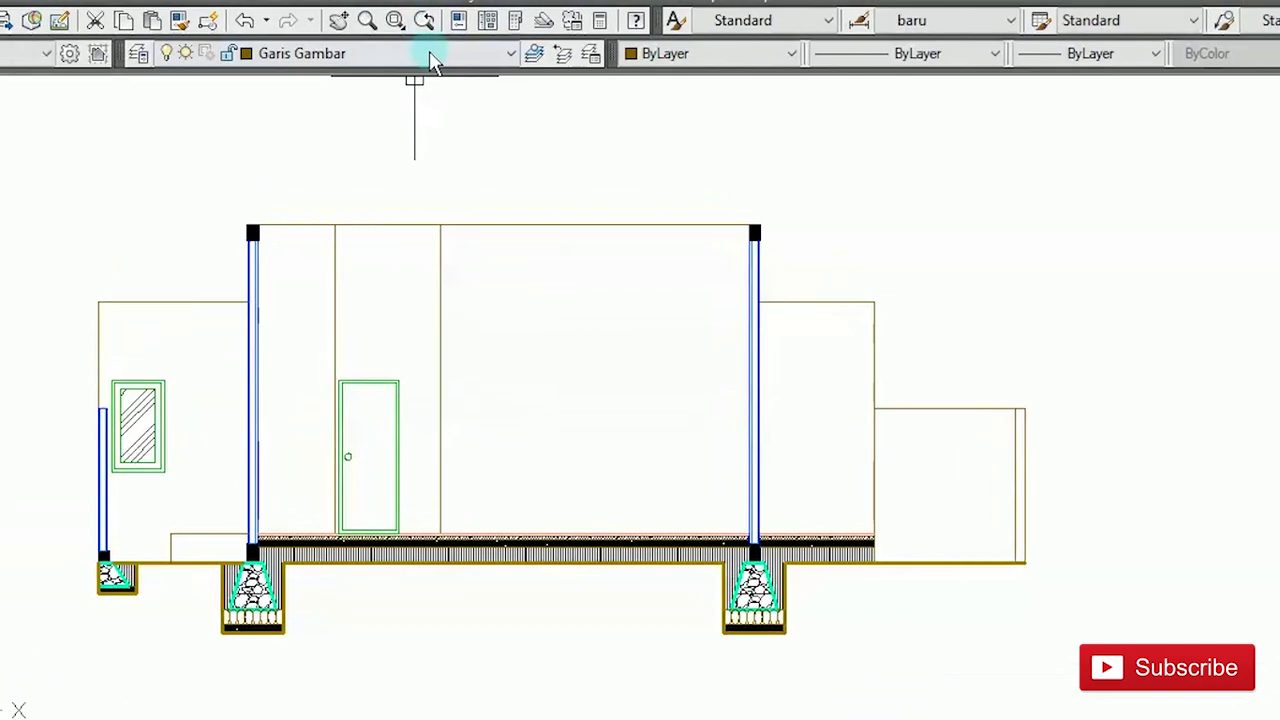
{"action": "left_click", "coordinate": [425, 43]}
{"action": "left_click", "coordinate": [268, 350]}
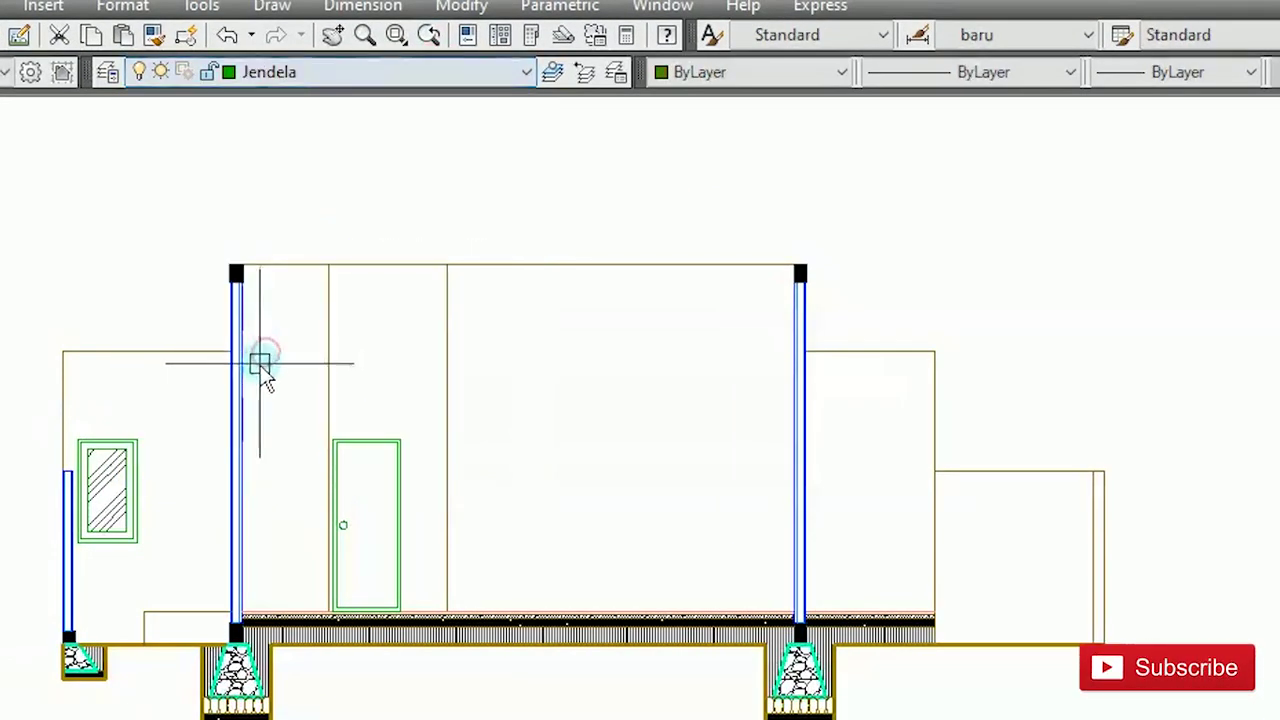
{"action": "type", "text": "x"}
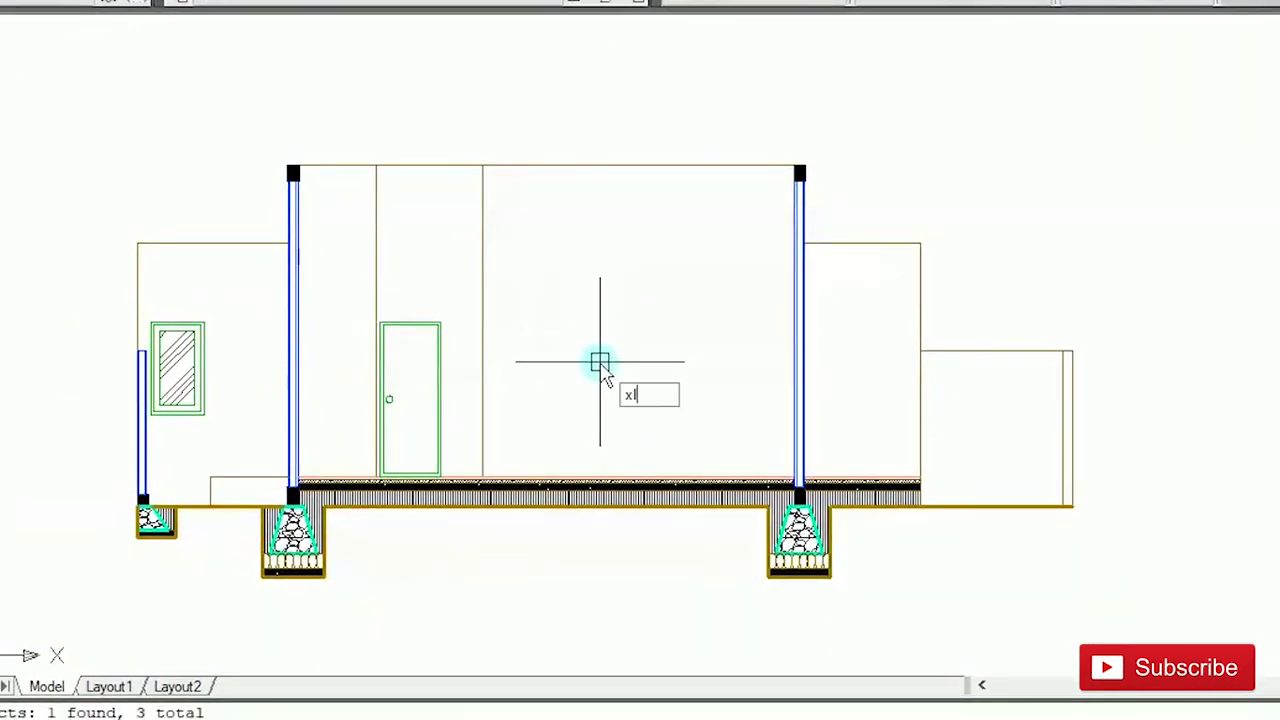
{"action": "key", "text": "Return"}
{"action": "scroll", "coordinate": [200, 320], "scroll_direction": "up", "scroll_amount": 3}
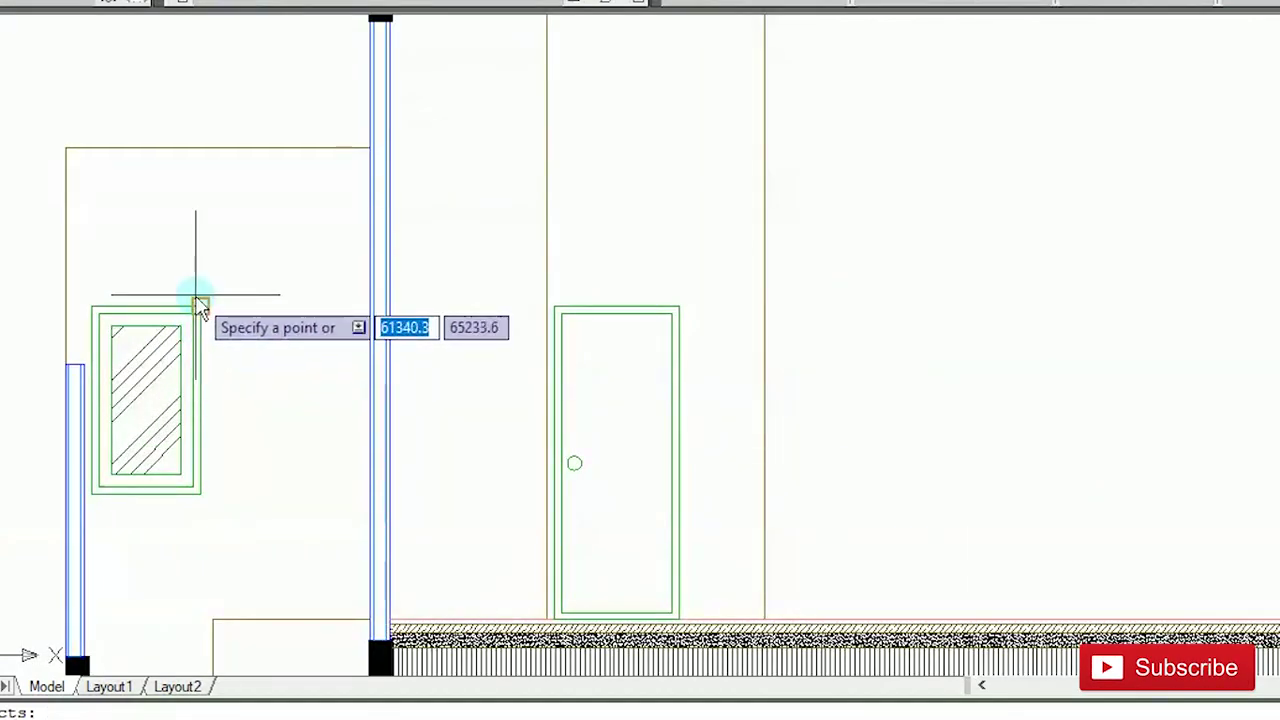
{"action": "left_click", "coordinate": [200, 305]}
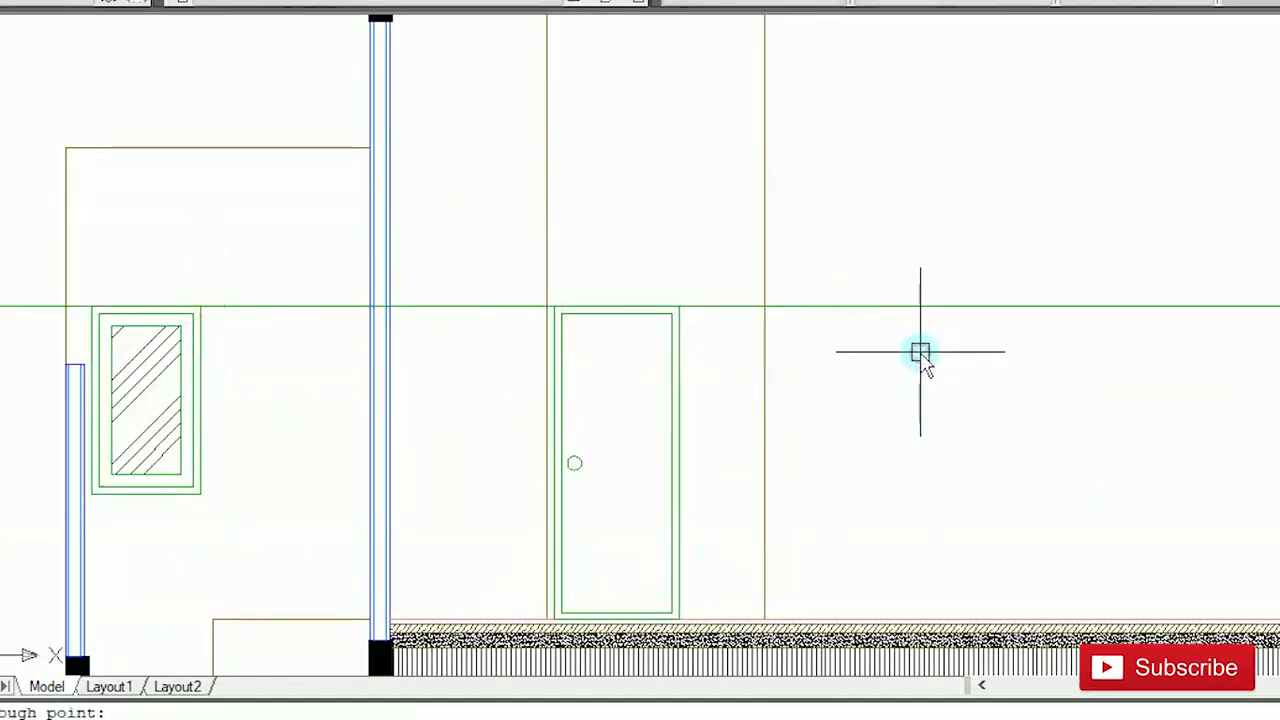
Step: Draw a horizontal construction line along the bottom edge of the second section's window, across to the front wall
{"action": "scroll", "coordinate": [920, 352], "scroll_direction": "down", "scroll_amount": 3}
{"action": "scroll", "coordinate": [500, 410], "scroll_direction": "up", "scroll_amount": 2}
{"action": "key", "text": "Return"}
{"action": "left_click", "coordinate": [597, 429]}
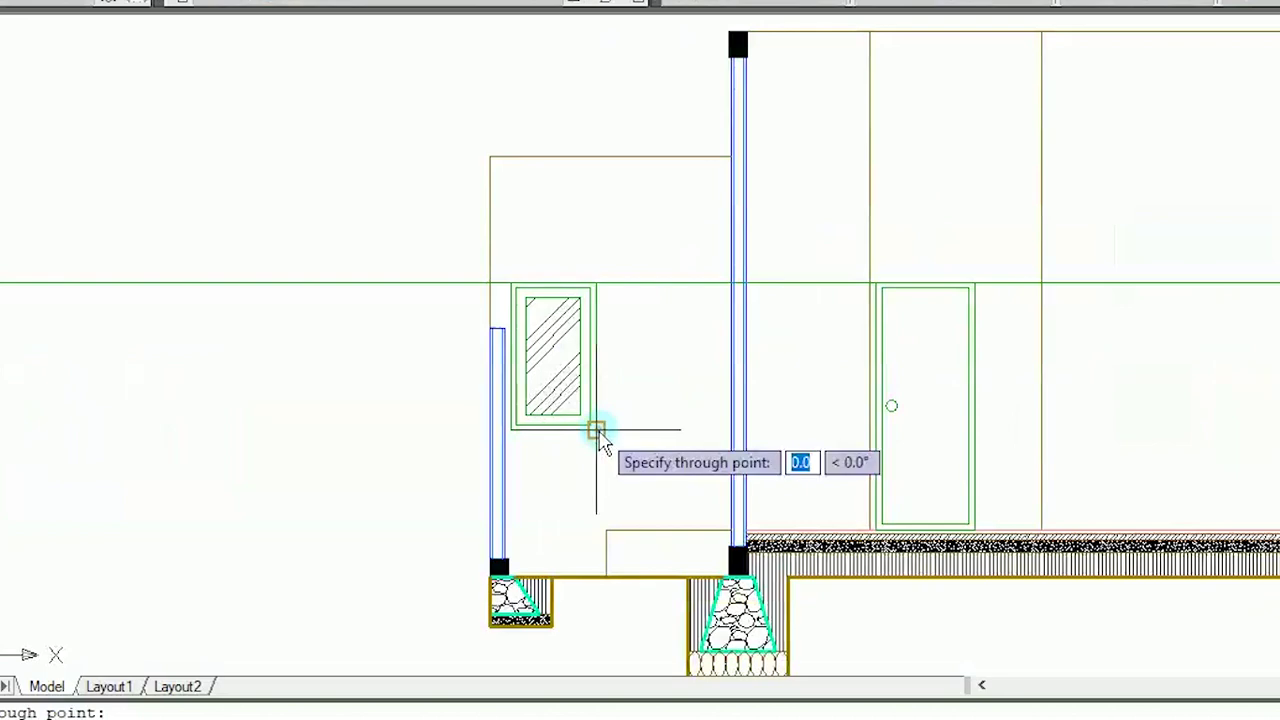
{"action": "left_click", "coordinate": [1170, 432]}
{"action": "key", "text": "Return"}
{"action": "scroll", "coordinate": [1171, 432], "scroll_direction": "down", "scroll_amount": 4}
{"action": "scroll", "coordinate": [1192, 425], "scroll_direction": "up", "scroll_amount": 6}
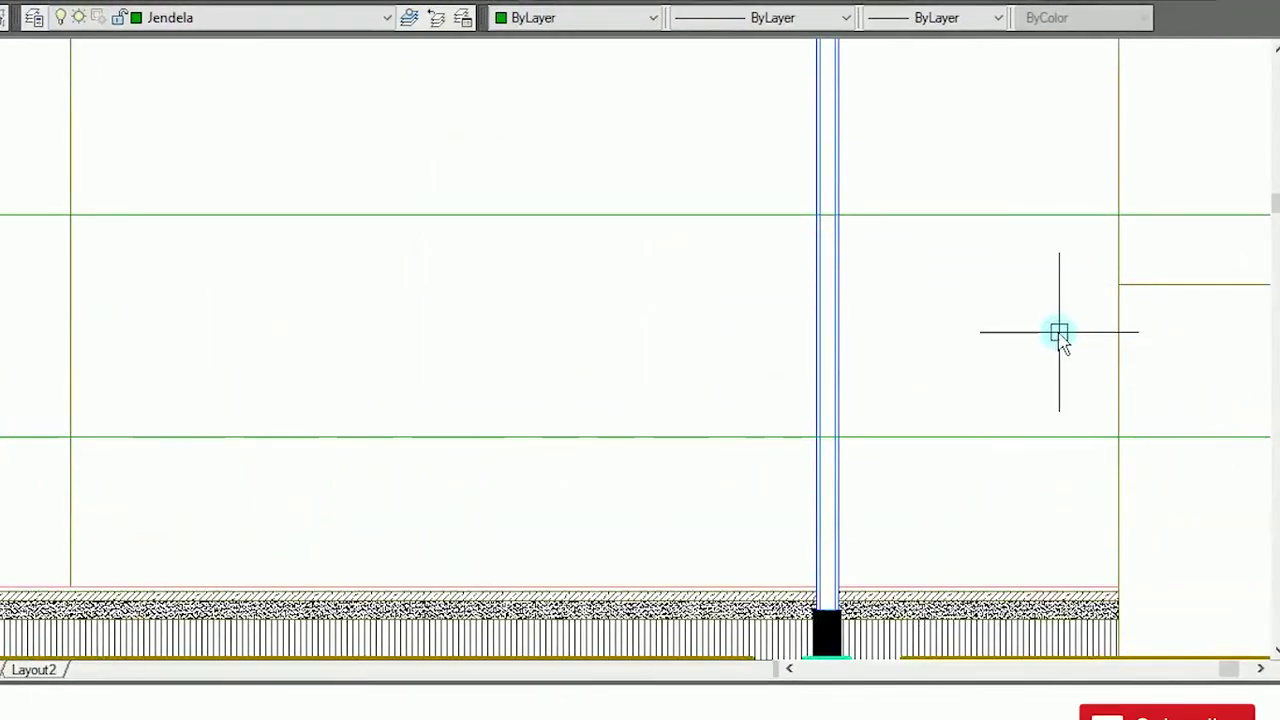
Step: Trim the second section's front wall lines between the window head and sill construction lines to open the wall
{"action": "left_click", "coordinate": [962, 436]}
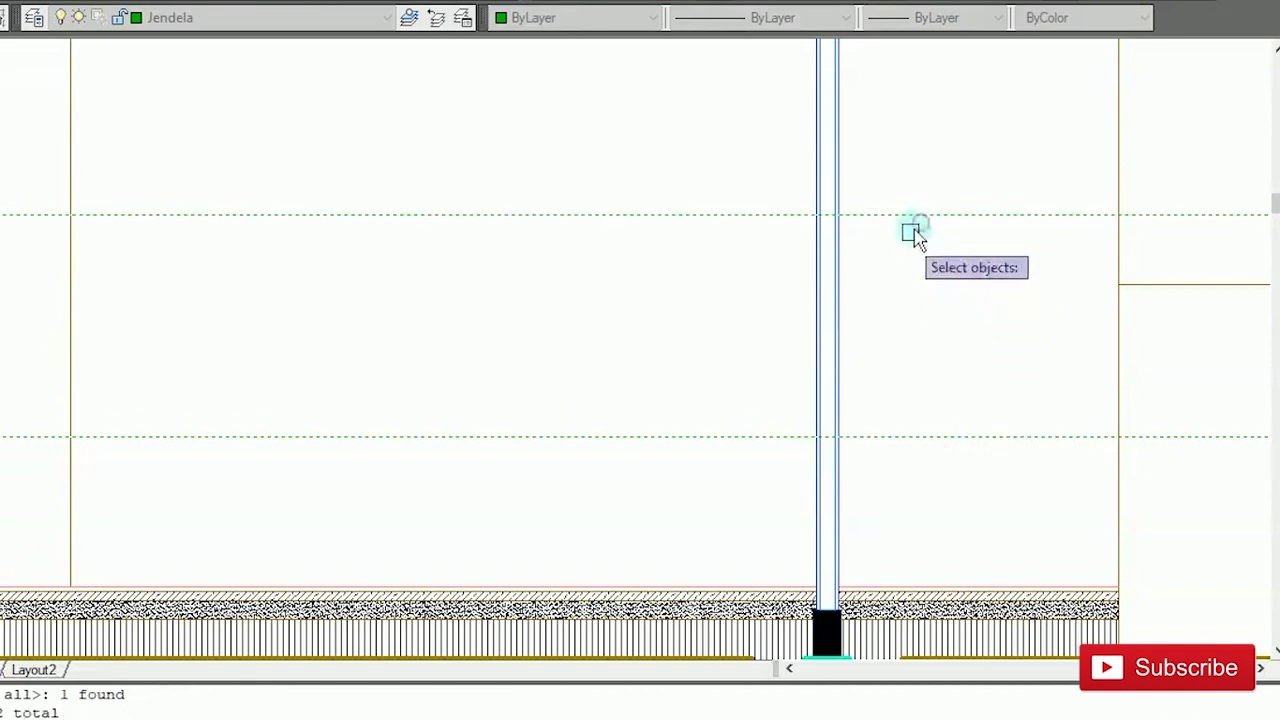
{"action": "key", "text": "Return"}
{"action": "left_click", "coordinate": [895, 338]}
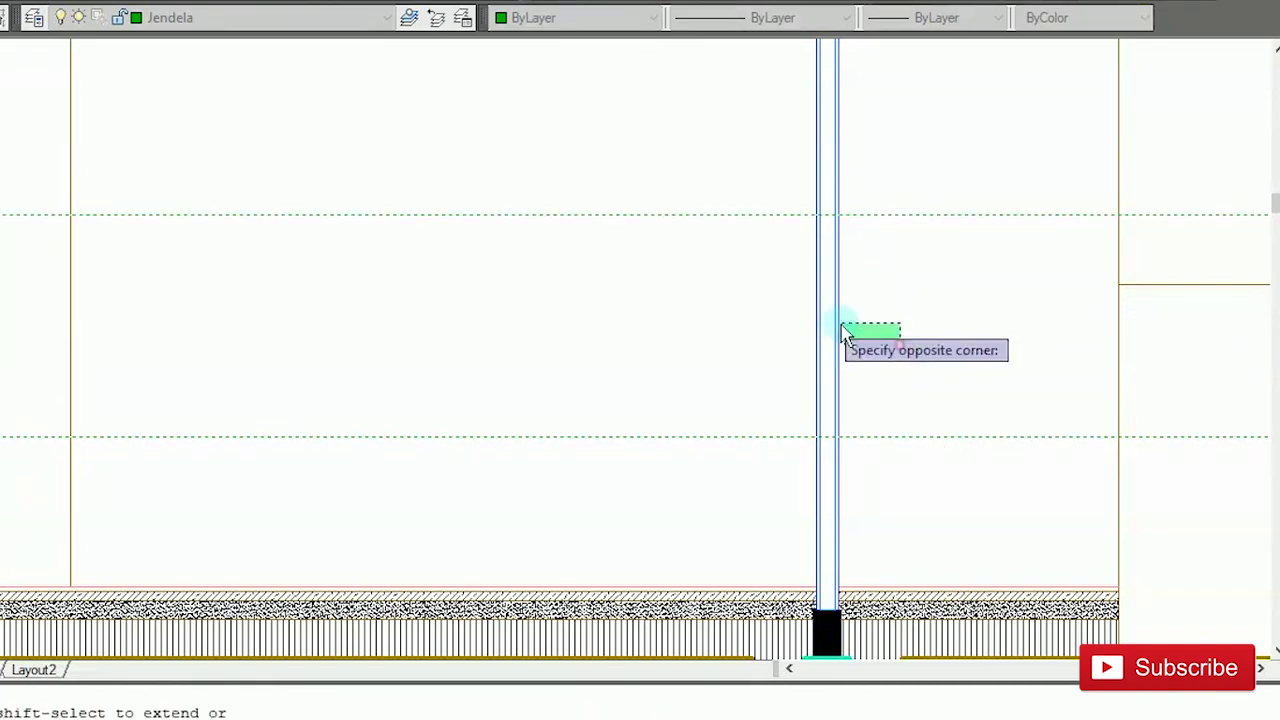
{"action": "left_click", "coordinate": [750, 298]}
{"action": "key", "text": "Escape"}
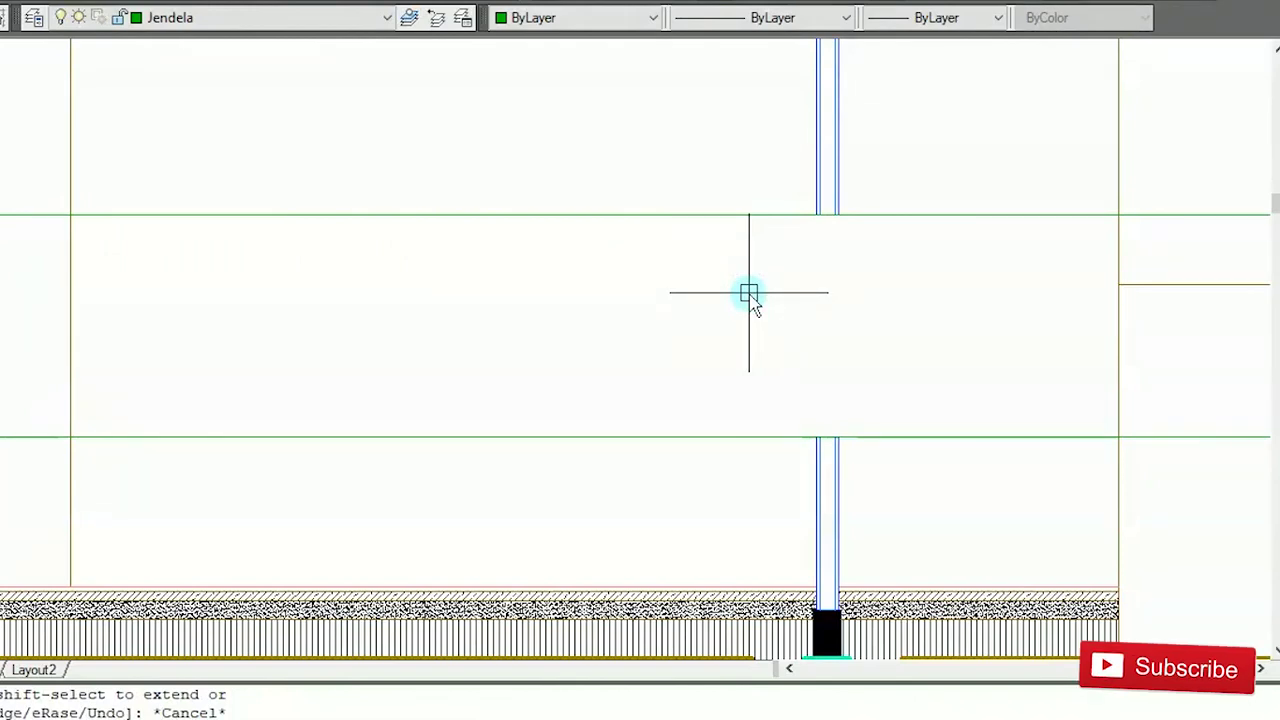
Step: Draw vertical lines from sill to head along both faces of the front wall to close the window opening
{"action": "key", "text": "Return"}
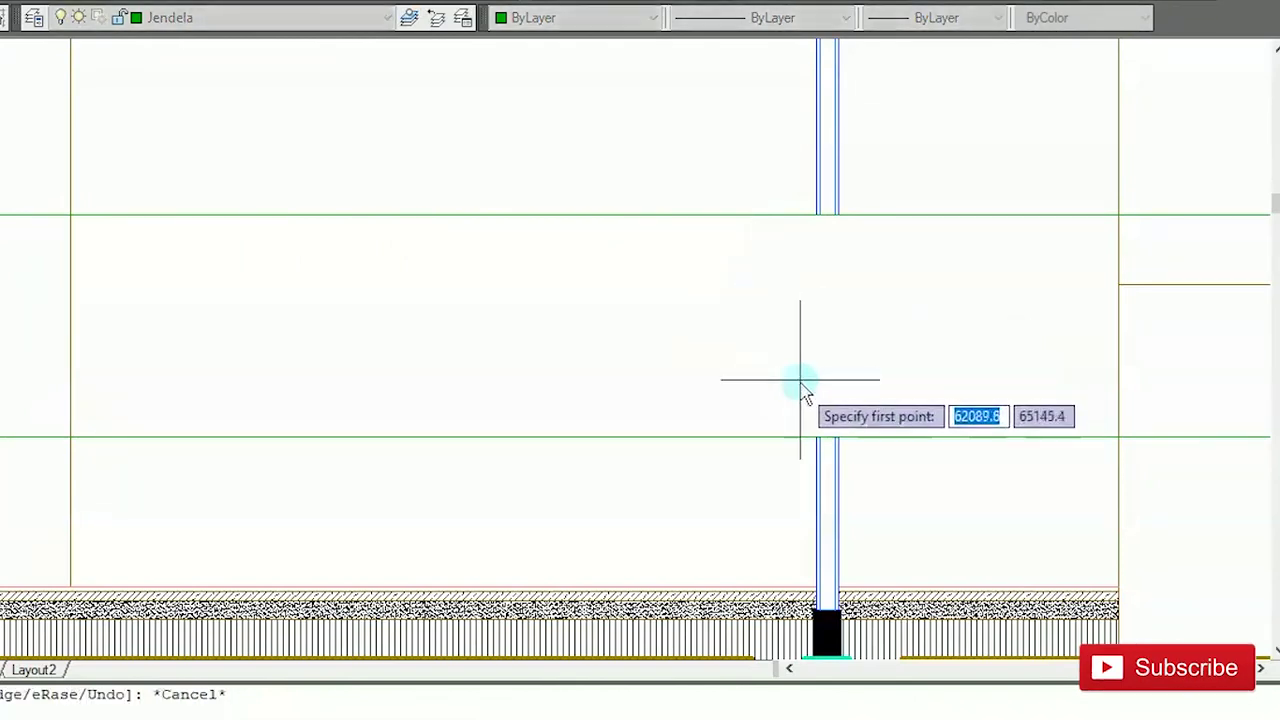
{"action": "scroll", "coordinate": [805, 420], "scroll_direction": "up", "scroll_amount": 2}
{"action": "left_click", "coordinate": [816, 445]}
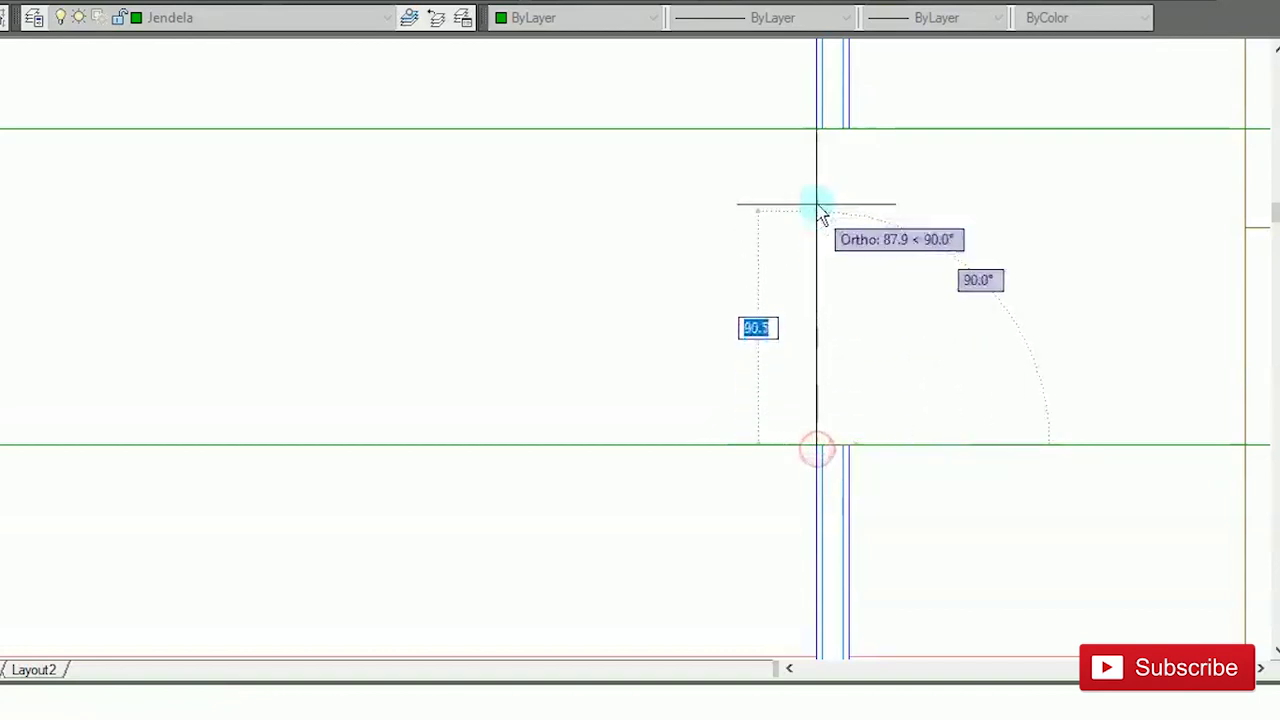
{"action": "left_click", "coordinate": [816, 130]}
{"action": "key", "text": "Escape"}
{"action": "key", "text": "Return"}
{"action": "left_click", "coordinate": [849, 445]}
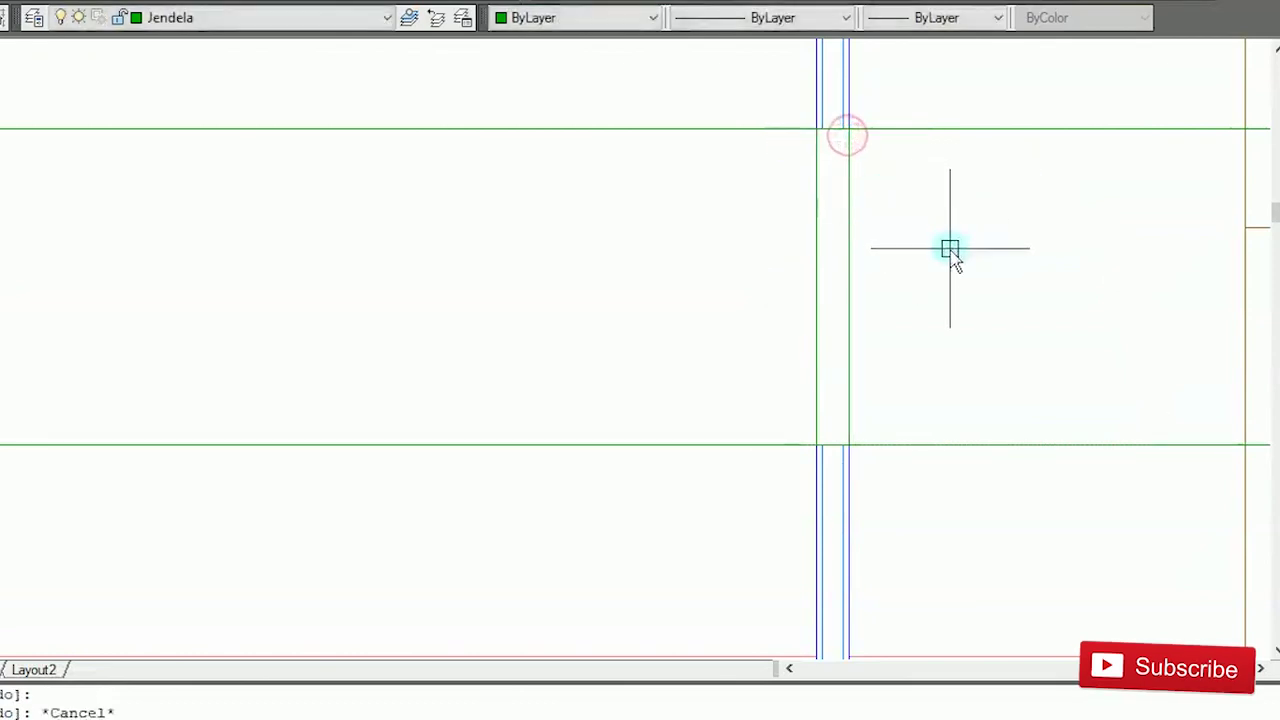
Step: Offset the window opening's right vertical line 4 units inward
{"action": "key", "text": "Return"}
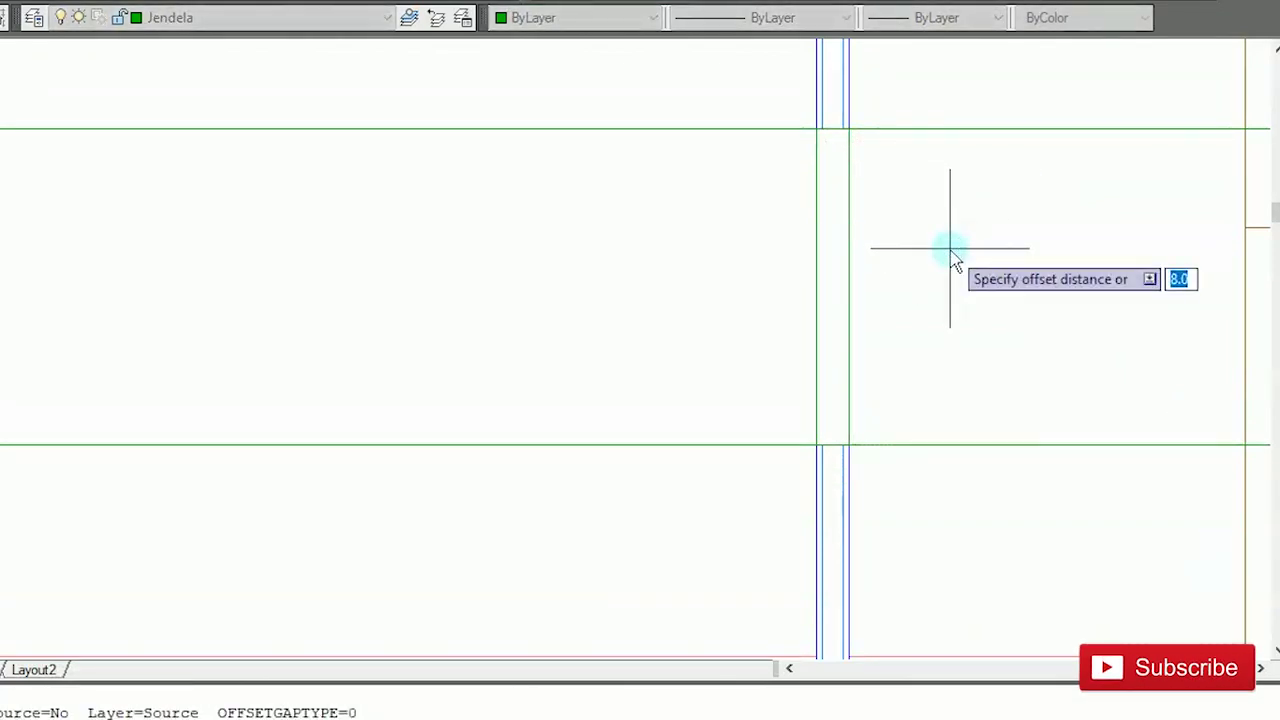
{"action": "left_click", "coordinate": [848, 237]}
{"action": "left_click", "coordinate": [844, 233]}
{"action": "key", "text": "Escape"}
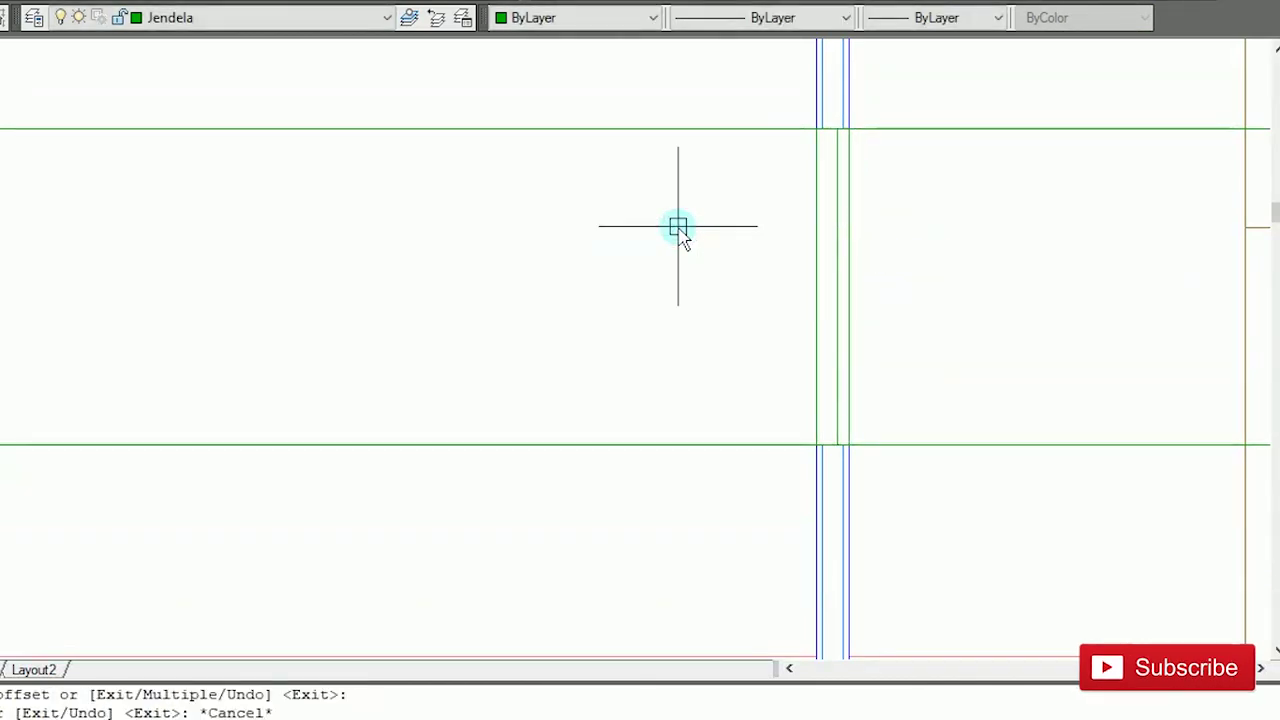
Step: Offset the window's head line downward and its sill line upward by 4.5 units
{"action": "key", "text": "Return"}
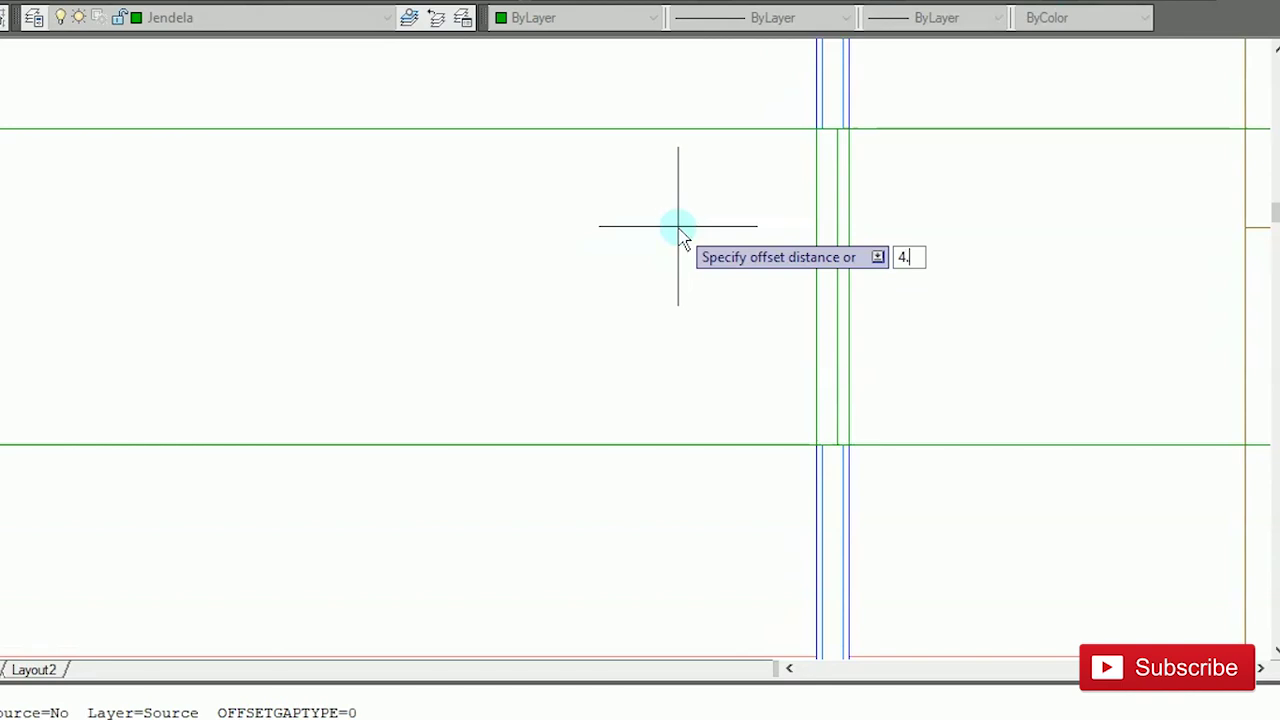
{"action": "type", "text": "4.5"}
{"action": "key", "text": "Return"}
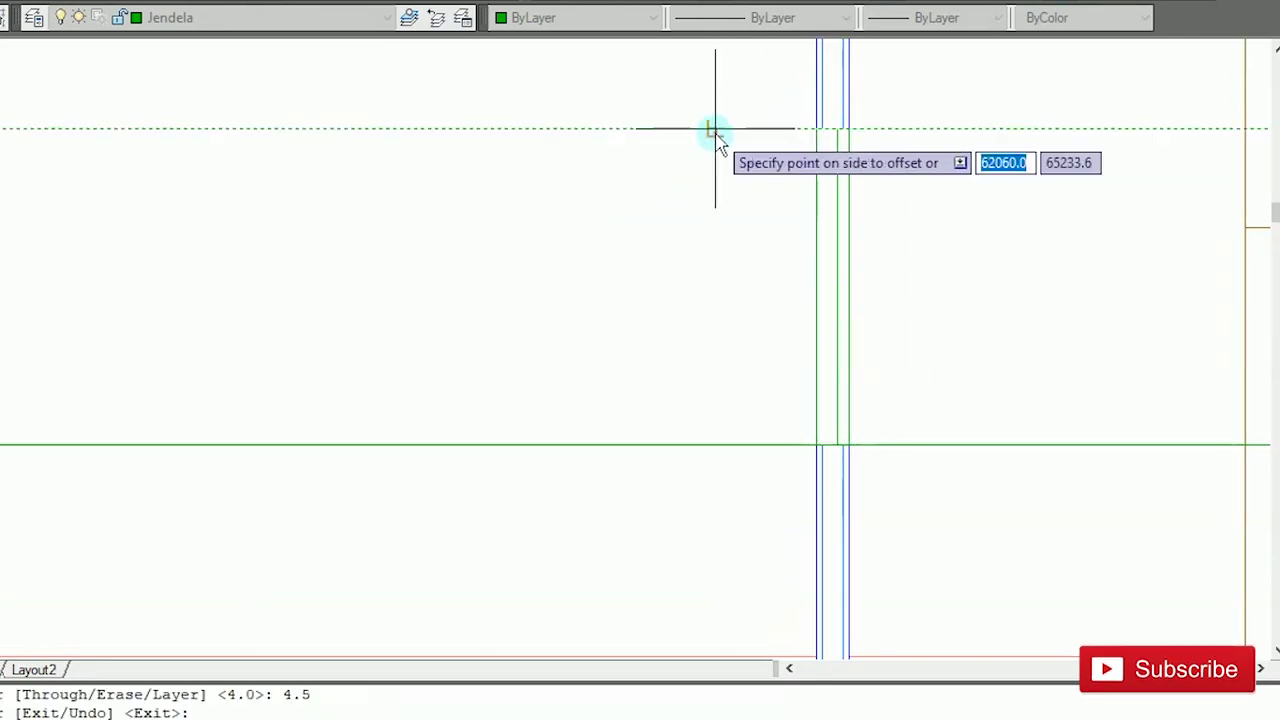
{"action": "left_click", "coordinate": [714, 133]}
{"action": "left_click", "coordinate": [720, 205]}
{"action": "left_click", "coordinate": [732, 446]}
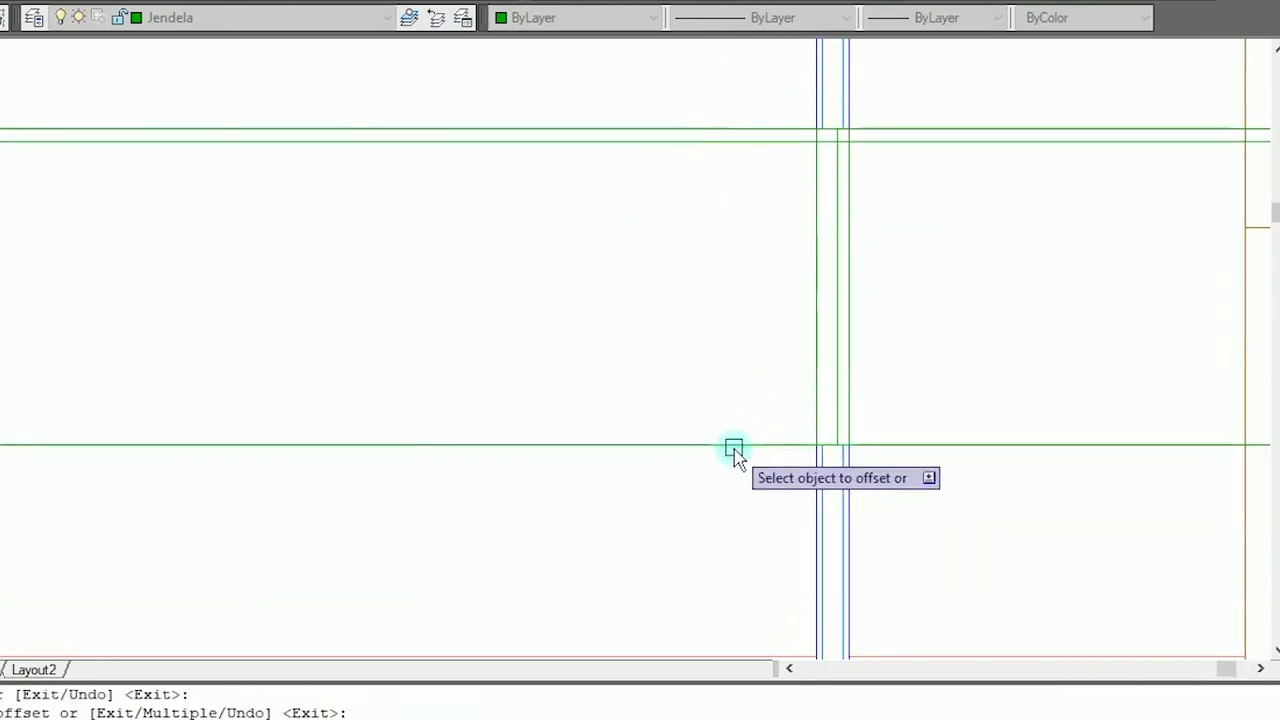
{"action": "left_click", "coordinate": [721, 364]}
{"action": "key", "text": "Escape"}
Step: Trim the four horizontal head and sill lines outside both faces of the front wall
{"action": "type", "text": "tr"}
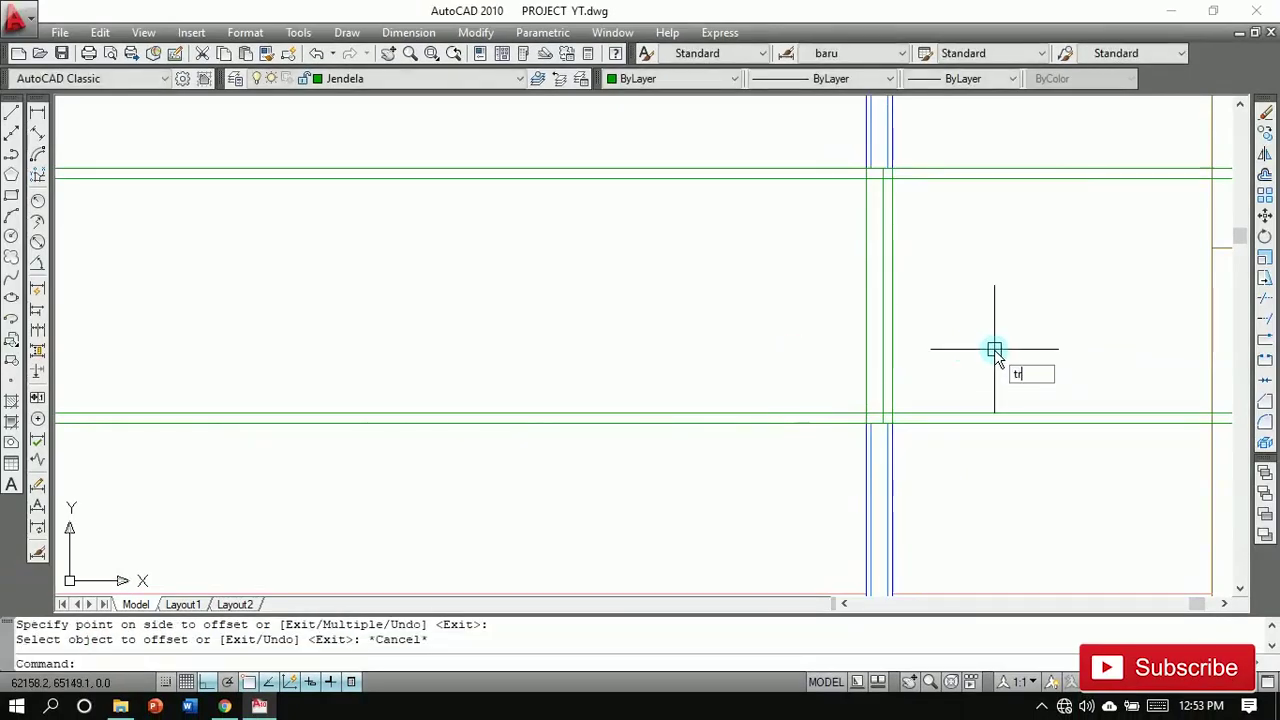
{"action": "key", "text": "Return"}
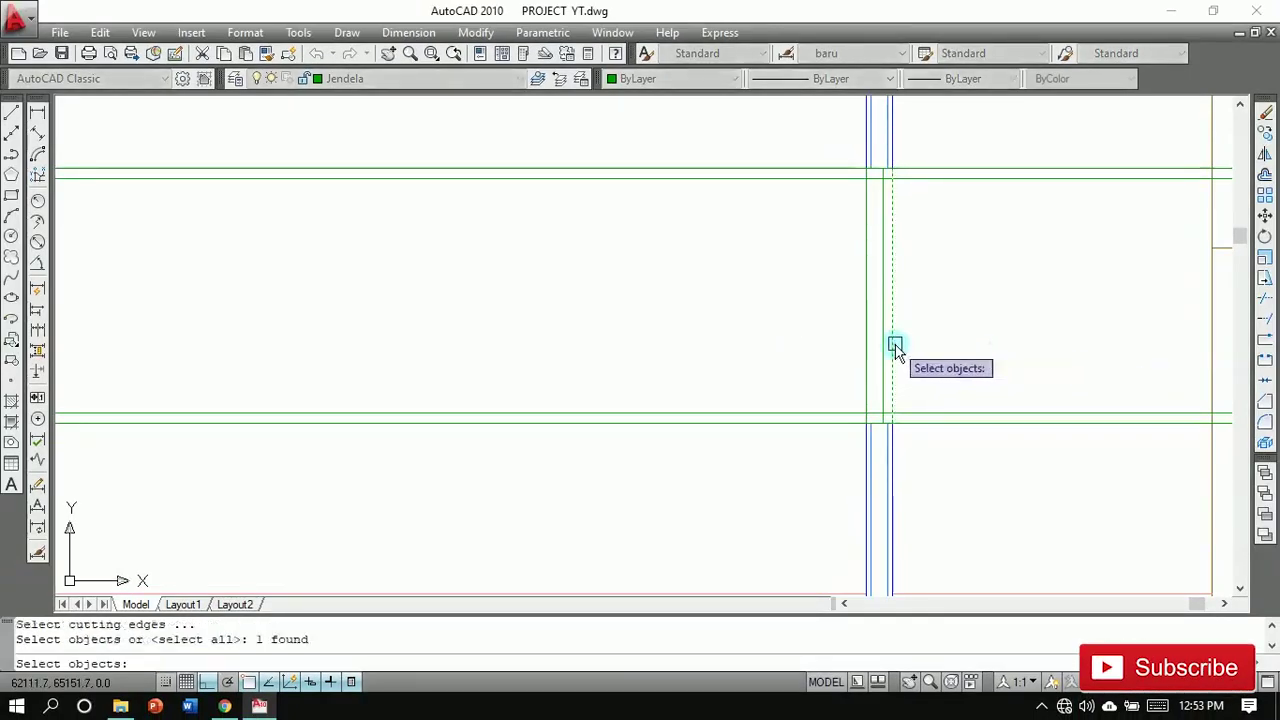
{"action": "key", "text": "Return"}
{"action": "left_click", "coordinate": [948, 456]}
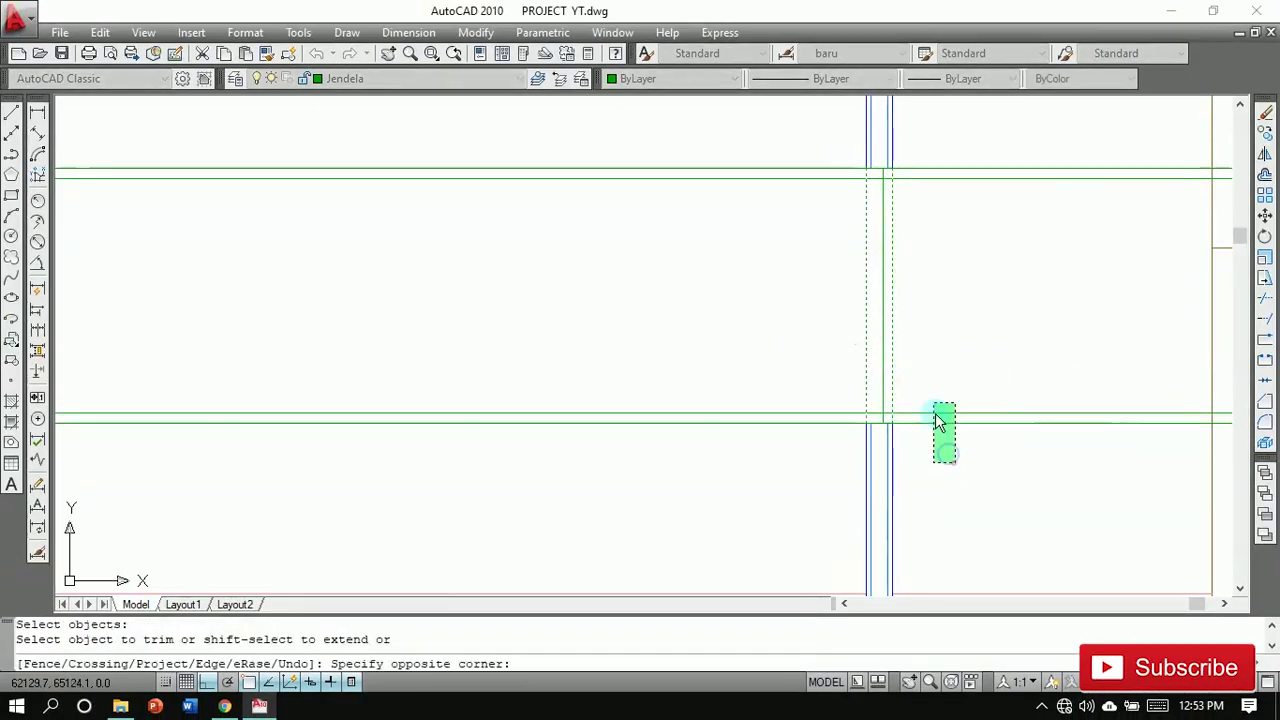
{"action": "left_click", "coordinate": [912, 152]}
{"action": "left_click", "coordinate": [828, 450]}
{"action": "left_click", "coordinate": [783, 158]}
{"action": "key", "text": "Escape"}
Step: Trim the overlapping ends of the cut window's inner frame lines at its upper and lower corners
{"action": "scroll", "coordinate": [934, 182], "scroll_direction": "up", "scroll_amount": 2}
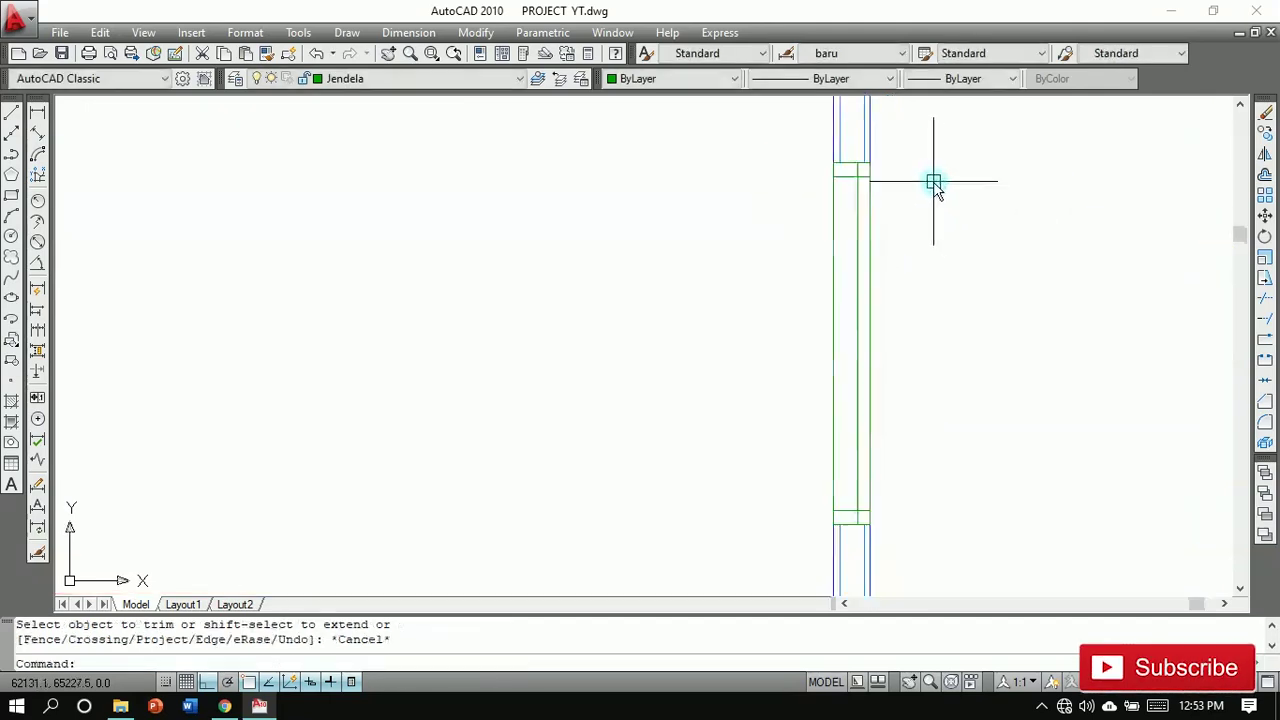
{"action": "type", "text": "tr"}
{"action": "key", "text": "Return"}
{"action": "scroll", "coordinate": [874, 183], "scroll_direction": "up", "scroll_amount": 2}
{"action": "key", "text": "Return"}
{"action": "scroll", "coordinate": [790, 274], "scroll_direction": "down", "scroll_amount": 4}
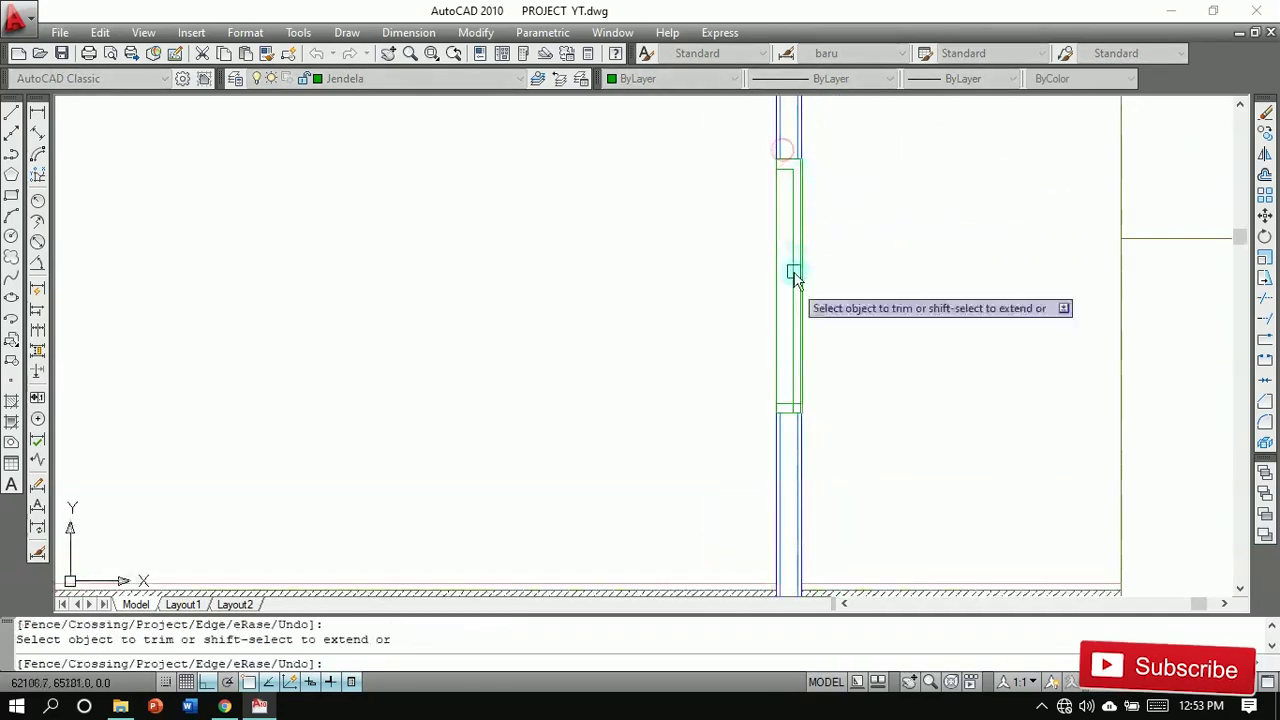
{"action": "scroll", "coordinate": [776, 397], "scroll_direction": "up", "scroll_amount": 4}
{"action": "left_click", "coordinate": [767, 386]}
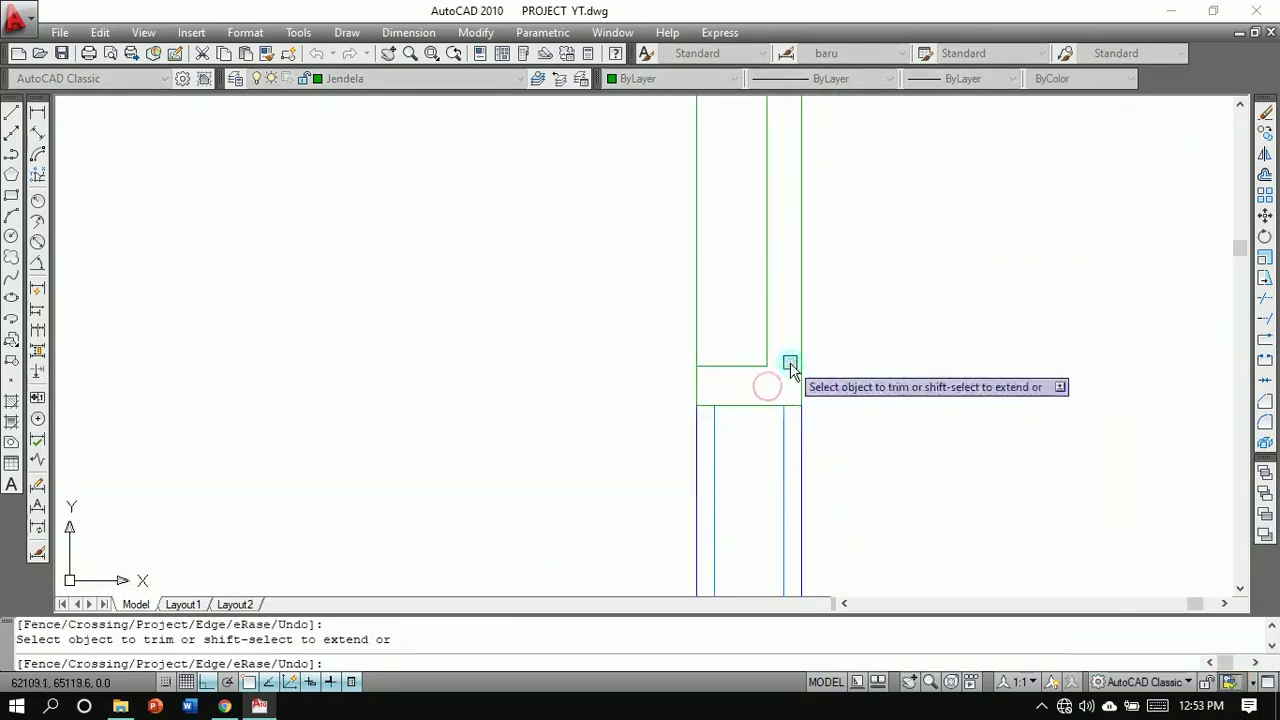
{"action": "key", "text": "Escape"}
{"action": "scroll", "coordinate": [828, 357], "scroll_direction": "down", "scroll_amount": 10}
{"action": "left_click", "coordinate": [701, 263]}
{"action": "key", "text": "Escape"}
Step: Make the Arsiran layer current and set up a hatch with pattern ANSI32 at scale 20
{"action": "scroll", "coordinate": [701, 263], "scroll_direction": "down", "scroll_amount": 1}
{"action": "middle_click_drag", "start_coordinate": [632, 290], "coordinate": [669, 332]}
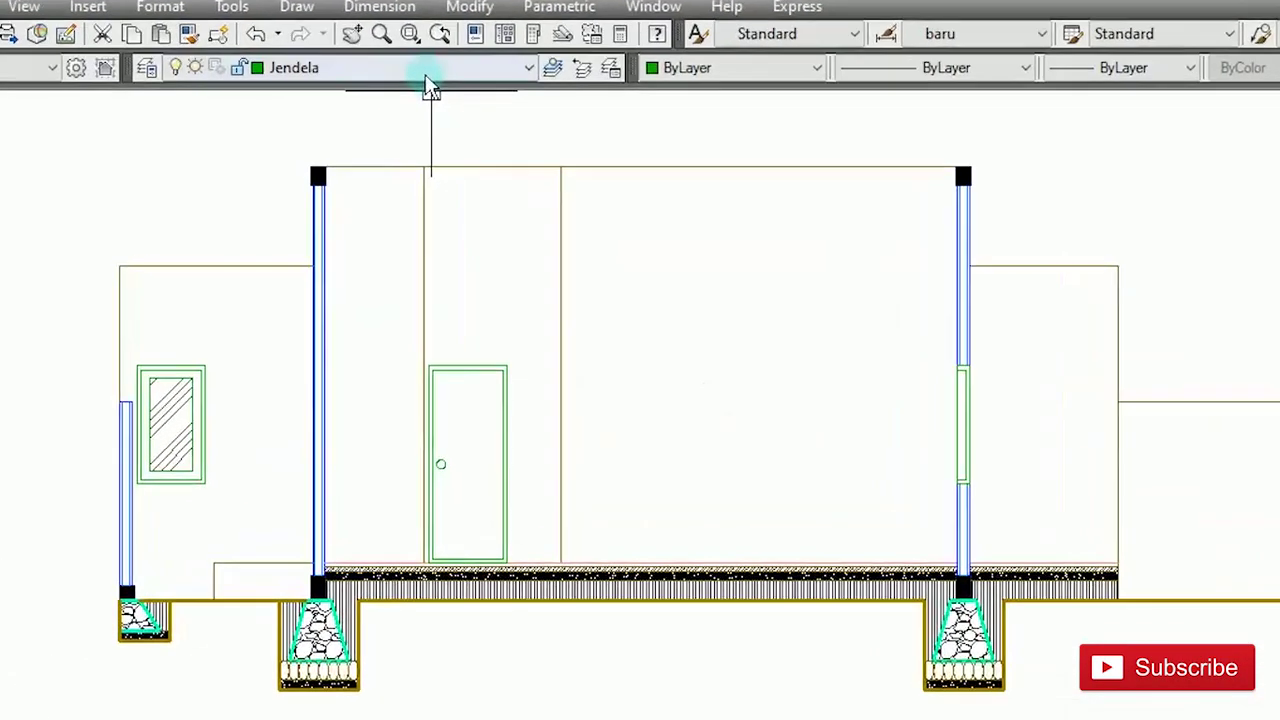
{"action": "left_click", "coordinate": [478, 80]}
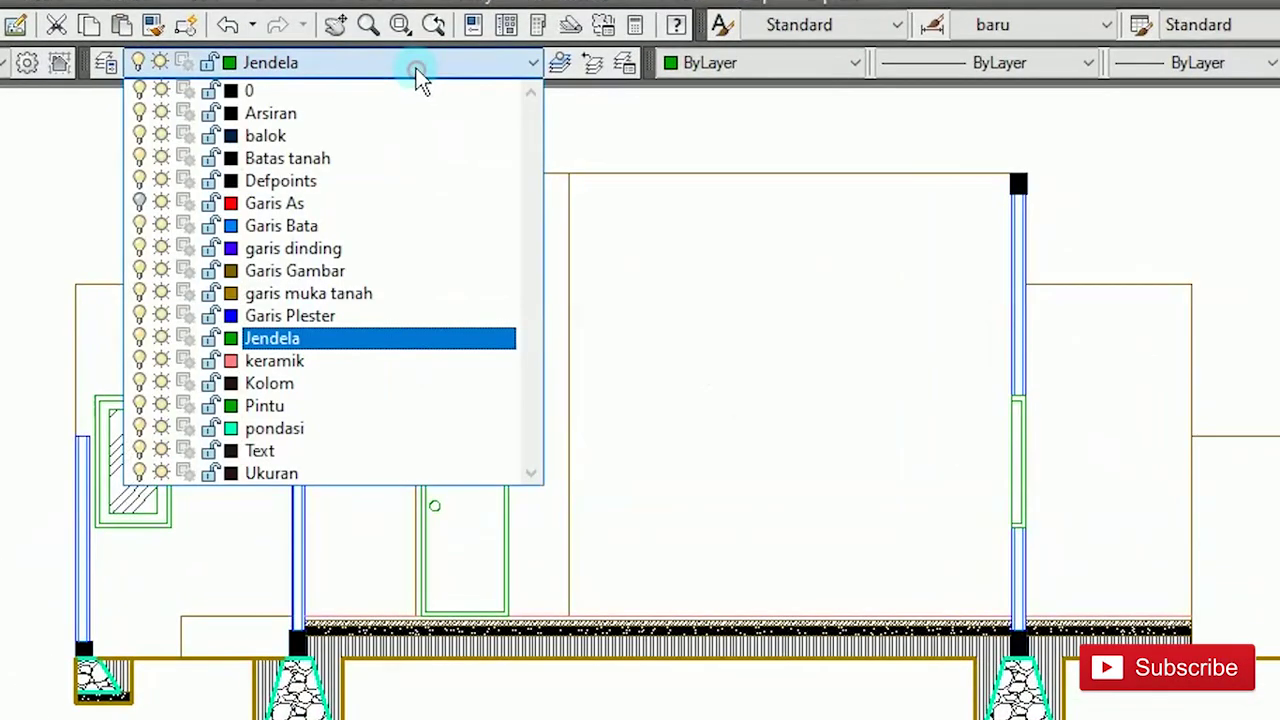
{"action": "left_click", "coordinate": [443, 117]}
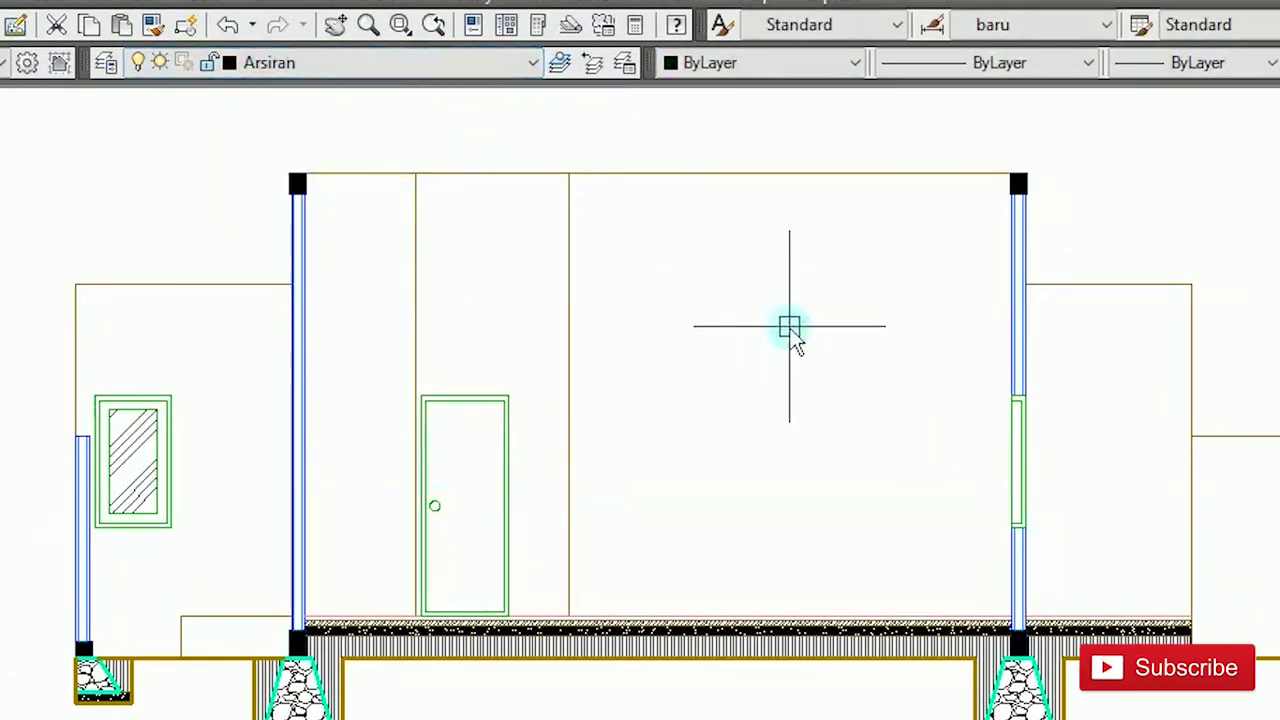
{"action": "key", "text": "Return"}
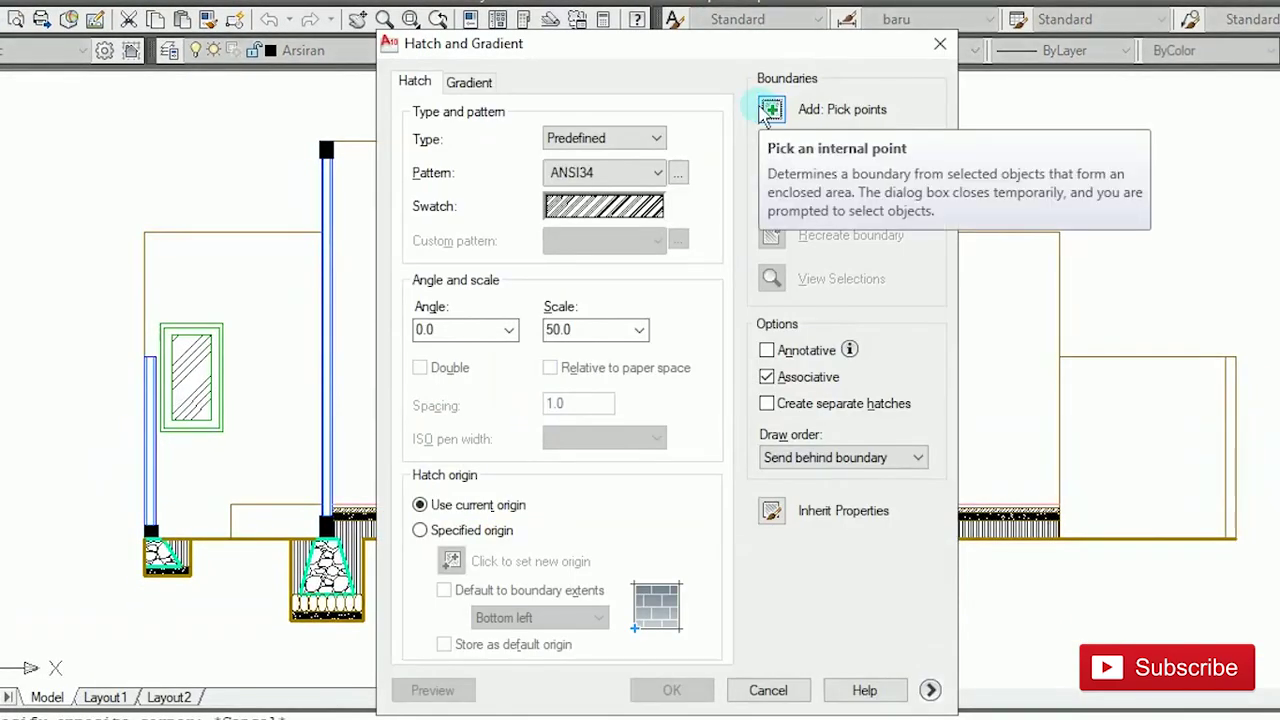
{"action": "left_click", "coordinate": [679, 173]}
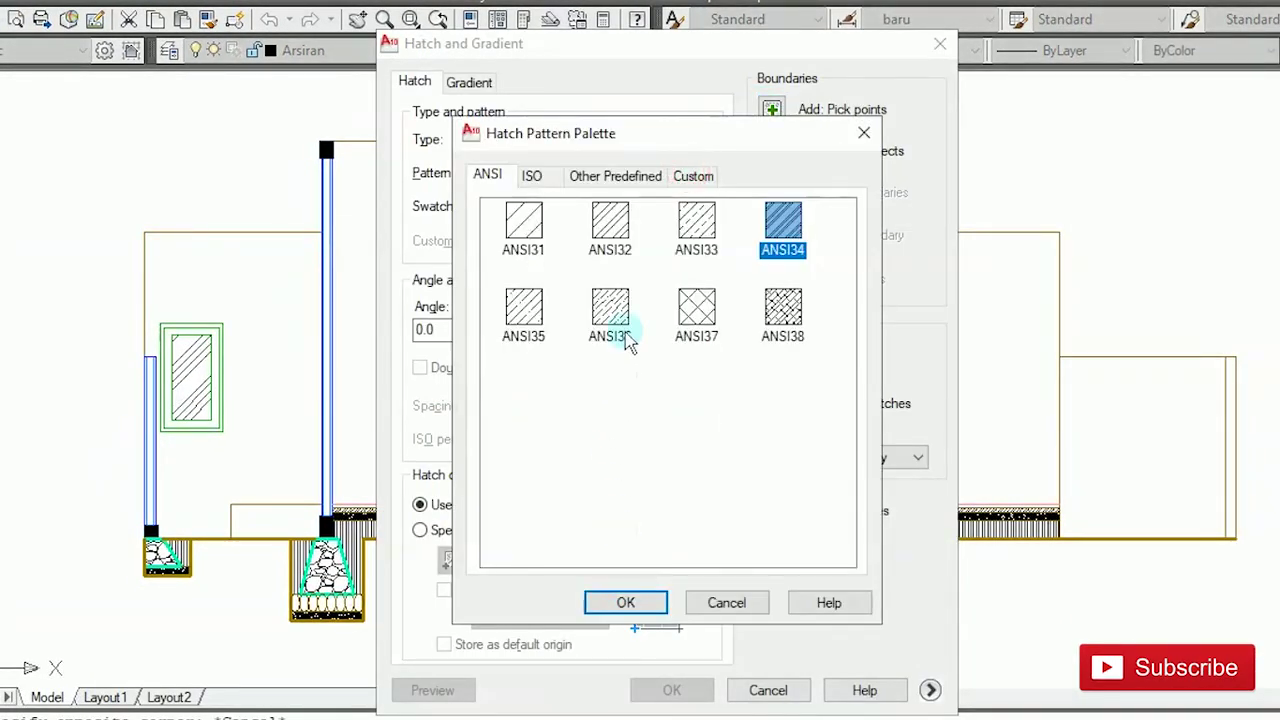
{"action": "left_click", "coordinate": [650, 603]}
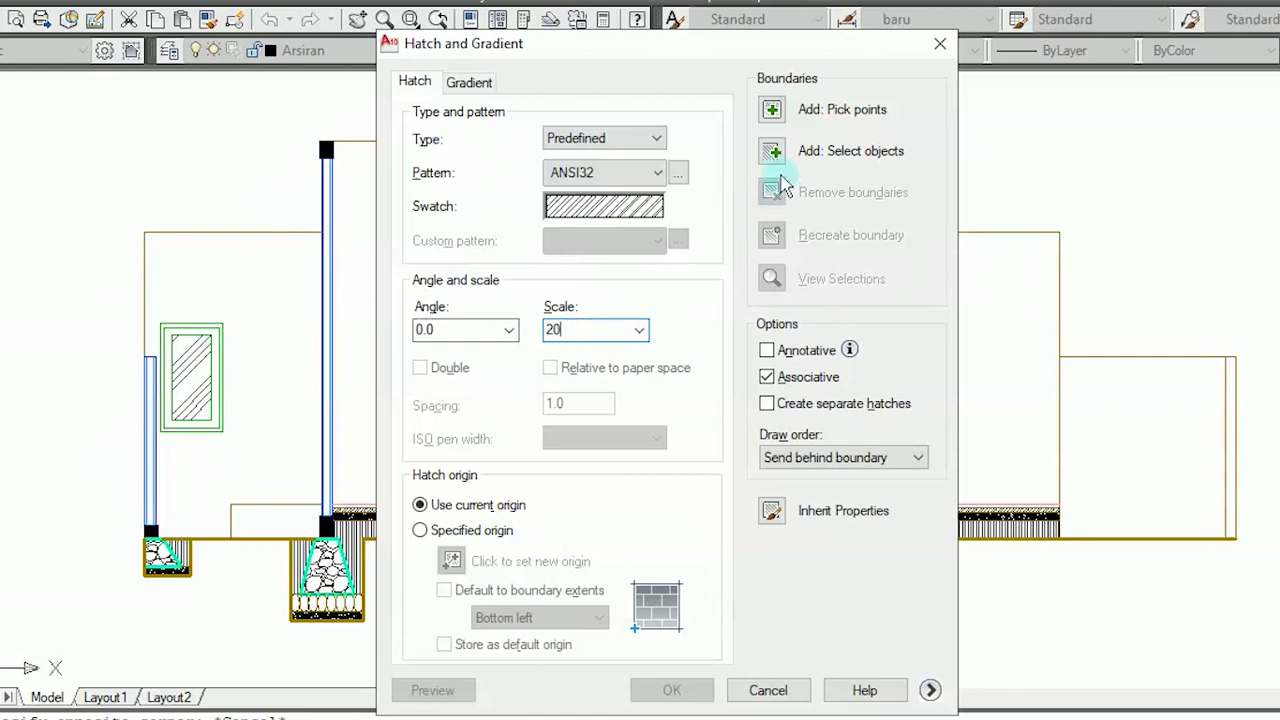
Step: Hatch the second section's cut walls: above and below the front window, the opposite full-height wall and the low outer wall
{"action": "left_click", "coordinate": [772, 111]}
{"action": "scroll", "coordinate": [914, 451], "scroll_direction": "up", "scroll_amount": 5}
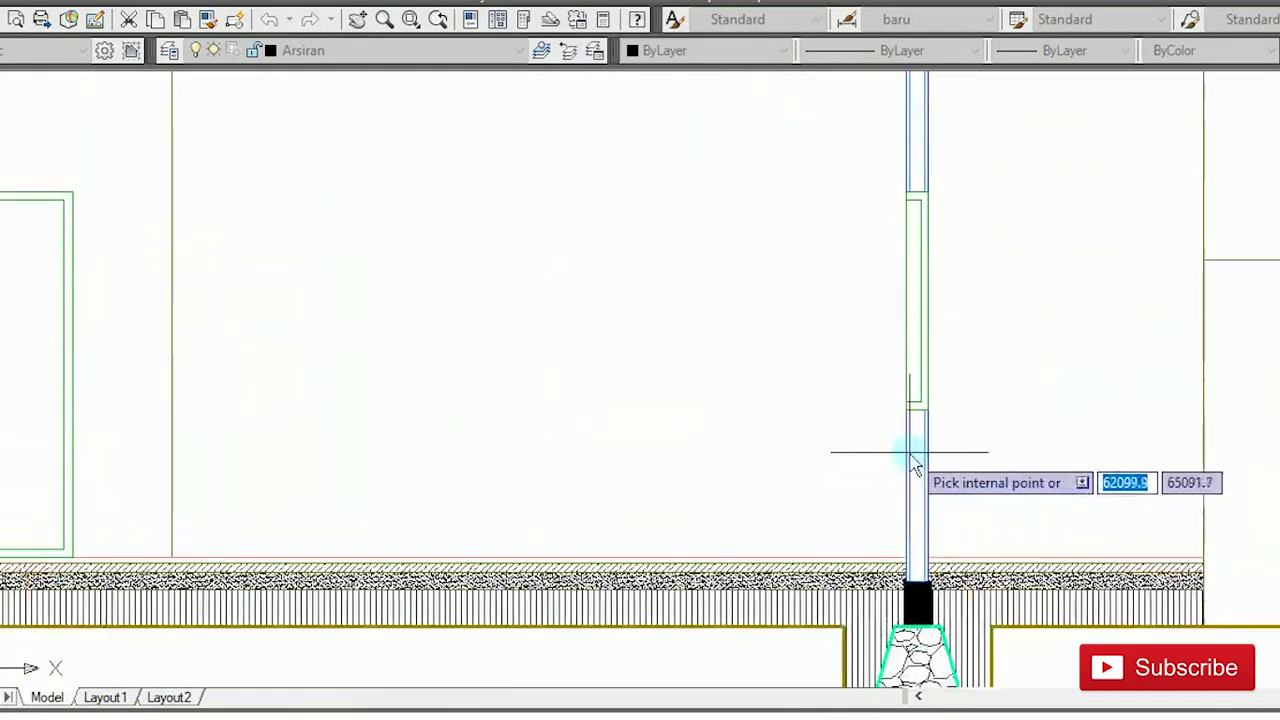
{"action": "scroll", "coordinate": [914, 277], "scroll_direction": "down", "scroll_amount": 5}
{"action": "scroll", "coordinate": [932, 215], "scroll_direction": "up", "scroll_amount": 4}
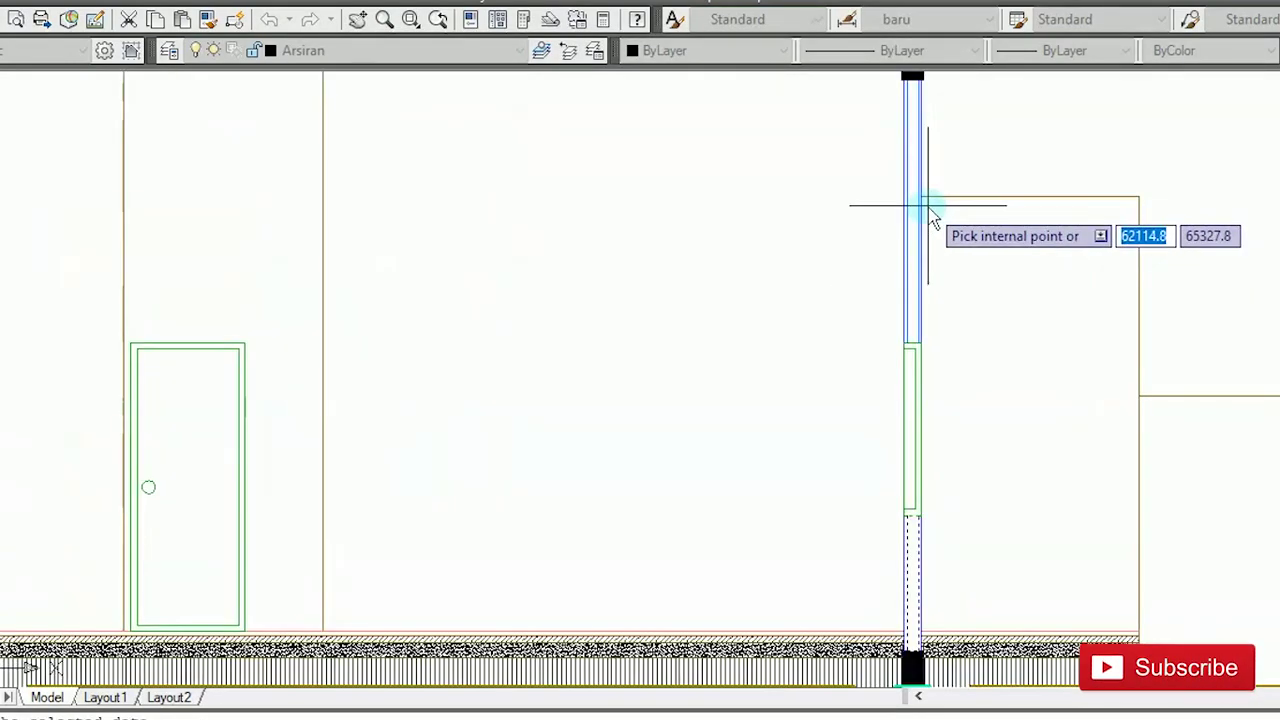
{"action": "scroll", "coordinate": [913, 215], "scroll_direction": "down", "scroll_amount": 4}
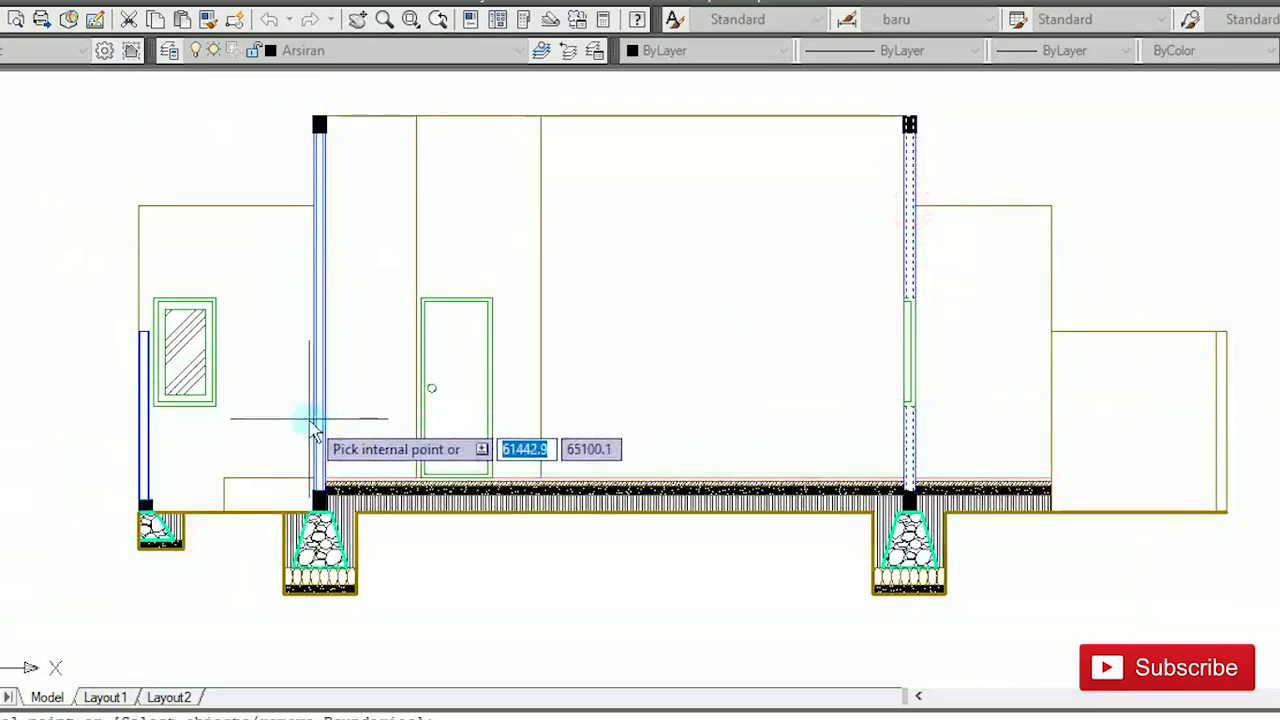
{"action": "scroll", "coordinate": [323, 418], "scroll_direction": "up", "scroll_amount": 4}
{"action": "scroll", "coordinate": [323, 418], "scroll_direction": "down", "scroll_amount": 4}
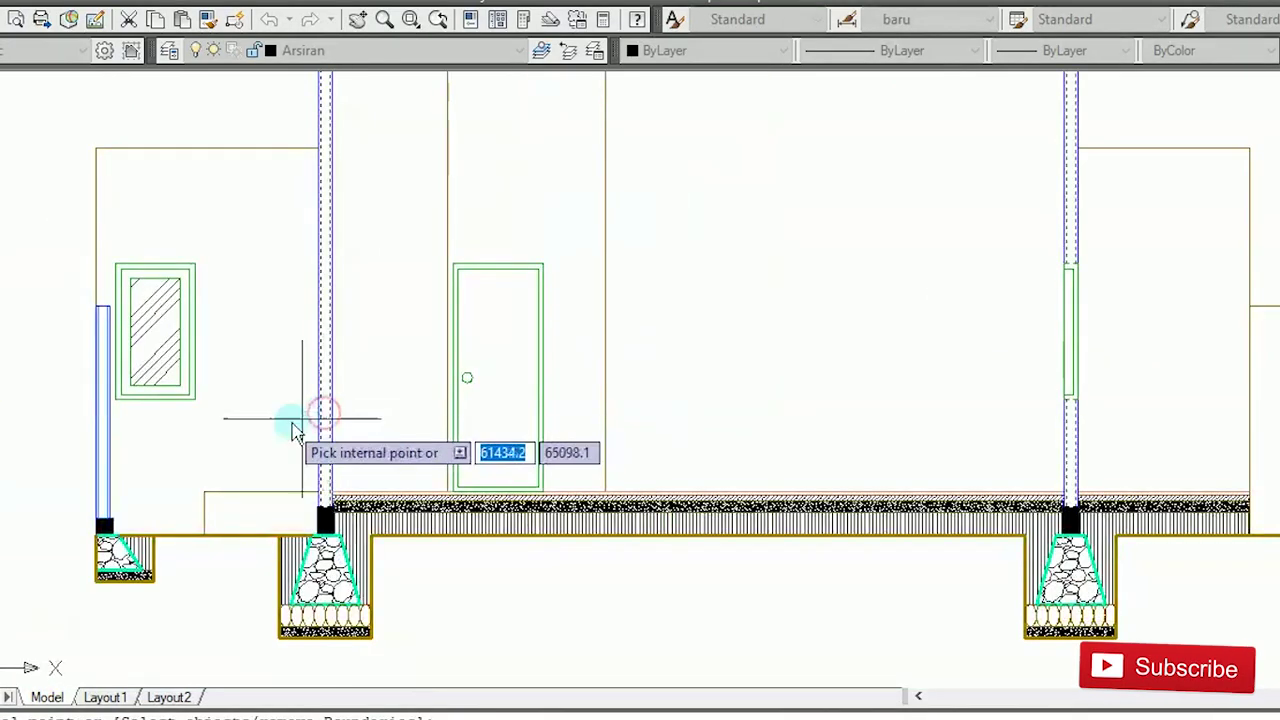
{"action": "scroll", "coordinate": [112, 428], "scroll_direction": "up", "scroll_amount": 4}
{"action": "left_click", "coordinate": [118, 428]}
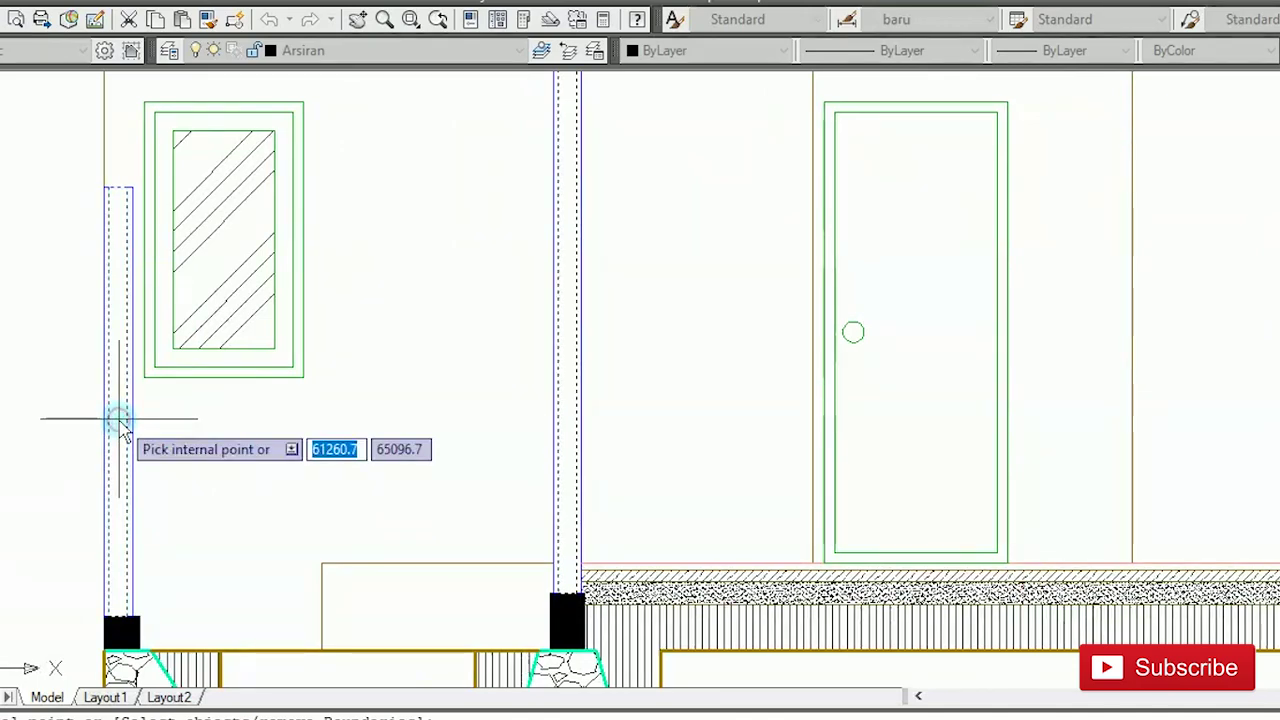
{"action": "scroll", "coordinate": [120, 422], "scroll_direction": "down", "scroll_amount": 4}
{"action": "key", "text": "Return"}
{"action": "key", "text": "Return"}
Step: Hatch the three cut walls of the first section with the same ANSI32 pattern at scale 20
{"action": "scroll", "coordinate": [186, 410], "scroll_direction": "down", "scroll_amount": 4}
{"action": "scroll", "coordinate": [77, 400], "scroll_direction": "up", "scroll_amount": 5}
{"action": "scroll", "coordinate": [230, 475], "scroll_direction": "up", "scroll_amount": 3}
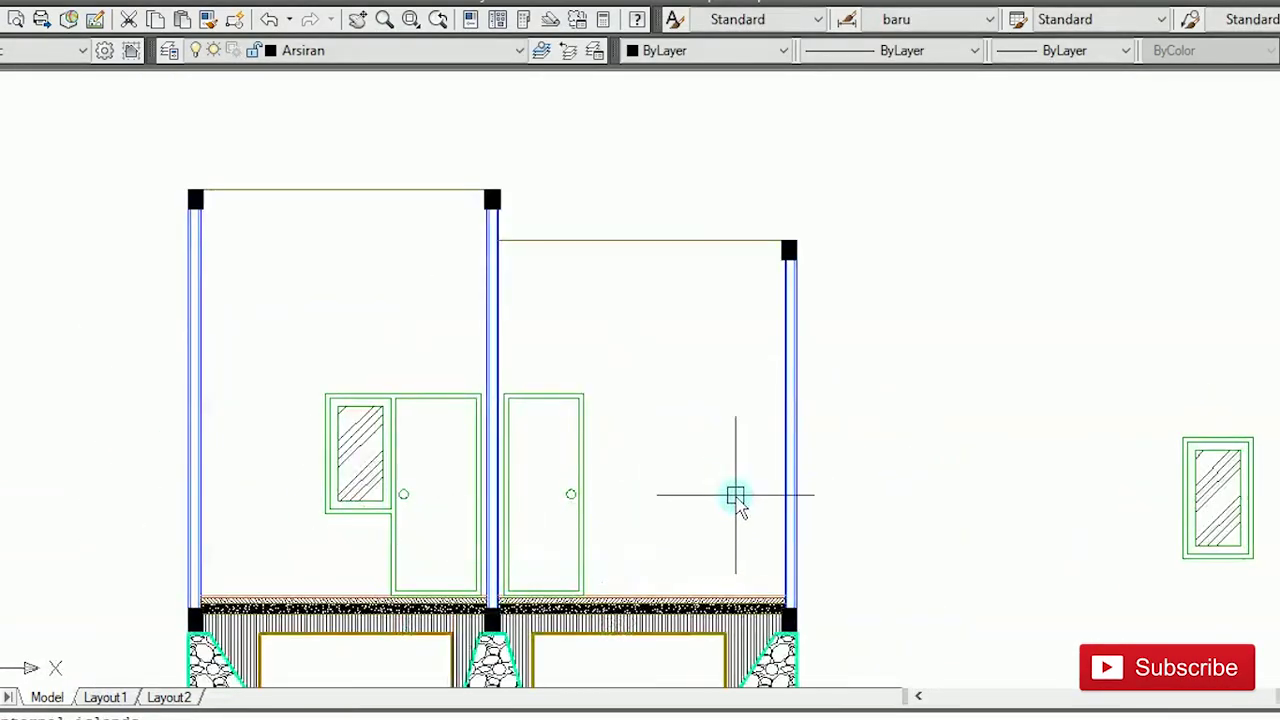
{"action": "key", "text": "Return"}
{"action": "key", "text": "Return"}
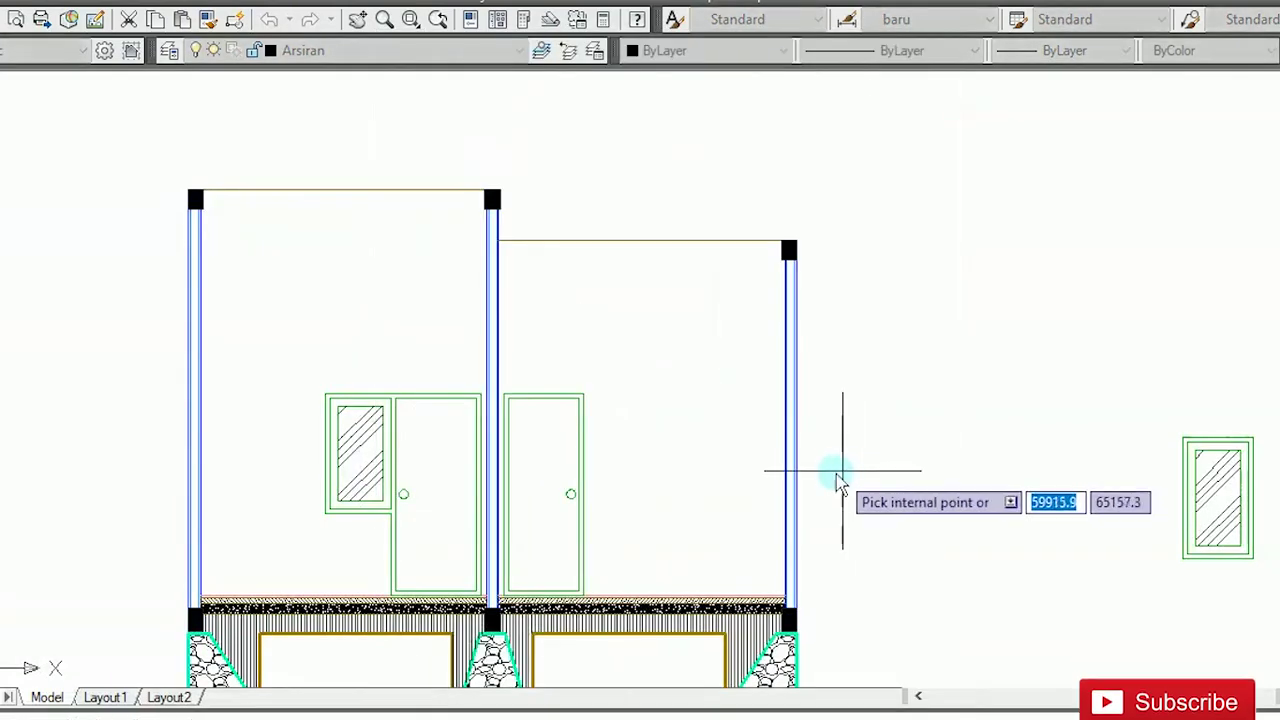
{"action": "scroll", "coordinate": [788, 462], "scroll_direction": "up", "scroll_amount": 3}
{"action": "scroll", "coordinate": [783, 460], "scroll_direction": "down", "scroll_amount": 4}
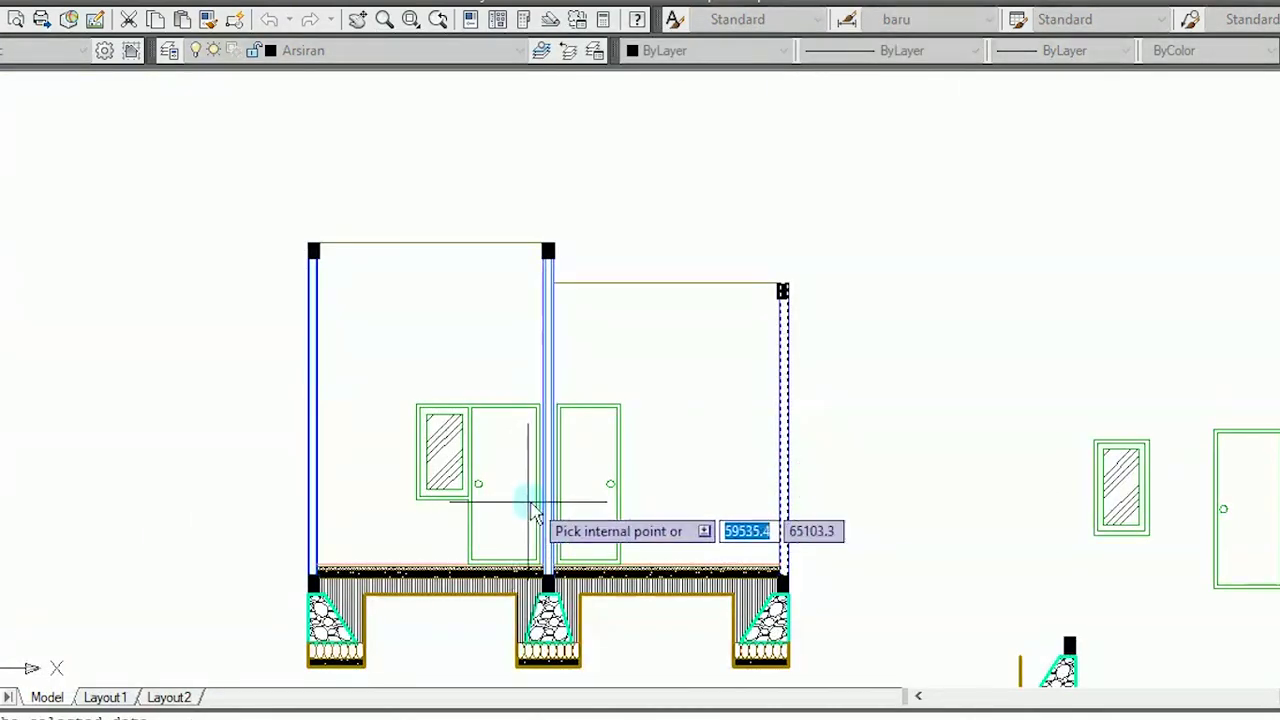
{"action": "scroll", "coordinate": [550, 497], "scroll_direction": "up", "scroll_amount": 3}
{"action": "scroll", "coordinate": [440, 491], "scroll_direction": "down", "scroll_amount": 4}
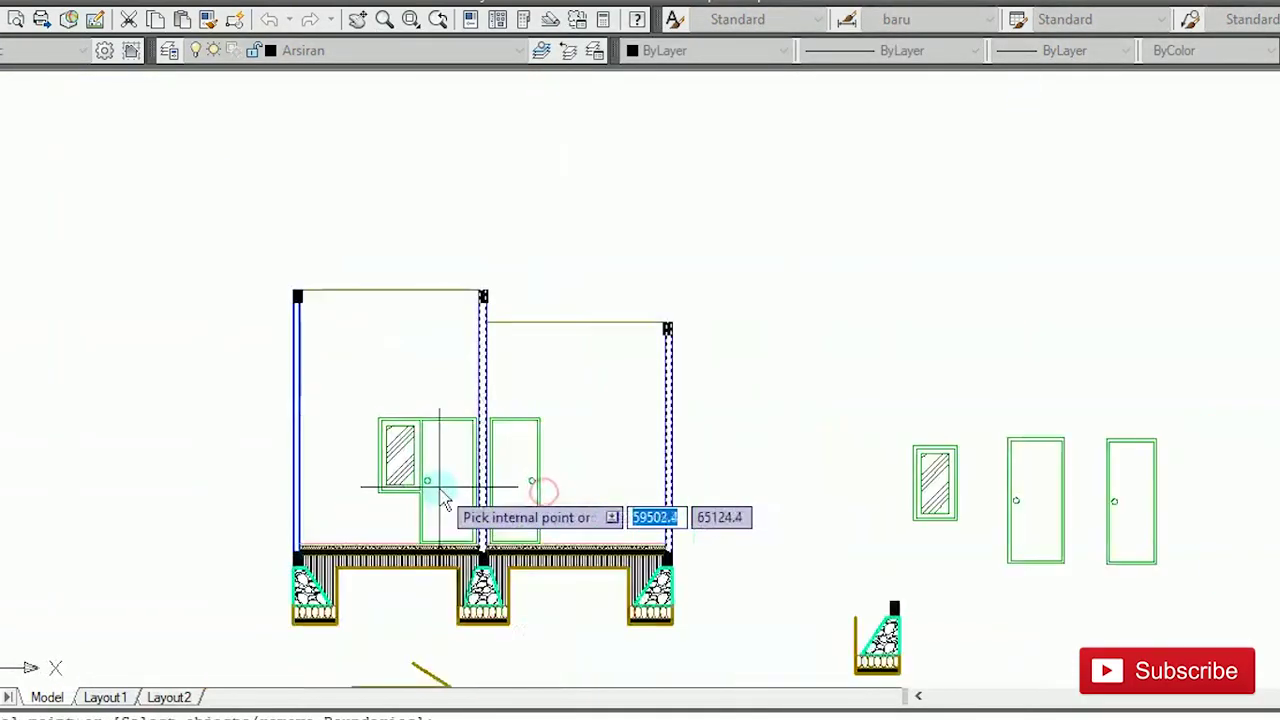
{"action": "scroll", "coordinate": [279, 486], "scroll_direction": "up", "scroll_amount": 4}
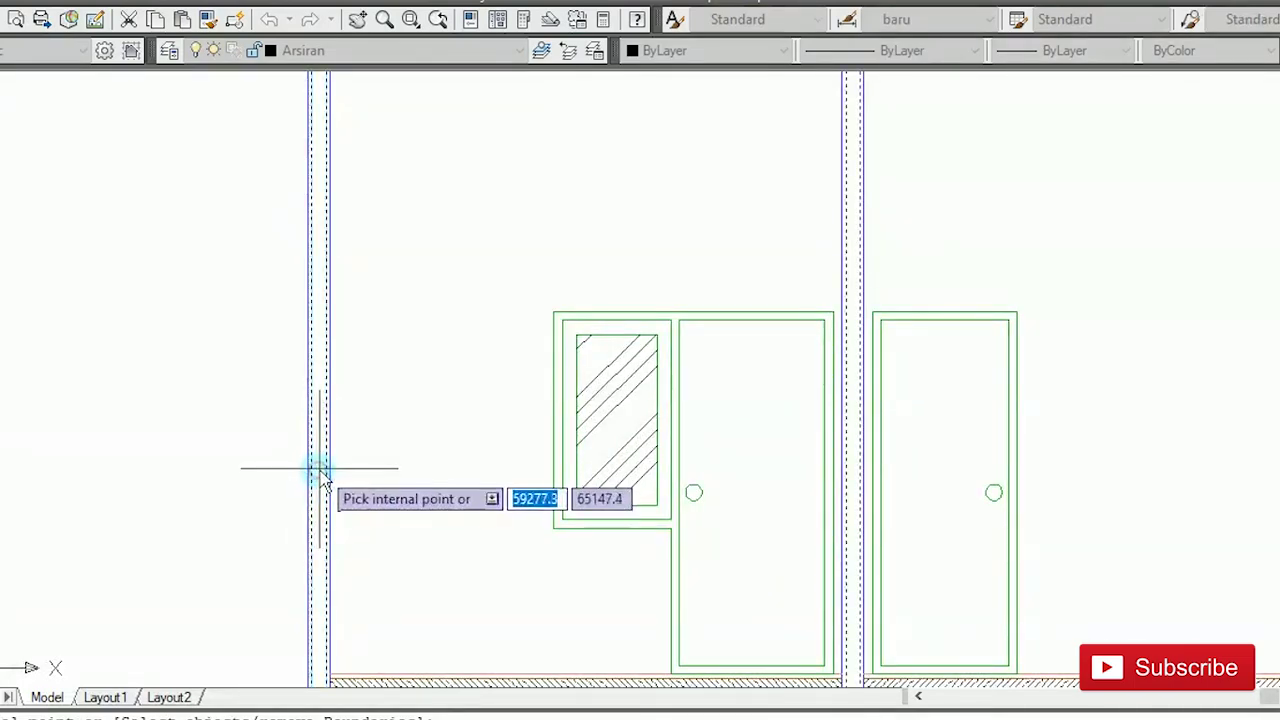
{"action": "left_click", "coordinate": [320, 472]}
{"action": "key", "text": "Return"}
{"action": "scroll", "coordinate": [817, 381], "scroll_direction": "down", "scroll_amount": 3}
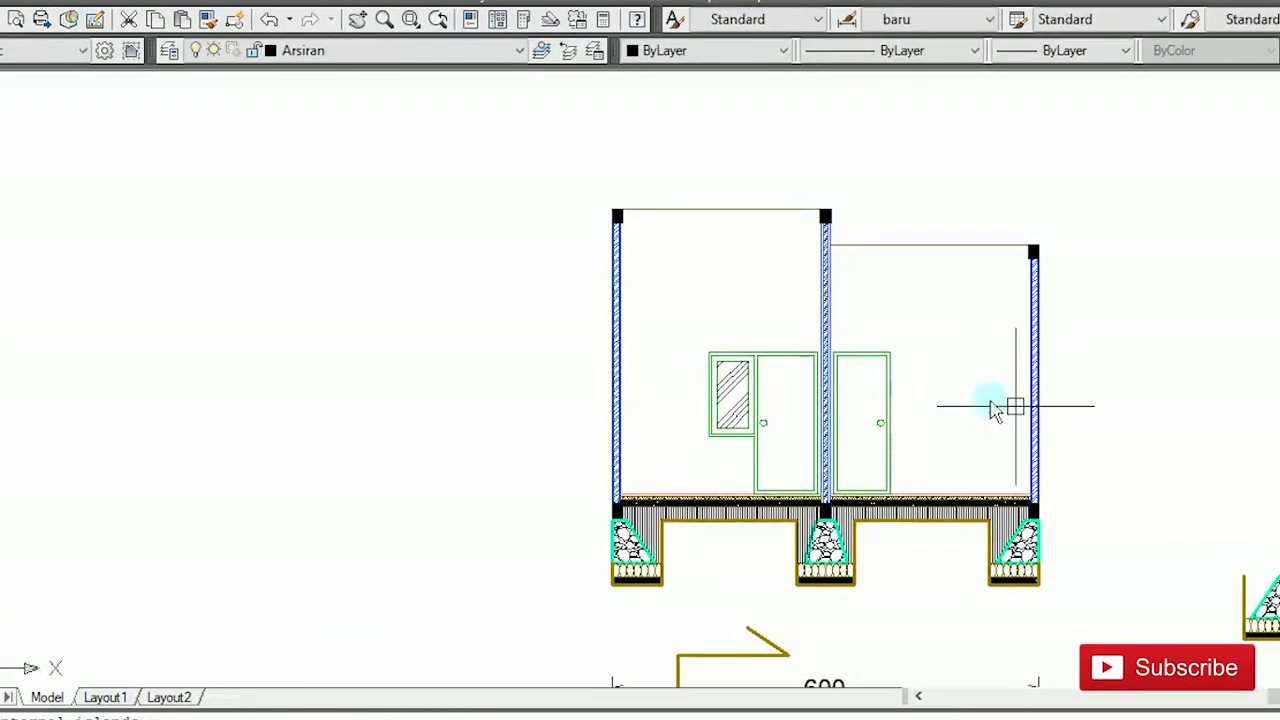
{"action": "scroll", "coordinate": [690, 345], "scroll_direction": "down", "scroll_amount": 2}
{"action": "scroll", "coordinate": [1080, 390], "scroll_direction": "up", "scroll_amount": 3}
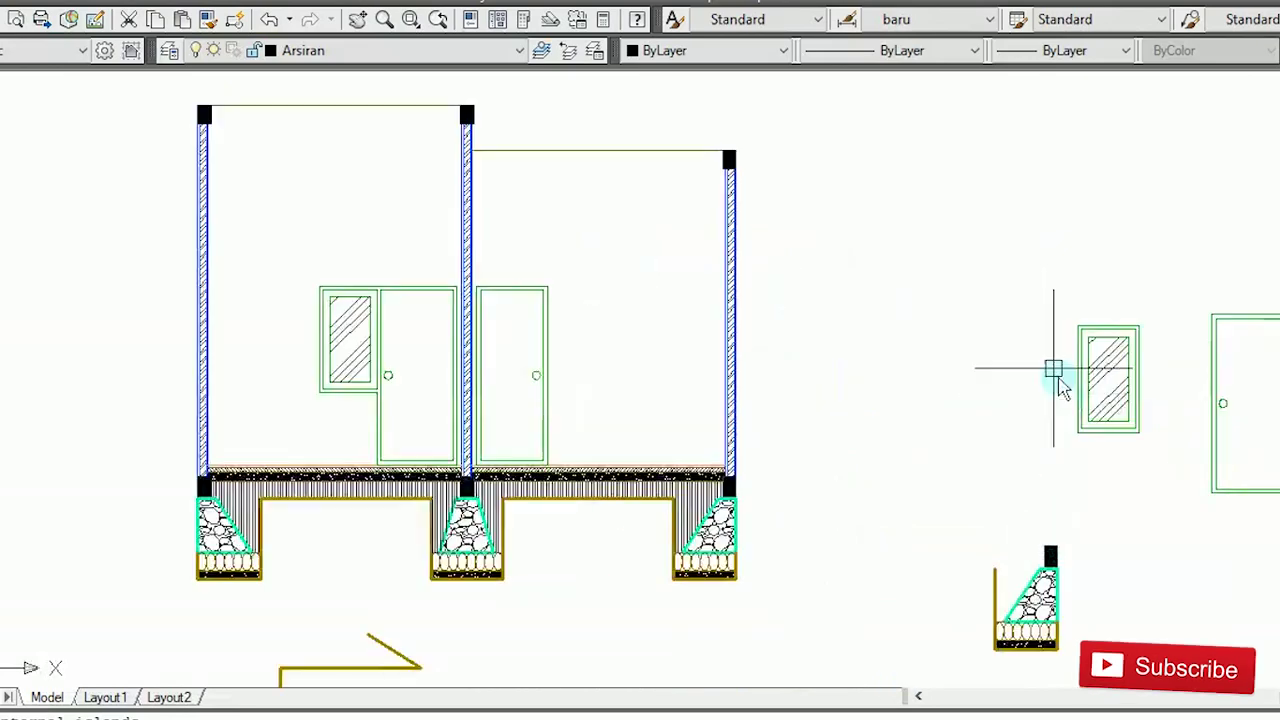
Step: Review the two hatched building sections side by side above their floor plans
{"action": "scroll", "coordinate": [872, 388], "scroll_direction": "down", "scroll_amount": 2}
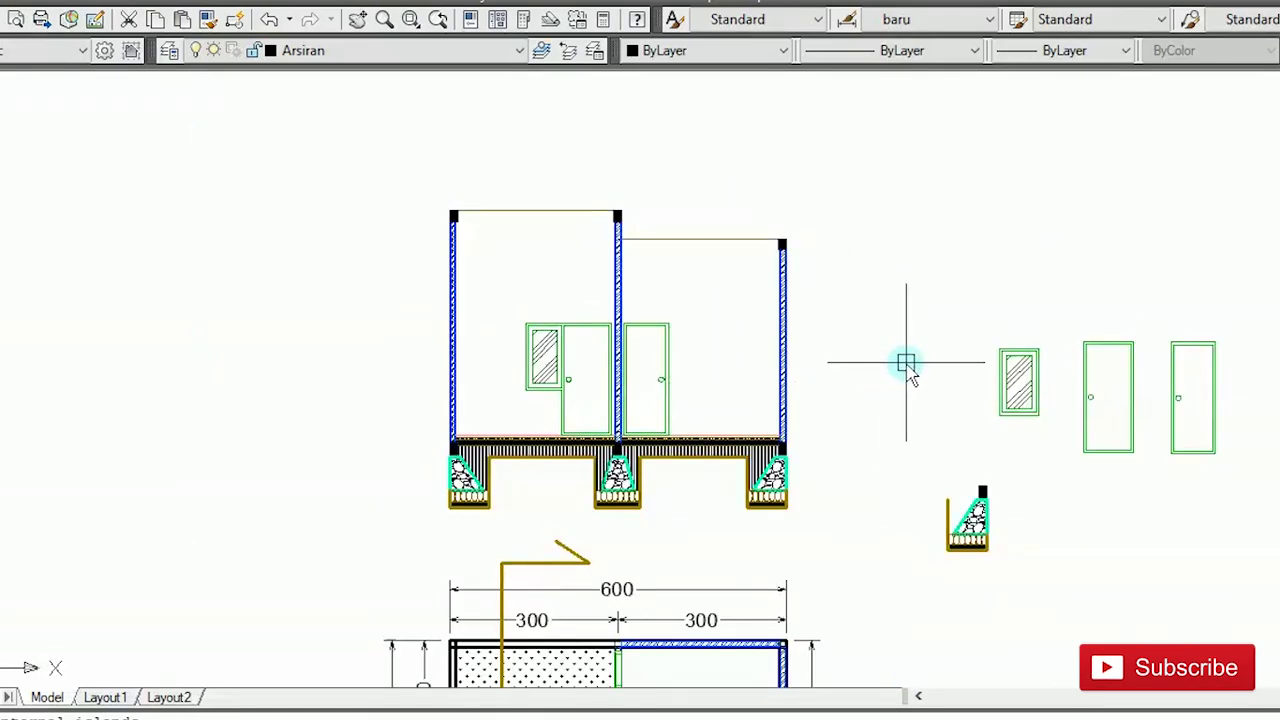
{"action": "scroll", "coordinate": [906, 366], "scroll_direction": "down", "scroll_amount": 3}
{"action": "scroll", "coordinate": [1277, 362], "scroll_direction": "up", "scroll_amount": 4}
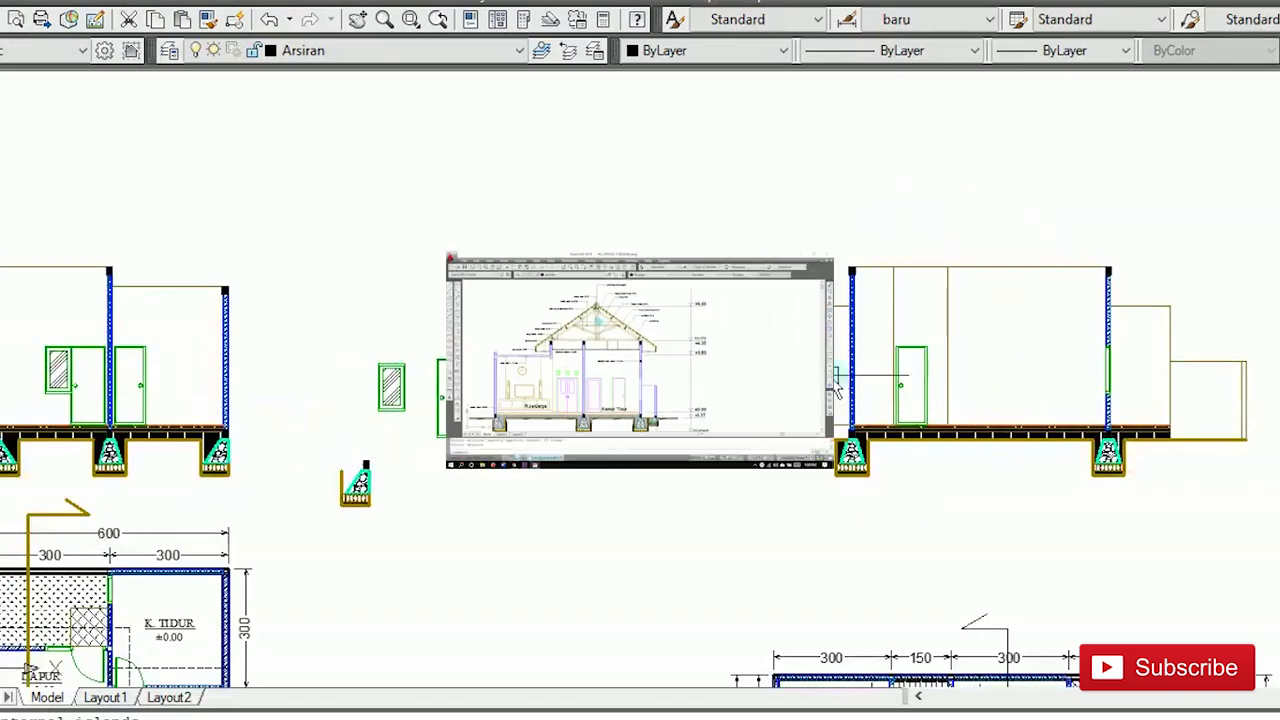
Step: Examine the roof framing, ceiling, annotations, level marks and dimensions of the two complete sections in ALL PROJECT DESIGN.dwg
{"action": "scroll", "coordinate": [712, 289], "scroll_direction": "up", "scroll_amount": 4}
{"action": "scroll", "coordinate": [712, 289], "scroll_direction": "down", "scroll_amount": 7}
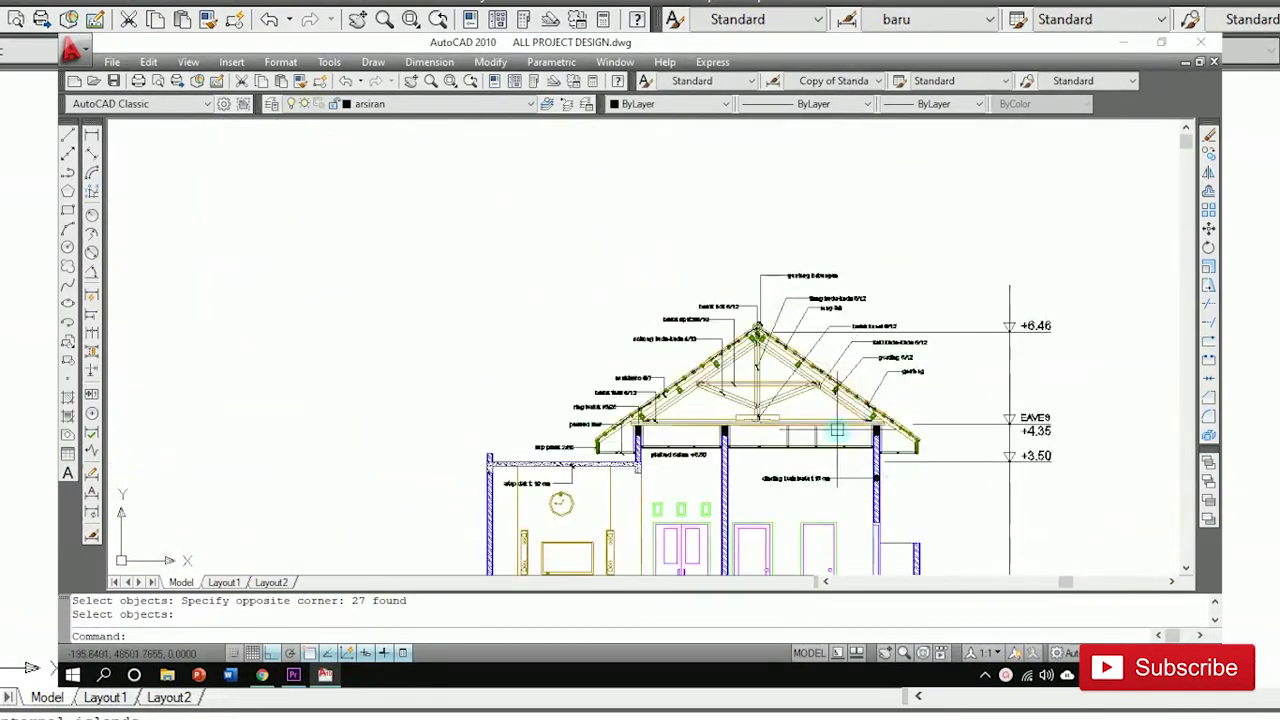
{"action": "scroll", "coordinate": [845, 290], "scroll_direction": "up", "scroll_amount": 4}
{"action": "scroll", "coordinate": [957, 343], "scroll_direction": "down", "scroll_amount": 2}
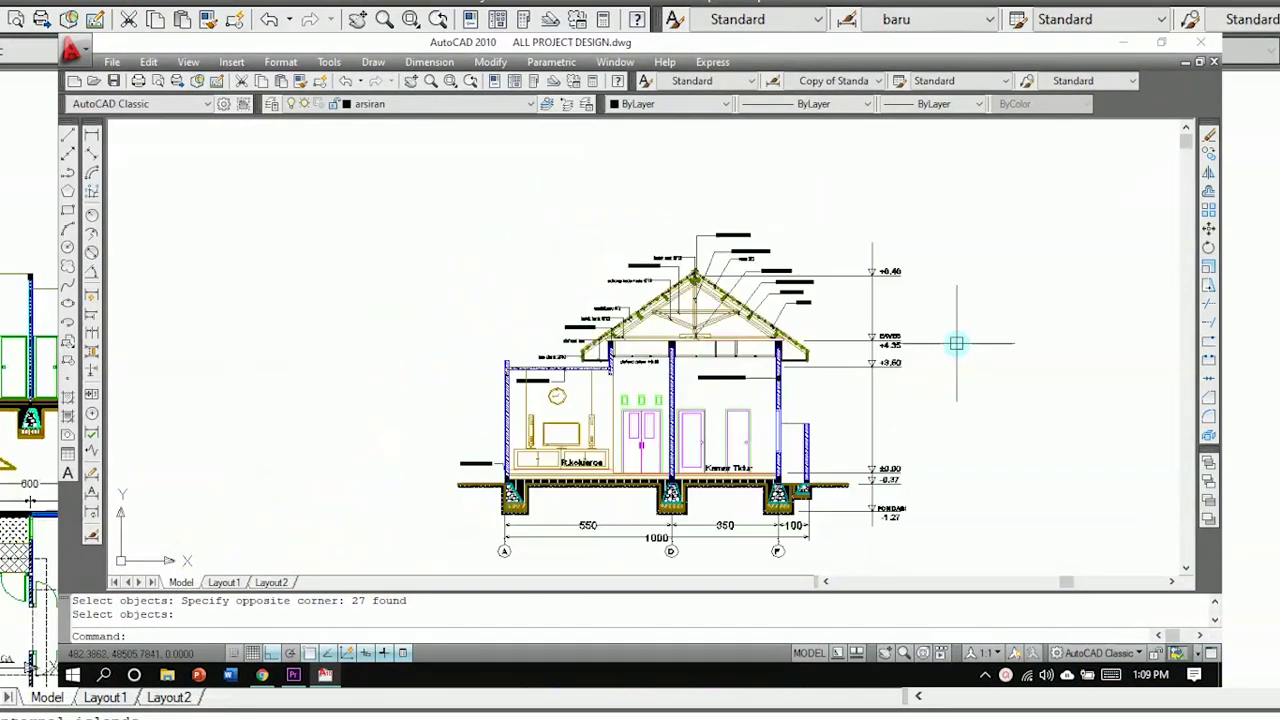
{"action": "scroll", "coordinate": [751, 346], "scroll_direction": "up", "scroll_amount": 7}
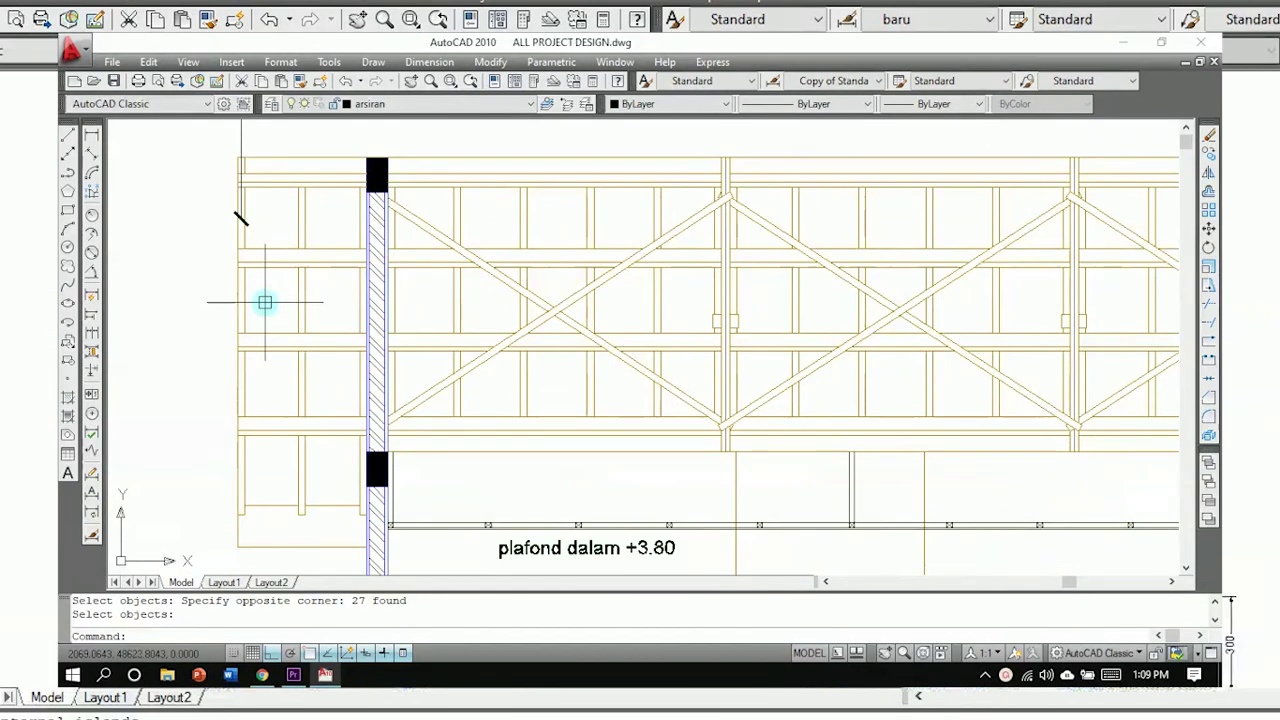
{"action": "scroll", "coordinate": [264, 302], "scroll_direction": "down", "scroll_amount": 6}
{"action": "scroll", "coordinate": [300, 320], "scroll_direction": "up", "scroll_amount": 5}
{"action": "scroll", "coordinate": [777, 284], "scroll_direction": "down", "scroll_amount": 1}
{"action": "scroll", "coordinate": [769, 191], "scroll_direction": "up", "scroll_amount": 3}
{"action": "scroll", "coordinate": [1005, 452], "scroll_direction": "down", "scroll_amount": 5}
{"action": "scroll", "coordinate": [966, 451], "scroll_direction": "up", "scroll_amount": 6}
{"action": "scroll", "coordinate": [905, 462], "scroll_direction": "down", "scroll_amount": 5}
{"action": "scroll", "coordinate": [970, 201], "scroll_direction": "up", "scroll_amount": 3}
{"action": "scroll", "coordinate": [1009, 234], "scroll_direction": "down", "scroll_amount": 6}
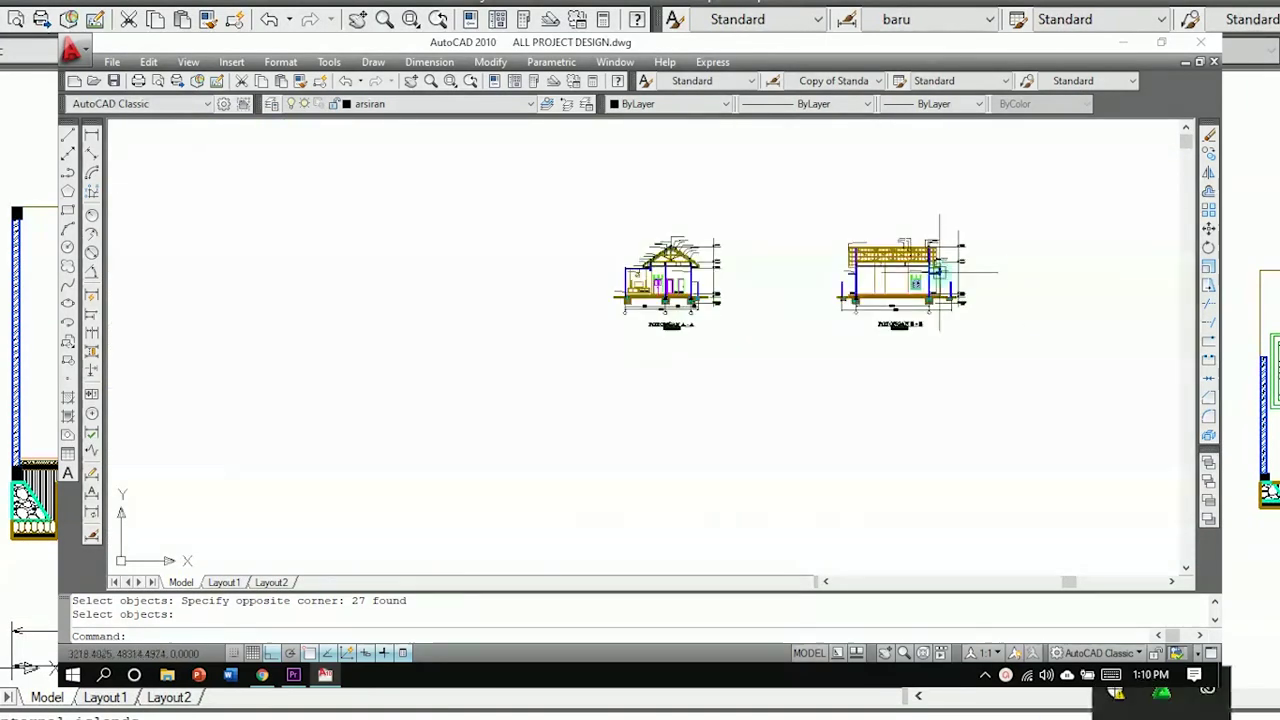
{"action": "scroll", "coordinate": [885, 208], "scroll_direction": "up", "scroll_amount": 7}
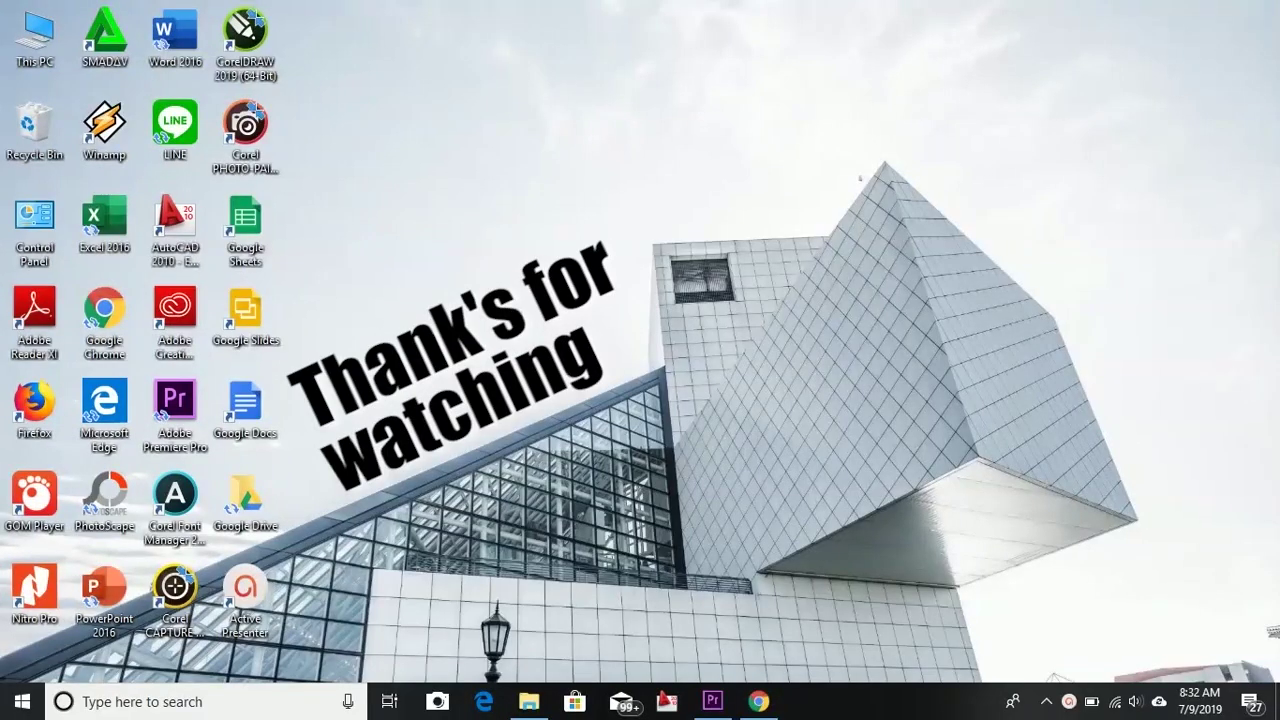